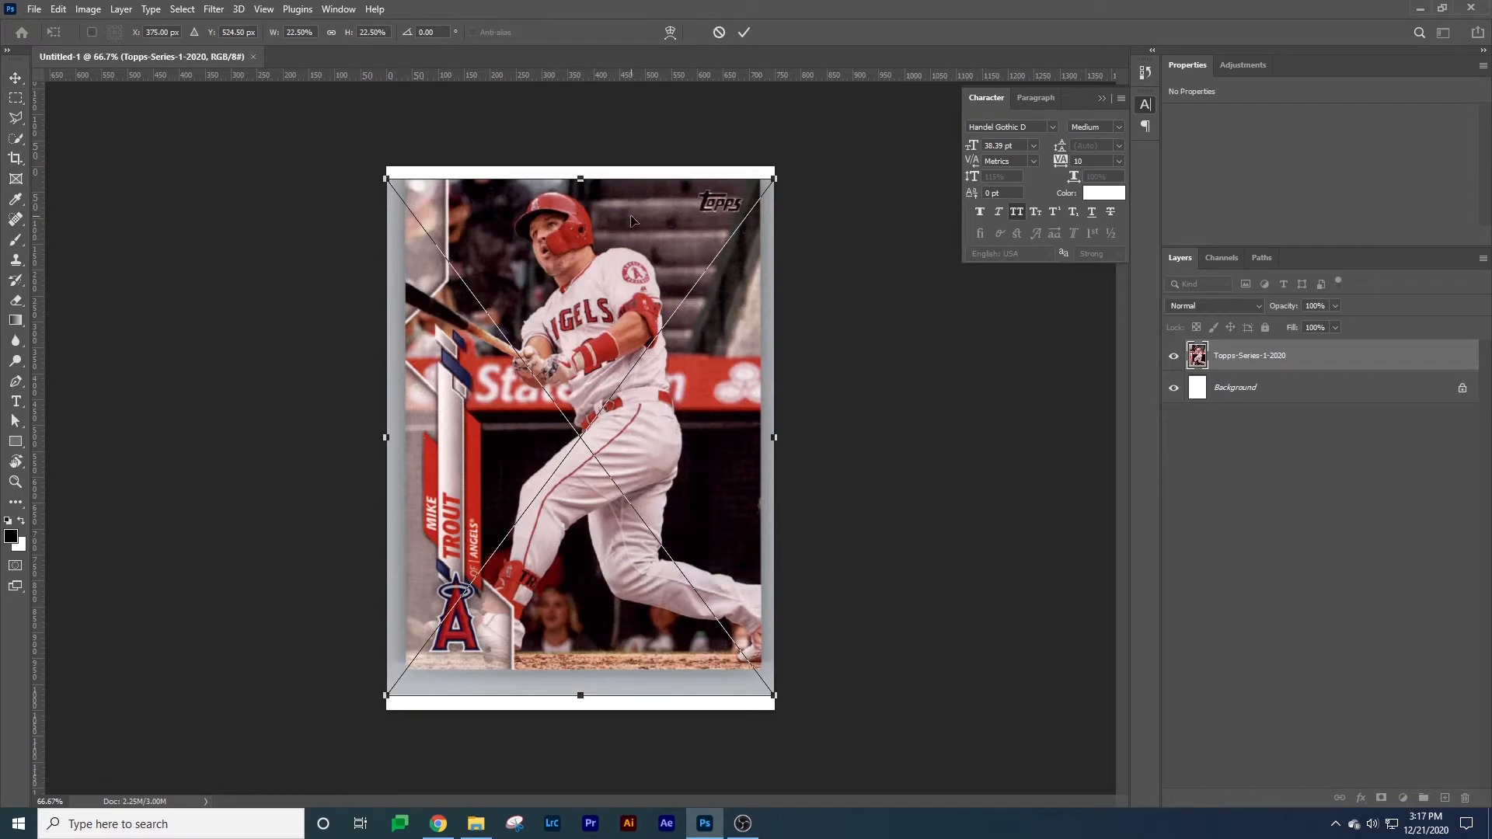
Scale the placed Topps card image to about 24.9% and position it so the card fills the canvas.
{"action": "left_click_drag", "start_coordinate": [780, 176], "coordinate": [811, 167]}
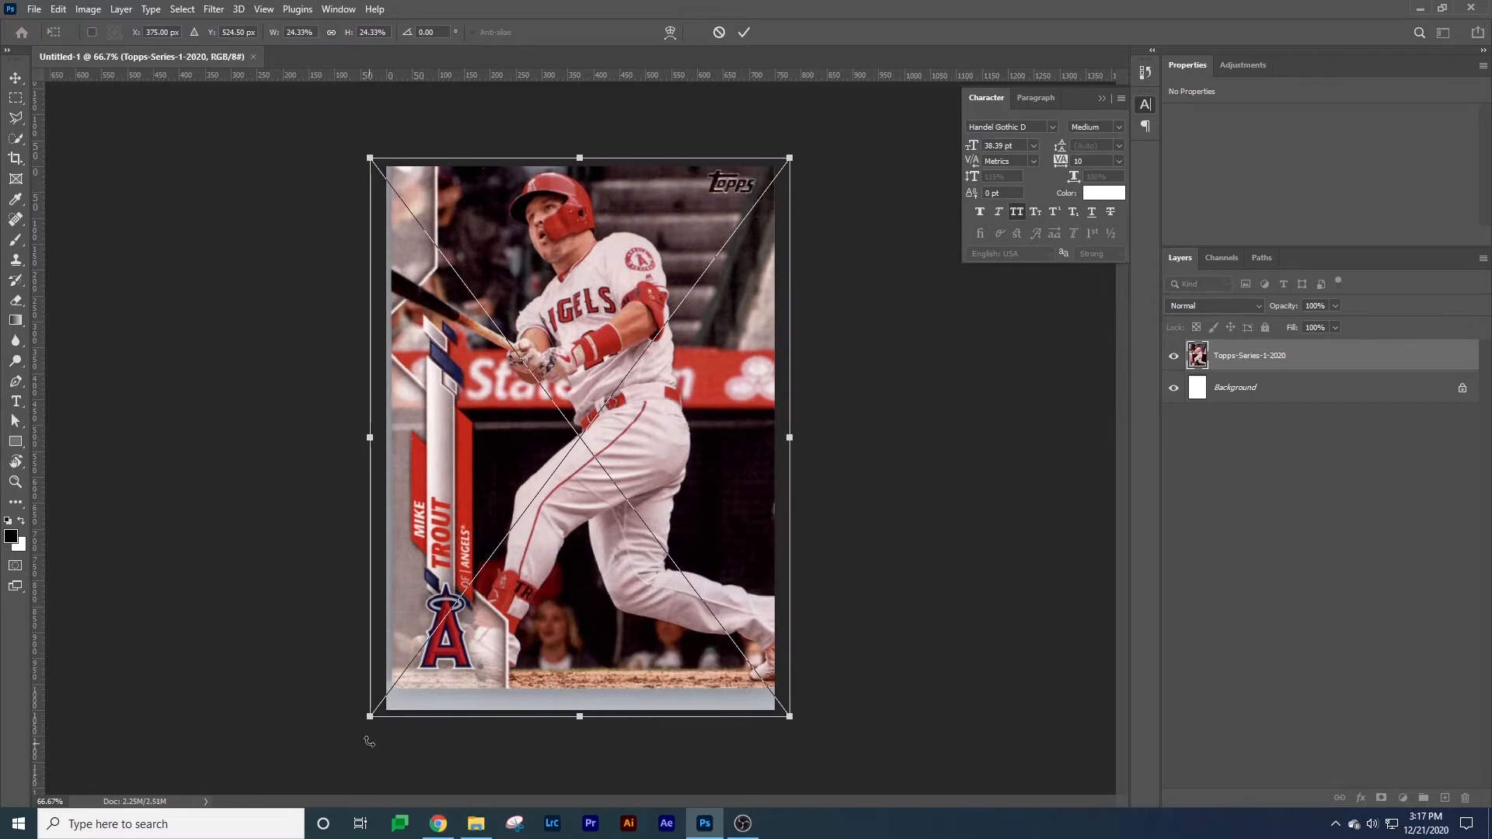
{"action": "left_click_drag", "start_coordinate": [370, 717], "coordinate": [373, 725]}
{"action": "left_click_drag", "start_coordinate": [952, 455], "coordinate": [954, 462]}
{"action": "left_click_drag", "start_coordinate": [381, 739], "coordinate": [375, 745]}
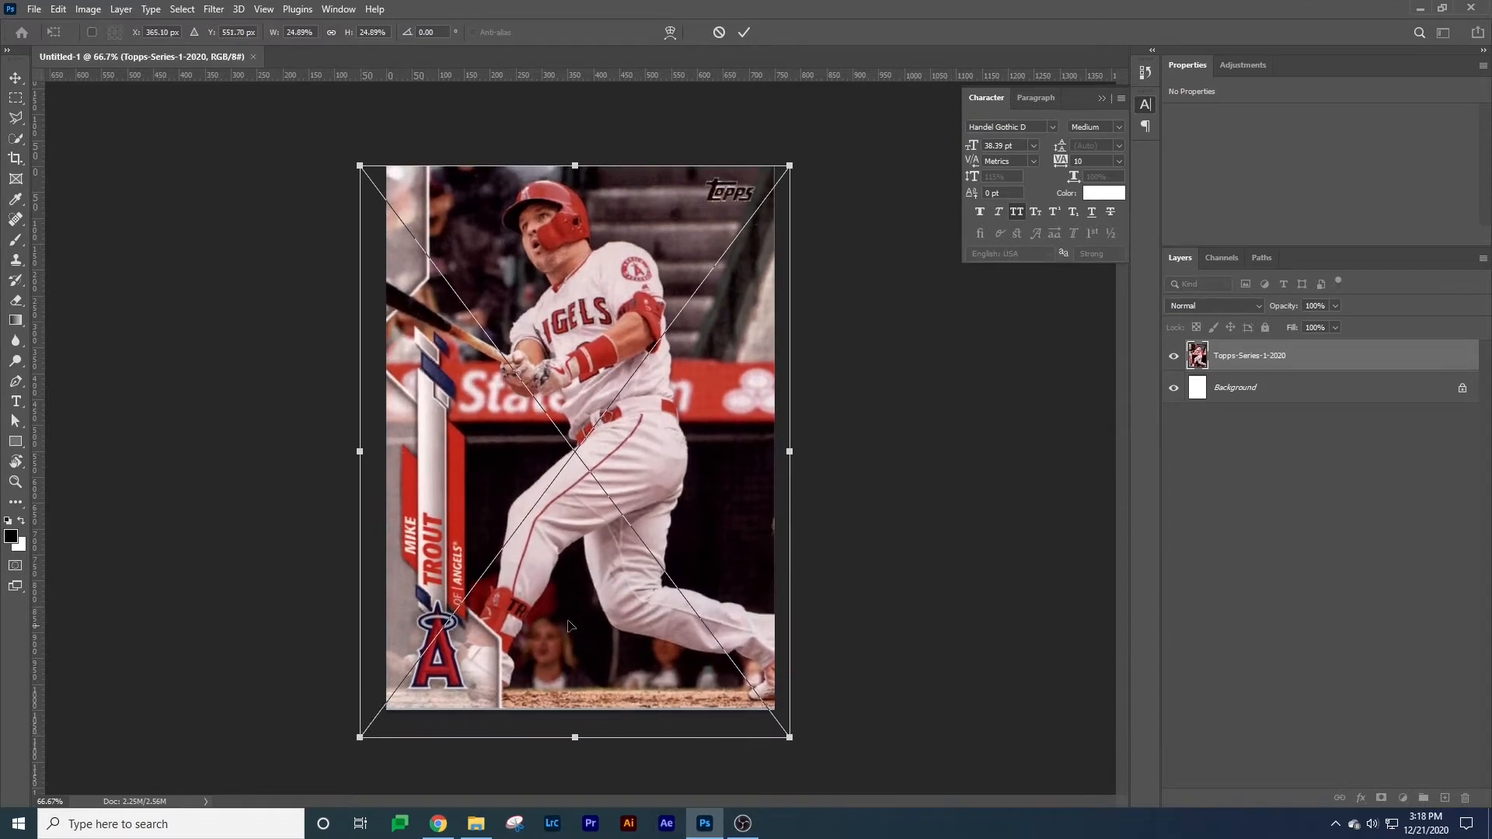
{"action": "left_click_drag", "start_coordinate": [673, 539], "coordinate": [699, 540]}
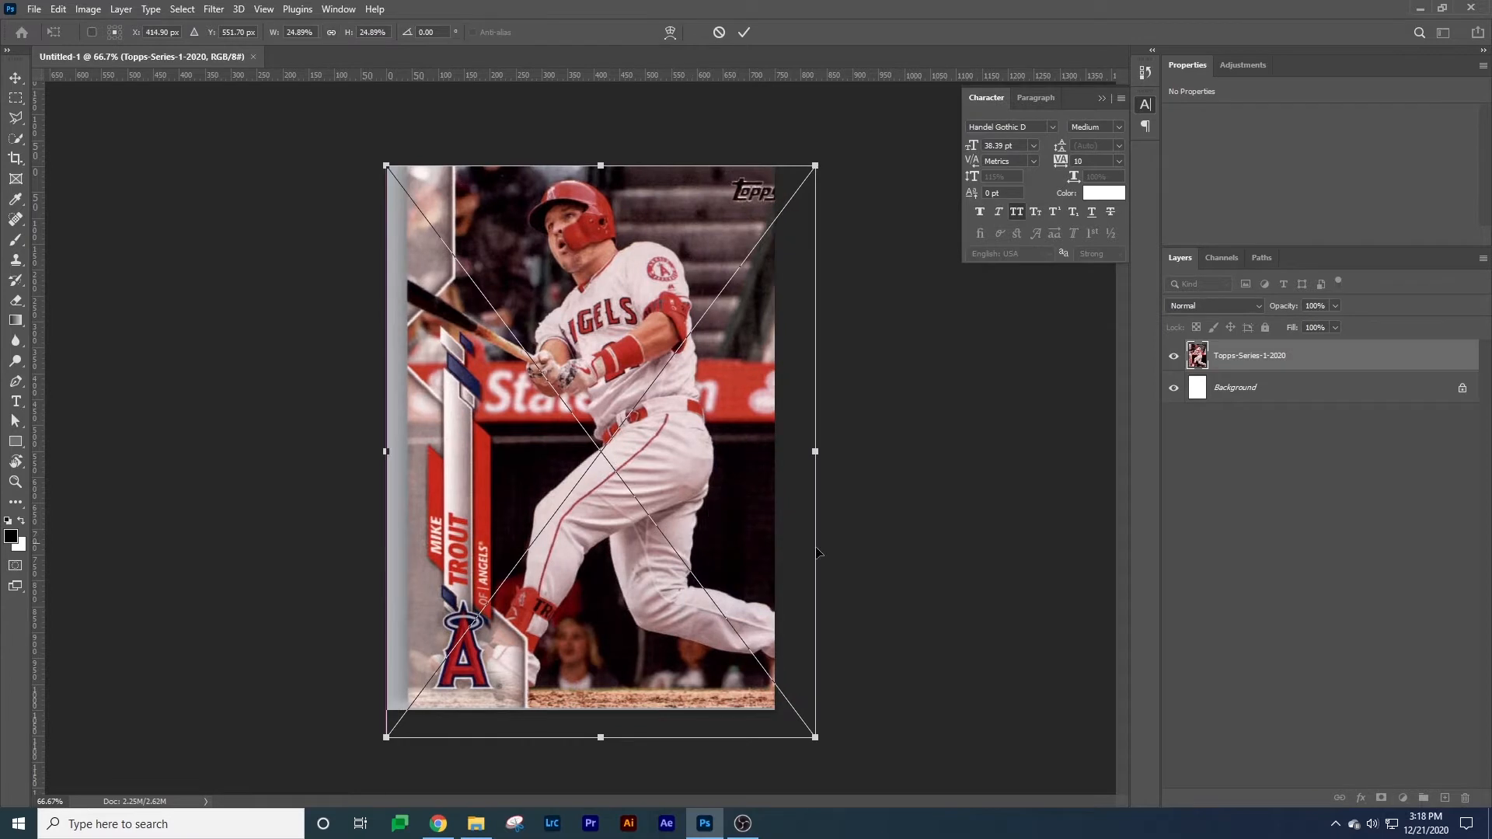
{"action": "key", "text": "shift+Left"}
{"action": "key", "text": "shift+Left"}
{"action": "key", "text": "shift+Left"}
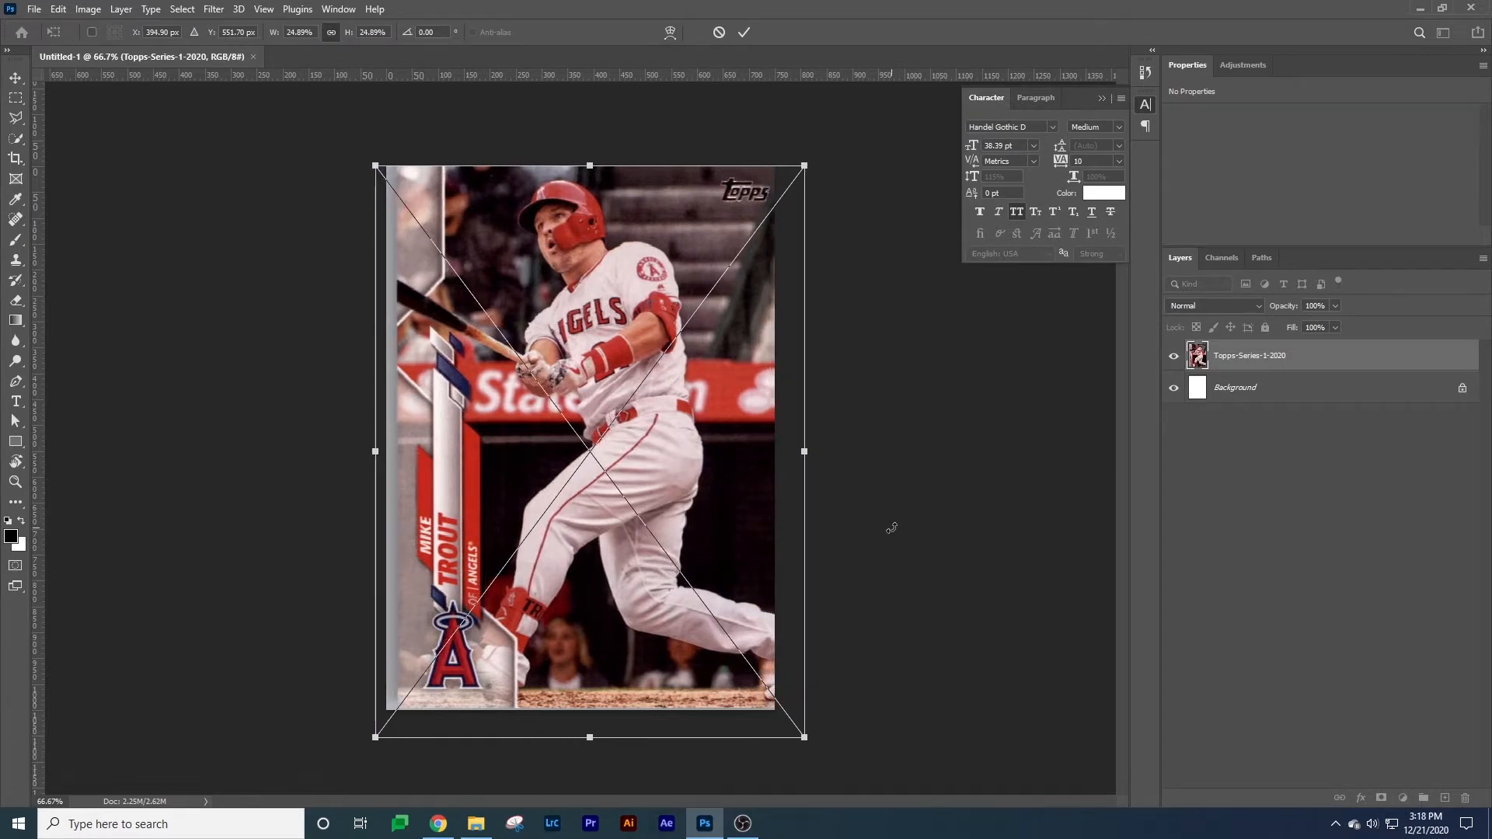
{"action": "key", "text": "shift+Left"}
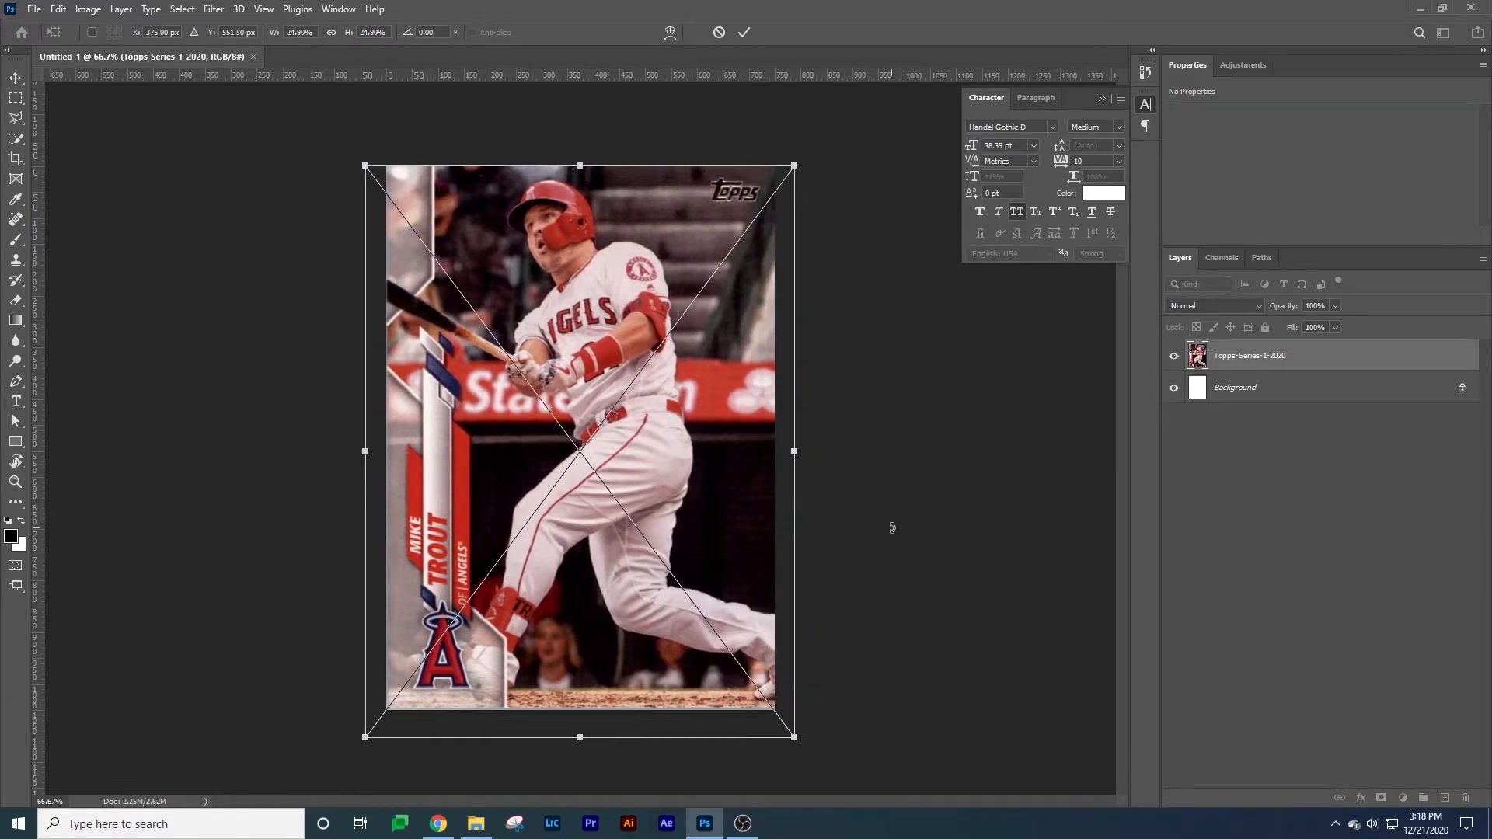
{"action": "key", "text": "Return"}
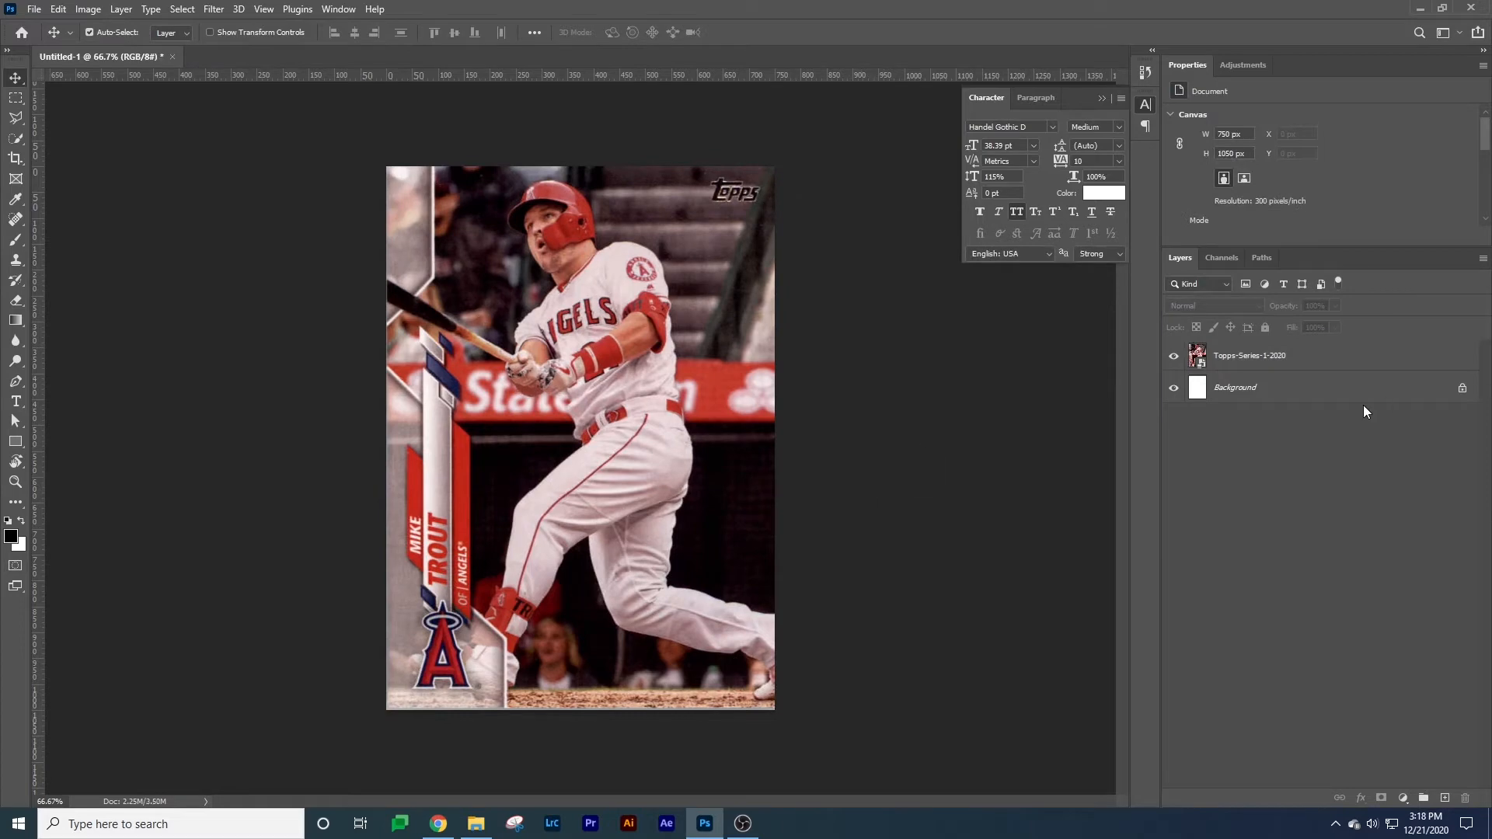
Lock the Topps-Series-1-2020 layer and add a new empty layer above it.
{"action": "left_click", "coordinate": [1343, 363]}
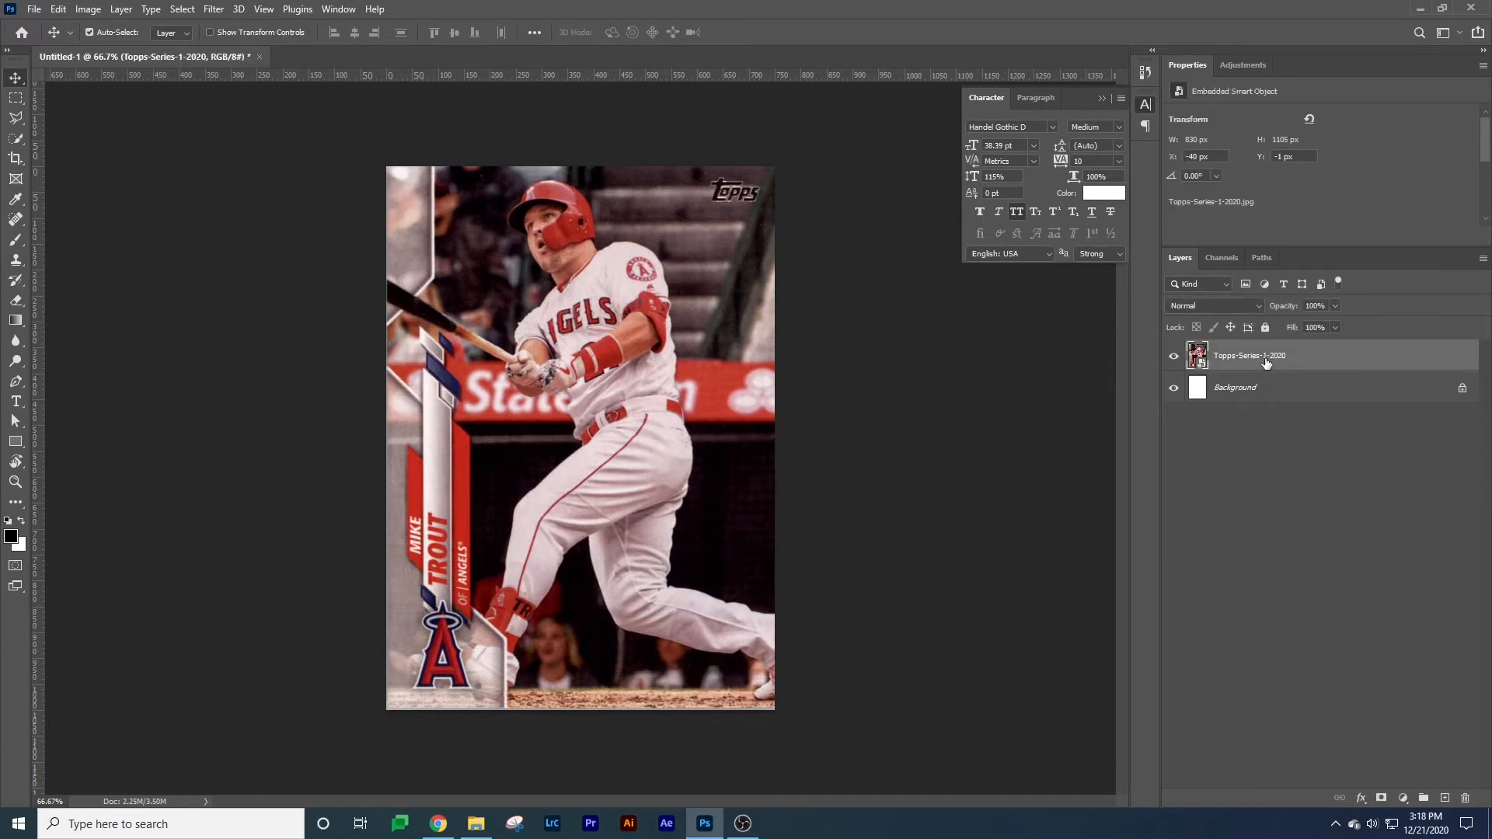
{"action": "left_click", "coordinate": [1266, 327]}
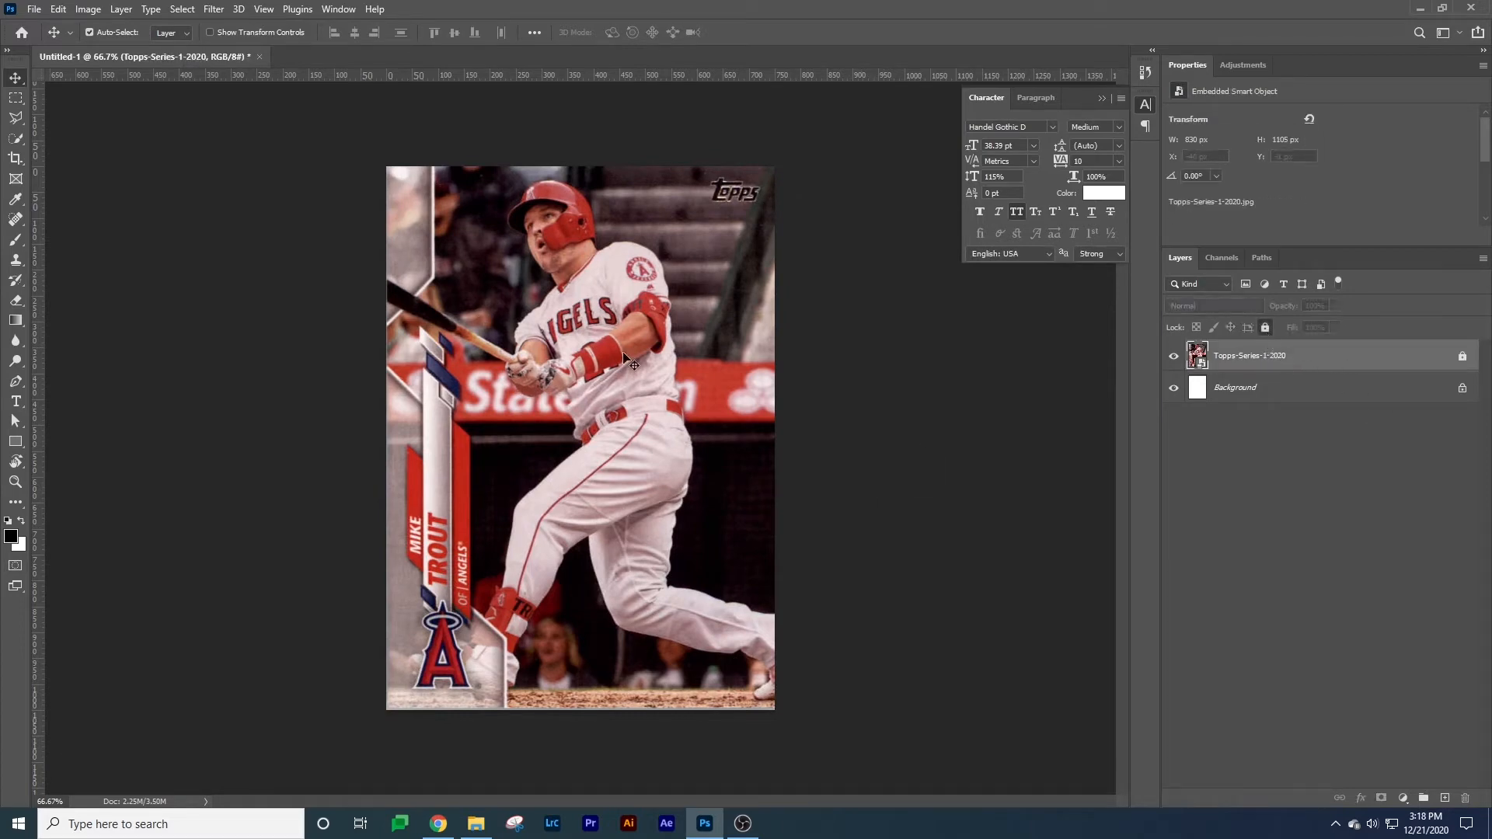
{"action": "key", "text": "z"}
{"action": "left_click_drag", "start_coordinate": [392, 192], "coordinate": [604, 277]}
{"action": "key", "text": "v"}
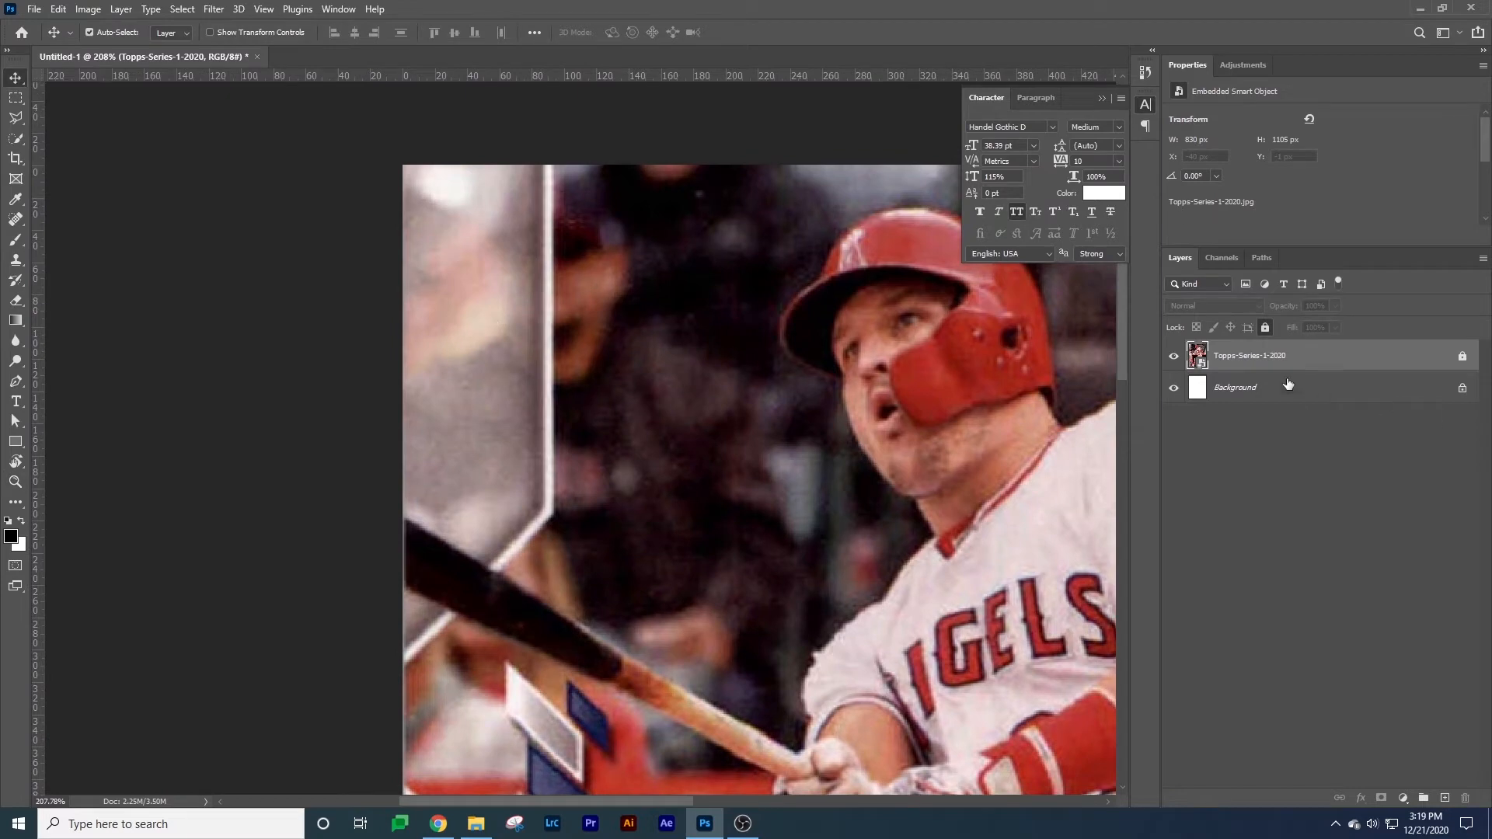
{"action": "left_click", "coordinate": [1286, 387]}
{"action": "left_click", "coordinate": [1283, 356]}
{"action": "left_click", "coordinate": [1445, 798]}
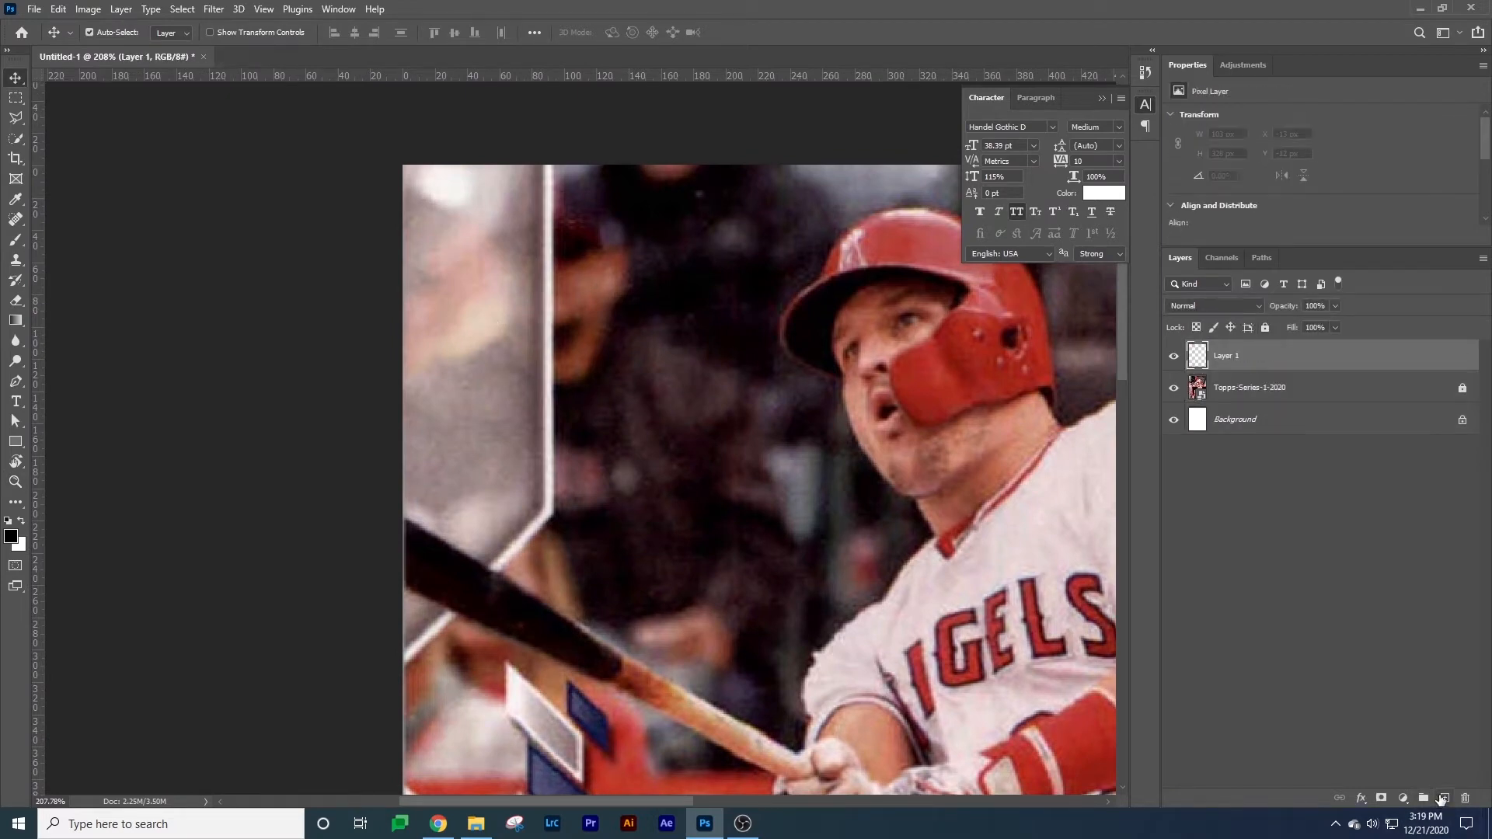
With the Pen tool in Shape mode, trace the card's upper-left border panel as a closed shape about 106 by 332 px.
{"action": "left_click", "coordinate": [15, 381]}
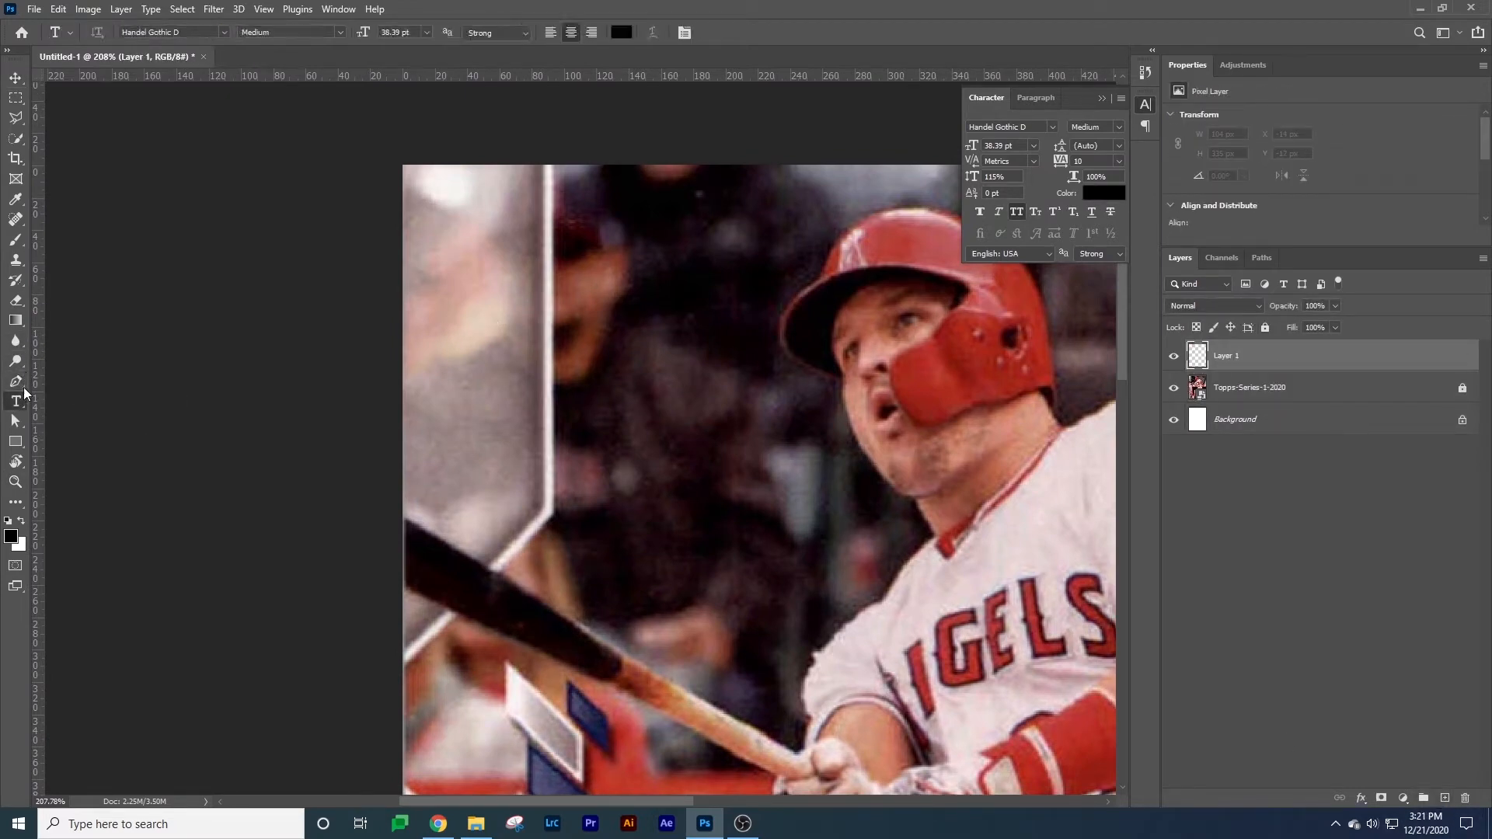
{"action": "left_click", "coordinate": [112, 31]}
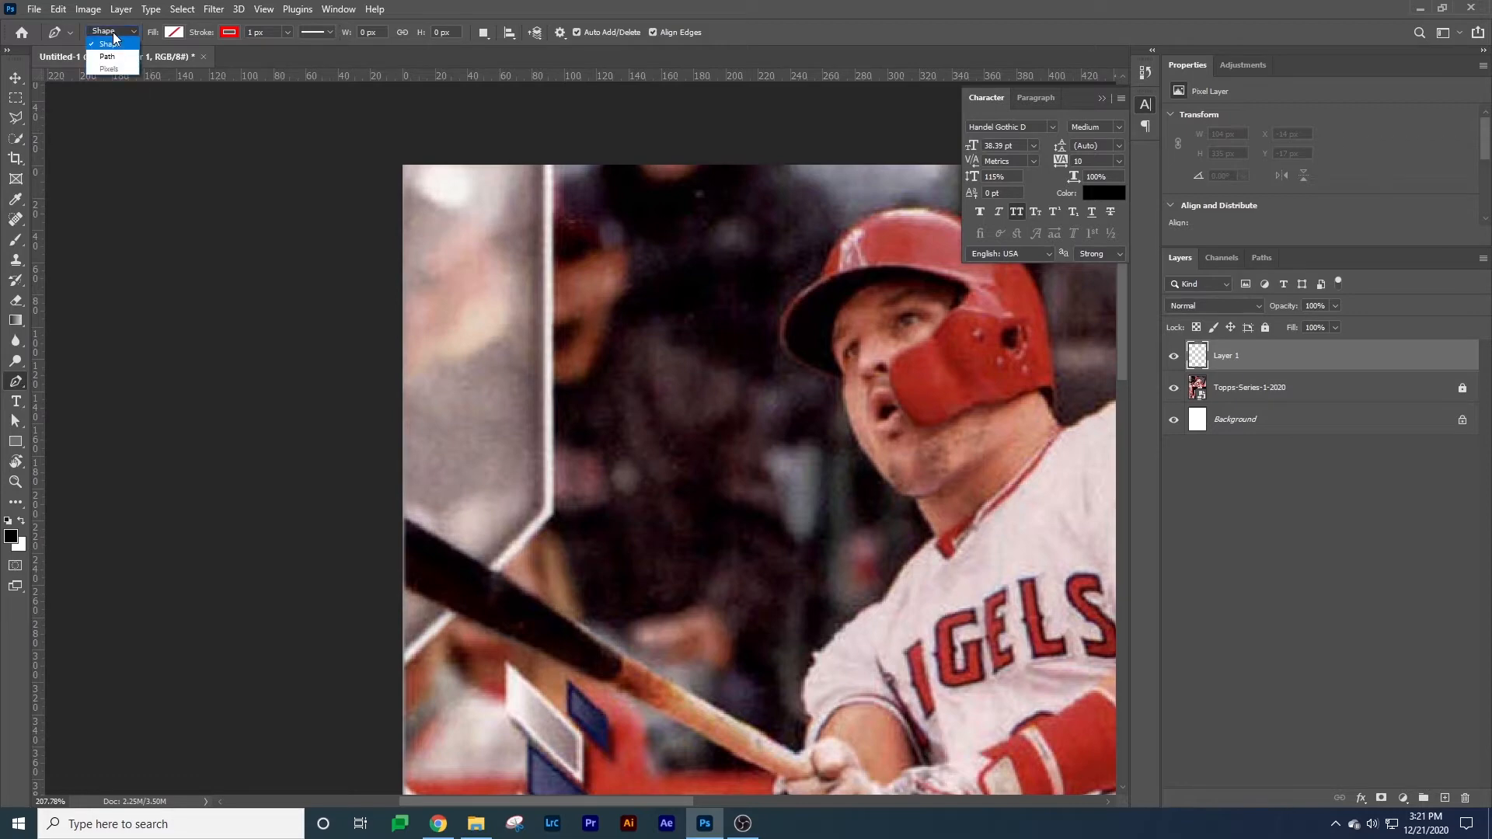
{"action": "left_click", "coordinate": [132, 45]}
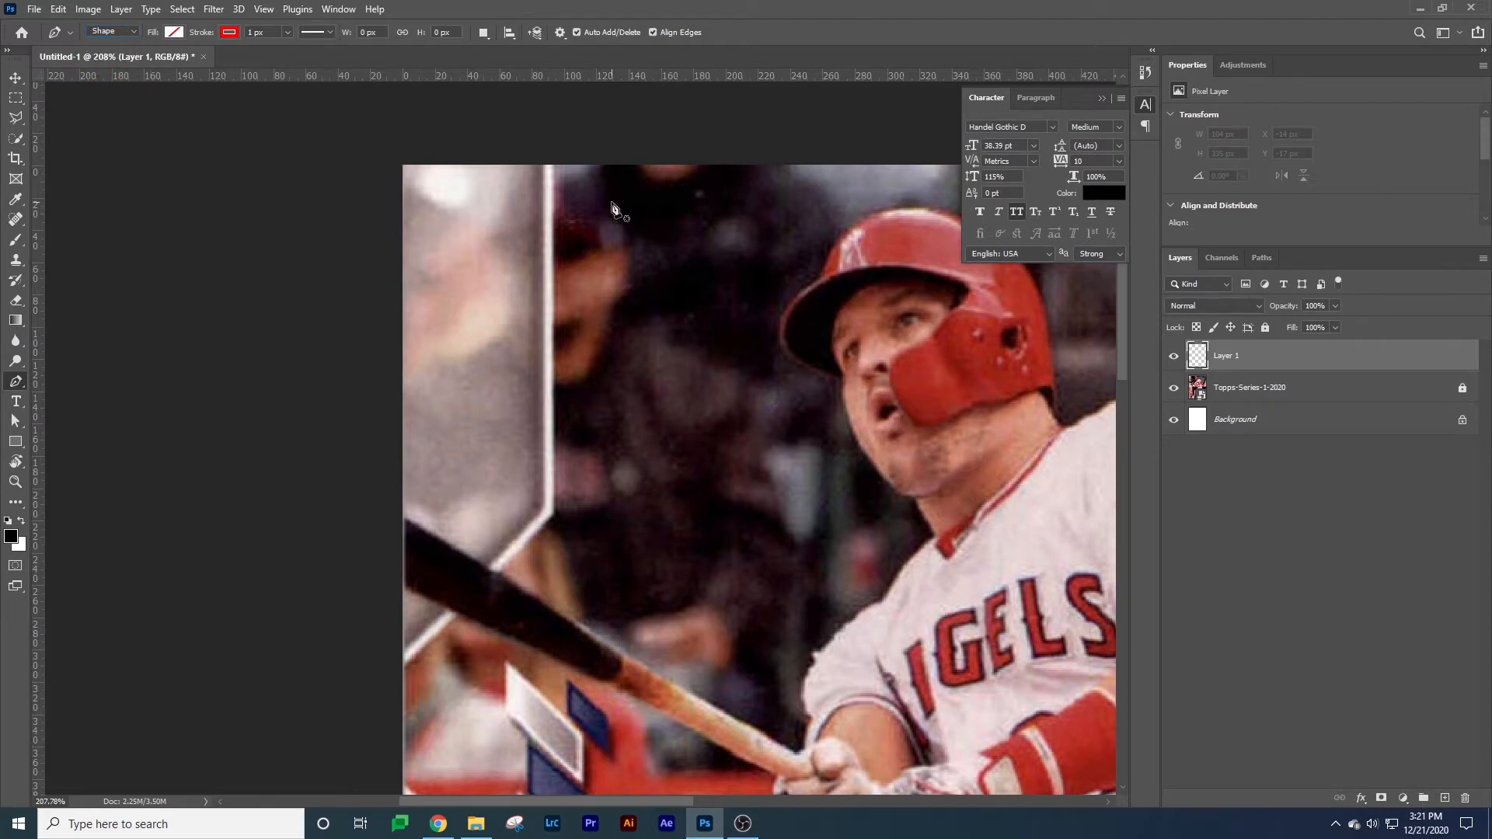
{"action": "left_click", "coordinate": [377, 141]}
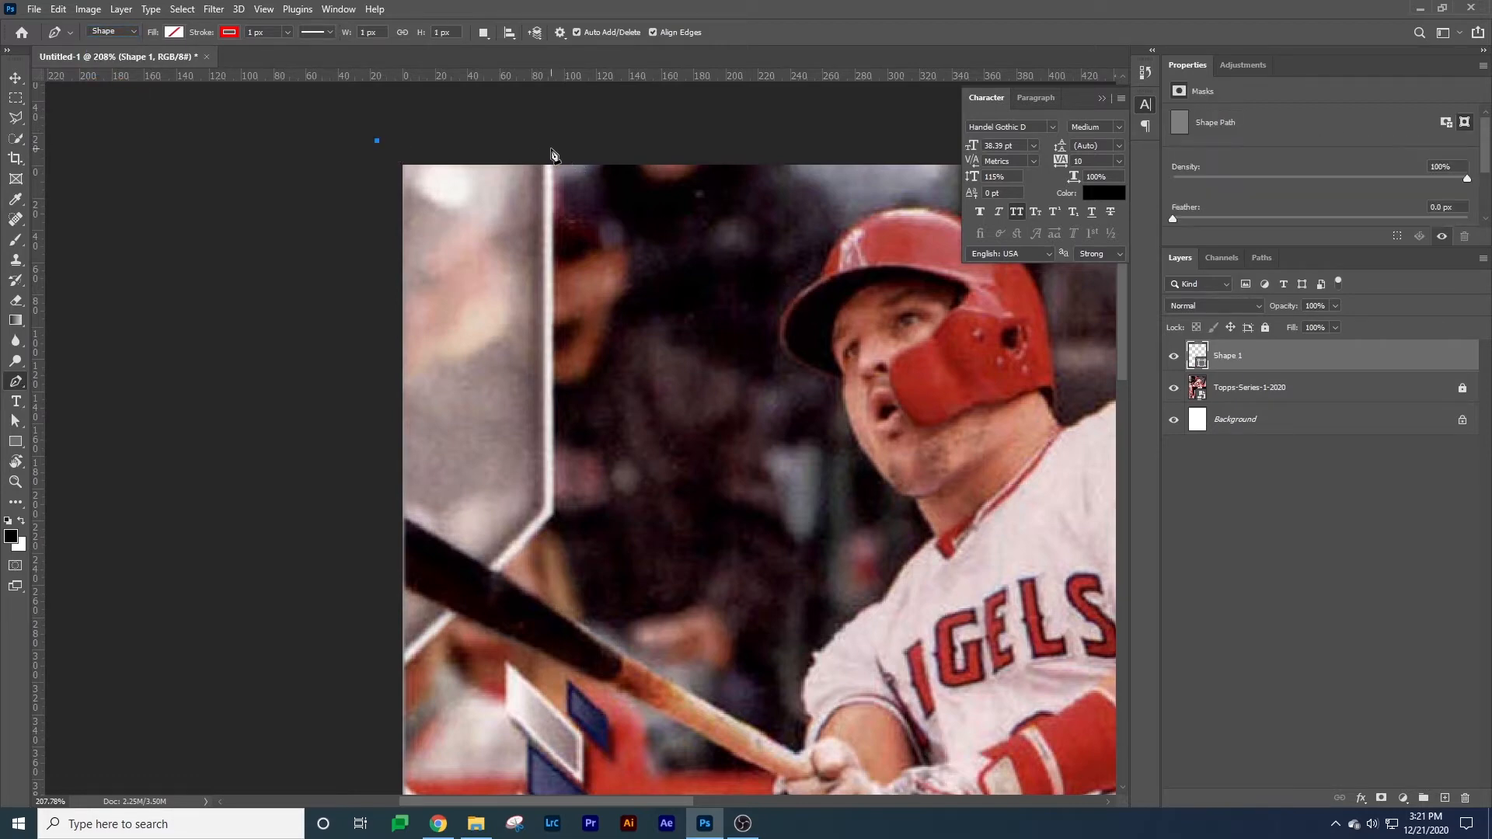
{"action": "left_click", "coordinate": [549, 145]}
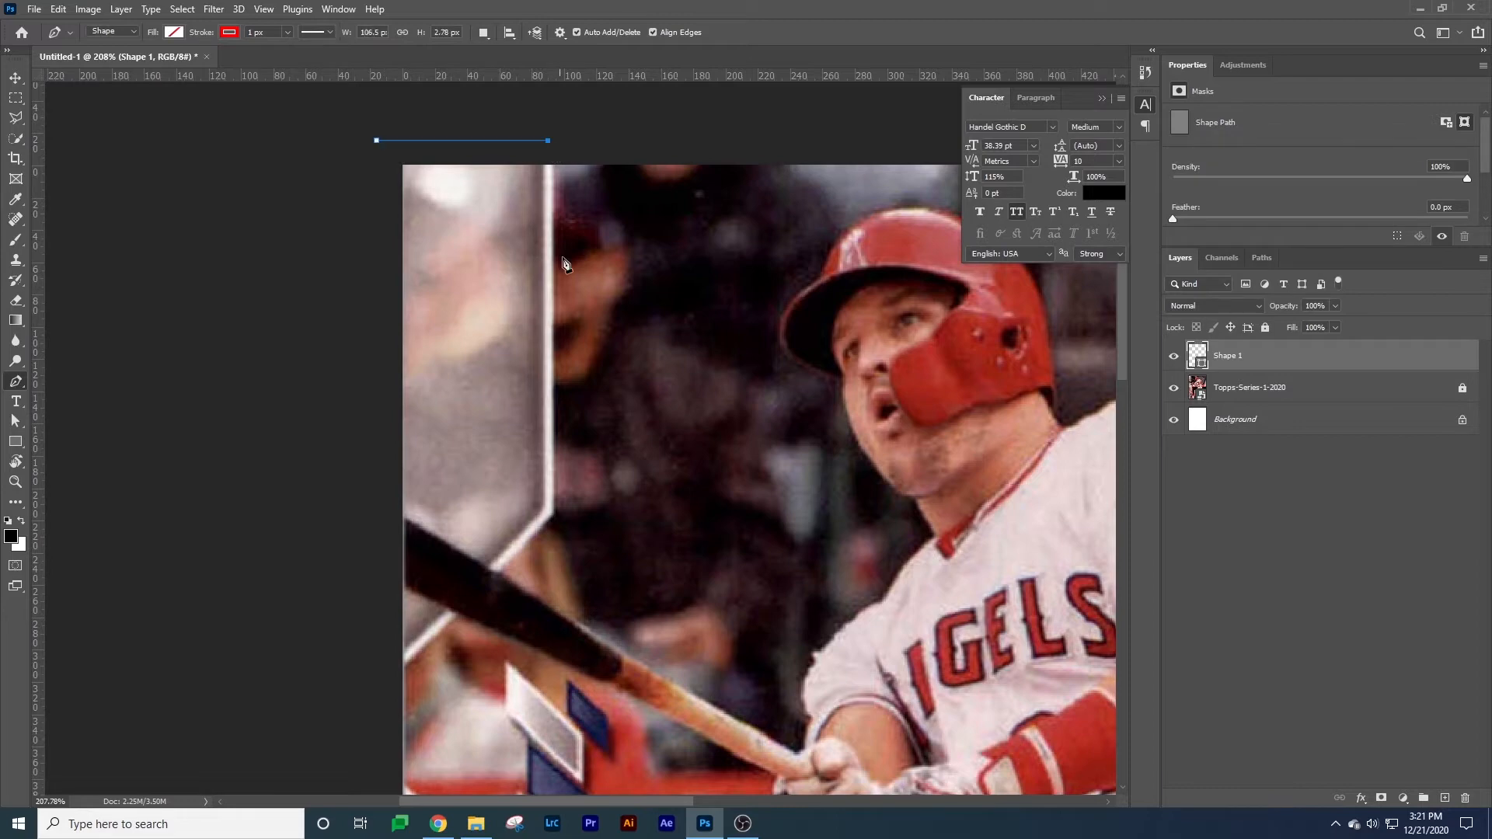
{"action": "left_click", "coordinate": [549, 513]}
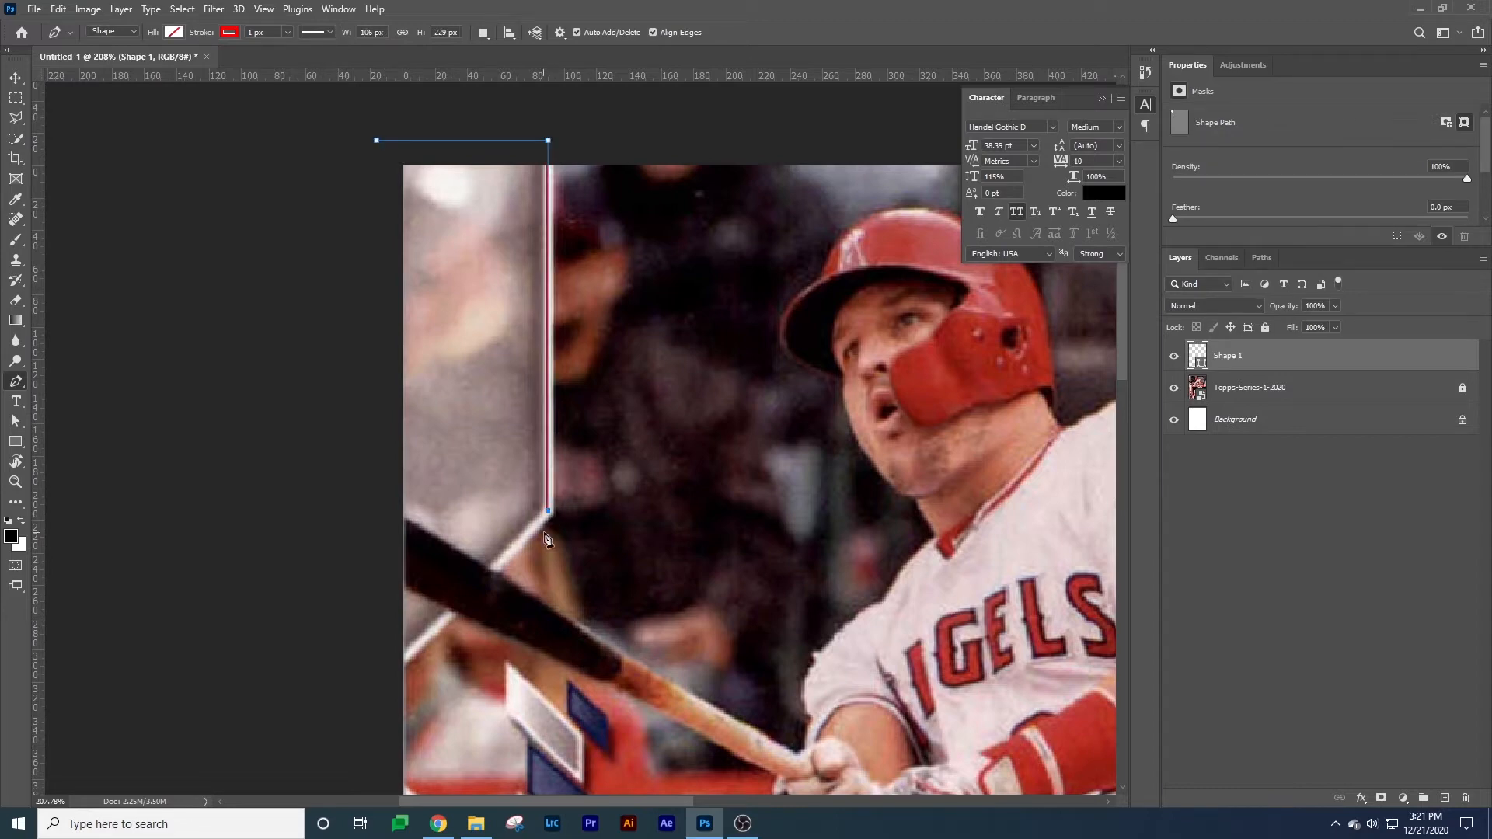
{"action": "left_click", "coordinate": [382, 677]}
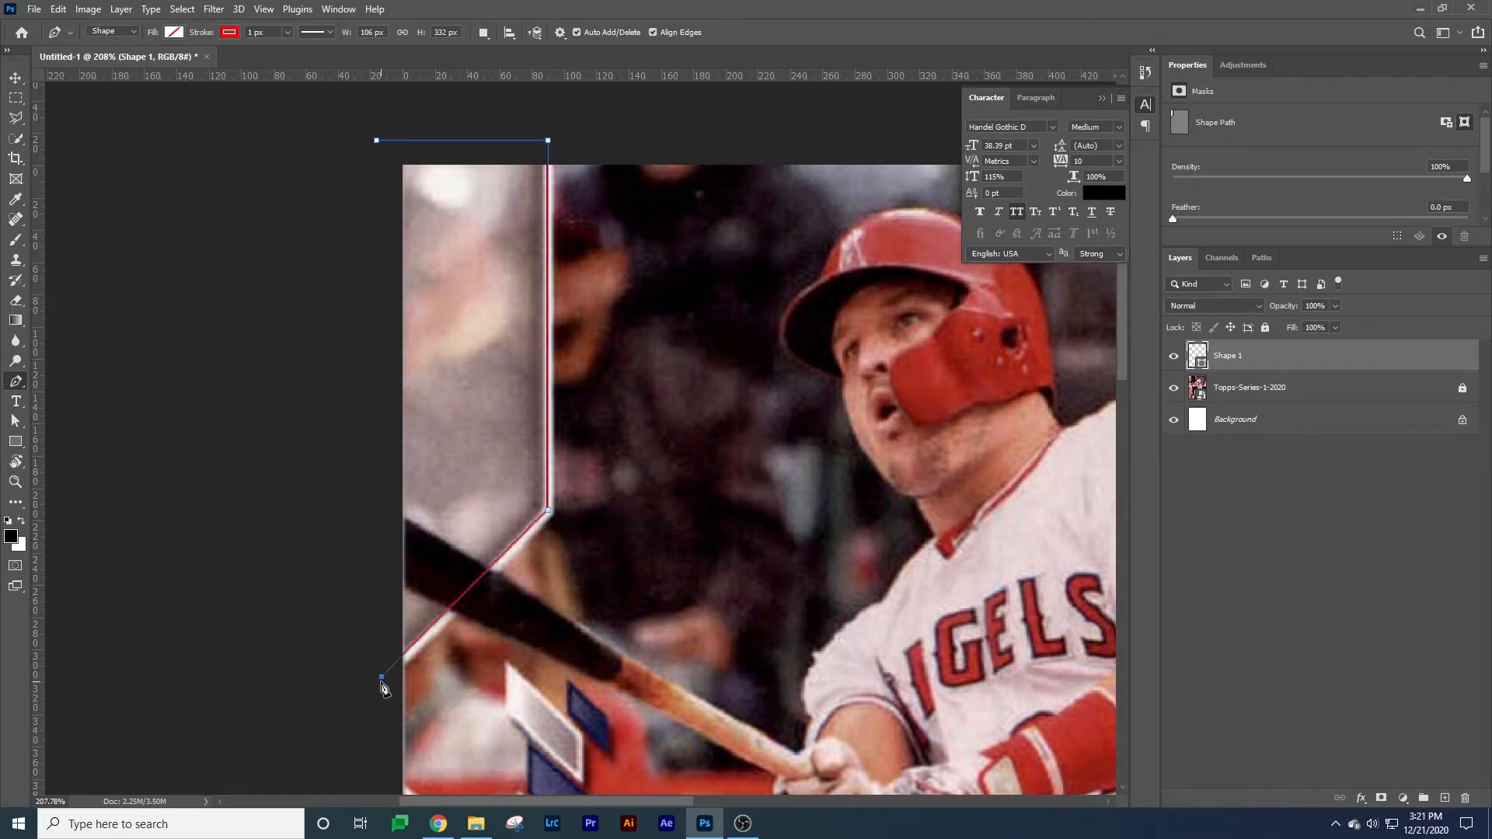
{"action": "left_click", "coordinate": [377, 142]}
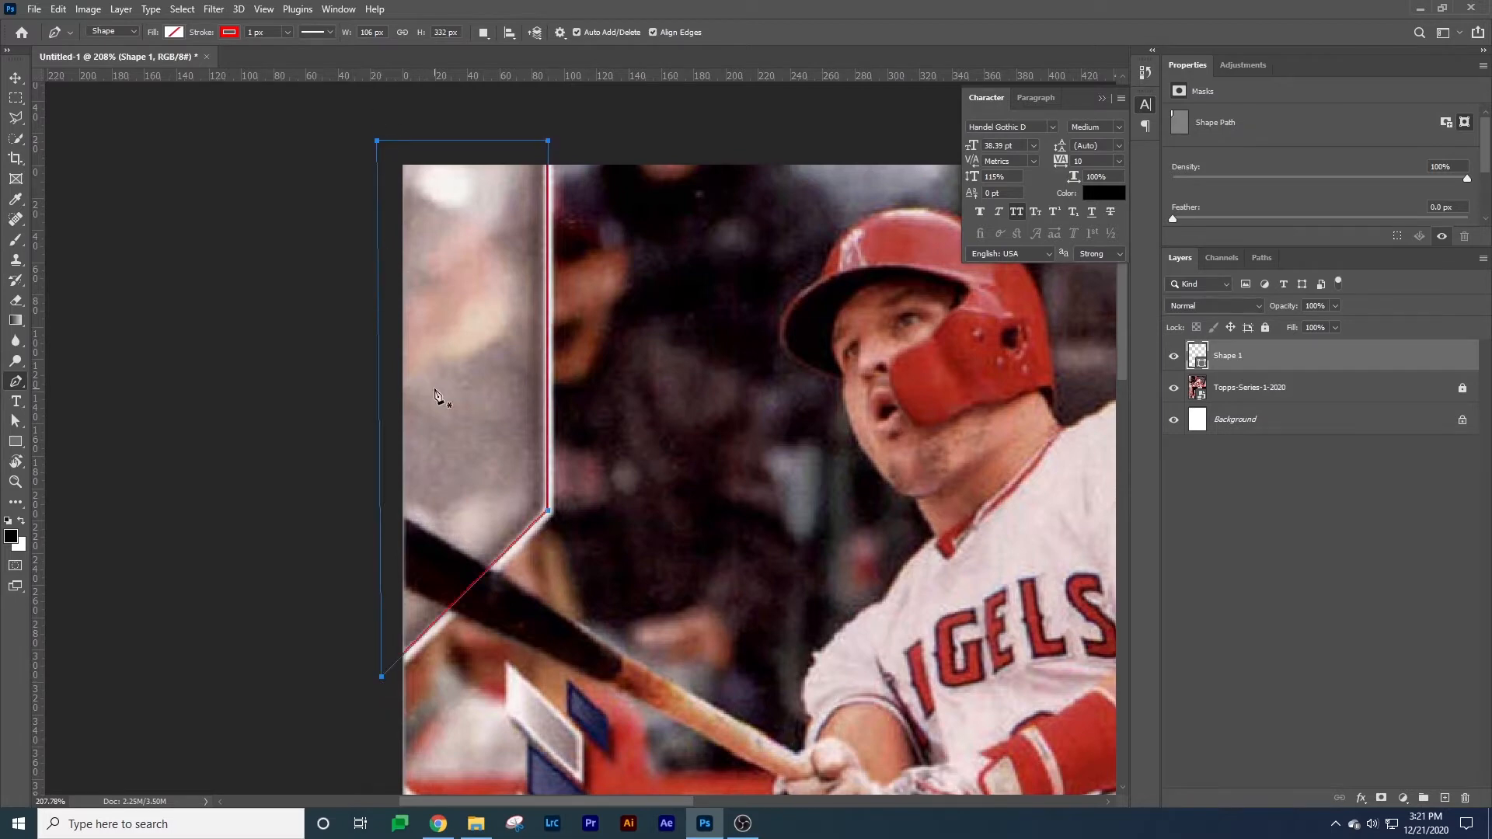
Shift the traced shape's upper-left anchor point right to straighten its outer edge, making the shape about 103 px wide.
{"action": "key", "text": "a"}
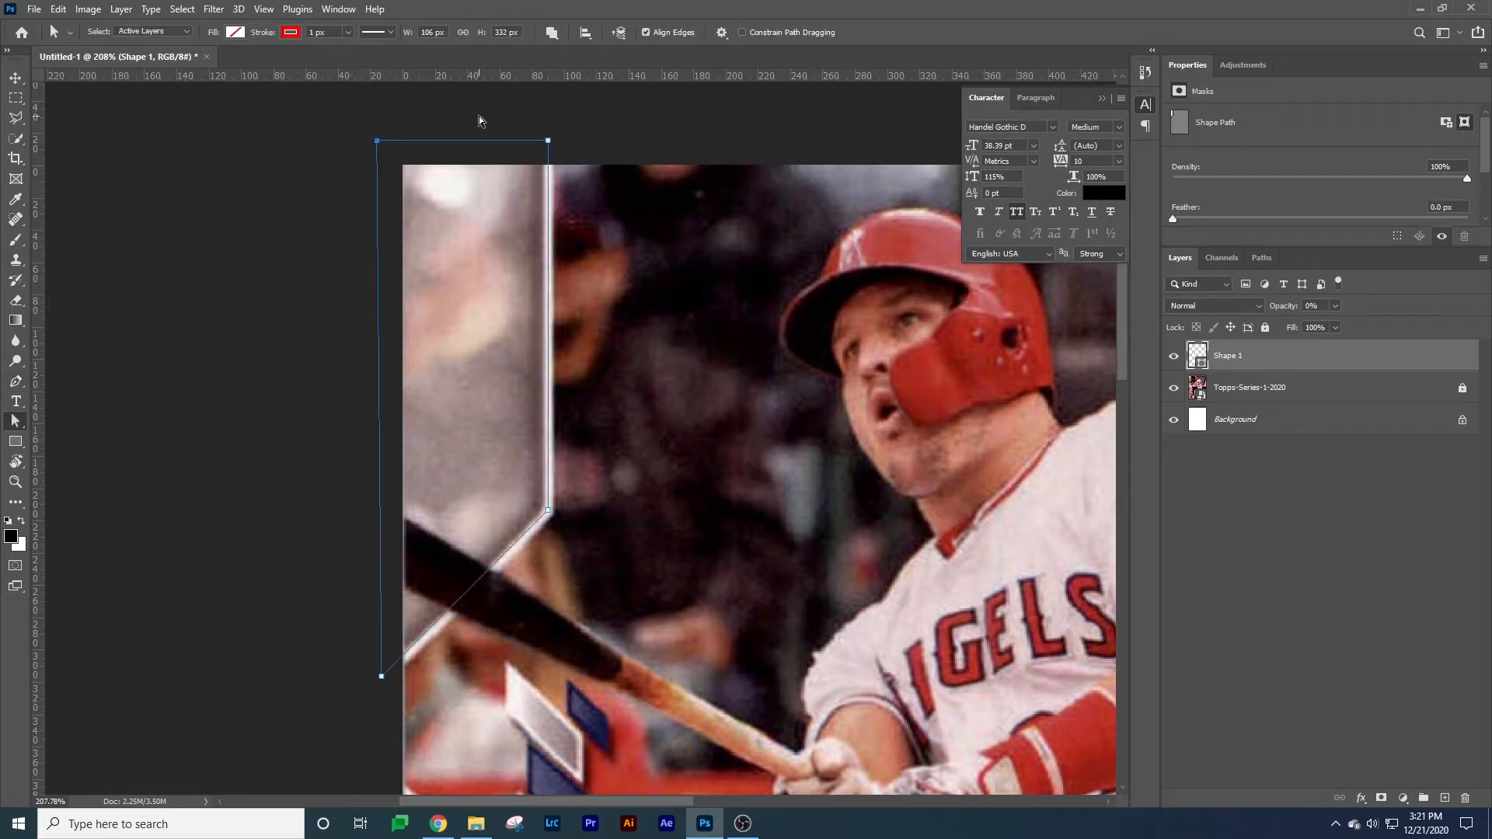
{"action": "key", "text": "Right"}
{"action": "key", "text": "Right"}
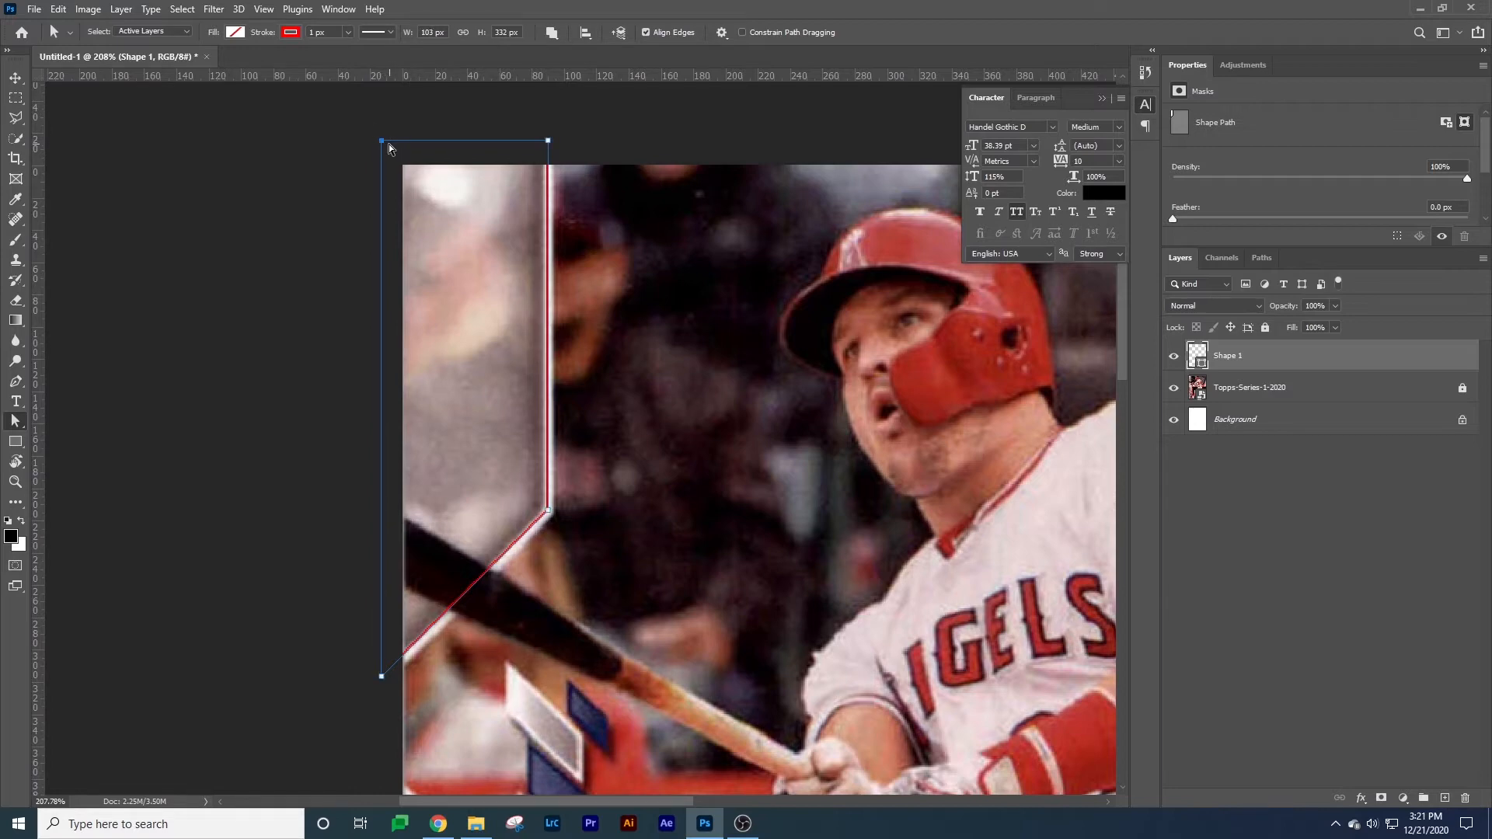
Set the traced shape's stroke width to 6 px and nudge the shape to cover the card's white border line.
{"action": "key", "text": "u"}
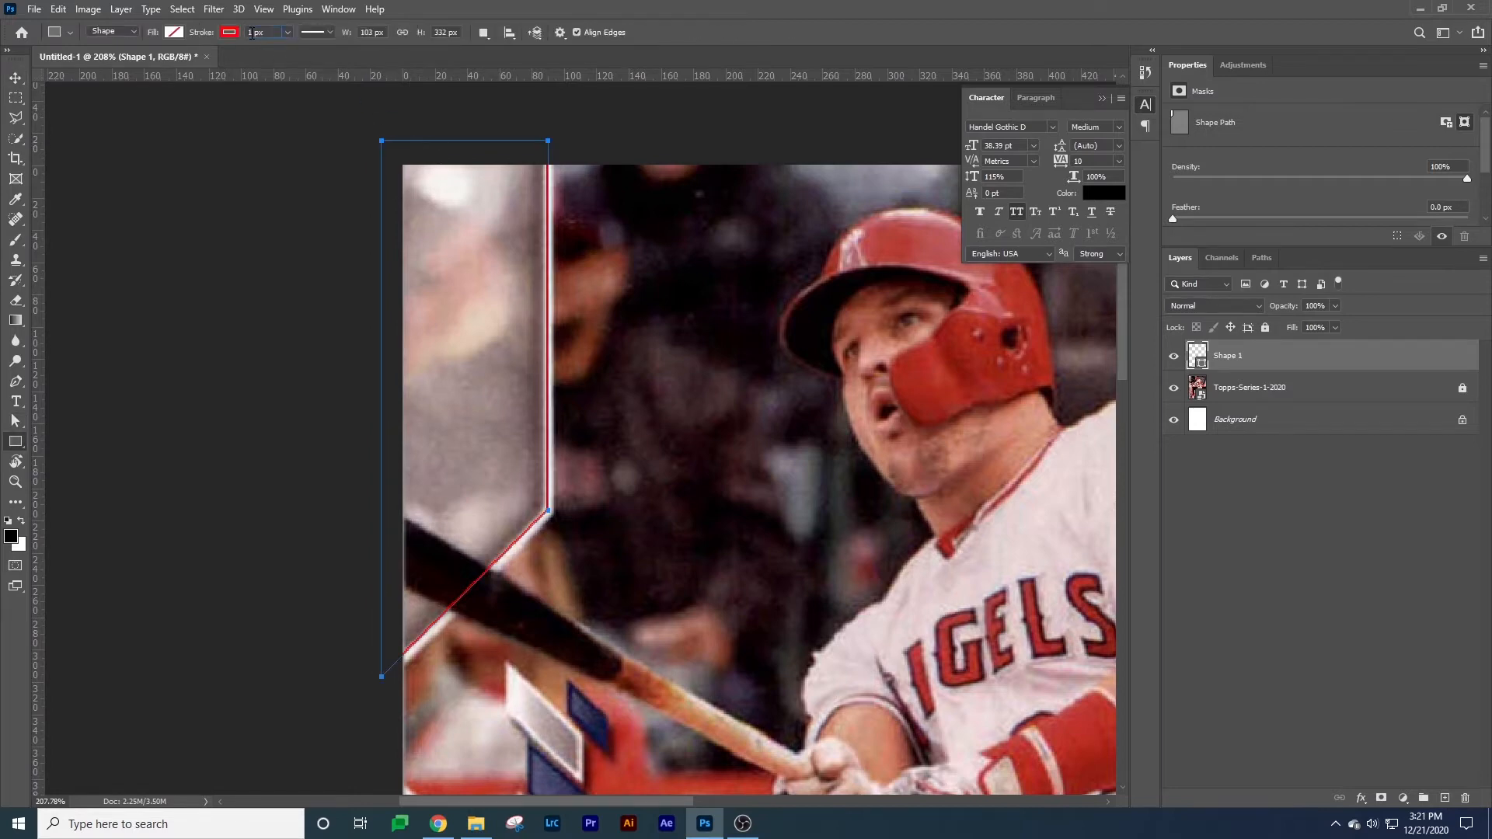
{"action": "key", "text": "Return"}
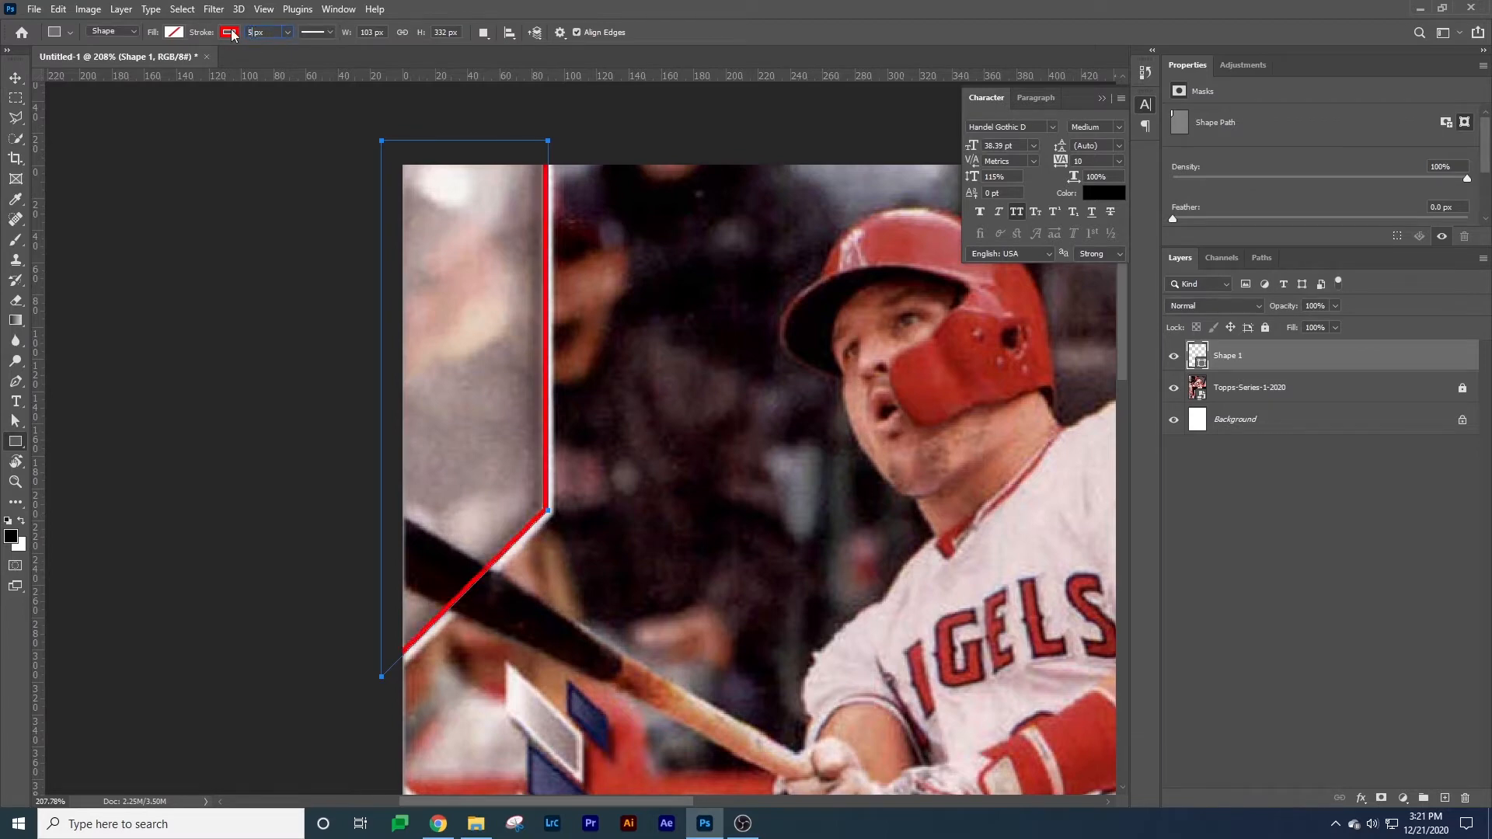
{"action": "key", "text": "v"}
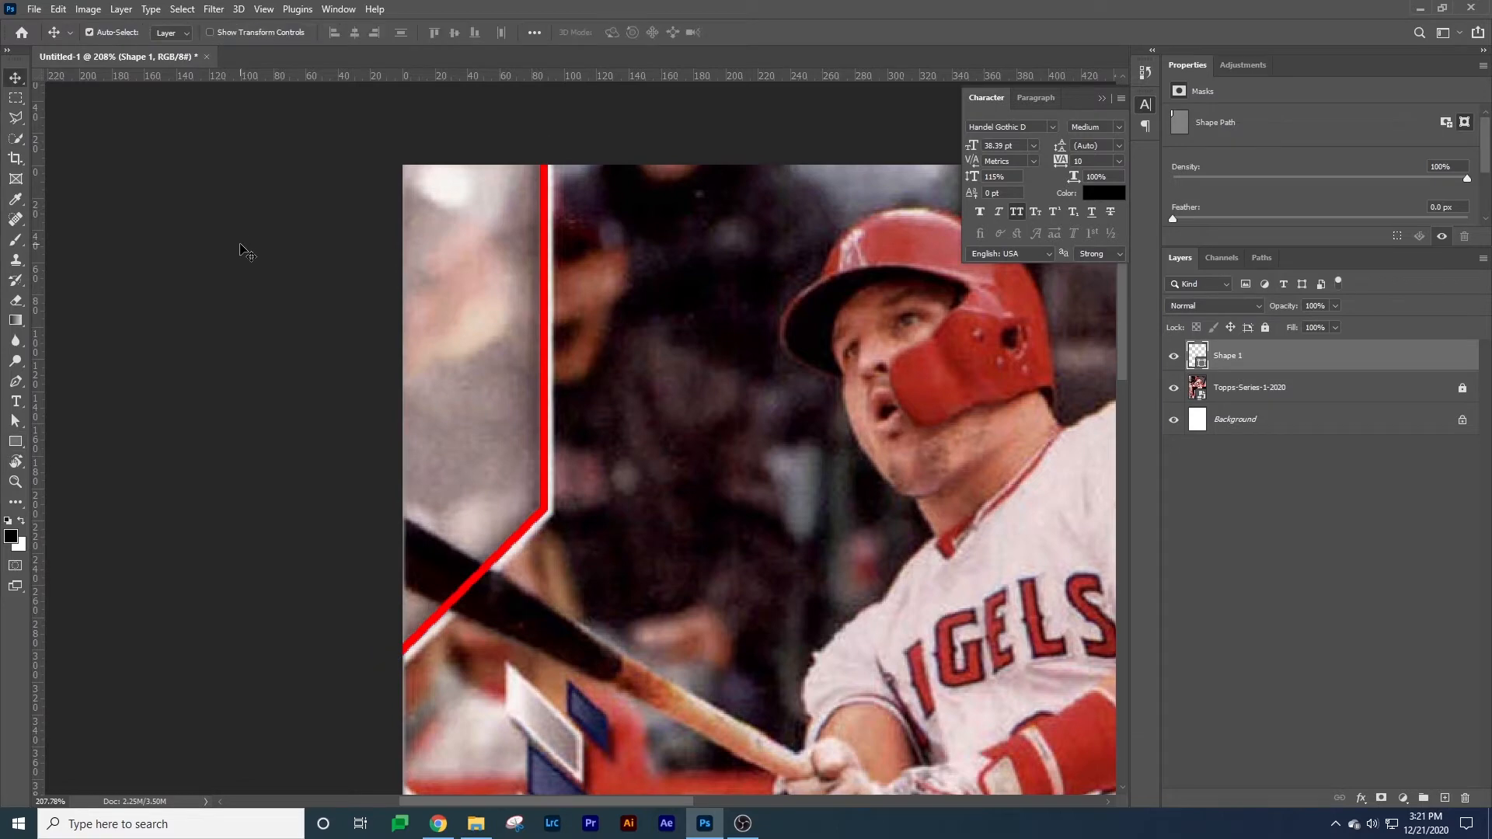
{"action": "key", "text": "Right"}
{"action": "key", "text": "Right"}
{"action": "key", "text": "Right"}
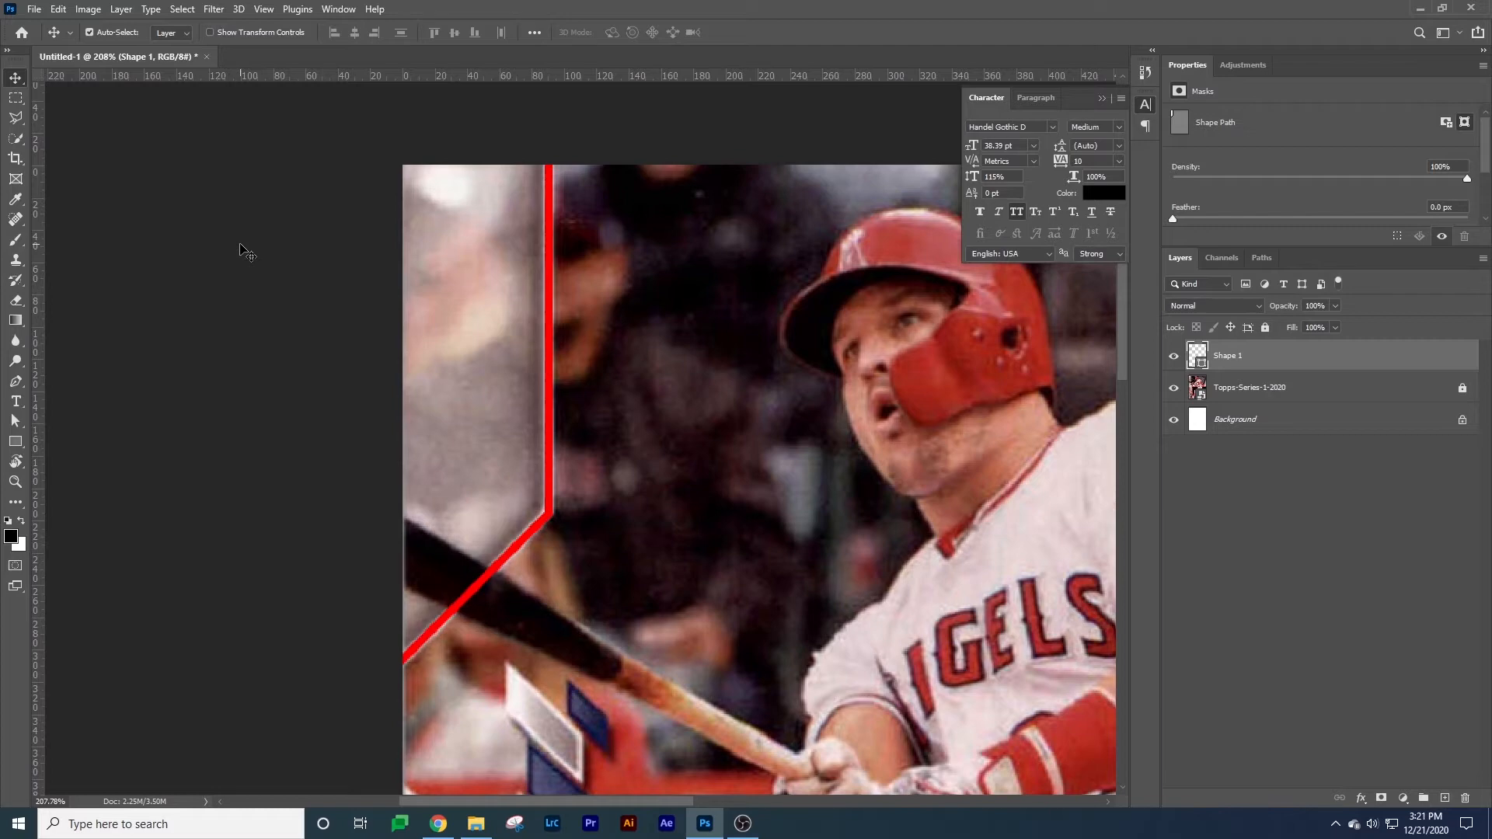
{"action": "key", "text": "u"}
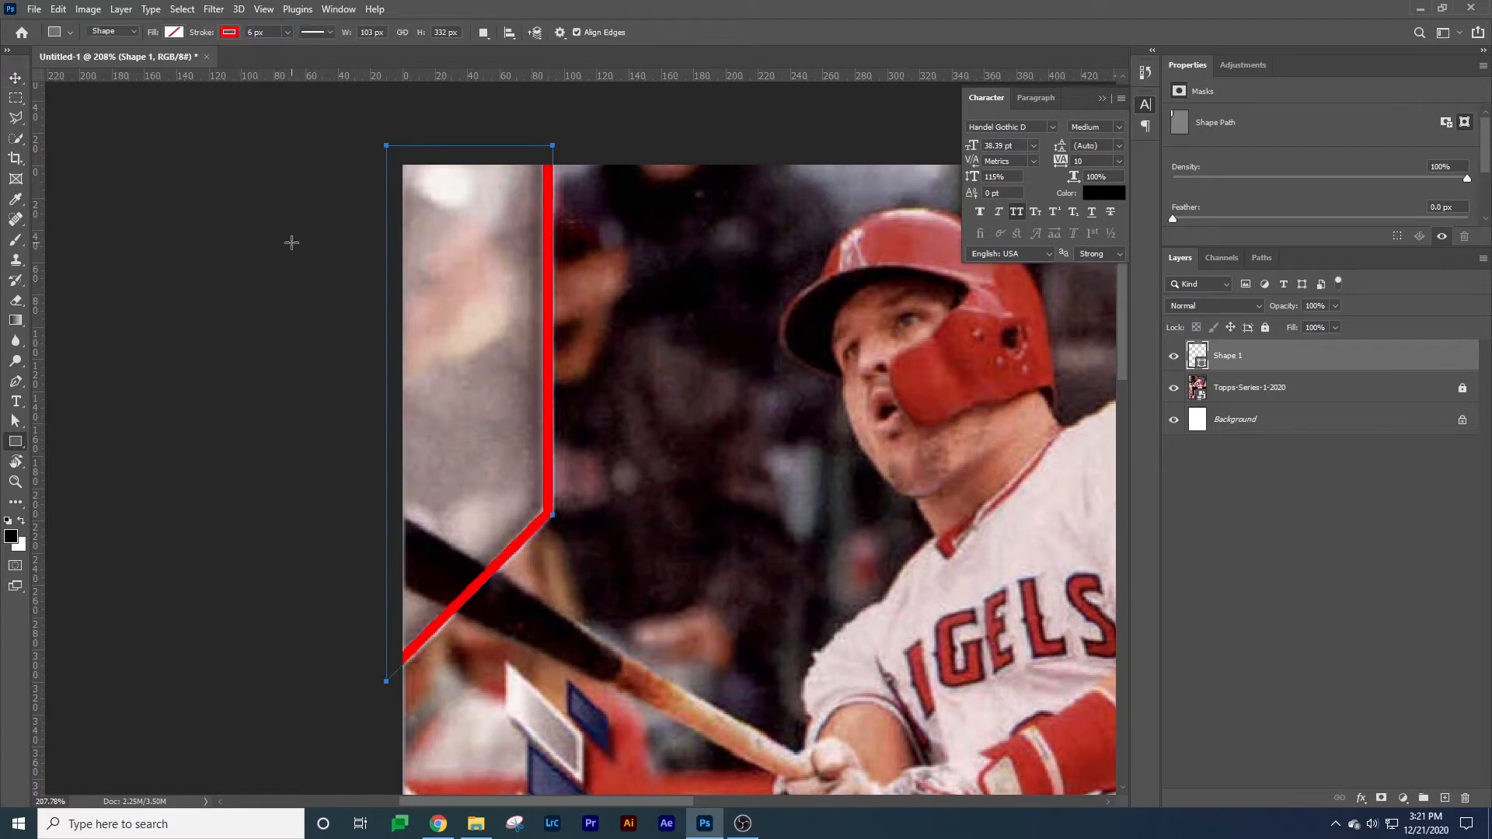
{"action": "key", "text": "v"}
{"action": "left_click", "coordinate": [289, 352]}
{"action": "key", "text": "ctrl+0"}
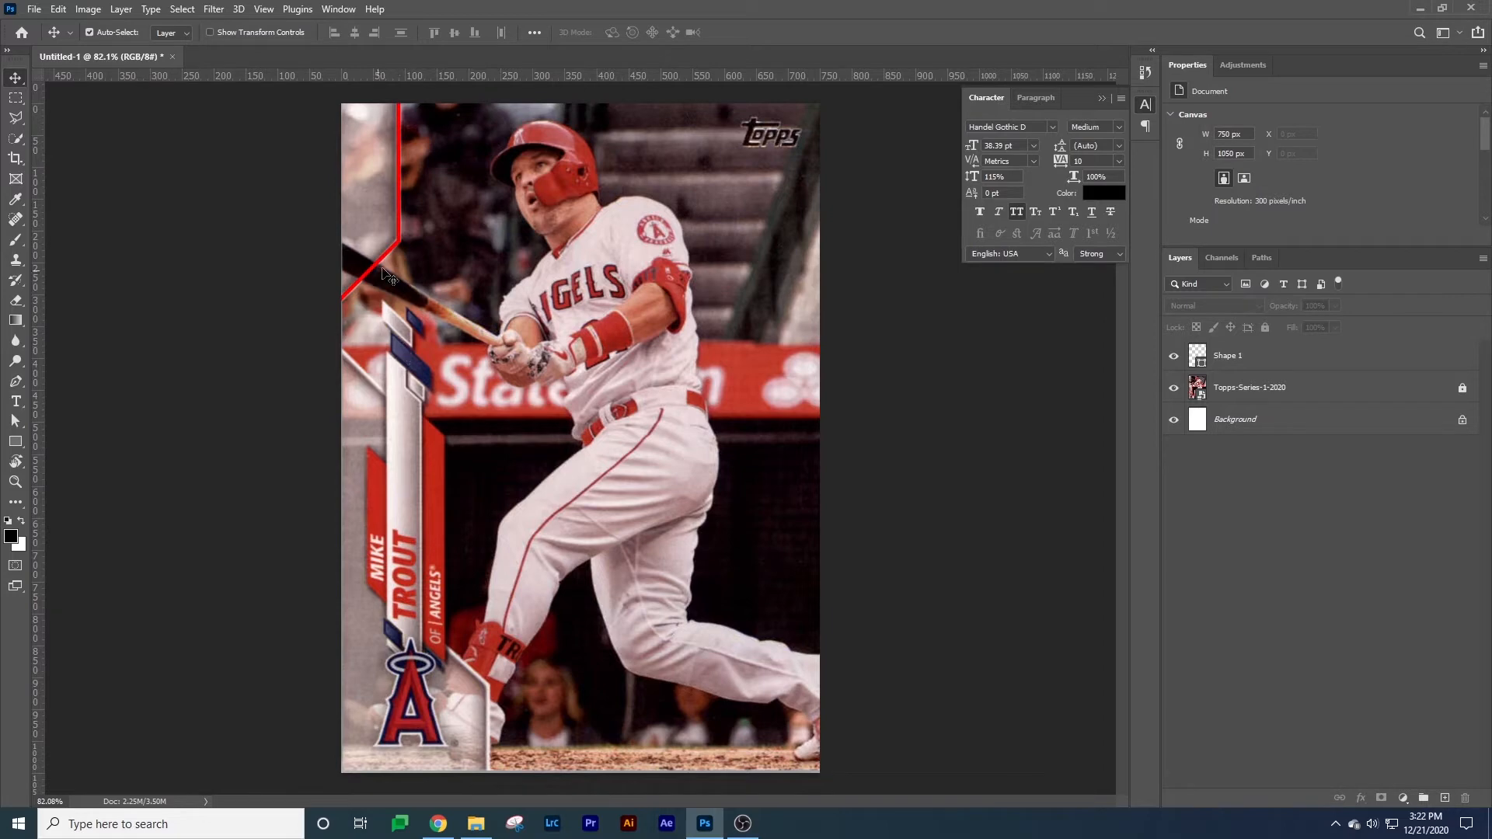
Change the stroke color of Shape 1 to white.
{"action": "key", "text": "z"}
{"action": "key", "text": "v"}
{"action": "left_click", "coordinate": [1253, 359]}
{"action": "key", "text": "u"}
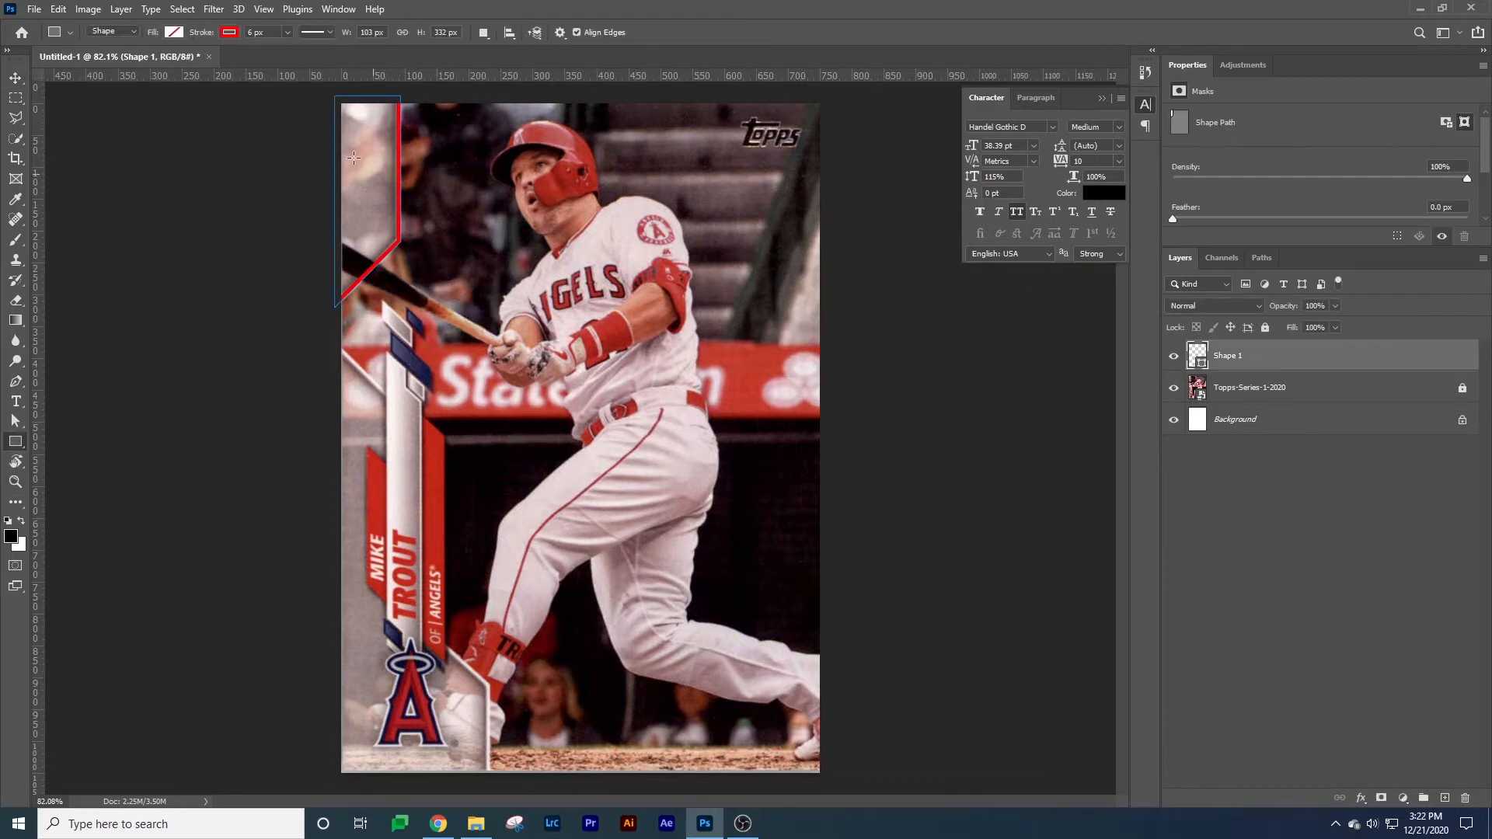
{"action": "left_click", "coordinate": [230, 33]}
{"action": "left_click", "coordinate": [134, 115]}
Fill the traced panel shape with white.
{"action": "left_click", "coordinate": [175, 34]}
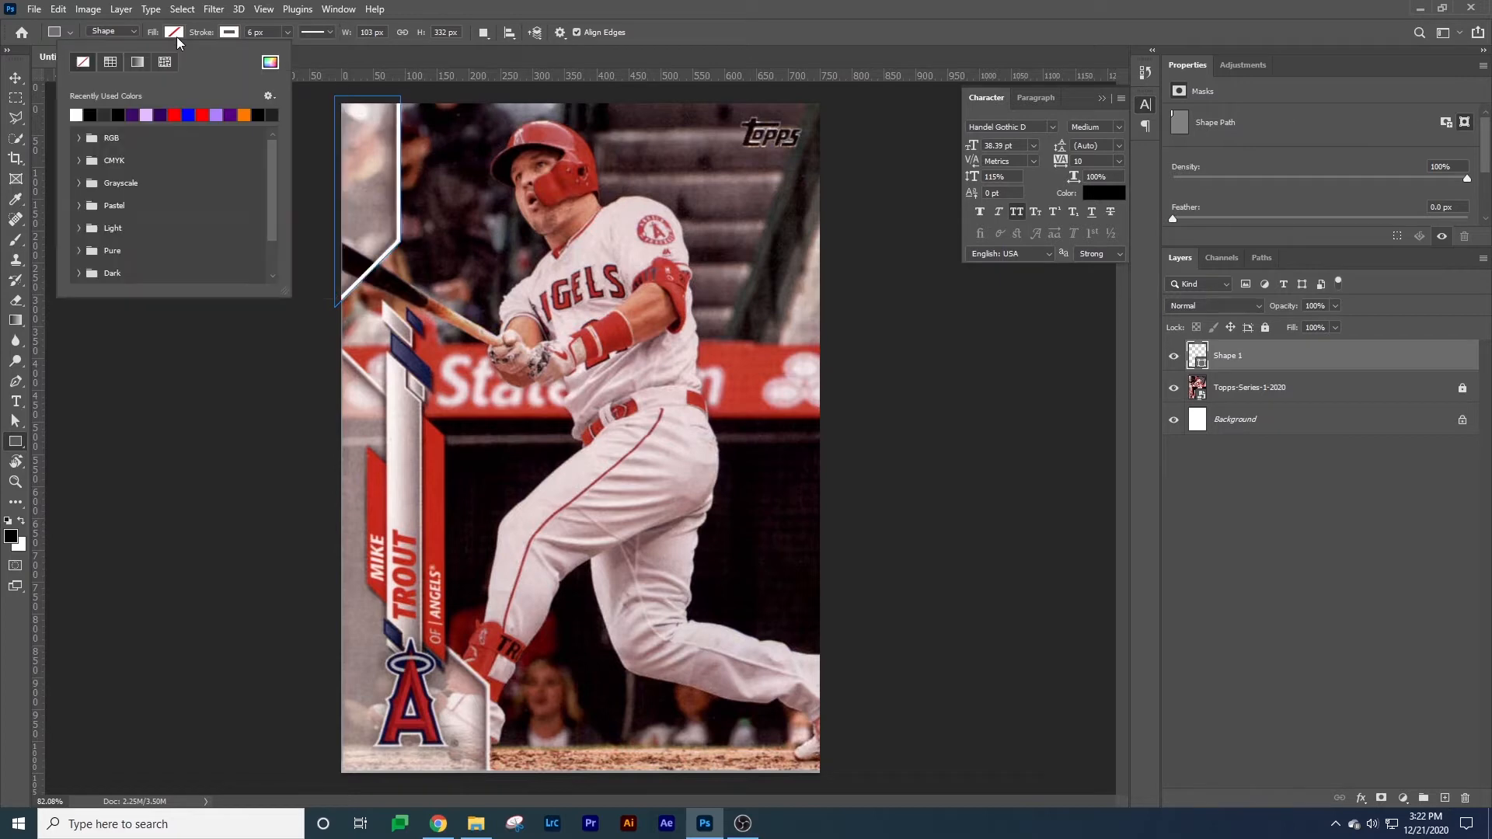
{"action": "left_click", "coordinate": [16, 77]}
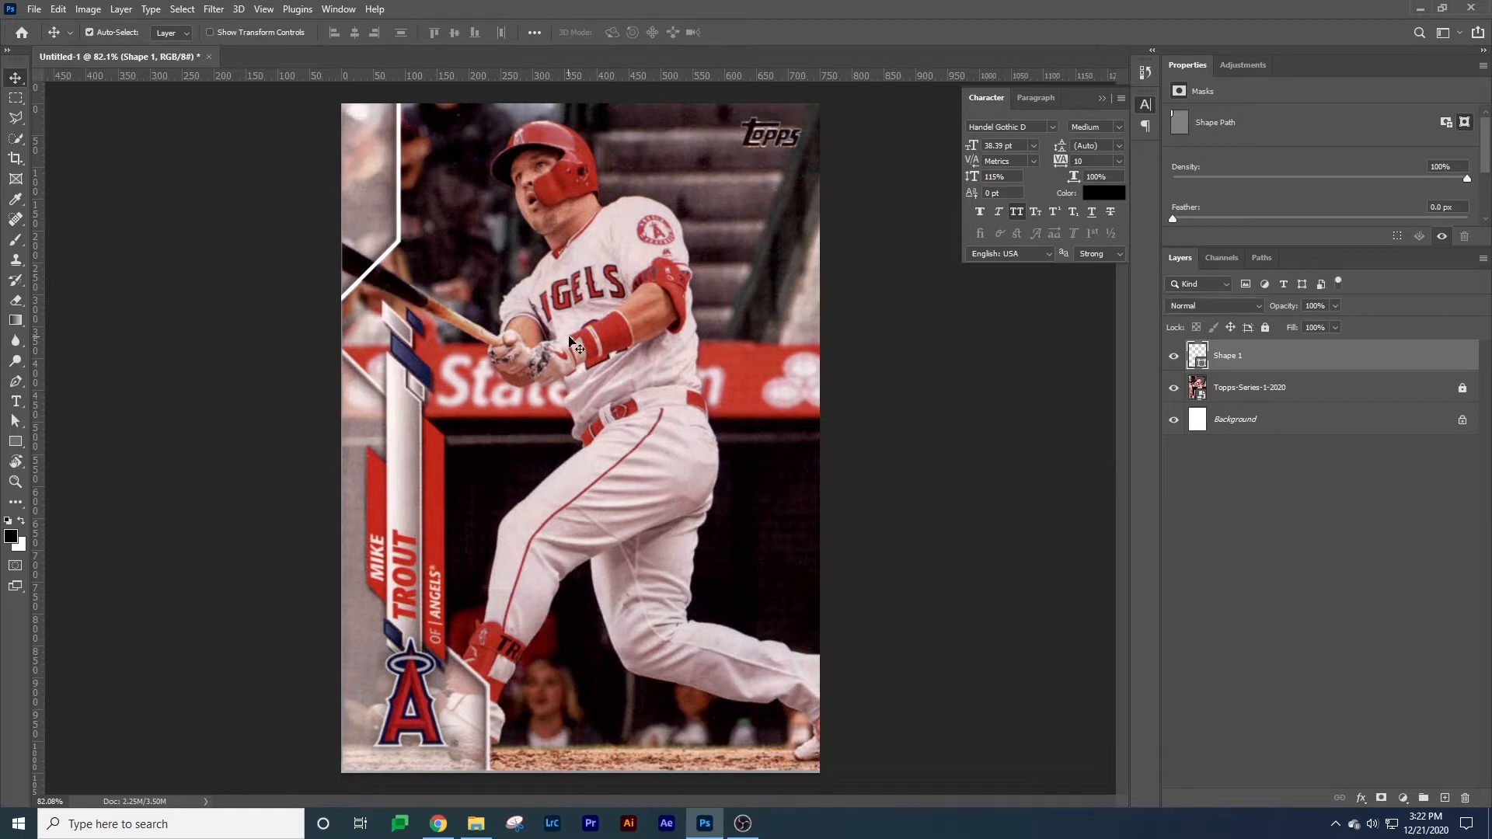
{"action": "key", "text": "u"}
{"action": "left_click", "coordinate": [173, 33]}
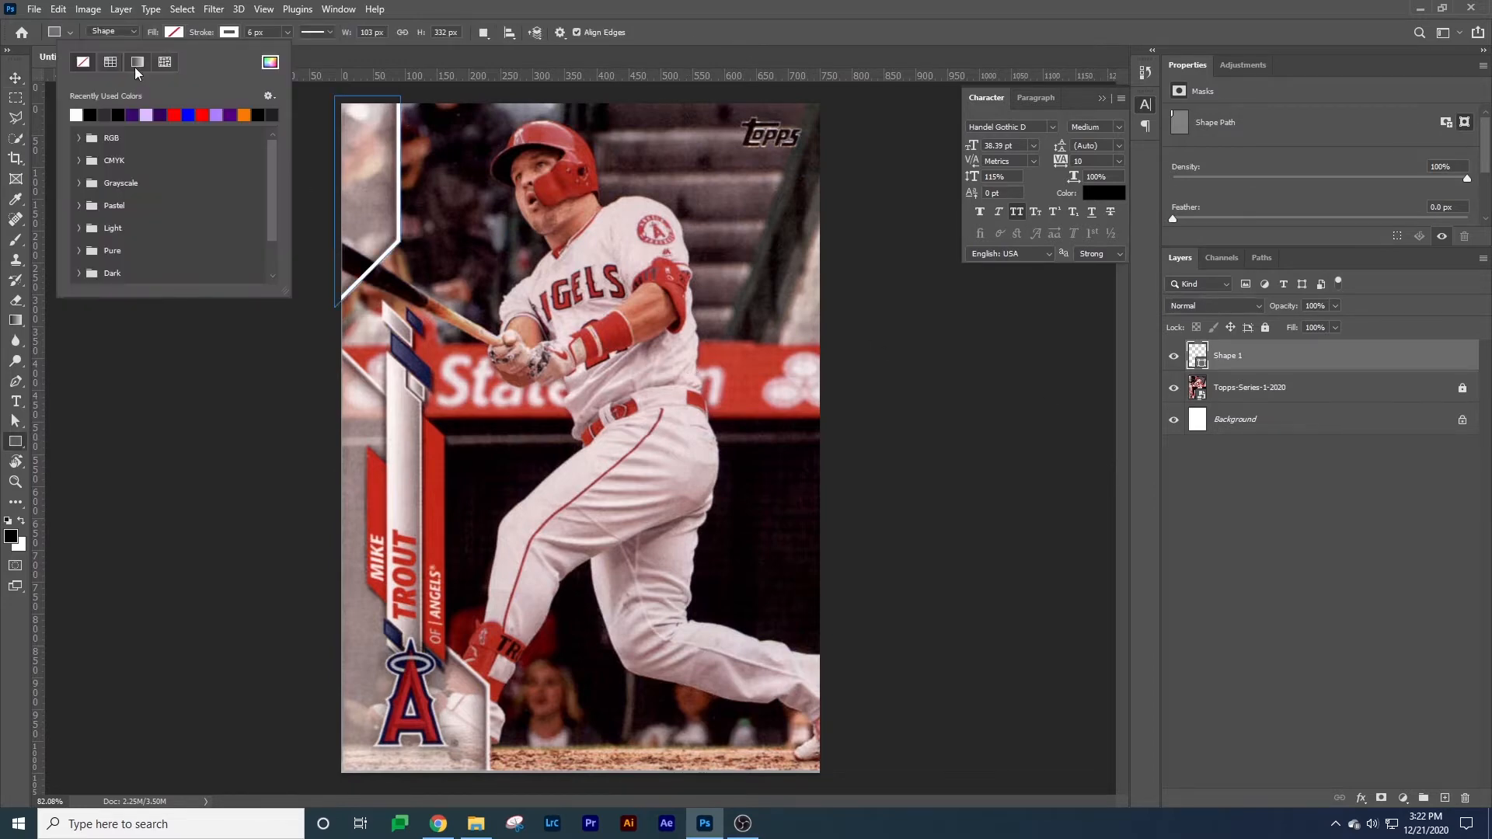
{"action": "left_click", "coordinate": [76, 115]}
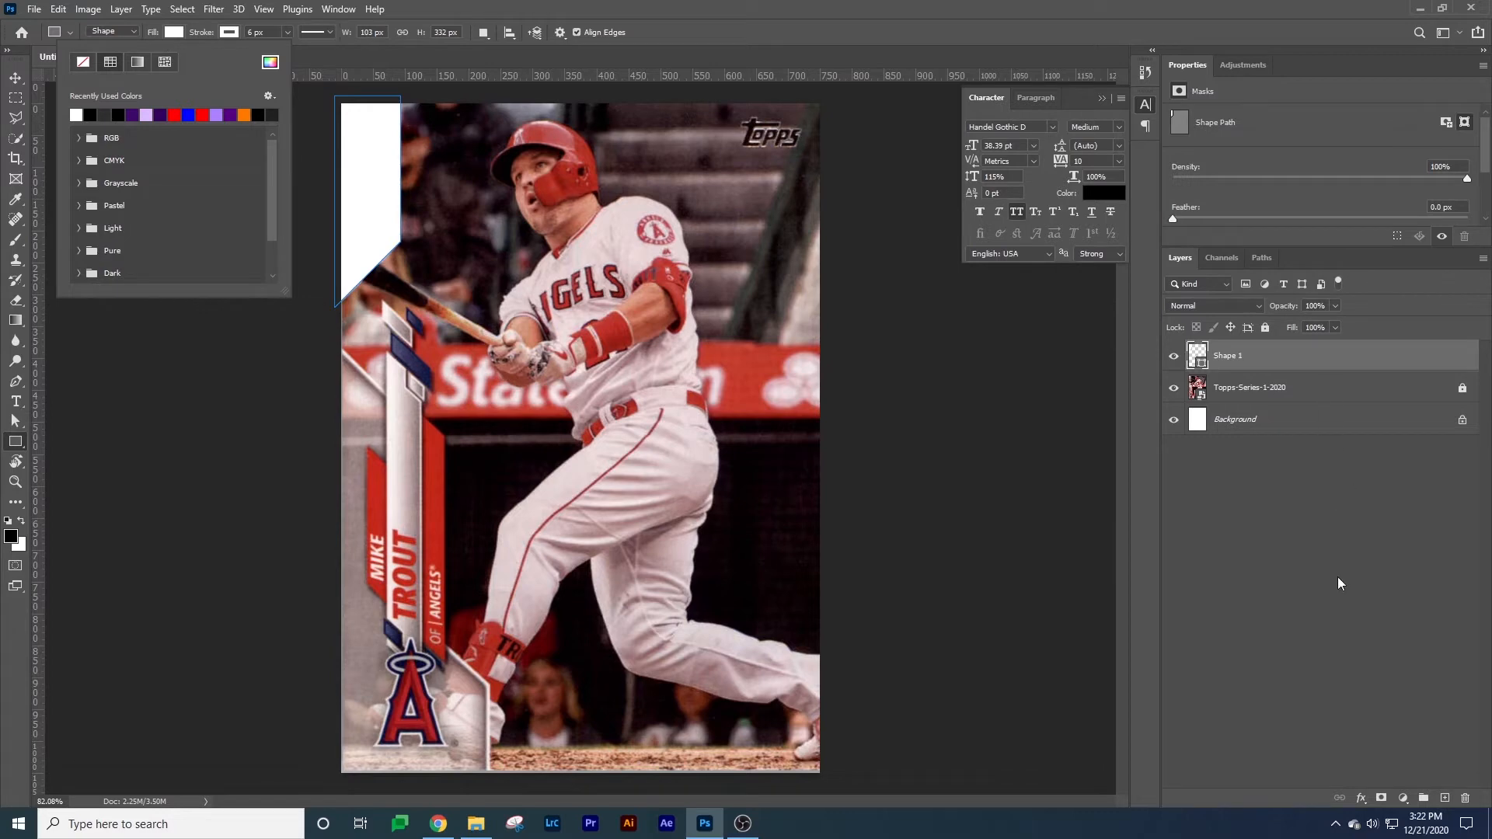
{"action": "key", "text": "Escape"}
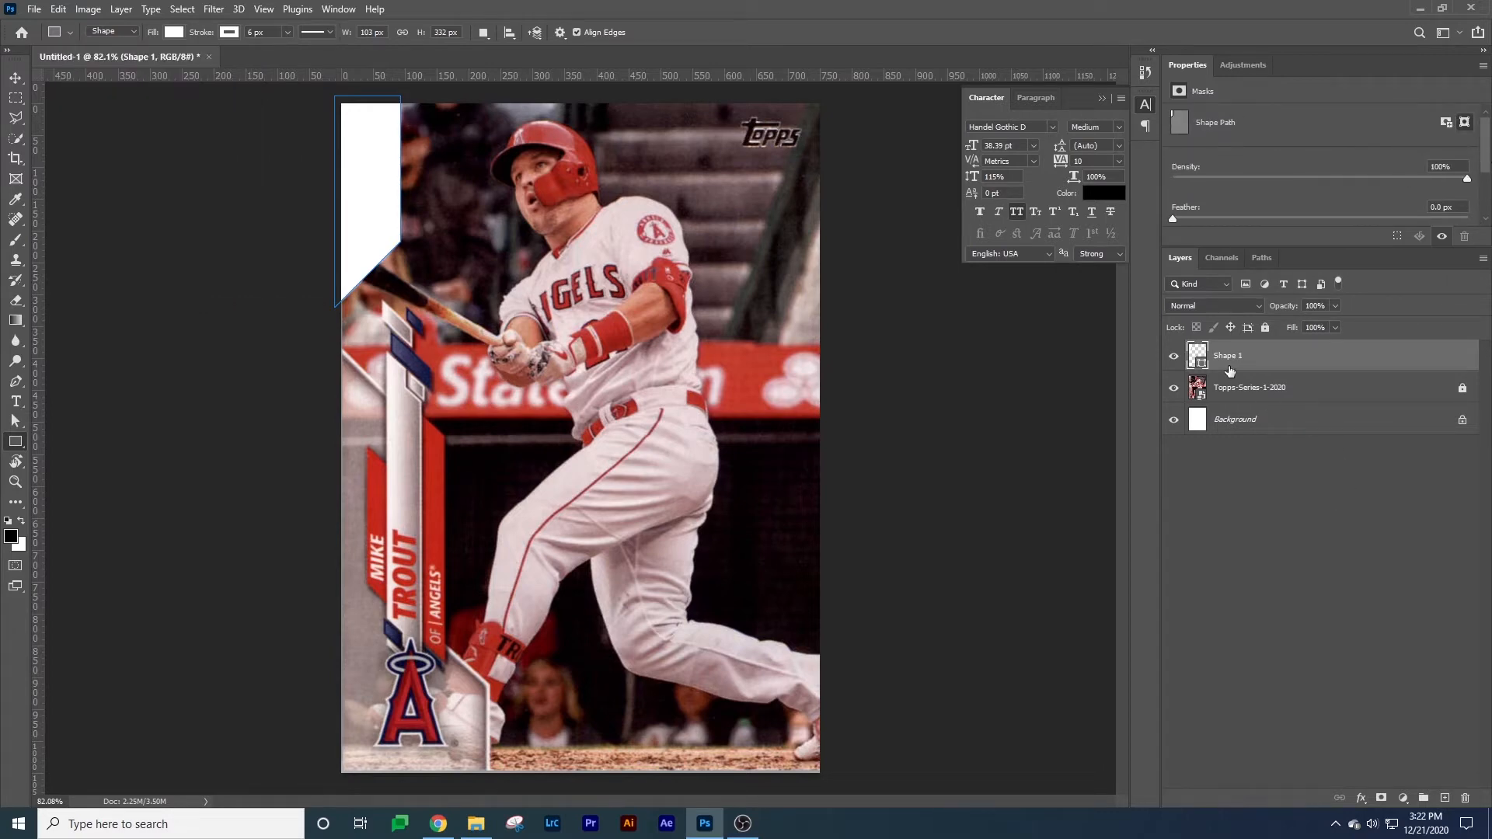
Set the Shape 1 layer's Fill to 0% and move the shape right, away from the card's original border panel.
{"action": "left_click", "coordinate": [1336, 328]}
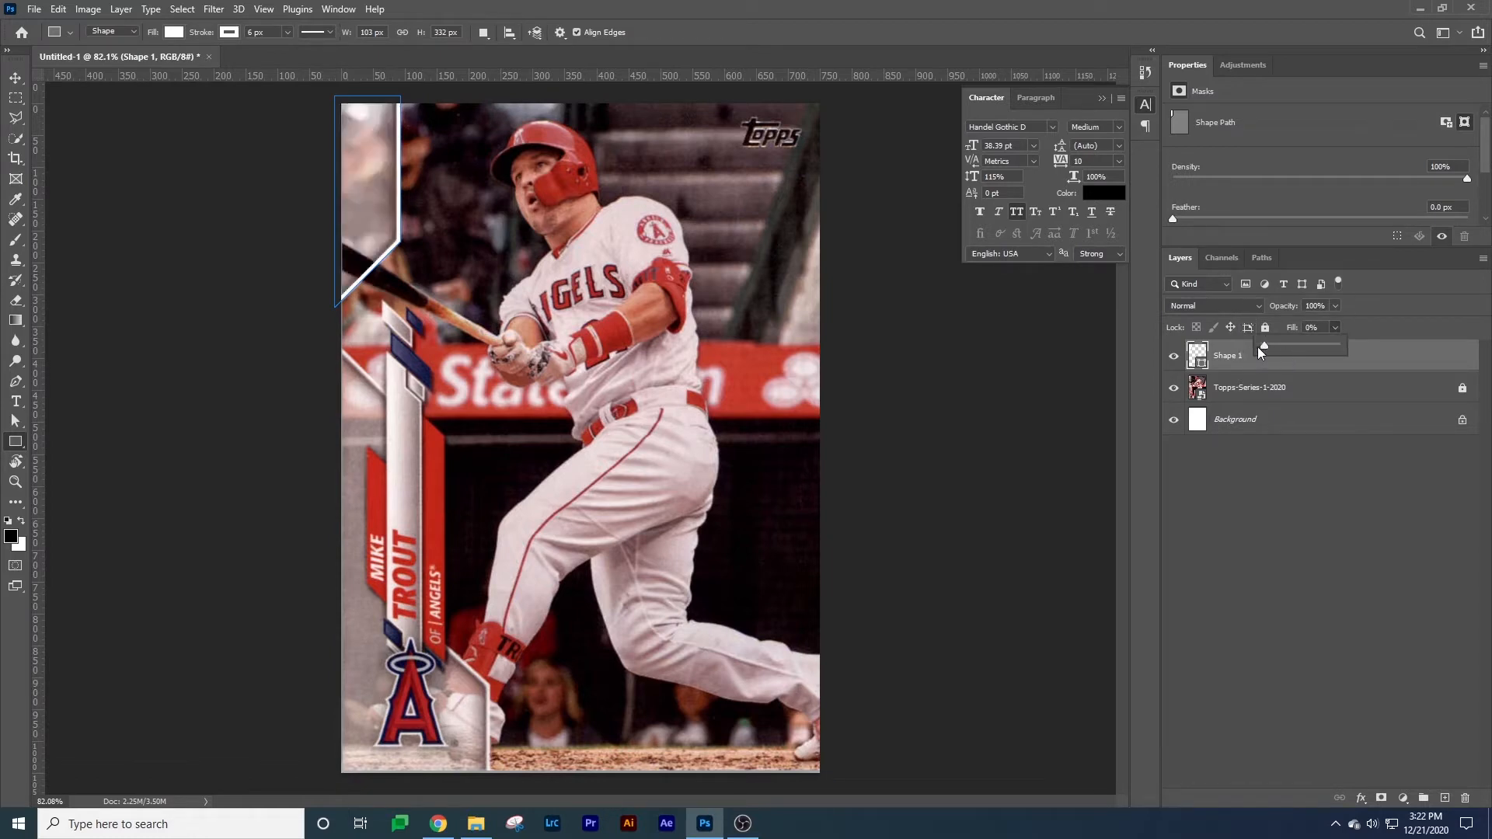
{"action": "key", "text": "v"}
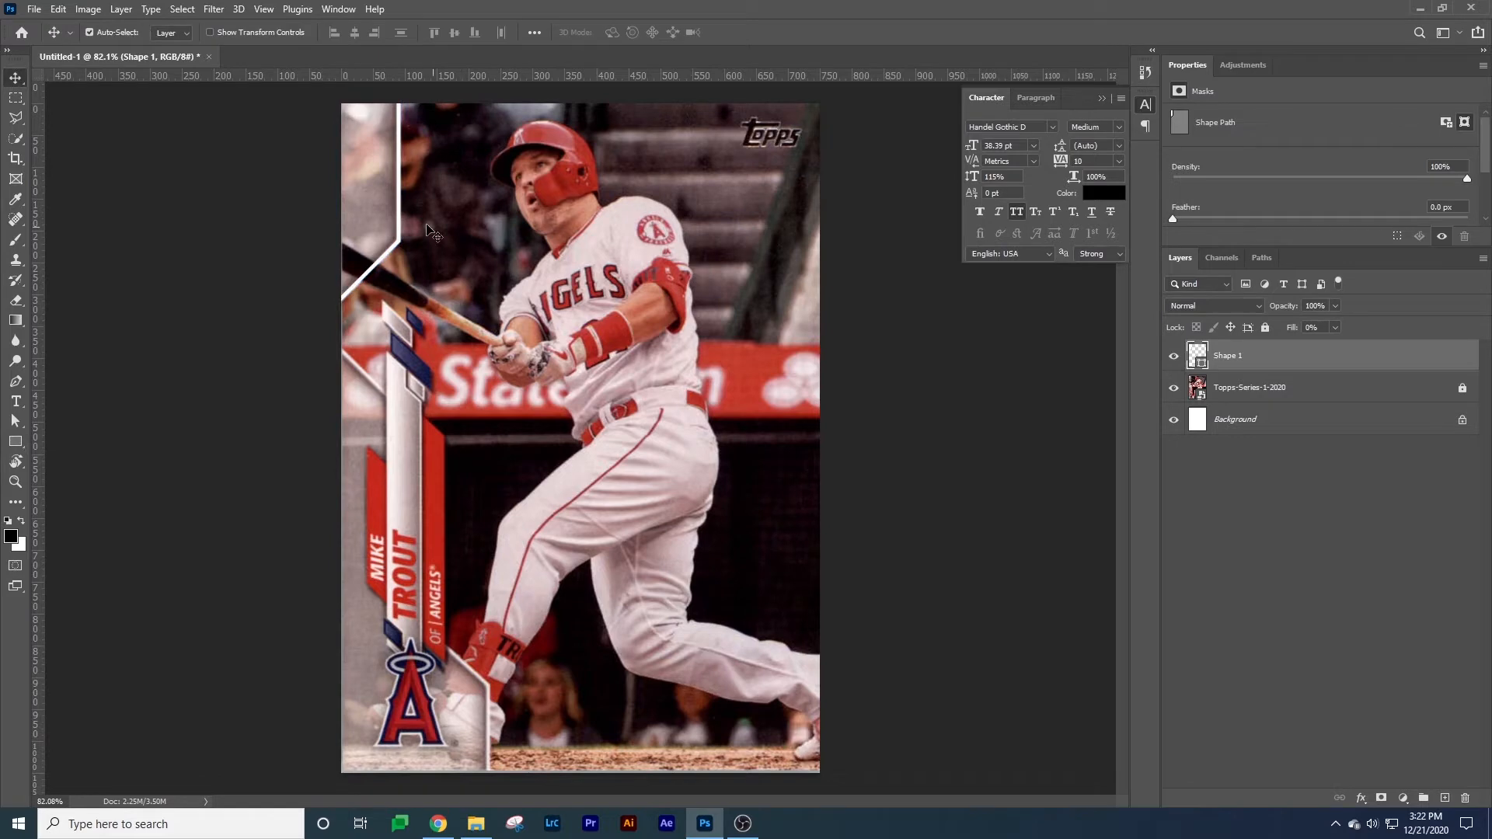
{"action": "left_click_drag", "start_coordinate": [406, 217], "coordinate": [528, 235]}
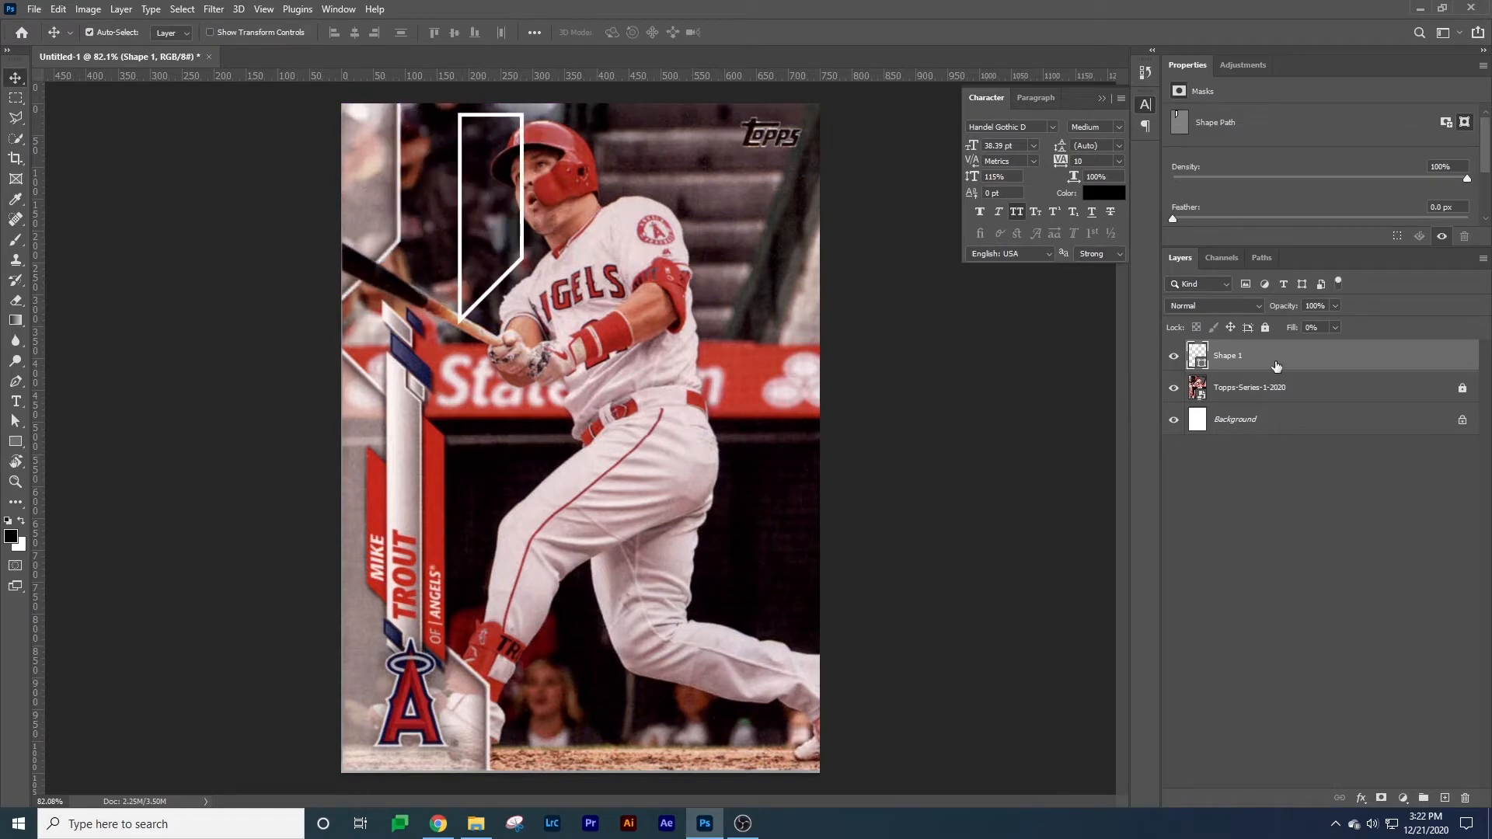
Return Shape 1 to its place over the card's original upper border panel.
{"action": "left_click", "coordinate": [1336, 327]}
{"action": "left_click_drag", "start_coordinate": [1357, 342], "coordinate": [1016, 336]}
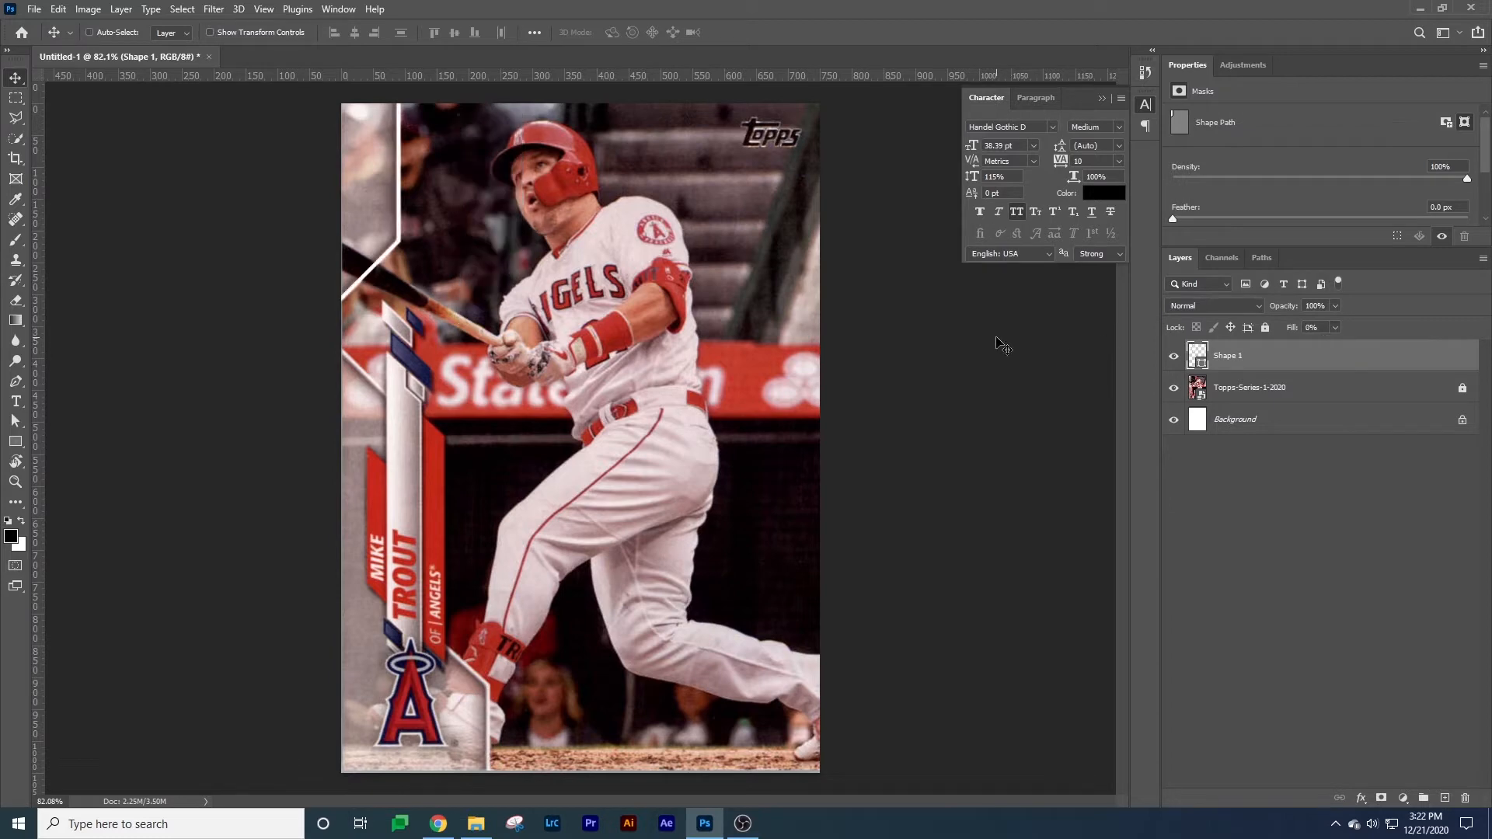
{"action": "key", "text": "z"}
{"action": "left_click_drag", "start_coordinate": [357, 170], "coordinate": [417, 183]}
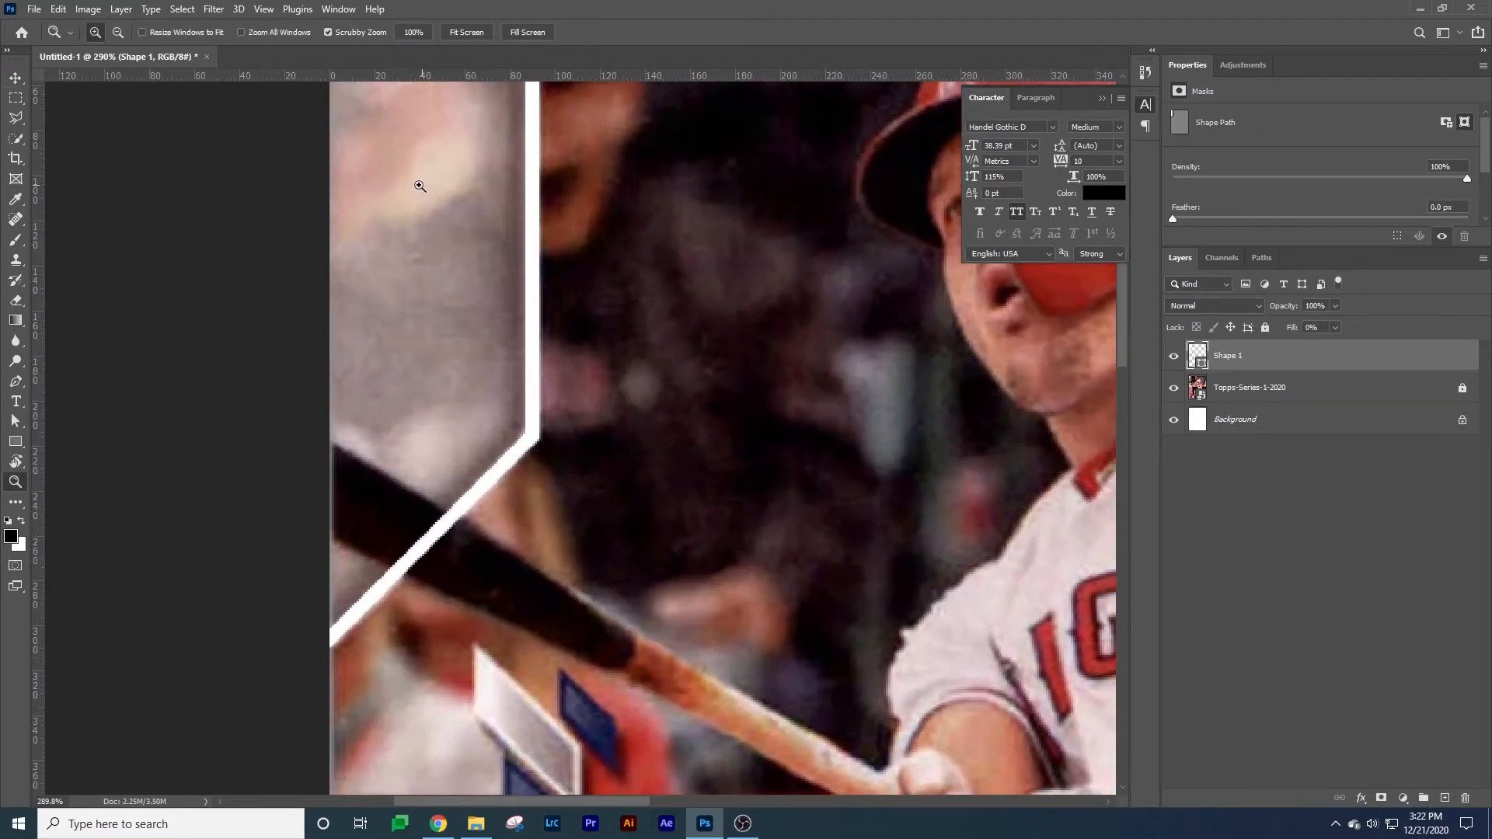
Offset Shape 1 horizontally by 40 px from the original upper panel to compare the two side by side.
{"action": "left_click_drag", "start_coordinate": [535, 293], "coordinate": [833, 293]}
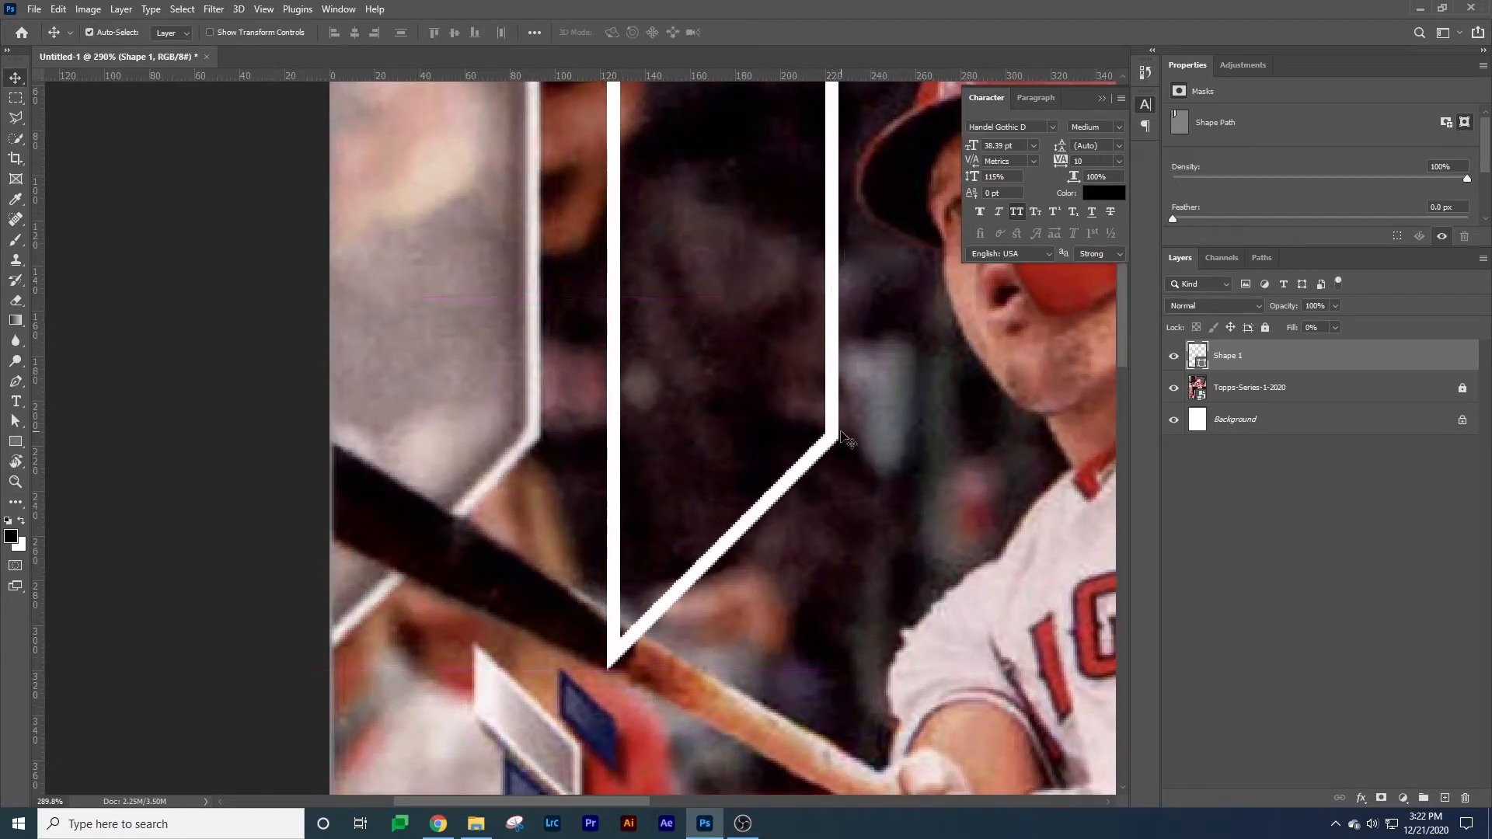
{"action": "key", "text": "ctrl+z"}
{"action": "key", "text": "shift+Right"}
{"action": "key", "text": "shift+Right"}
{"action": "key", "text": "shift+Right"}
{"action": "key", "text": "shift+Right"}
{"action": "key", "text": "shift+Right"}
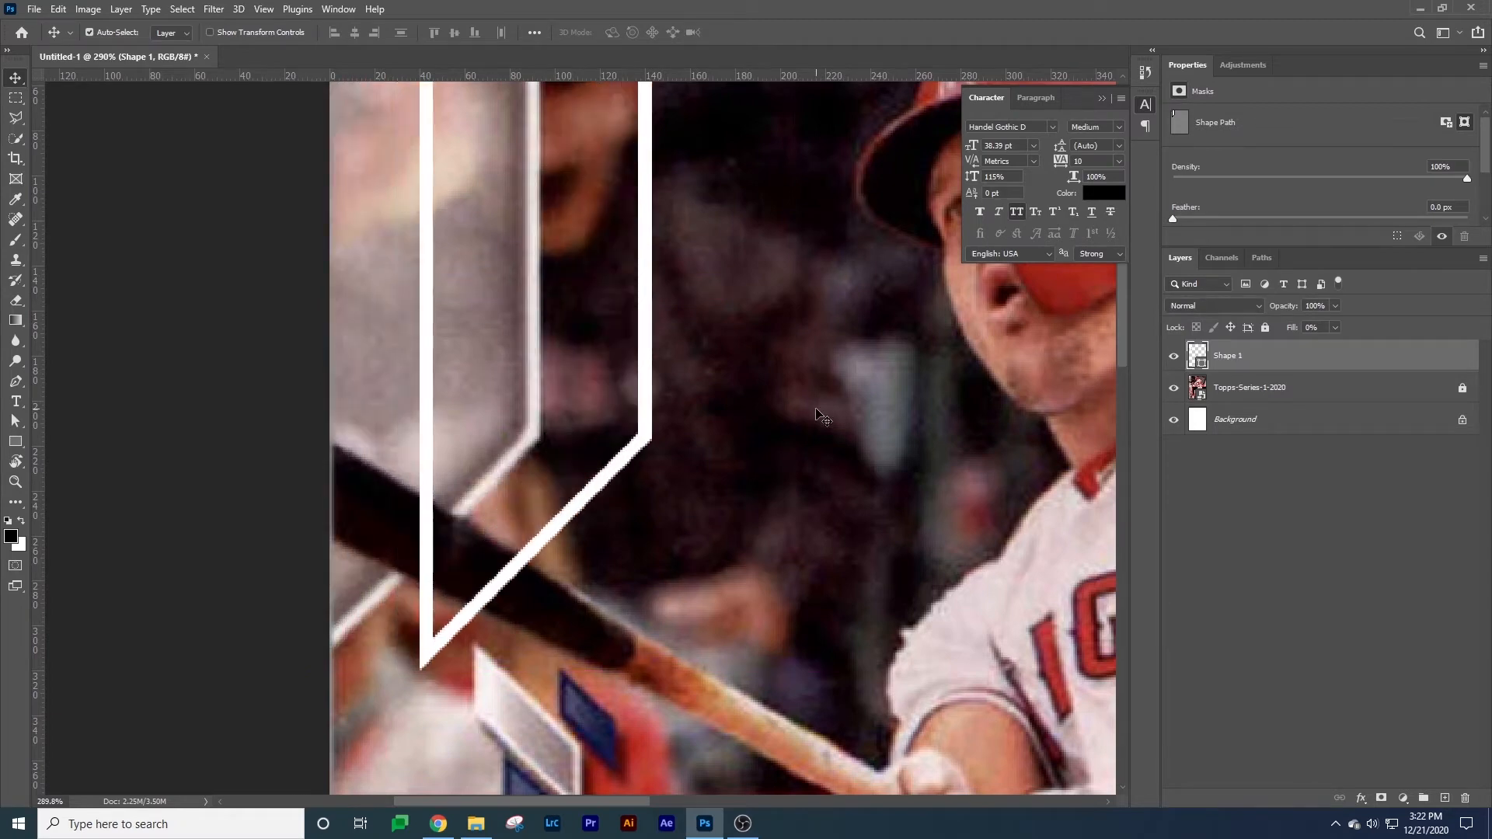
{"action": "key", "text": "ctrl+z"}
{"action": "key", "text": "ctrl+z"}
{"action": "key", "text": "ctrl+z"}
{"action": "key", "text": "ctrl+z"}
{"action": "key", "text": "ctrl+z"}
{"action": "key", "text": "ctrl+shift+z"}
{"action": "key", "text": "ctrl+shift+z"}
{"action": "key", "text": "ctrl+shift+z"}
{"action": "key", "text": "ctrl+shift+z"}
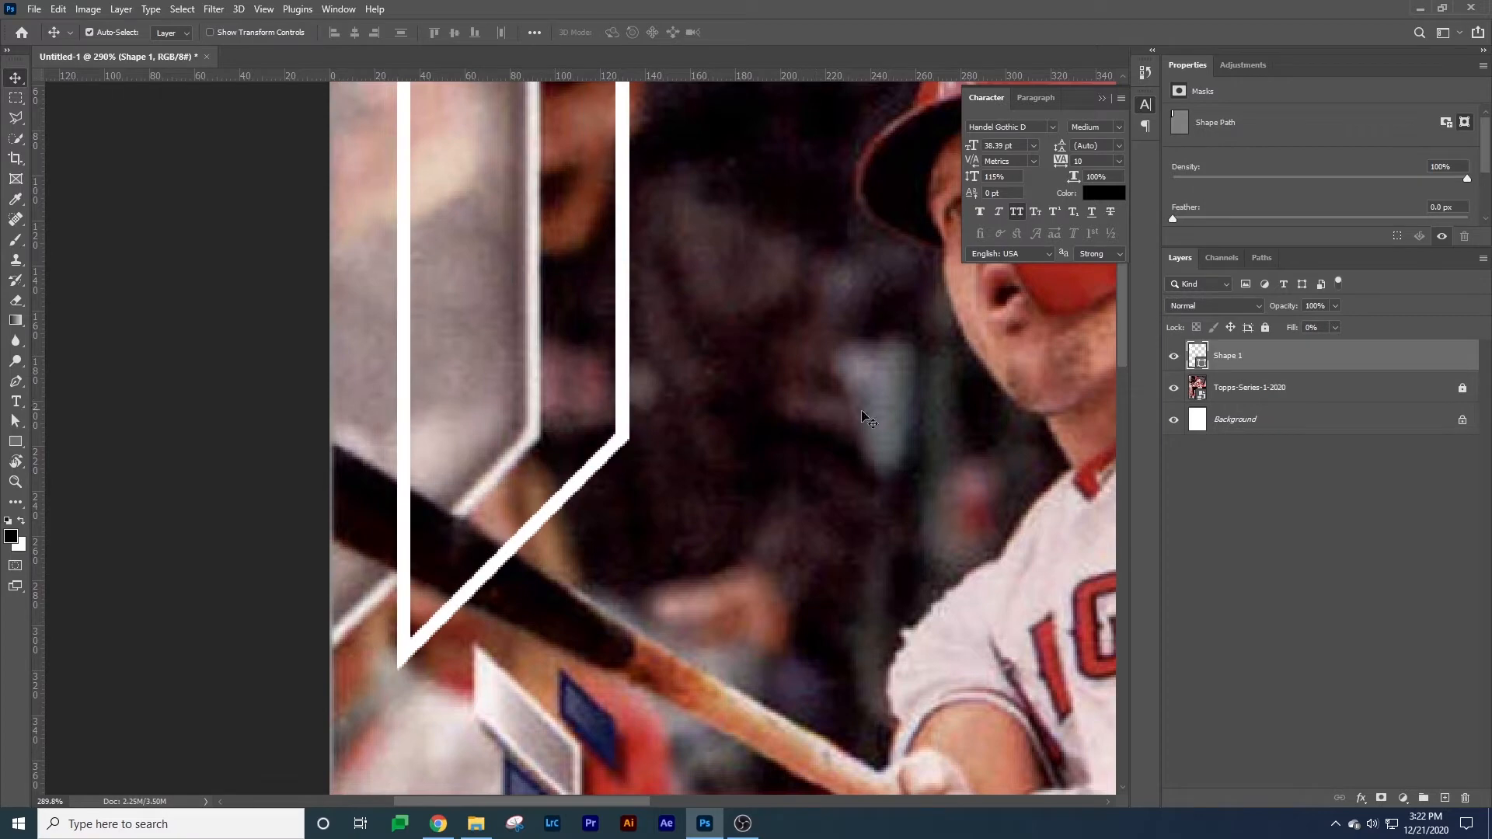
Set the Shape 1 layer's Fill to 35%.
{"action": "key", "text": "u"}
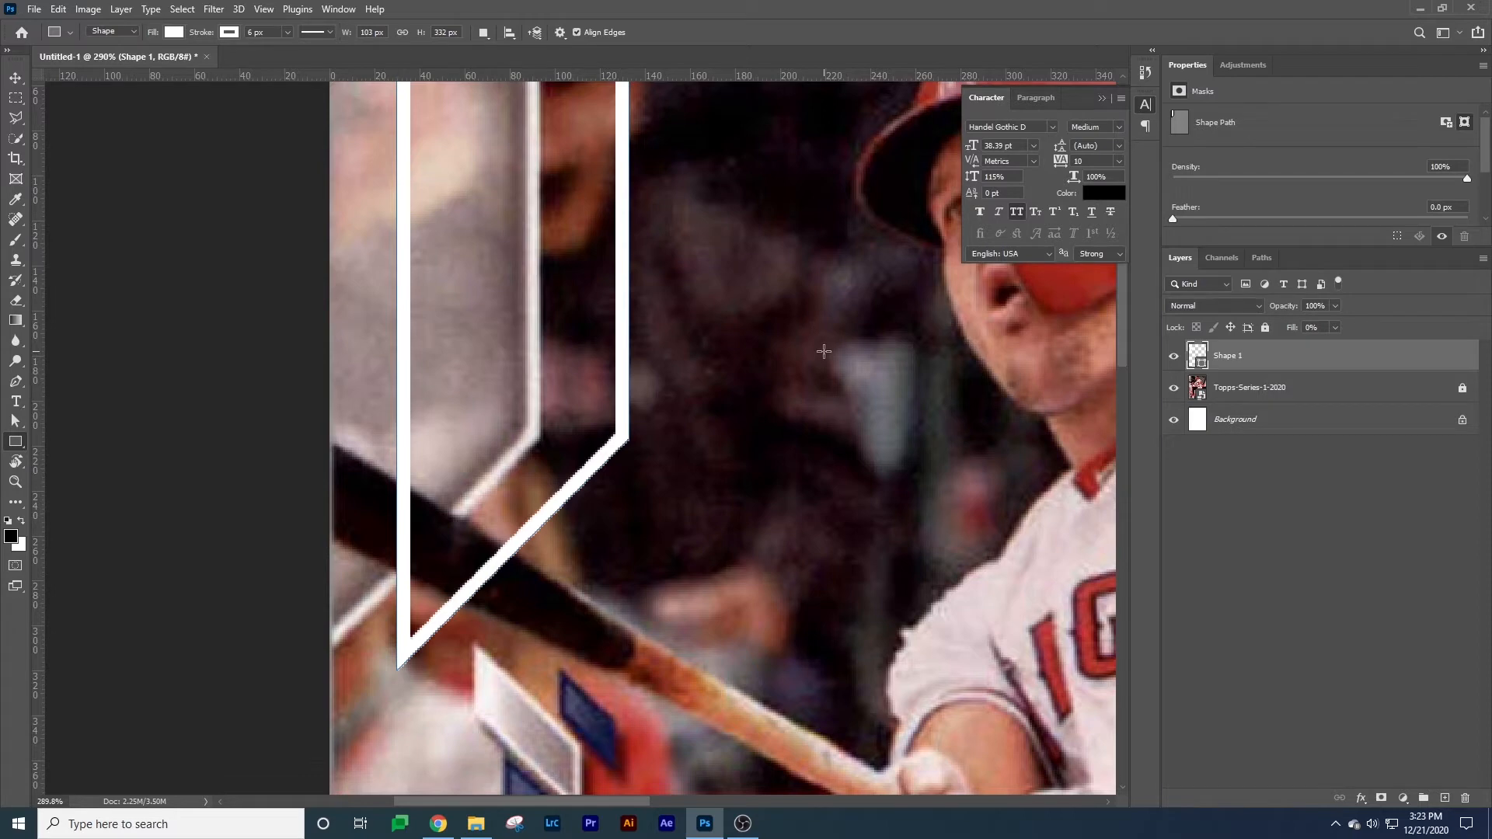
{"action": "left_click", "coordinate": [1333, 328]}
{"action": "left_click_drag", "start_coordinate": [1348, 342], "coordinate": [1354, 342]}
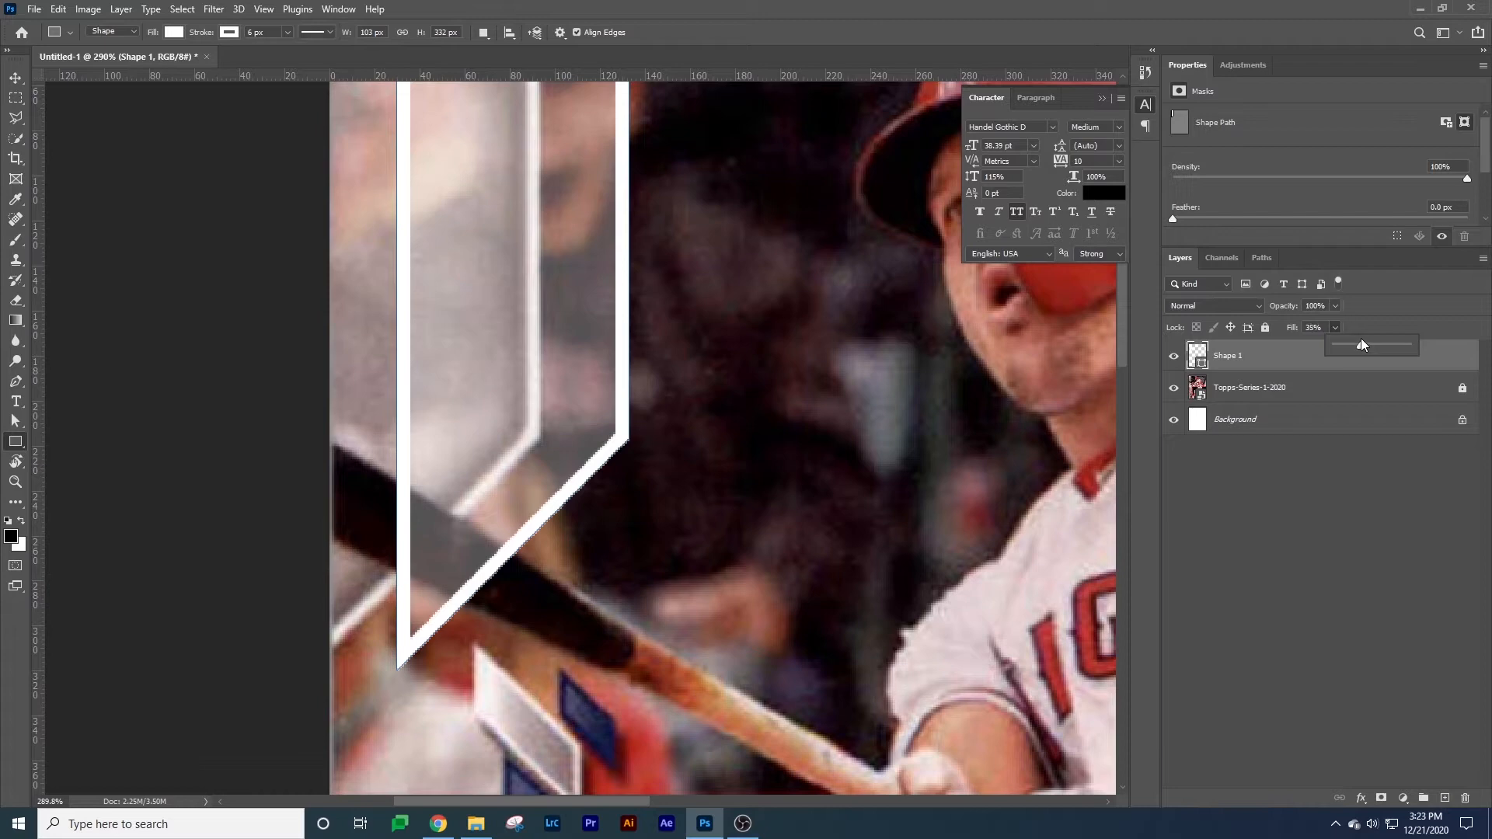
Nudge Shape 1 back 40 px so it covers the original upper border panel again.
{"action": "key", "text": "v"}
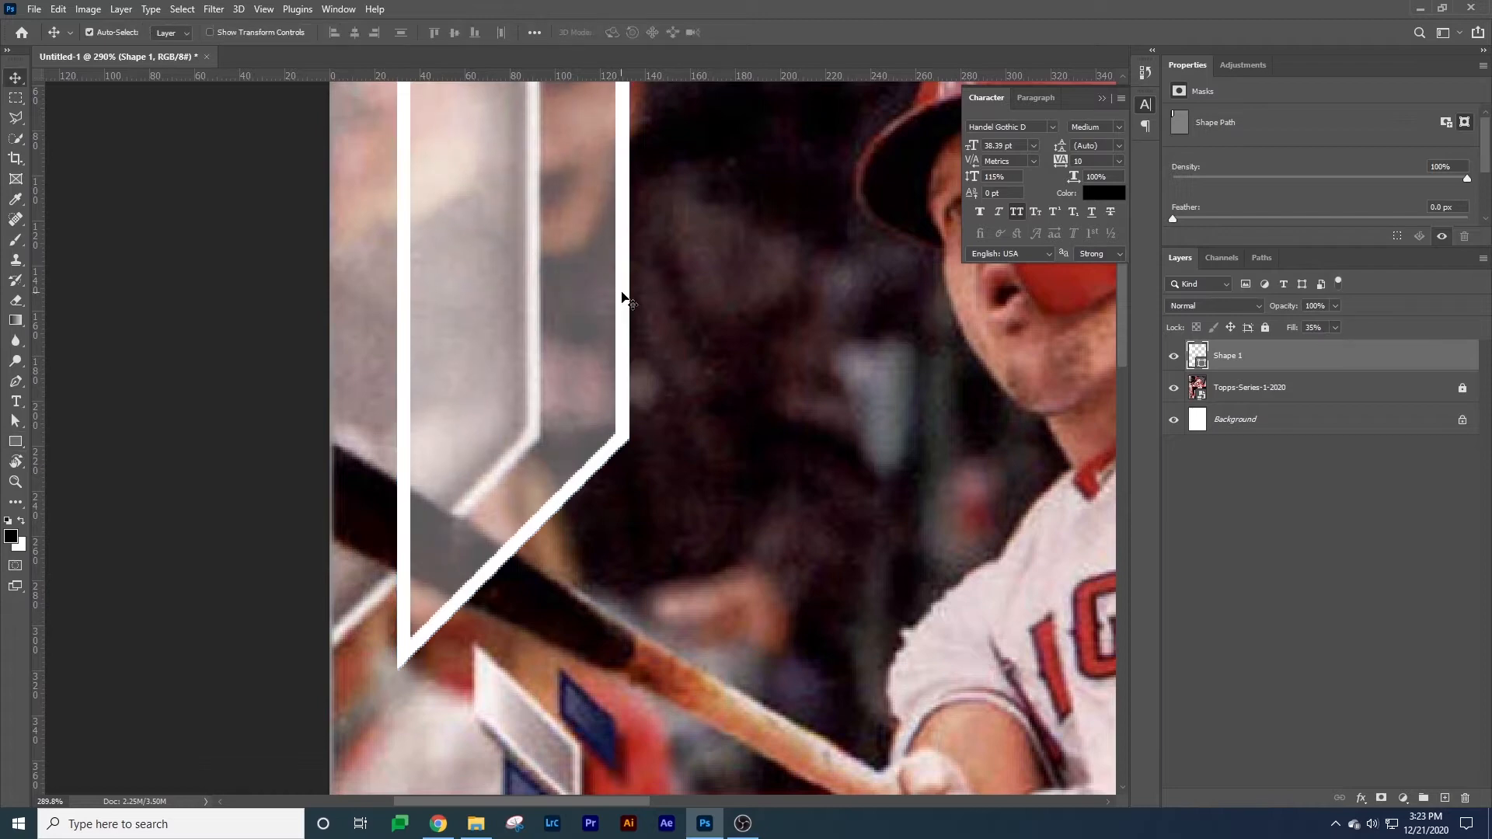
{"action": "key", "text": "shift+Left"}
{"action": "key", "text": "shift+Left"}
{"action": "key", "text": "shift+Left"}
{"action": "key", "text": "shift+Left"}
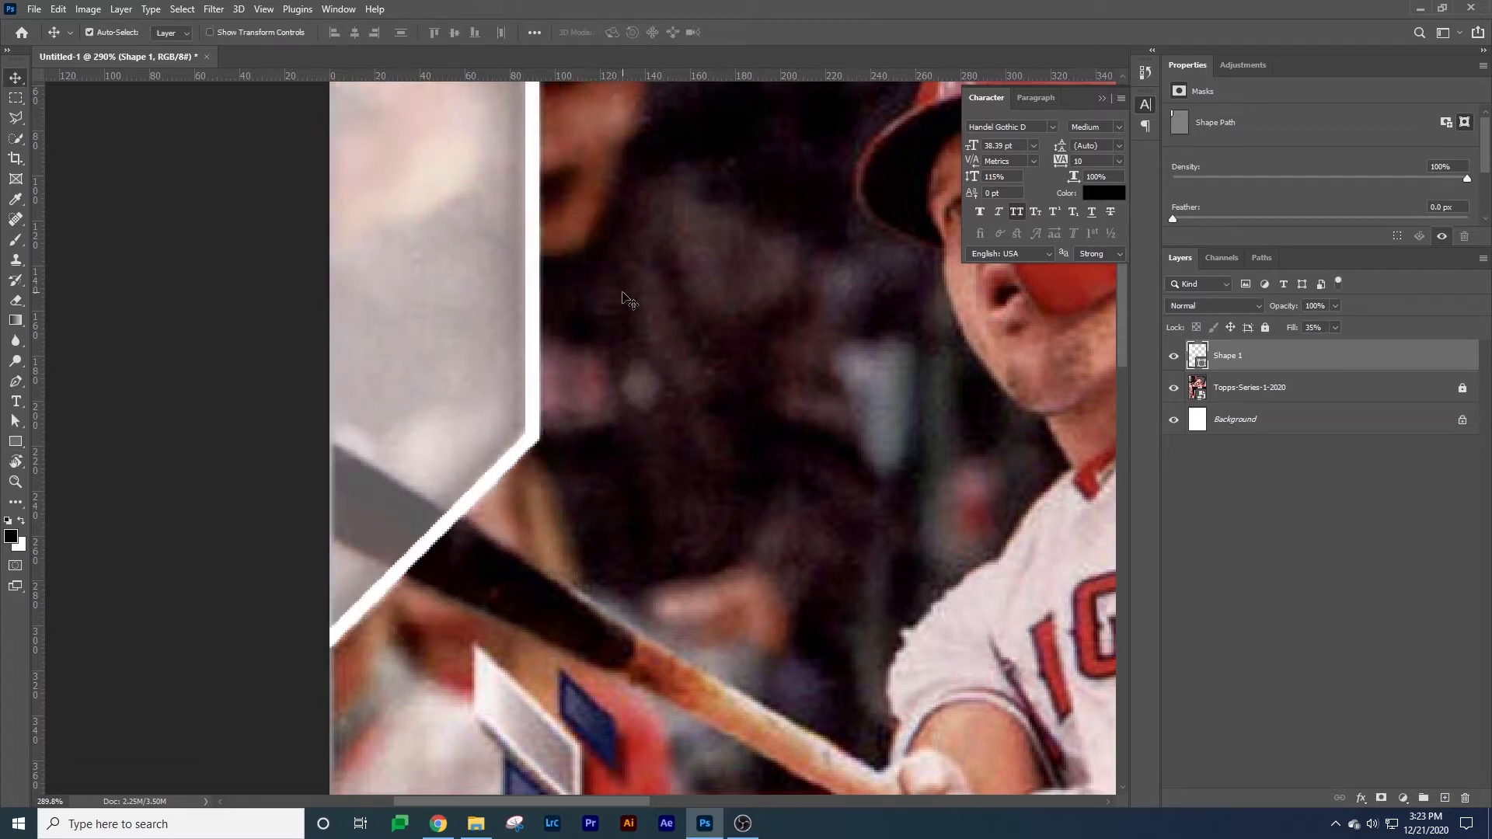
Trace the lower border panel with the Pen tool as a closed six-point shape about 245 × 689 px, extending past the card's edges.
{"action": "key", "text": "z"}
{"action": "left_click_drag", "start_coordinate": [799, 402], "coordinate": [694, 388]}
{"action": "left_click_drag", "start_coordinate": [355, 485], "coordinate": [546, 435]}
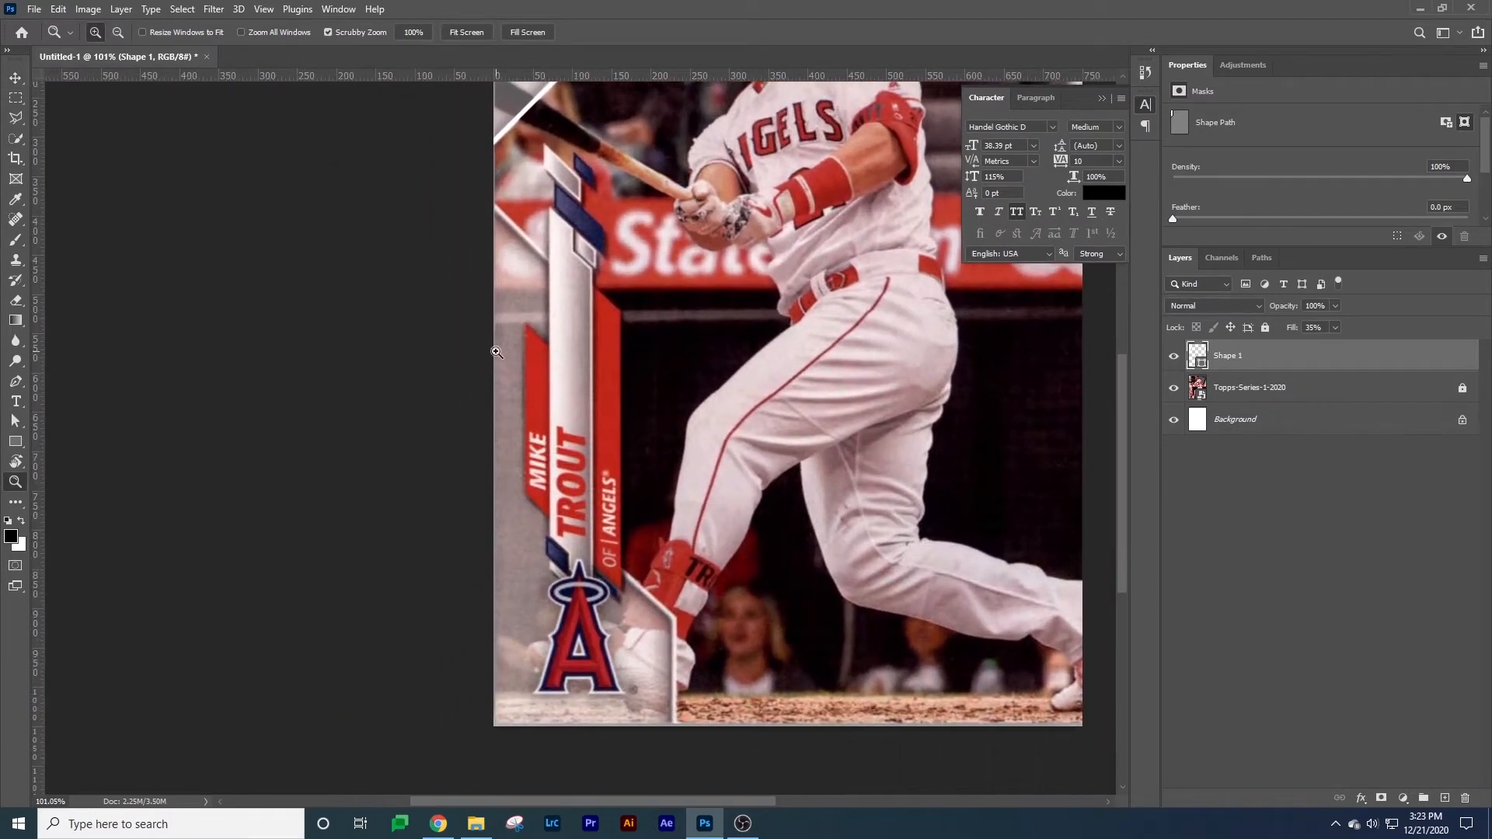
{"action": "left_click_drag", "start_coordinate": [516, 485], "coordinate": [521, 485]}
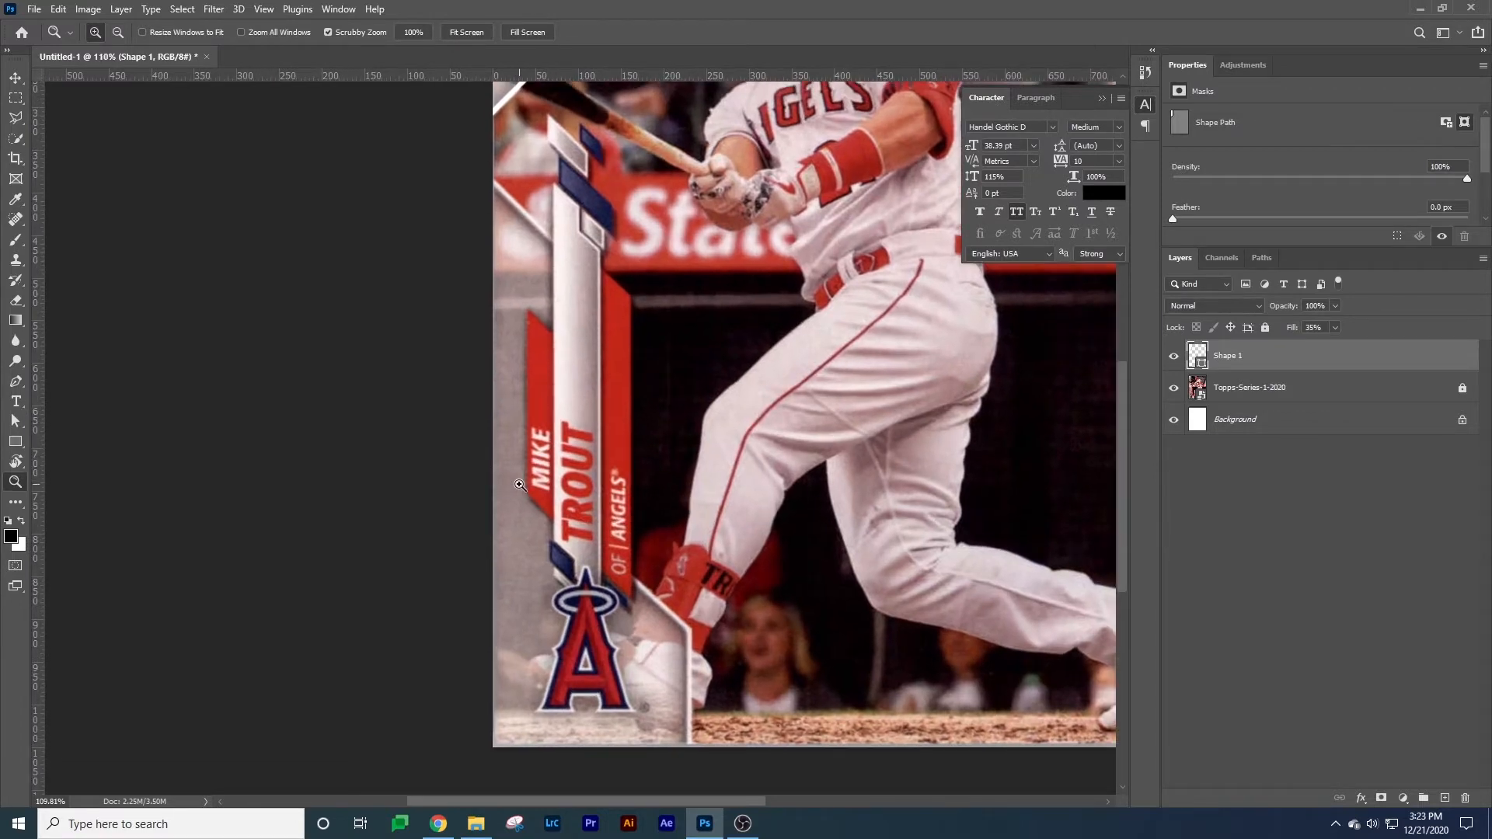
{"action": "key", "text": "u"}
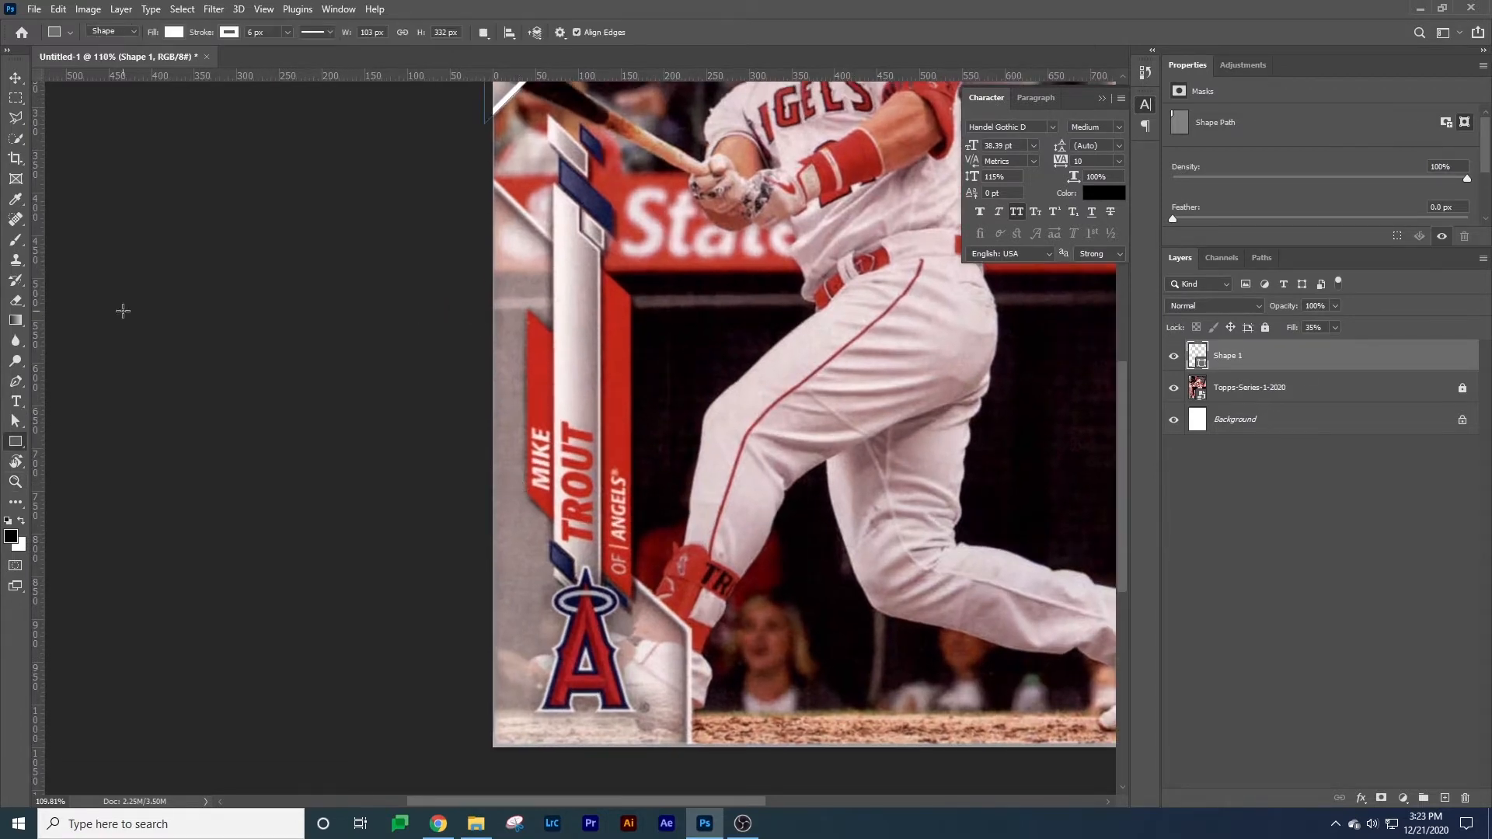
{"action": "left_click", "coordinate": [18, 382]}
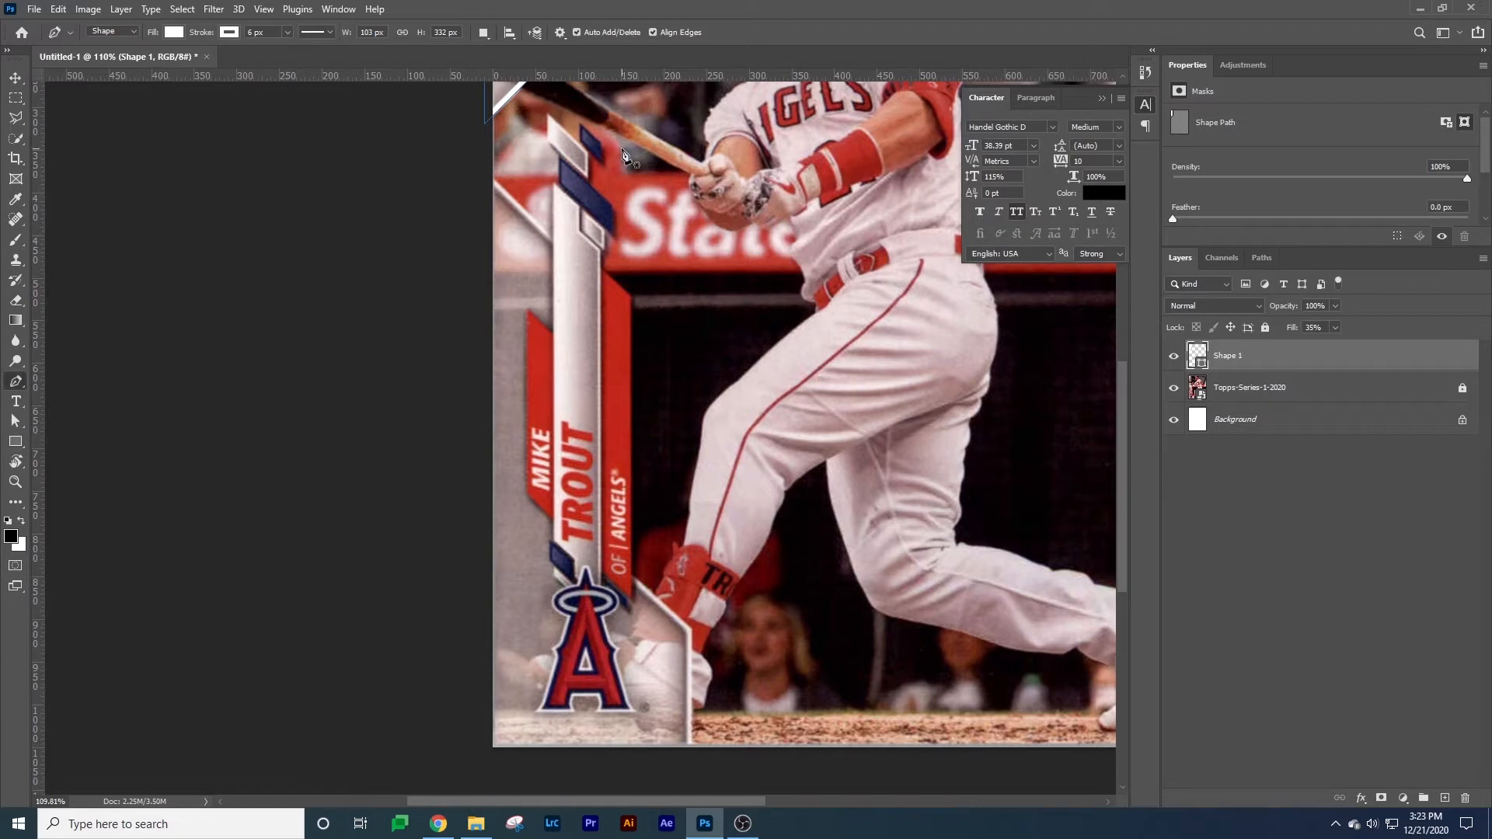
{"action": "left_click", "coordinate": [484, 177]}
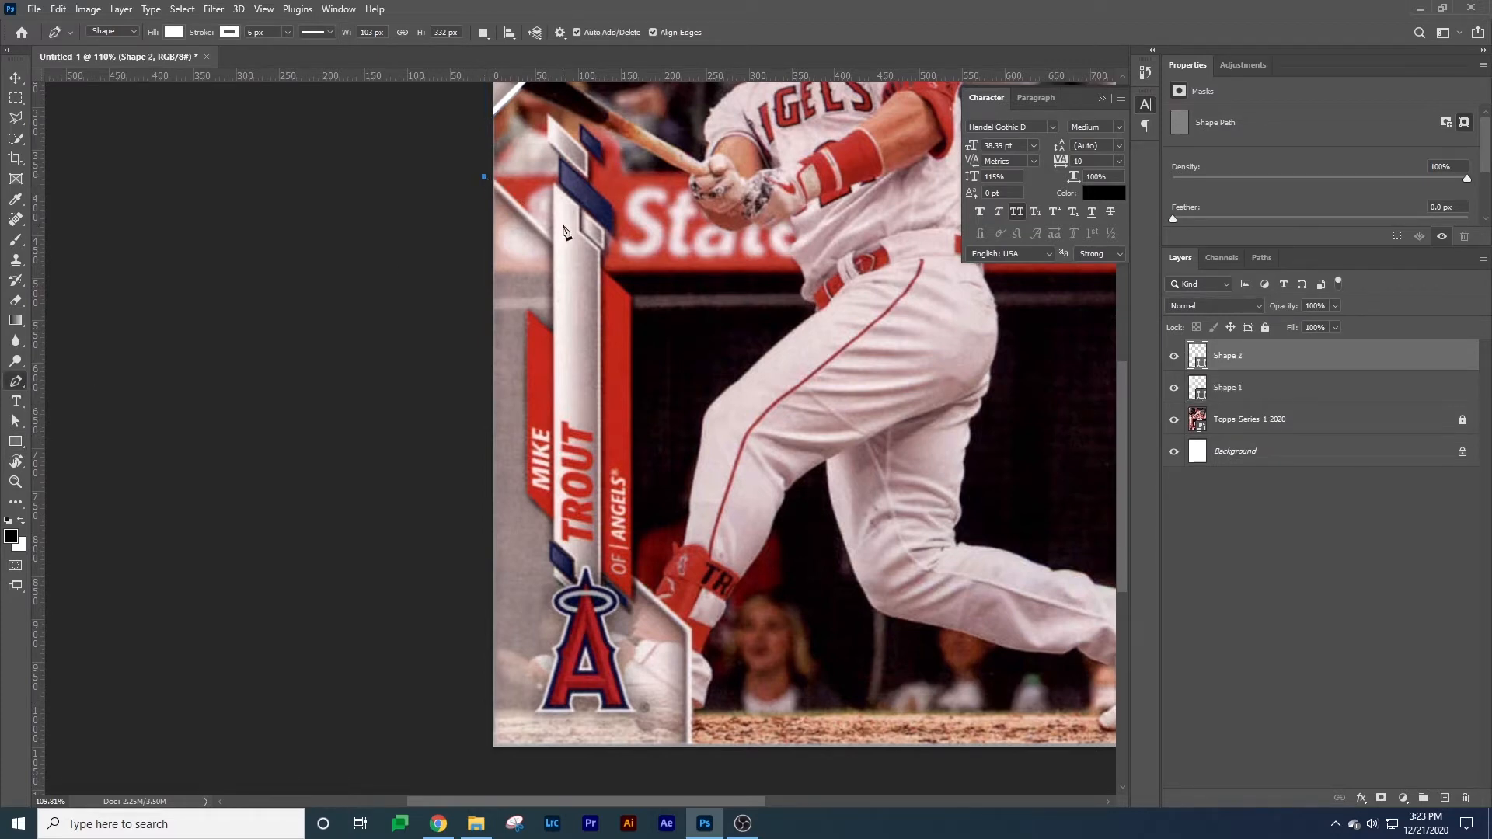
{"action": "left_click", "coordinate": [575, 267]}
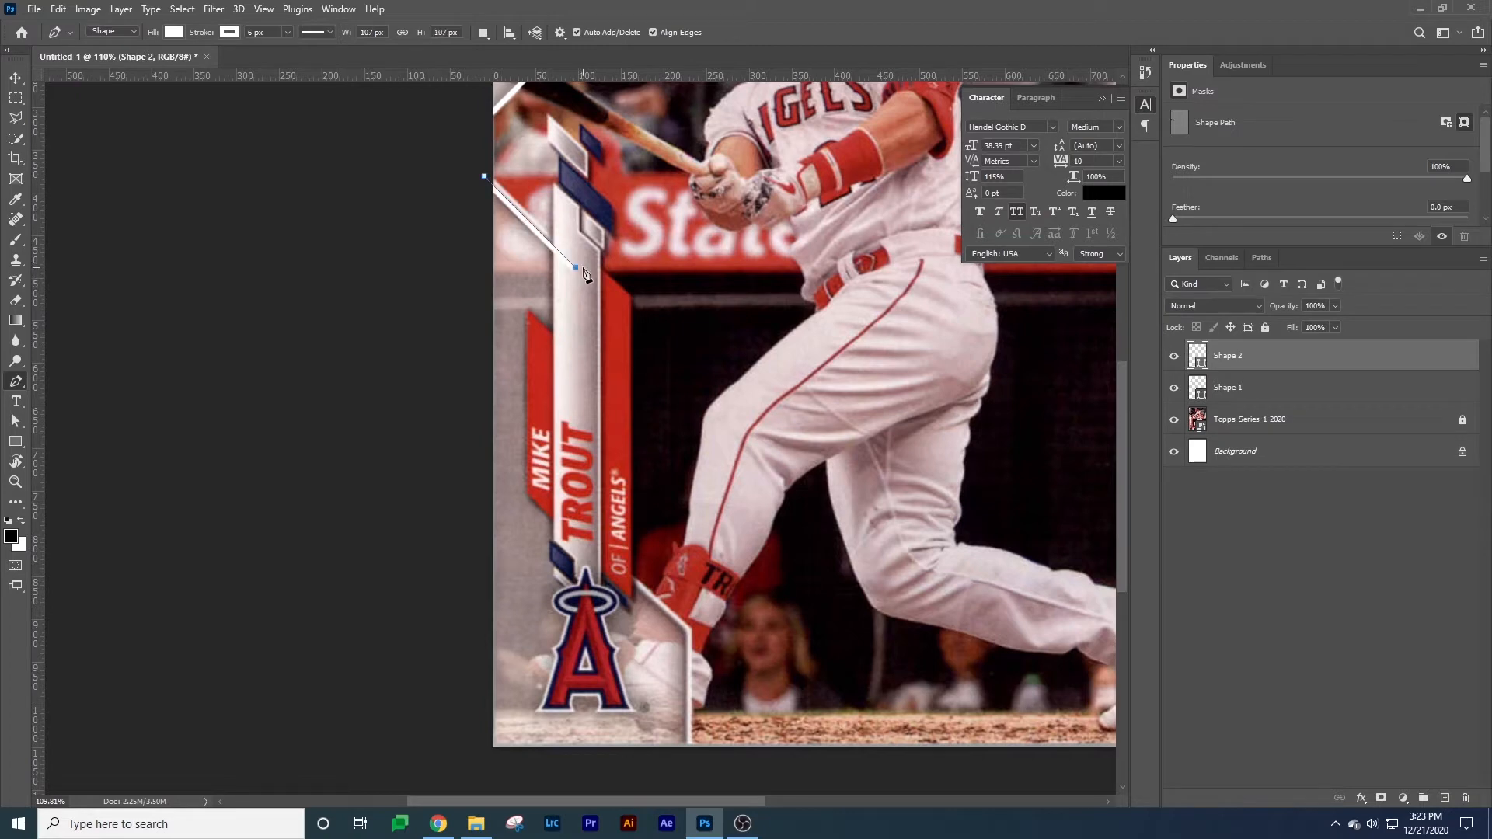
{"action": "left_click", "coordinate": [575, 542]}
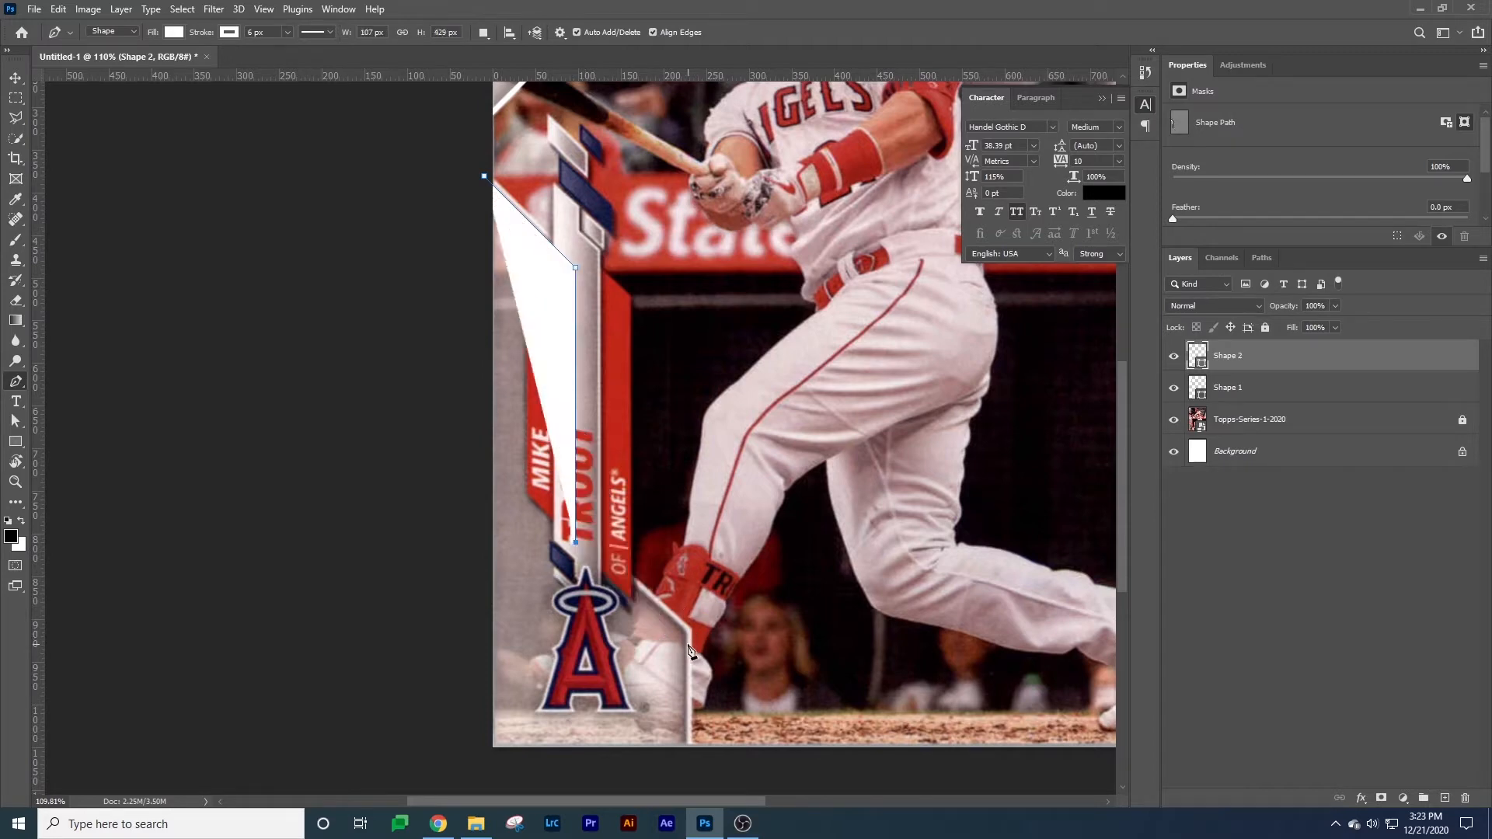
{"action": "scroll", "coordinate": [695, 645], "scroll_direction": "down", "scroll_amount": 2}
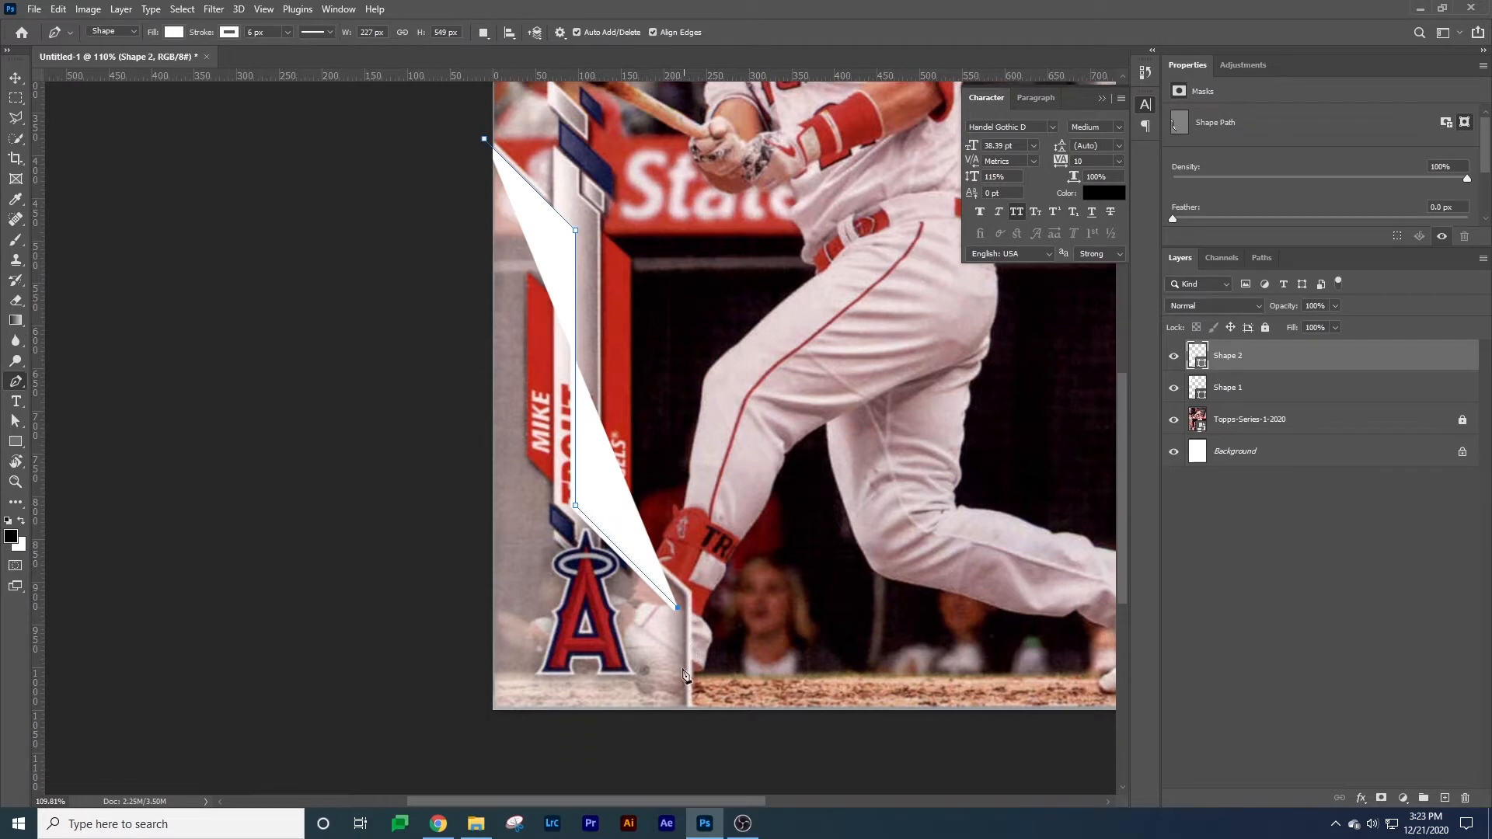
{"action": "left_click", "coordinate": [691, 621]}
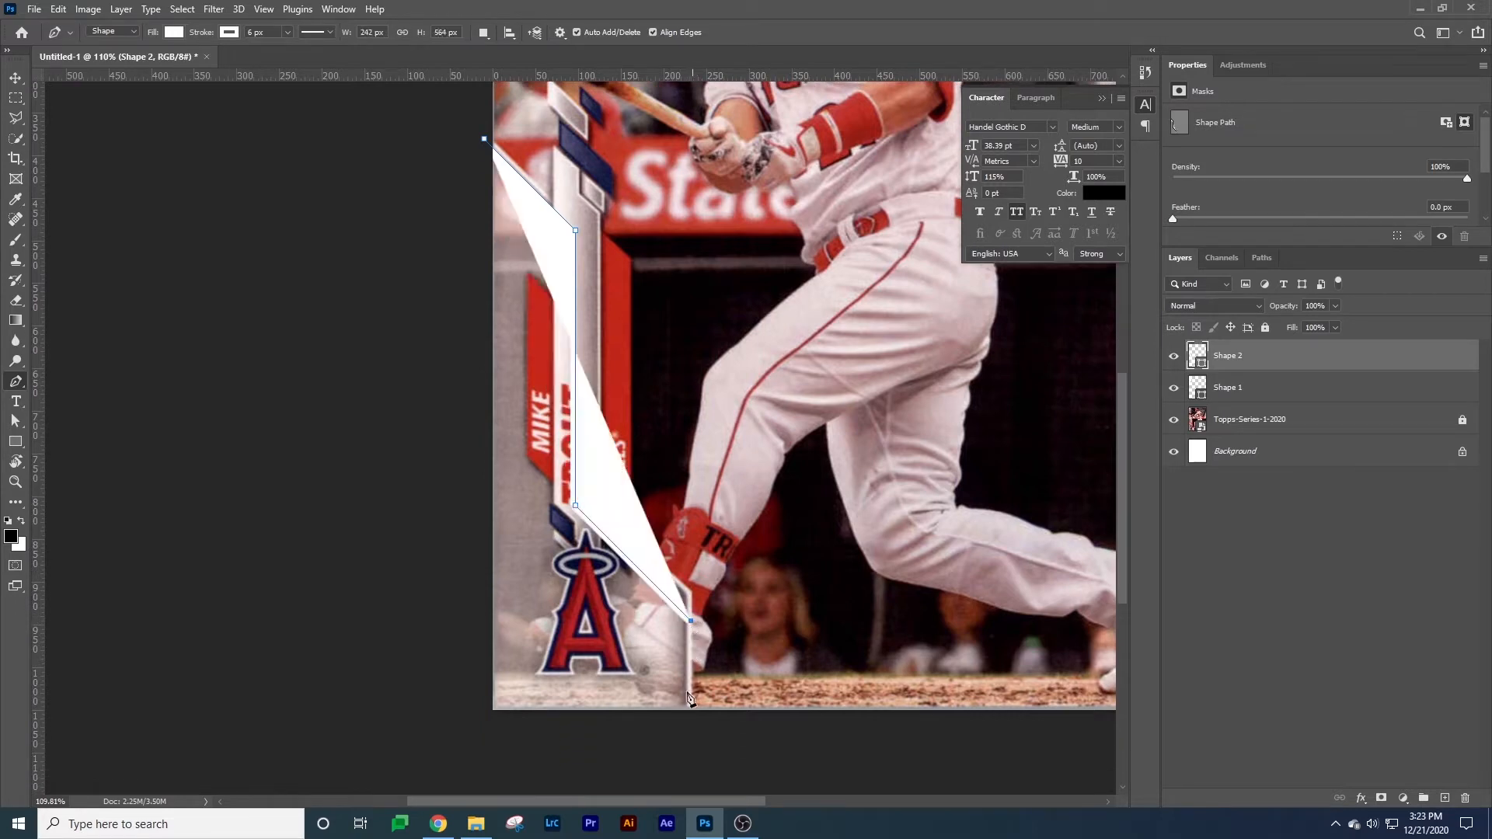
{"action": "left_click", "coordinate": [691, 727]}
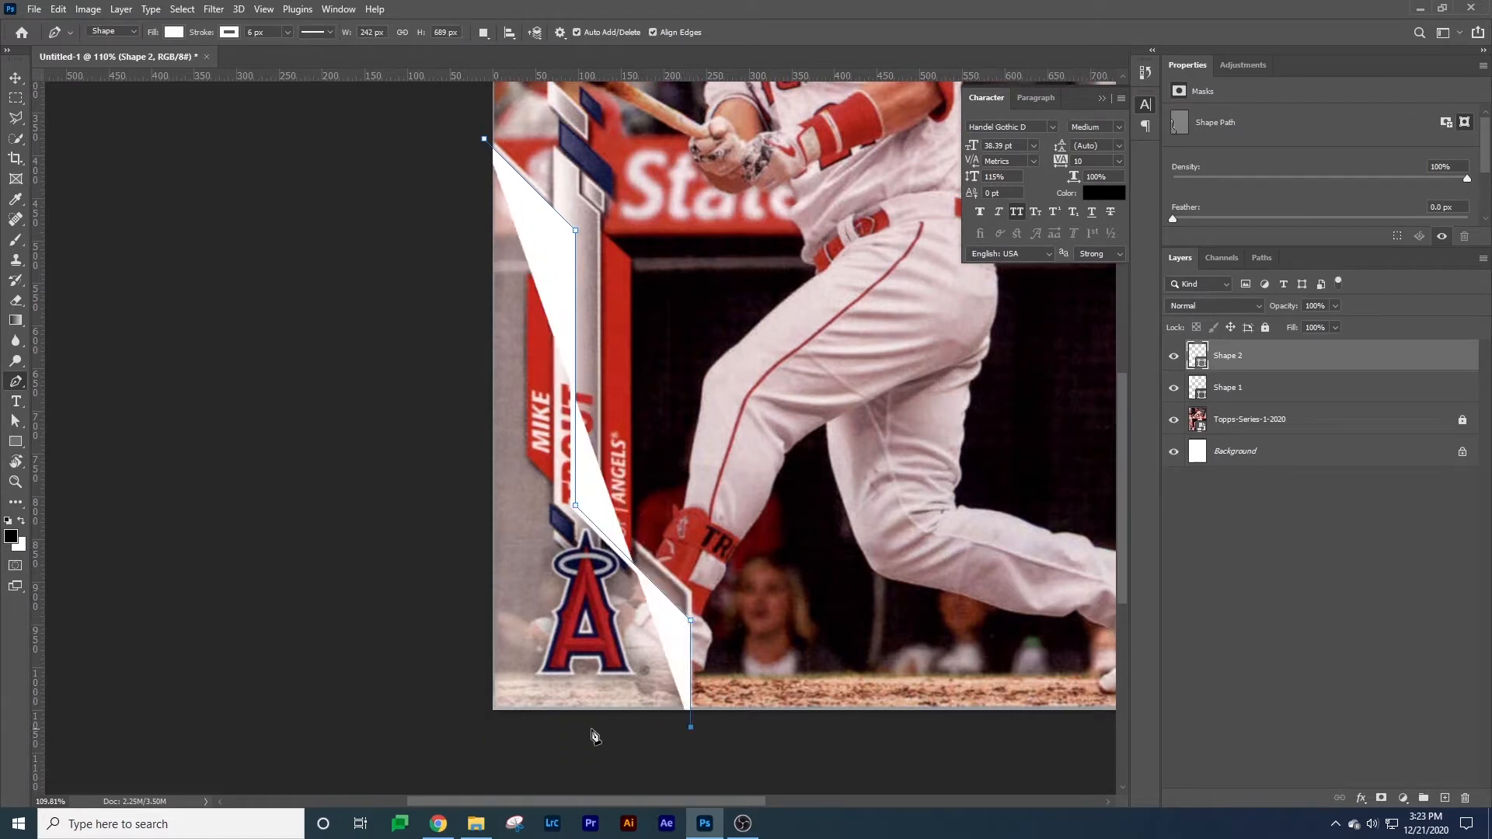
{"action": "left_click", "coordinate": [481, 727]}
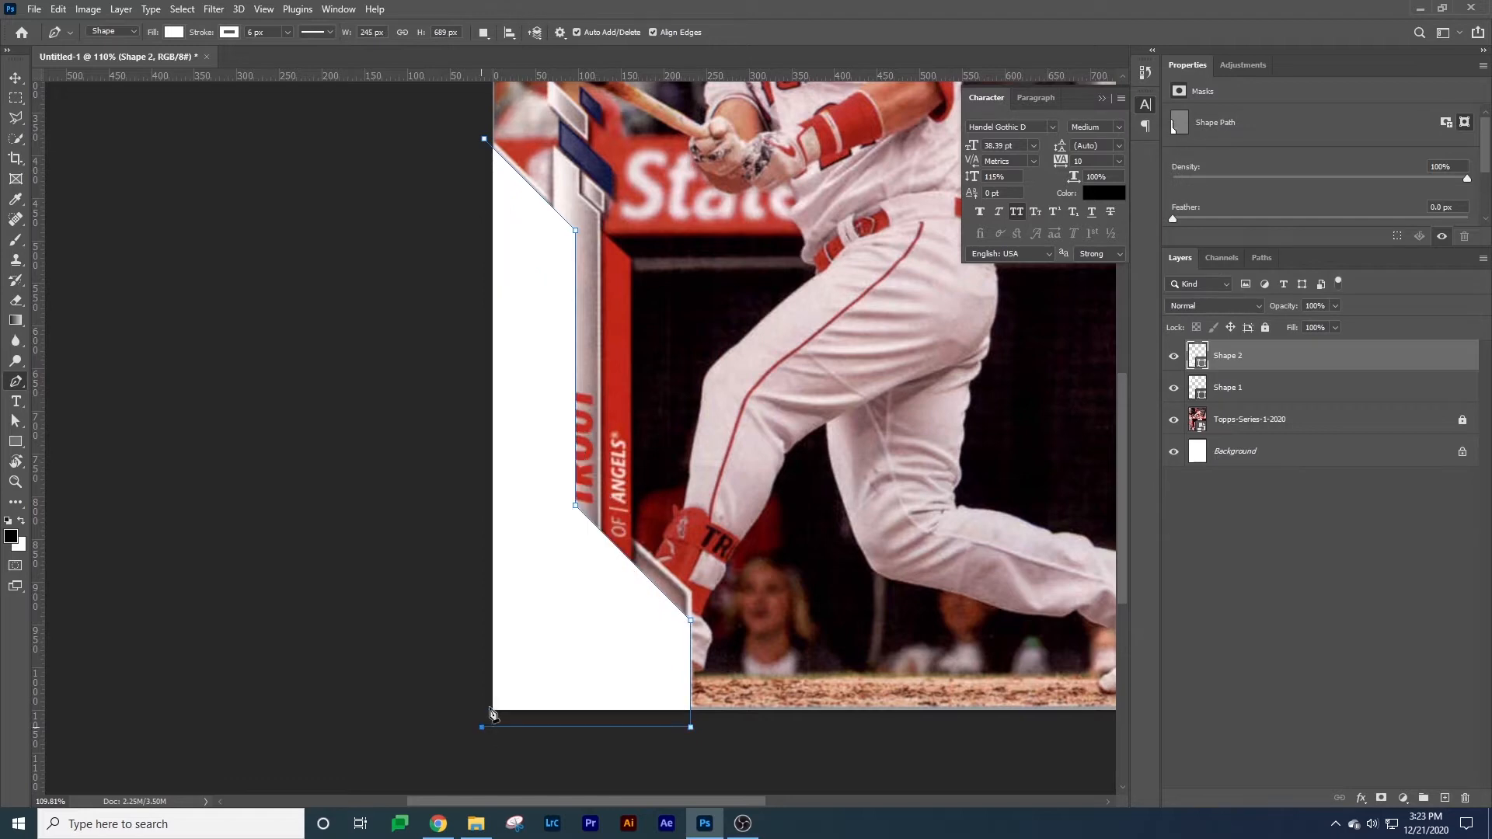
{"action": "left_click", "coordinate": [484, 141]}
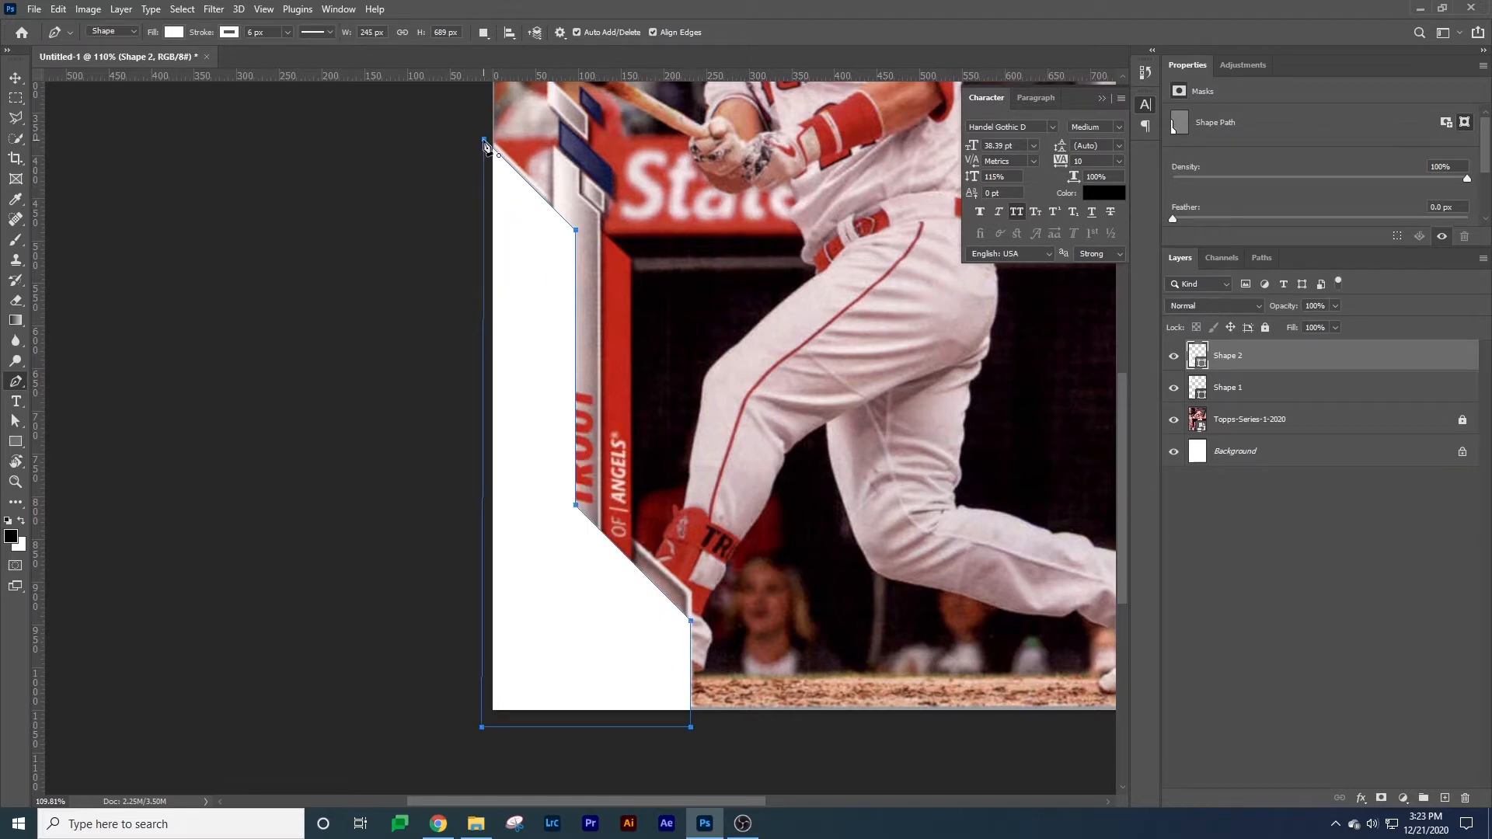
Raise the two anchor points of the lower panel's upper diagonal edge by 7 px to cover the original white line.
{"action": "key", "text": "a"}
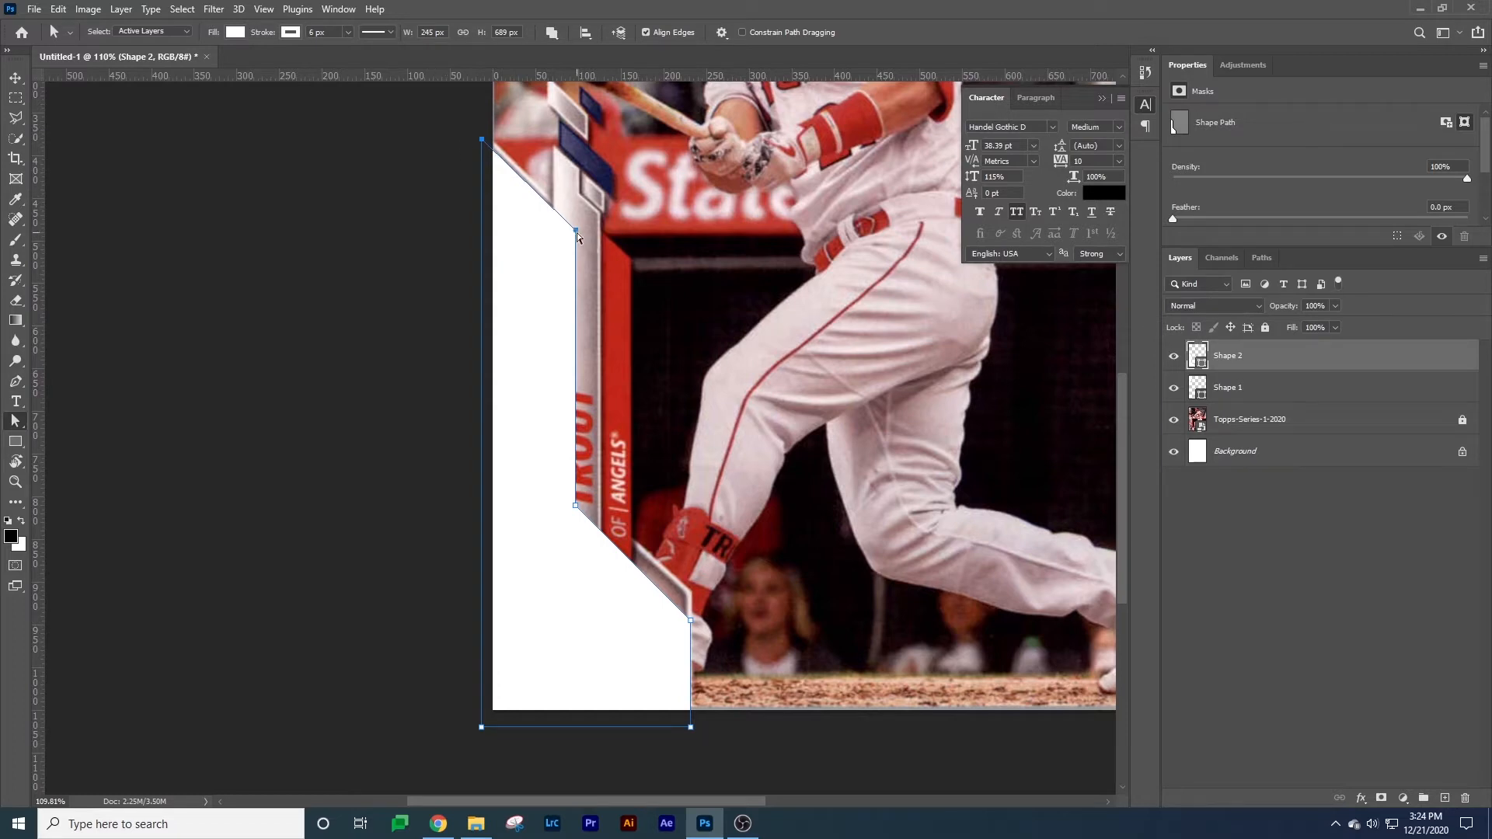
{"action": "scroll", "coordinate": [577, 231], "scroll_direction": "up", "scroll_amount": 5}
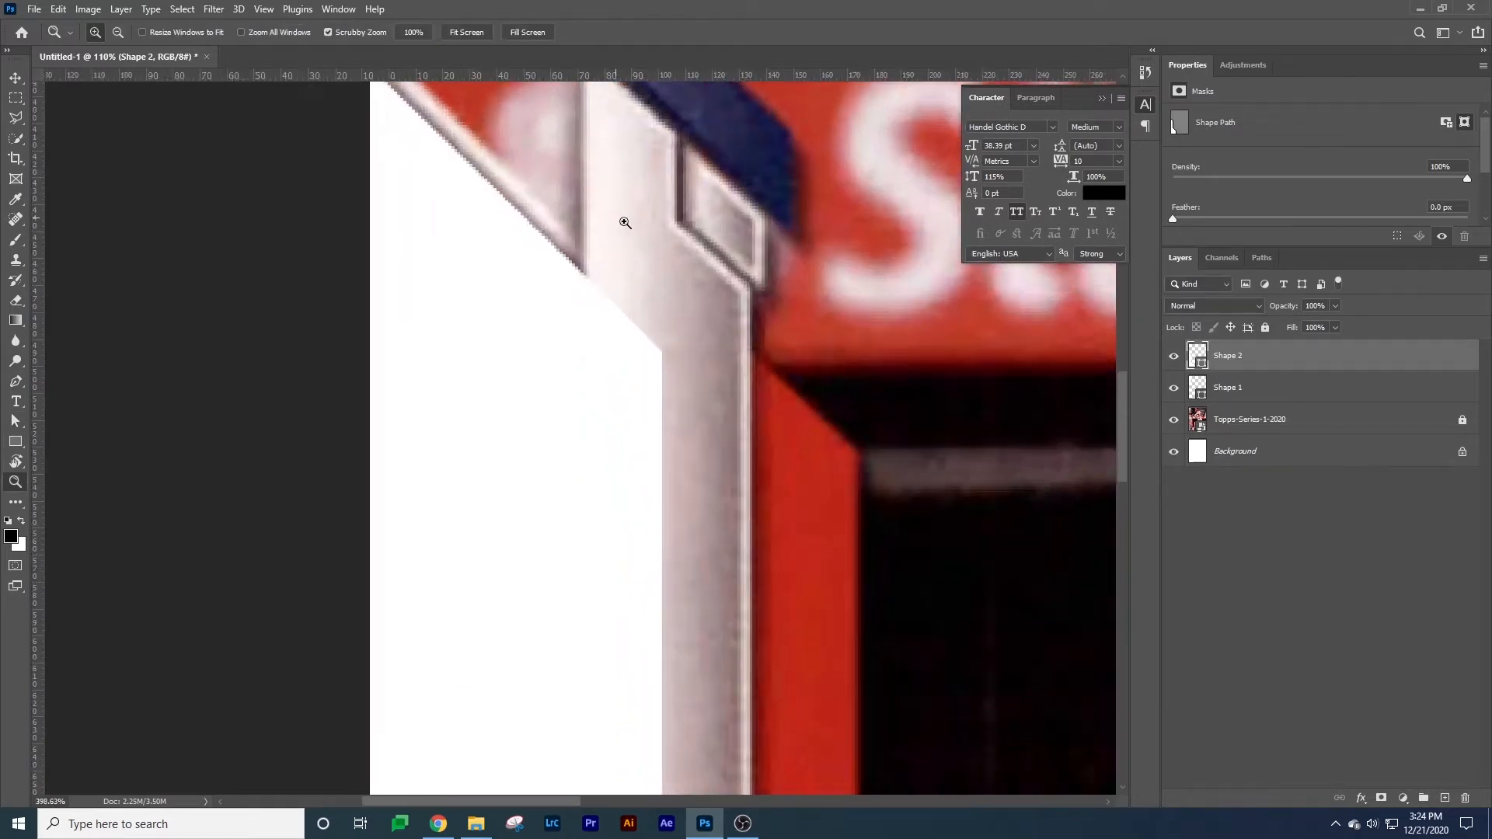
{"action": "left_click_drag", "start_coordinate": [606, 245], "coordinate": [713, 450]}
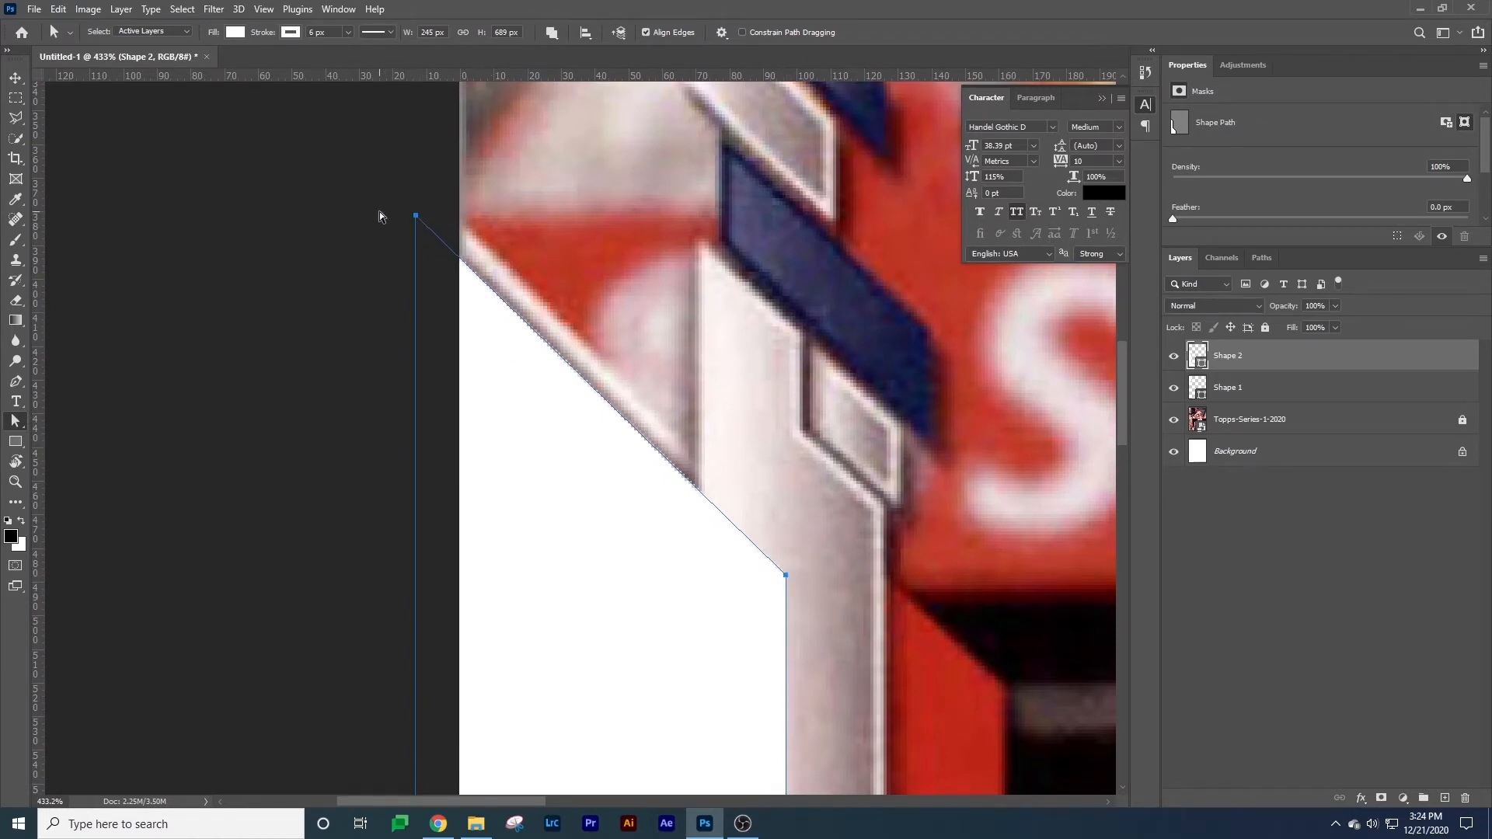
{"action": "key", "text": "Up"}
{"action": "key", "text": "Up"}
{"action": "key", "text": "Up"}
{"action": "key", "text": "Up"}
{"action": "key", "text": "Up"}
{"action": "key", "text": "Up"}
{"action": "key", "text": "Up"}
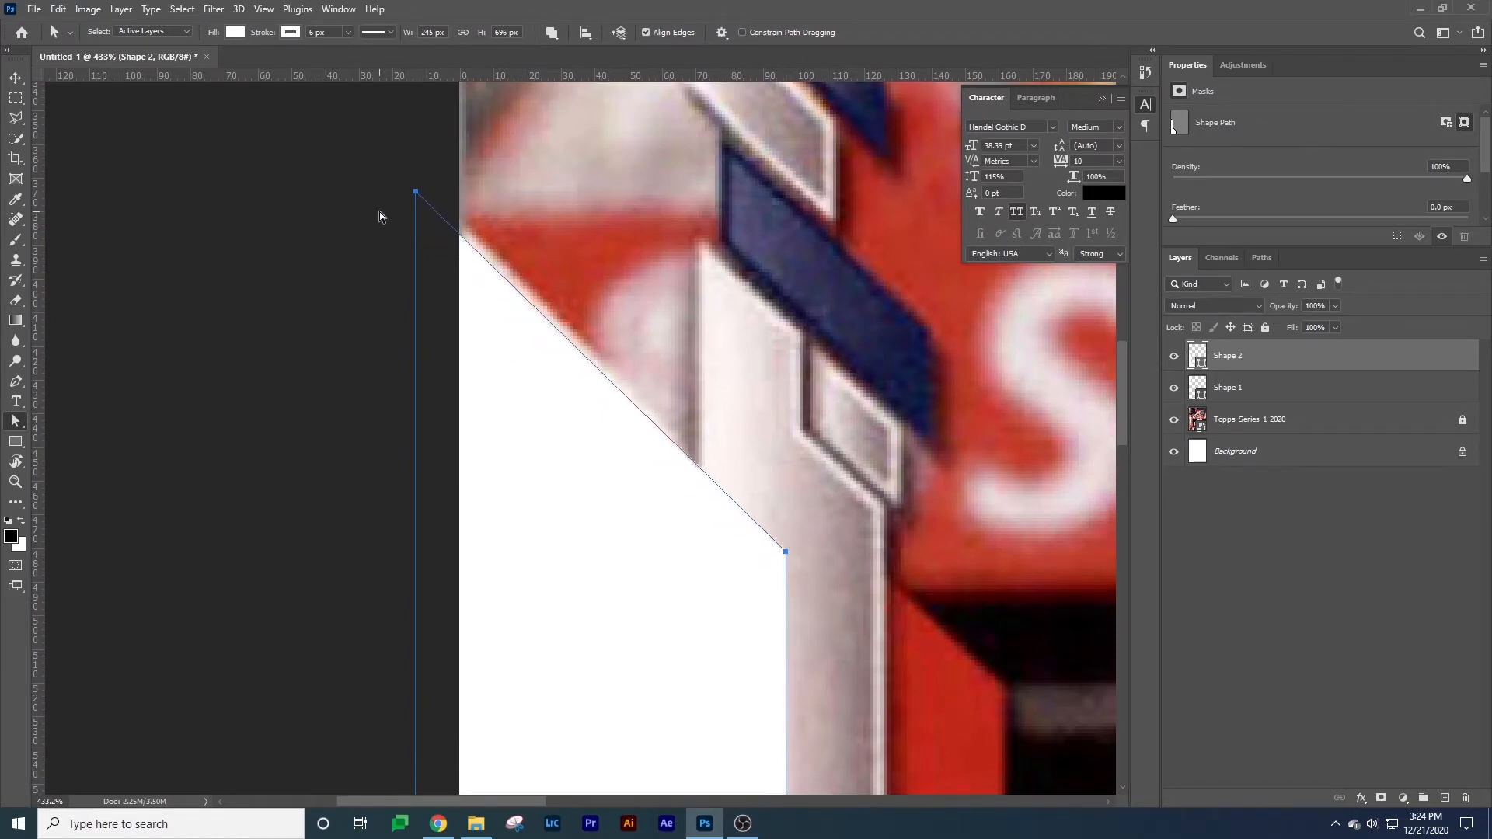
{"action": "key", "text": "z"}
{"action": "key", "text": "ctrl+0"}
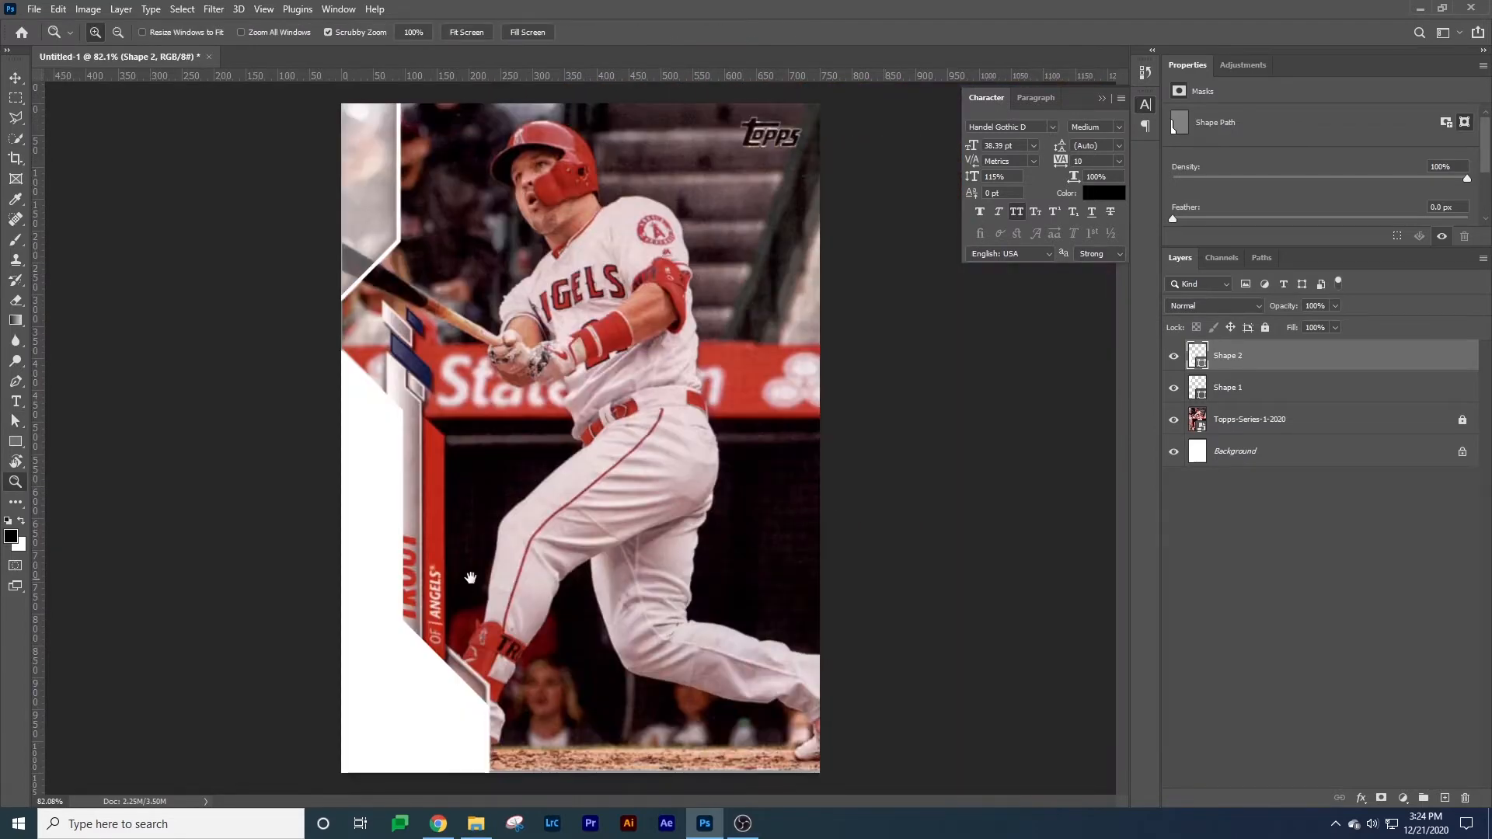
Inspect the fill and stroke settings of Shape 1, and reselect Shape 2.
{"action": "key", "text": "v"}
{"action": "left_click", "coordinate": [375, 190]}
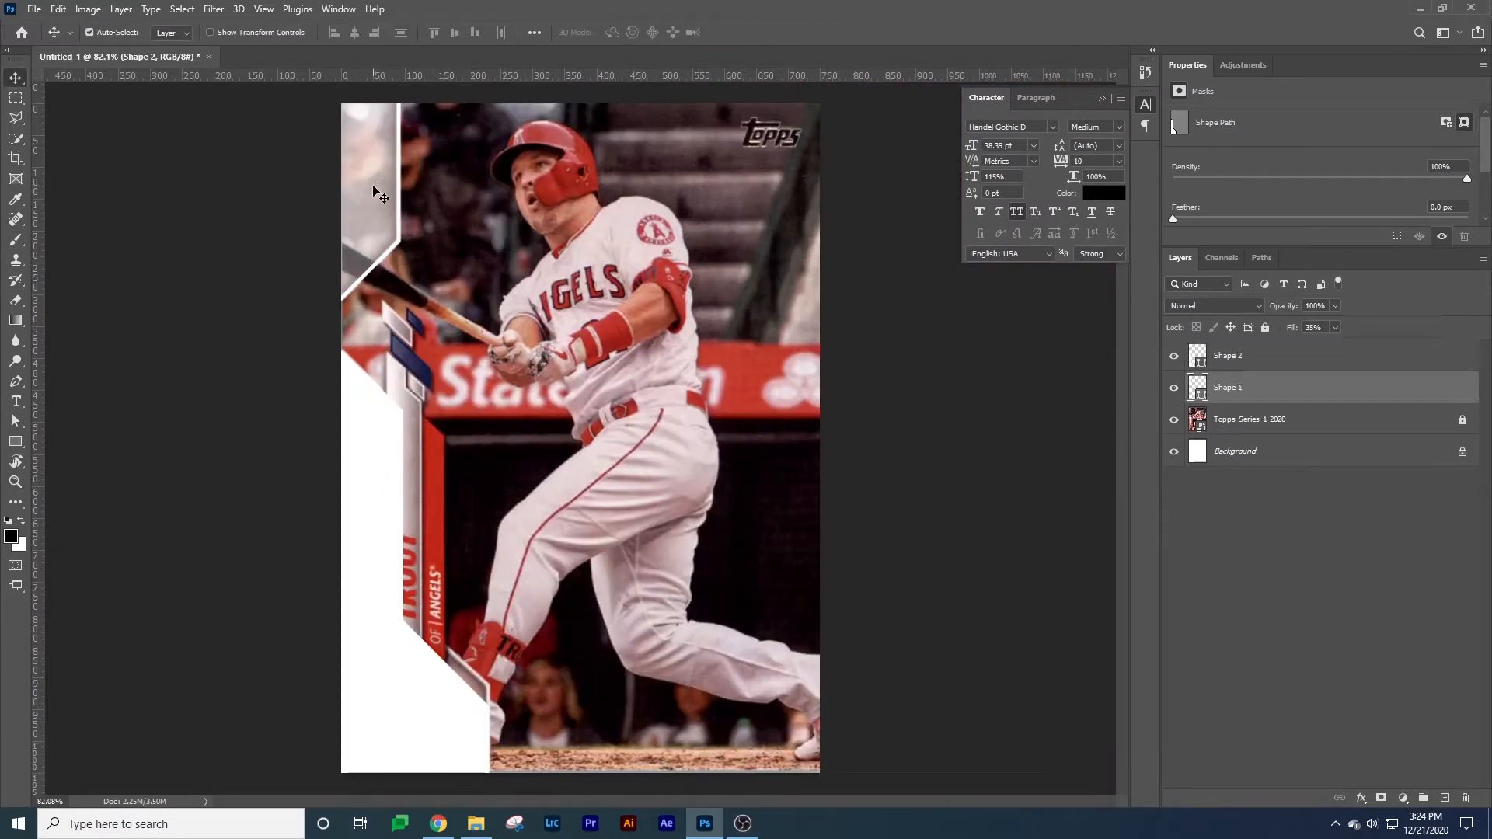
{"action": "key", "text": "u"}
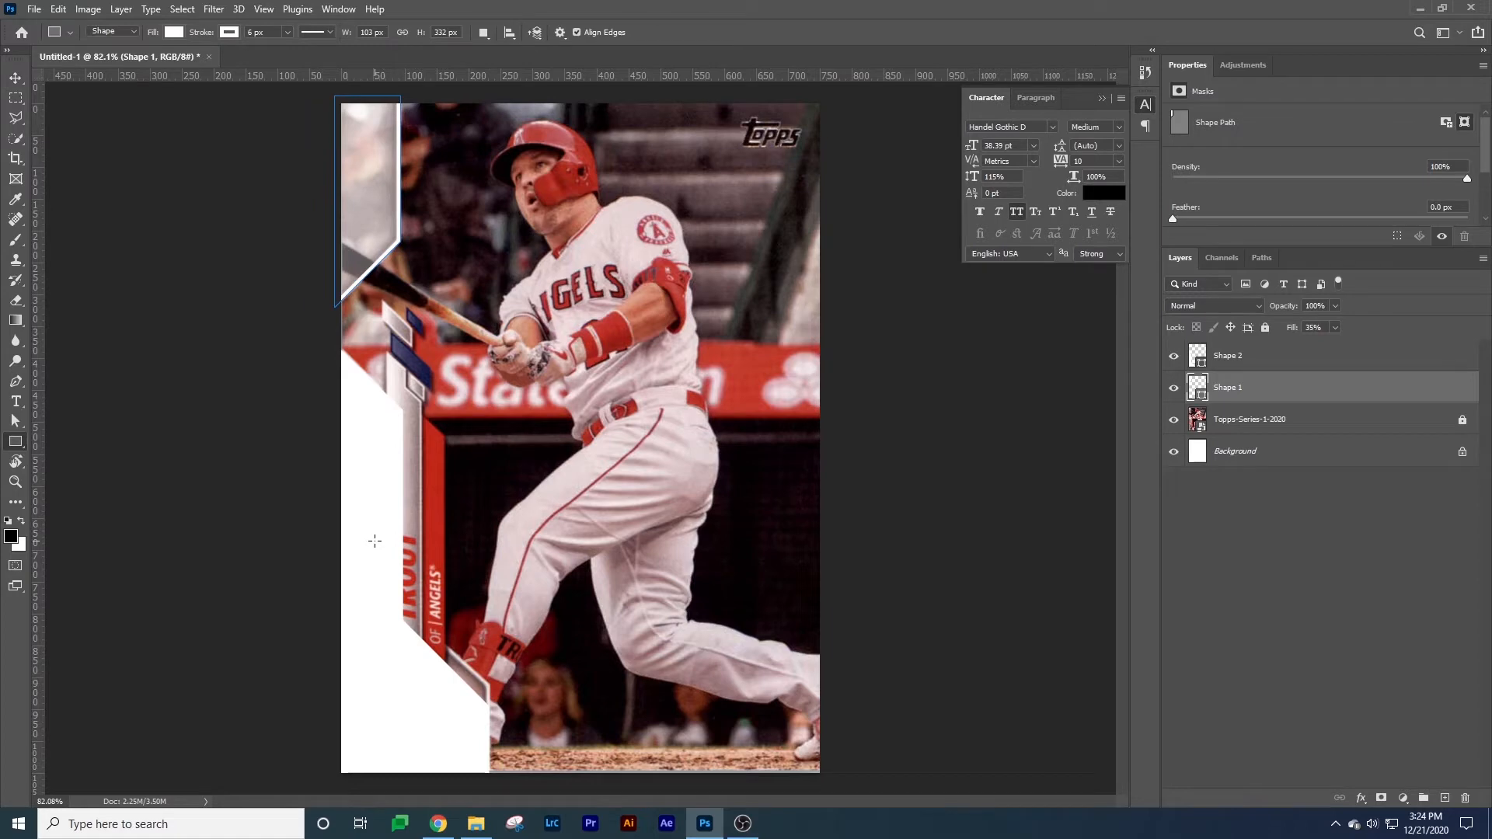
{"action": "left_click", "coordinate": [374, 541], "text": "ctrl"}
Raise both anchor points of Shape 2's lower diagonal edge by about 30 px to cover the original border line.
{"action": "key", "text": "z"}
{"action": "left_click_drag", "start_coordinate": [414, 508], "coordinate": [613, 580]}
{"action": "key", "text": "a"}
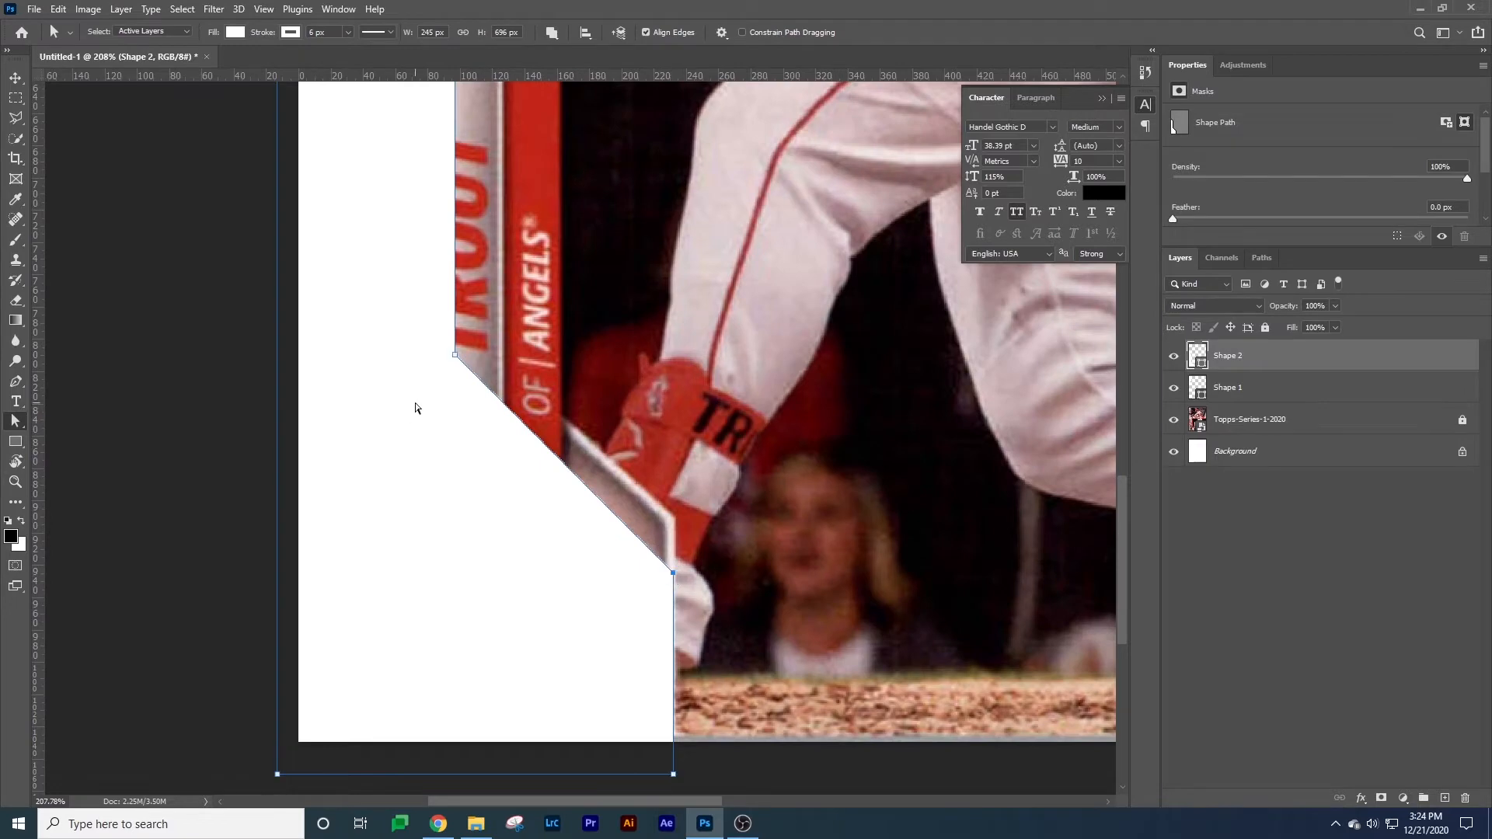
{"action": "key", "text": "shift+Up"}
{"action": "key", "text": "shift+Up"}
{"action": "key", "text": "shift+Up"}
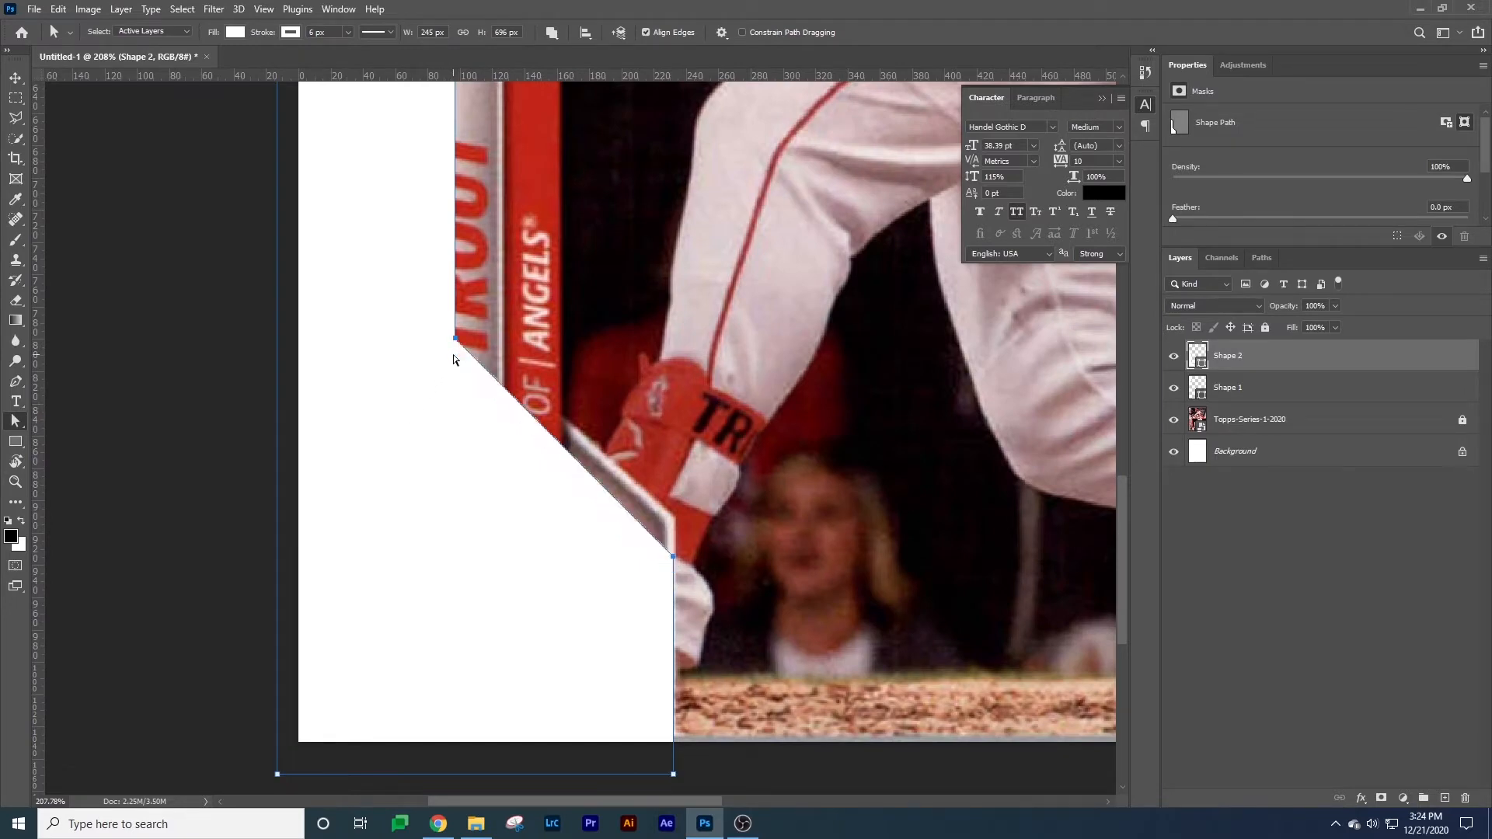
{"action": "key", "text": "shift+Down"}
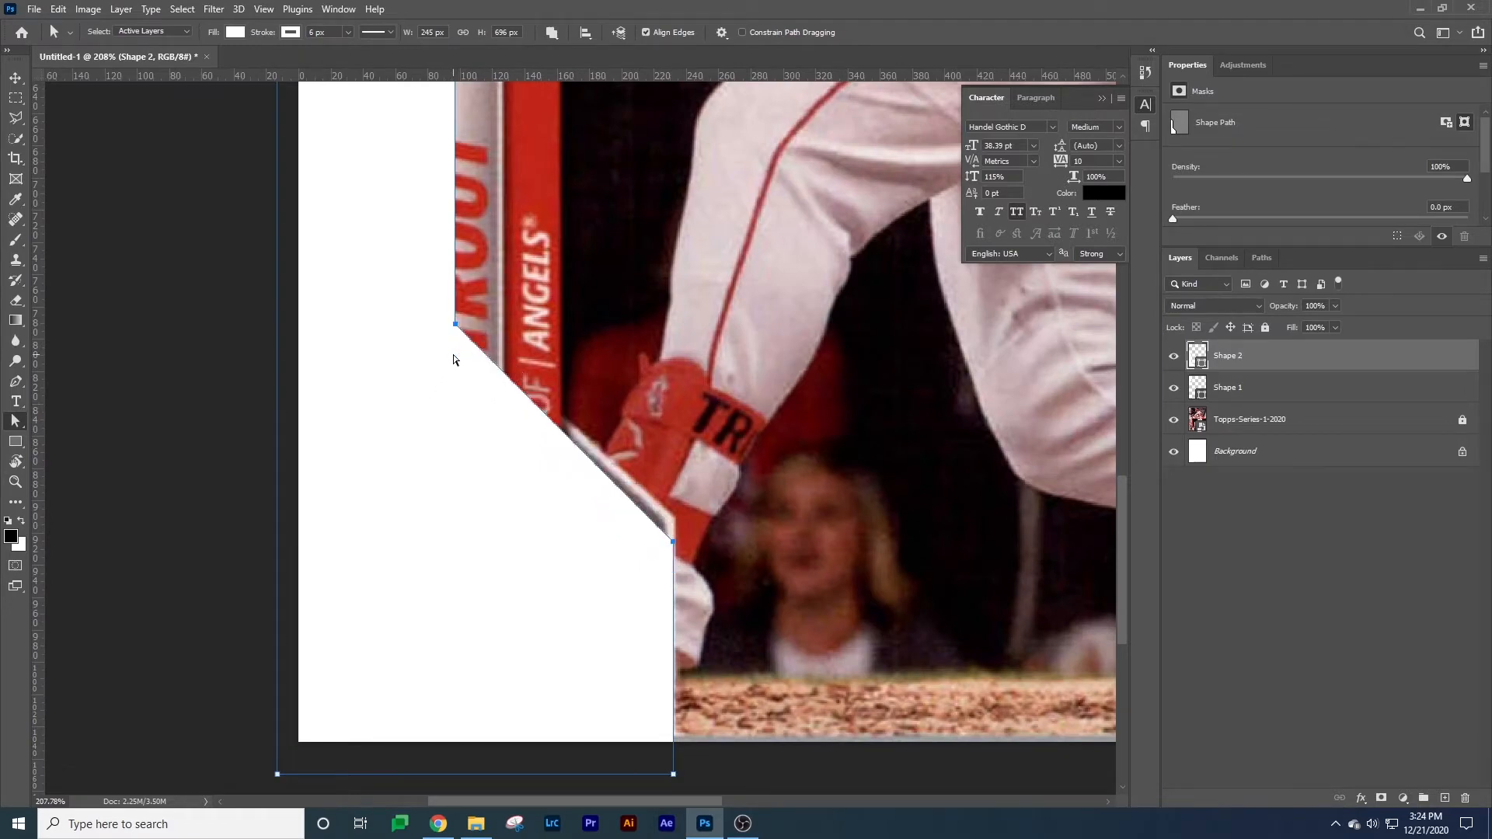
{"action": "key", "text": "Down"}
{"action": "key", "text": "Down"}
{"action": "key", "text": "Down"}
{"action": "key", "text": "shift+Up"}
{"action": "key", "text": "Up"}
{"action": "key", "text": "Up"}
{"action": "key", "text": "Up"}
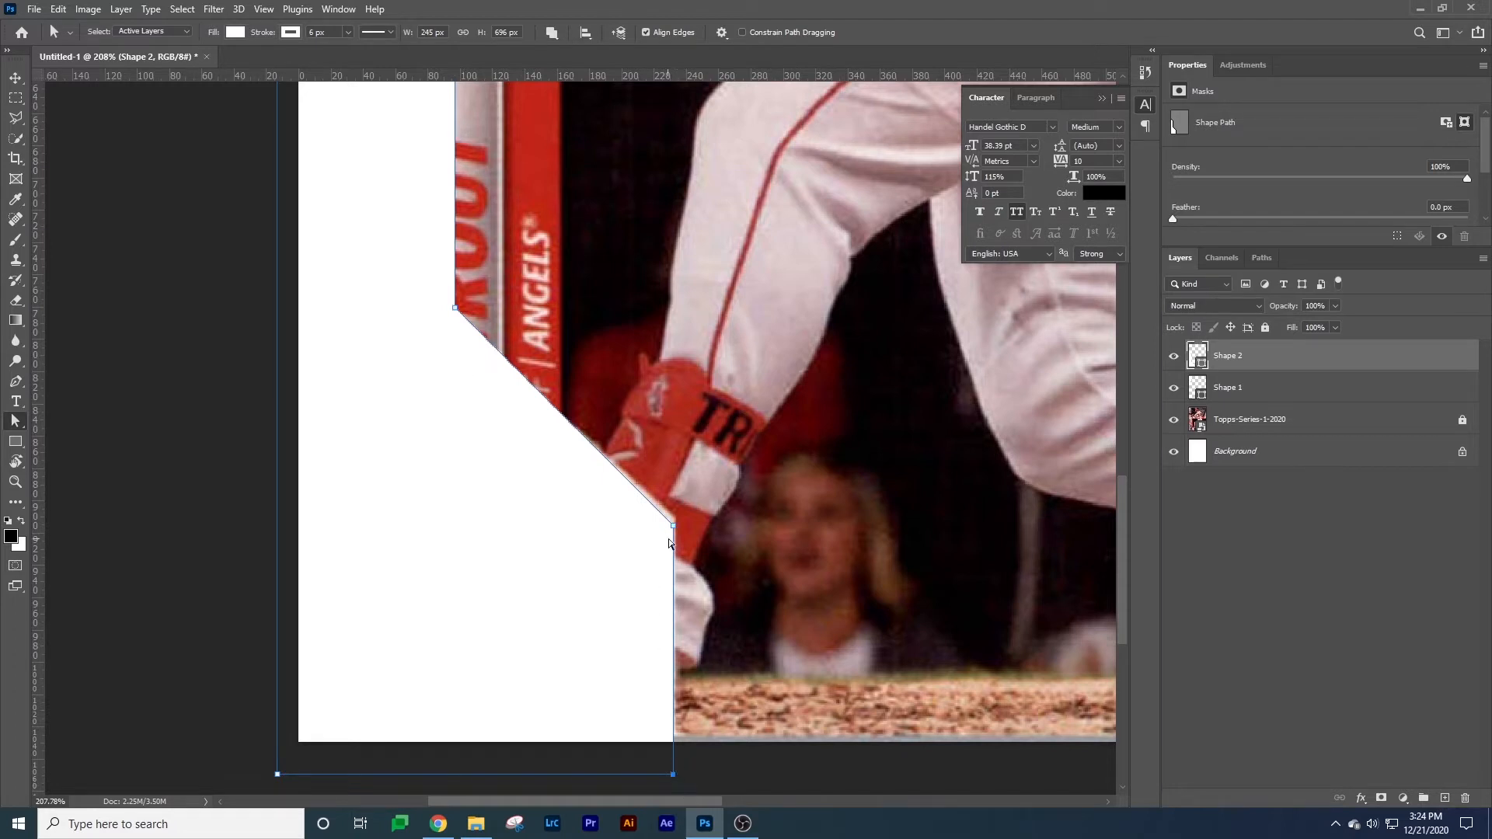
Raise the anchor point at the lower end of Shape 2's lower diagonal by about 5 px to match the original border angle.
{"action": "key", "text": "Up"}
{"action": "key", "text": "Up"}
{"action": "key", "text": "Up"}
{"action": "key", "text": "Up"}
{"action": "key", "text": "Up"}
{"action": "key", "text": "z"}
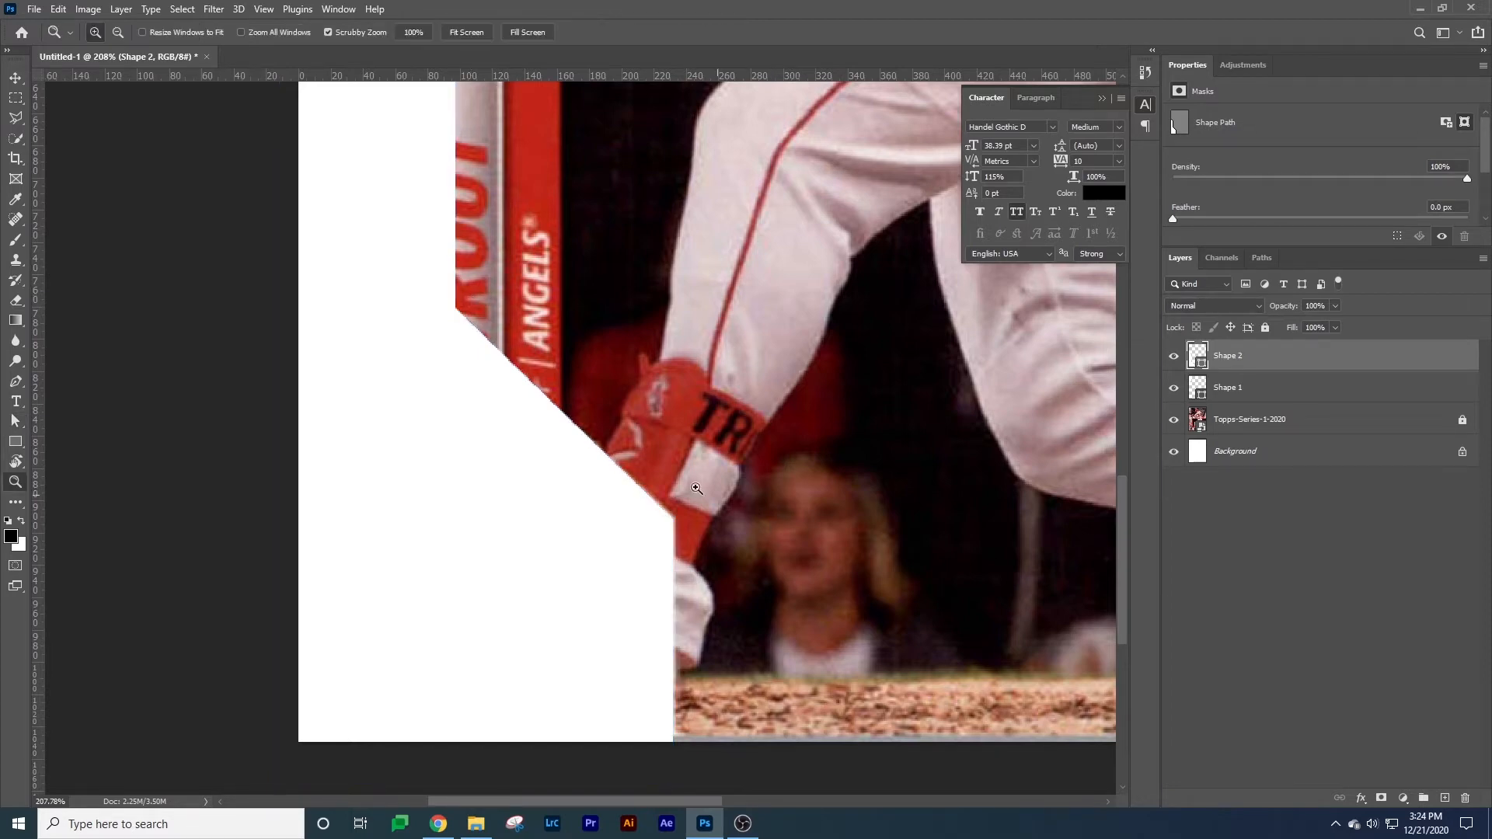
{"action": "key", "text": "ctrl+0"}
{"action": "left_click_drag", "start_coordinate": [664, 460], "coordinate": [657, 460]}
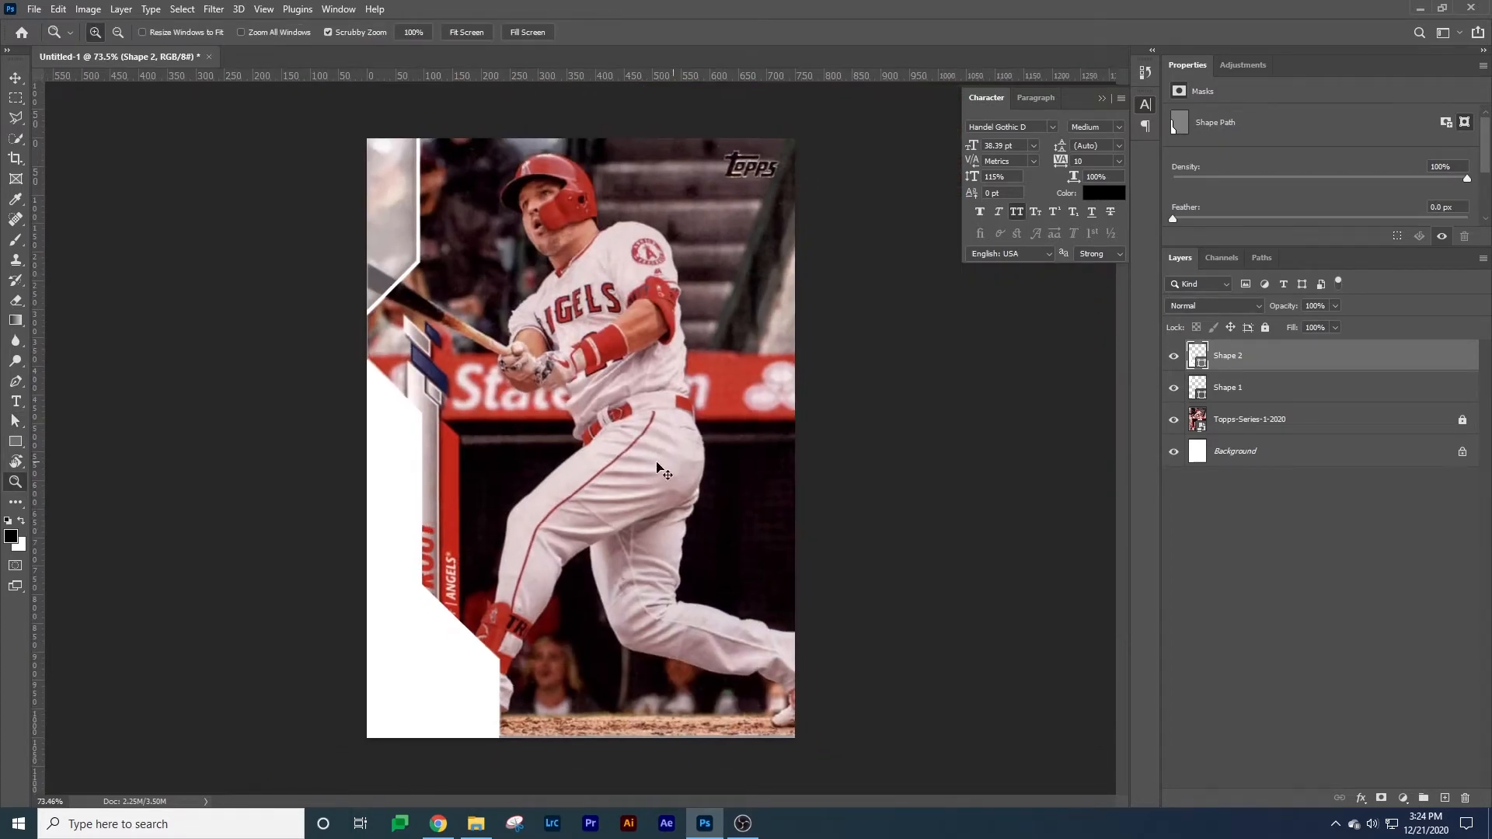
Move Shape 2 aside to compare it with the original lower border panel, and undo the moves.
{"action": "key", "text": "v"}
{"action": "left_click_drag", "start_coordinate": [427, 616], "coordinate": [860, 490]}
{"action": "key", "text": "ctrl+z"}
{"action": "key", "text": "z"}
{"action": "left_click_drag", "start_coordinate": [375, 378], "coordinate": [528, 422]}
{"action": "key", "text": "v"}
{"action": "left_click_drag", "start_coordinate": [482, 516], "coordinate": [474, 548]}
{"action": "key", "text": "ctrl+z"}
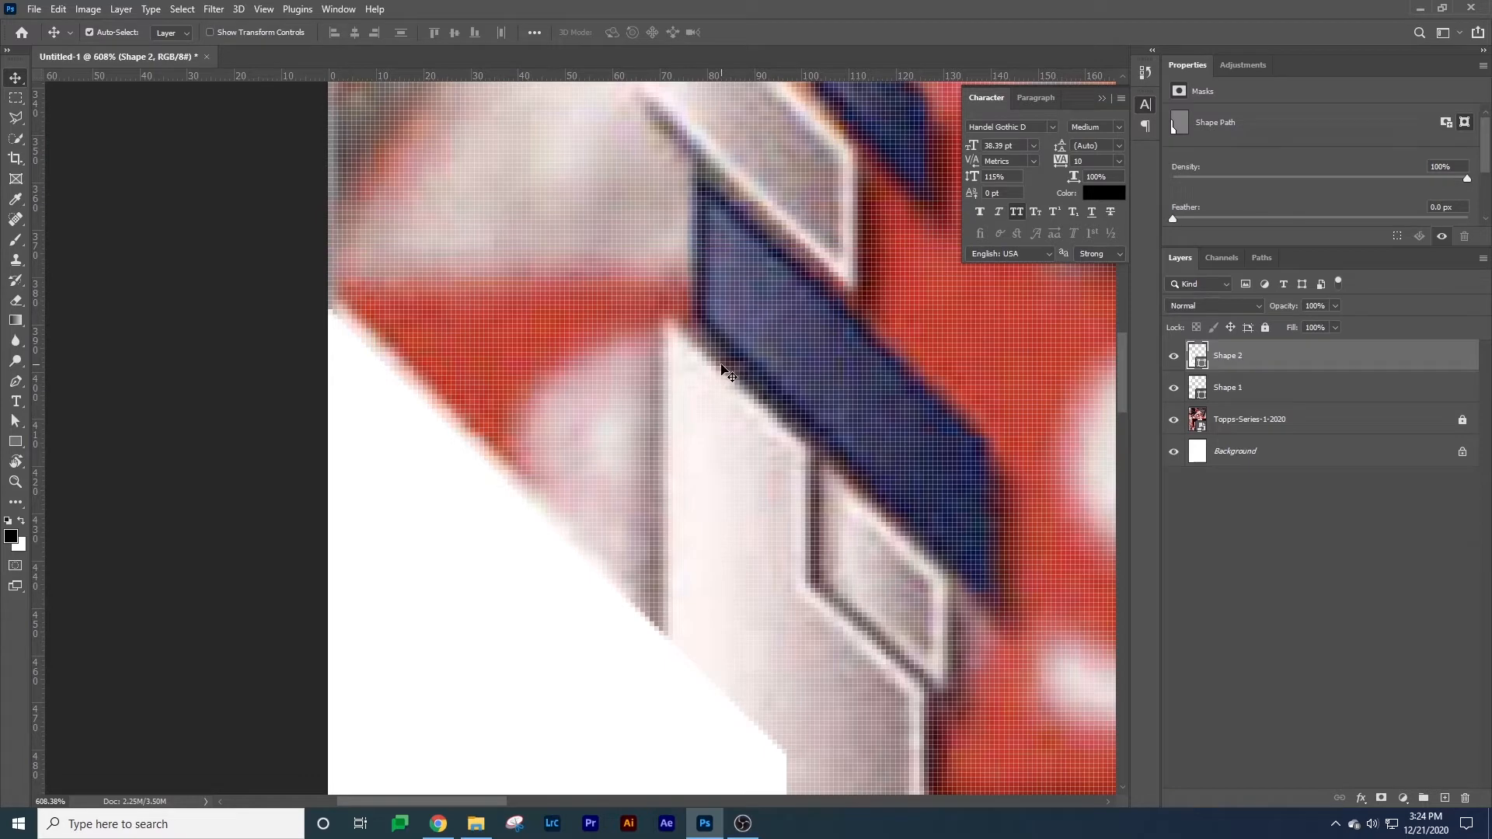
Select Shape 2 and lower its fill opacity to 35%.
{"action": "key", "text": "a"}
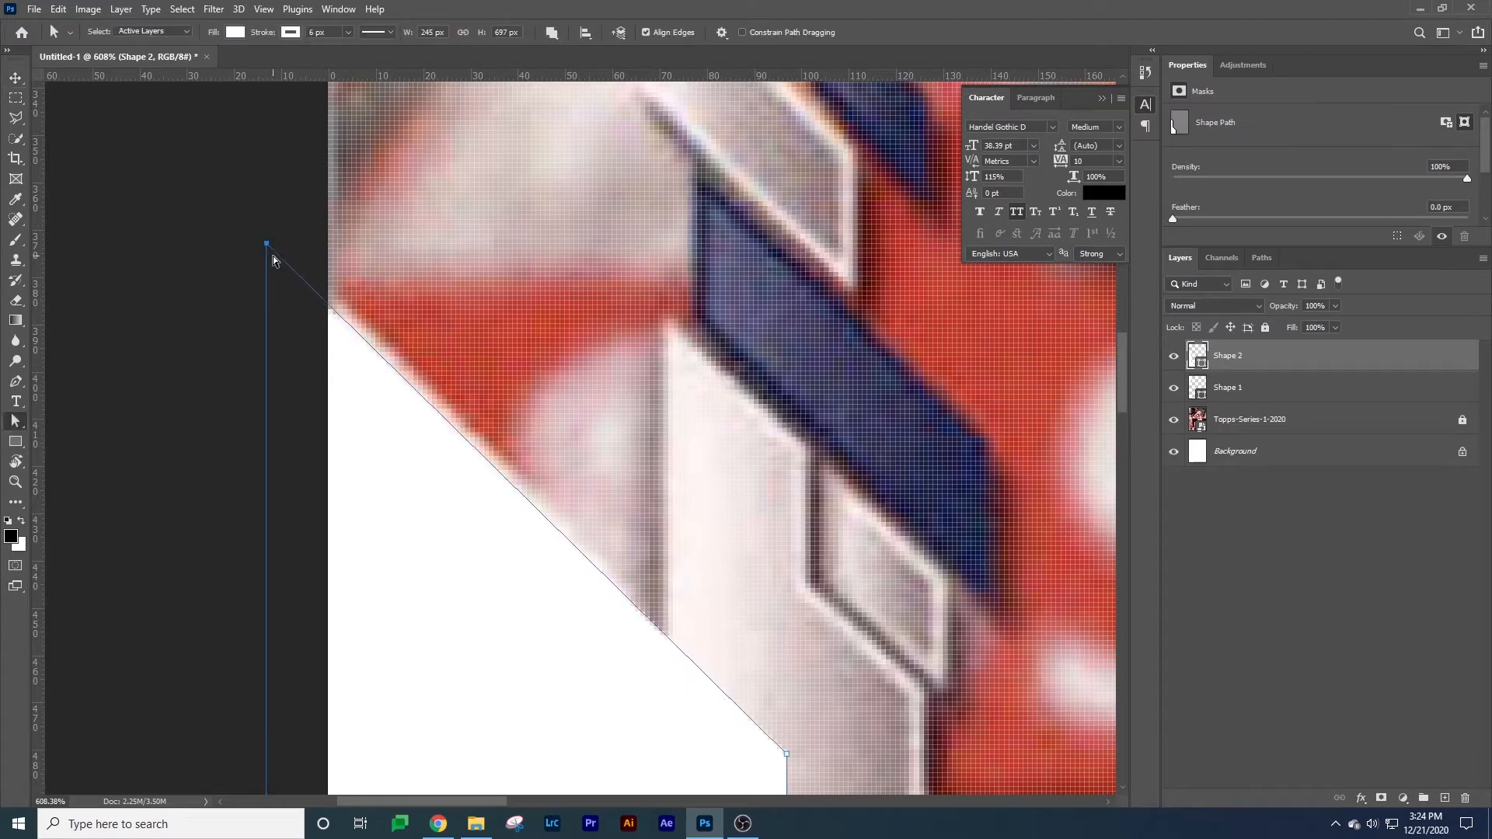
{"action": "key", "text": "z"}
{"action": "scroll", "coordinate": [704, 503], "scroll_direction": "down", "scroll_amount": 5}
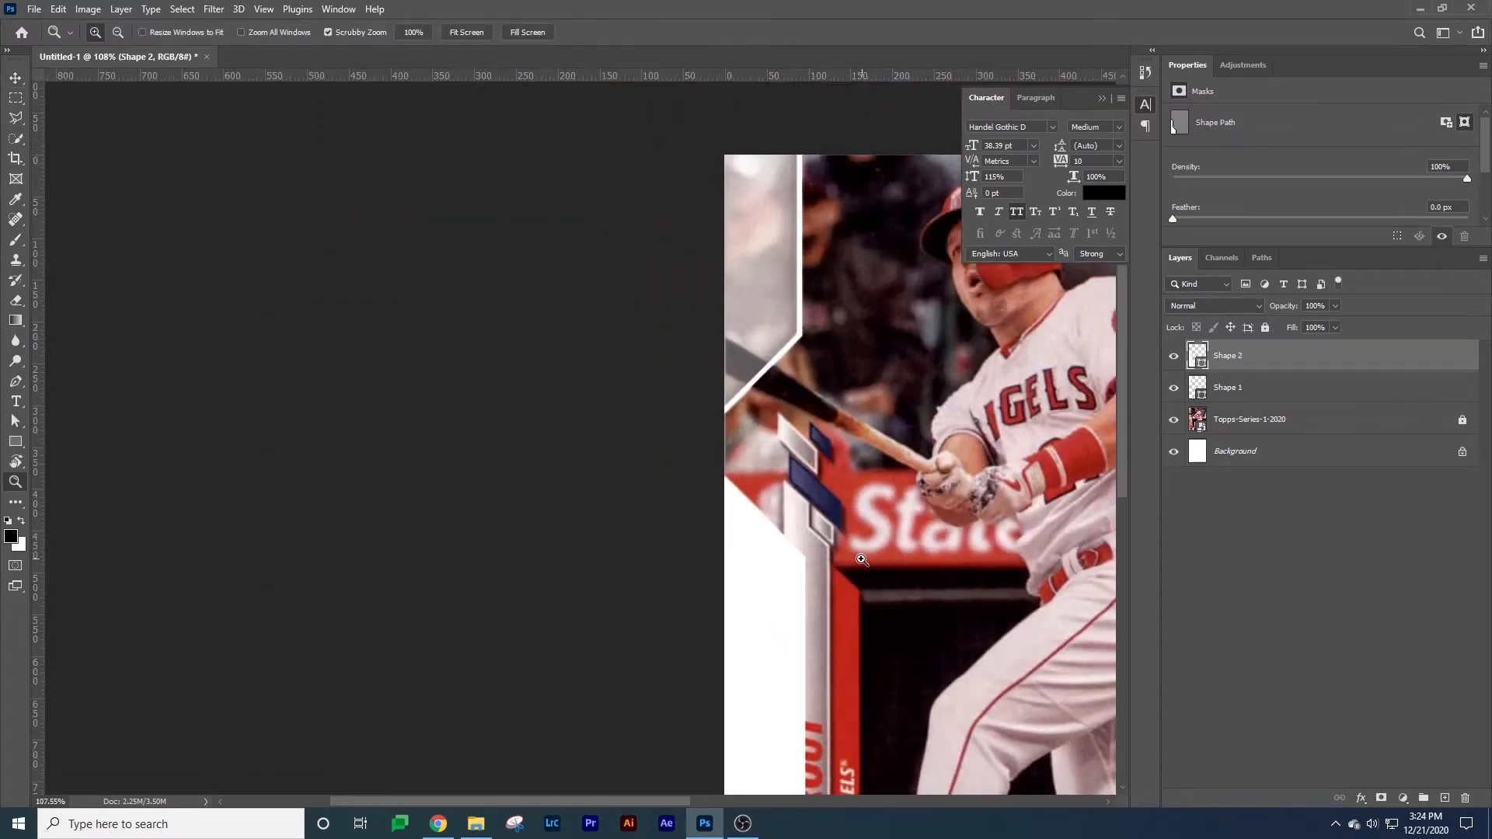
{"action": "scroll", "coordinate": [704, 504], "scroll_direction": "down", "scroll_amount": 3}
{"action": "key", "text": "v"}
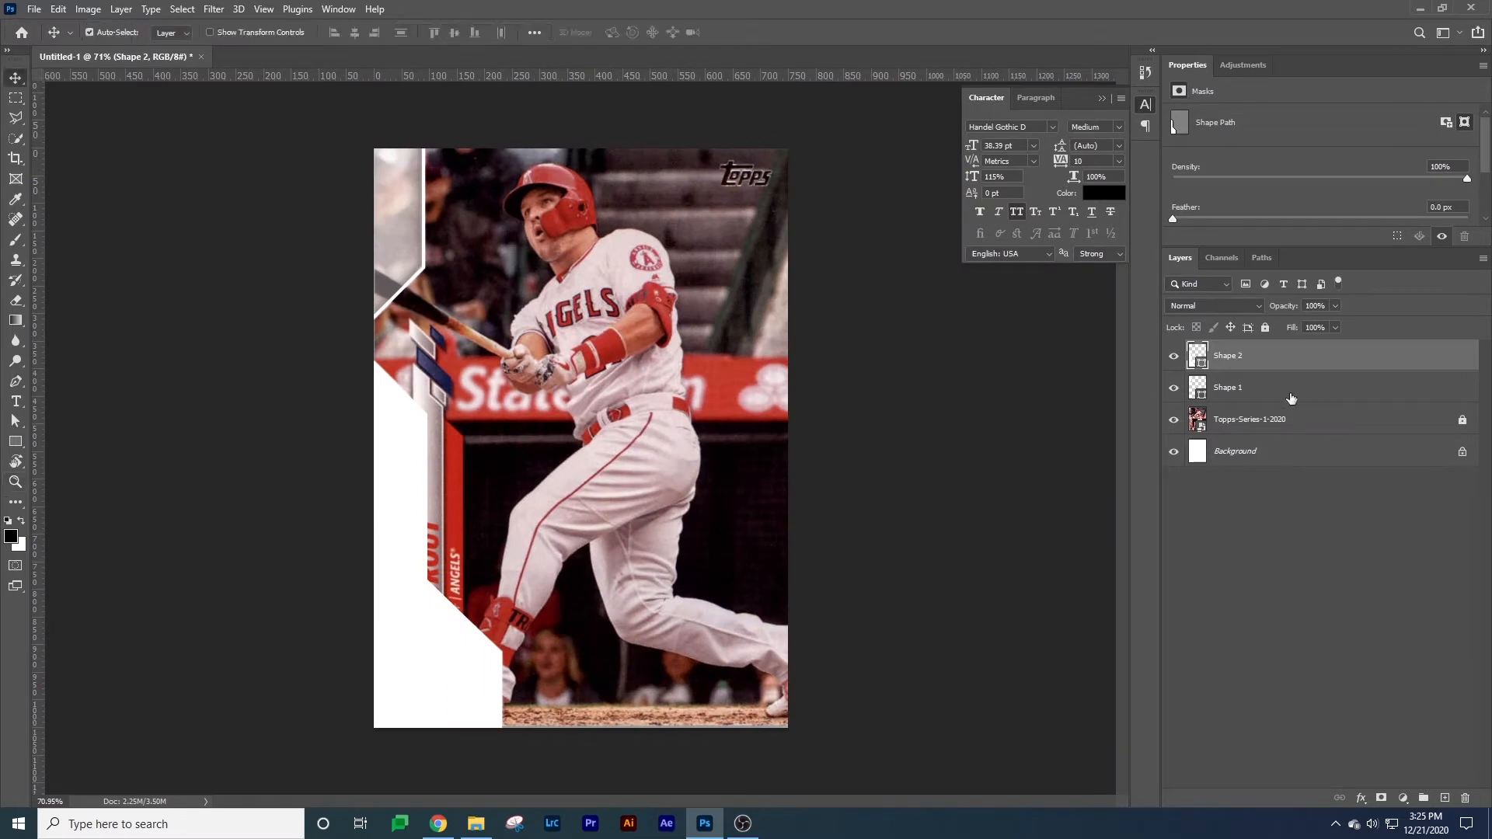
{"action": "left_click", "coordinate": [1291, 398]}
{"action": "left_click", "coordinate": [1288, 357]}
{"action": "type", "text": "35"}
{"action": "key", "text": "Return"}
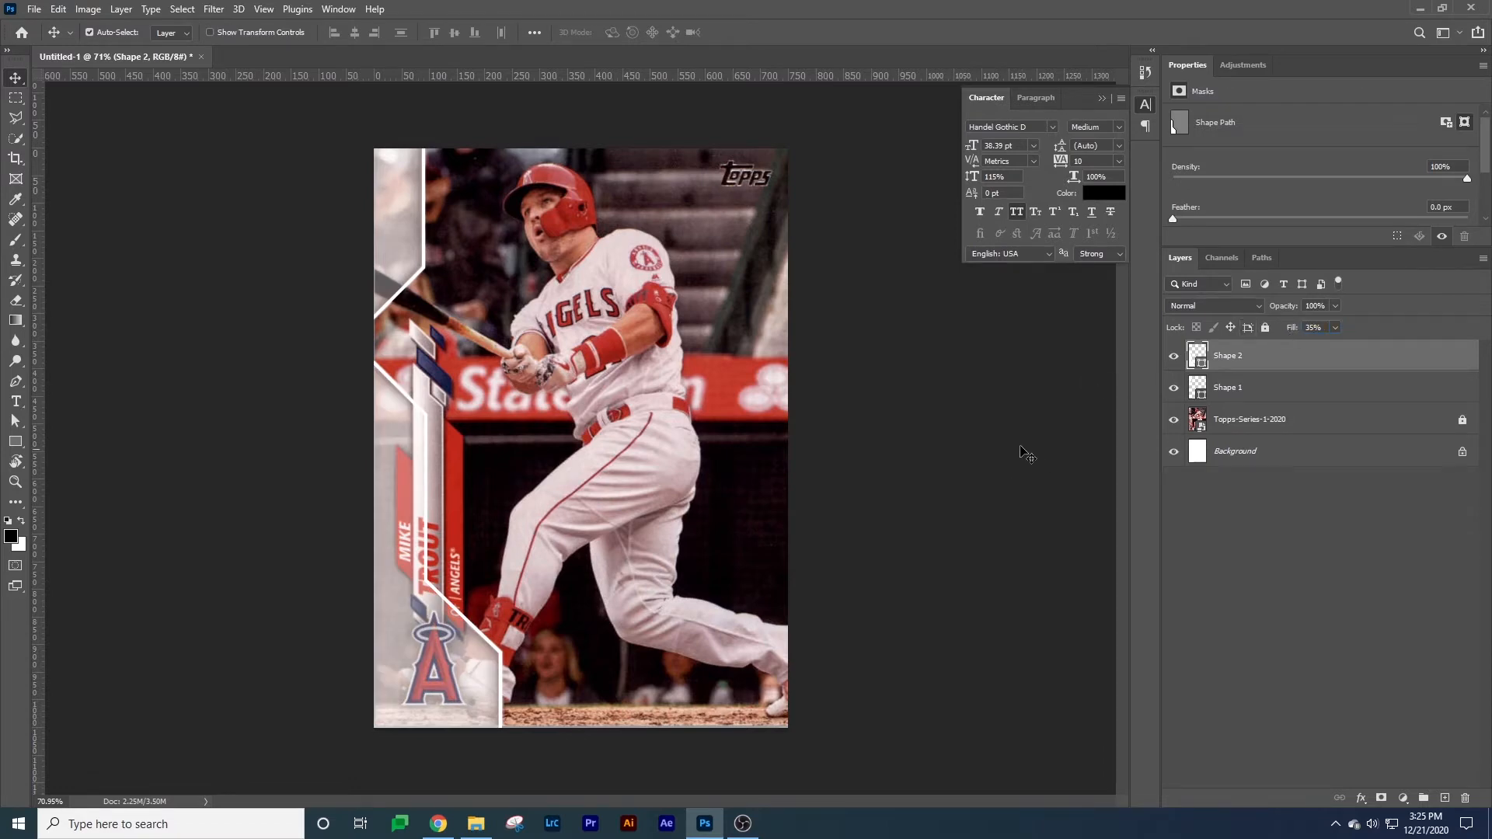
Place Shape 2 below Shape 1 in the layer order and hide both shape layers.
{"action": "left_click", "coordinate": [1002, 439]}
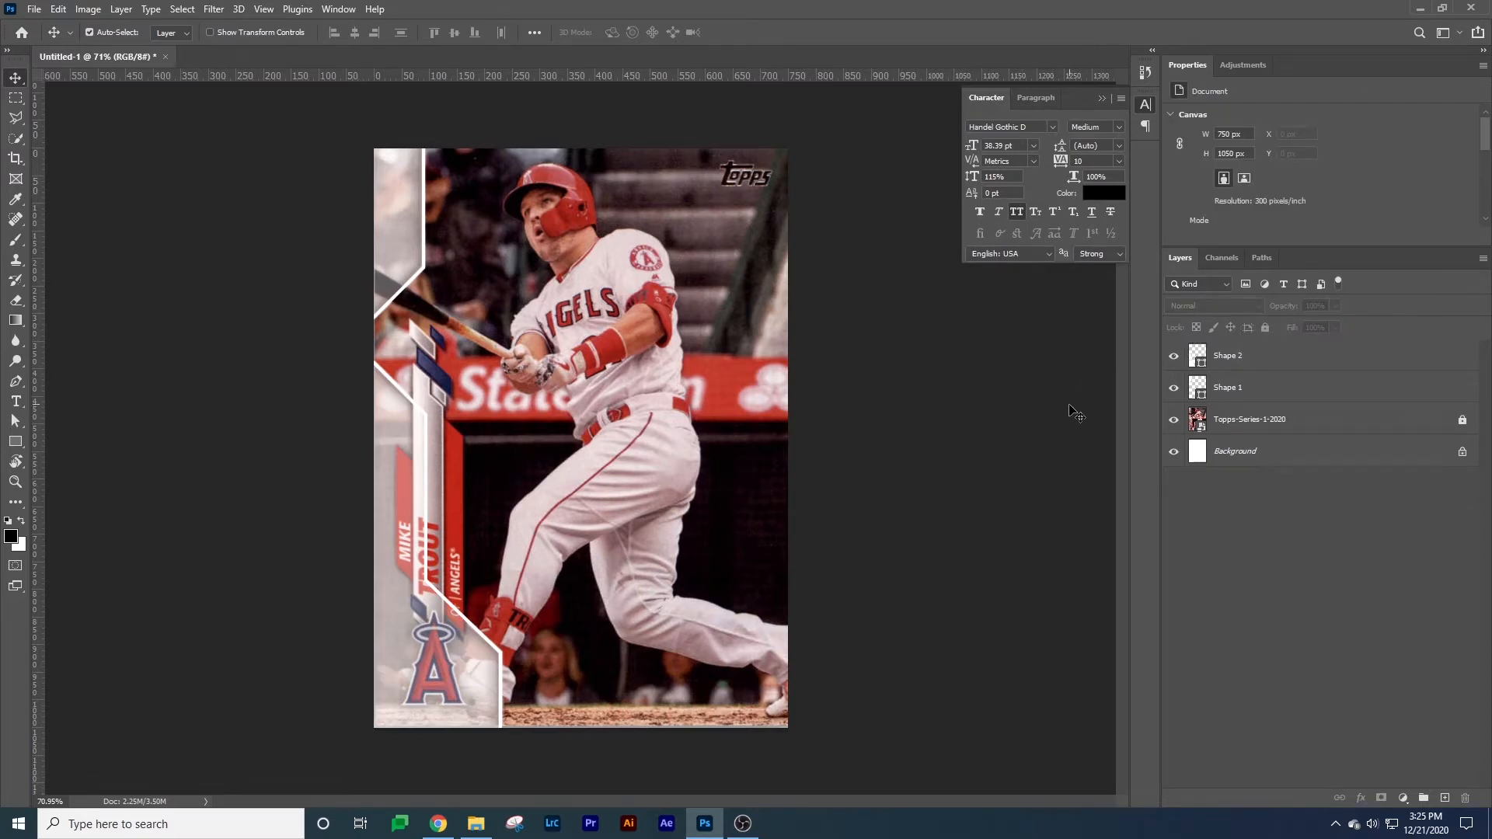
{"action": "left_click_drag", "start_coordinate": [1243, 364], "coordinate": [1174, 356]}
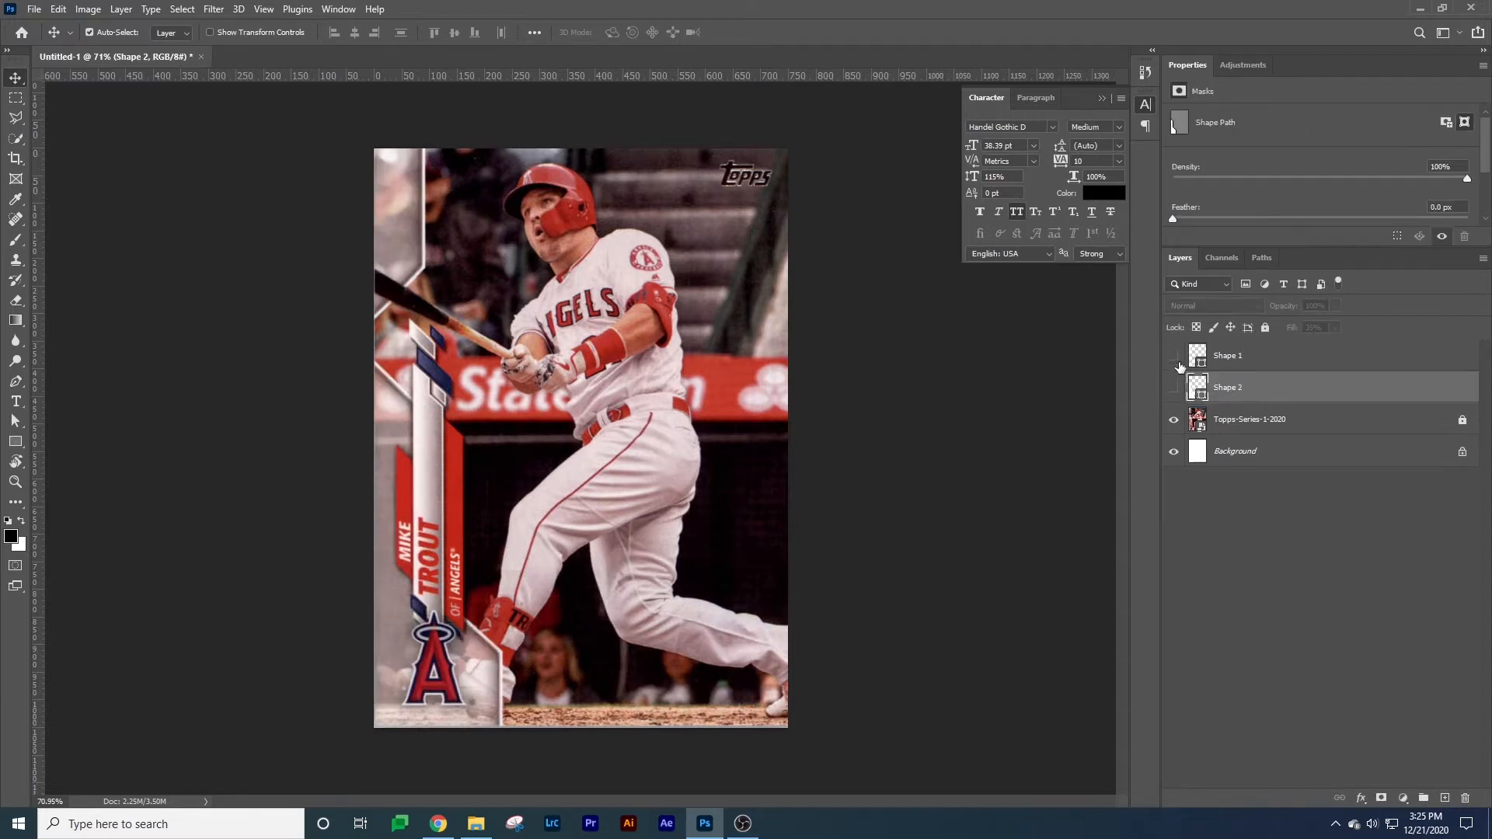
Draw a rectangle without stroke, about 34 by 216 px, over the original red first-name panel beside the name bar.
{"action": "key", "text": "z"}
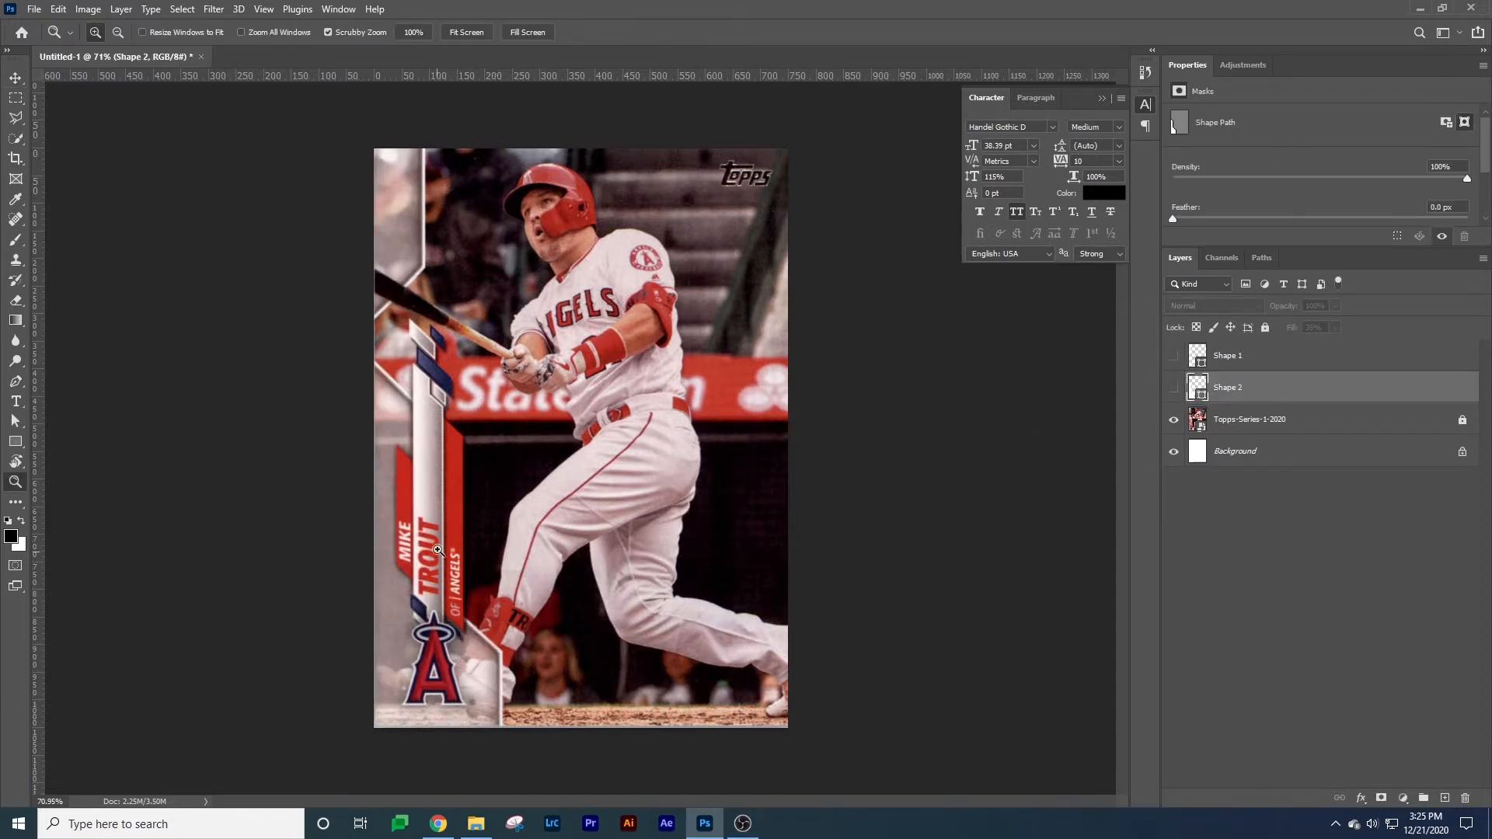
{"action": "left_click_drag", "start_coordinate": [432, 626], "coordinate": [602, 536]}
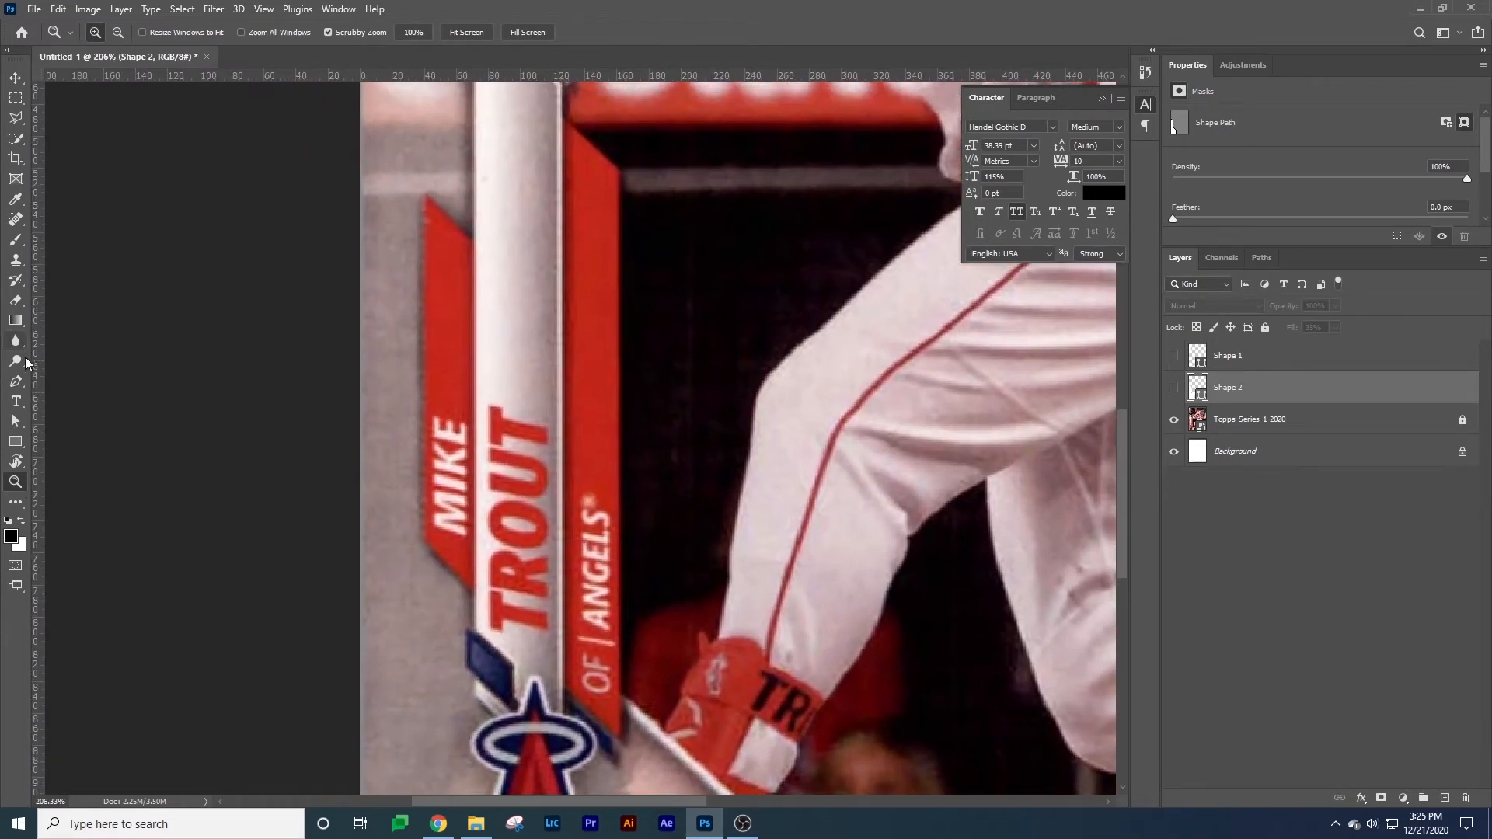
{"action": "left_click", "coordinate": [14, 442]}
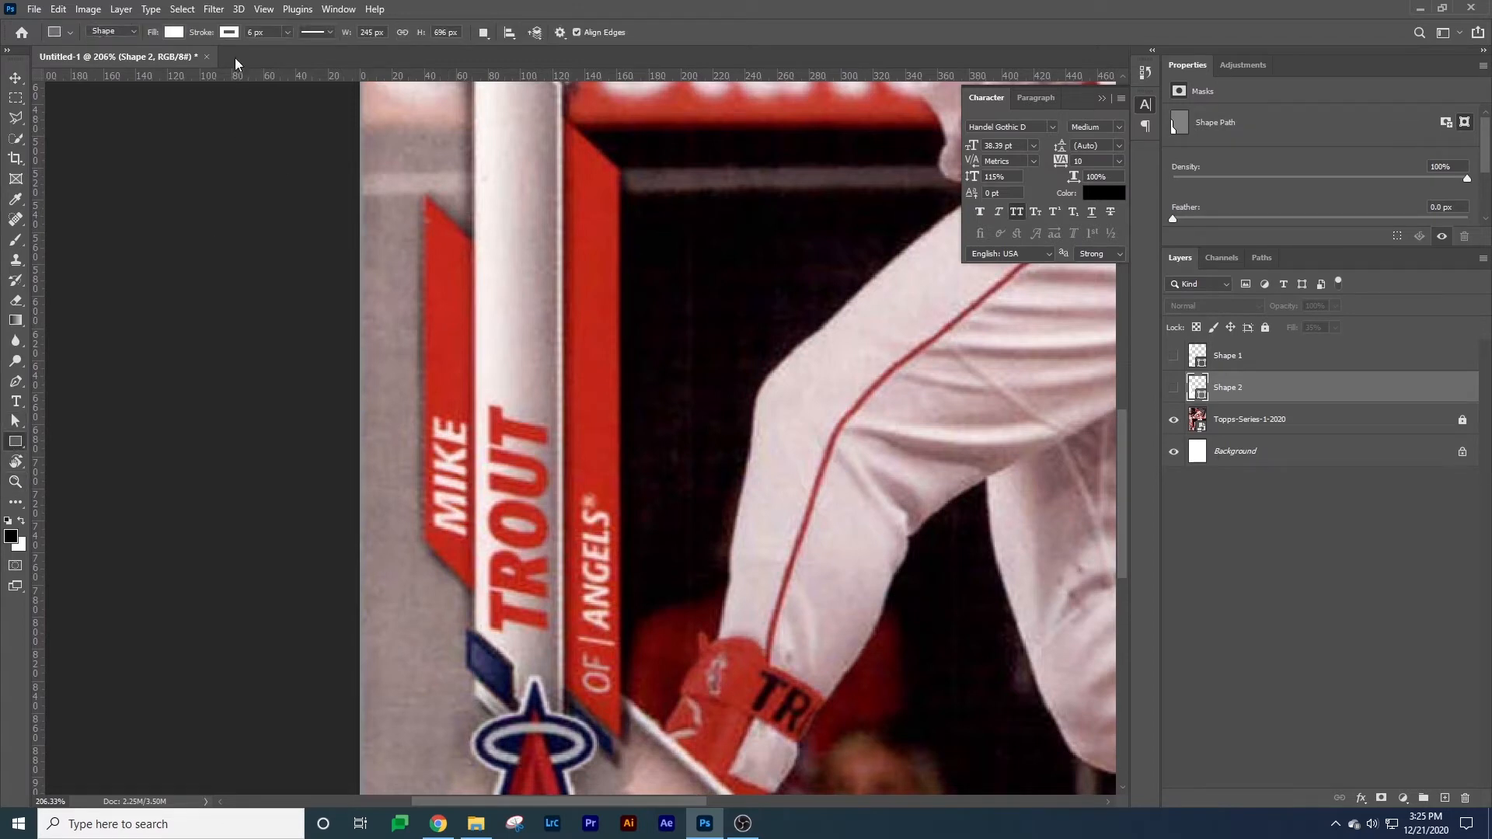
{"action": "left_click", "coordinate": [229, 32]}
{"action": "left_click", "coordinate": [139, 61]}
{"action": "left_click", "coordinate": [464, 8]}
{"action": "left_click_drag", "start_coordinate": [426, 200], "coordinate": [479, 544]}
Lower both anchor points on the rectangle's right side by about 30 px to match the original panel's slanted ends.
{"action": "key", "text": "a"}
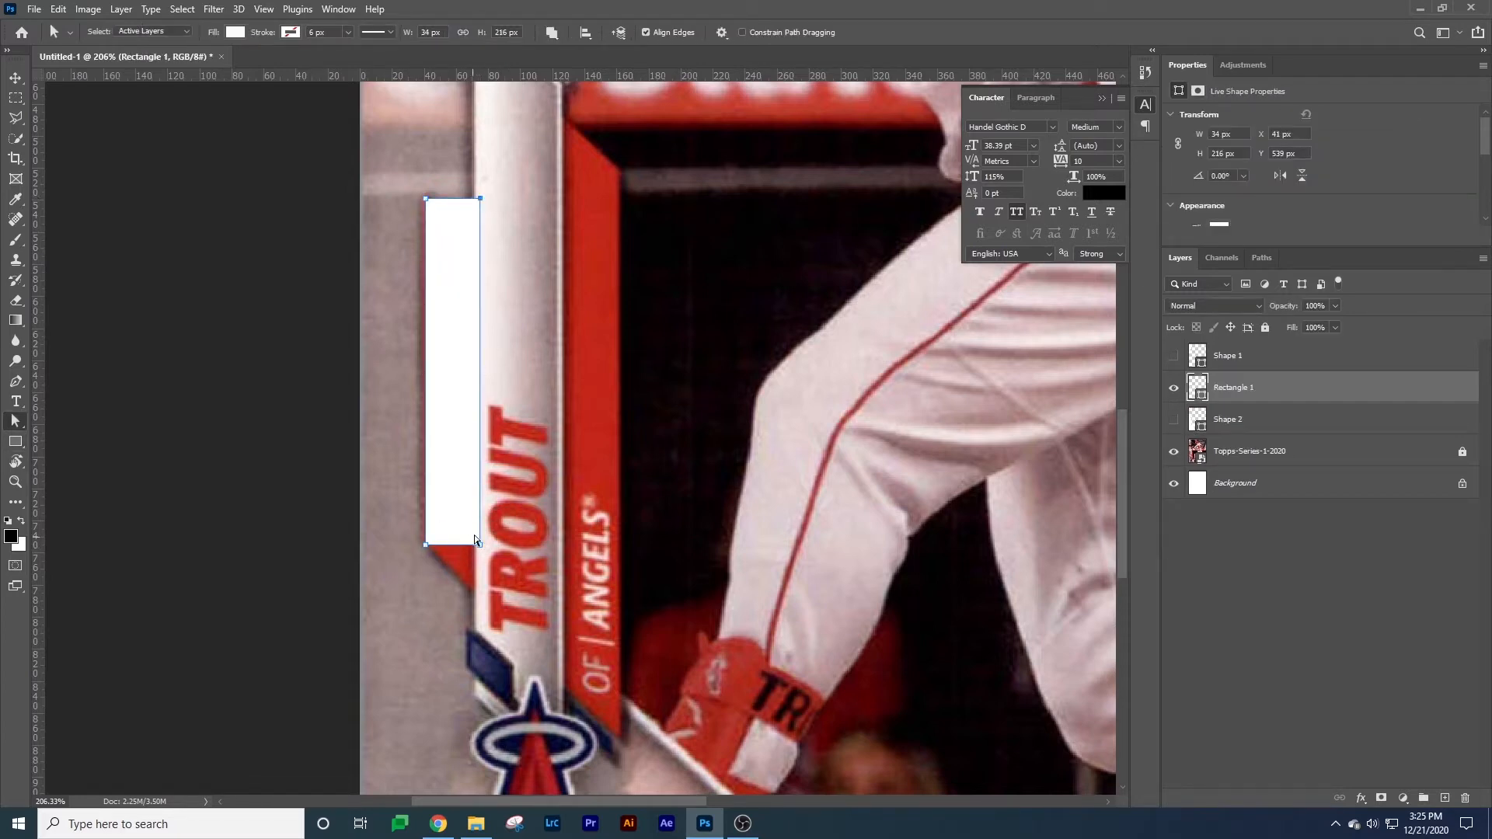
{"action": "key", "text": "shift+Down"}
{"action": "key", "text": "shift+Down"}
{"action": "key", "text": "shift+Down"}
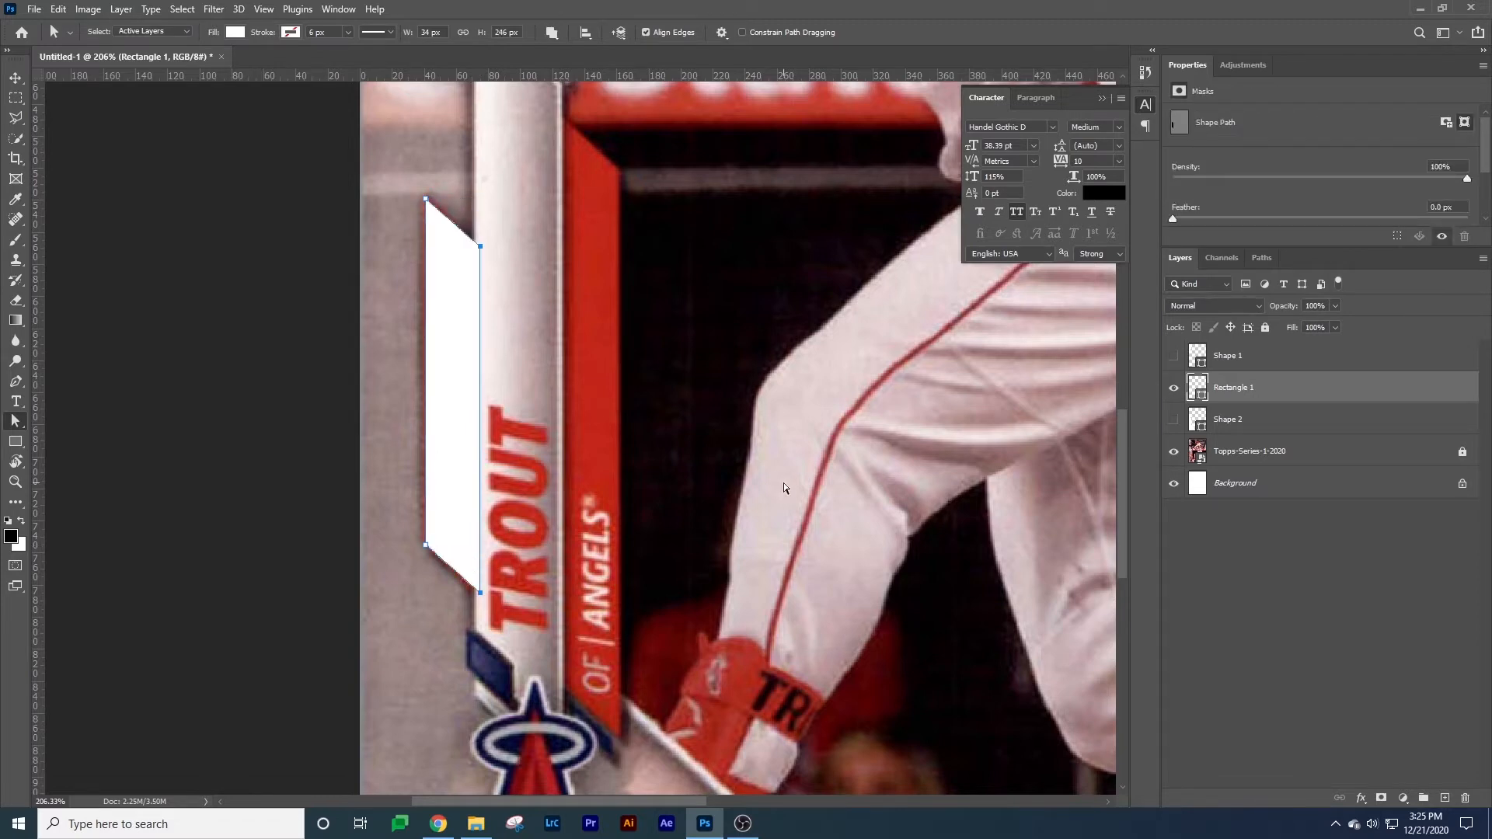
{"action": "key", "text": "Down"}
{"action": "key", "text": "Down"}
{"action": "key", "text": "v"}
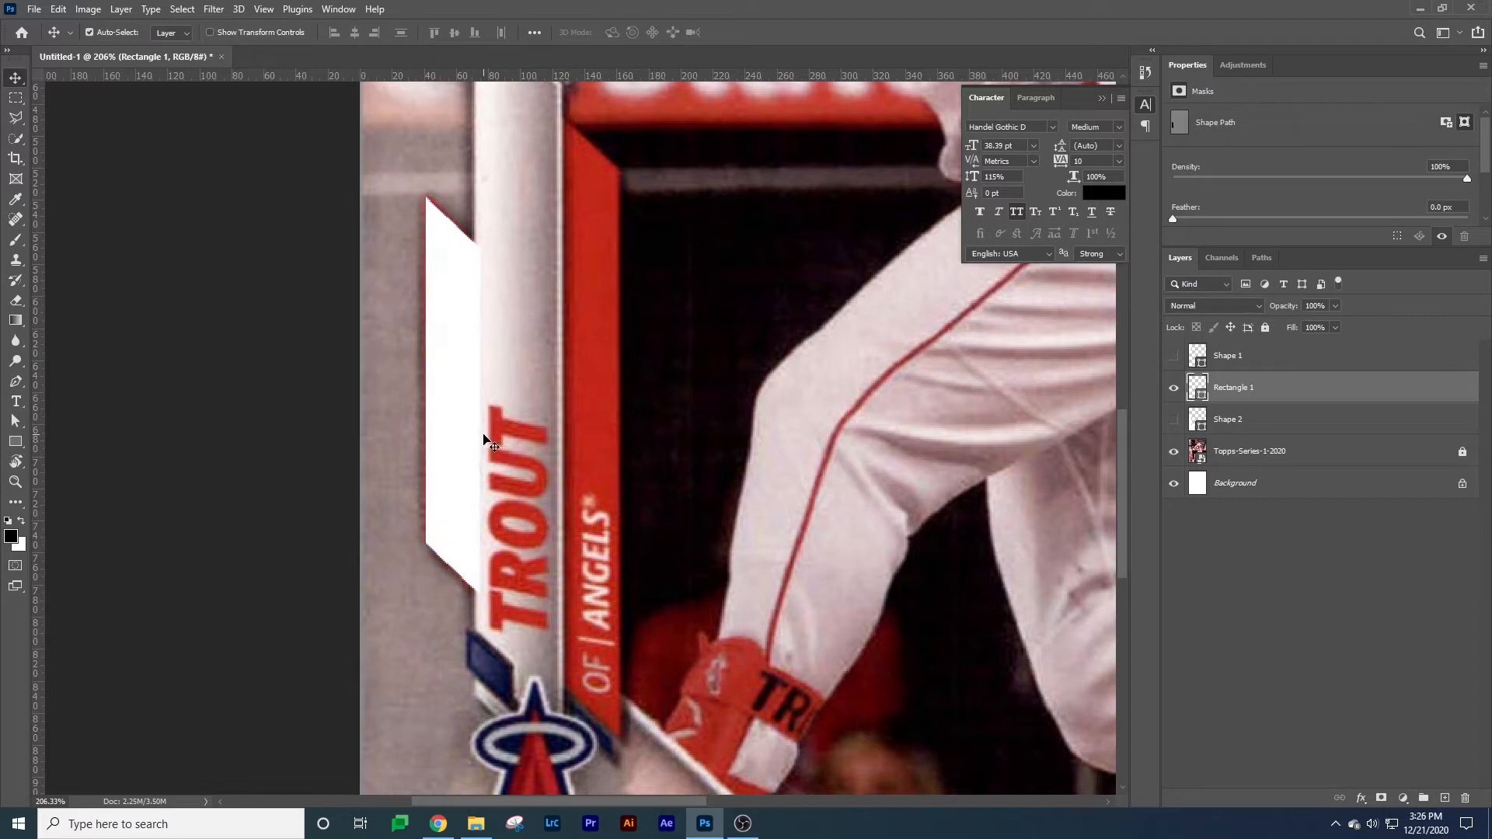
Scale the slanted panel proportionally to about 102% so it covers the original red panel.
{"action": "key", "text": "ctrl+t"}
{"action": "left_click_drag", "start_coordinate": [425, 195], "coordinate": [424, 191]}
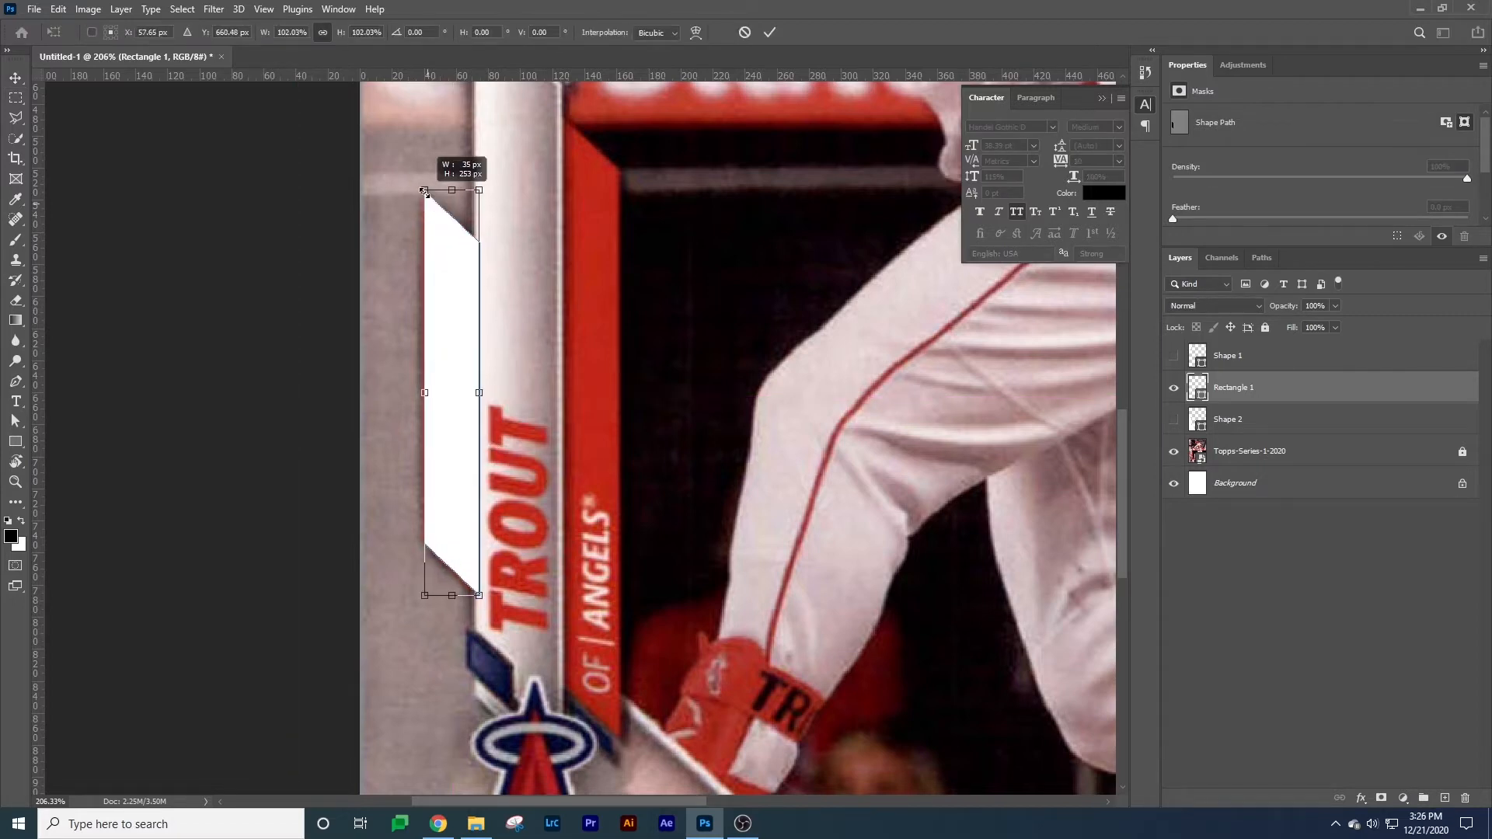
{"action": "key", "text": "Return"}
Duplicate the slanted panel onto the original red team and position panel on the other side of the name bar.
{"action": "key", "text": "z"}
{"action": "left_click_drag", "start_coordinate": [645, 281], "coordinate": [603, 383]}
{"action": "key", "text": "v"}
{"action": "left_click_drag", "start_coordinate": [489, 365], "coordinate": [595, 315]}
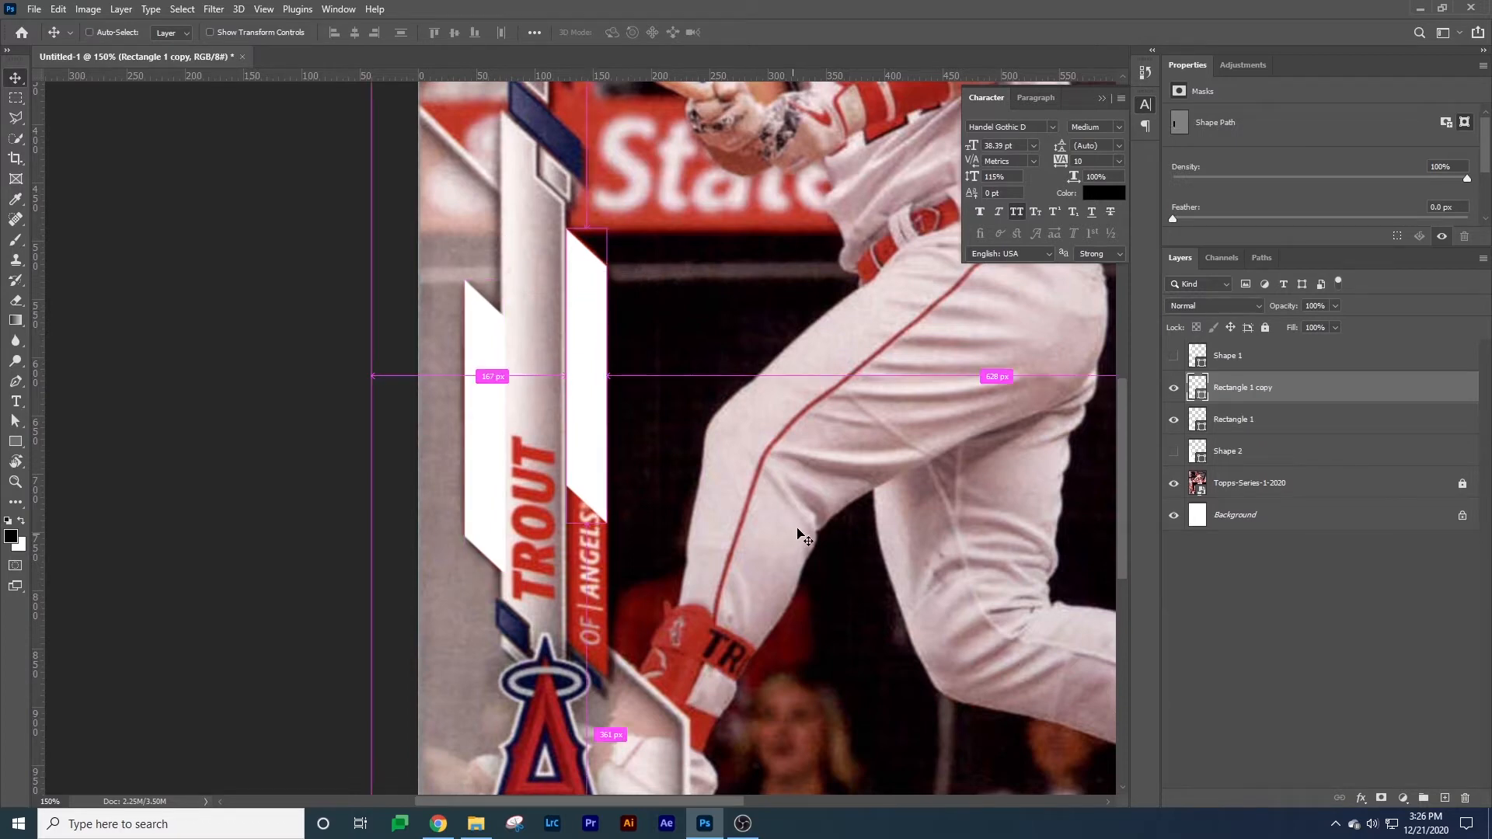
Scale the duplicated panel proportionally to about 114% and nudge it up to match the original panel's upper end.
{"action": "key", "text": "t"}
{"action": "key", "text": "ctrl+t"}
{"action": "left_click_drag", "start_coordinate": [563, 528], "coordinate": [532, 569]}
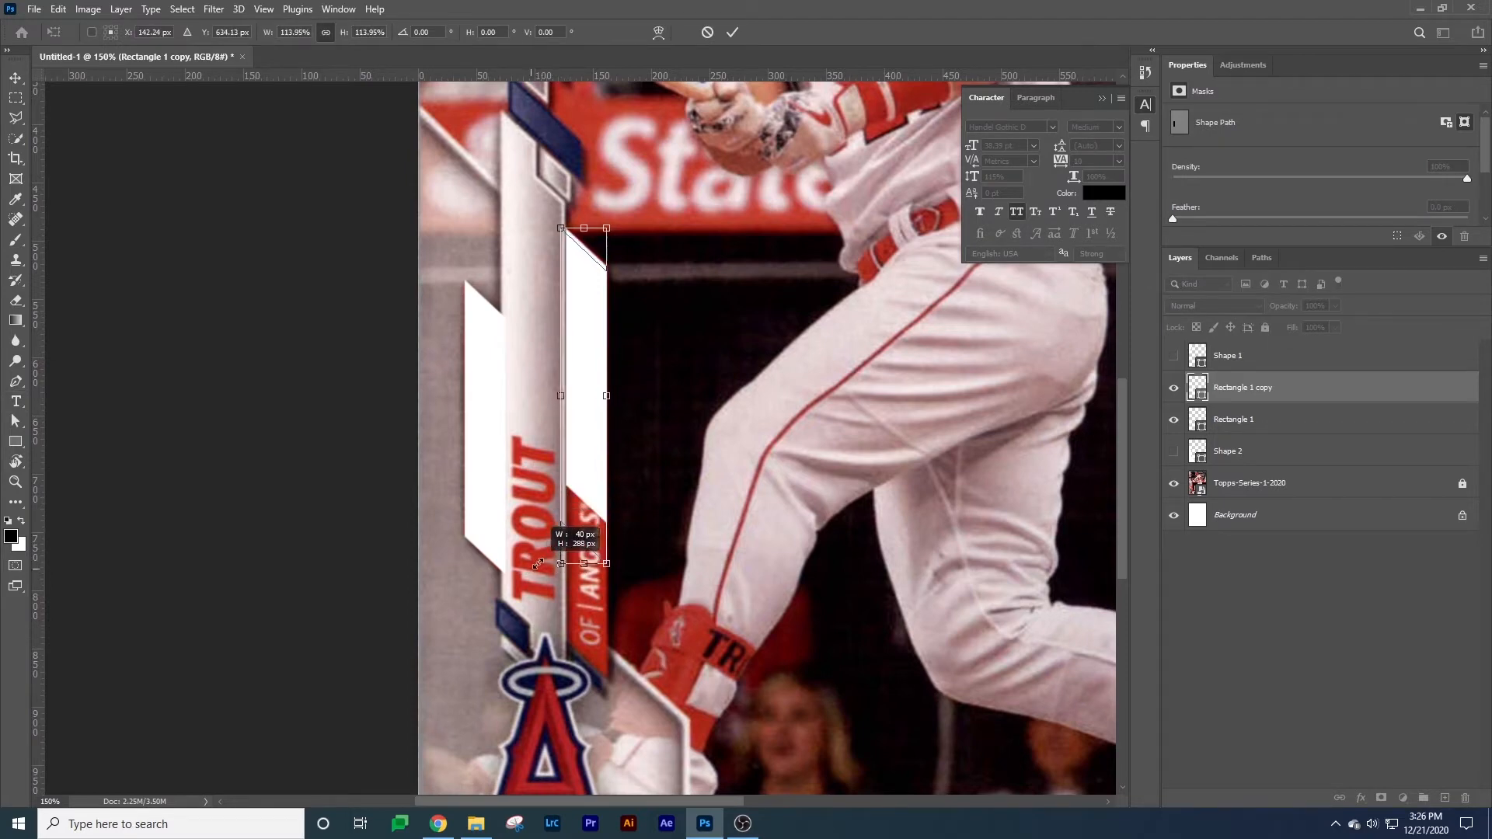
{"action": "key", "text": "Return"}
{"action": "key", "text": "Up"}
{"action": "key", "text": "Up"}
{"action": "key", "text": "Up"}
{"action": "key", "text": "Down"}
{"action": "key", "text": "Up"}
{"action": "key", "text": "Up"}
{"action": "key", "text": "Up"}
{"action": "key", "text": "Up"}
{"action": "key", "text": "Up"}
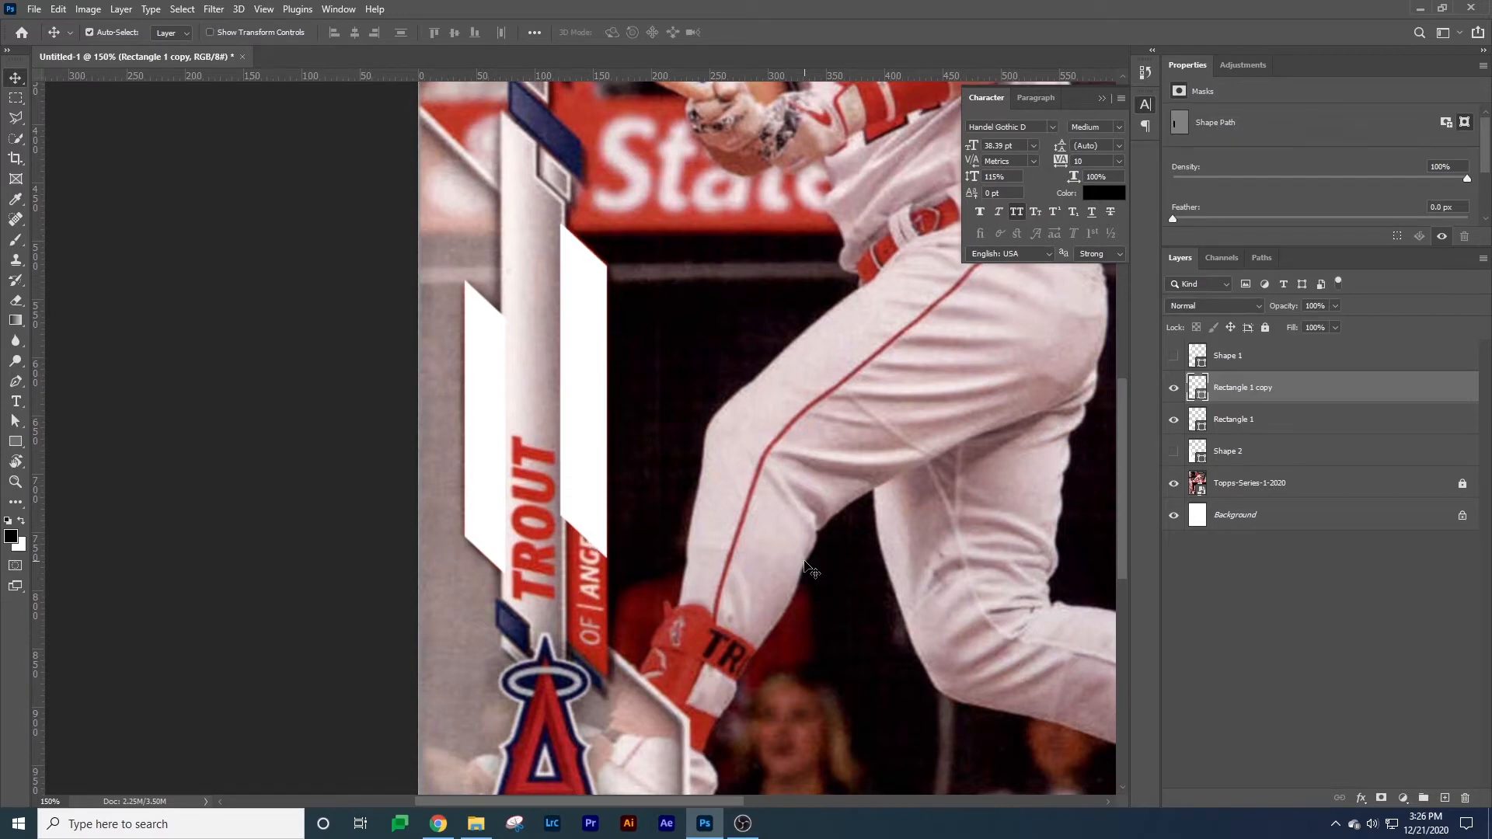
Lower the duplicated panel's two bottom anchor points by about 100 px to reach the original panel's lower end.
{"action": "key", "text": "a"}
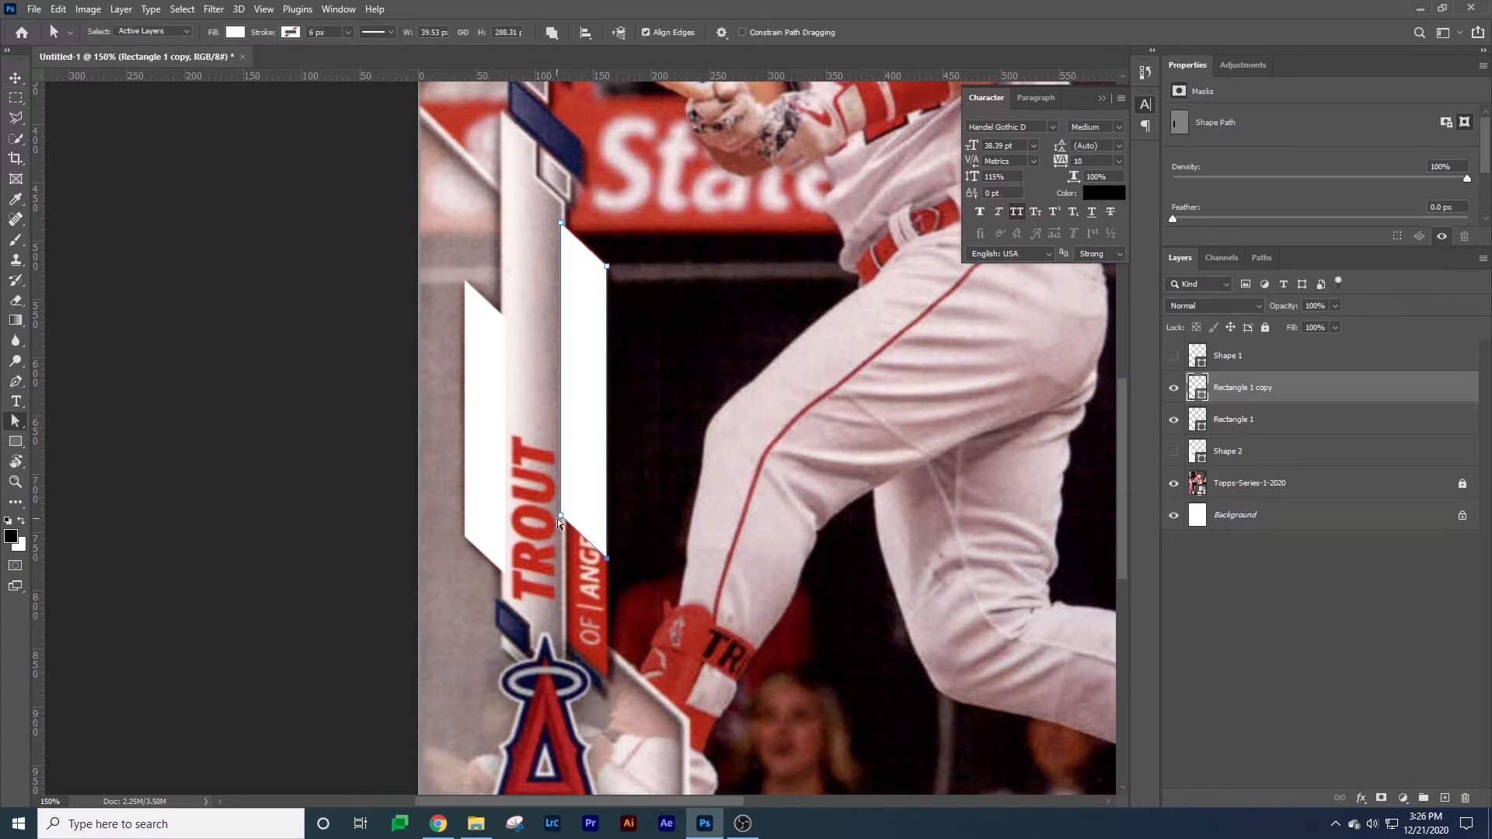
{"action": "key", "text": "shift+Down"}
{"action": "key", "text": "shift+Down"}
{"action": "key", "text": "shift+Down"}
{"action": "key", "text": "shift+Down"}
{"action": "key", "text": "shift+Down"}
{"action": "key", "text": "shift+Down"}
{"action": "key", "text": "shift+Down"}
{"action": "key", "text": "shift+Down"}
{"action": "key", "text": "shift+Down"}
{"action": "key", "text": "shift+Down"}
{"action": "key", "text": "shift+Down"}
{"action": "key", "text": "shift+Up"}
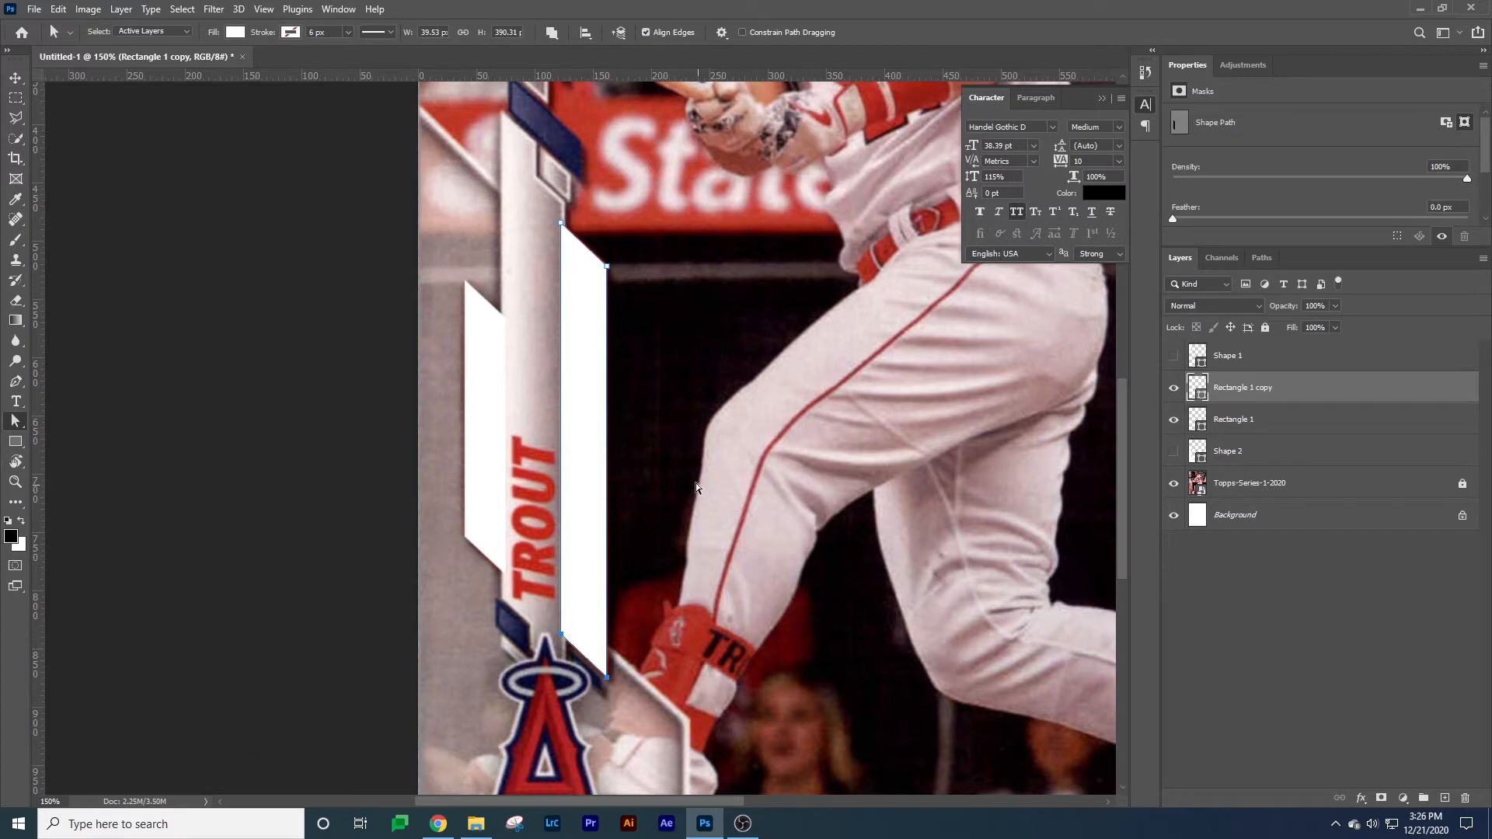
Shift both slanted panels up by about 20 px and fill them with the red sampled from the original panel.
{"action": "key", "text": "v"}
{"action": "left_click", "coordinate": [486, 450], "text": "shift"}
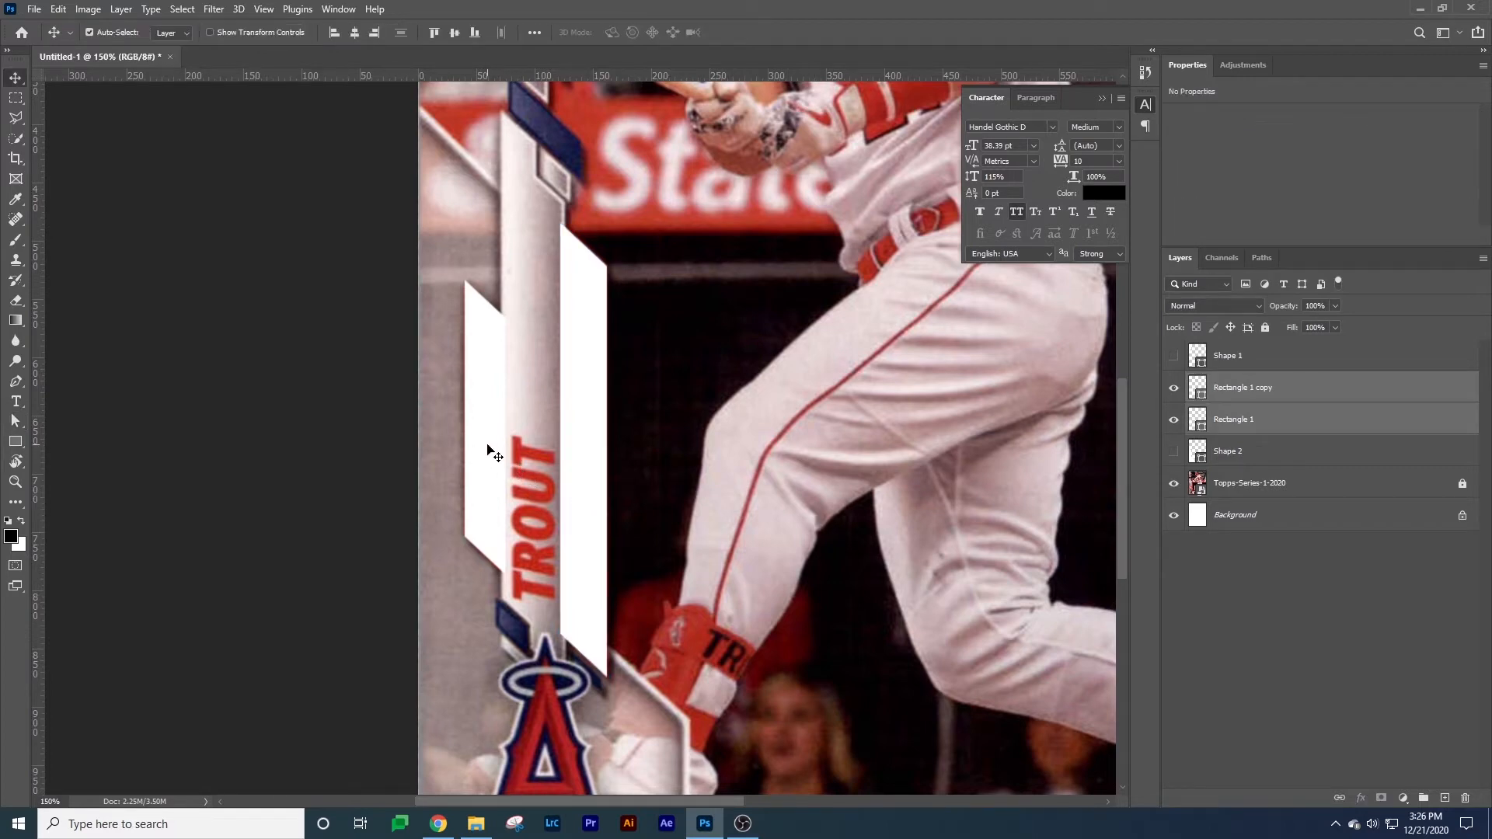
{"action": "key", "text": "shift+Up"}
{"action": "key", "text": "shift+Up"}
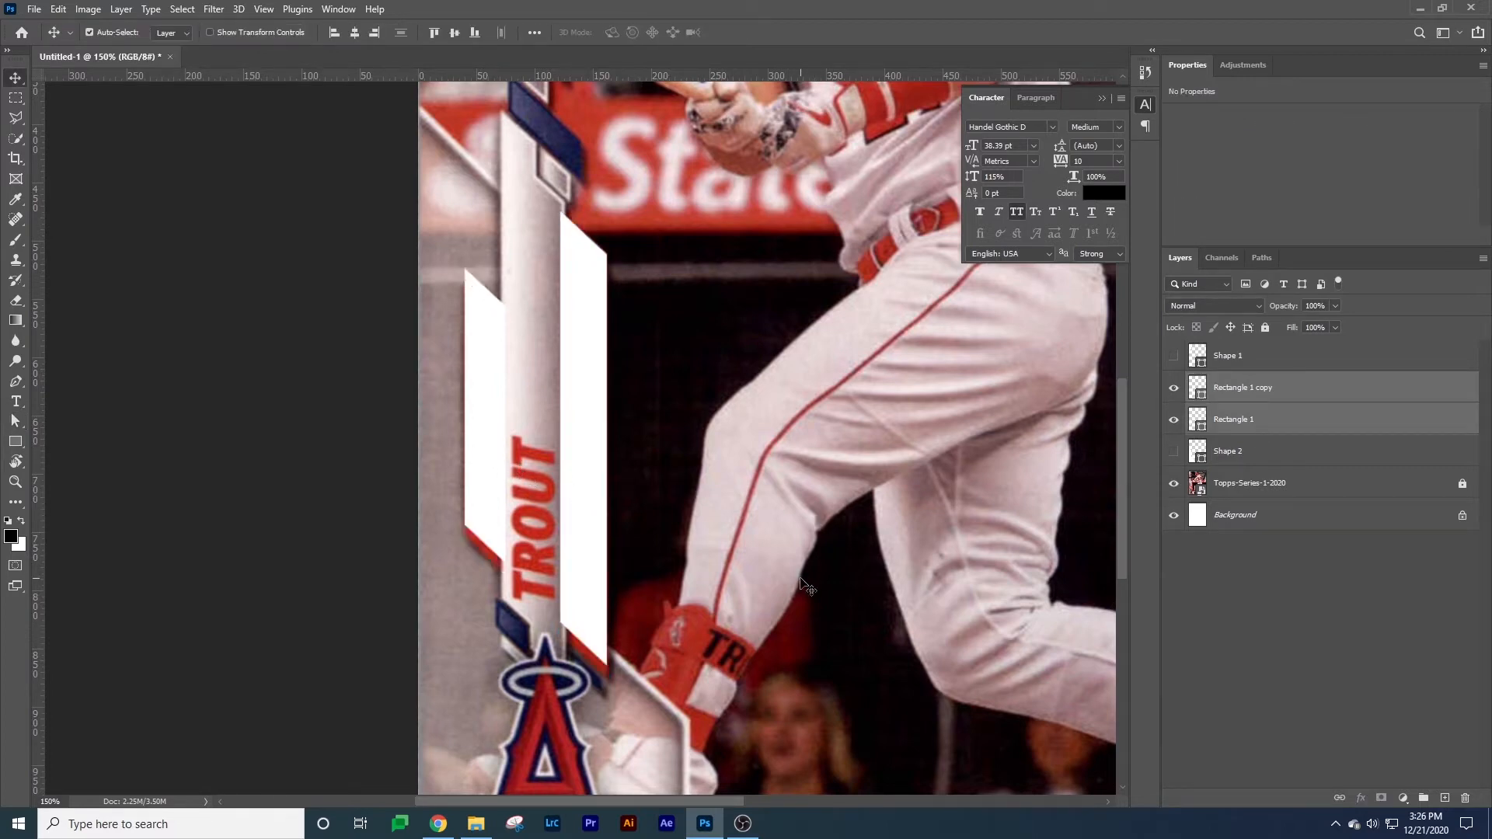
{"action": "key", "text": "u"}
{"action": "left_click", "coordinate": [184, 32]}
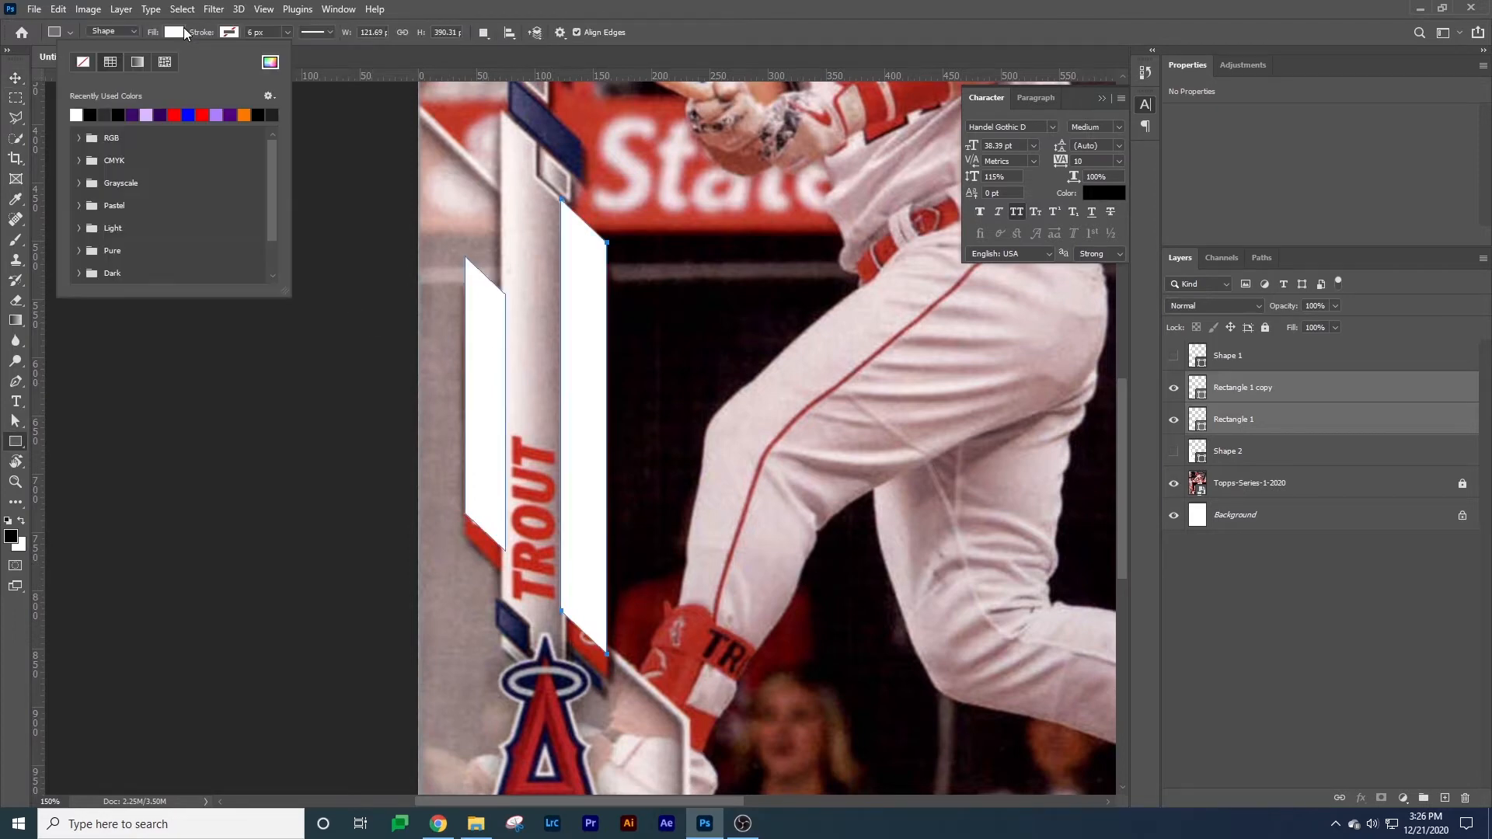
{"action": "left_click", "coordinate": [270, 62]}
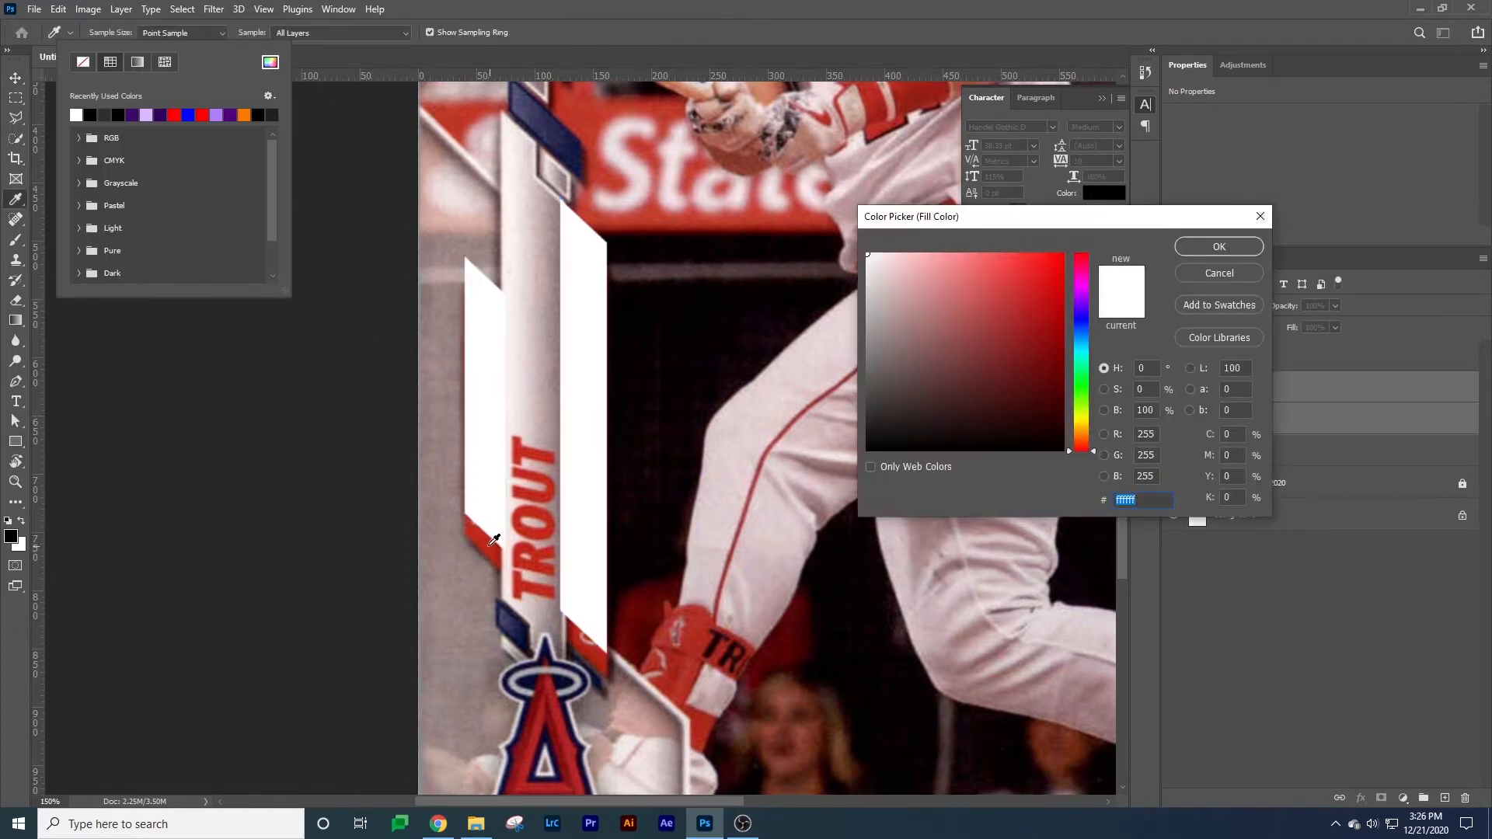
{"action": "left_click", "coordinate": [491, 545]}
{"action": "left_click", "coordinate": [1220, 246]}
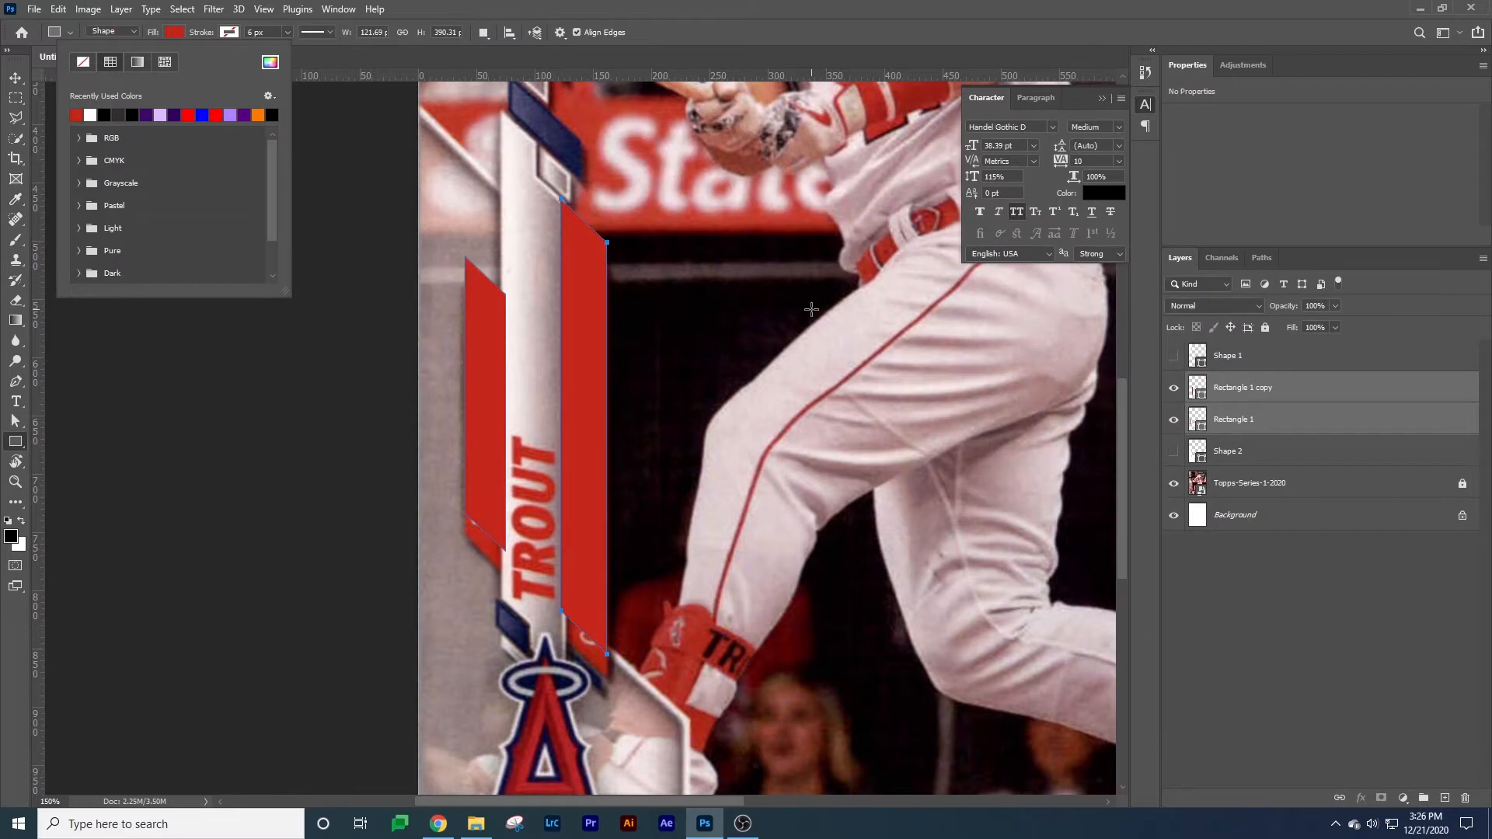
Move both red panels back down by 20 px over the original panels.
{"action": "key", "text": "v"}
{"action": "scroll", "coordinate": [720, 359], "scroll_direction": "down", "scroll_amount": 2}
{"action": "key", "text": "shift+Down"}
{"action": "key", "text": "shift+Down"}
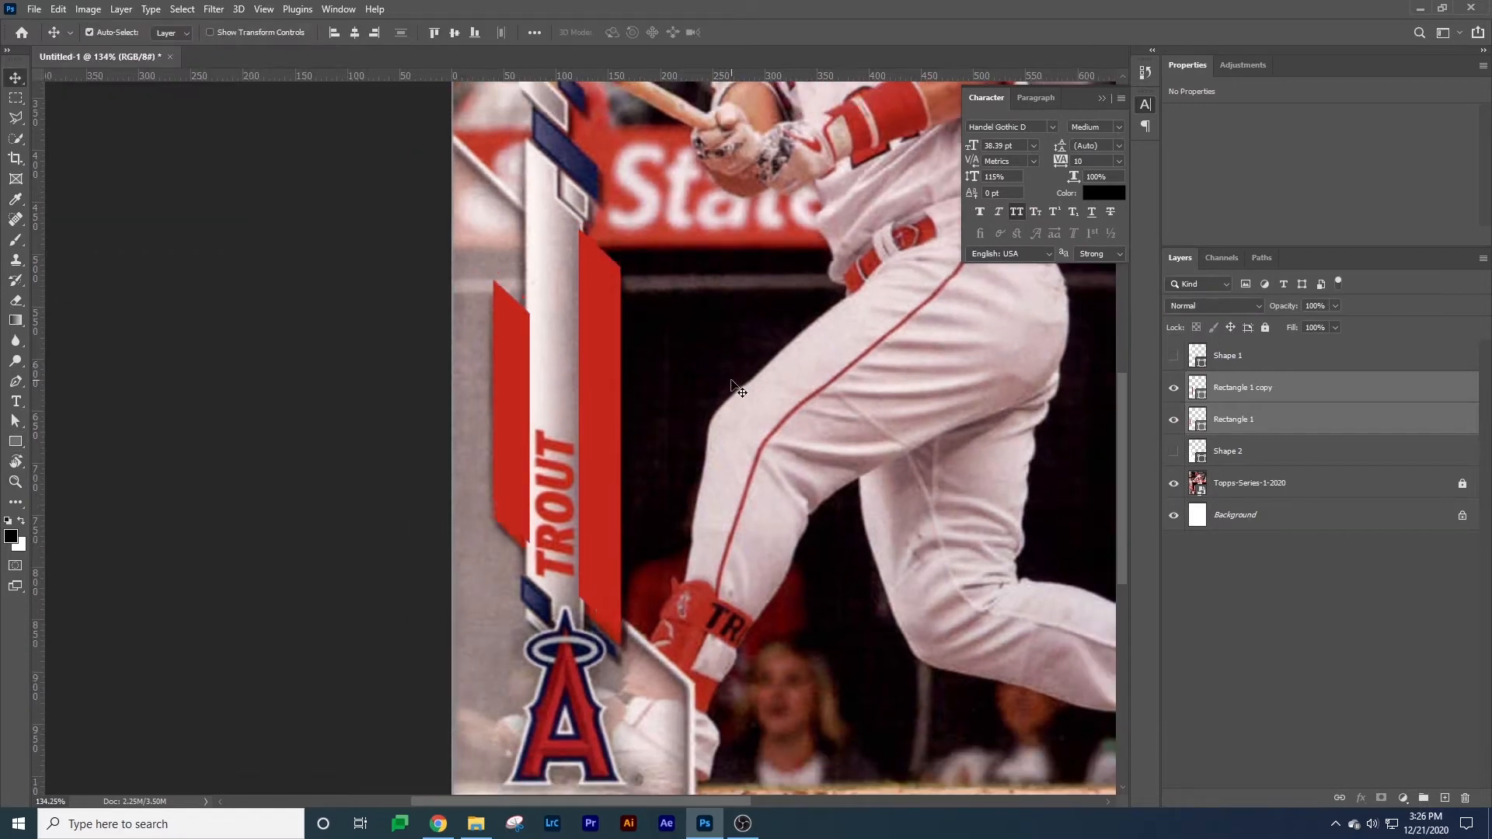
Rename the two panel layers red L and red R, and place red R below red L in the layer order.
{"action": "scroll", "coordinate": [777, 381], "scroll_direction": "down", "scroll_amount": 5}
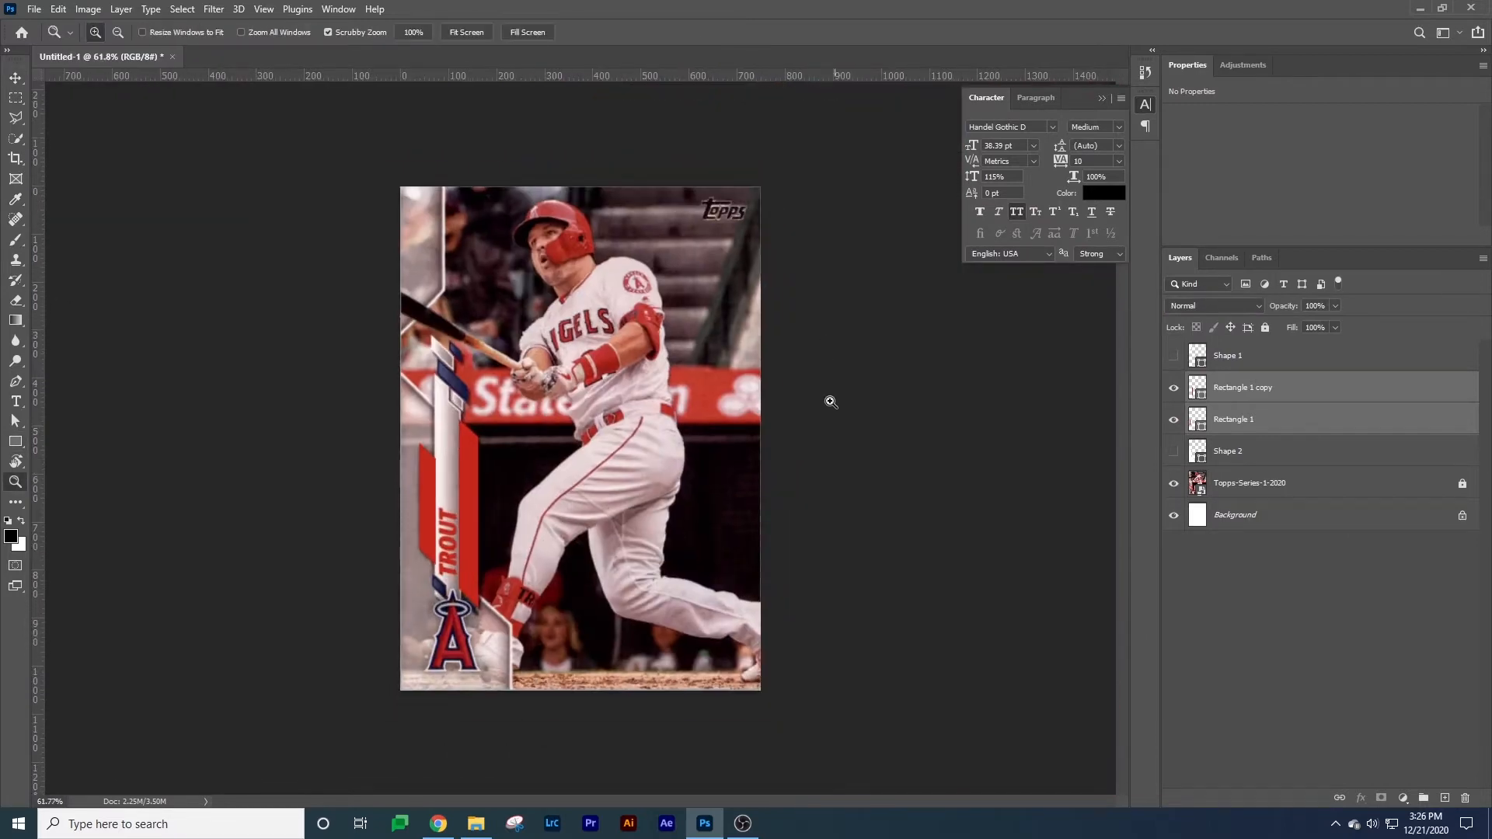
{"action": "left_click", "coordinate": [1228, 420]}
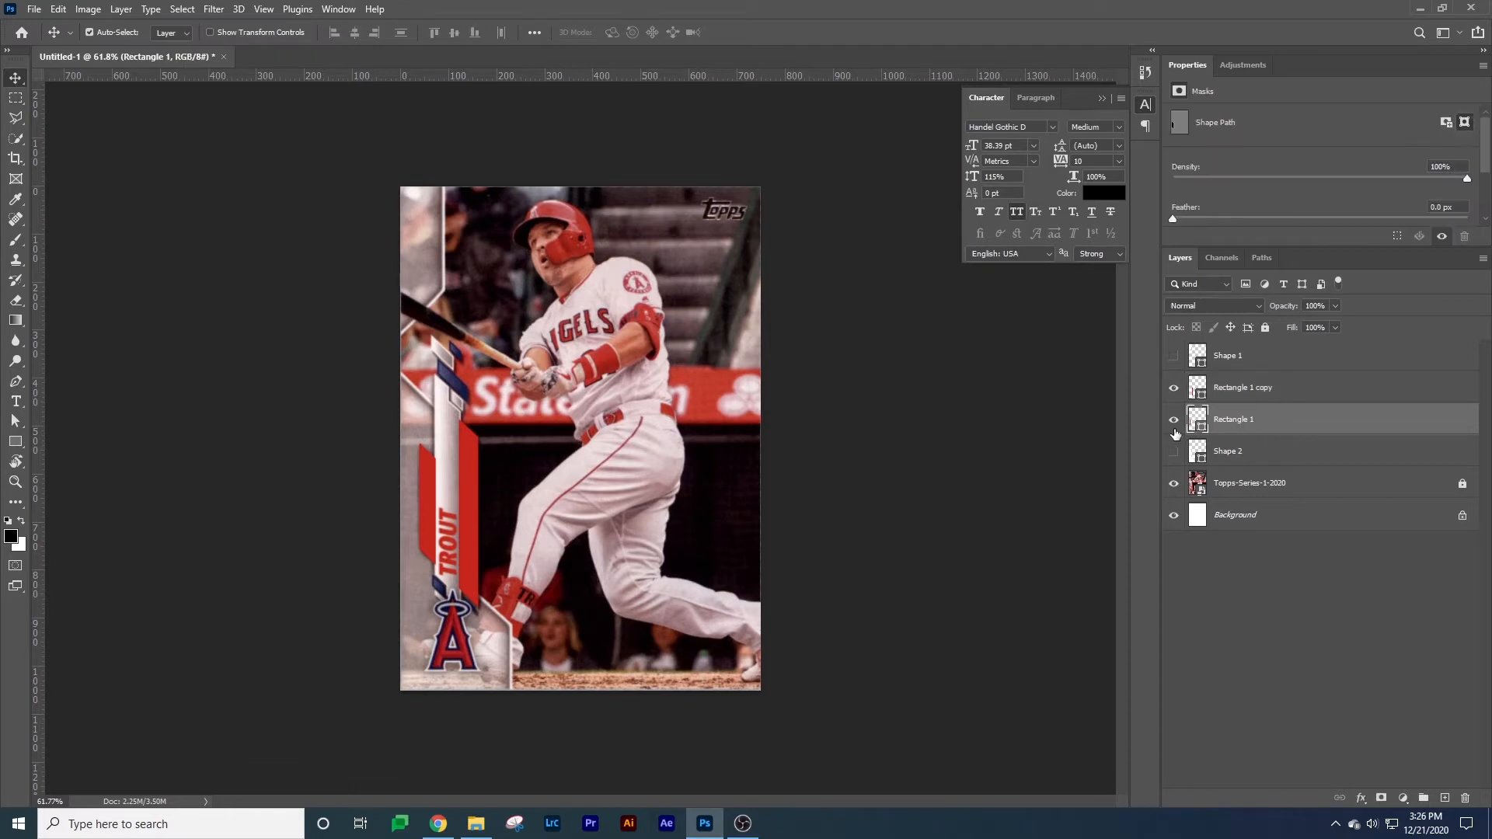
{"action": "double_click", "coordinate": [1228, 420]}
{"action": "key", "text": "BackSpace"}
{"action": "key", "text": "Return"}
{"action": "double_click", "coordinate": [1236, 388]}
{"action": "type", "text": "red R"}
{"action": "key", "text": "Return"}
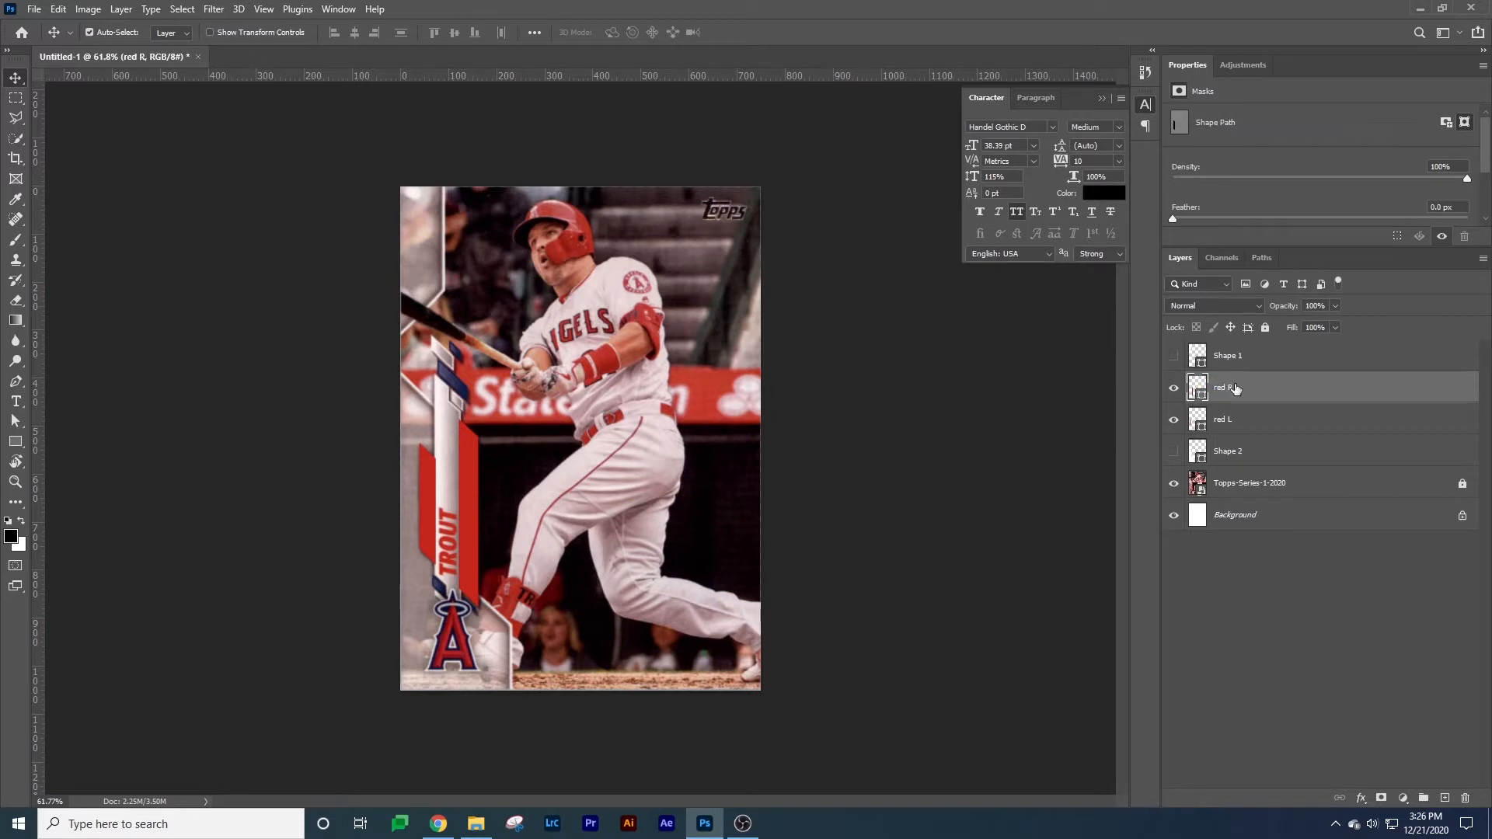
{"action": "left_click_drag", "start_coordinate": [1264, 406], "coordinate": [1247, 424]}
{"action": "left_click", "coordinate": [932, 477]}
Try to cover the central name bar with a repositioned copy of the red R panel, and discard the copy.
{"action": "key", "text": "ctrl+space"}
{"action": "left_click_drag", "start_coordinate": [432, 573], "coordinate": [457, 553]}
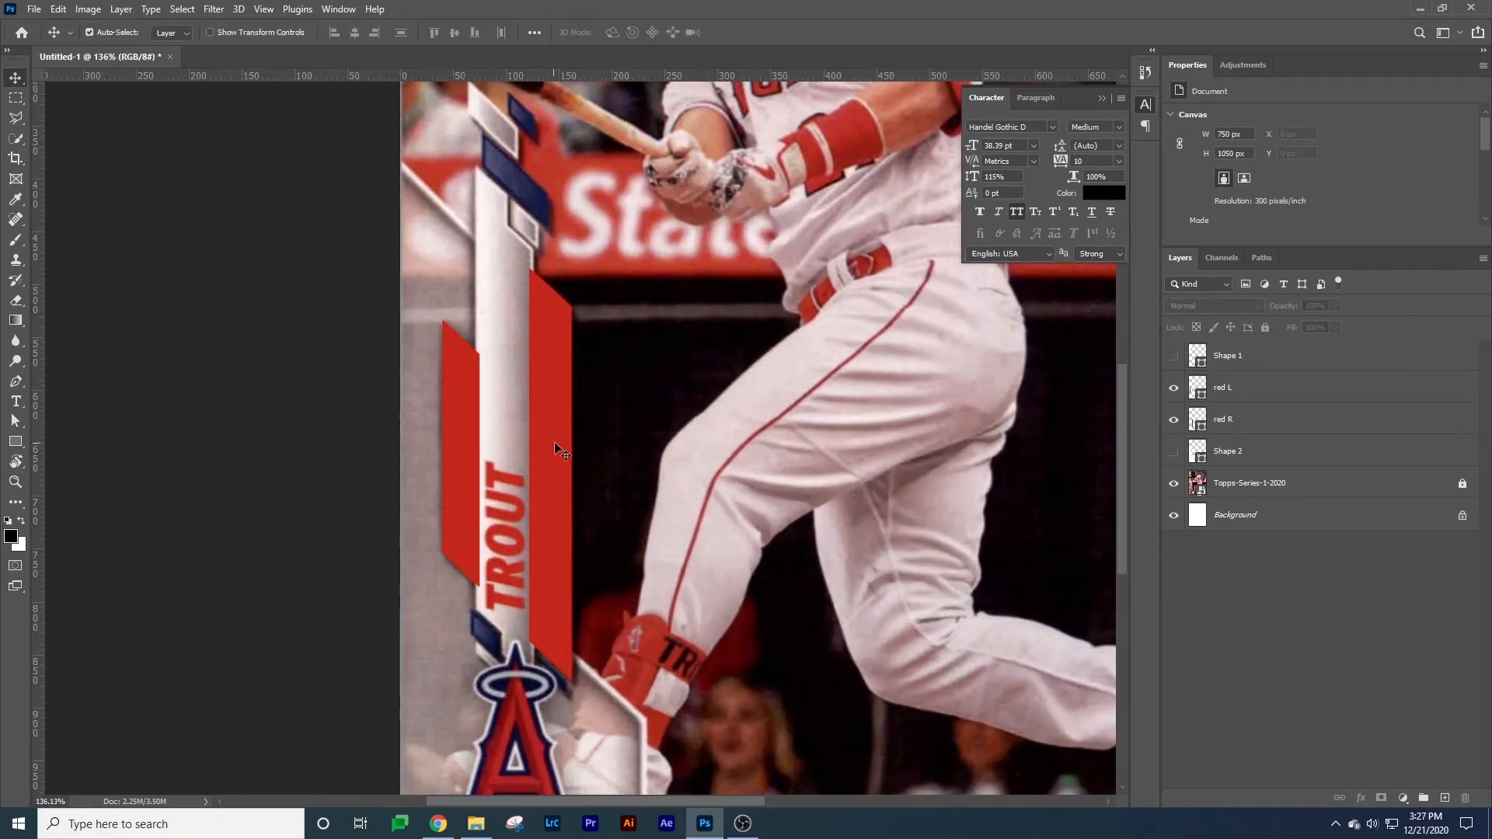
{"action": "left_click_drag", "start_coordinate": [558, 447], "coordinate": [512, 348]}
{"action": "key", "text": "Left"}
{"action": "key", "text": "Left"}
{"action": "key", "text": "Up"}
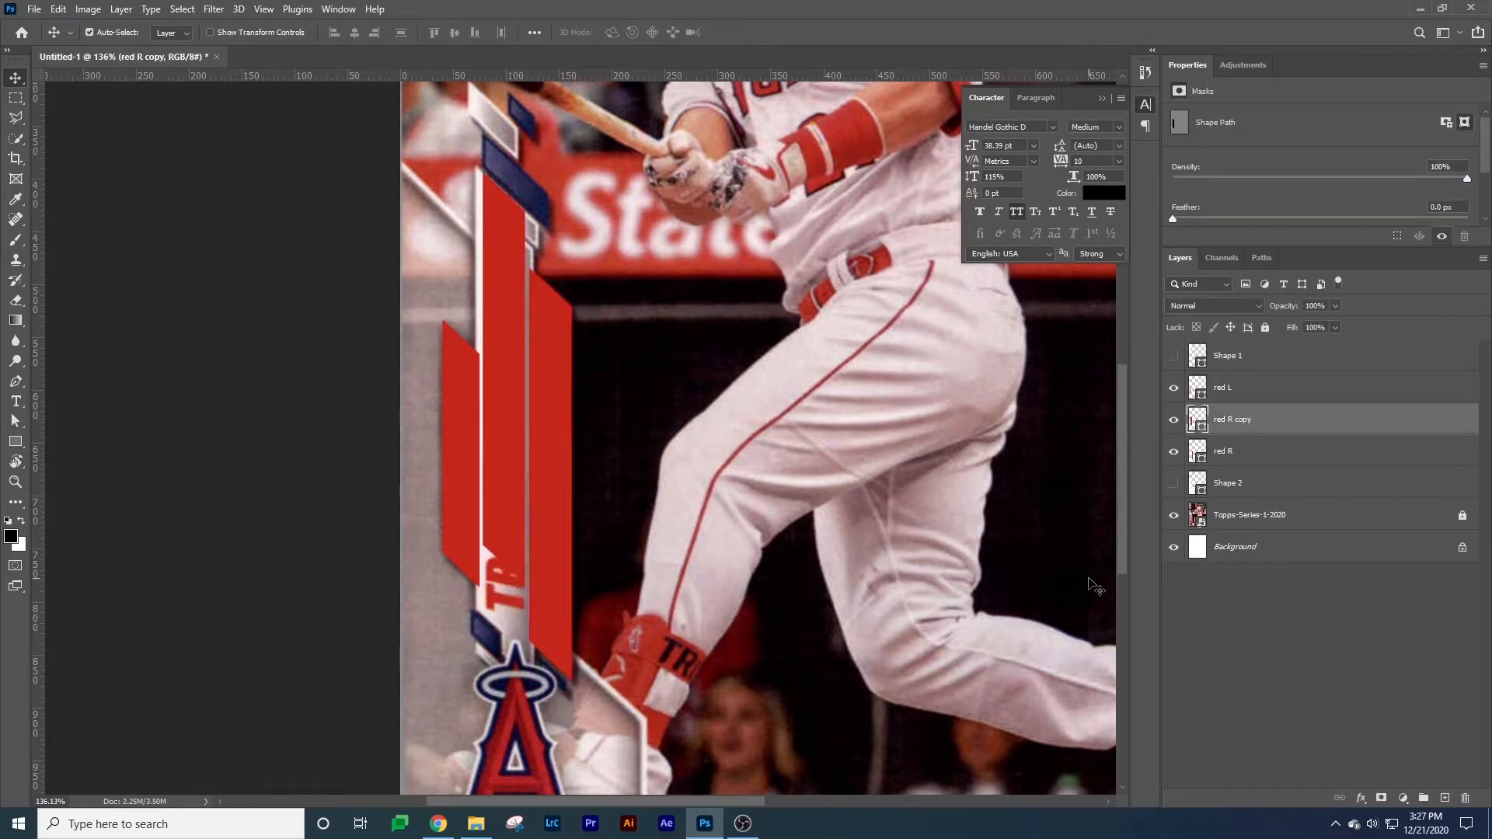
{"action": "key", "text": "Left"}
{"action": "key", "text": "Left"}
{"action": "key", "text": "Left"}
{"action": "key", "text": "Left"}
{"action": "key", "text": "Left"}
{"action": "key", "text": "Left"}
{"action": "key", "text": "Left"}
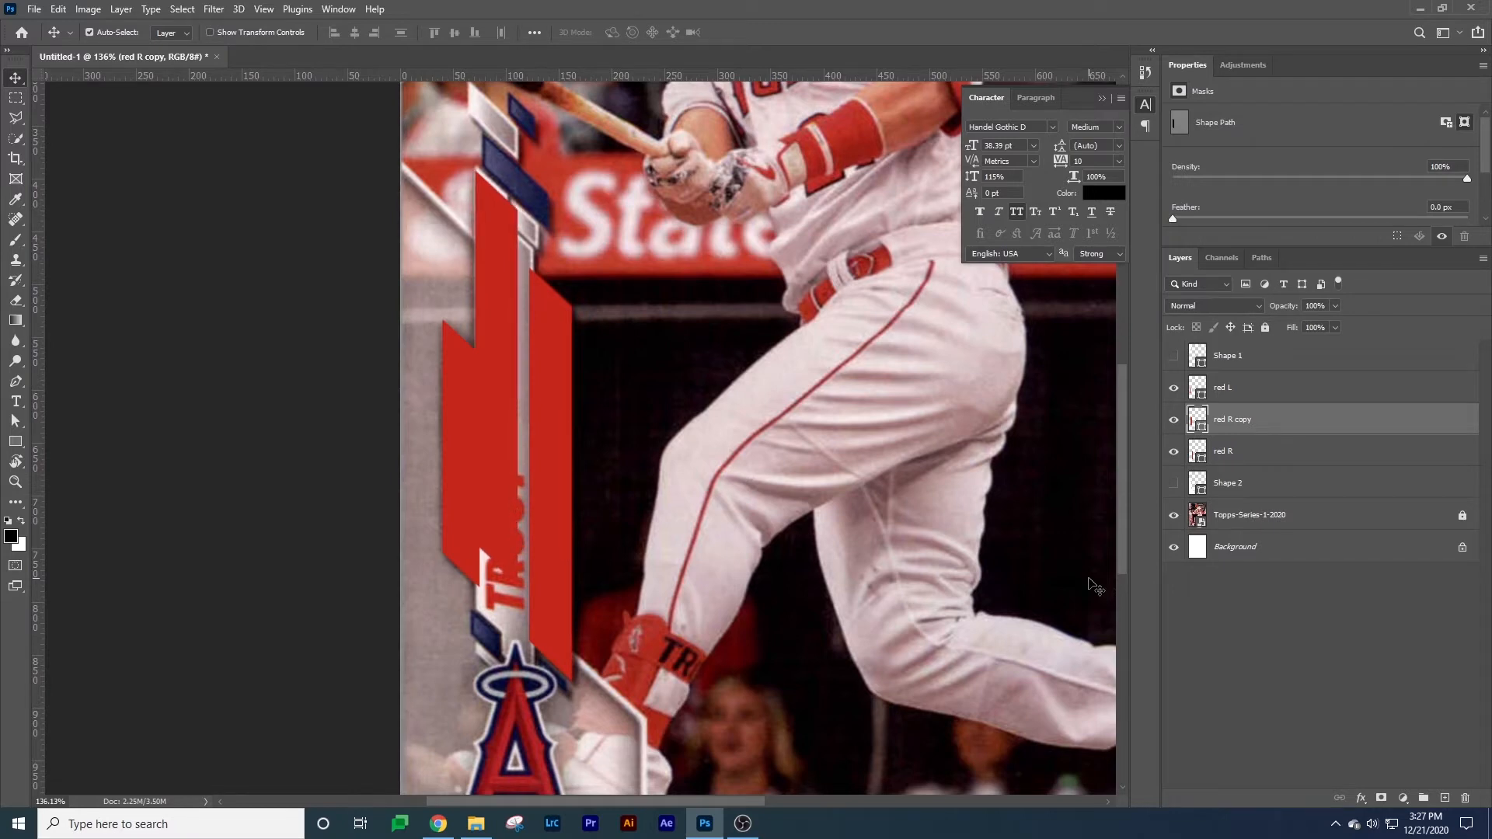
{"action": "key", "text": "shift+Right"}
{"action": "key", "text": "shift+Left"}
{"action": "key", "text": "ctrl+t"}
{"action": "key", "text": "shift+Down"}
{"action": "key", "text": "shift+Up"}
{"action": "key", "text": "shift+Up"}
{"action": "key", "text": "shift+Up"}
{"action": "key", "text": "shift+Up"}
{"action": "key", "text": "shift+Up"}
{"action": "key", "text": "Down"}
{"action": "key", "text": "Down"}
{"action": "key", "text": "Escape"}
{"action": "key", "text": "Delete"}
Duplicate the red L panel onto the upper white-bordered gray accent and shorten it by raising its lower anchor points.
{"action": "scroll", "coordinate": [709, 446], "scroll_direction": "up", "scroll_amount": 2}
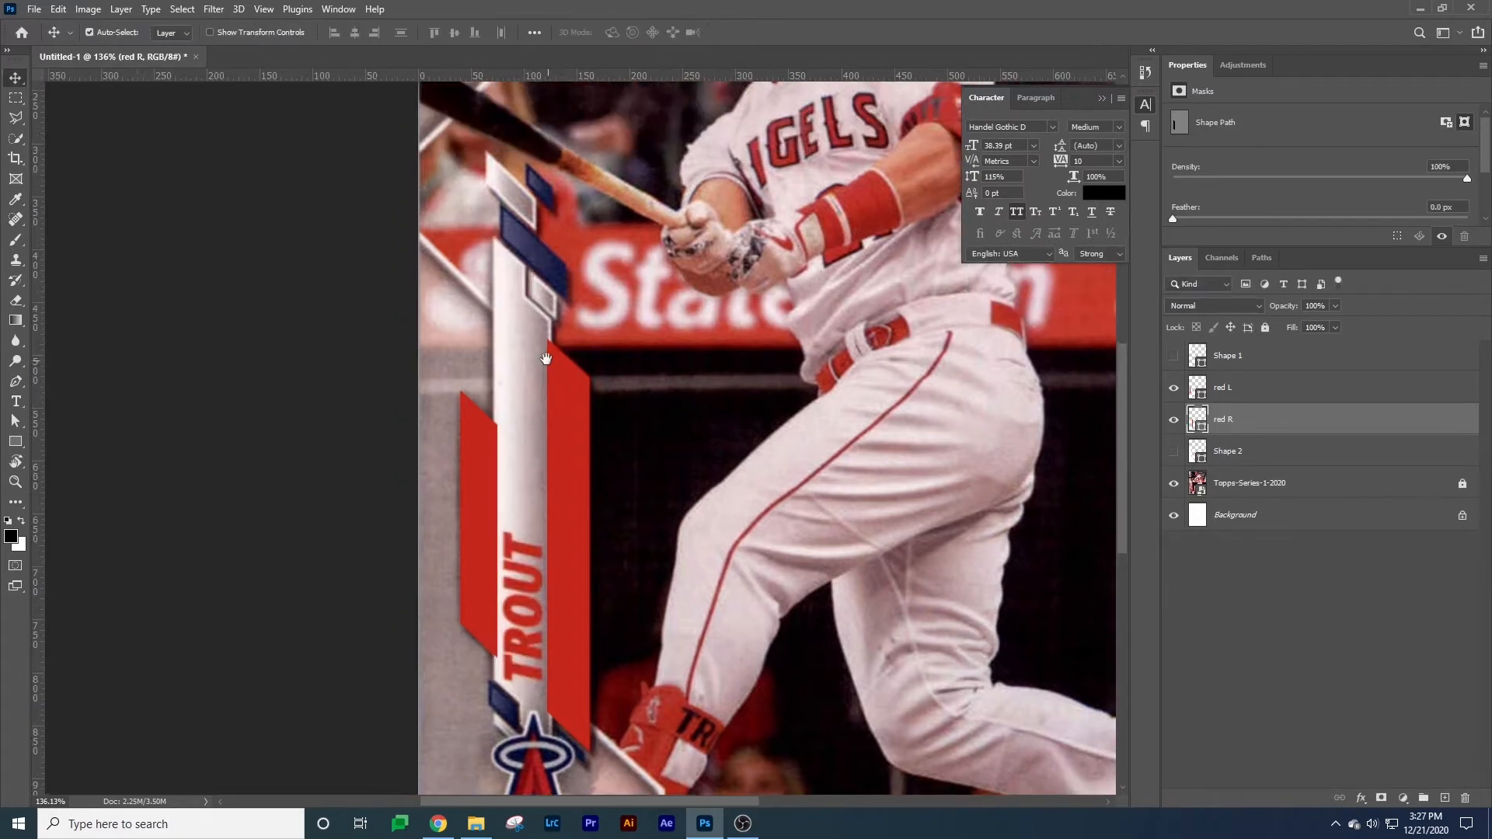
{"action": "left_click_drag", "start_coordinate": [469, 488], "coordinate": [497, 238]}
{"action": "key", "text": "a"}
{"action": "left_click_drag", "start_coordinate": [524, 422], "coordinate": [515, 185]}
Scale the red L copy to about 48 px wide and raise its lower edge by 8 px to fit the accent's outline.
{"action": "scroll", "coordinate": [515, 185], "scroll_direction": "up", "scroll_amount": 5}
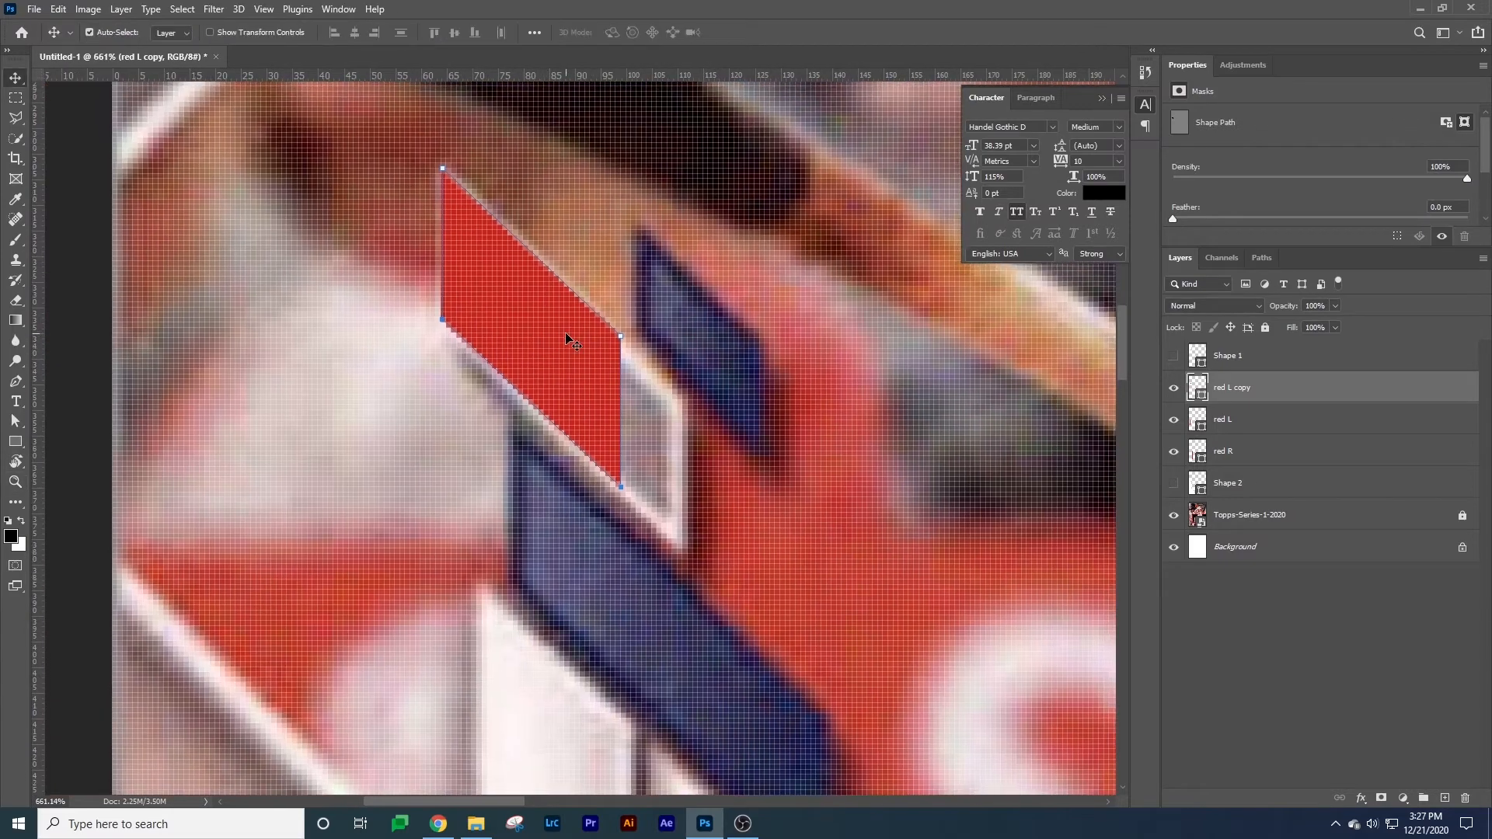
{"action": "key", "text": "ctrl+t"}
{"action": "left_click_drag", "start_coordinate": [622, 483], "coordinate": [731, 548]}
{"action": "key", "text": "Return"}
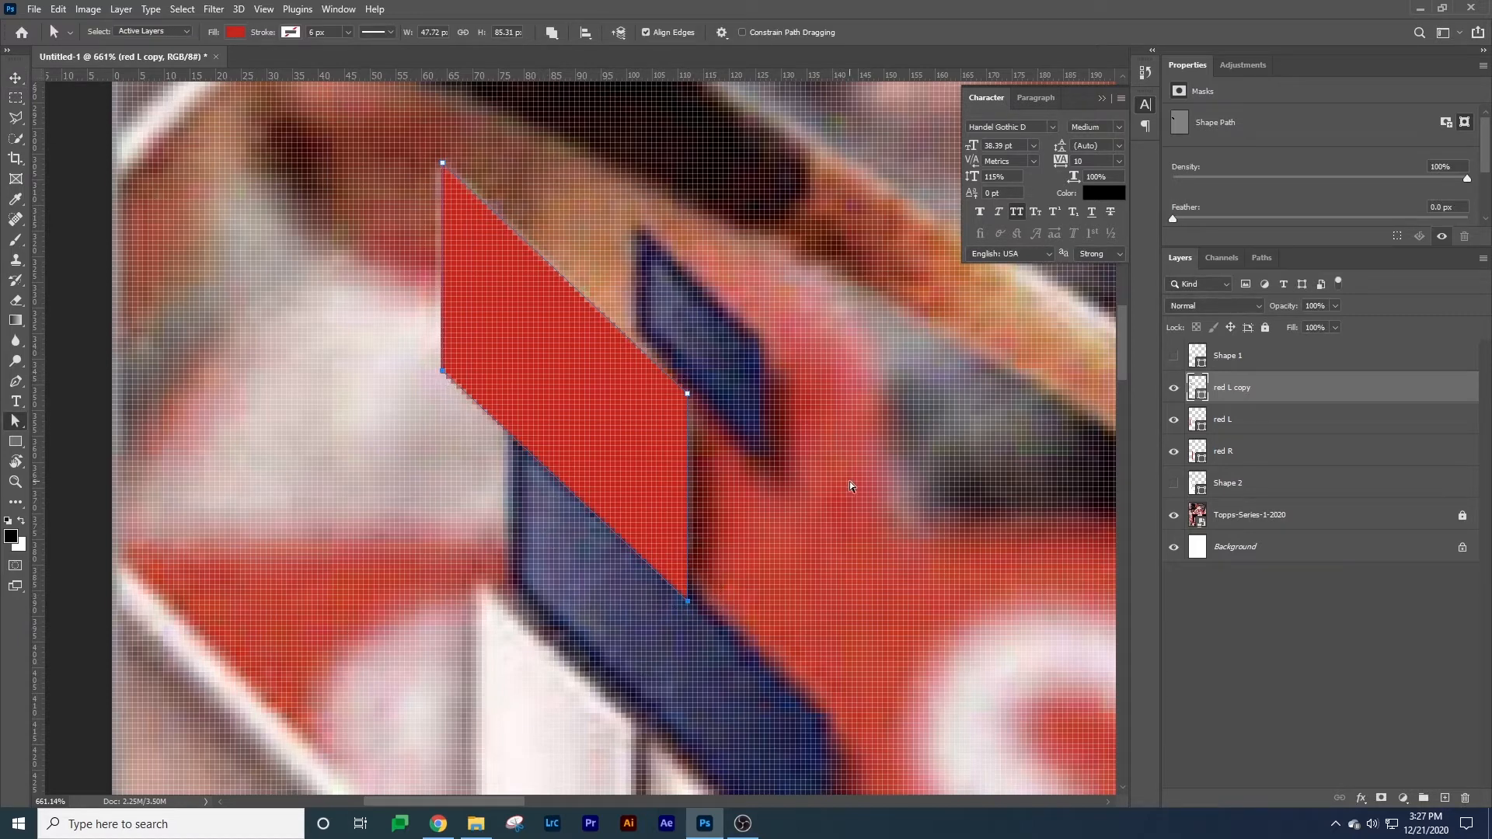
{"action": "key", "text": "shift+Up"}
{"action": "key", "text": "Down"}
{"action": "key", "text": "Down"}
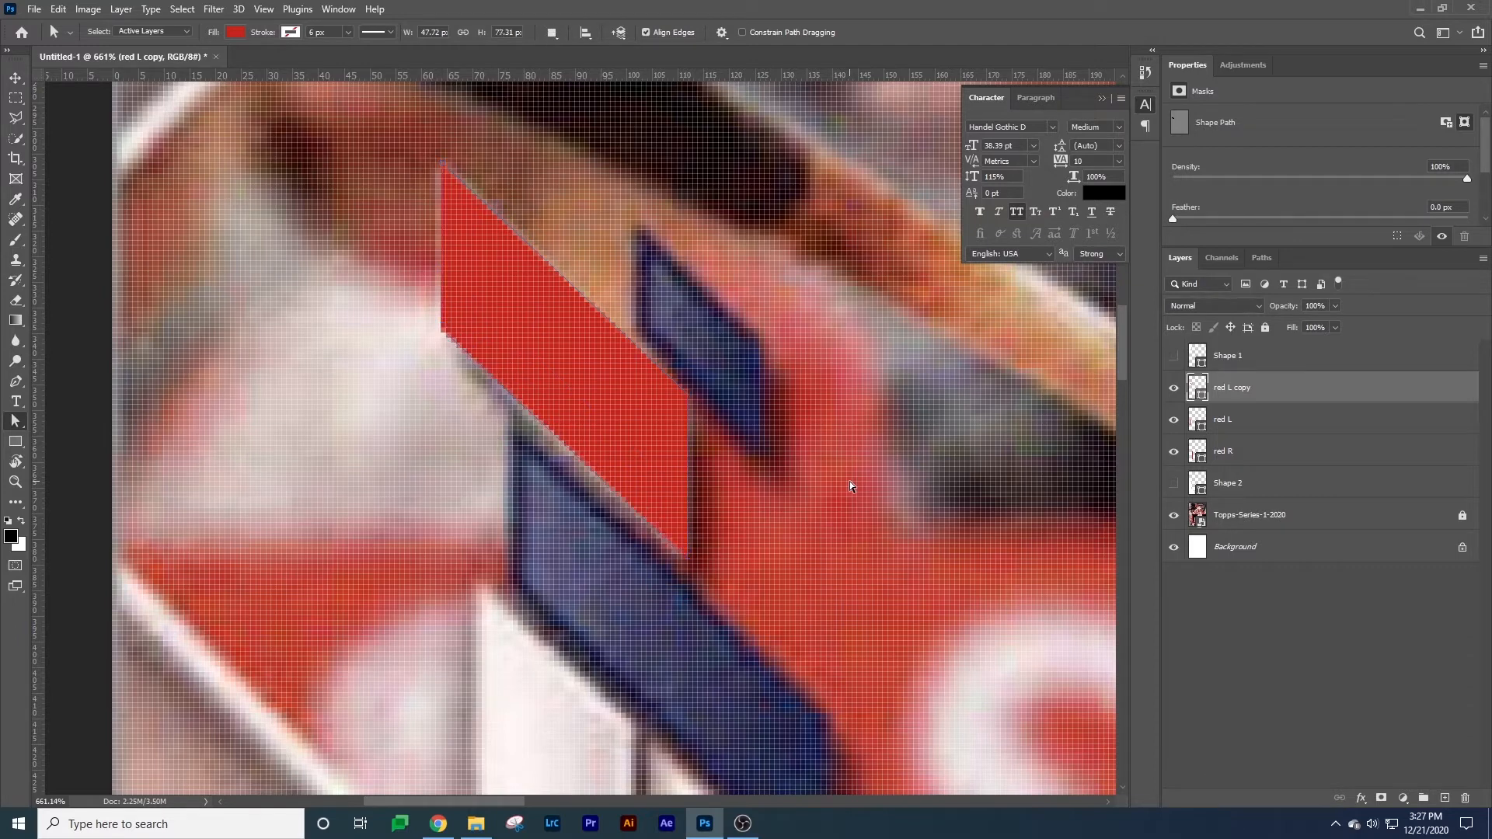
Give the red L copy accent a white stroke and set the stroke width to 4 px.
{"action": "key", "text": "u"}
{"action": "left_click", "coordinate": [228, 31]}
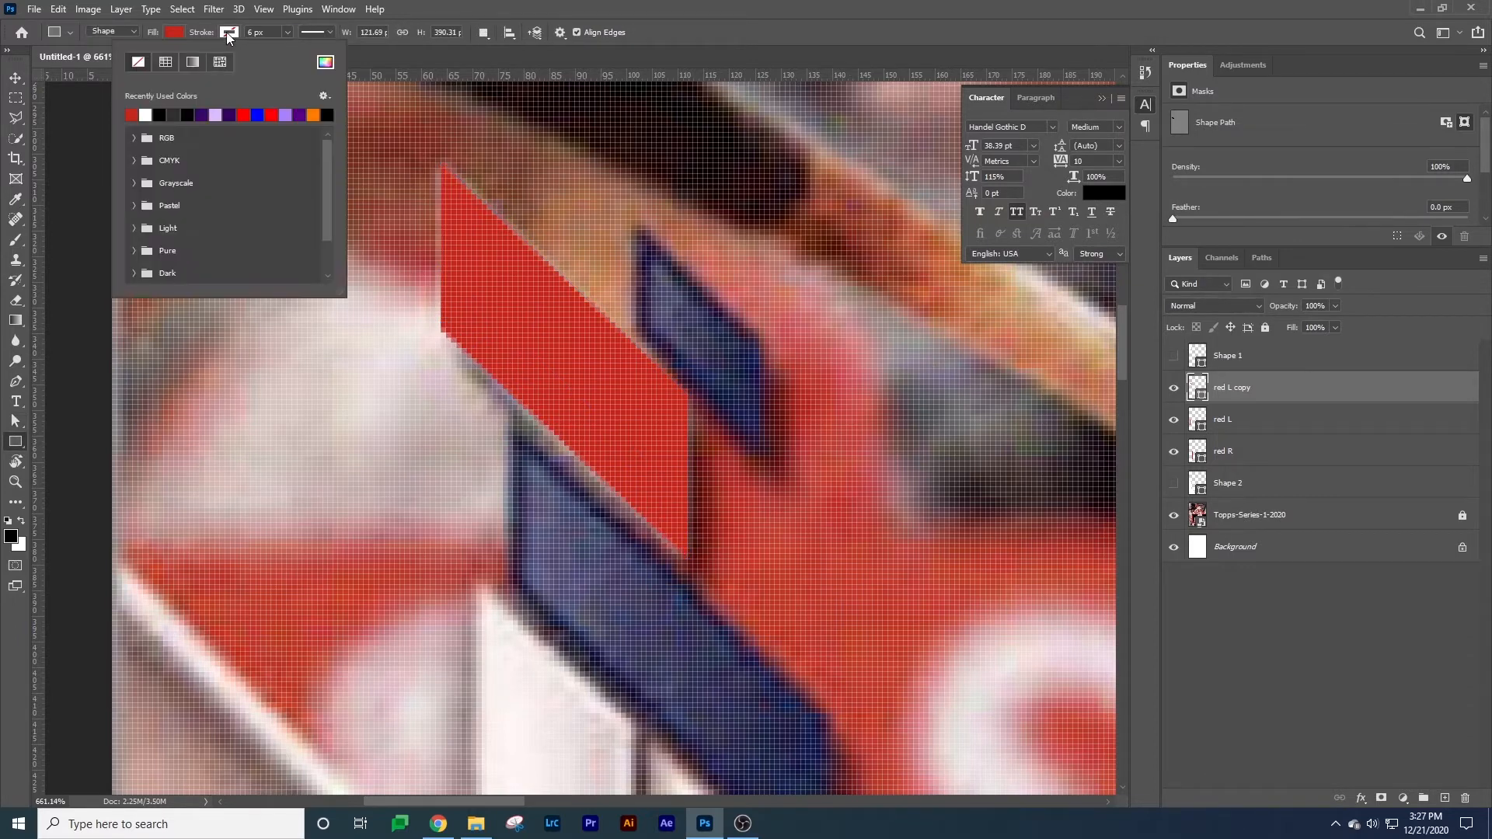
{"action": "left_click", "coordinate": [146, 114]}
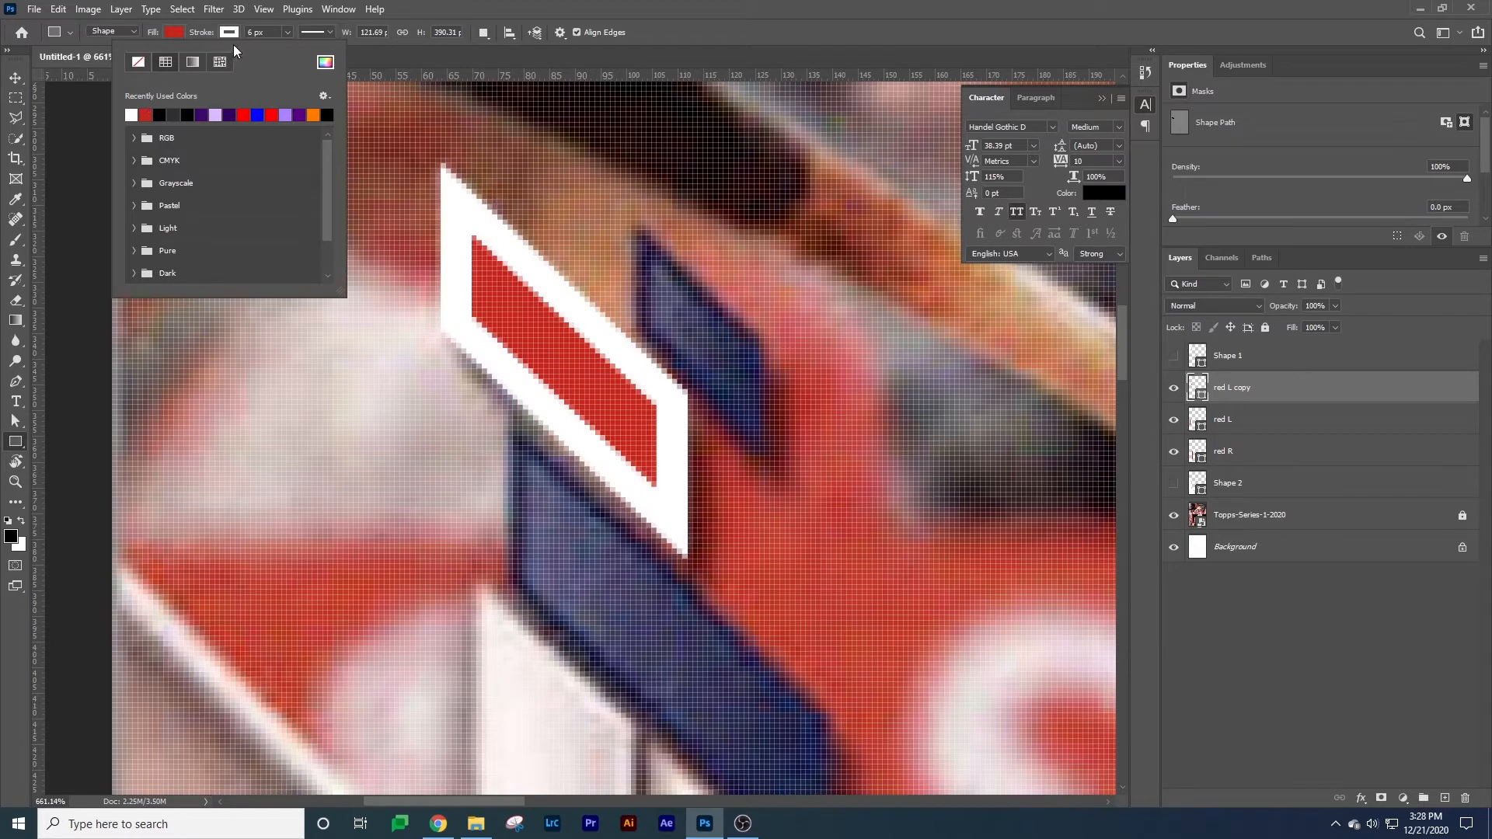
{"action": "left_click", "coordinate": [251, 32]}
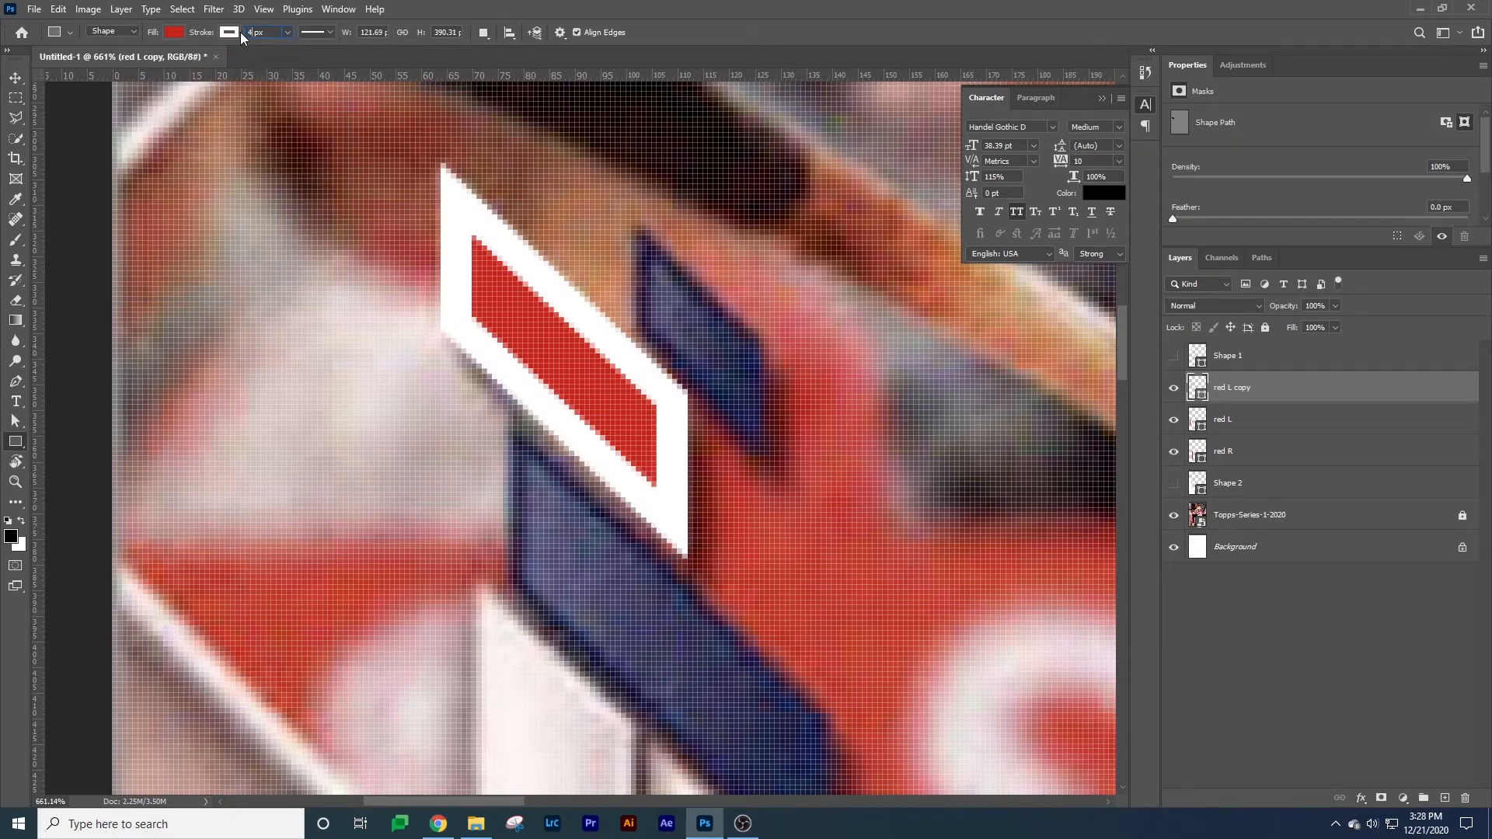
{"action": "type", "text": "4"}
{"action": "key", "text": "Return"}
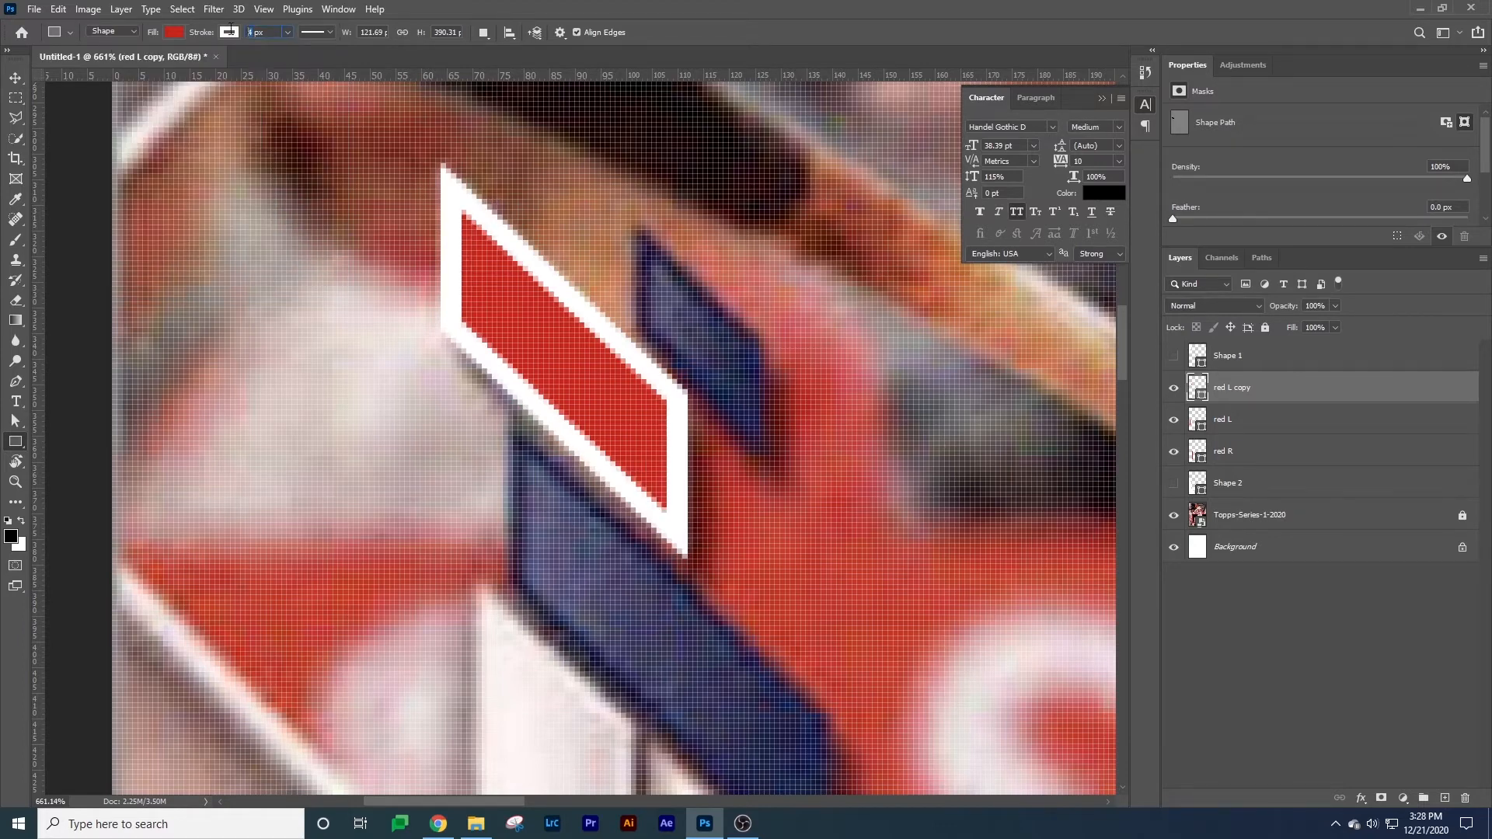
Thin the red L copy's white stroke to 2 px to match the reference accent's outline.
{"action": "key", "text": "z"}
{"action": "left_click_drag", "start_coordinate": [699, 401], "coordinate": [572, 401]}
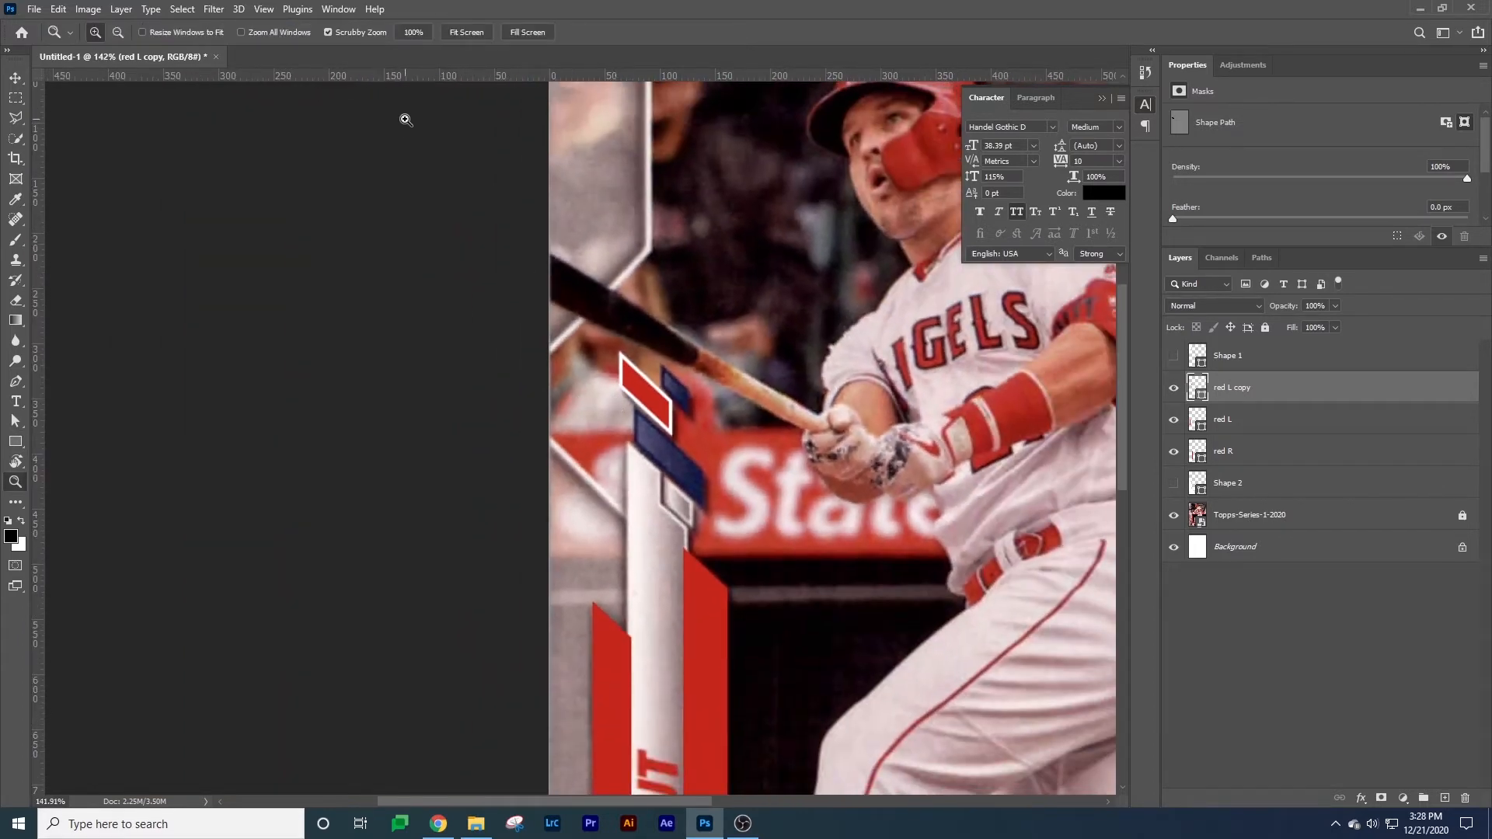
{"action": "key", "text": "u"}
{"action": "left_click", "coordinate": [255, 31]}
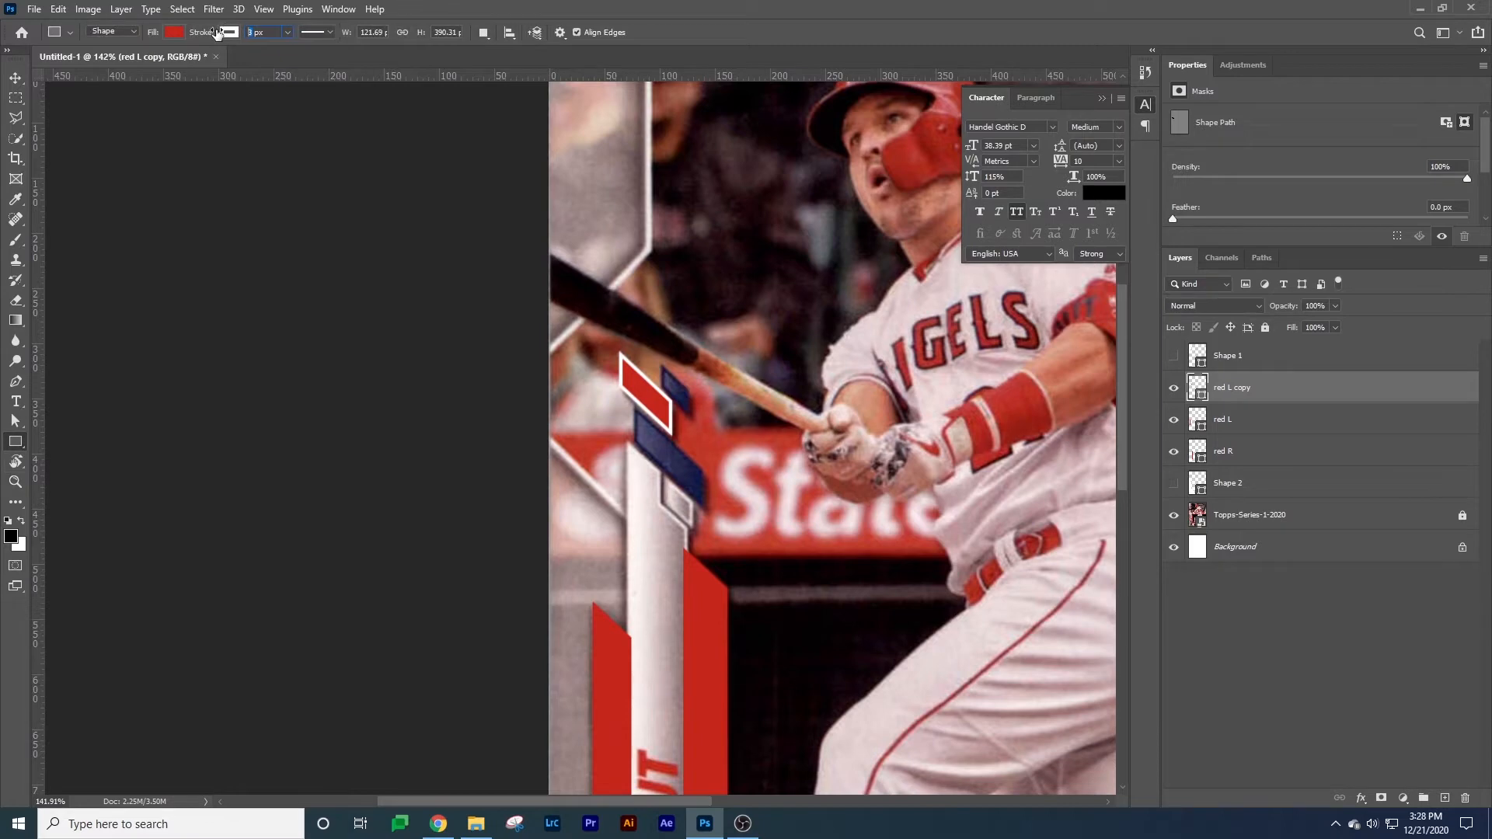
{"action": "key", "text": "z"}
{"action": "left_click_drag", "start_coordinate": [684, 404], "coordinate": [719, 463]}
{"action": "key", "text": "v"}
{"action": "key", "text": "ctrl+z"}
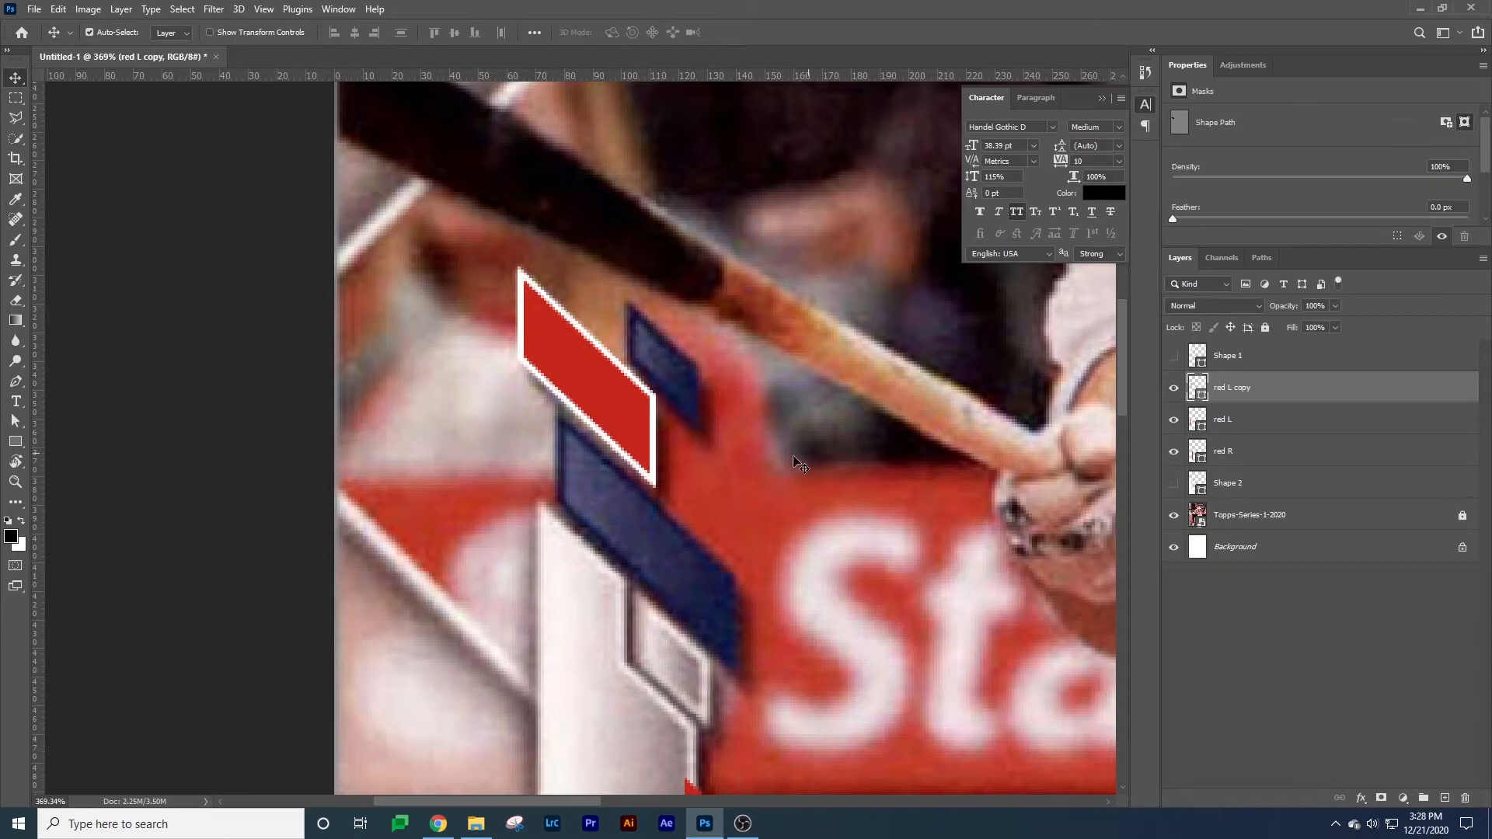
{"action": "left_click_drag", "start_coordinate": [841, 472], "coordinate": [801, 442]}
{"action": "left_click_drag", "start_coordinate": [573, 369], "coordinate": [618, 509]}
{"action": "key", "text": "ctrl+z"}
Rename the red L copy layer as small silver.
{"action": "double_click", "coordinate": [1243, 387]}
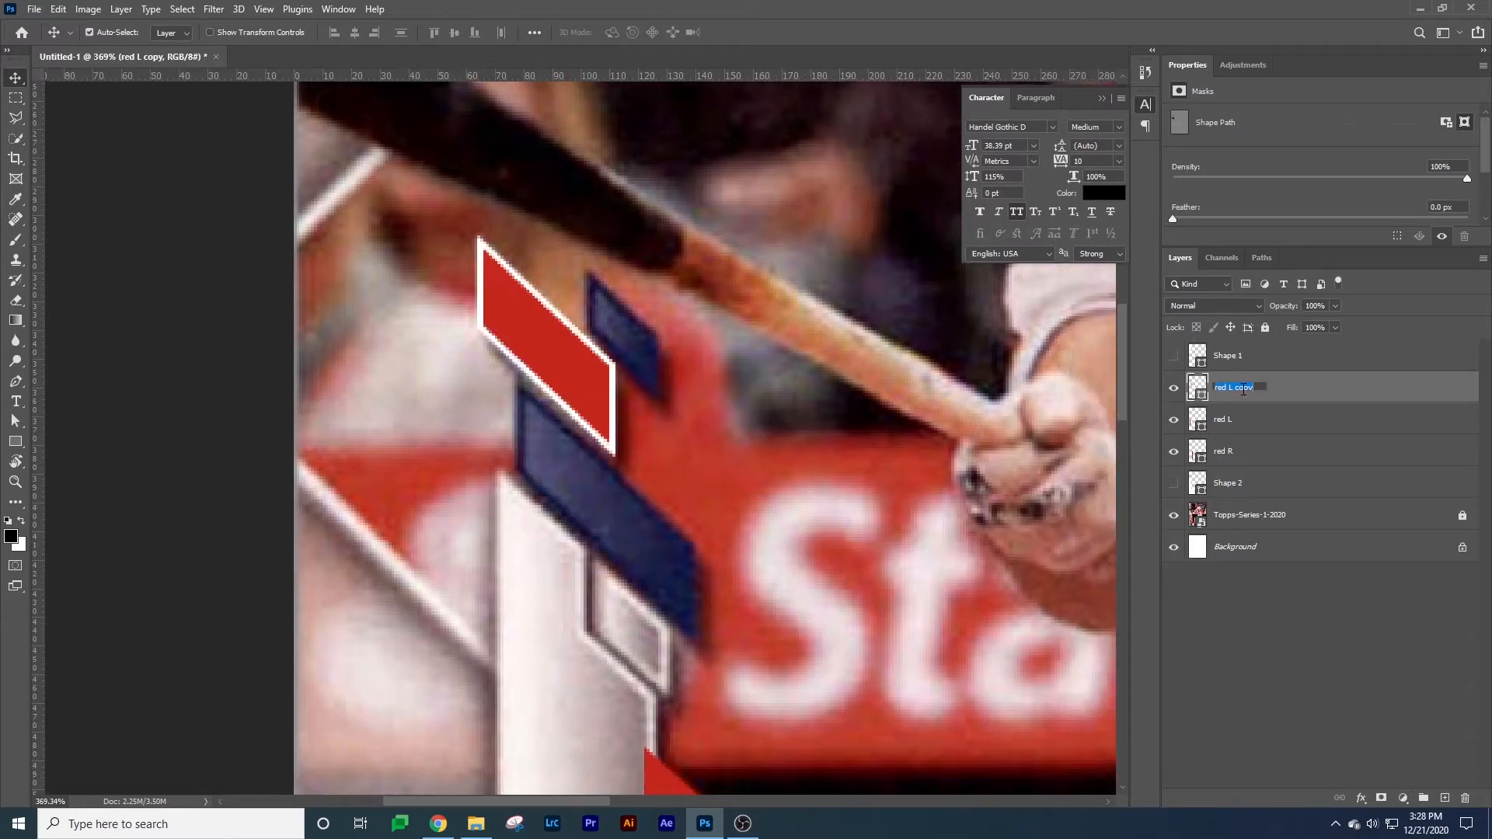
{"action": "type", "text": "s"}
{"action": "key", "text": "Return"}
Duplicate small silver and align the copy's upper corner with that of the small navy accent near the bat.
{"action": "key", "text": "ctrl+j"}
{"action": "key", "text": "shift+Right"}
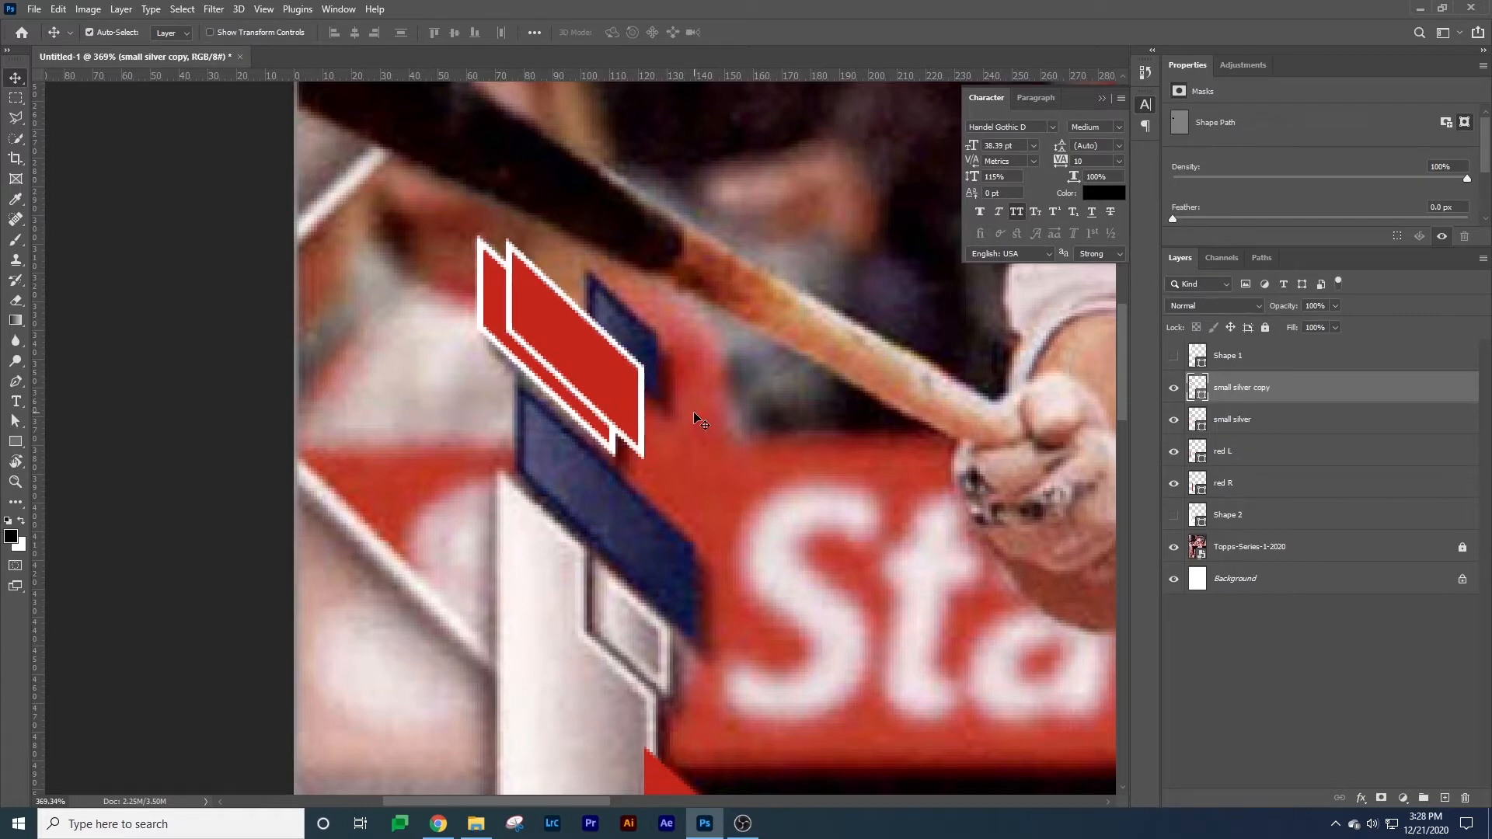
{"action": "key", "text": "shift+Right"}
{"action": "key", "text": "shift+Right"}
{"action": "key", "text": "shift+Down"}
{"action": "key", "text": "shift+Right"}
{"action": "key", "text": "Down"}
{"action": "key", "text": "Down"}
{"action": "key", "text": "Down"}
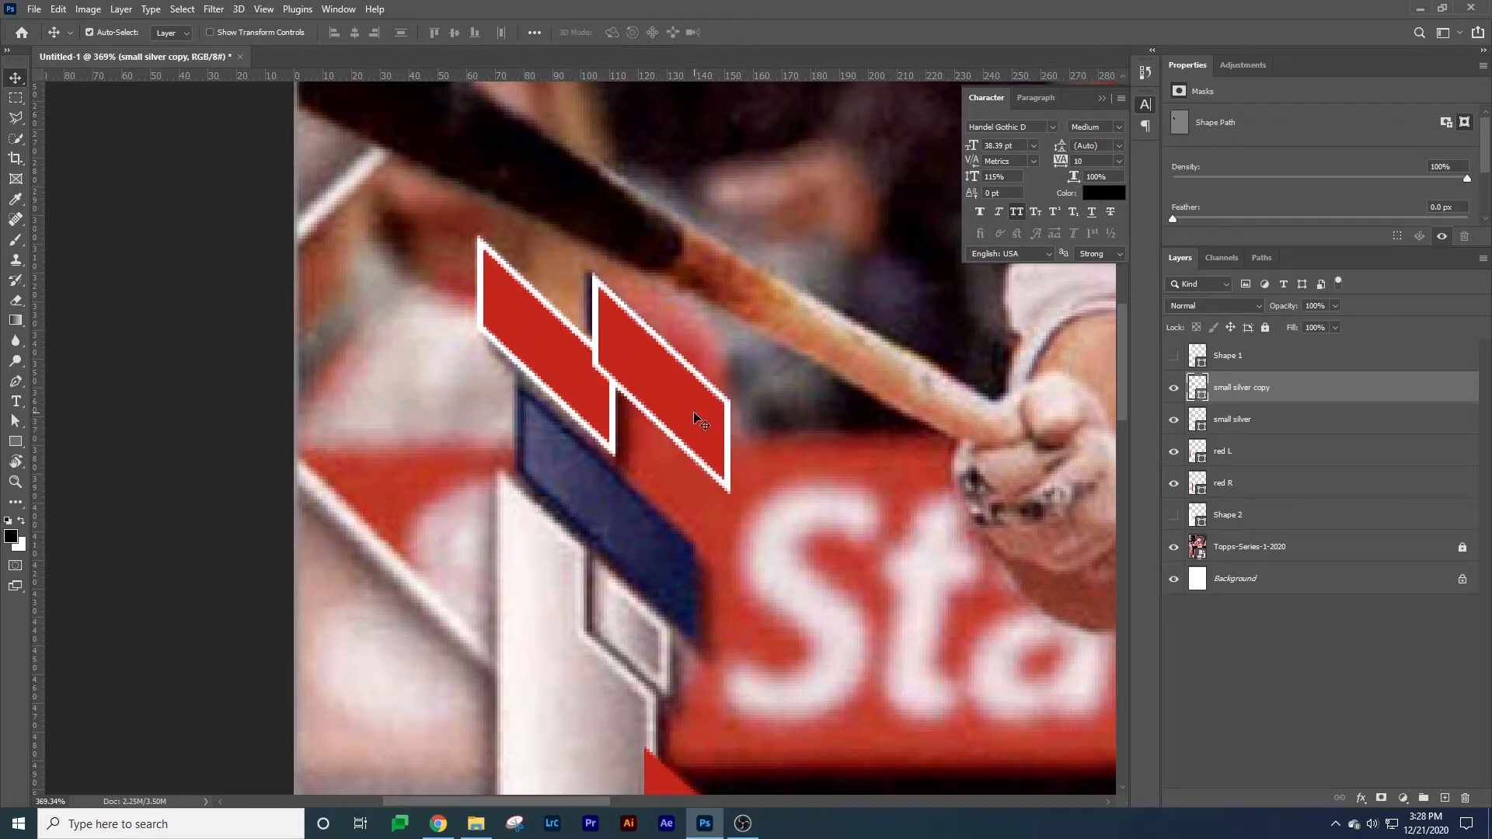
{"action": "key", "text": "Left"}
{"action": "key", "text": "Left"}
{"action": "key", "text": "Left"}
{"action": "key", "text": "Up"}
{"action": "key", "text": "Up"}
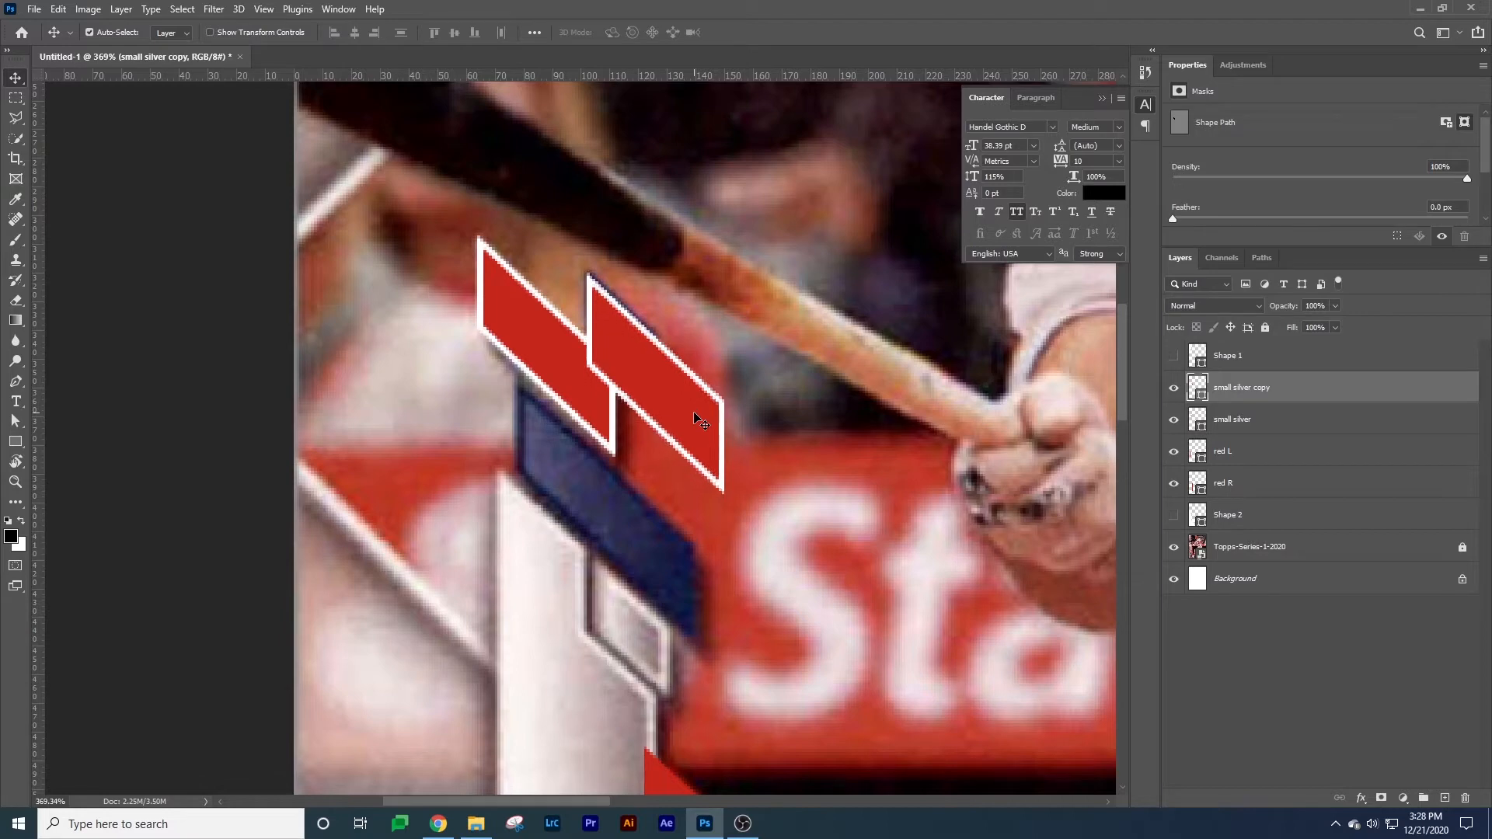
Scale the small silver copy to about 52% width and 53% height to fit the small navy accent.
{"action": "key", "text": "ctrl+t"}
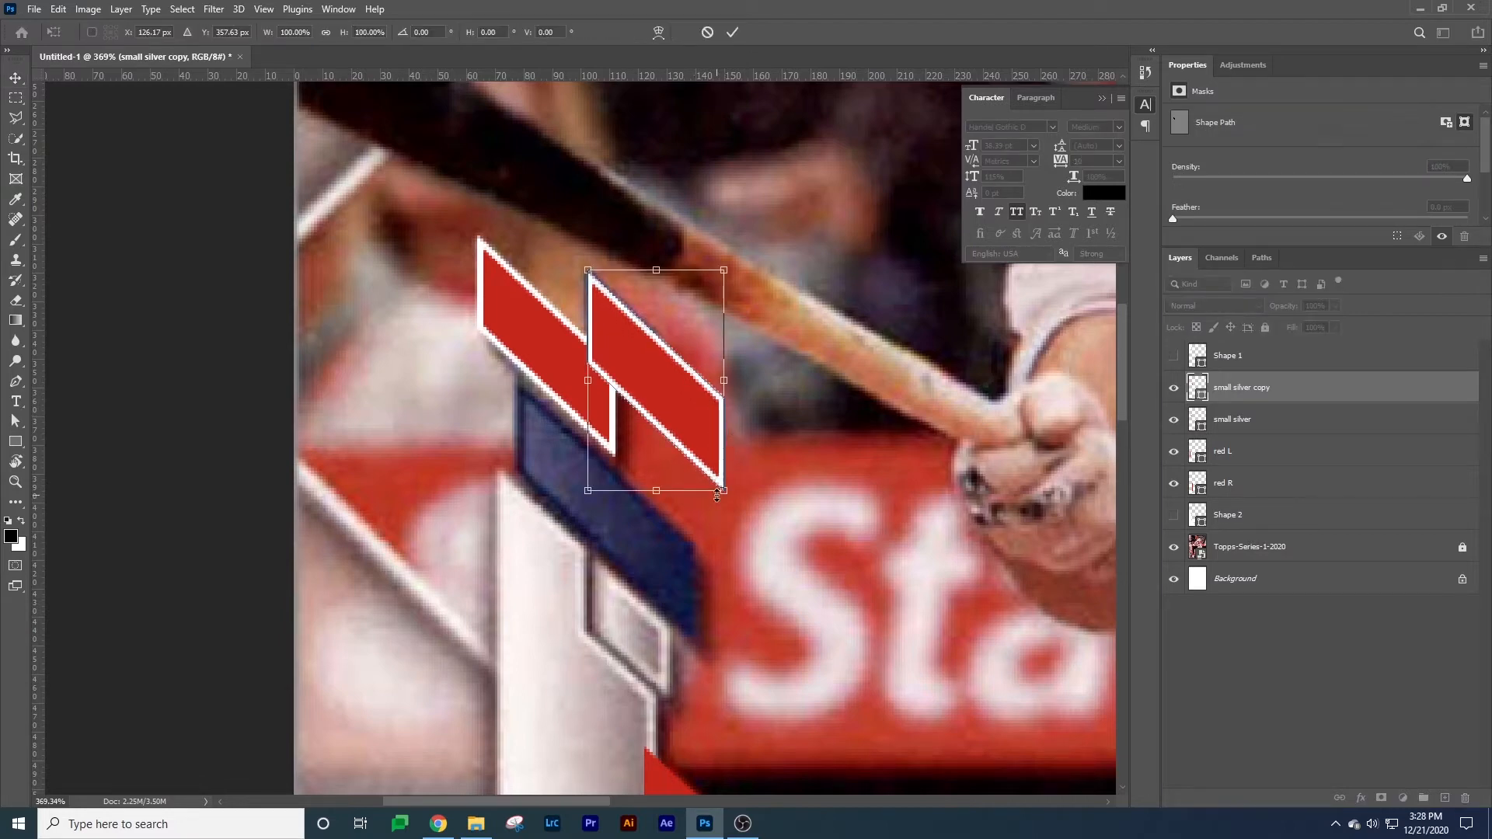
{"action": "left_click_drag", "start_coordinate": [722, 491], "coordinate": [687, 412]}
{"action": "key", "text": "ctrl+z"}
{"action": "key", "text": "ctrl+z"}
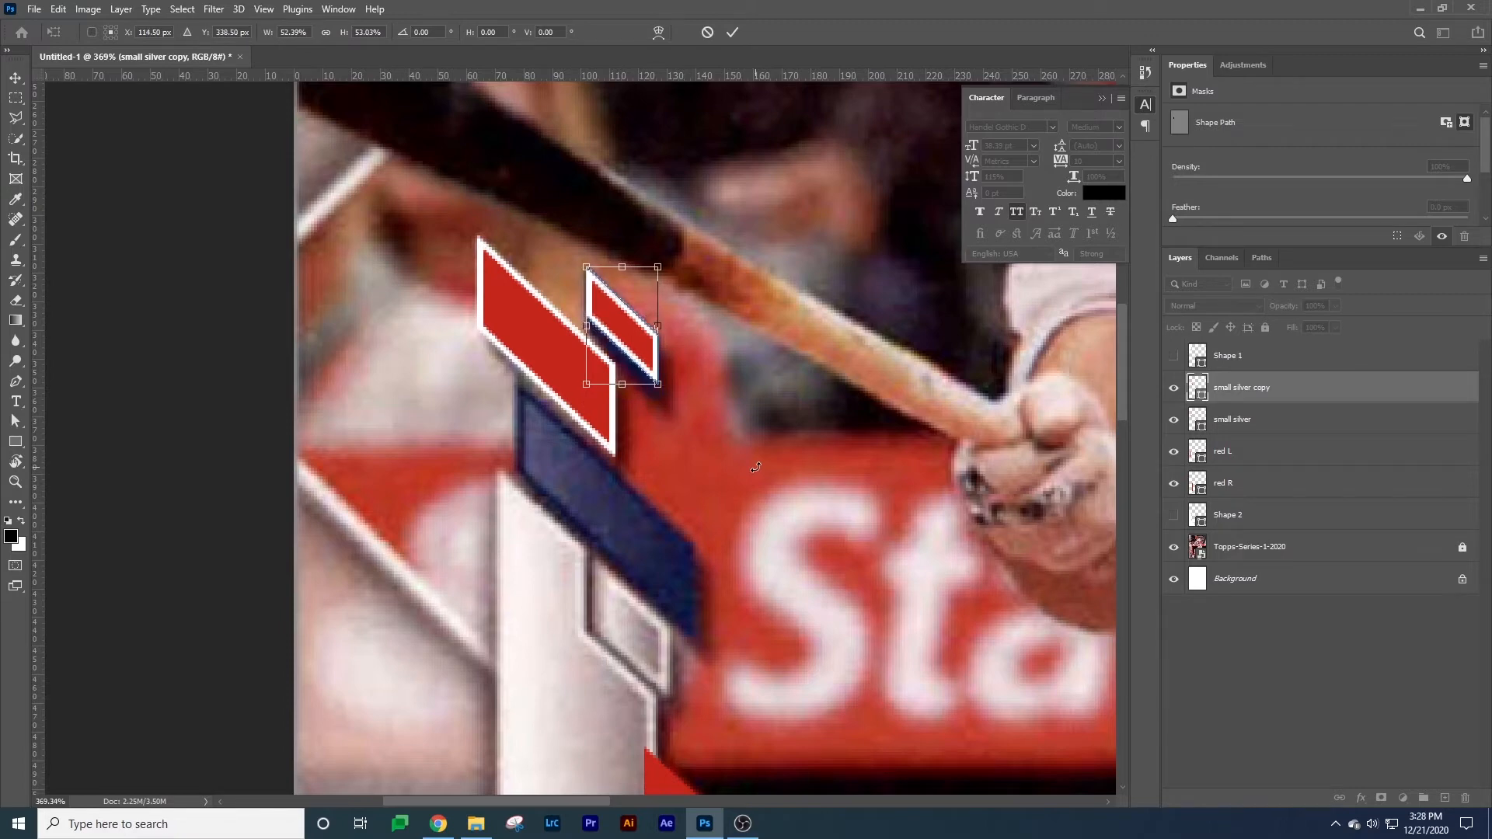
{"action": "key", "text": "Return"}
Lower the bottom edge of the small silver copy by 4 px to match the navy accent's height.
{"action": "key", "text": "a"}
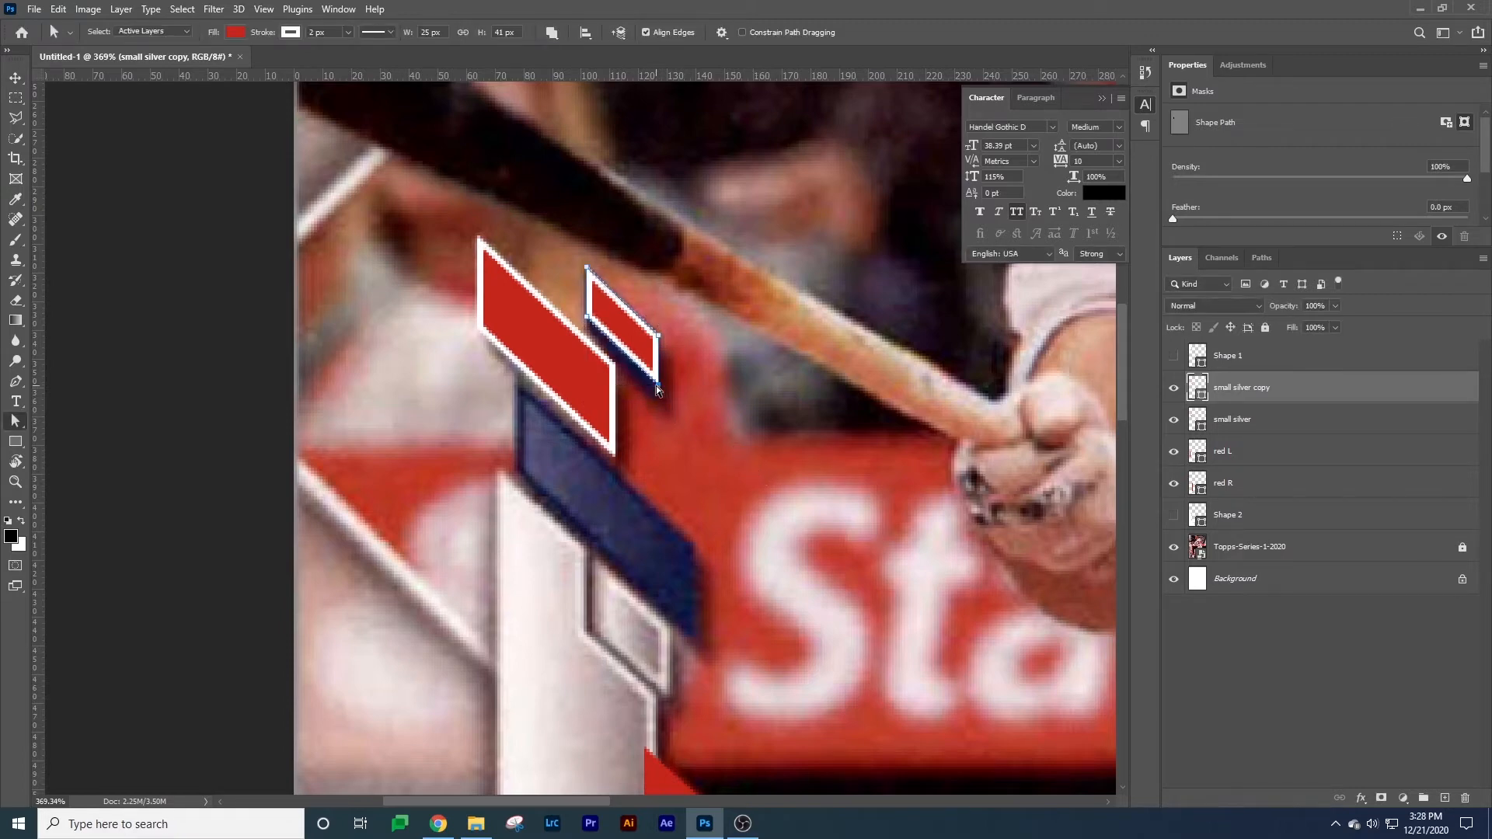
{"action": "key", "text": "Down"}
{"action": "key", "text": "Down"}
{"action": "key", "text": "Down"}
{"action": "key", "text": "Down"}
{"action": "key", "text": "Escape"}
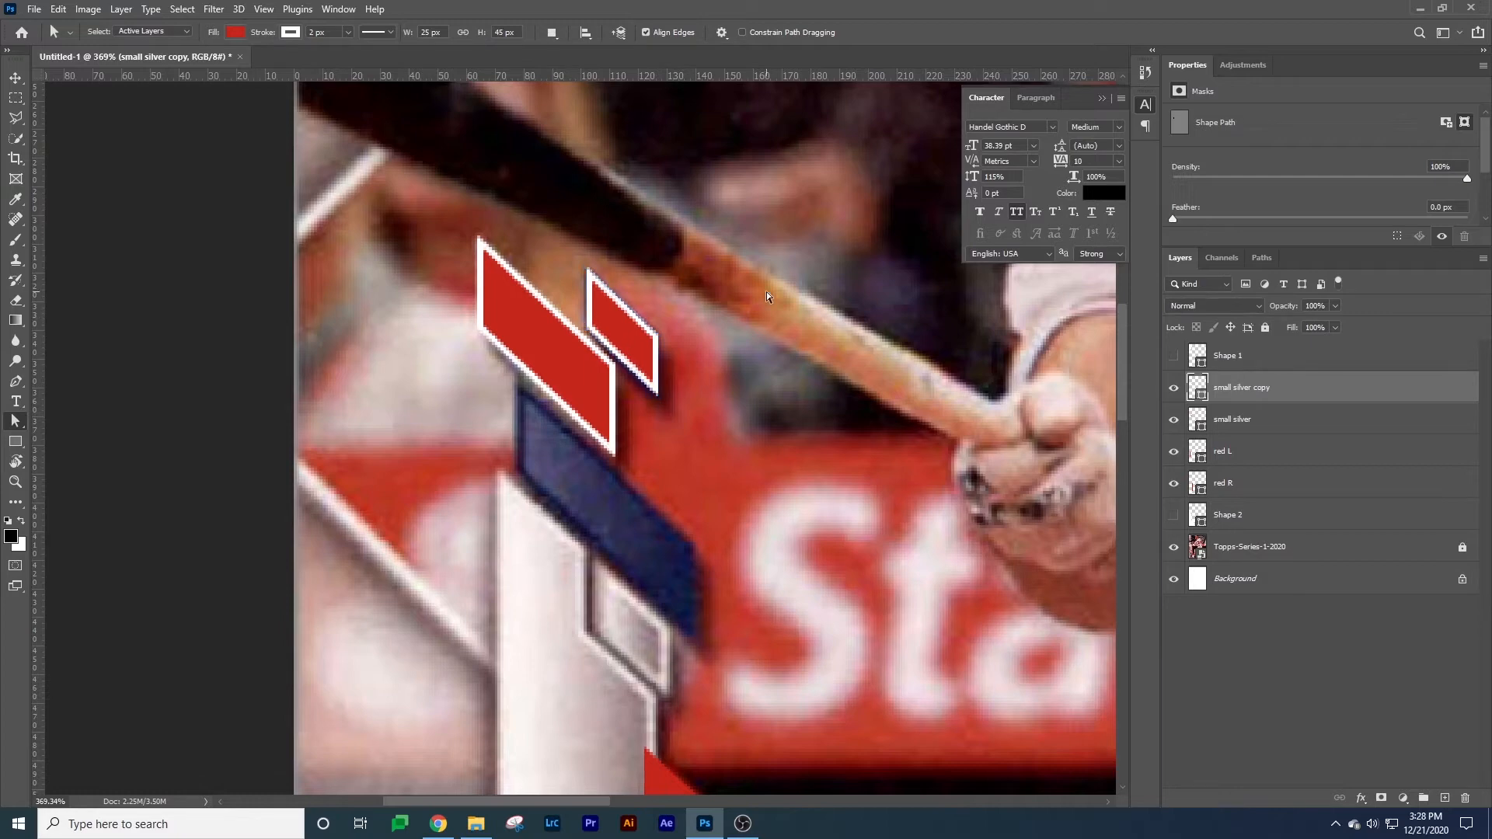
{"action": "key", "text": "v"}
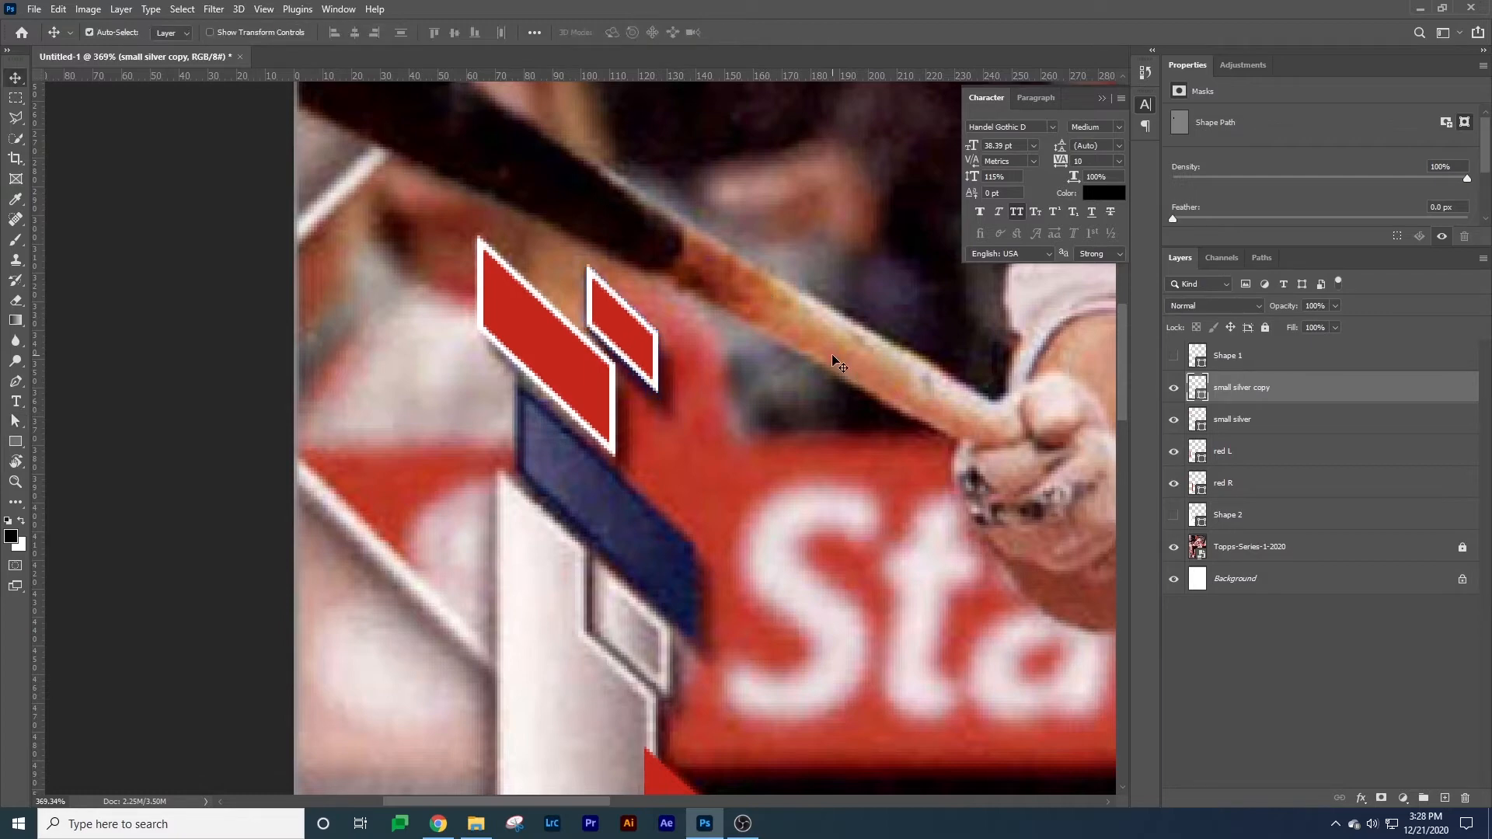
{"action": "key", "text": "ctrl+z"}
{"action": "key", "text": "ctrl+shift+z"}
{"action": "key", "text": "ctrl+z"}
{"action": "key", "text": "ctrl+shift+z"}
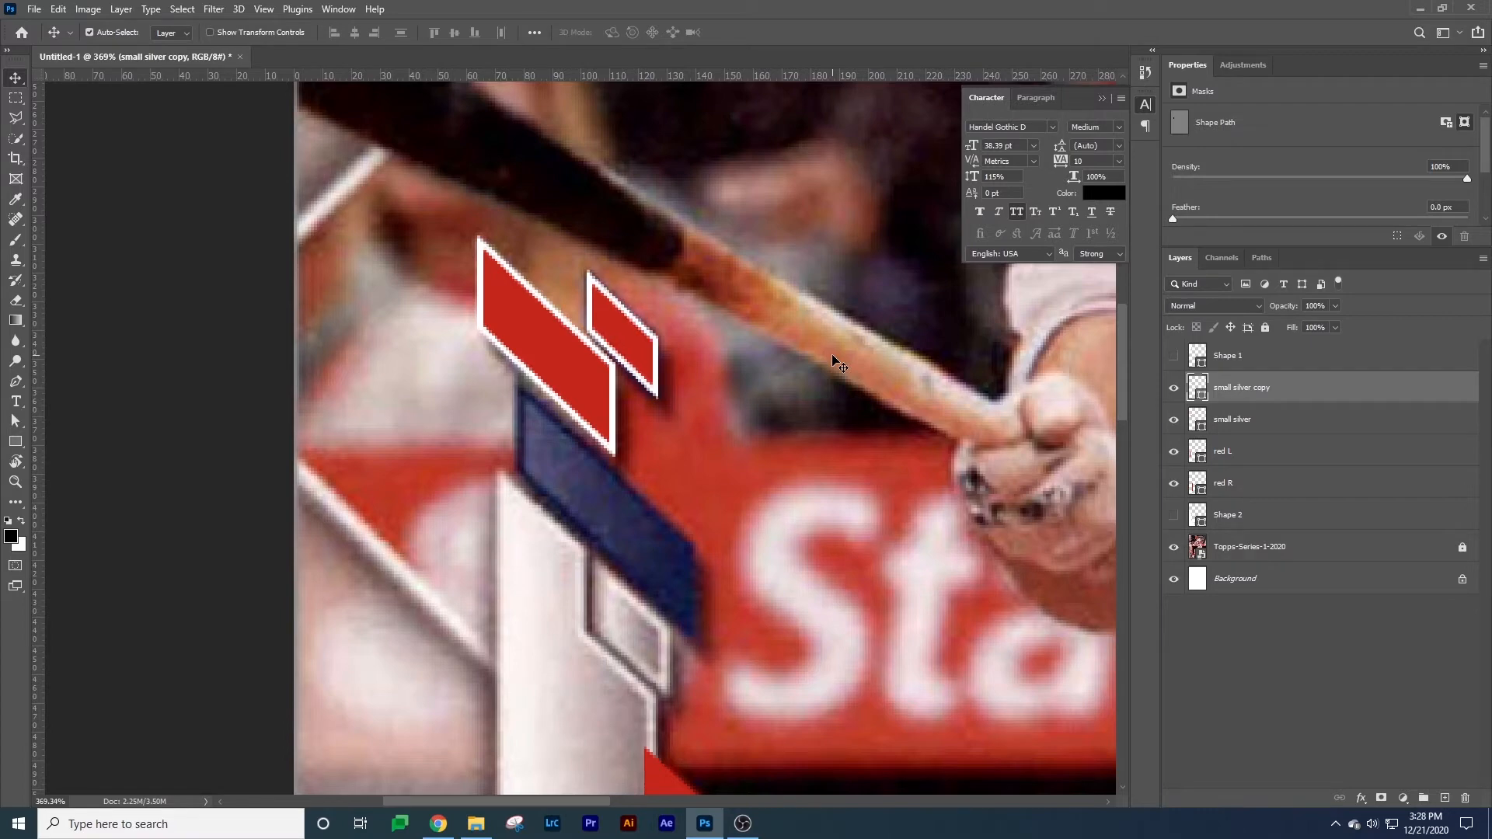
{"action": "key", "text": "ctrl+z"}
{"action": "key", "text": "u"}
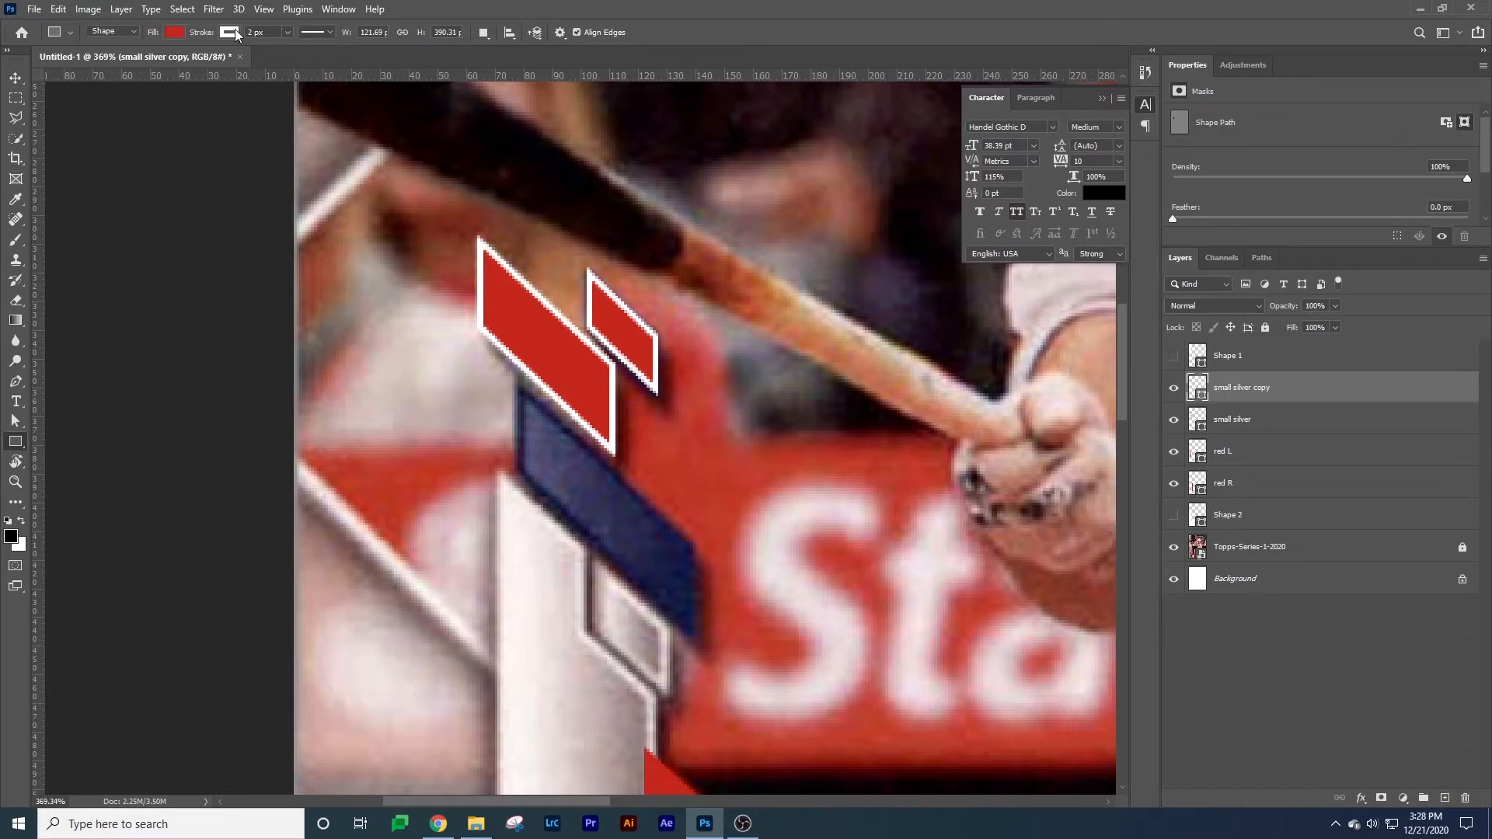
{"action": "left_click", "coordinate": [181, 31]}
{"action": "left_click", "coordinate": [269, 62]}
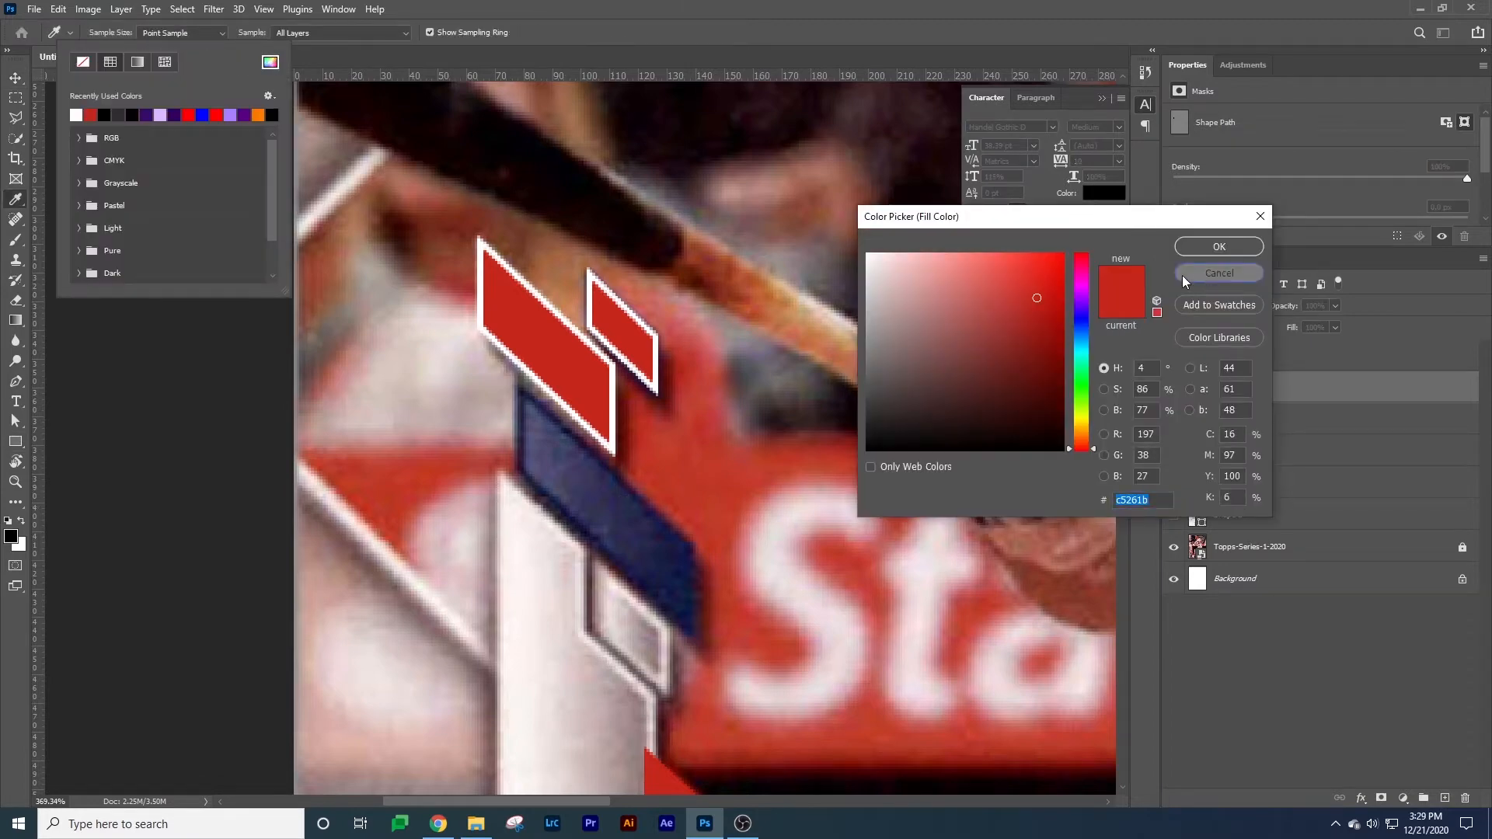
{"action": "left_click", "coordinate": [1218, 274]}
Set the small silver copy's stroke to the dark navy sampled from the larger reference accent's outline.
{"action": "left_click", "coordinate": [229, 32]}
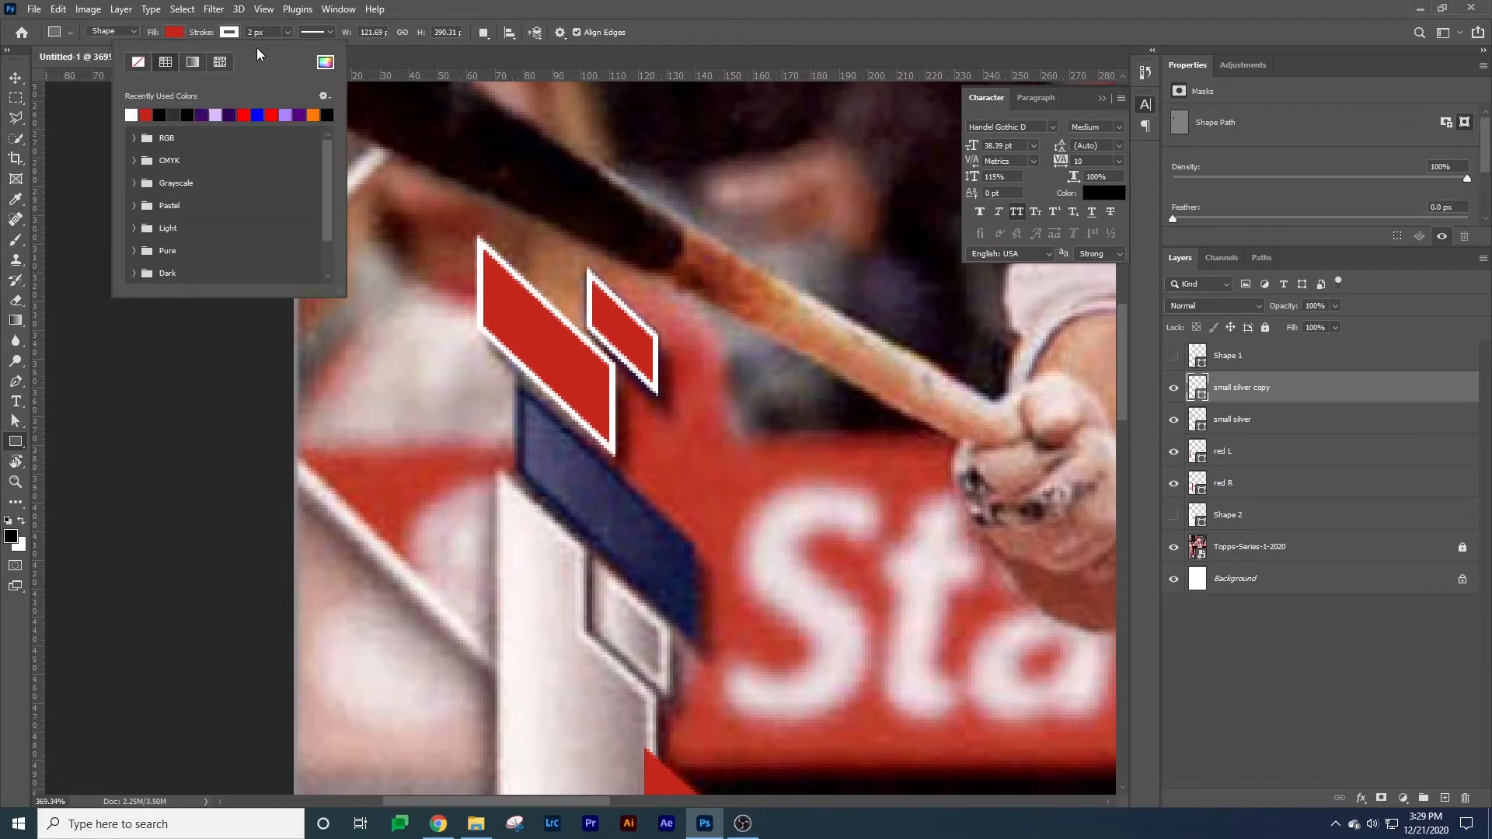
{"action": "left_click", "coordinate": [325, 63]}
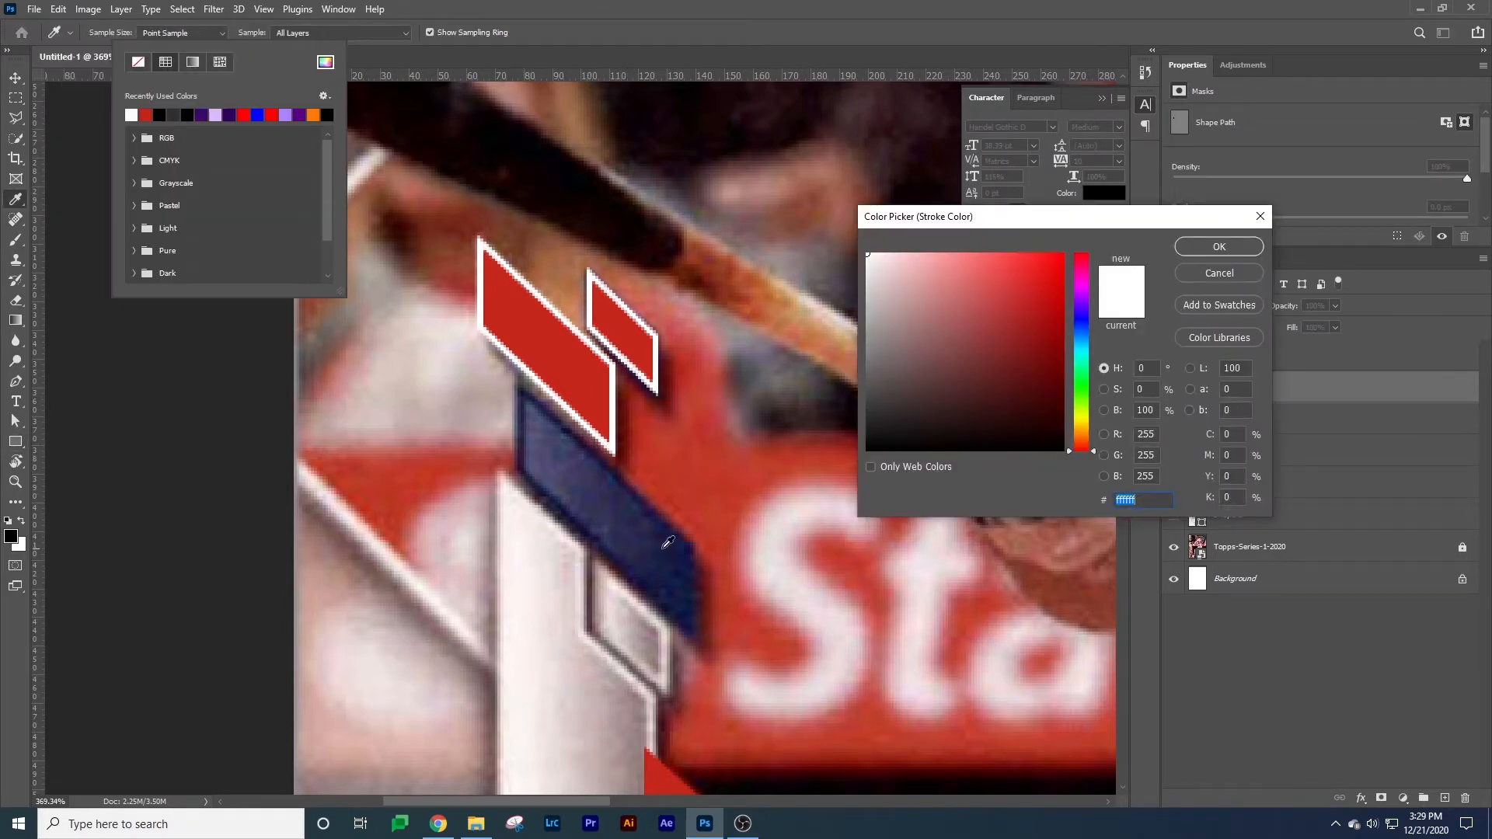
{"action": "left_click", "coordinate": [591, 442]}
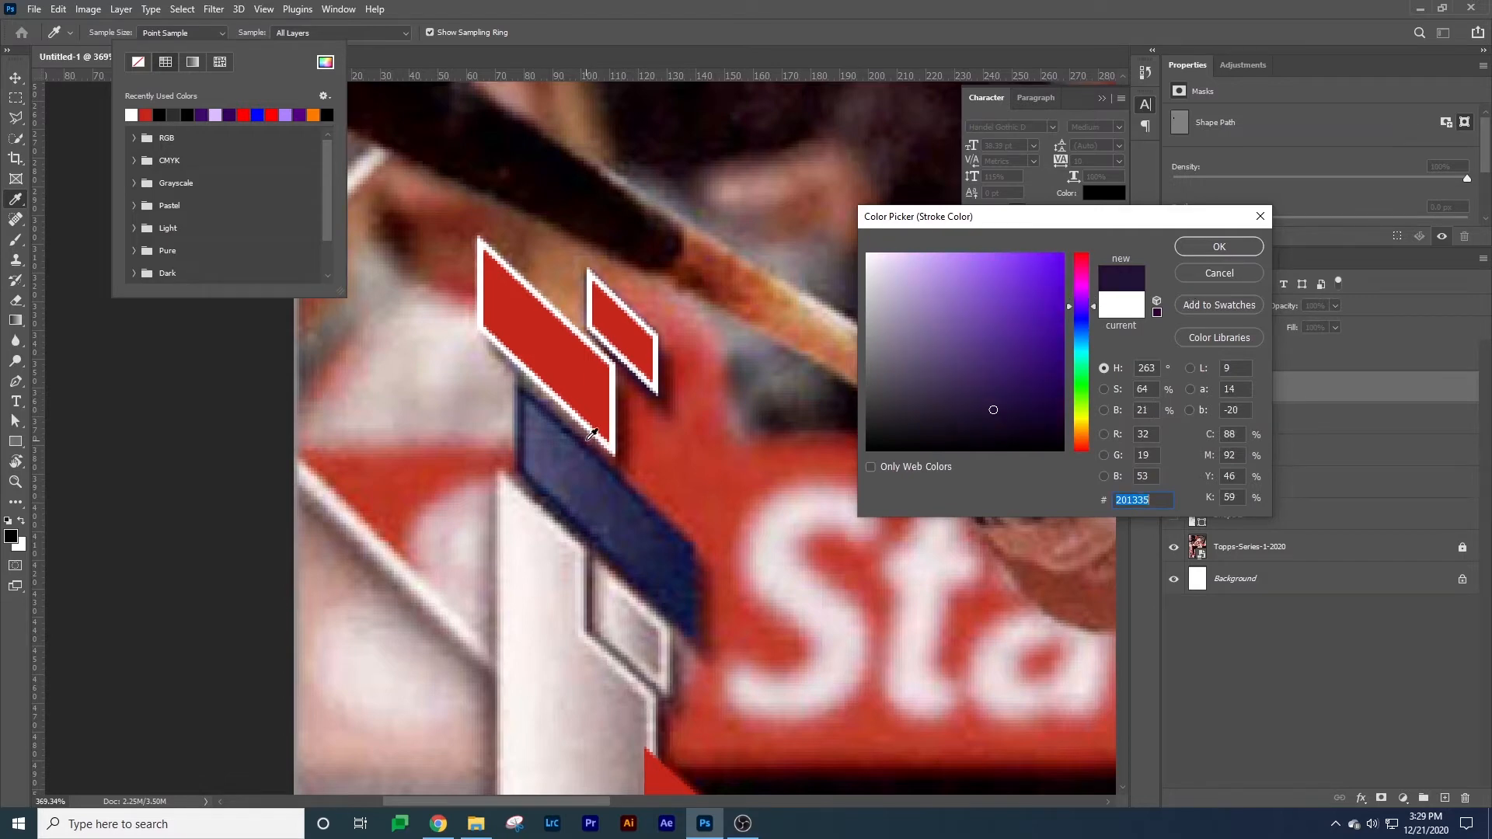
{"action": "left_click", "coordinate": [1219, 248]}
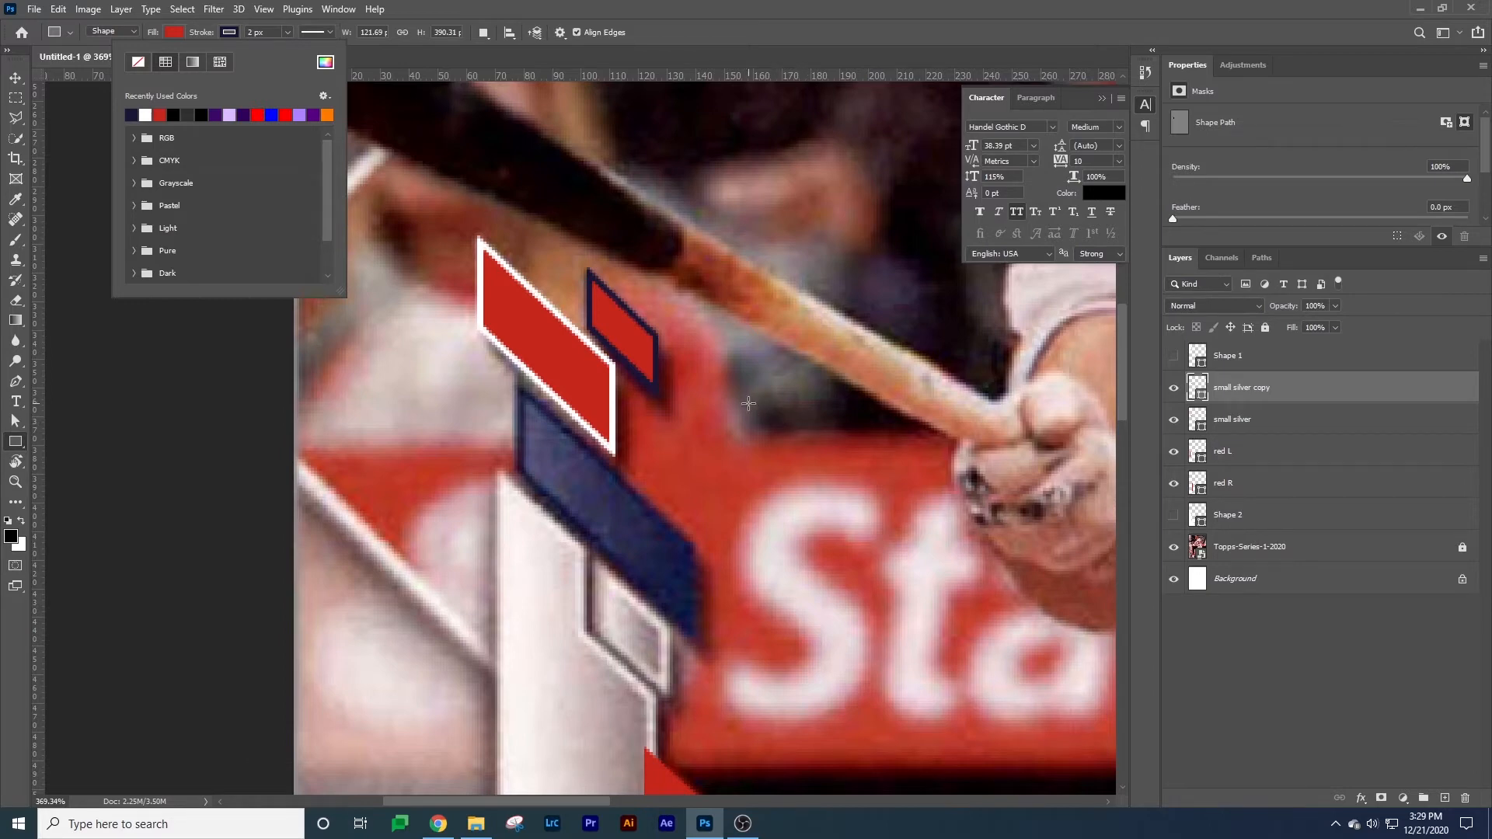
{"action": "scroll", "coordinate": [811, 381], "scroll_direction": "down", "scroll_amount": 5}
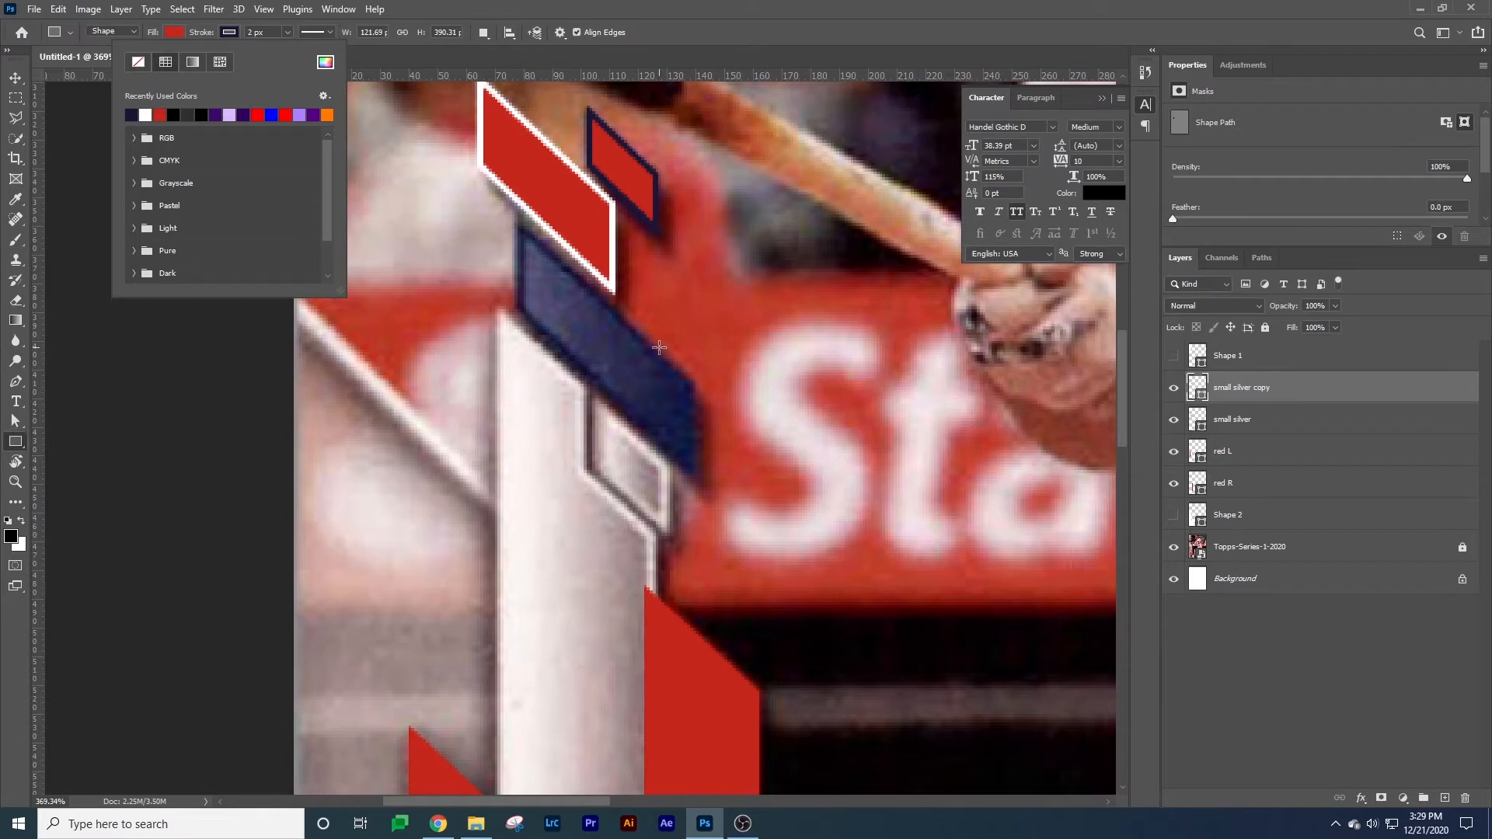
{"action": "left_click", "coordinate": [229, 32]}
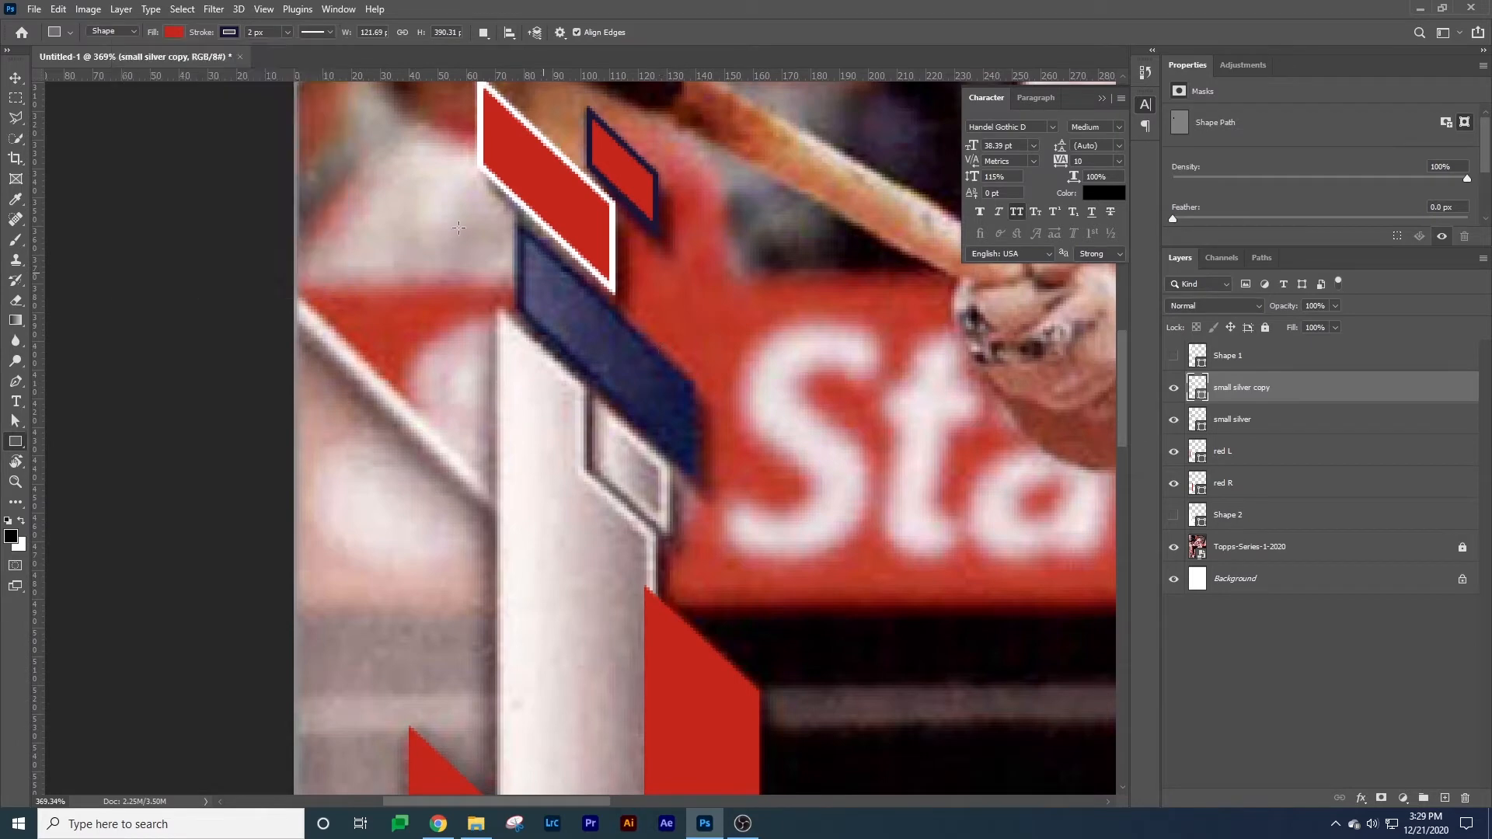
Change the small silver copy's fill to a linear gradient angled at -45 degrees.
{"action": "left_click", "coordinate": [174, 32]}
{"action": "left_click", "coordinate": [145, 62]}
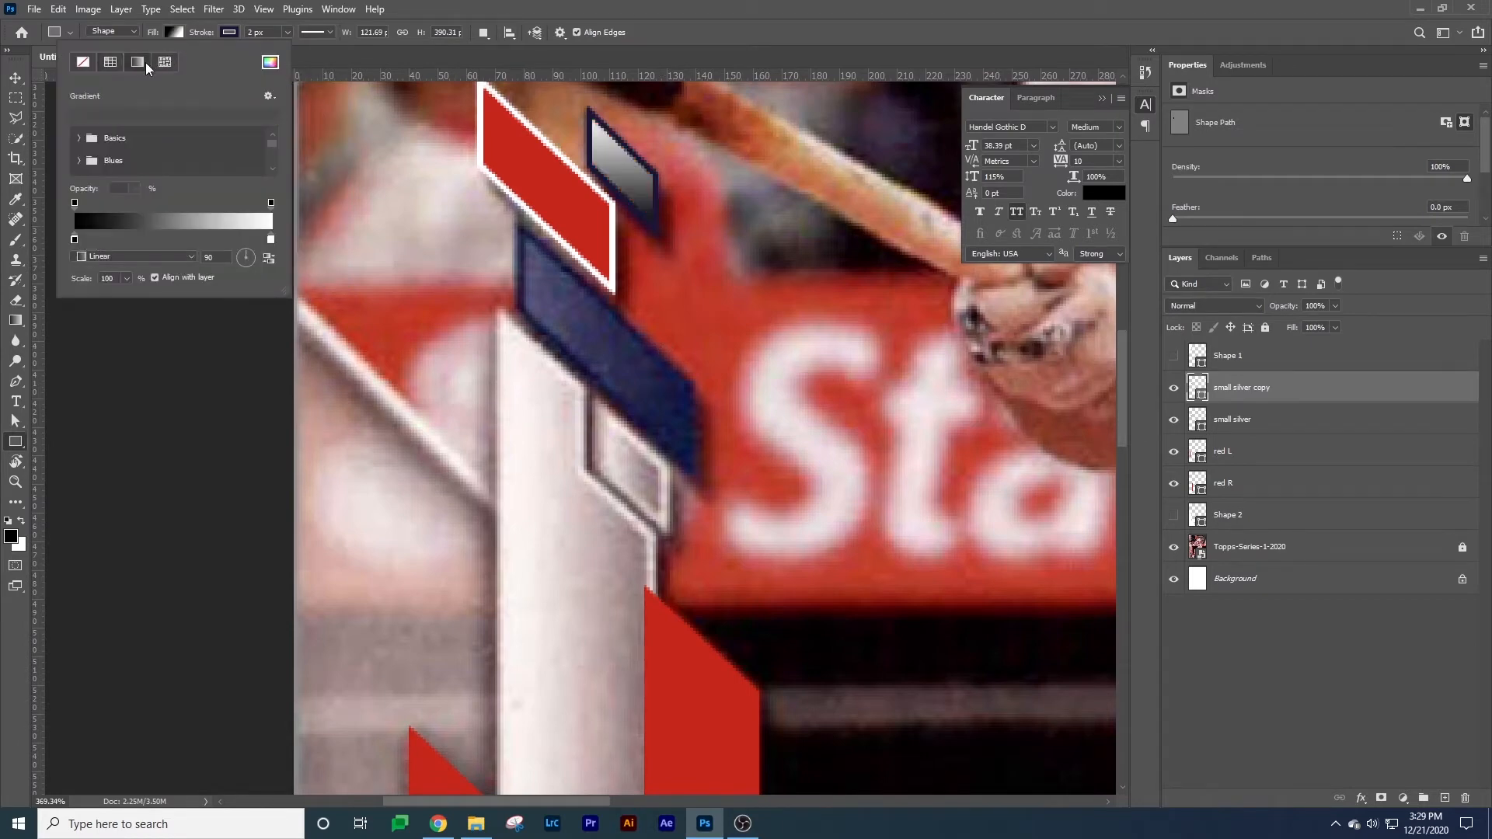
{"action": "left_click", "coordinate": [254, 259]}
{"action": "left_click", "coordinate": [252, 263]}
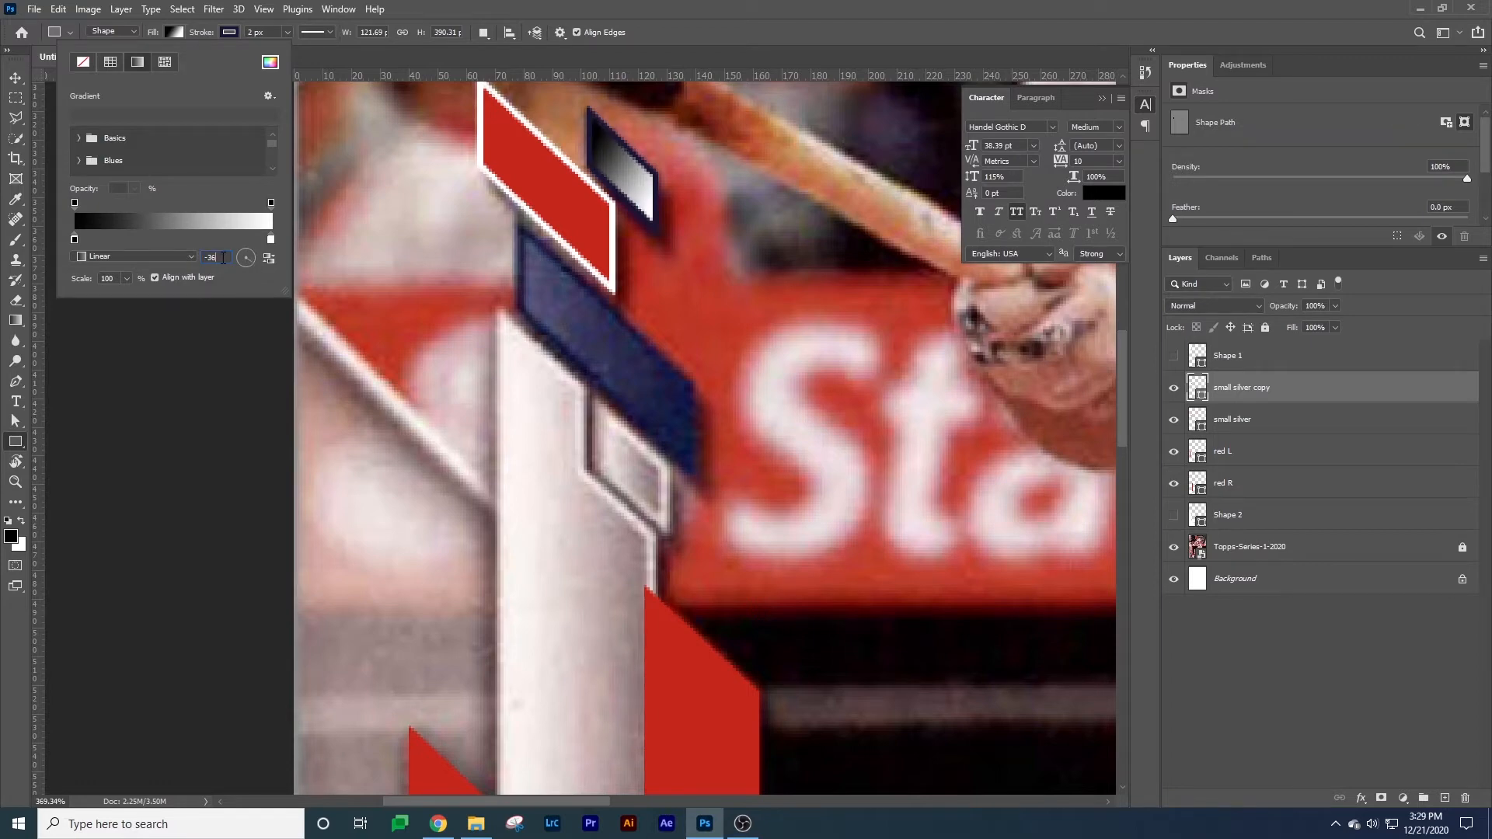
{"action": "key", "text": "Return"}
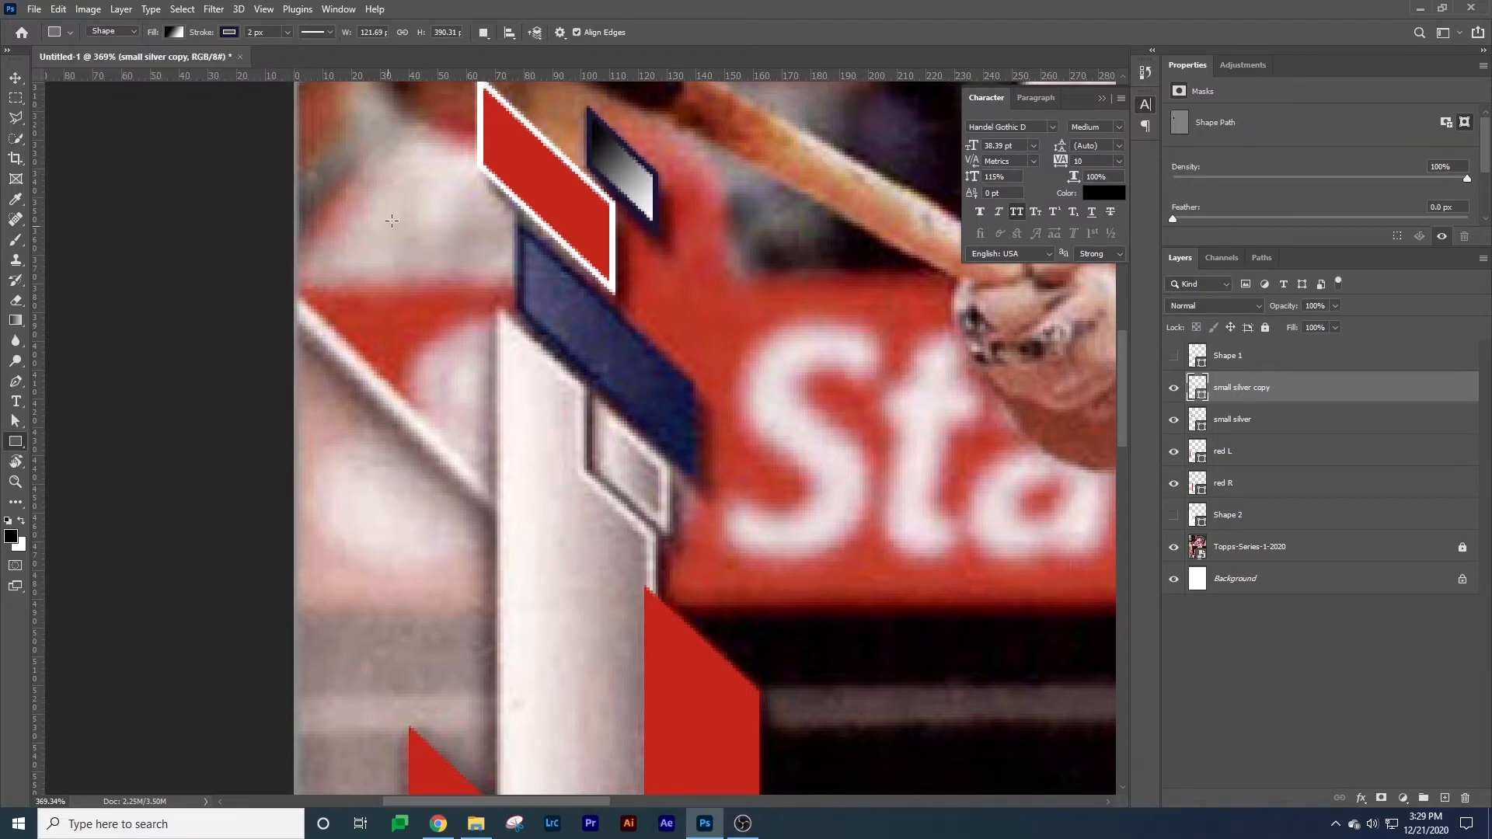
Replace the gradient's white stop with dark navy and its black stop with #5b597d, both sampled from the larger navy accent.
{"action": "left_click", "coordinate": [173, 33]}
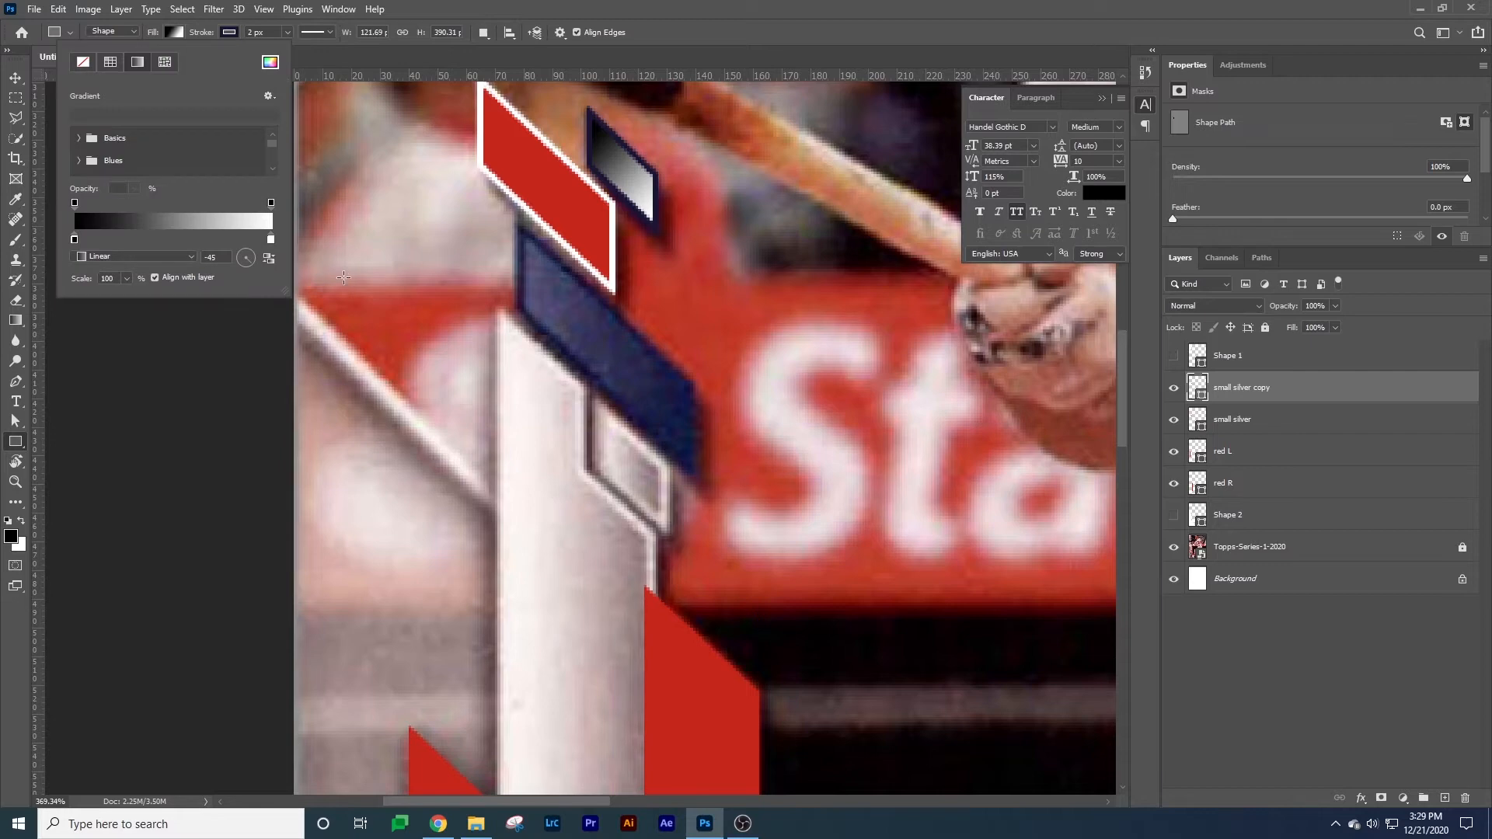
{"action": "double_click", "coordinate": [271, 240]}
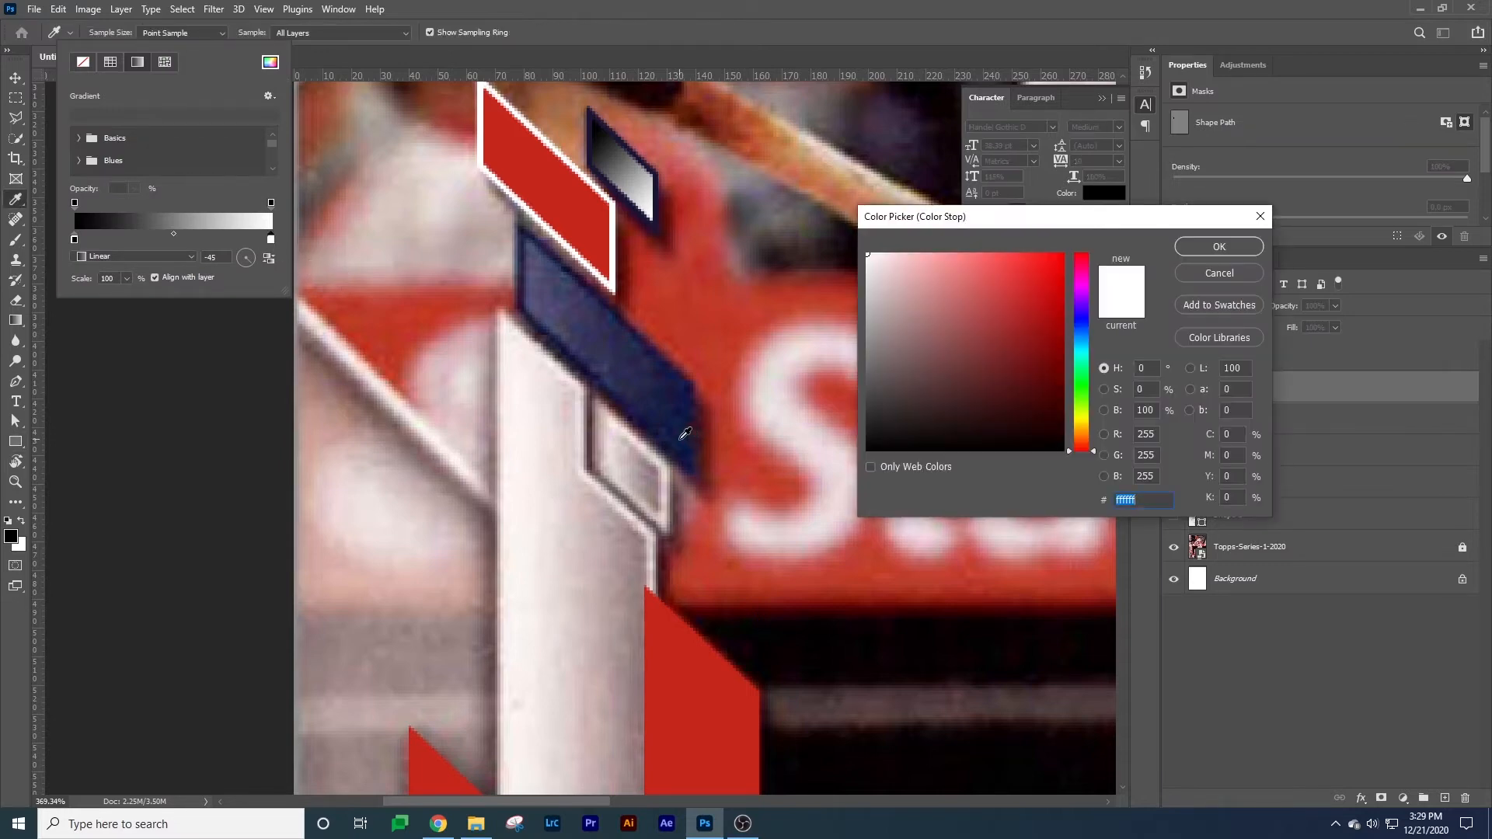
{"action": "left_click", "coordinate": [685, 433]}
{"action": "left_click", "coordinate": [1220, 246]}
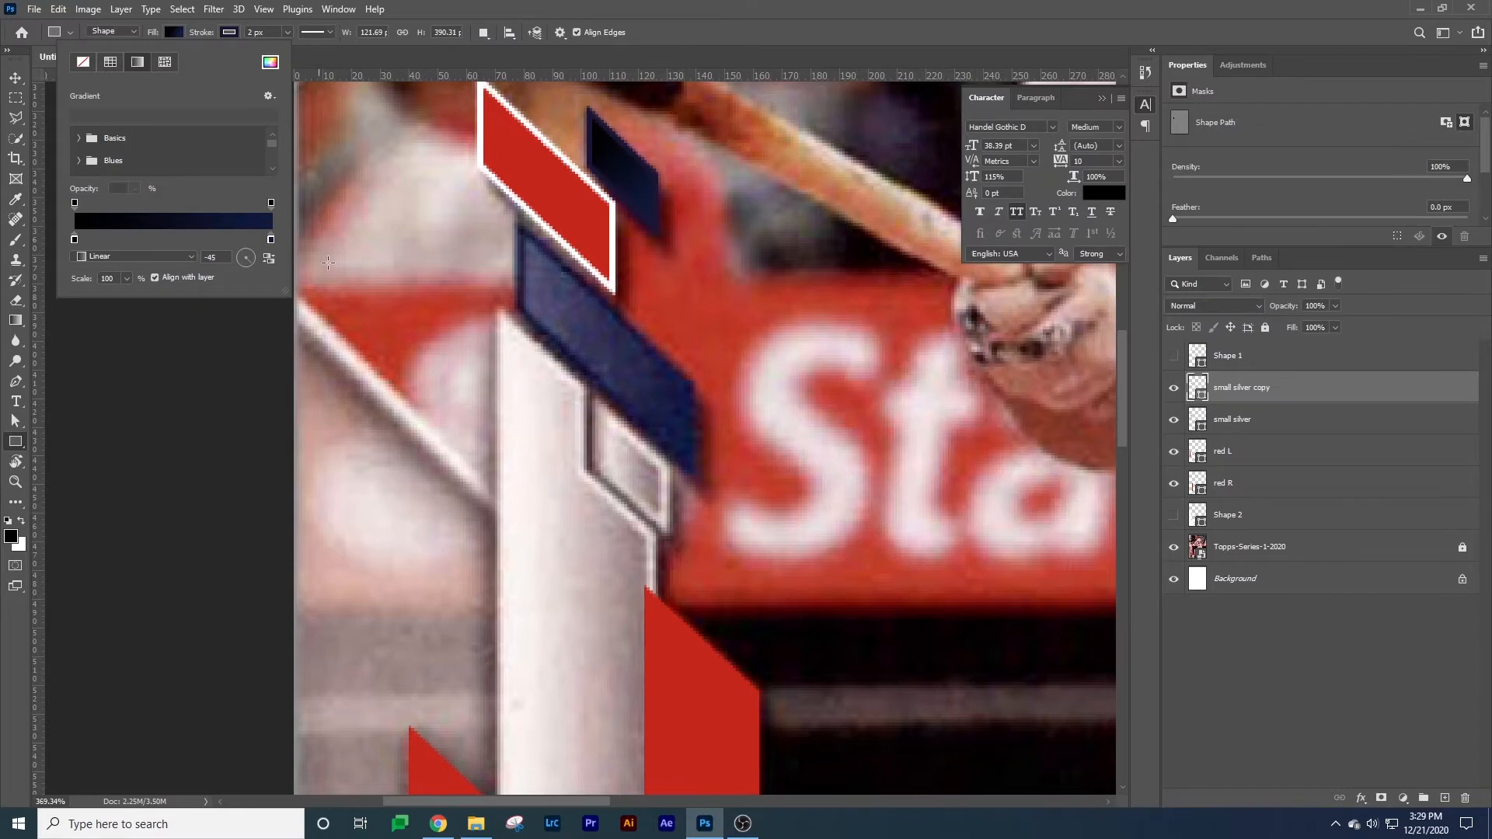
{"action": "double_click", "coordinate": [76, 240]}
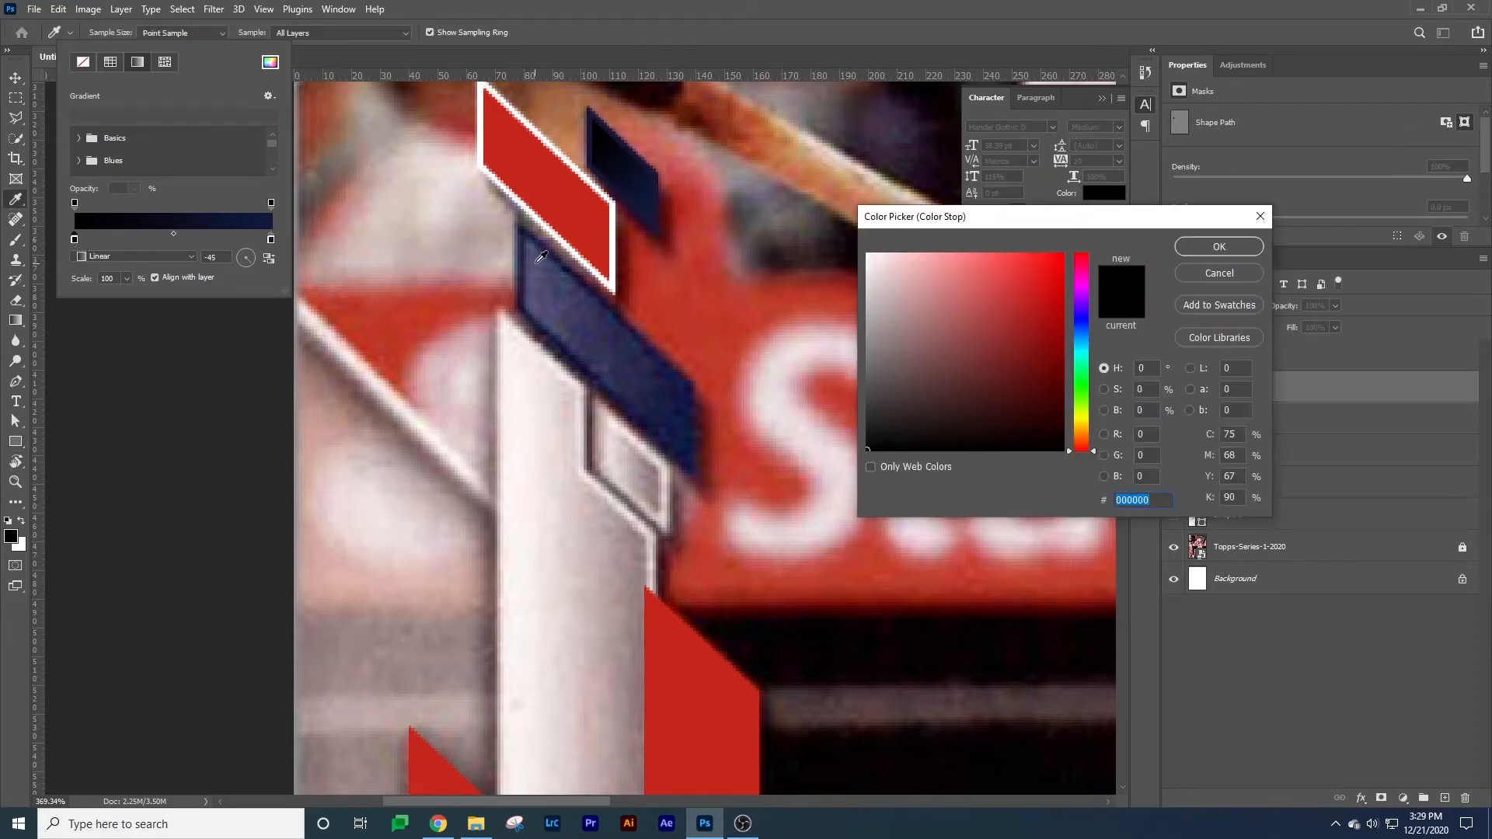
{"action": "left_click", "coordinate": [539, 265]}
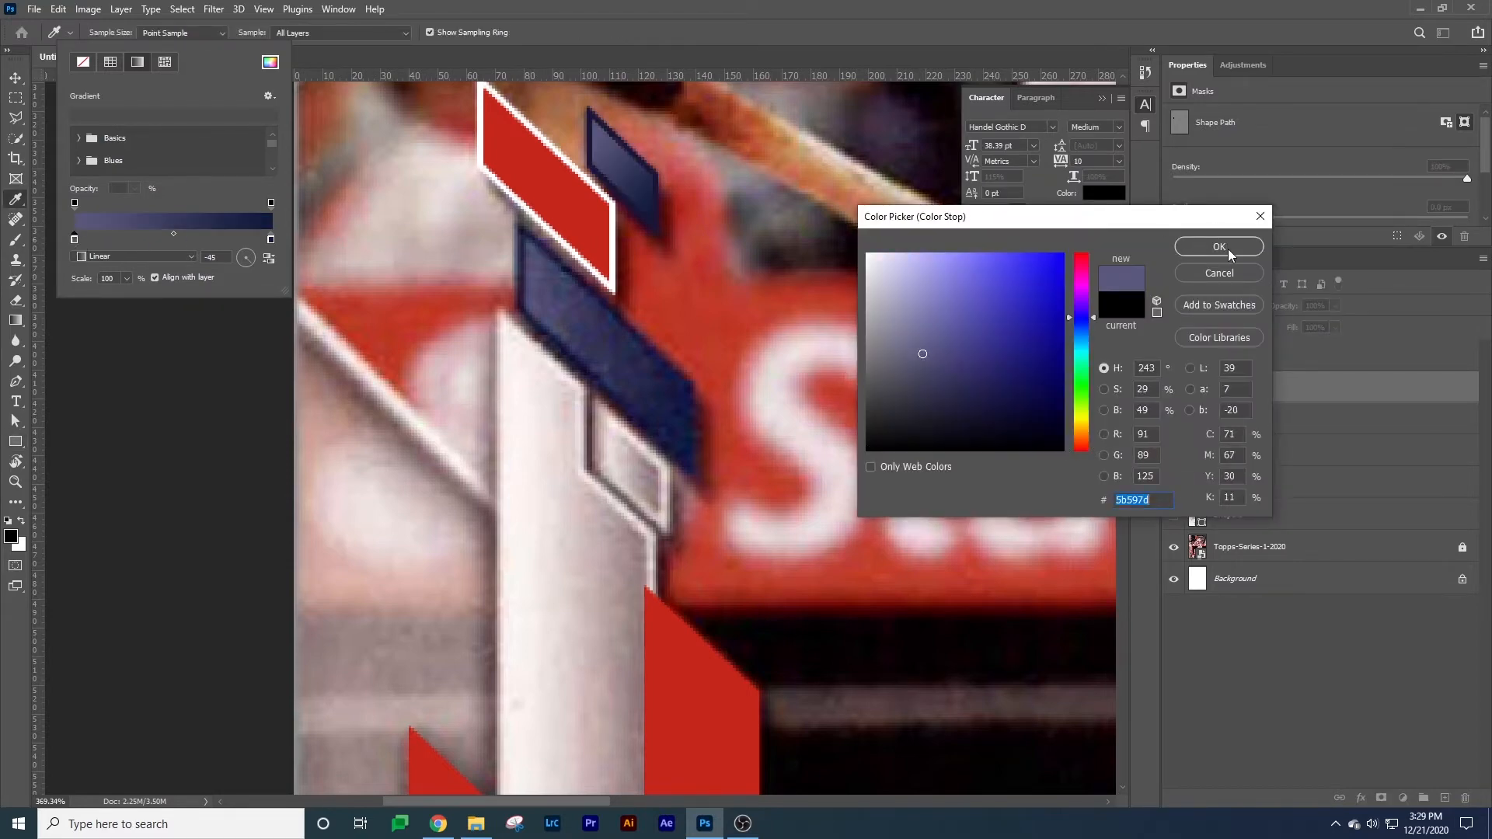
{"action": "left_click", "coordinate": [1219, 246]}
{"action": "key", "text": "z"}
{"action": "scroll", "coordinate": [568, 240], "scroll_direction": "down", "scroll_amount": 8}
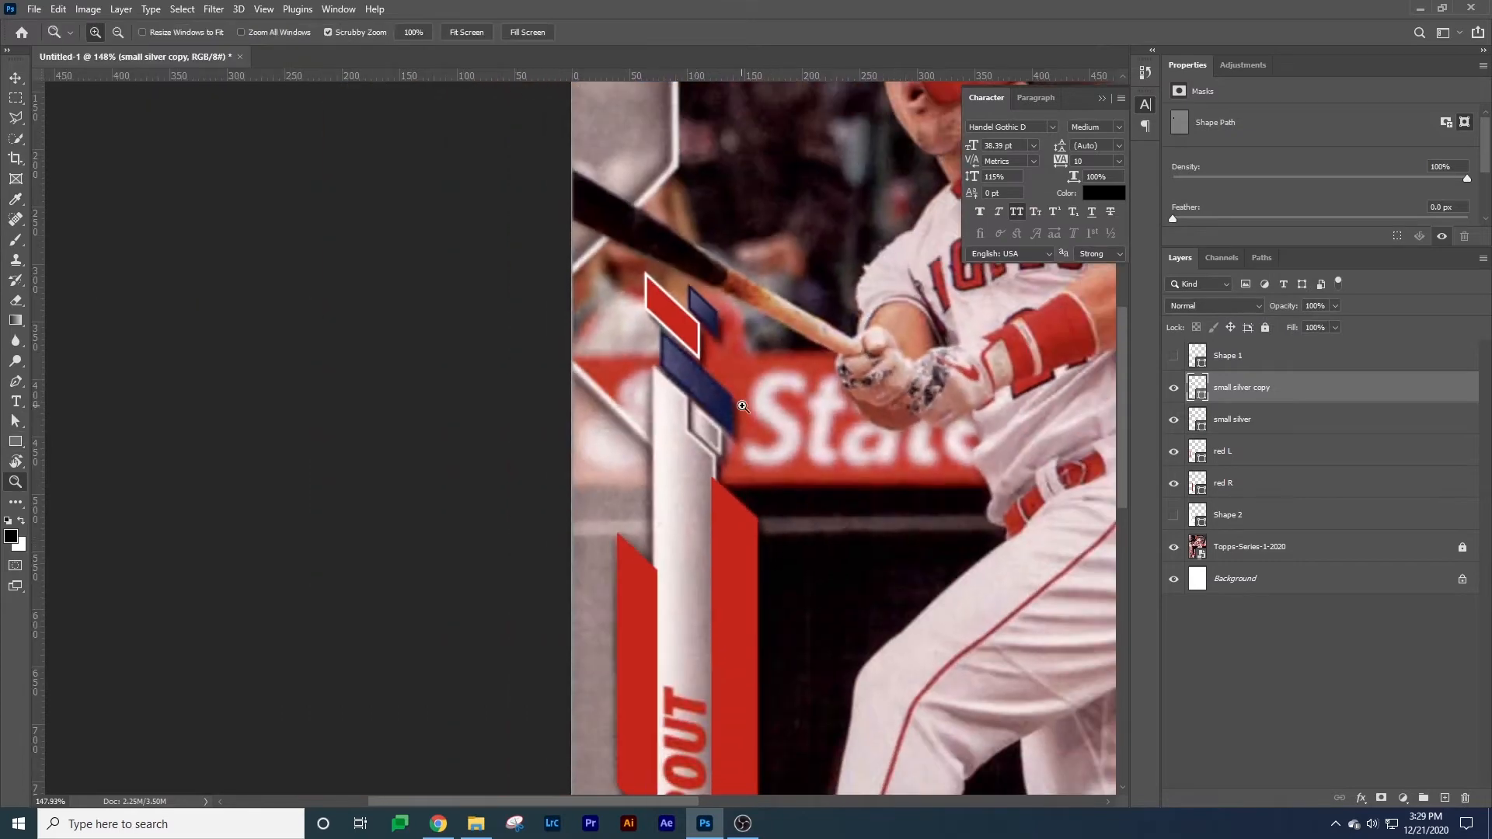
{"action": "scroll", "coordinate": [568, 240], "scroll_direction": "up", "scroll_amount": 5}
{"action": "key", "text": "v"}
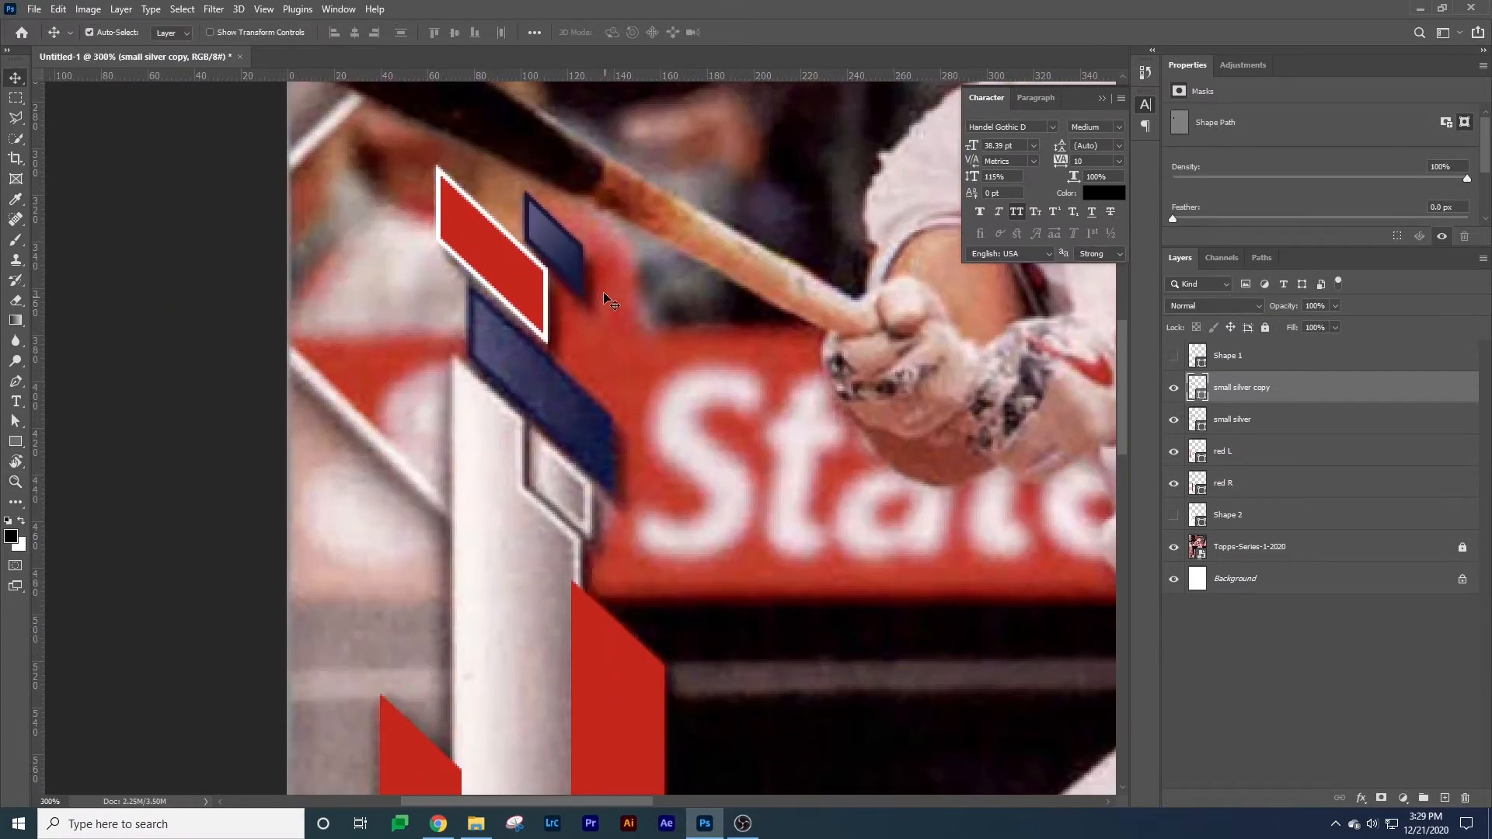
Duplicate the small navy accent and align the copy's upper corner with the larger navy accent in the reference.
{"action": "left_click_drag", "start_coordinate": [577, 266], "coordinate": [527, 374]}
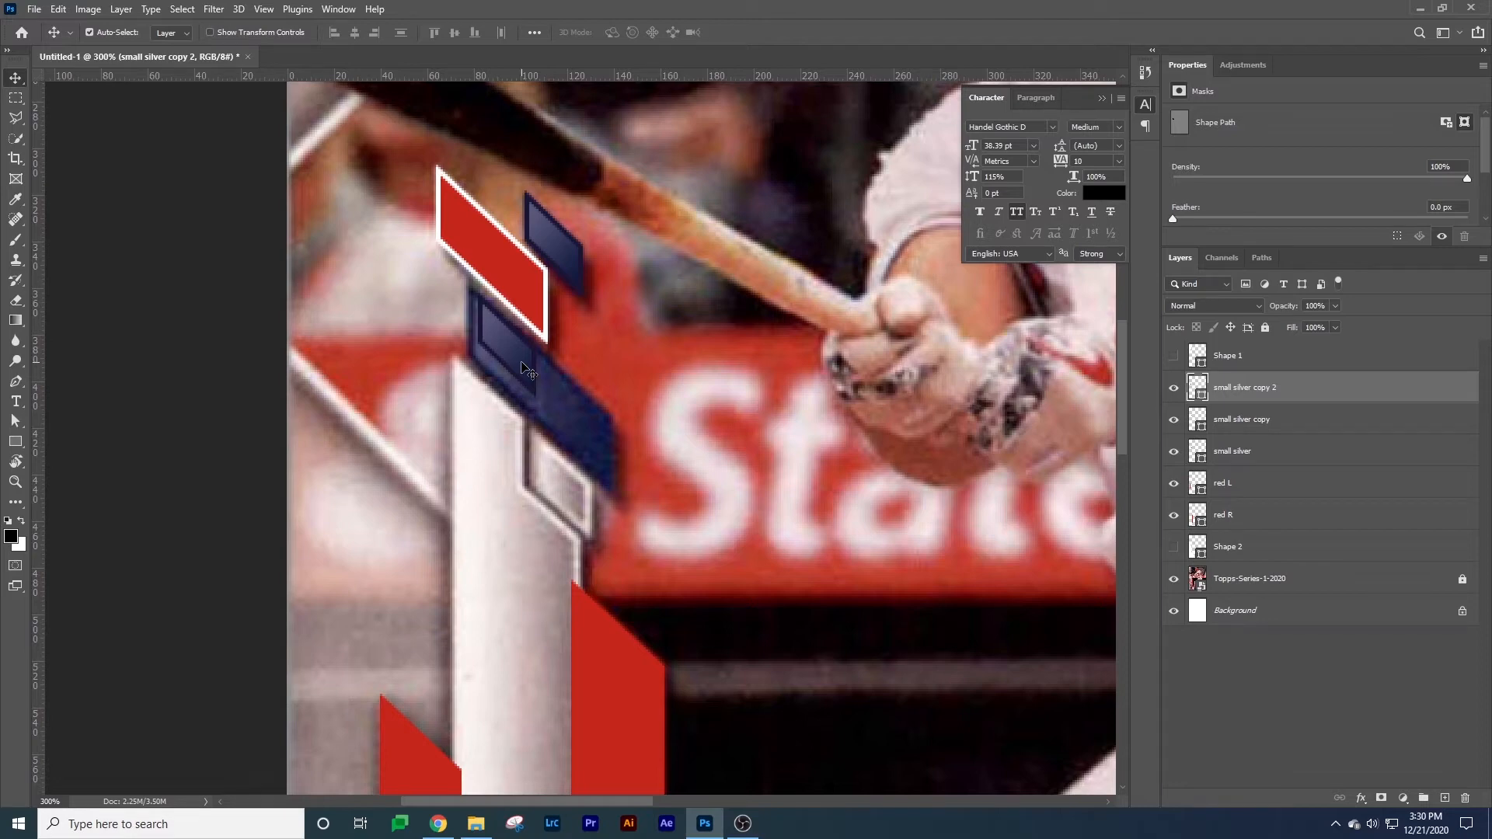
{"action": "scroll", "coordinate": [528, 373], "scroll_direction": "up", "scroll_amount": 3}
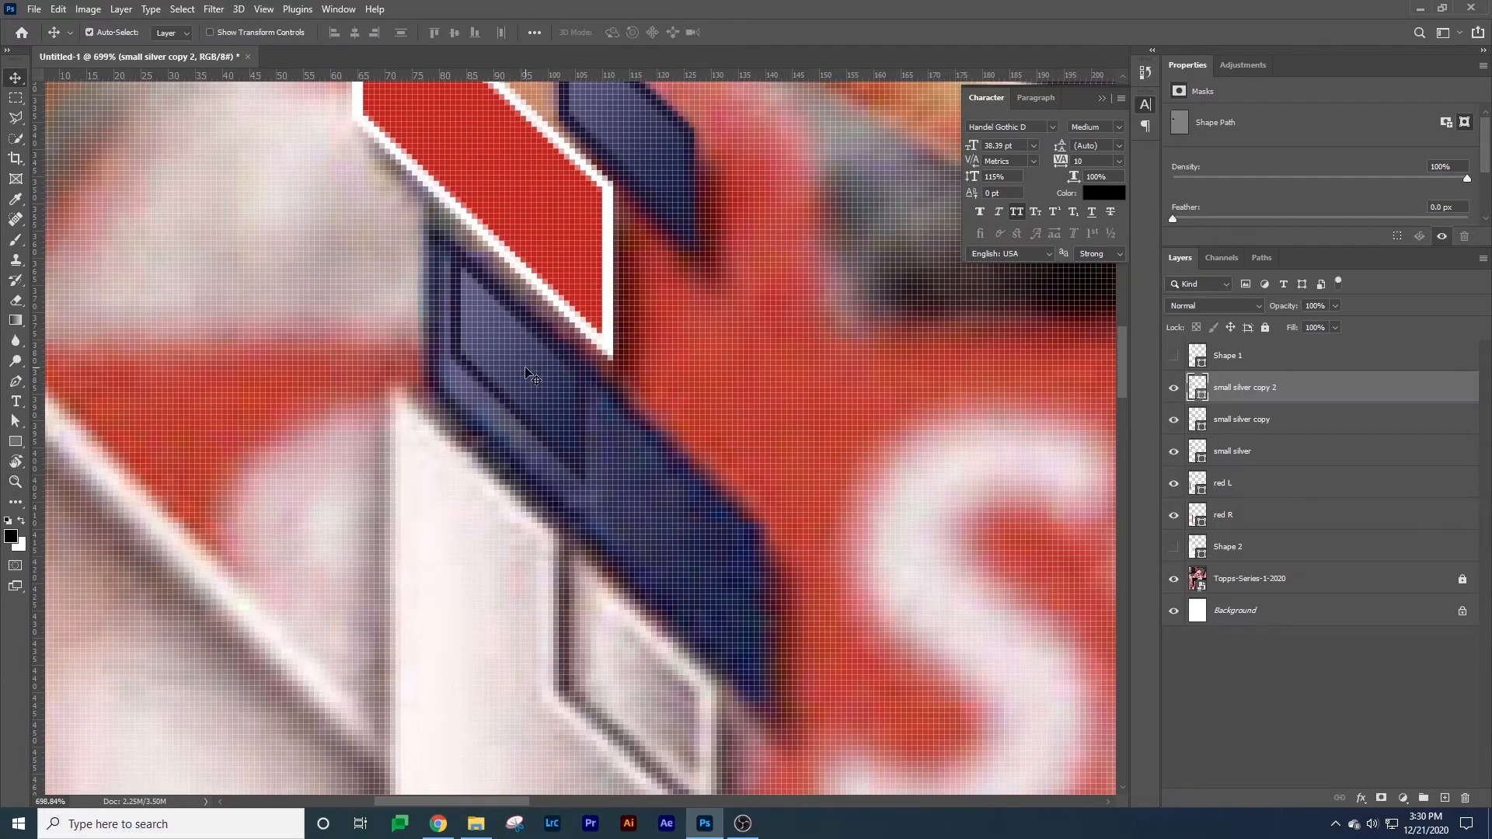
{"action": "scroll", "coordinate": [527, 373], "scroll_direction": "down", "scroll_amount": 3}
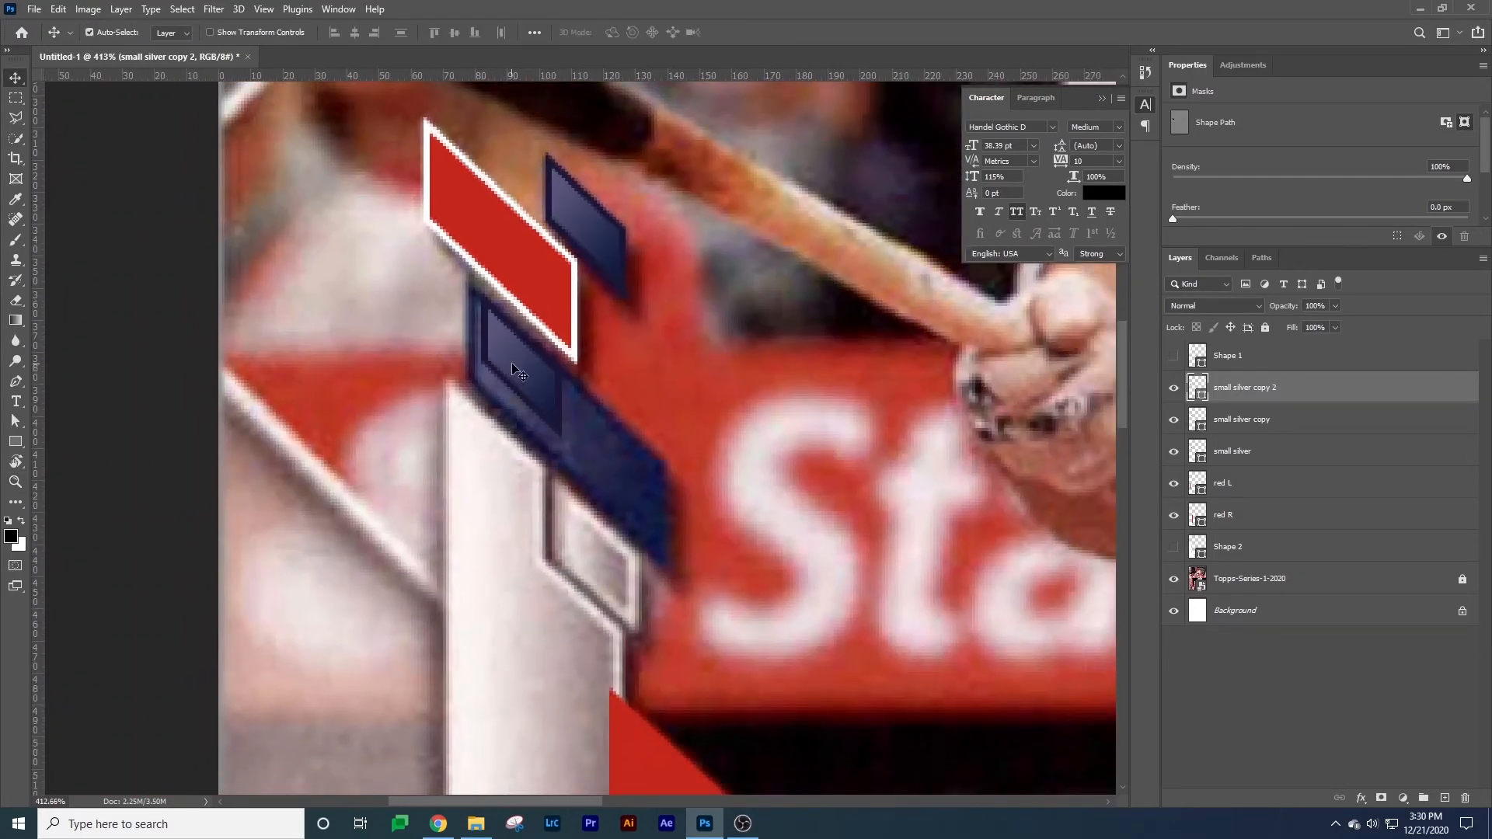
{"action": "left_click_drag", "start_coordinate": [511, 357], "coordinate": [505, 357]}
Scale the new navy copy up proportionally to match the larger reference accent's width.
{"action": "key", "text": "ctrl"}
{"action": "key", "text": "ctrl+t"}
{"action": "left_click_drag", "start_coordinate": [555, 430], "coordinate": [695, 615]}
{"action": "key", "text": "Return"}
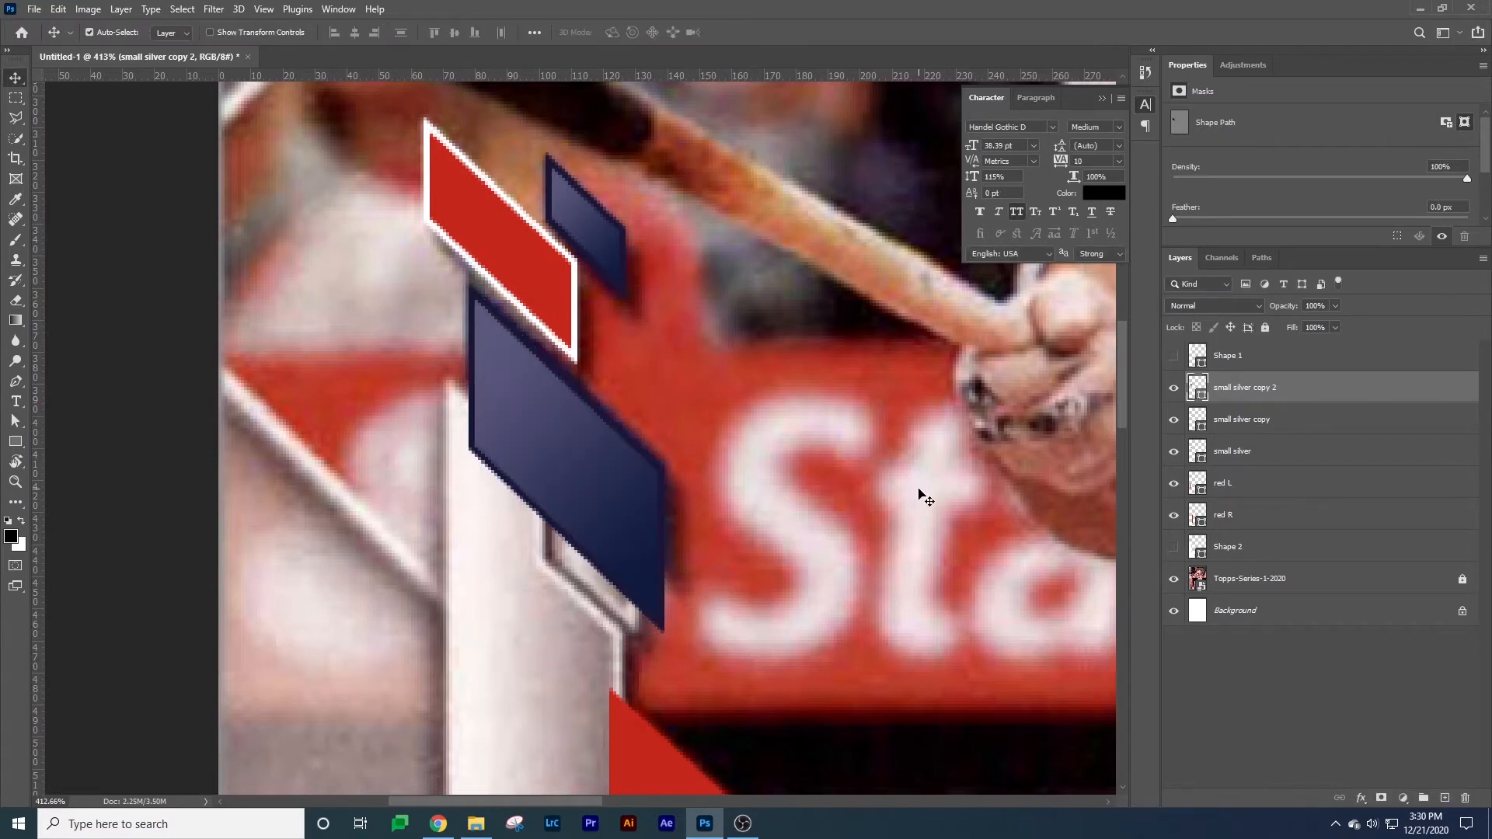
Raise the enlarged navy copy's lower edge by 20 px to match the reference accent's height.
{"action": "key", "text": "a"}
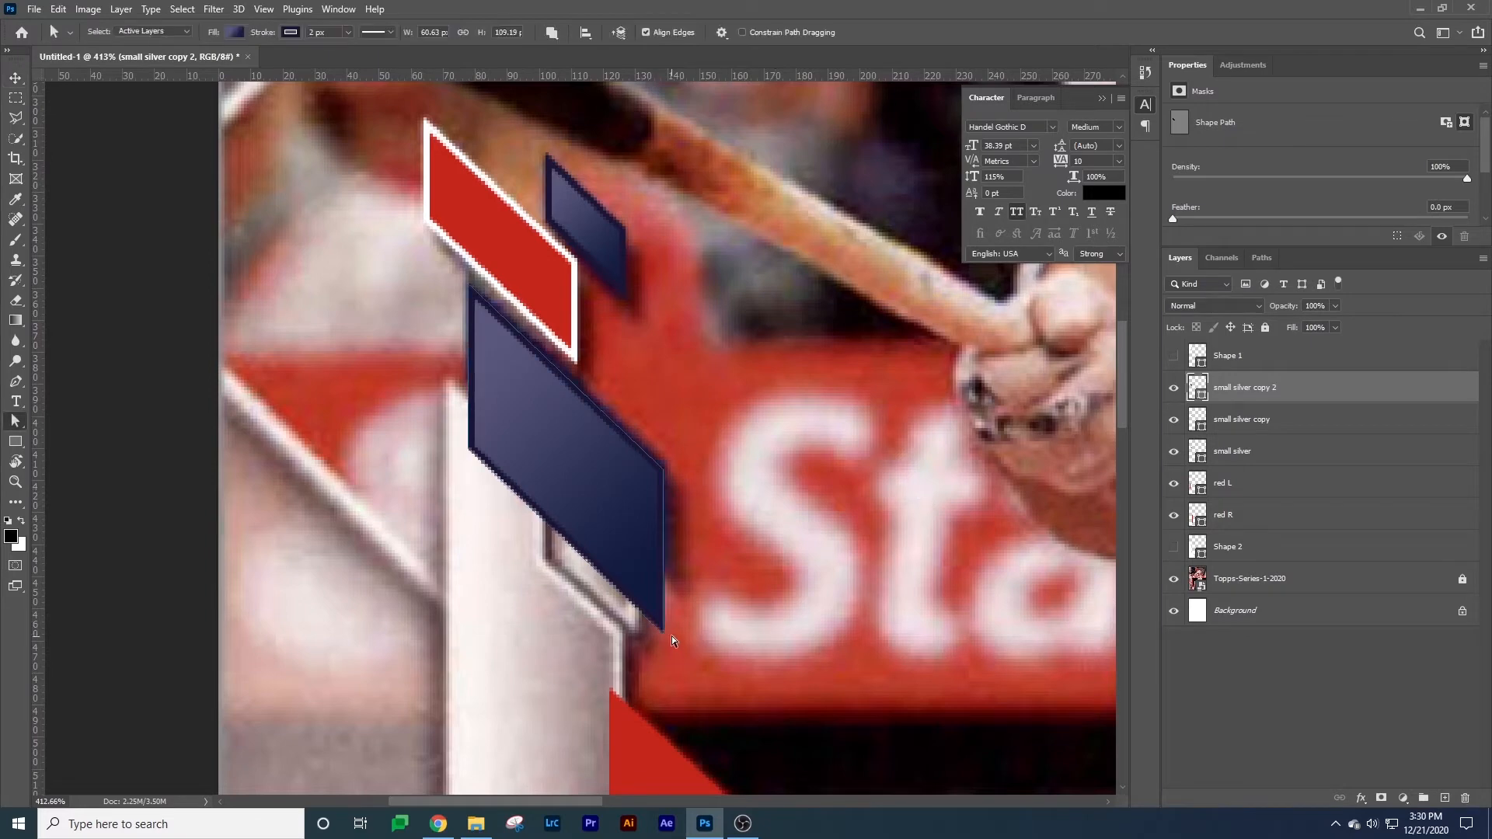
{"action": "left_click", "coordinate": [469, 457]}
{"action": "key", "text": "shift+Up"}
{"action": "key", "text": "shift+Up"}
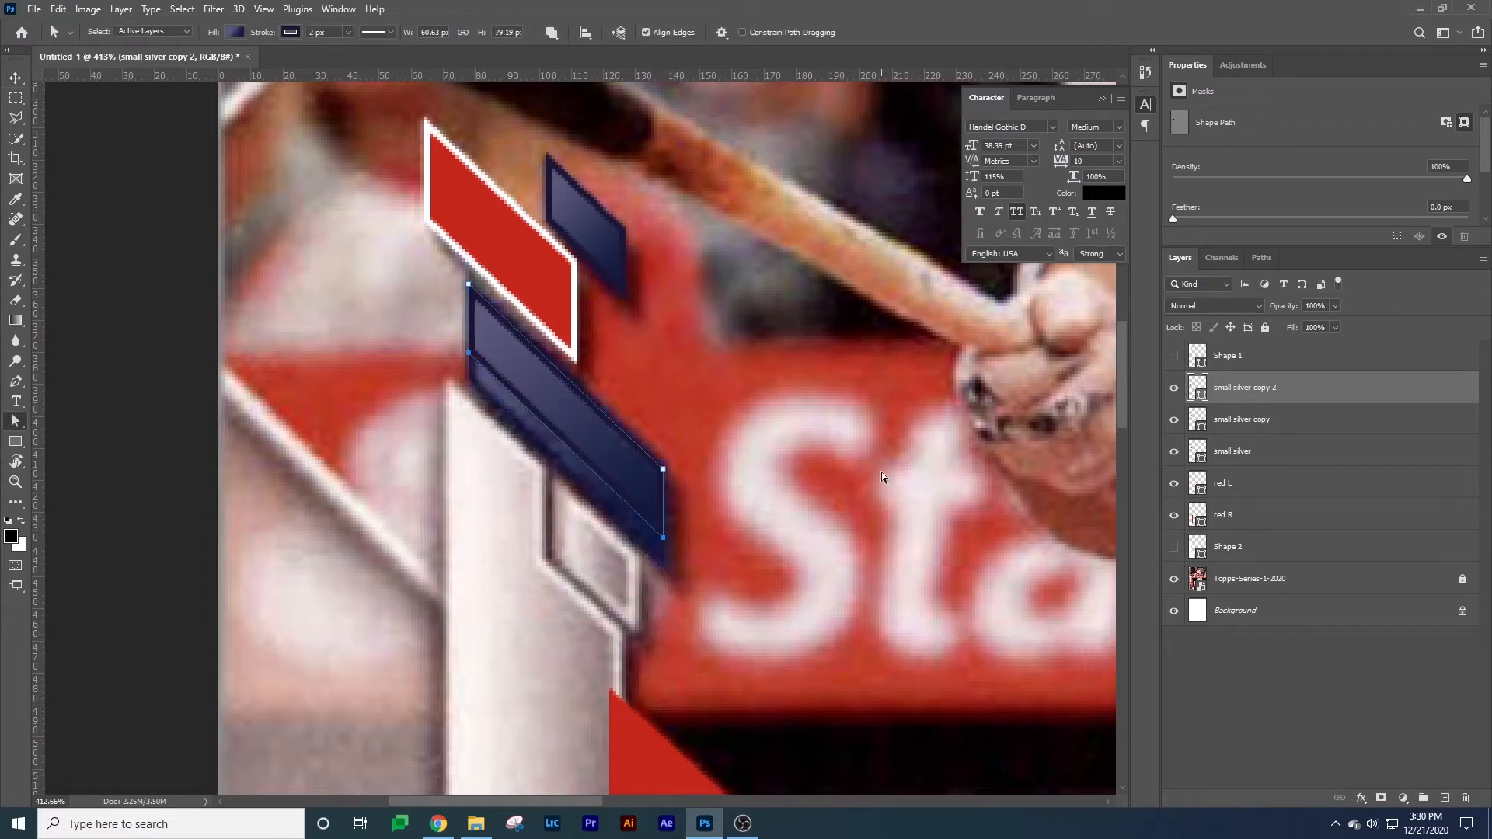
{"action": "key", "text": "Up"}
{"action": "key", "text": "Up"}
{"action": "key", "text": "Up"}
{"action": "key", "text": "Up"}
{"action": "key", "text": "Up"}
{"action": "key", "text": "Up"}
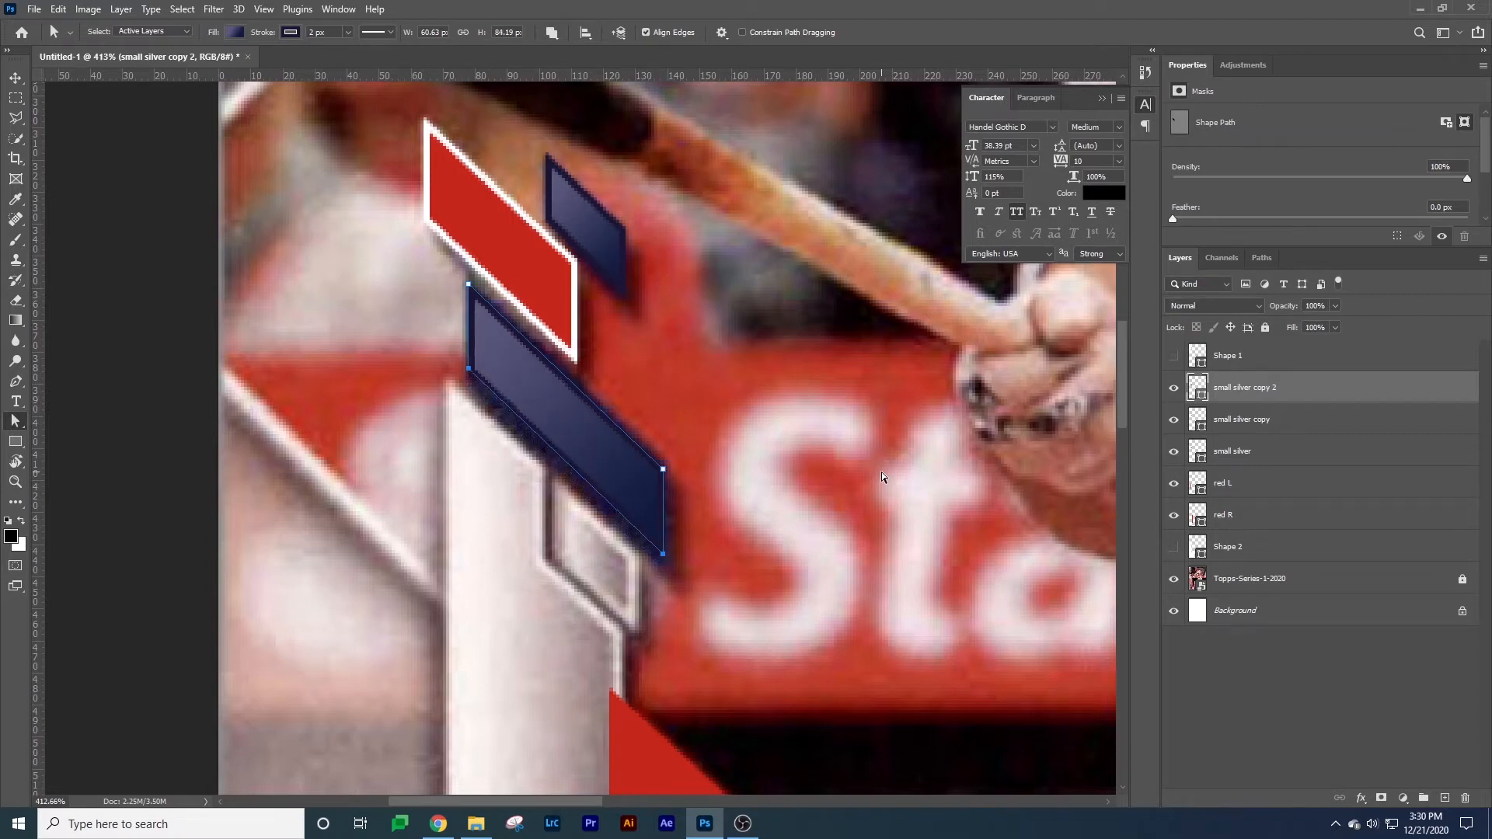
{"action": "key", "text": "Down"}
{"action": "key", "text": "Down"}
{"action": "key", "text": "Down"}
{"action": "key", "text": "Down"}
{"action": "key", "text": "Down"}
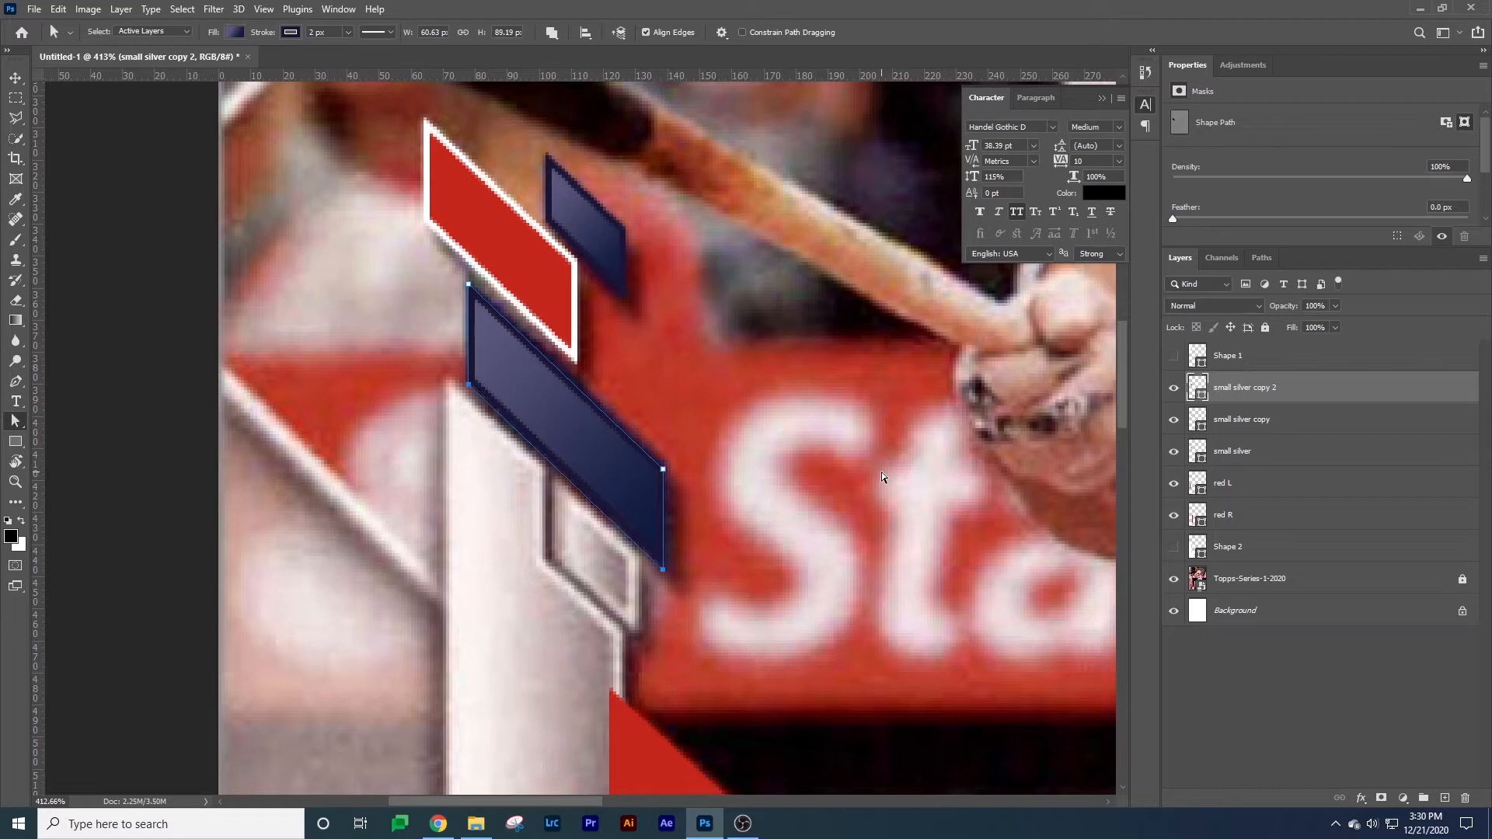
{"action": "key", "text": "Escape"}
Duplicate the small navy accent and align the copy with the navy reference accent just above the team logo.
{"action": "left_click_drag", "start_coordinate": [816, 380], "coordinate": [663, 256]}
{"action": "key", "text": "z"}
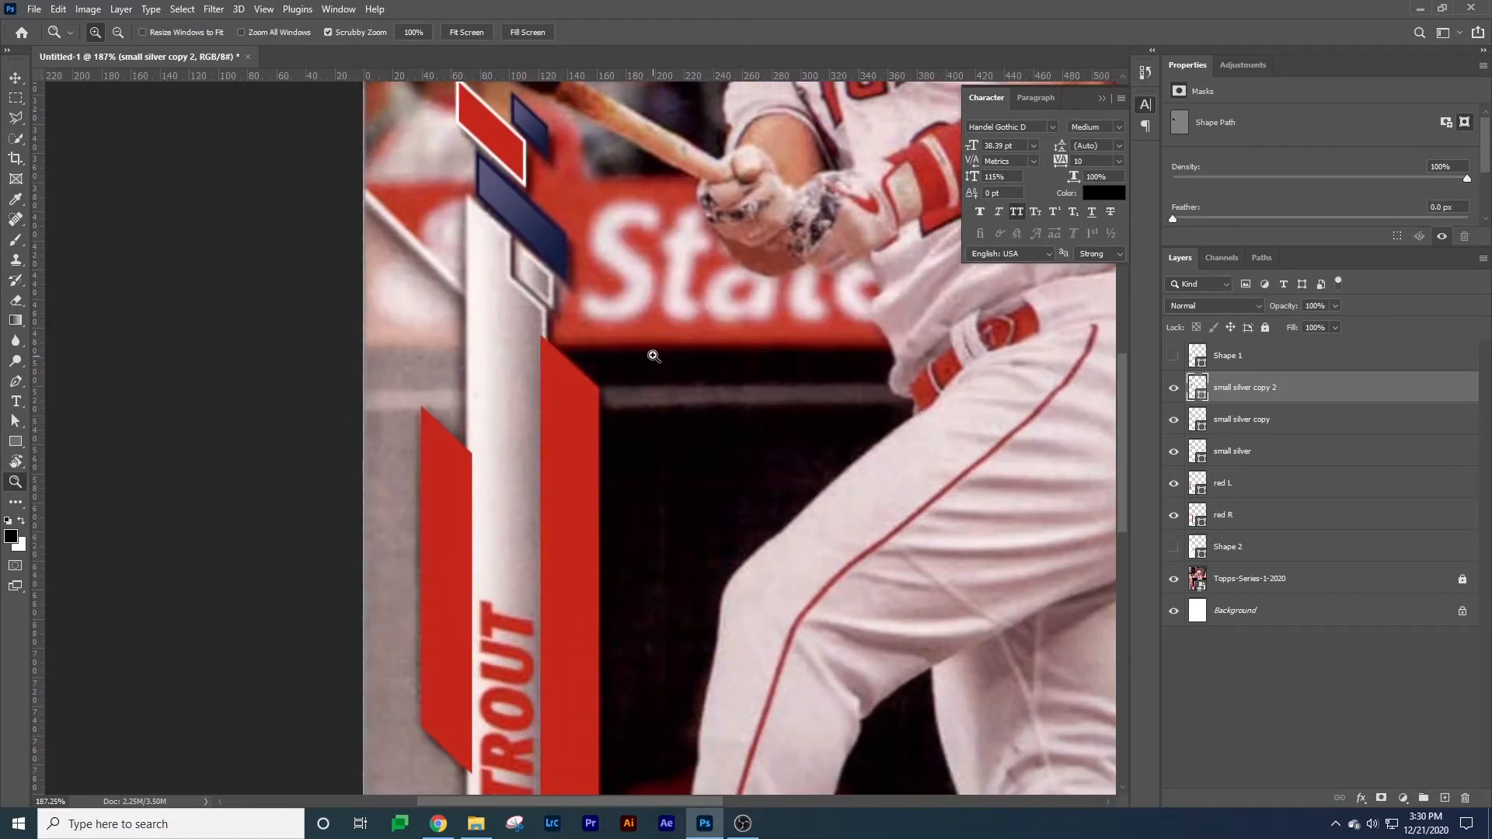
{"action": "scroll", "coordinate": [650, 349], "scroll_direction": "down", "scroll_amount": 3}
{"action": "left_click_drag", "start_coordinate": [646, 396], "coordinate": [618, 332]}
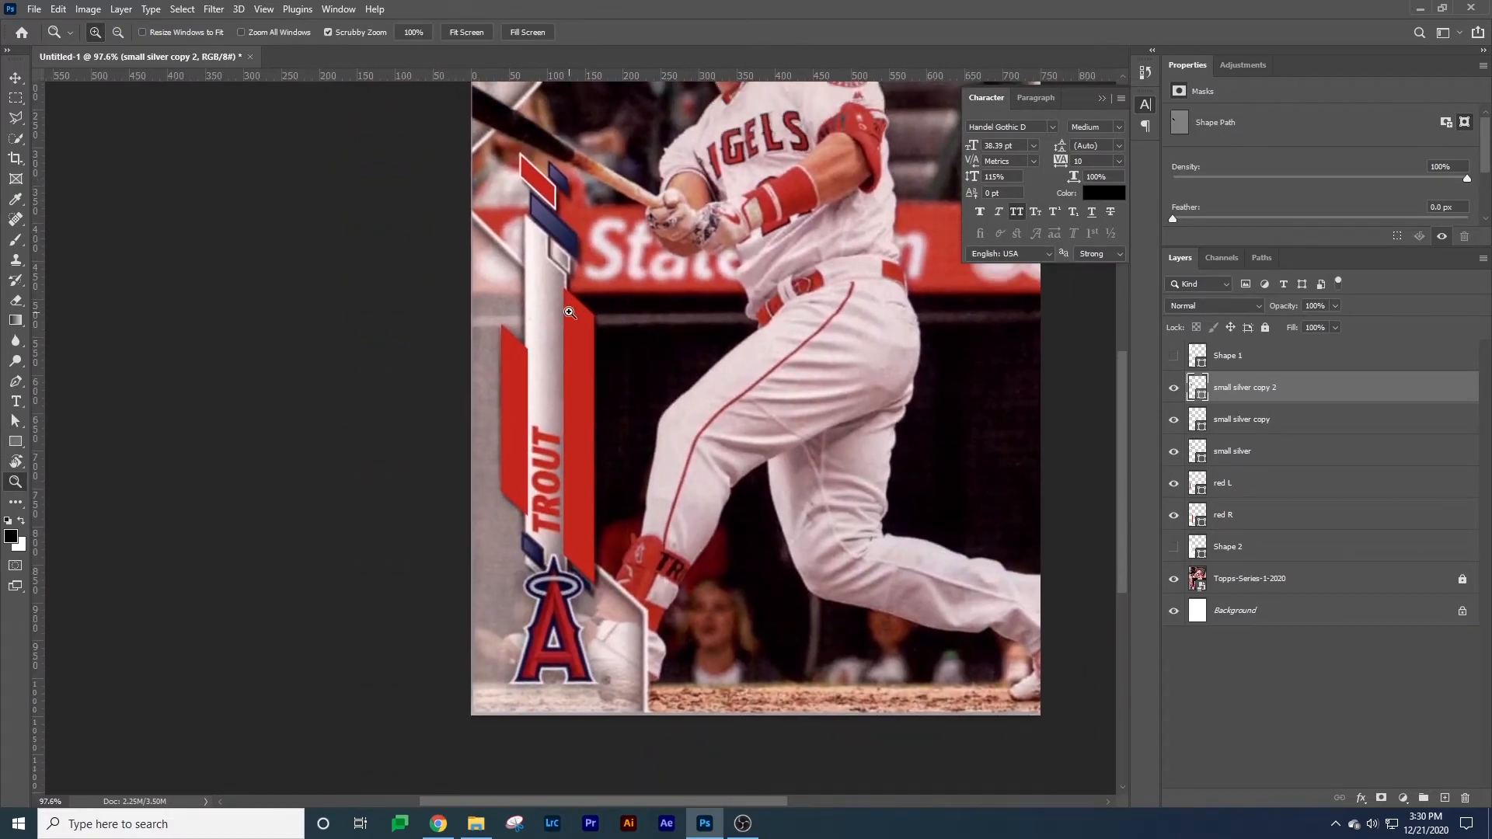
{"action": "scroll", "coordinate": [571, 307], "scroll_direction": "up", "scroll_amount": 1}
{"action": "key", "text": "v"}
{"action": "left_click_drag", "start_coordinate": [565, 170], "coordinate": [712, 616]}
{"action": "key", "text": "z"}
{"action": "scroll", "coordinate": [712, 617], "scroll_direction": "down", "scroll_amount": 4}
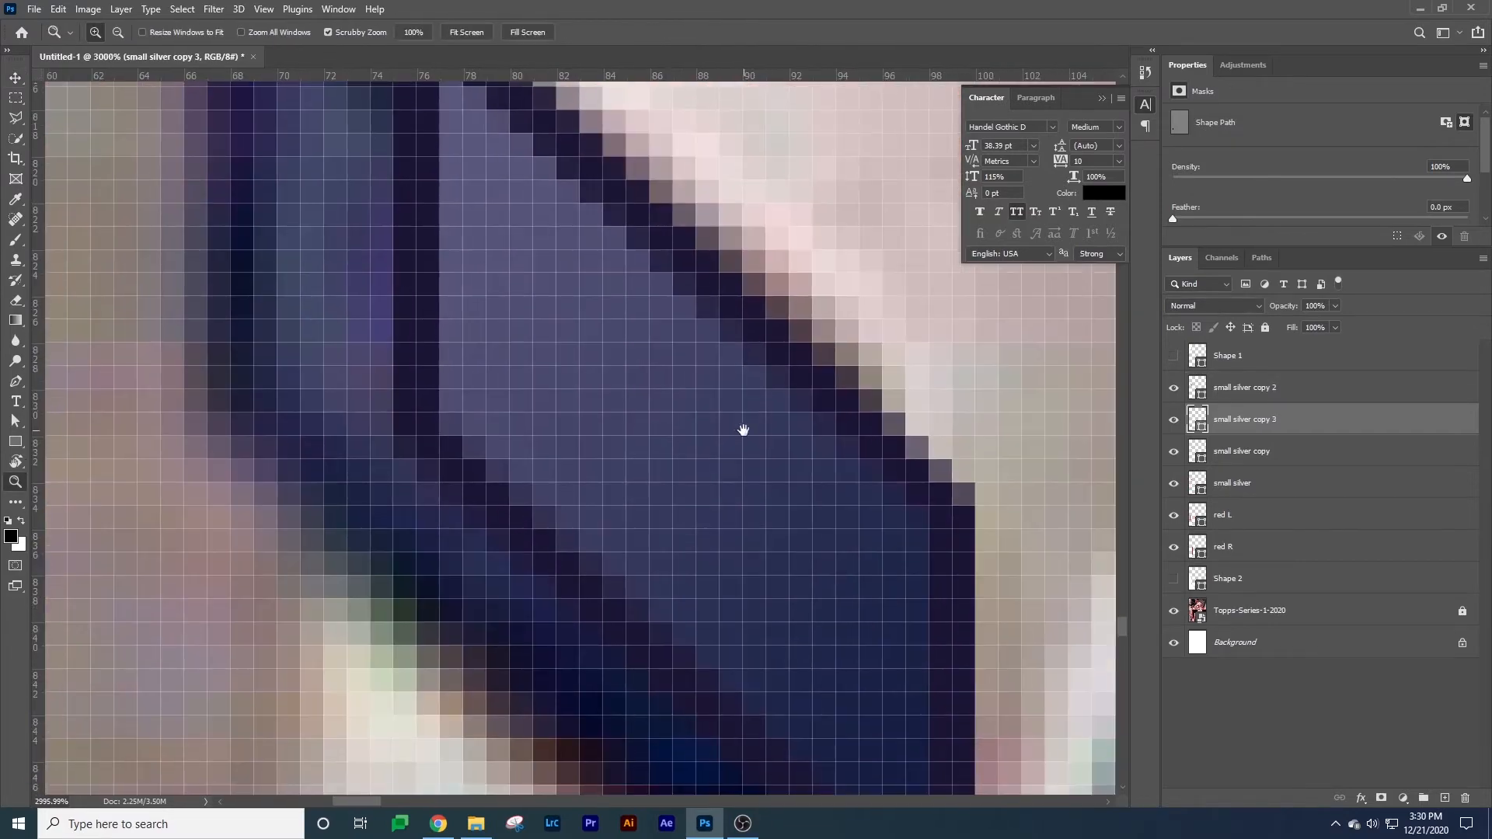
{"action": "key", "text": "v"}
{"action": "left_click_drag", "start_coordinate": [690, 410], "coordinate": [584, 358]}
Resize the navy copy above the team logo to fit its reference accent.
{"action": "key", "text": "ctrl+t"}
{"action": "left_click_drag", "start_coordinate": [807, 670], "coordinate": [731, 677]}
{"action": "key", "text": "Return"}
{"action": "key", "text": "z"}
{"action": "left_click_drag", "start_coordinate": [1091, 463], "coordinate": [472, 683]}
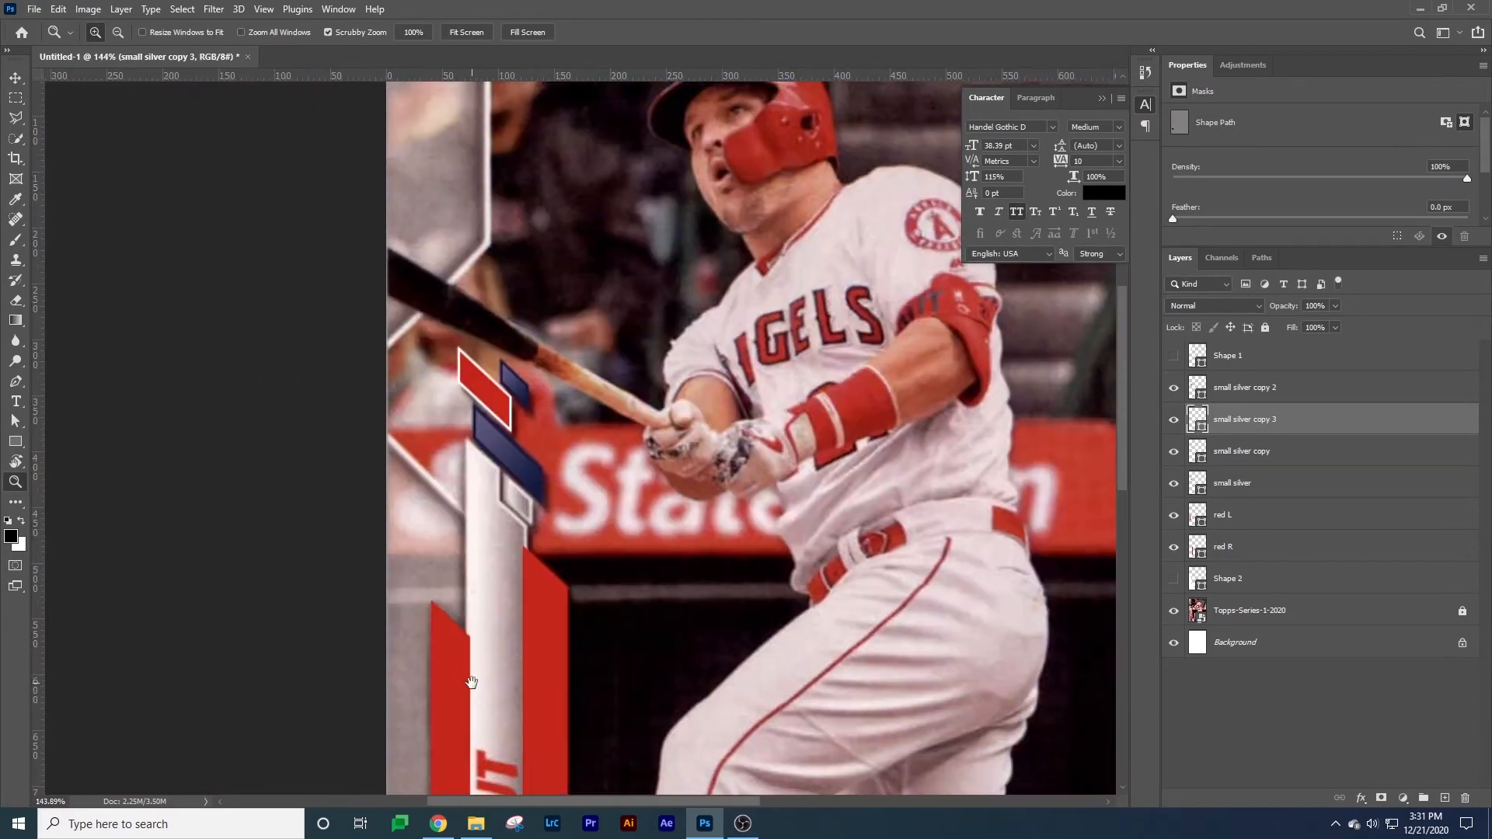
{"action": "key", "text": "v"}
{"action": "mouse_move", "coordinate": [536, 482]}
{"action": "left_mouse_down"}
{"action": "mouse_move", "coordinate": [563, 446]}
{"action": "mouse_move", "coordinate": [610, 472]}
{"action": "mouse_move", "coordinate": [536, 482]}
{"action": "left_mouse_up"}
{"action": "left_click_drag", "start_coordinate": [538, 370], "coordinate": [572, 389]}
{"action": "key", "text": "z"}
{"action": "left_click_drag", "start_coordinate": [700, 466], "coordinate": [649, 467]}
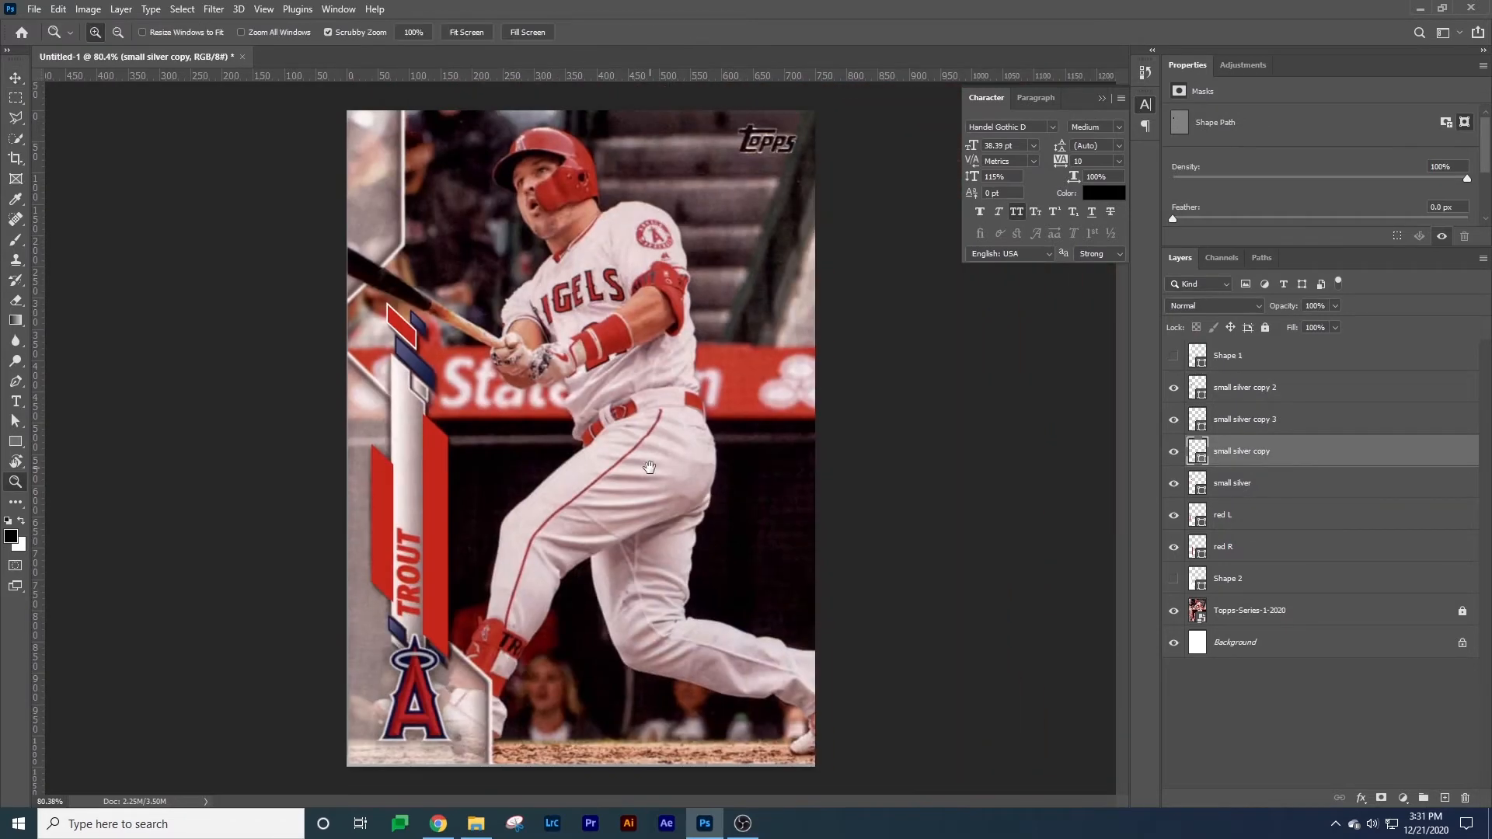
{"action": "key", "text": "v"}
{"action": "left_click", "coordinate": [935, 476]}
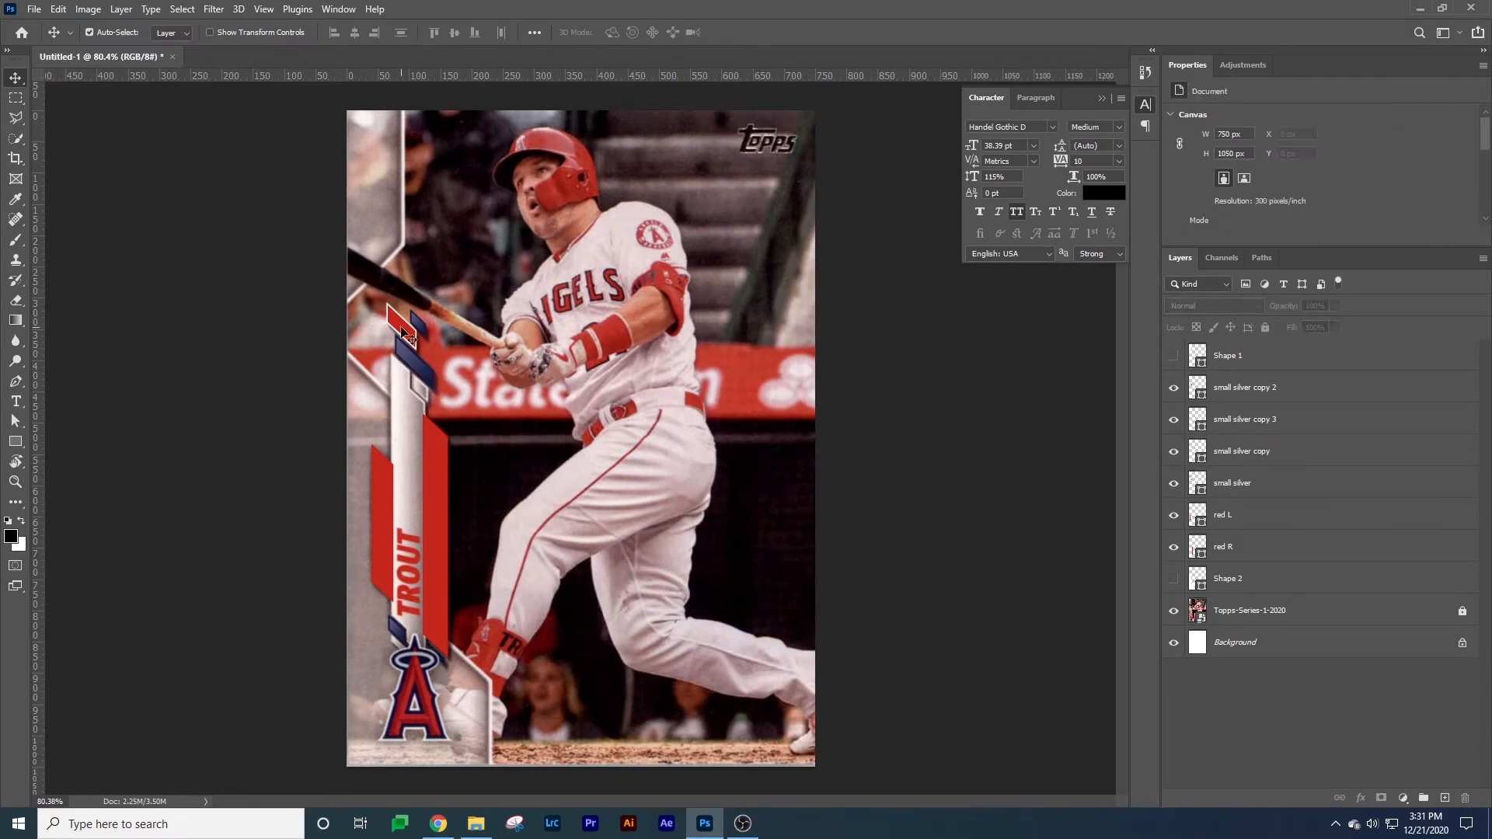
Change the small silver accent's solid red fill to a linear gradient angled at -45 degrees.
{"action": "left_click", "coordinate": [406, 336]}
{"action": "key", "text": "z"}
{"action": "left_click_drag", "start_coordinate": [406, 335], "coordinate": [504, 321]}
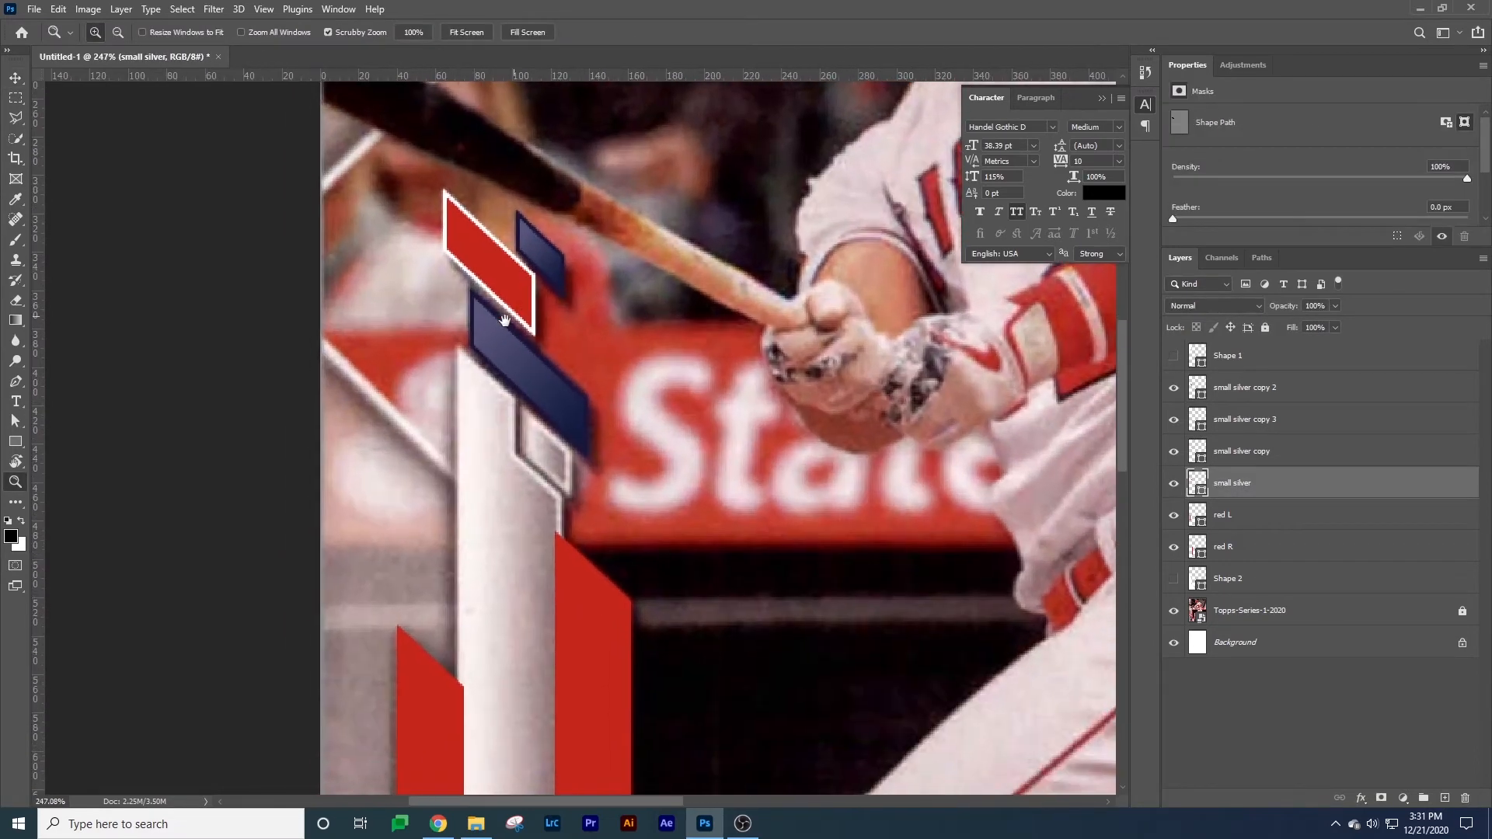
{"action": "key", "text": "u"}
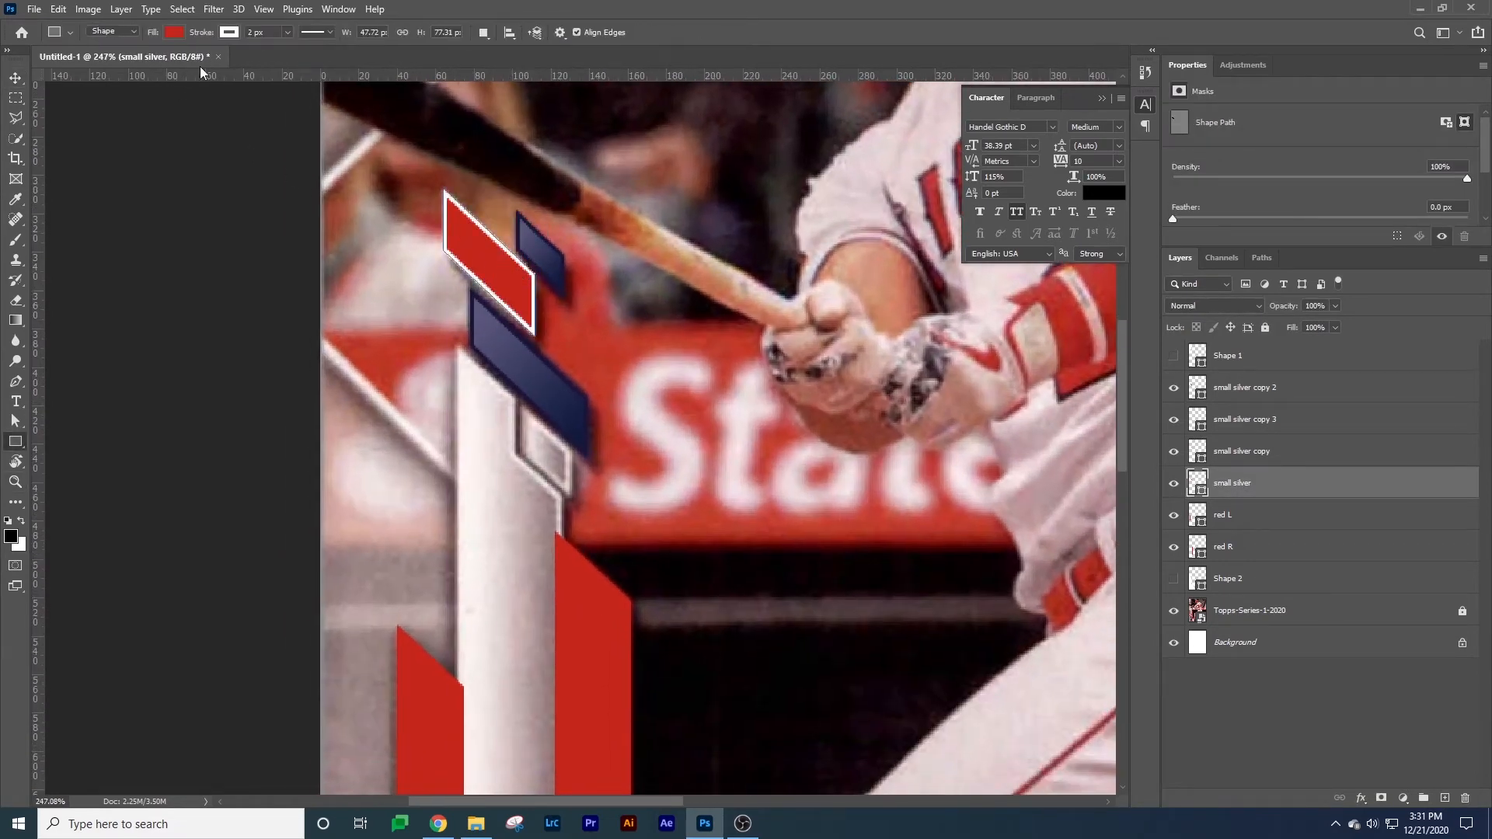
{"action": "left_click", "coordinate": [175, 32]}
{"action": "left_click", "coordinate": [139, 63]}
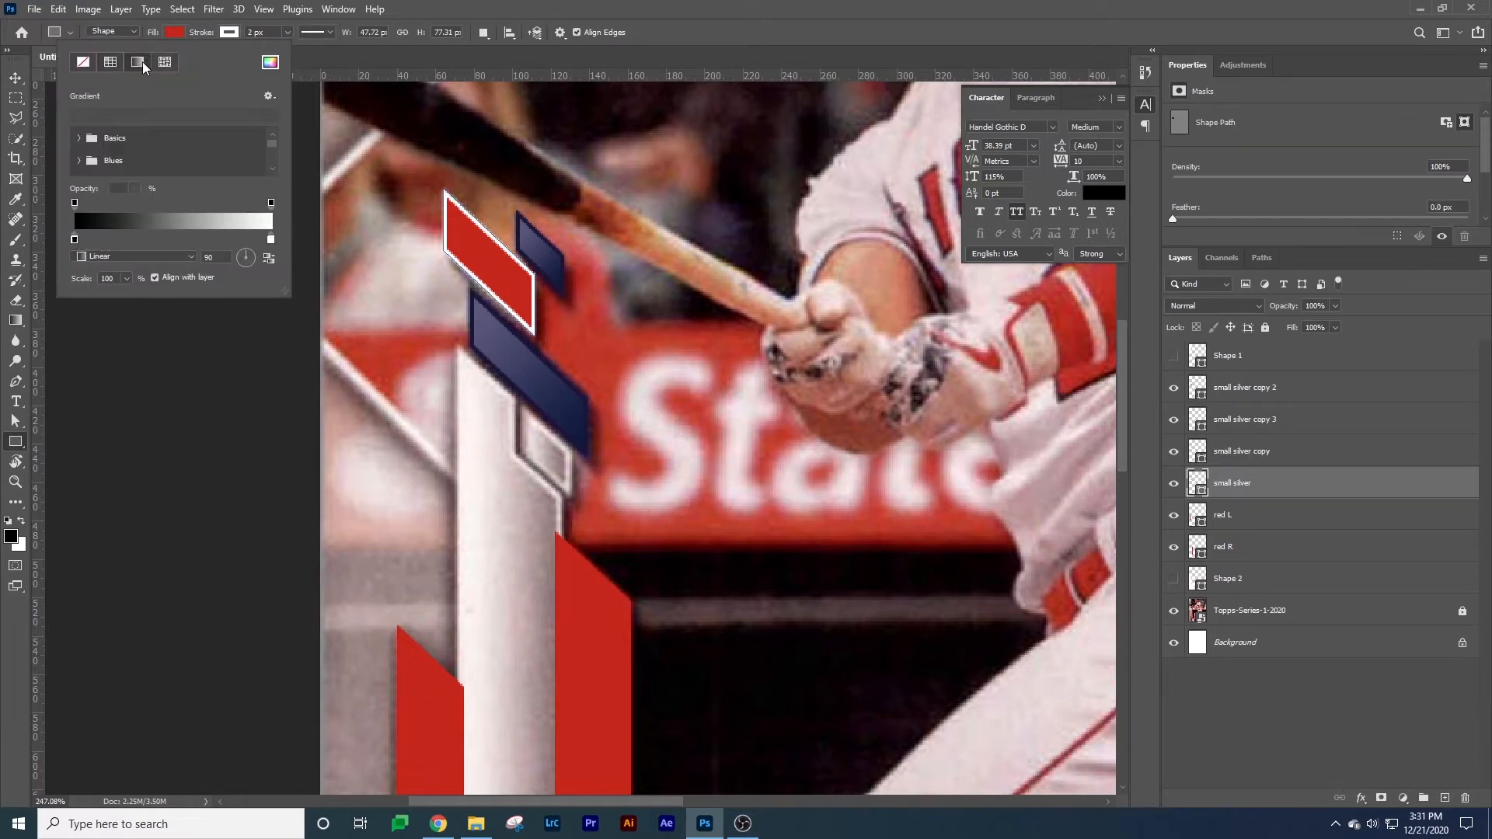
{"action": "left_click", "coordinate": [250, 262]}
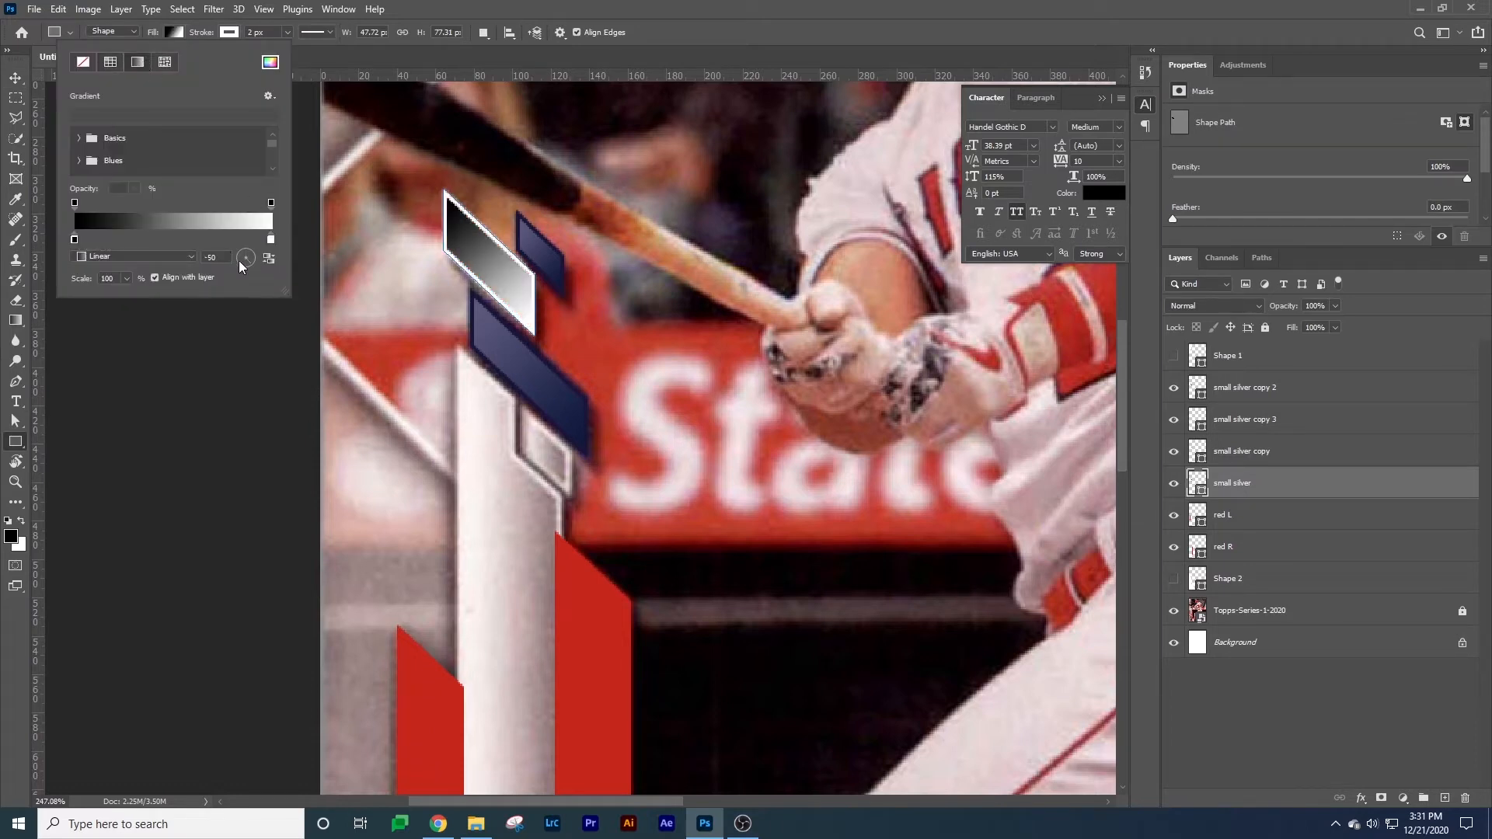
{"action": "key", "text": "Return"}
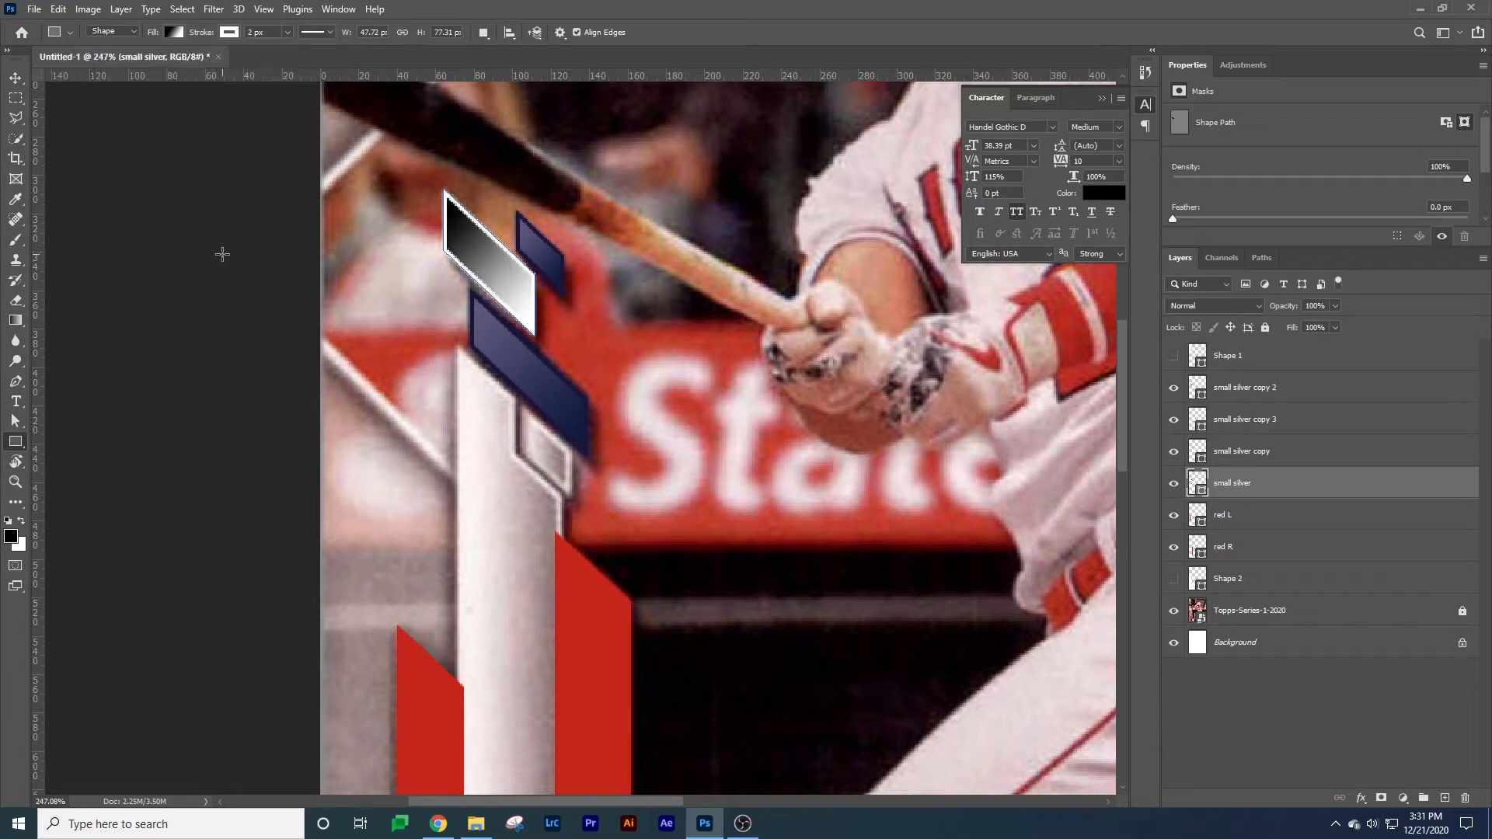
Reverse the small silver accent's gradient and replace its black stop with #907c7d sampled from the silver reference accent.
{"action": "left_click", "coordinate": [175, 35]}
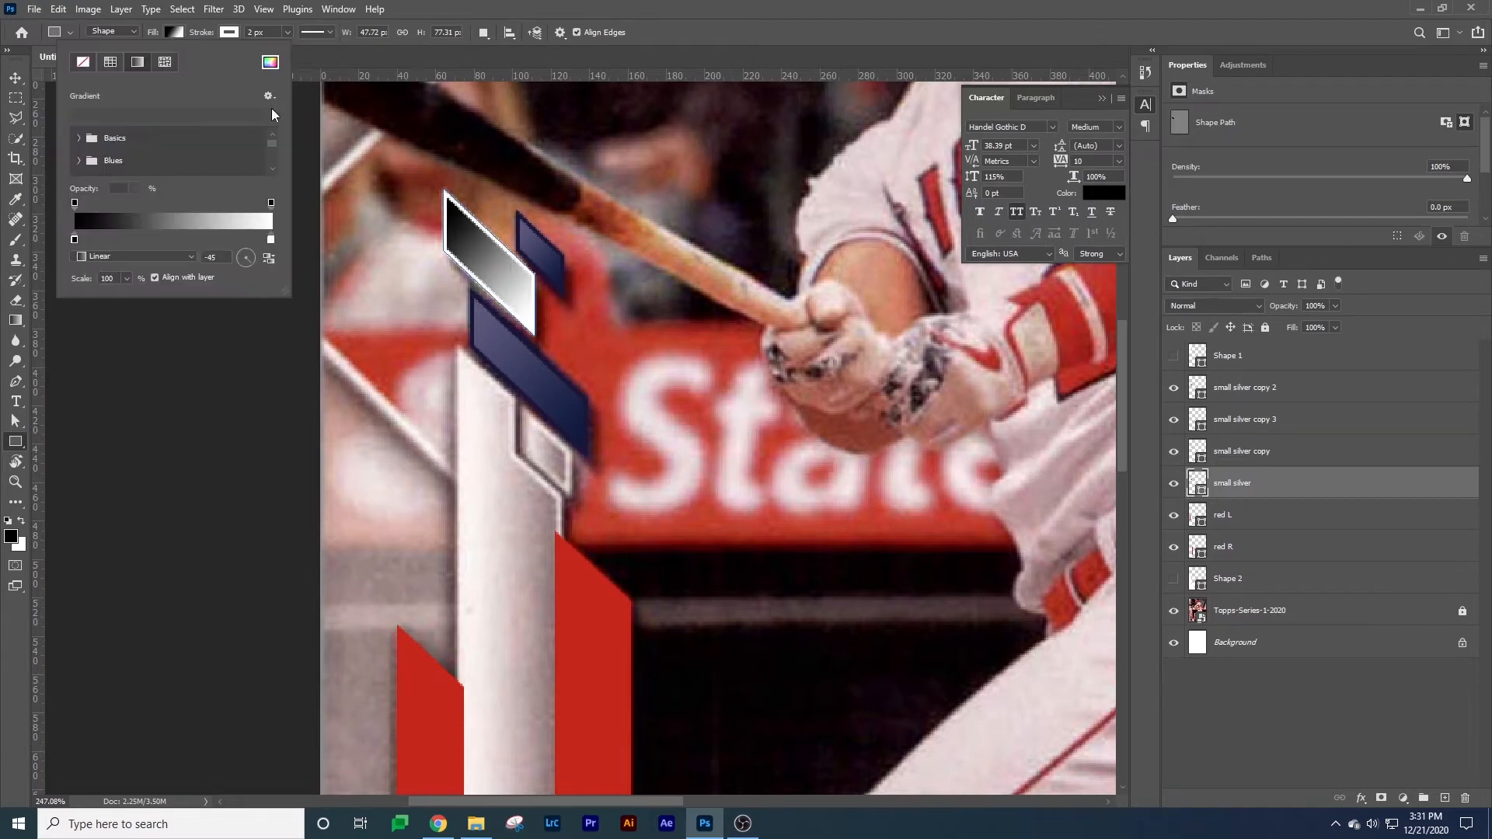
{"action": "left_click", "coordinate": [269, 255]}
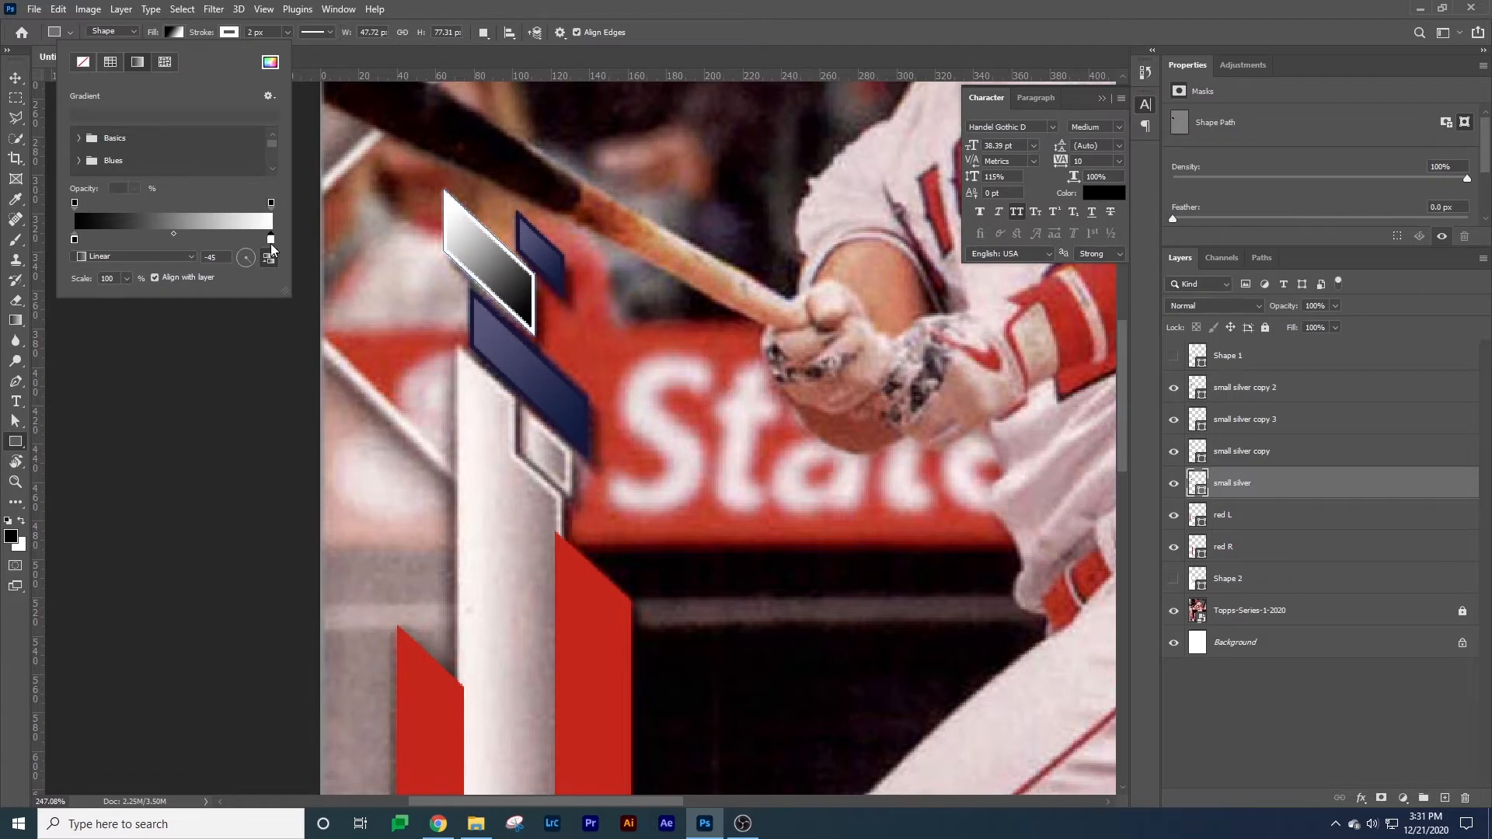
{"action": "double_click", "coordinate": [74, 241]}
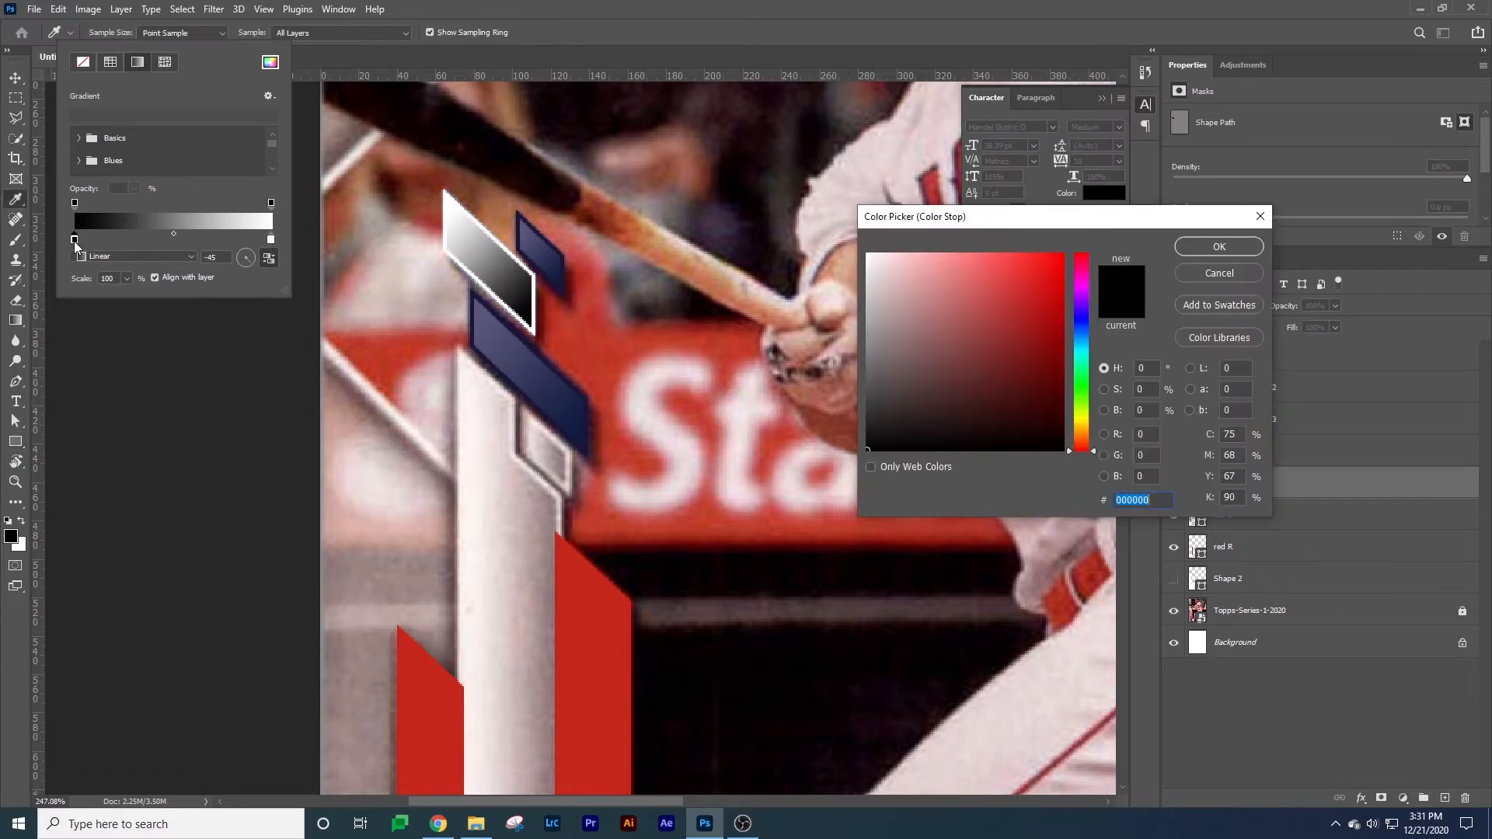
{"action": "left_click", "coordinate": [556, 495]}
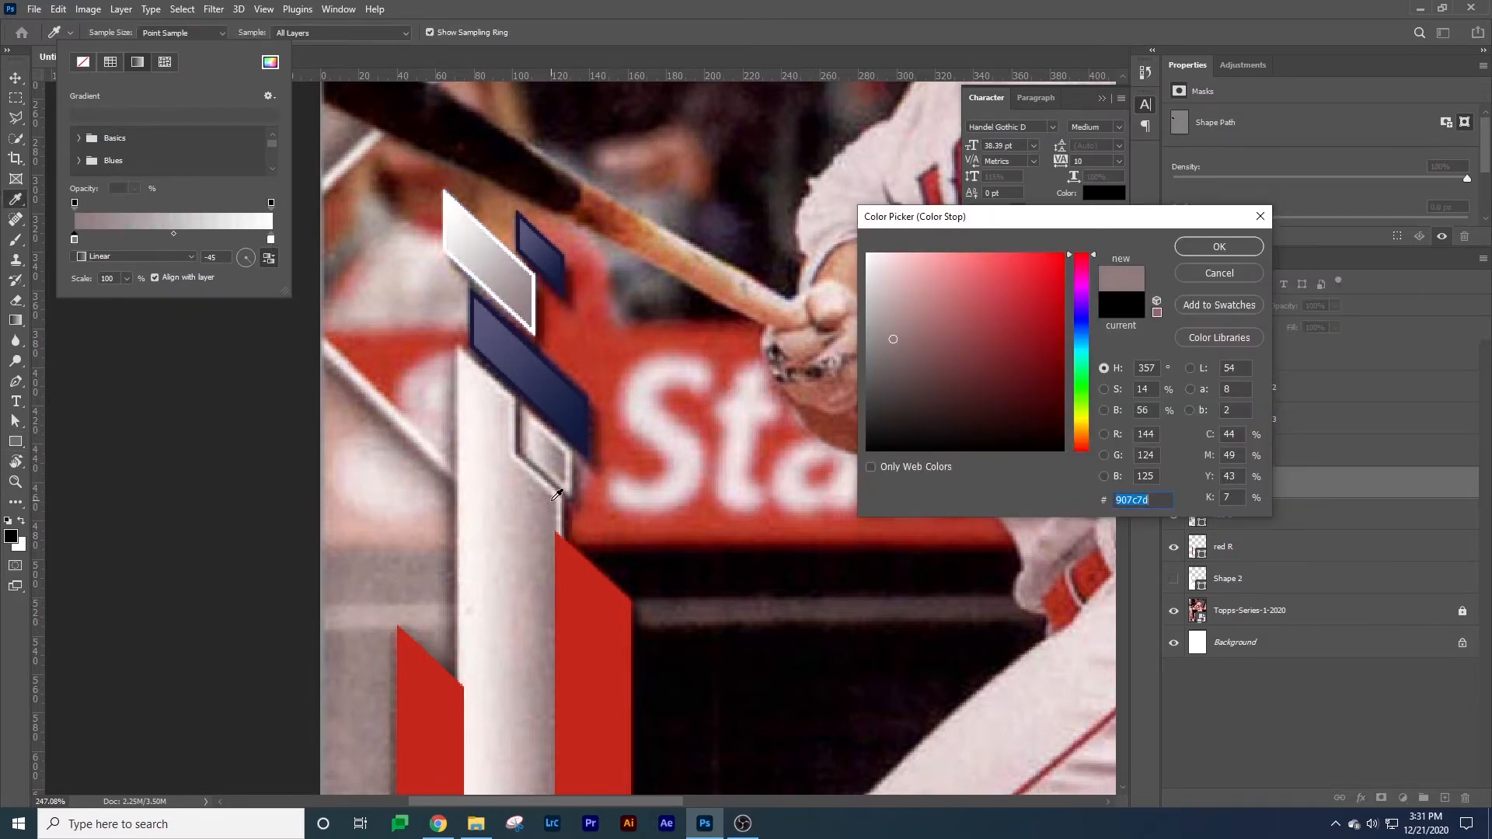
{"action": "left_click", "coordinate": [1219, 247]}
Rename the larger navy accent's layer as small blue 2.
{"action": "key", "text": "z"}
{"action": "left_click_drag", "start_coordinate": [606, 453], "coordinate": [623, 333]}
{"action": "mouse_move", "coordinate": [666, 443]}
{"action": "left_mouse_down"}
{"action": "mouse_move", "coordinate": [643, 466]}
{"action": "mouse_move", "coordinate": [664, 394]}
{"action": "mouse_move", "coordinate": [651, 494]}
{"action": "mouse_move", "coordinate": [677, 466]}
{"action": "left_mouse_up"}
{"action": "key", "text": "v"}
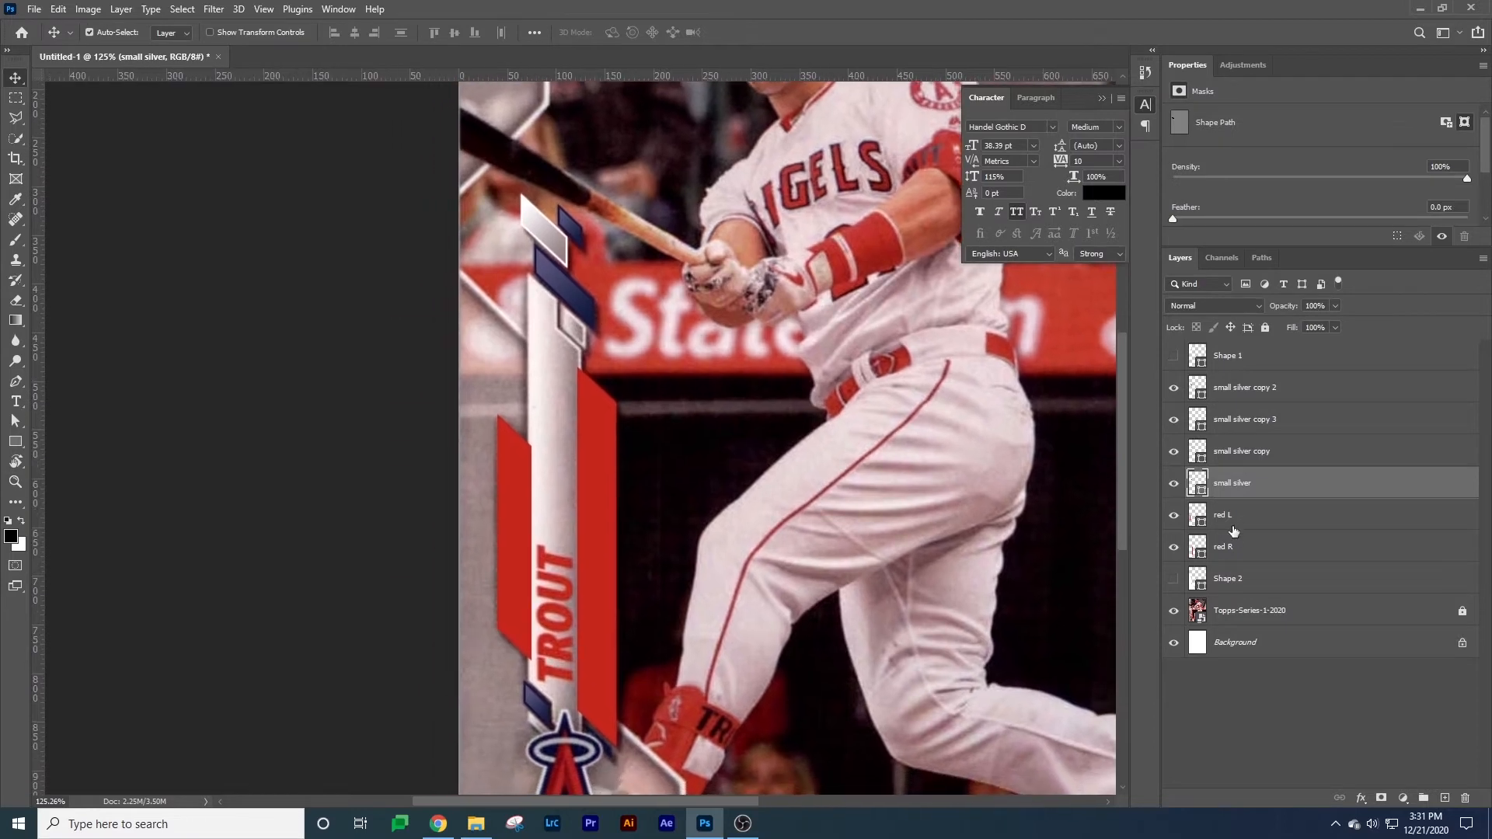
{"action": "left_click", "coordinate": [1336, 398]}
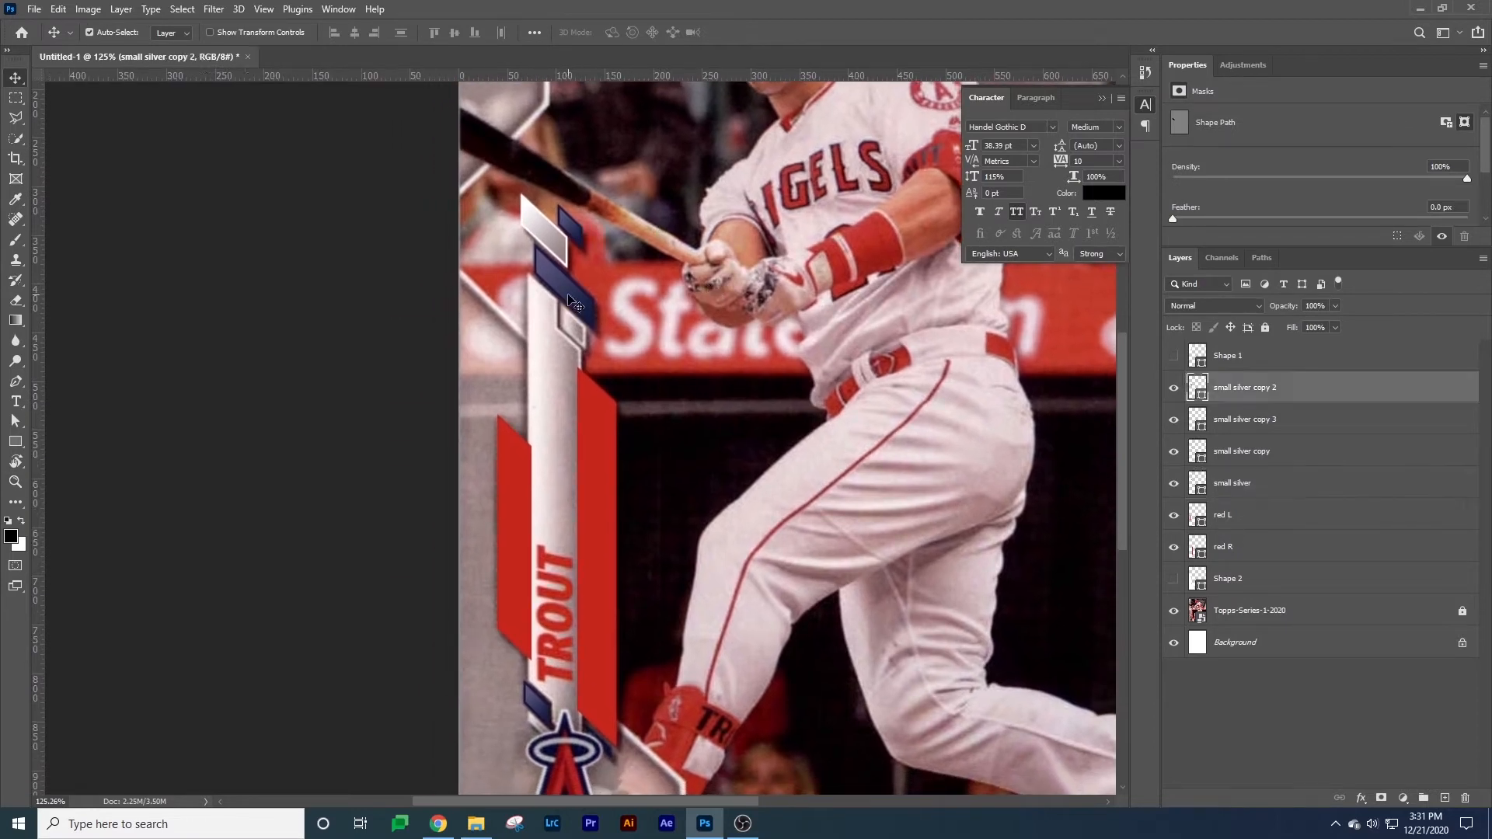
{"action": "double_click", "coordinate": [1244, 388]}
{"action": "type", "text": "blue"}
{"action": "key", "text": "Return"}
{"action": "left_click", "coordinate": [1174, 389]}
{"action": "left_click", "coordinate": [1174, 389]}
{"action": "double_click", "coordinate": [1256, 389]}
{"action": "key", "text": "Right"}
{"action": "type", "text": "2"}
{"action": "key", "text": "Return"}
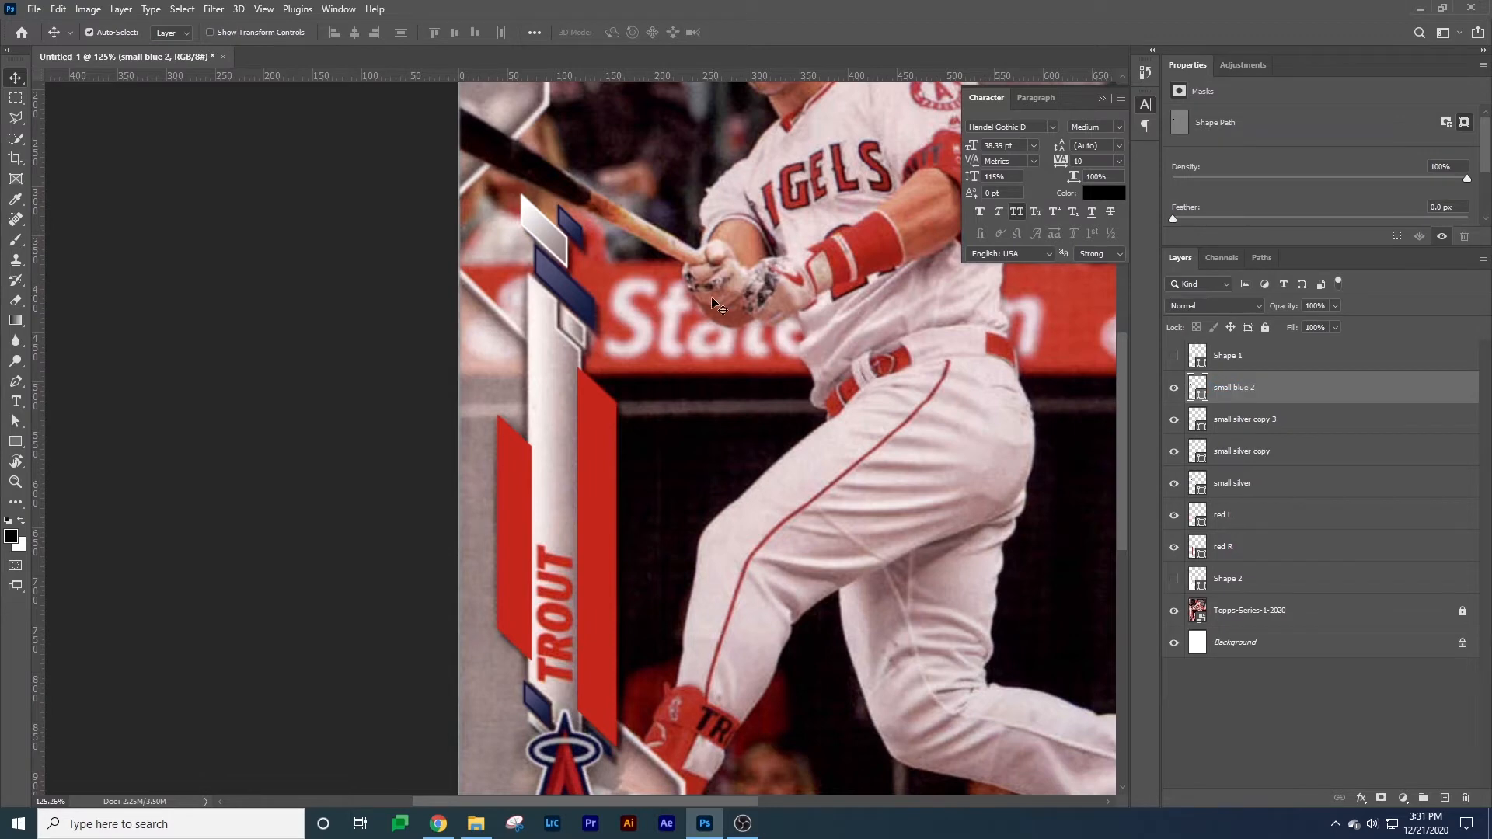
Move the upper small navy accent's layer above small blue 2 and rename it small blue 1.
{"action": "left_click", "coordinate": [1243, 451]}
{"action": "left_click_drag", "start_coordinate": [1259, 459], "coordinate": [1239, 397]}
{"action": "double_click", "coordinate": [1241, 388]}
{"action": "left_click", "coordinate": [1252, 420]}
{"action": "double_click", "coordinate": [1242, 388]}
{"action": "type", "text": "small blue 2"}
{"action": "key", "text": "Return"}
Rename the layer of the navy accent above the team logo as small blue 3.
{"action": "scroll", "coordinate": [808, 571], "scroll_direction": "down", "scroll_amount": 2}
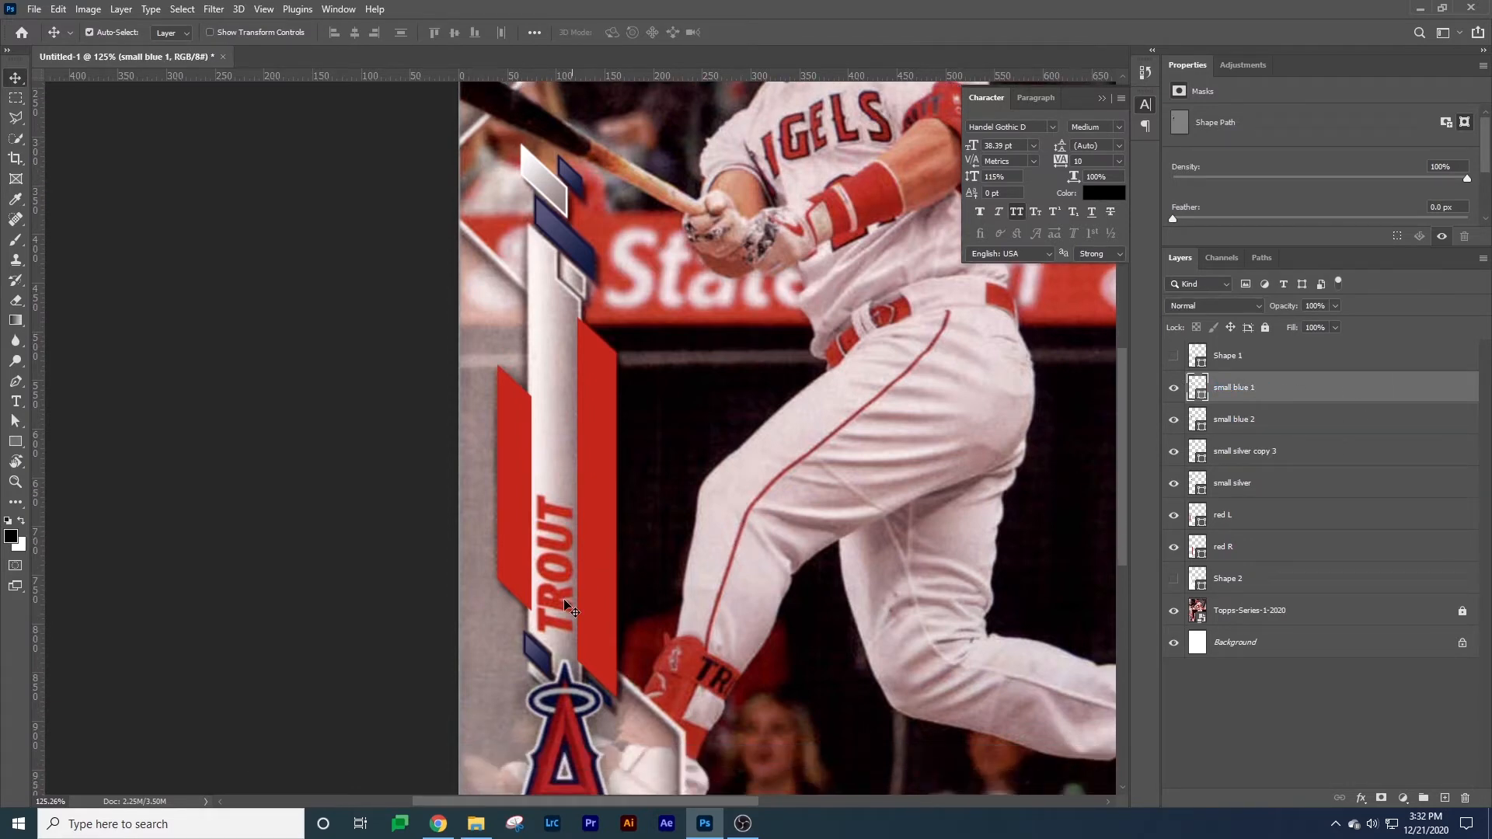
{"action": "left_click", "coordinate": [542, 664]}
{"action": "scroll", "coordinate": [719, 622], "scroll_direction": "down", "scroll_amount": 2}
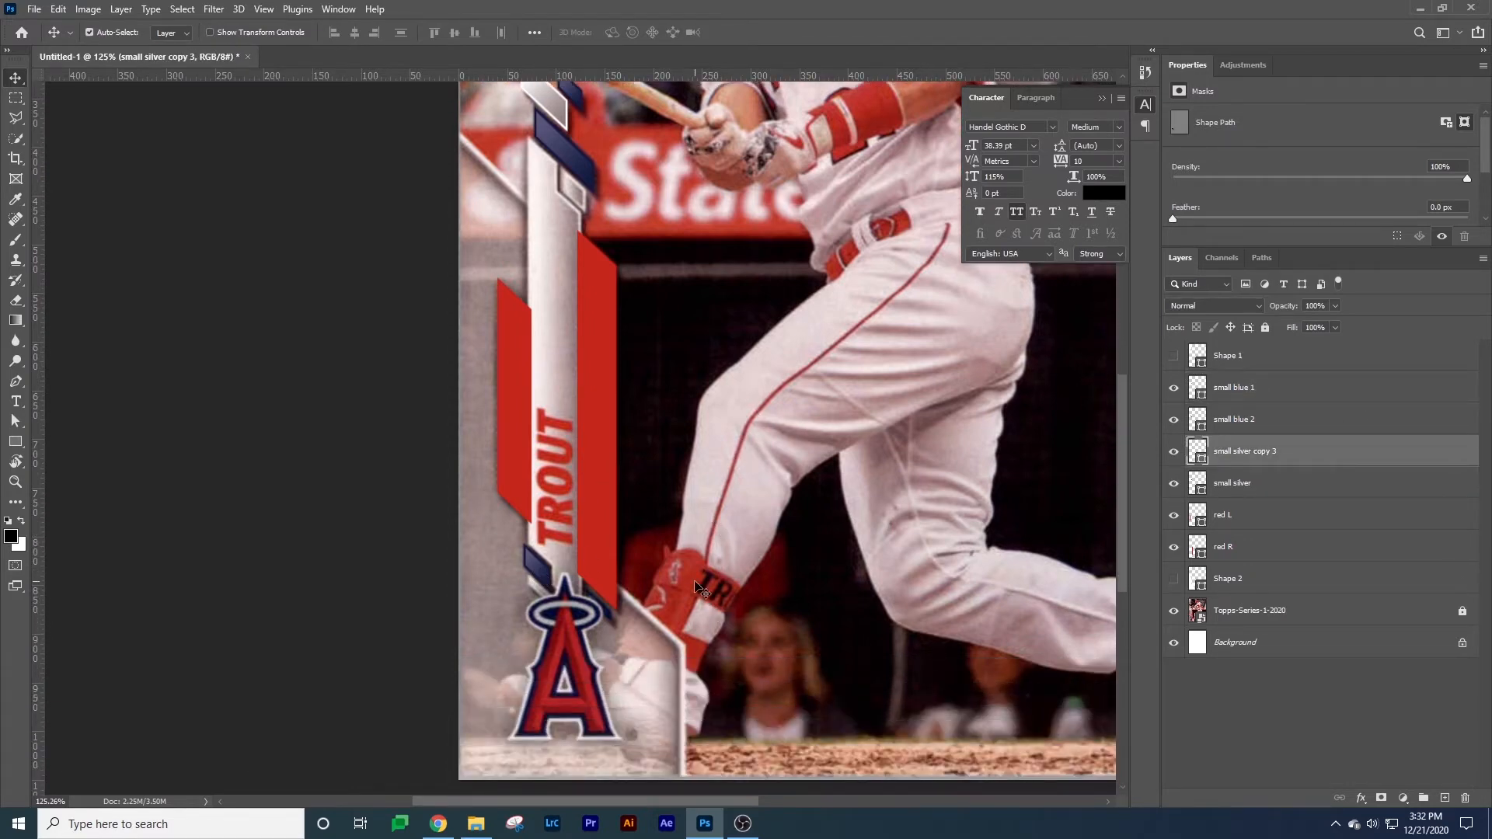
{"action": "double_click", "coordinate": [1255, 453]}
{"action": "type", "text": "small blue 2"}
{"action": "key", "text": "Return"}
Duplicate the small silver accent and place the copy over the silver reference accent below the larger navy one.
{"action": "scroll", "coordinate": [609, 457], "scroll_direction": "up", "scroll_amount": 2}
{"action": "left_click", "coordinate": [609, 456]}
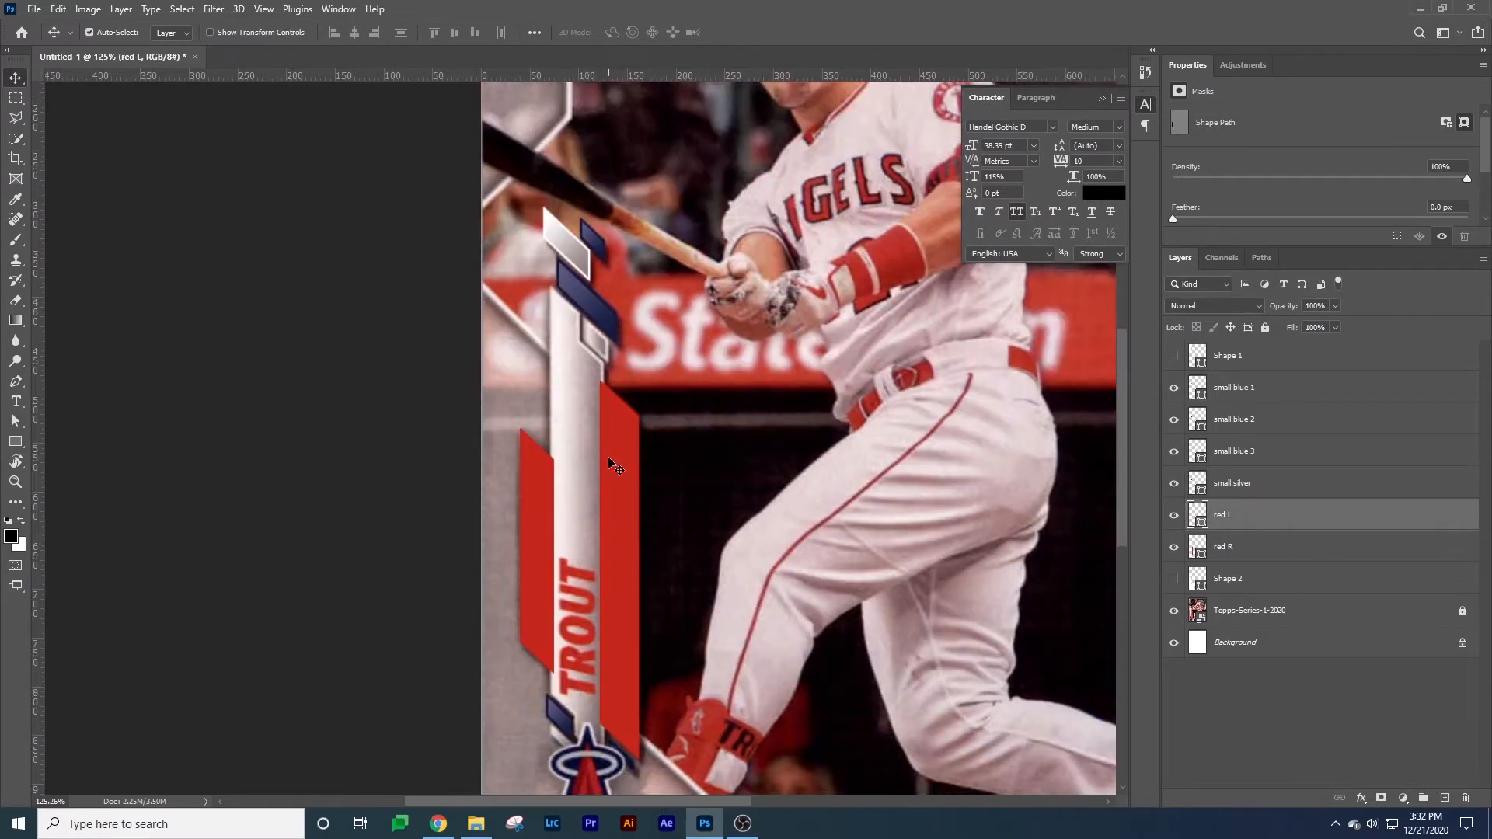
{"action": "key", "text": "z"}
{"action": "left_click_drag", "start_coordinate": [610, 456], "coordinate": [569, 511]}
{"action": "key", "text": "v"}
{"action": "left_click_drag", "start_coordinate": [533, 260], "coordinate": [643, 595]}
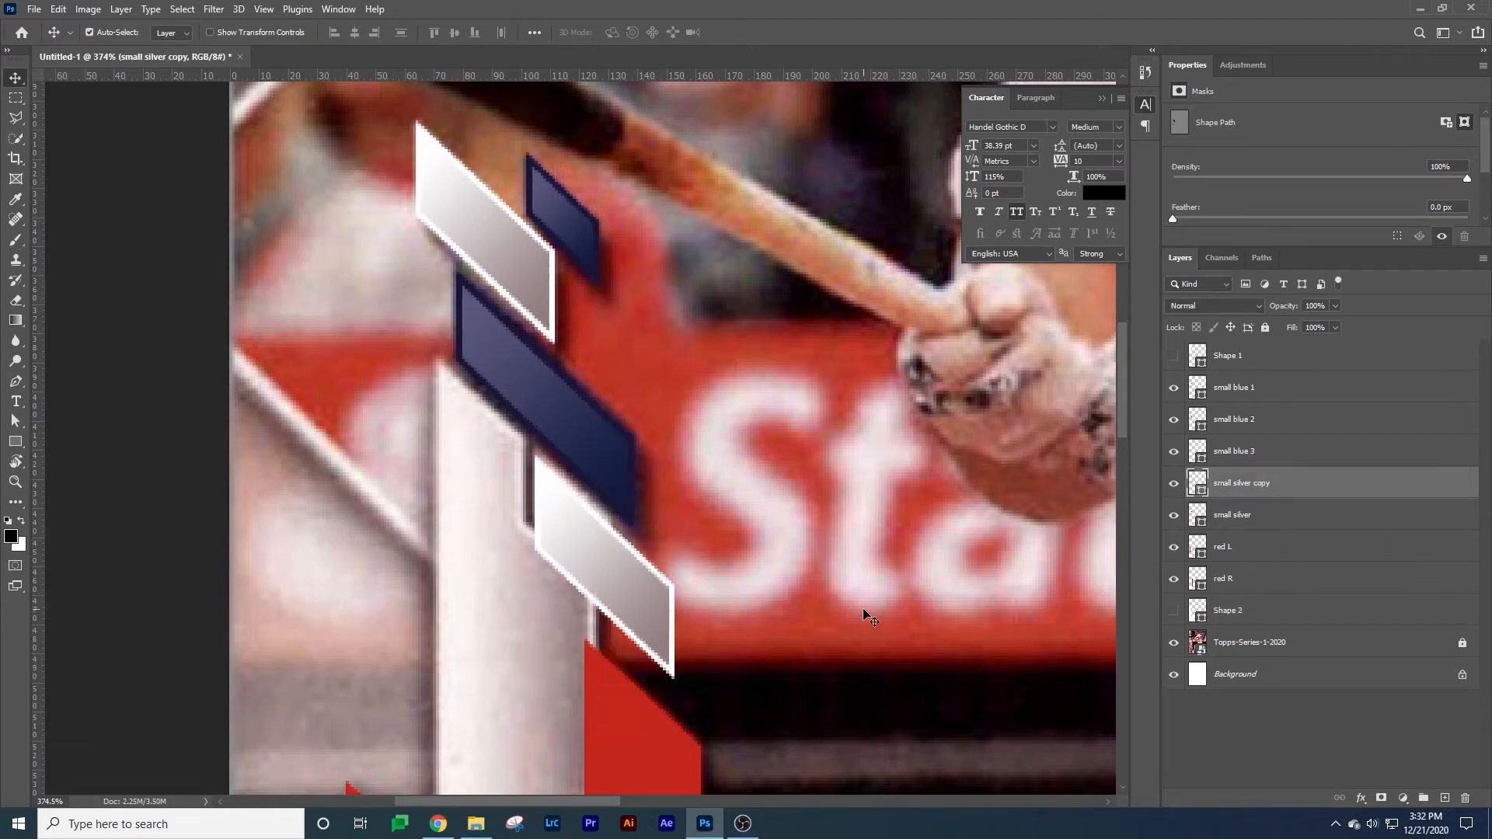
Scale the small silver copy proportionally to 54.11% to match the reference accent's width.
{"action": "key", "text": "ctrl+t"}
{"action": "left_click_drag", "start_coordinate": [672, 673], "coordinate": [614, 573]}
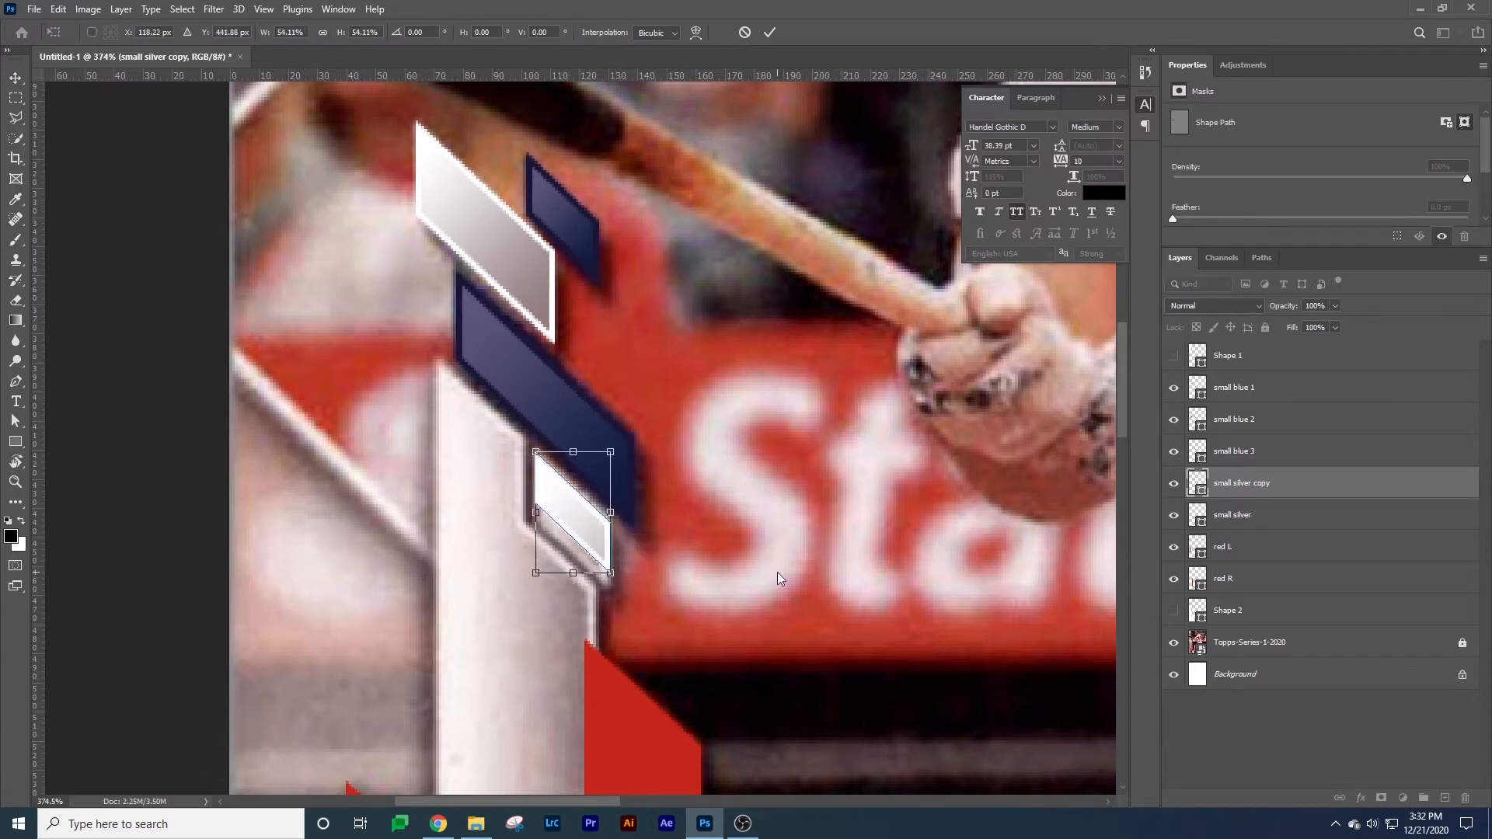
{"action": "key", "text": "Return"}
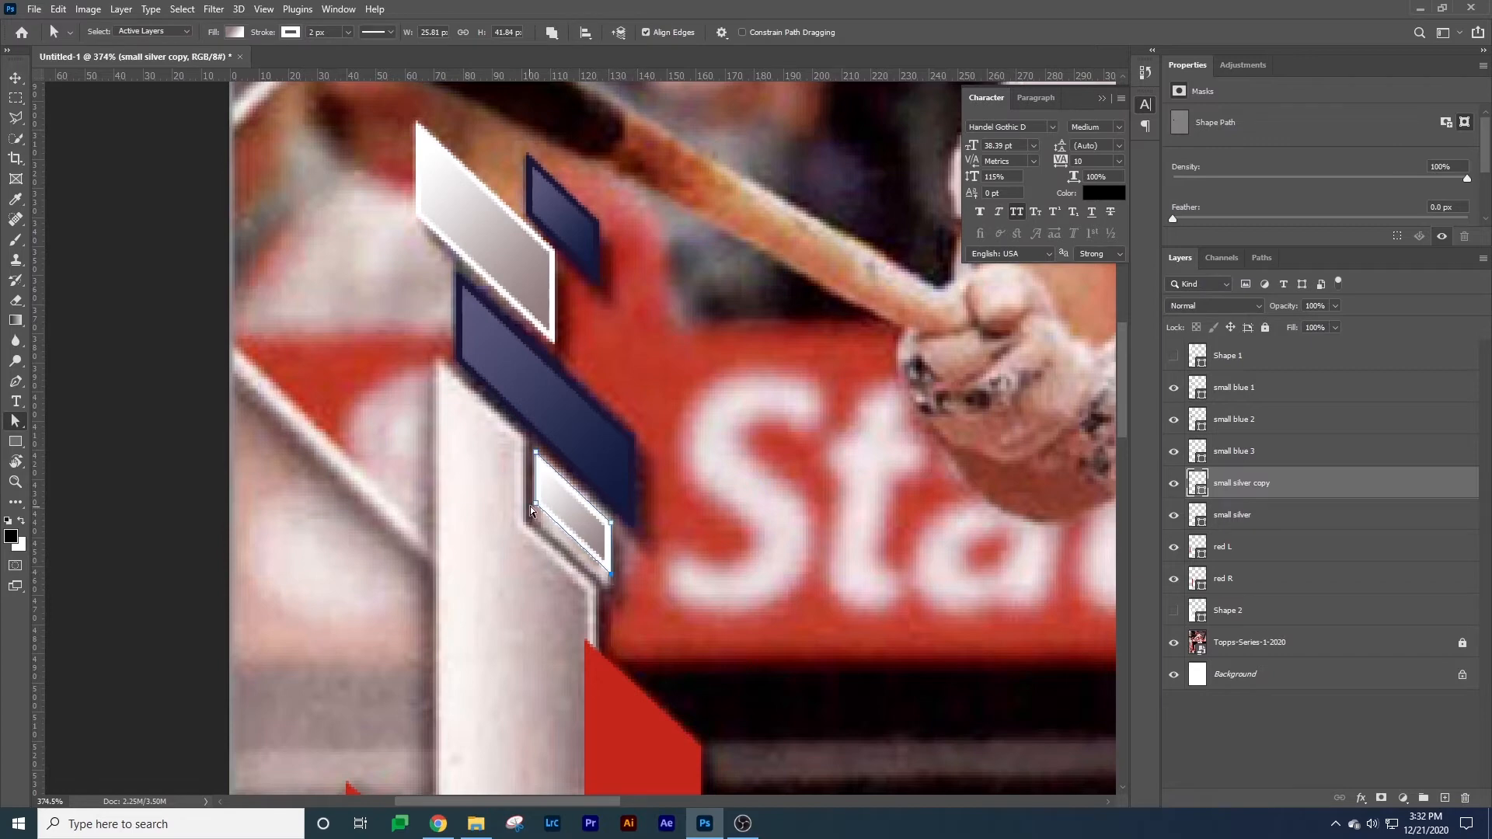
Lower the bottom edge of the small silver copy by 5 px to match the reference accent's height.
{"action": "key", "text": "Down"}
{"action": "key", "text": "Down"}
{"action": "key", "text": "Down"}
{"action": "key", "text": "Down"}
{"action": "key", "text": "Down"}
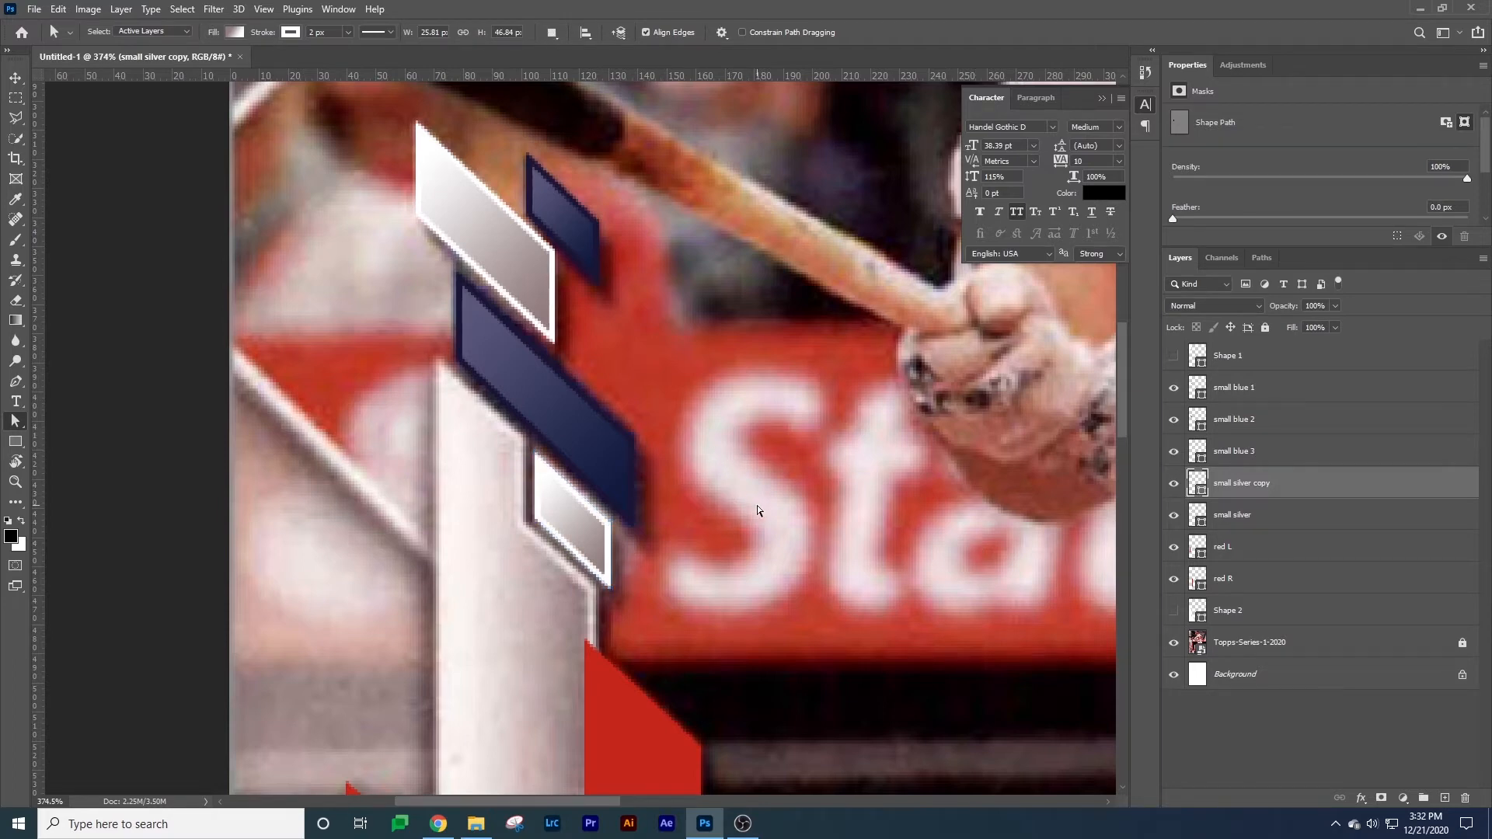
{"action": "key", "text": "ctrl+0"}
{"action": "key", "text": "v"}
{"action": "left_click_drag", "start_coordinate": [662, 488], "coordinate": [734, 464]}
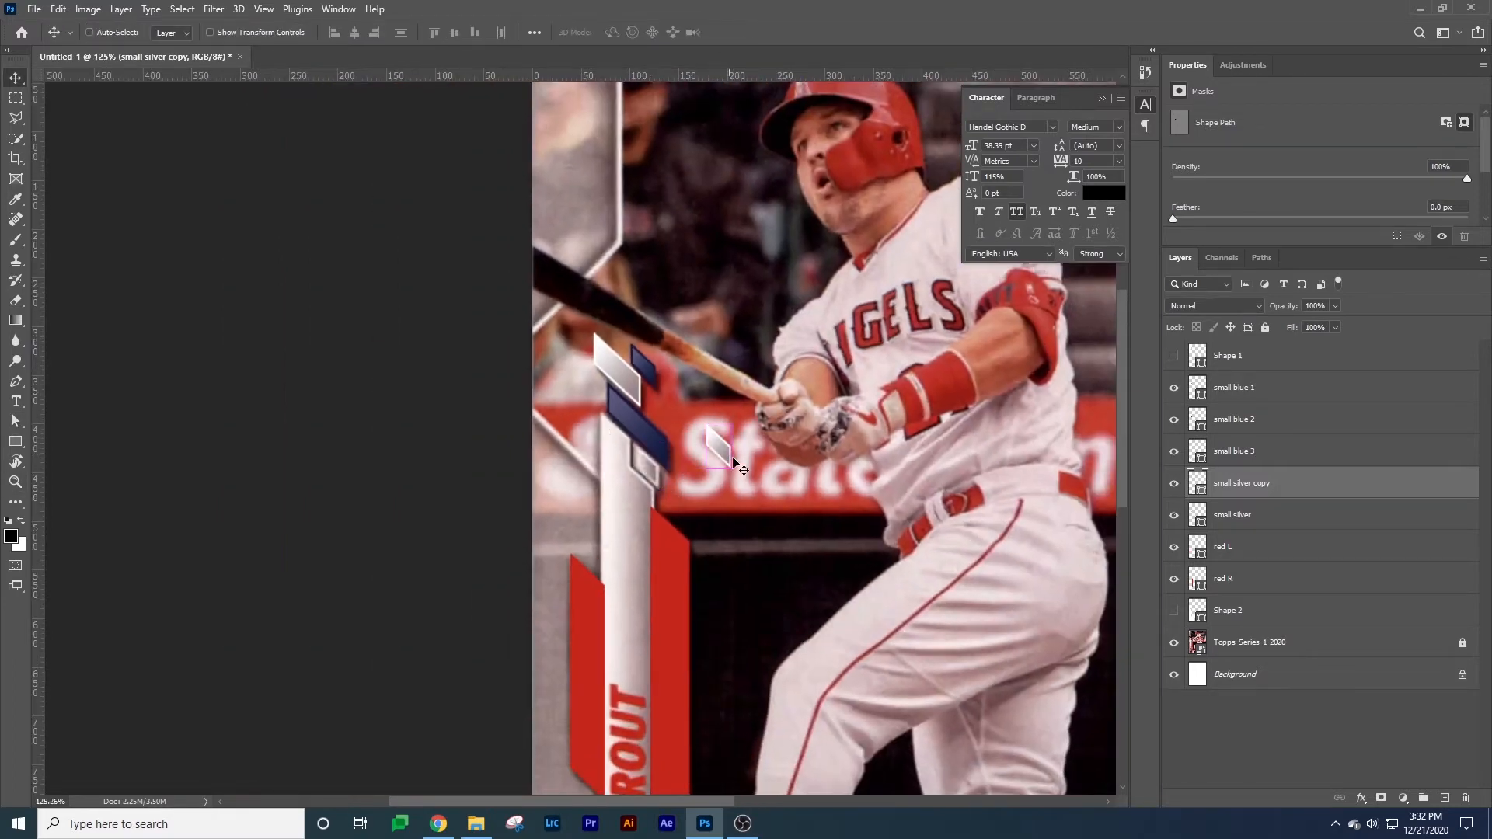
{"action": "key", "text": "ctrl+z"}
{"action": "key", "text": "z"}
{"action": "left_click_drag", "start_coordinate": [676, 505], "coordinate": [716, 356]}
{"action": "scroll", "coordinate": [715, 356], "scroll_direction": "down", "scroll_amount": 5}
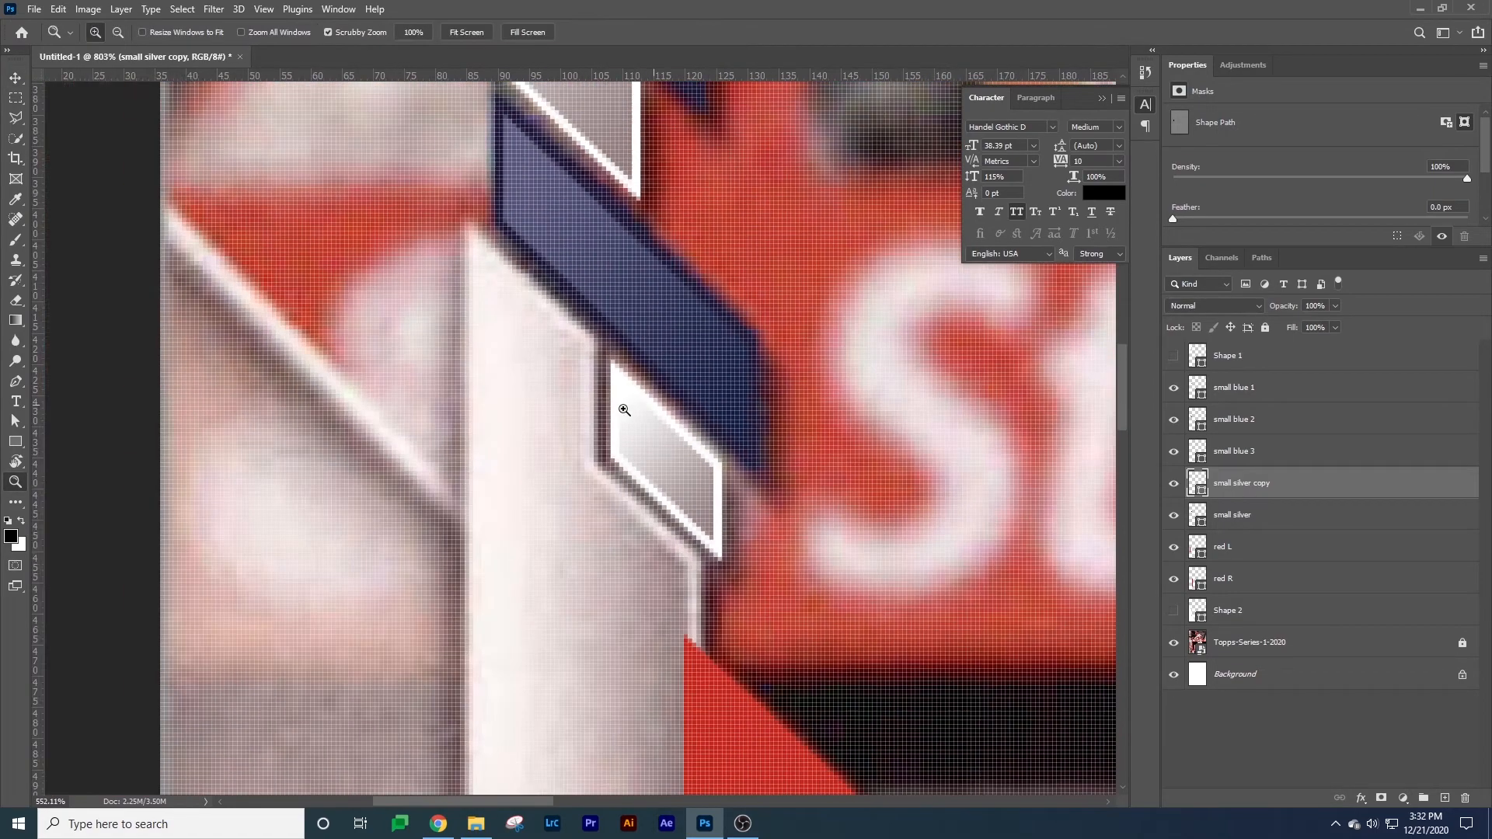
Duplicate the small silver copy and place the new copy over the top of the reference's long silver nameplate bar.
{"action": "key", "text": "v"}
{"action": "key", "text": "ctrl+j"}
{"action": "key", "text": "shift+Left"}
{"action": "key", "text": "shift+Up"}
{"action": "key", "text": "shift+Left"}
{"action": "key", "text": "shift+Up"}
{"action": "key", "text": "shift+Left"}
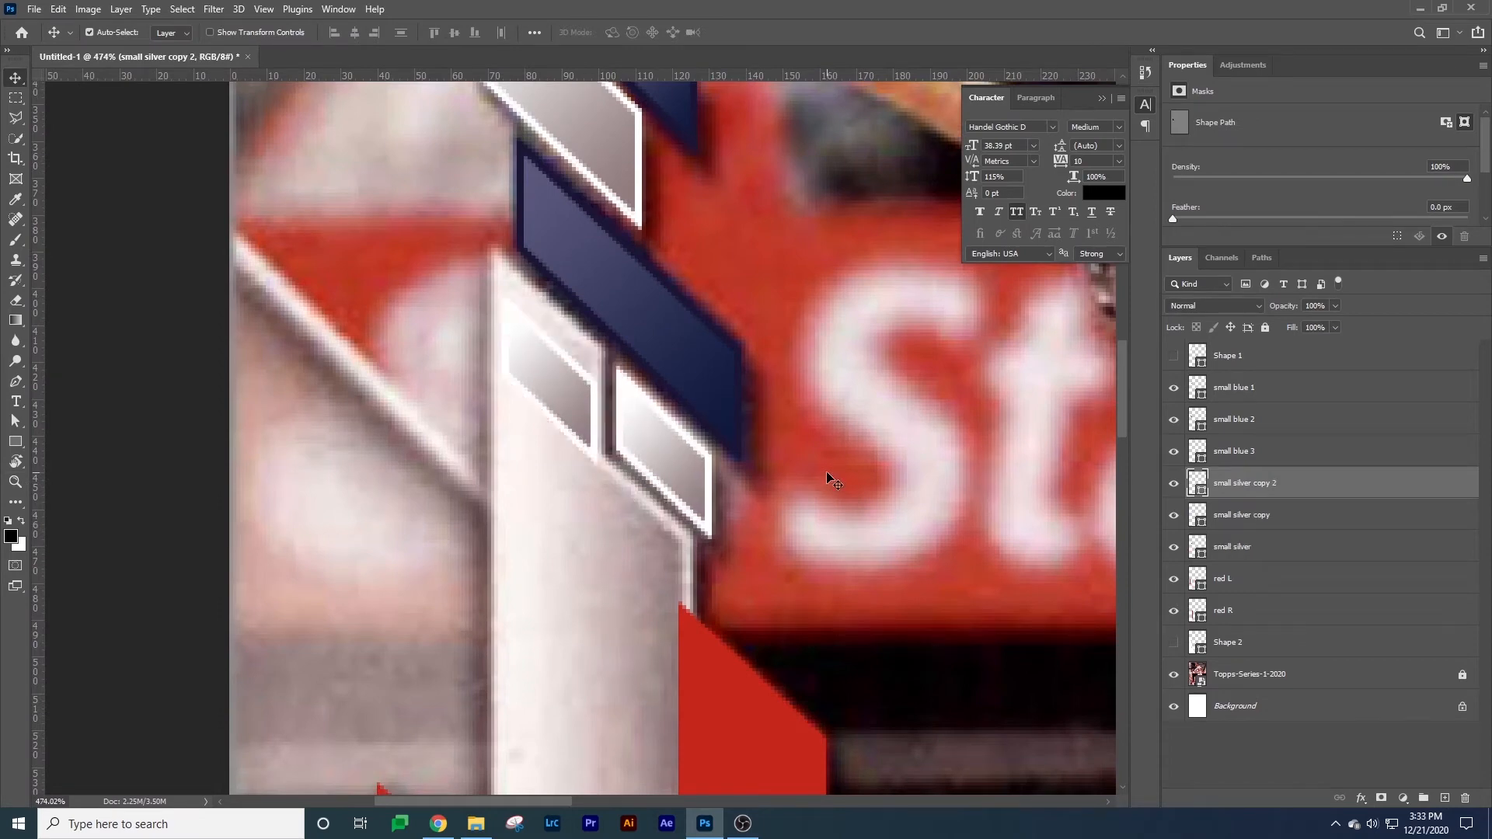
{"action": "key", "text": "shift+Up"}
Scale the new silver copy to 118.66% wide by 118.20% high to fit the top of the reference bar.
{"action": "key", "text": "ctrl+t"}
{"action": "left_click_drag", "start_coordinate": [558, 302], "coordinate": [543, 304]}
{"action": "left_click_drag", "start_coordinate": [586, 418], "coordinate": [611, 448]}
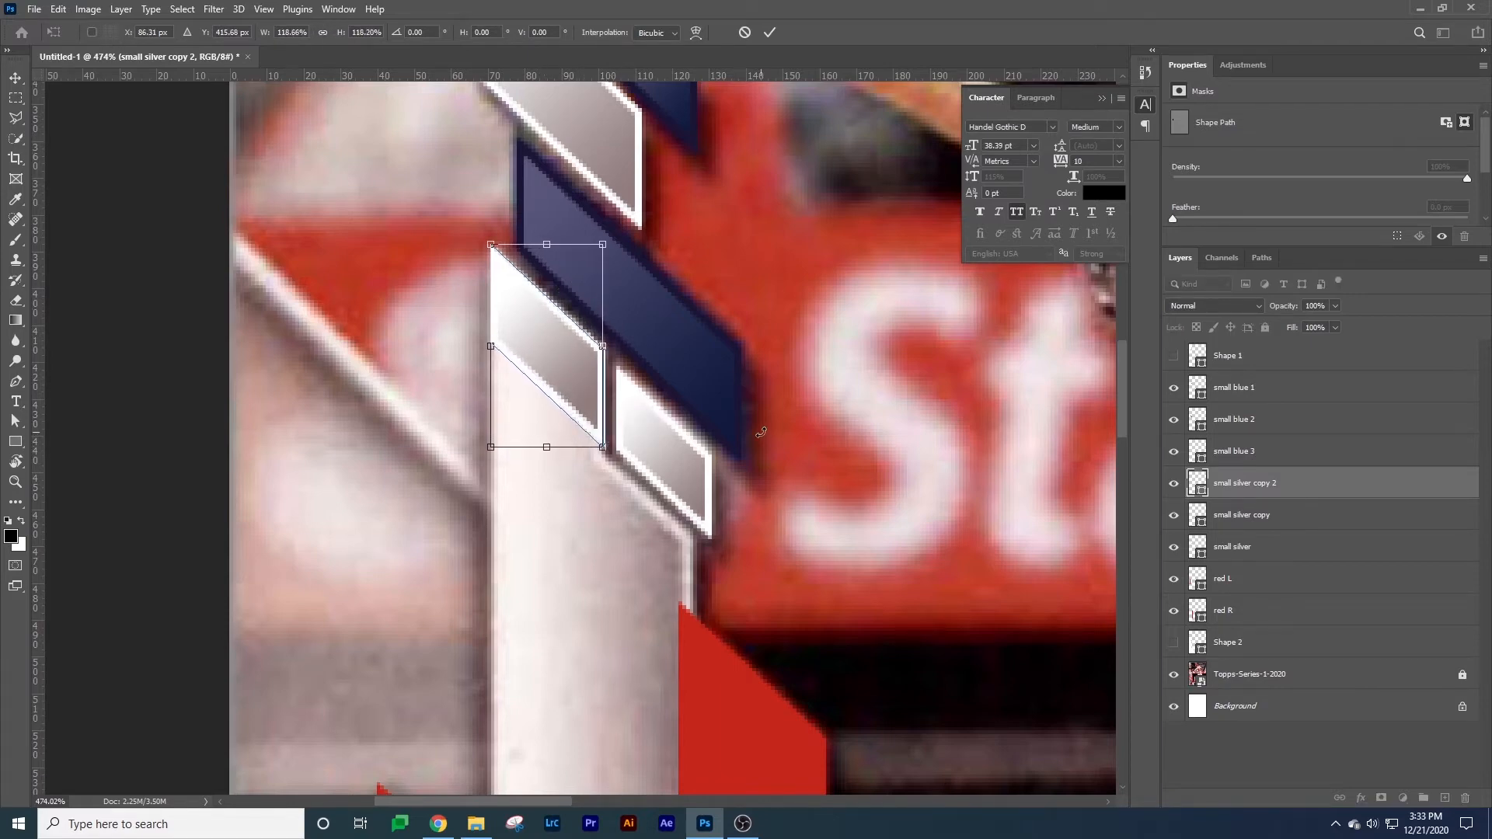
{"action": "key", "text": "Return"}
{"action": "left_click_drag", "start_coordinate": [701, 391], "coordinate": [706, 343]}
{"action": "key", "text": "a"}
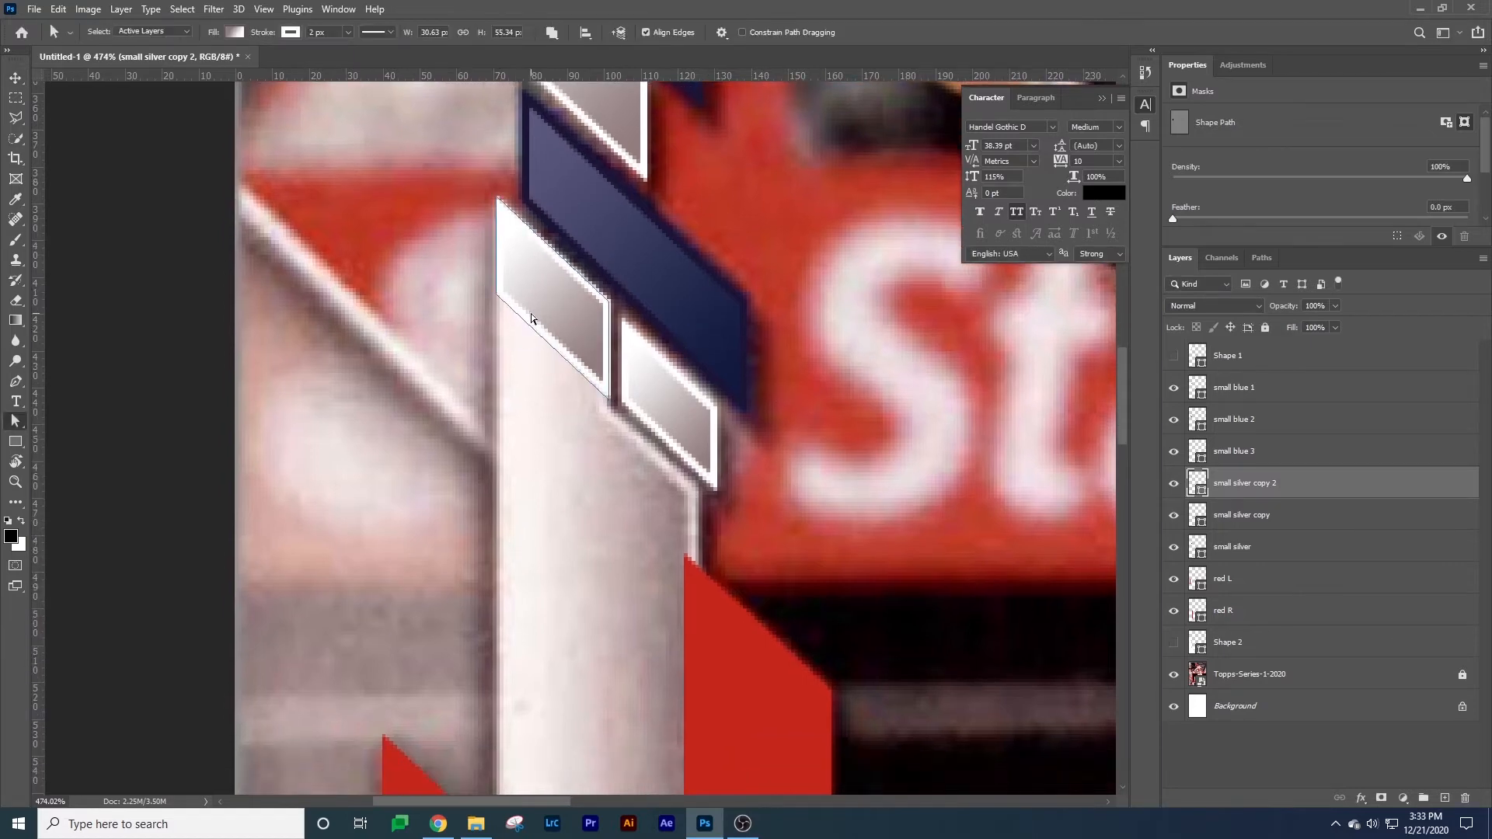
{"action": "key", "text": "z"}
{"action": "left_click_drag", "start_coordinate": [525, 321], "coordinate": [435, 342]}
{"action": "mouse_move", "coordinate": [611, 373]}
{"action": "left_mouse_down"}
{"action": "mouse_move", "coordinate": [639, 354]}
{"action": "mouse_move", "coordinate": [632, 366]}
{"action": "left_mouse_up"}
{"action": "key", "text": "a"}
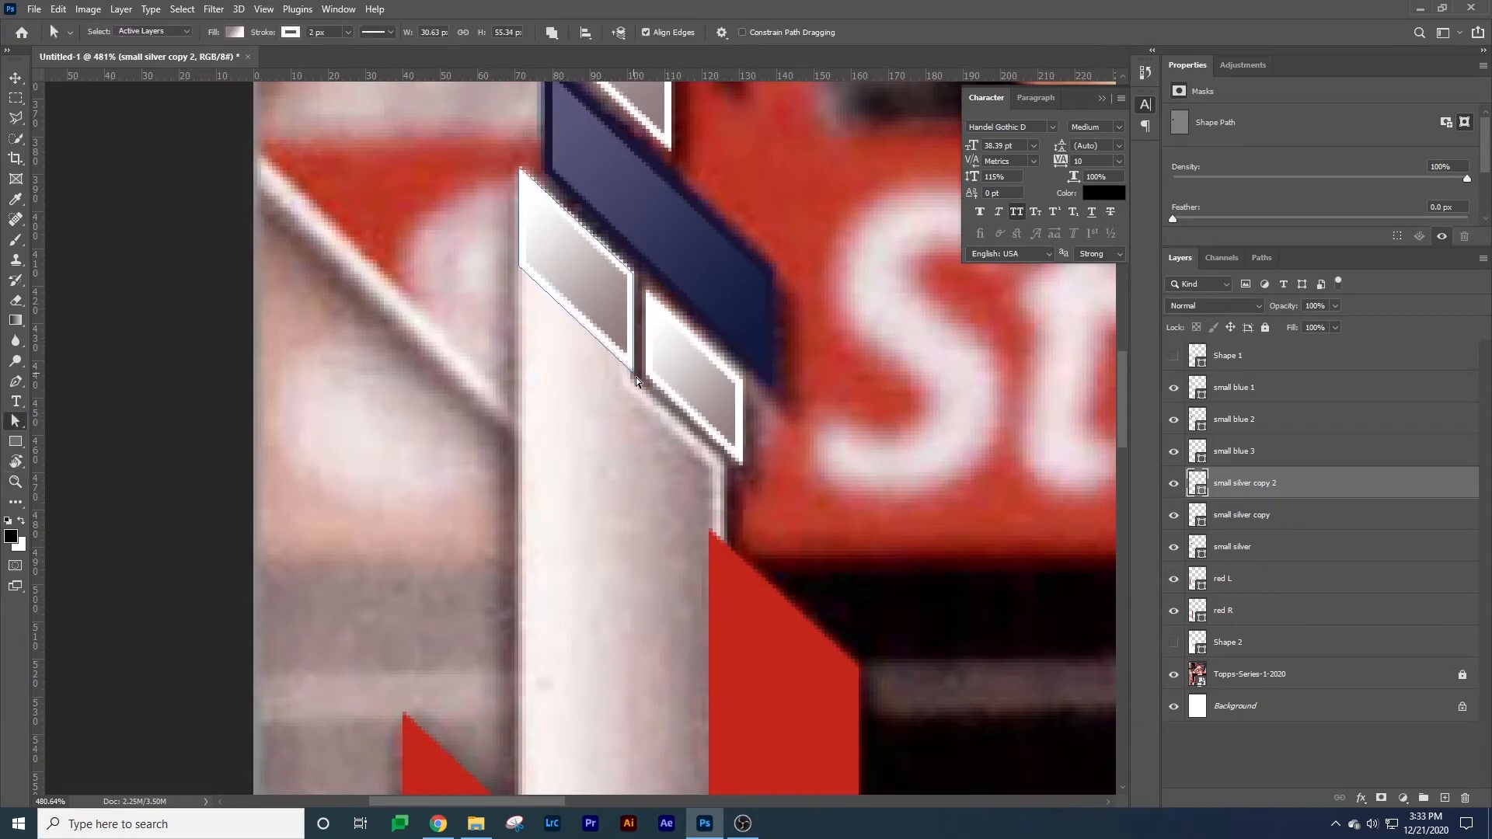
{"action": "left_click_drag", "start_coordinate": [631, 378], "coordinate": [555, 298]}
{"action": "key", "text": "v"}
{"action": "key", "text": "ctrl+t"}
{"action": "key", "text": "Return"}
Scale the silver copy to 114.29% by 115.64% and align its right edge with the upper right edge of the reference bar.
{"action": "key", "text": "ctrl+t"}
{"action": "left_click_drag", "start_coordinate": [633, 376], "coordinate": [645, 397]}
{"action": "key", "text": "ctrl+z"}
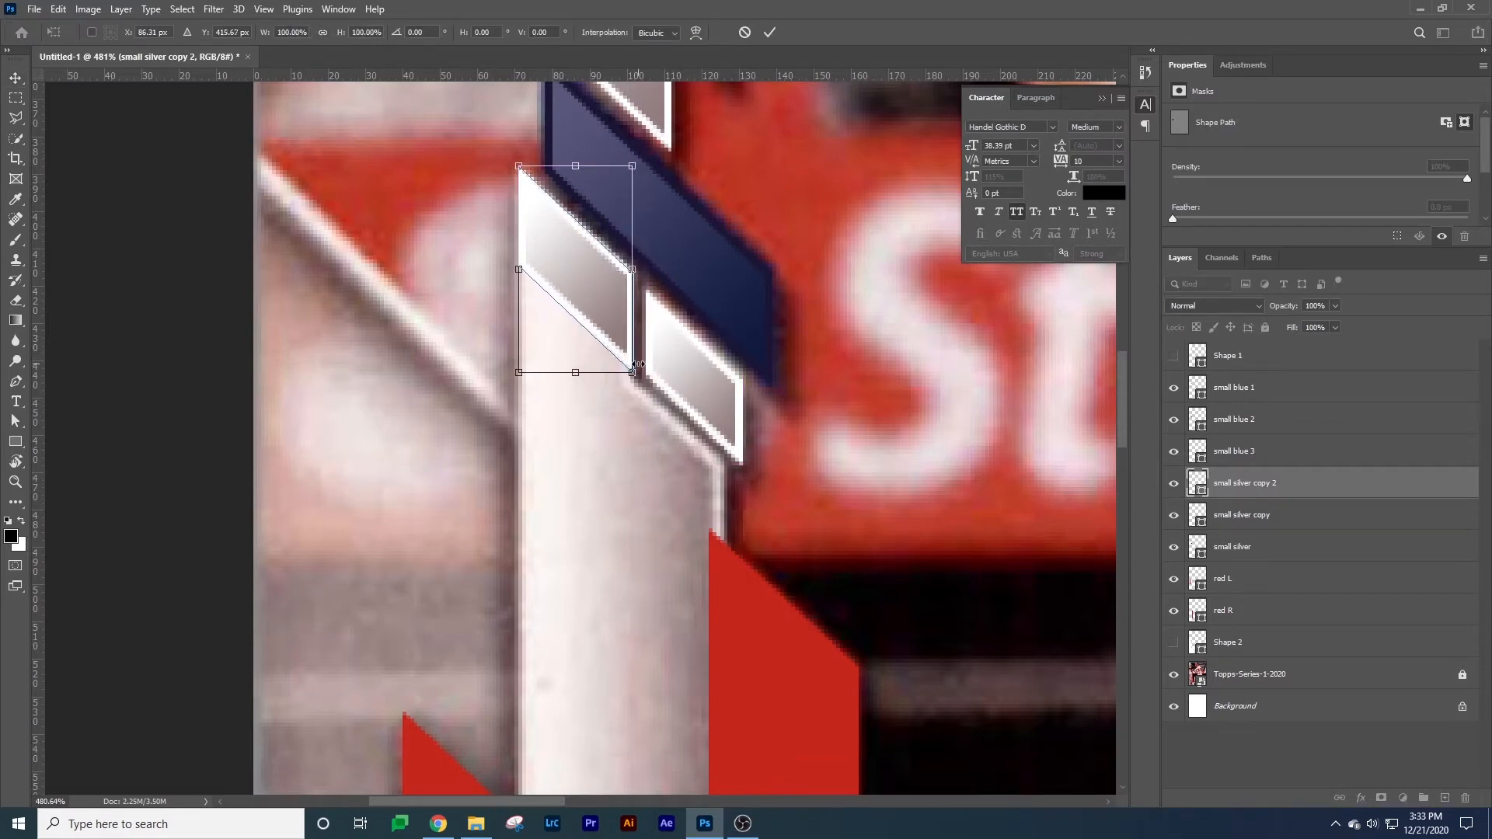
{"action": "scroll", "coordinate": [633, 377], "scroll_direction": "left", "scroll_amount": 1}
{"action": "left_click_drag", "start_coordinate": [641, 372], "coordinate": [660, 405]}
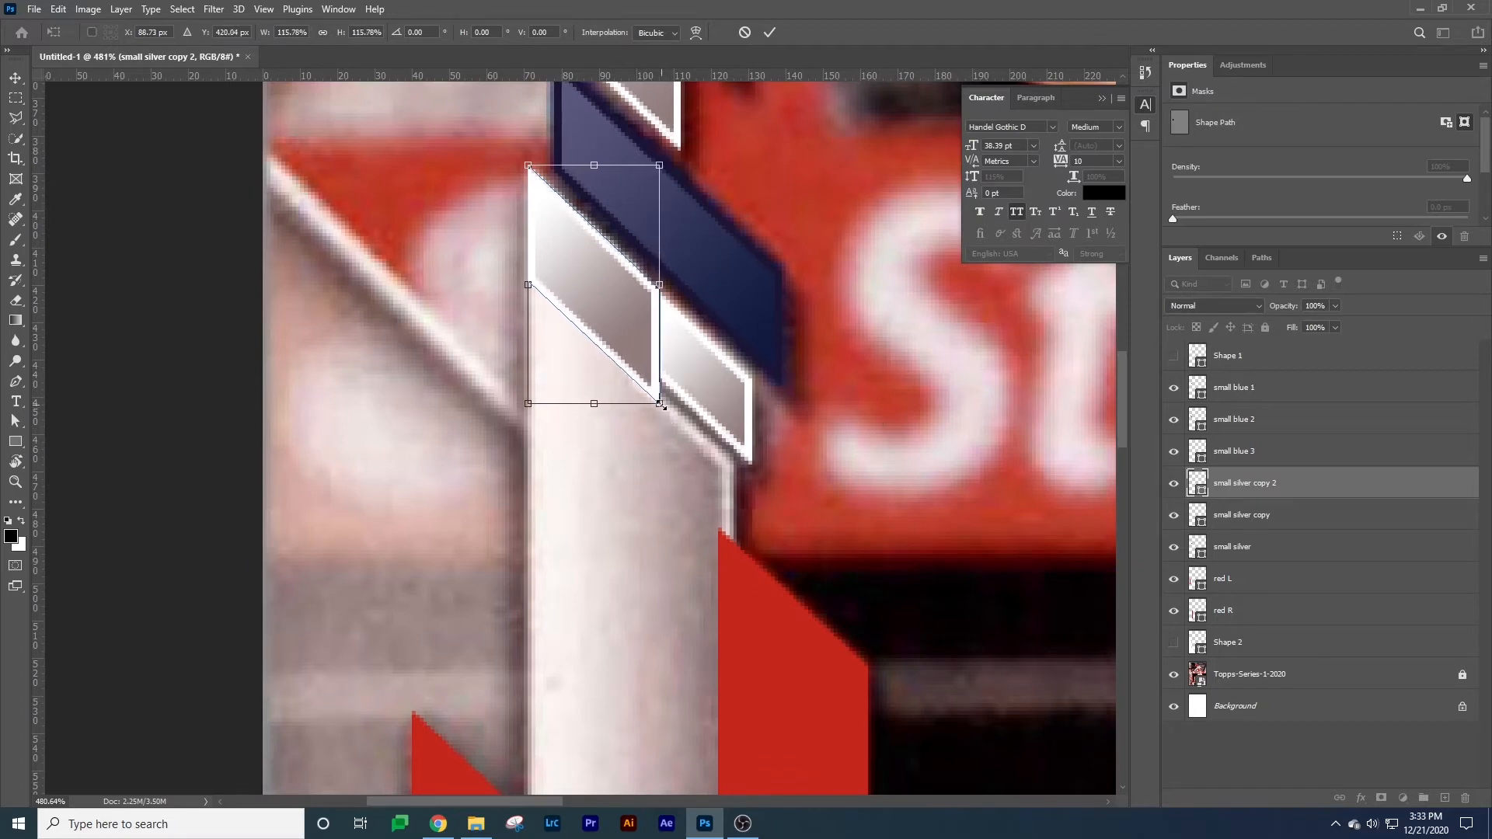
{"action": "key", "text": "shift+Left"}
{"action": "key", "text": "ctrl+z"}
{"action": "key", "text": "ctrl+z"}
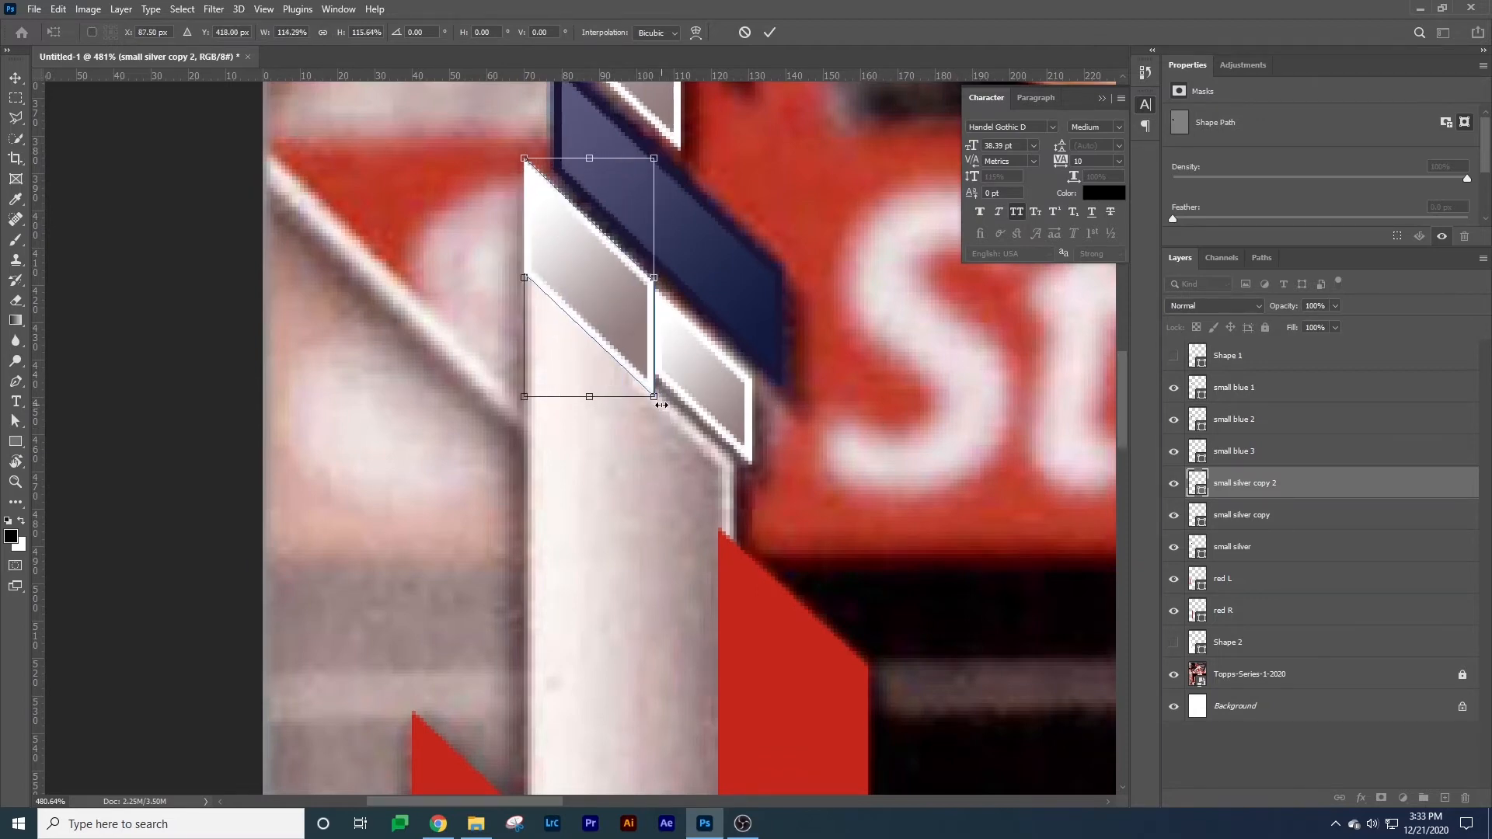
{"action": "key", "text": "ctrl+z"}
{"action": "key", "text": "ctrl+z"}
{"action": "key", "text": "ctrl+z"}
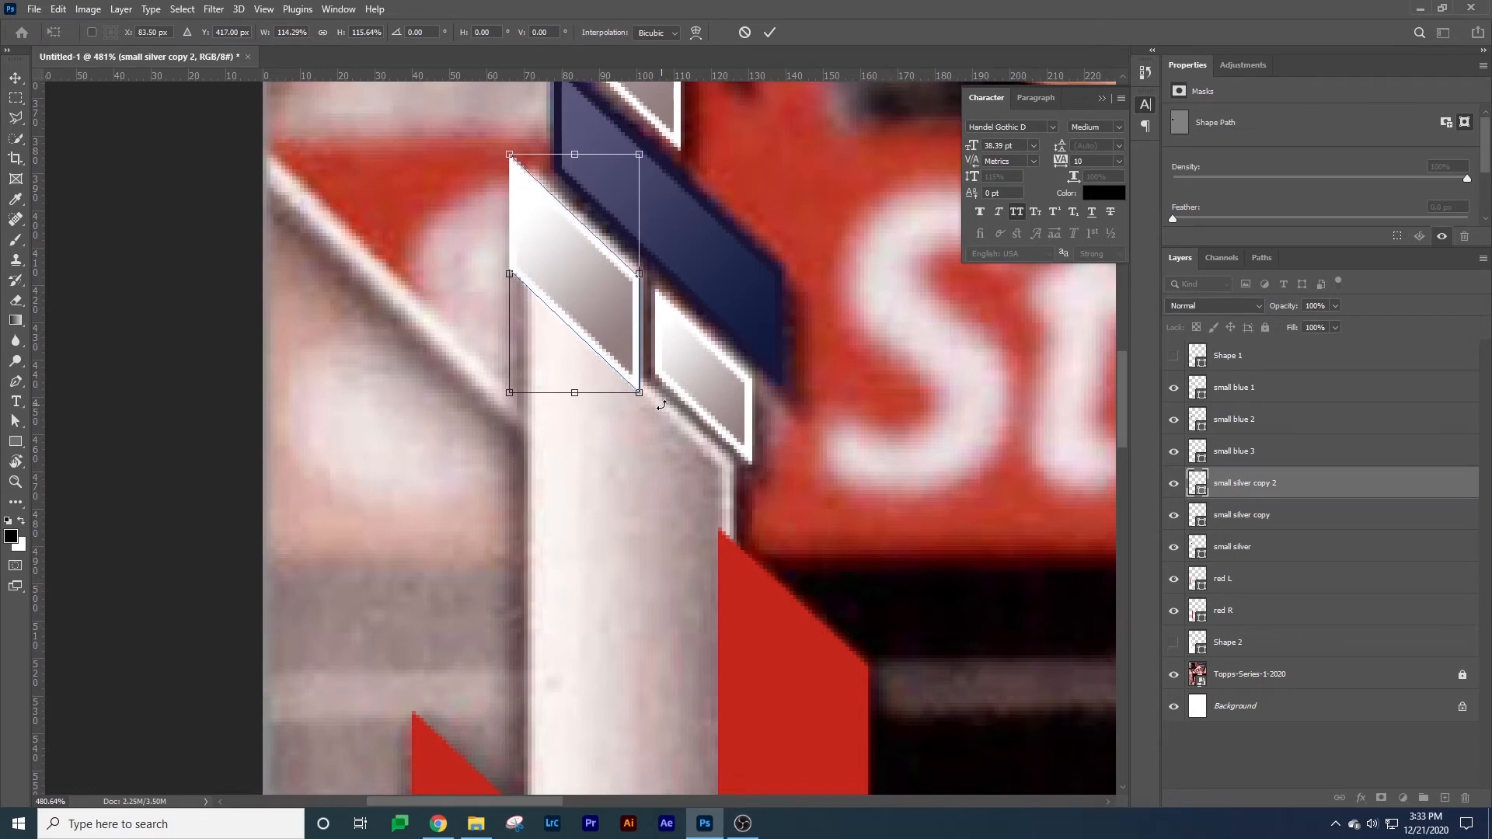
{"action": "key", "text": "Return"}
Slide the silver copy's two left anchor points down and right onto the reference bar's left edge, making the shape 32 px by 61 px.
{"action": "key", "text": "Right"}
{"action": "key", "text": "a"}
{"action": "left_click_drag", "start_coordinate": [481, 121], "coordinate": [531, 272]}
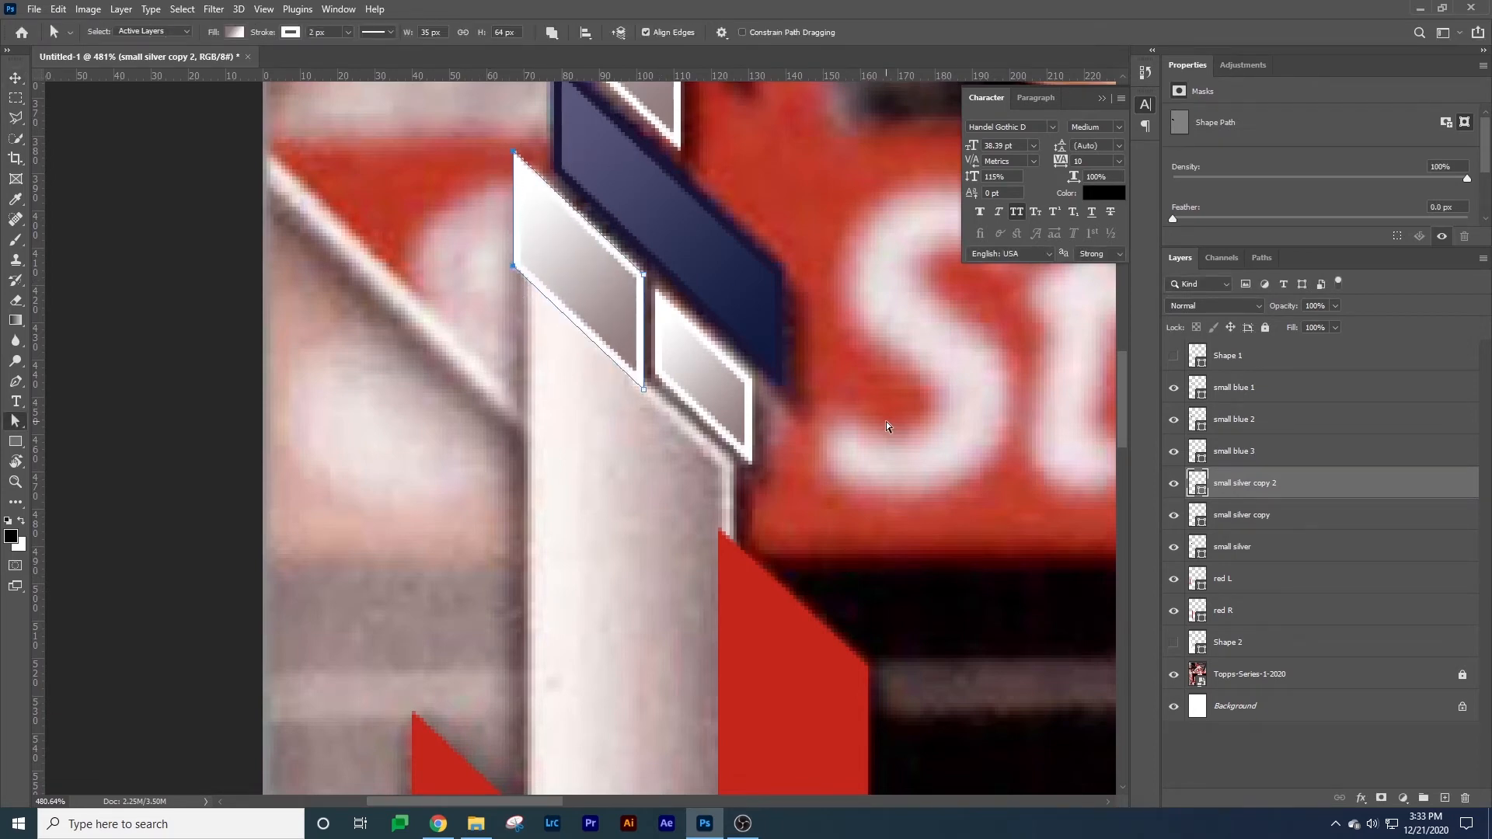
{"action": "left_click_drag", "start_coordinate": [513, 153], "coordinate": [529, 169]}
Add an anchor point on the silver copy's lower edge and move it to the reference bar's corner below the smaller silver accent.
{"action": "scroll", "coordinate": [528, 171], "scroll_direction": "right", "scroll_amount": 3}
{"action": "key", "text": "v"}
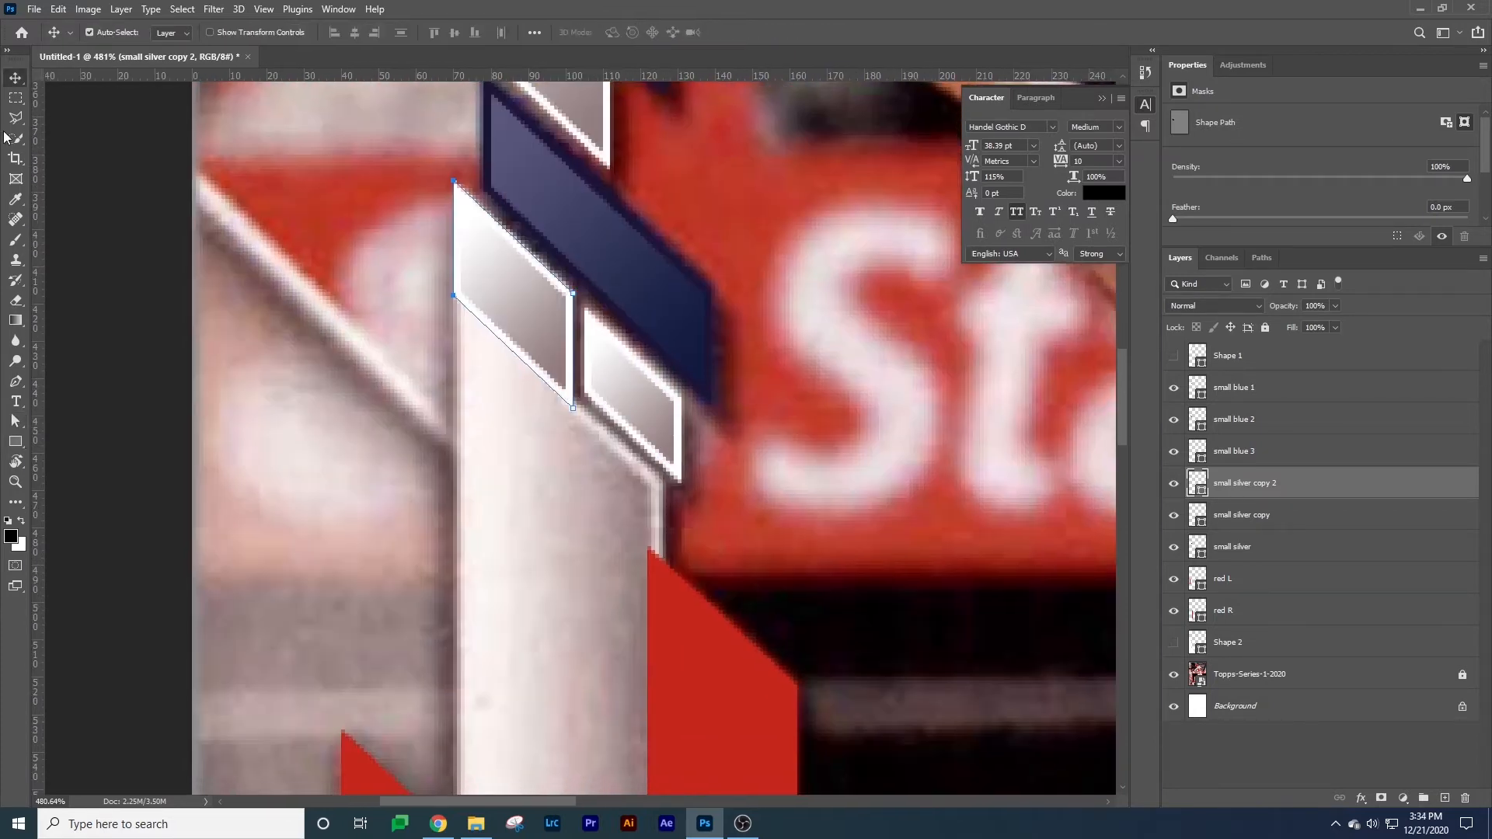
{"action": "left_click", "coordinate": [17, 382]}
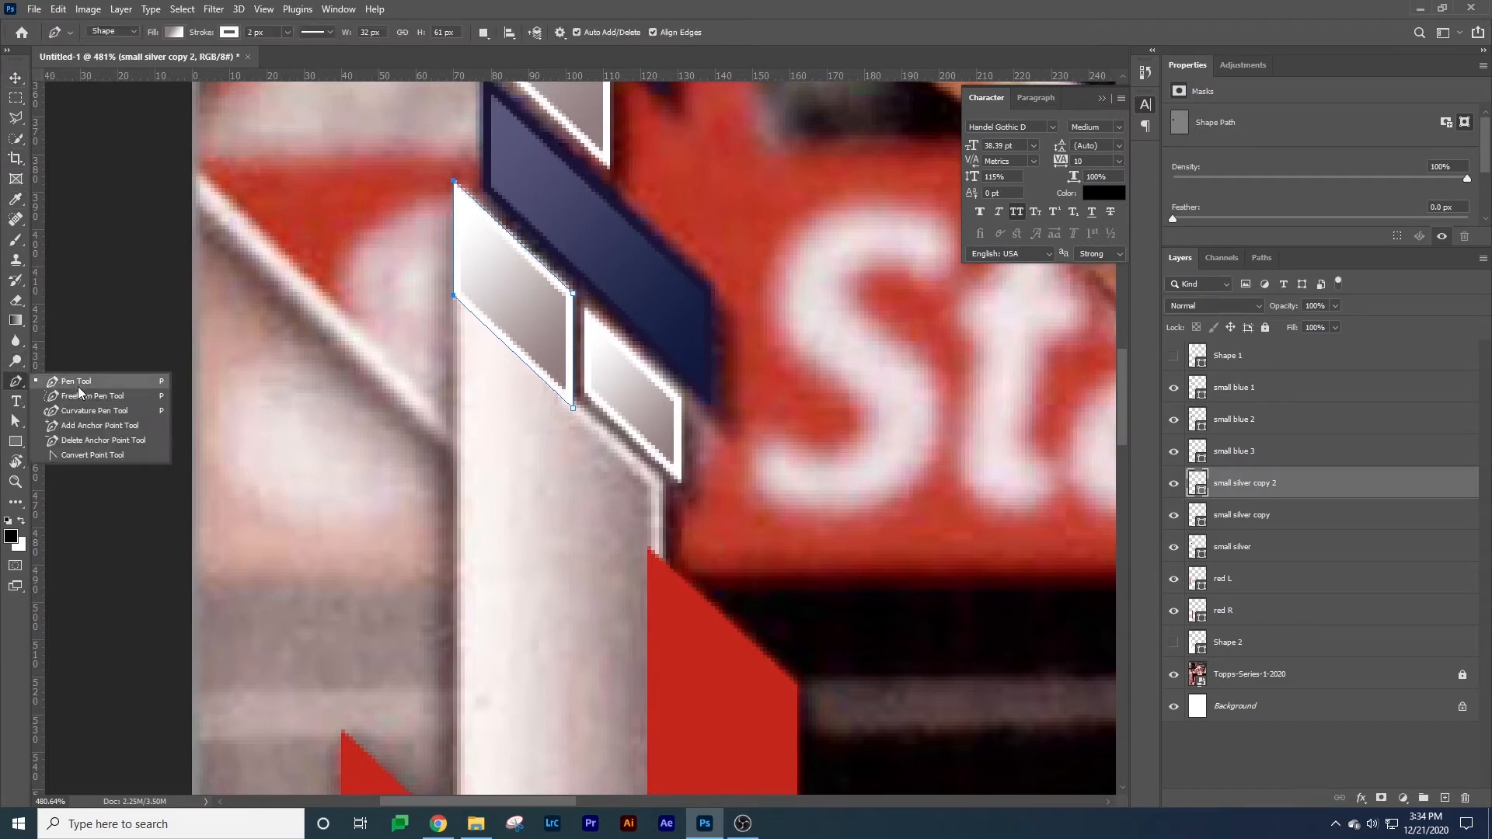
{"action": "left_click", "coordinate": [97, 426]}
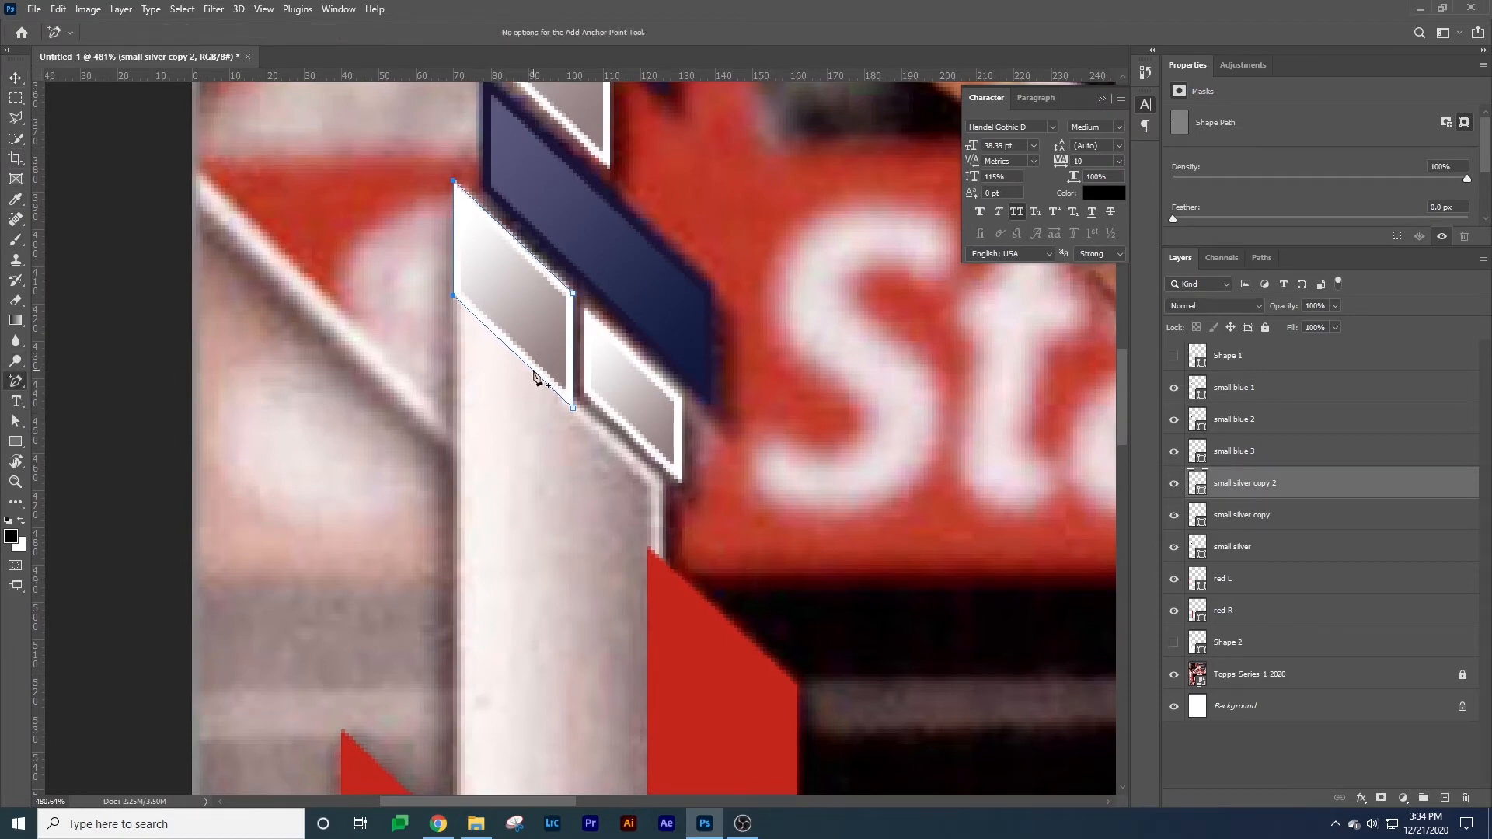
{"action": "scroll", "coordinate": [535, 378], "scroll_direction": "down", "scroll_amount": 2}
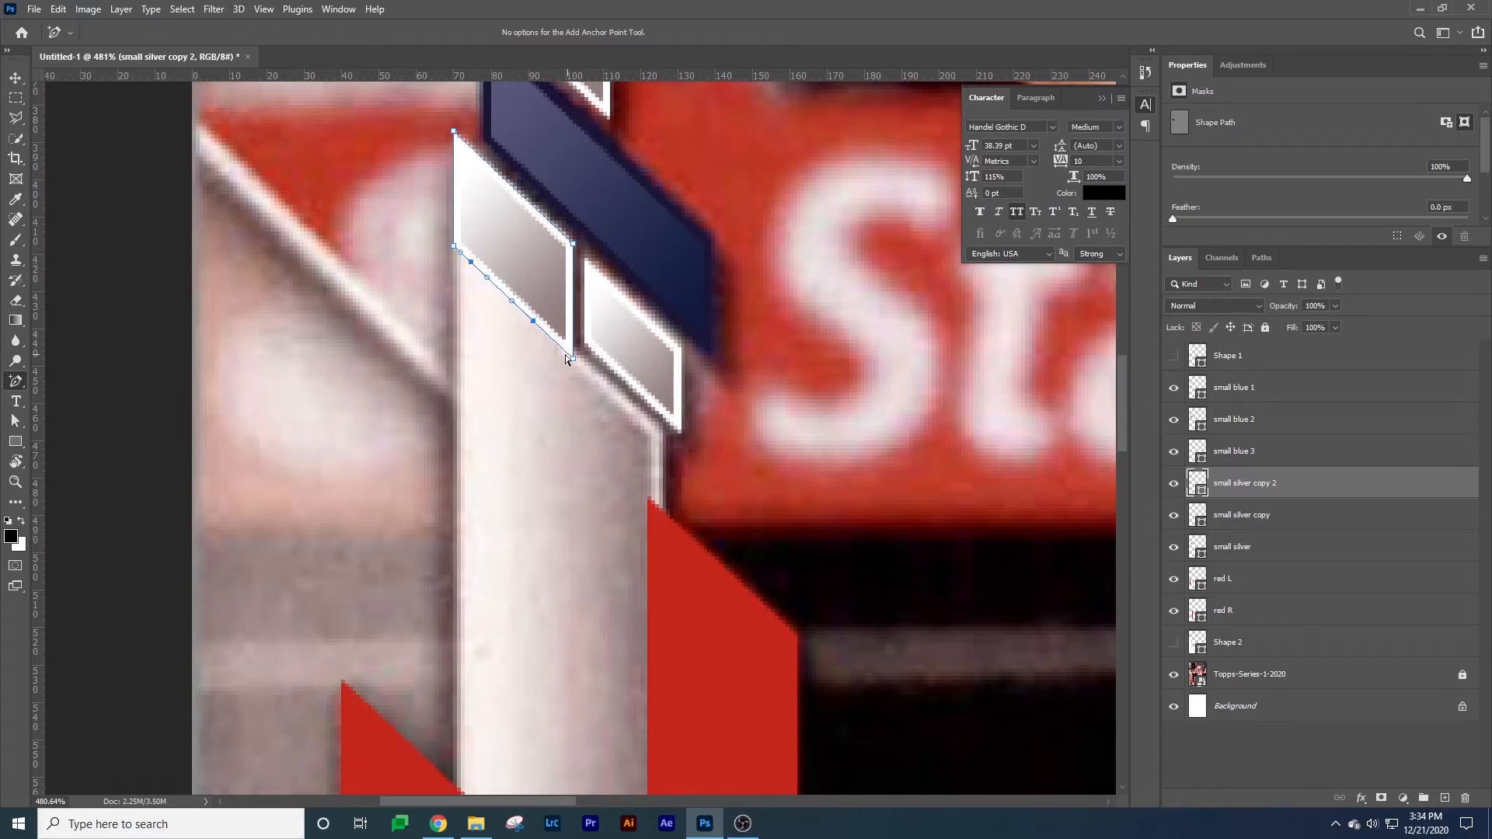
{"action": "key", "text": "a"}
{"action": "left_click_drag", "start_coordinate": [530, 320], "coordinate": [659, 437]}
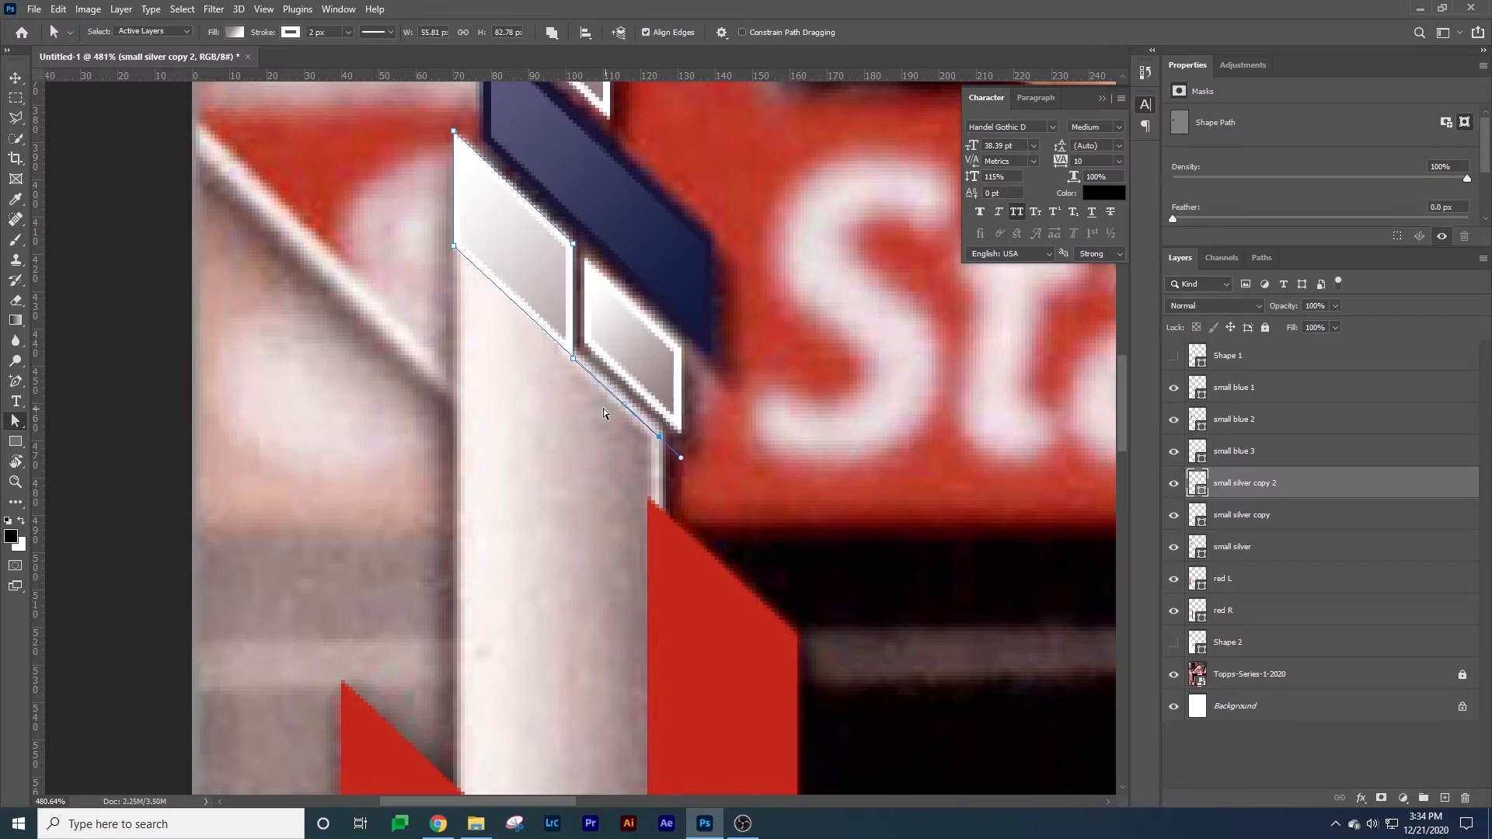
Extend the silver copy's lower left corner down past the small navy accent above the team logo, making the shape 462 px tall.
{"action": "left_click_drag", "start_coordinate": [452, 247], "coordinate": [468, 551]}
{"action": "key", "text": "z"}
{"action": "left_click", "coordinate": [575, 494], "text": "alt"}
{"action": "left_click", "coordinate": [575, 494], "text": "alt"}
{"action": "left_click_drag", "start_coordinate": [563, 526], "coordinate": [610, 584]}
{"action": "scroll", "coordinate": [613, 328], "scroll_direction": "down", "scroll_amount": 5}
{"action": "key", "text": "a"}
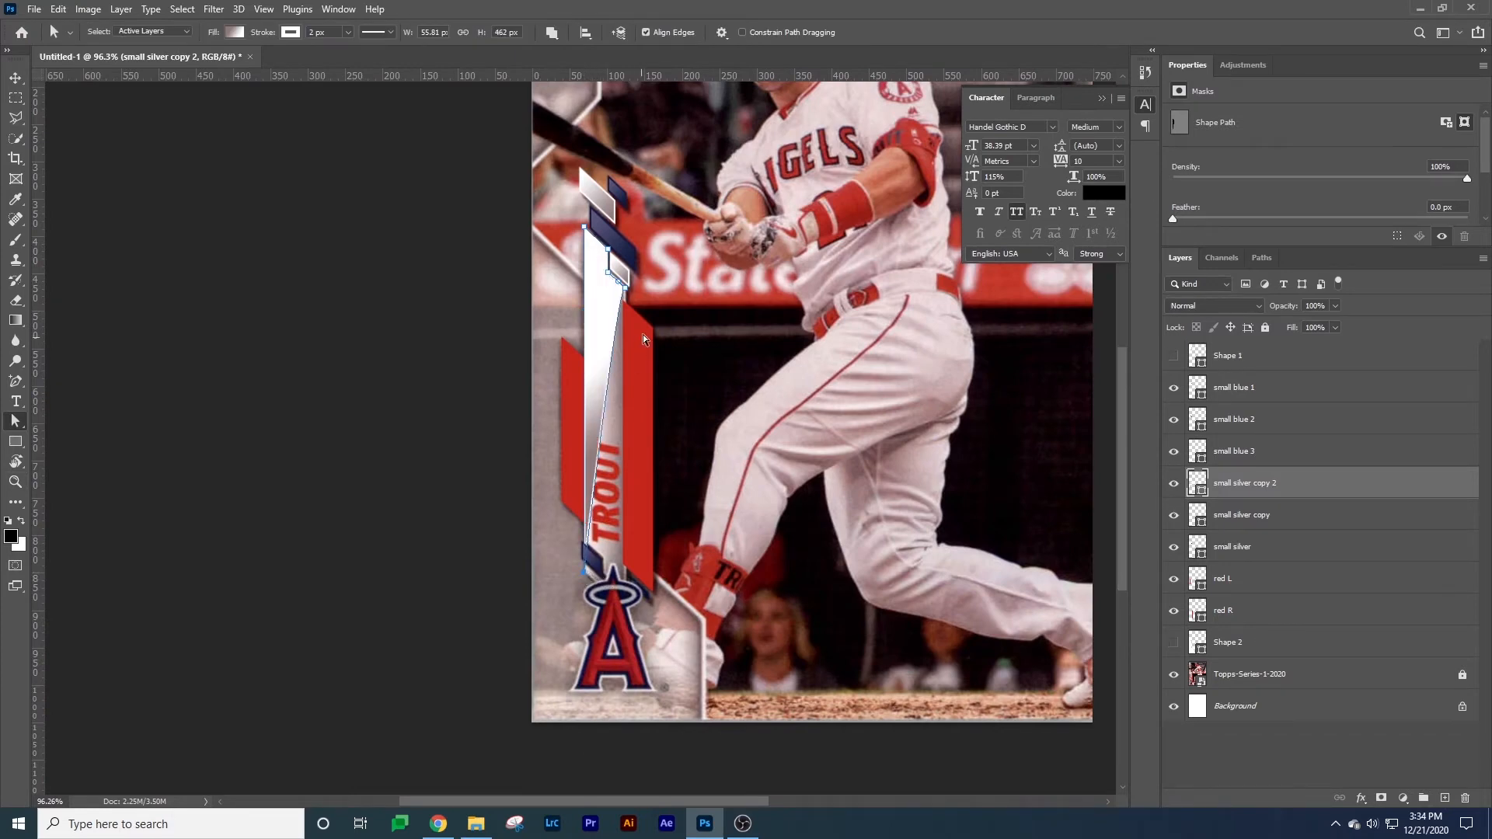
Convert the added anchor point below the smaller silver accent from a smooth point to a corner point.
{"action": "key", "text": "z"}
{"action": "scroll", "coordinate": [604, 280], "scroll_direction": "up", "scroll_amount": 9}
{"action": "left_click", "coordinate": [15, 380]}
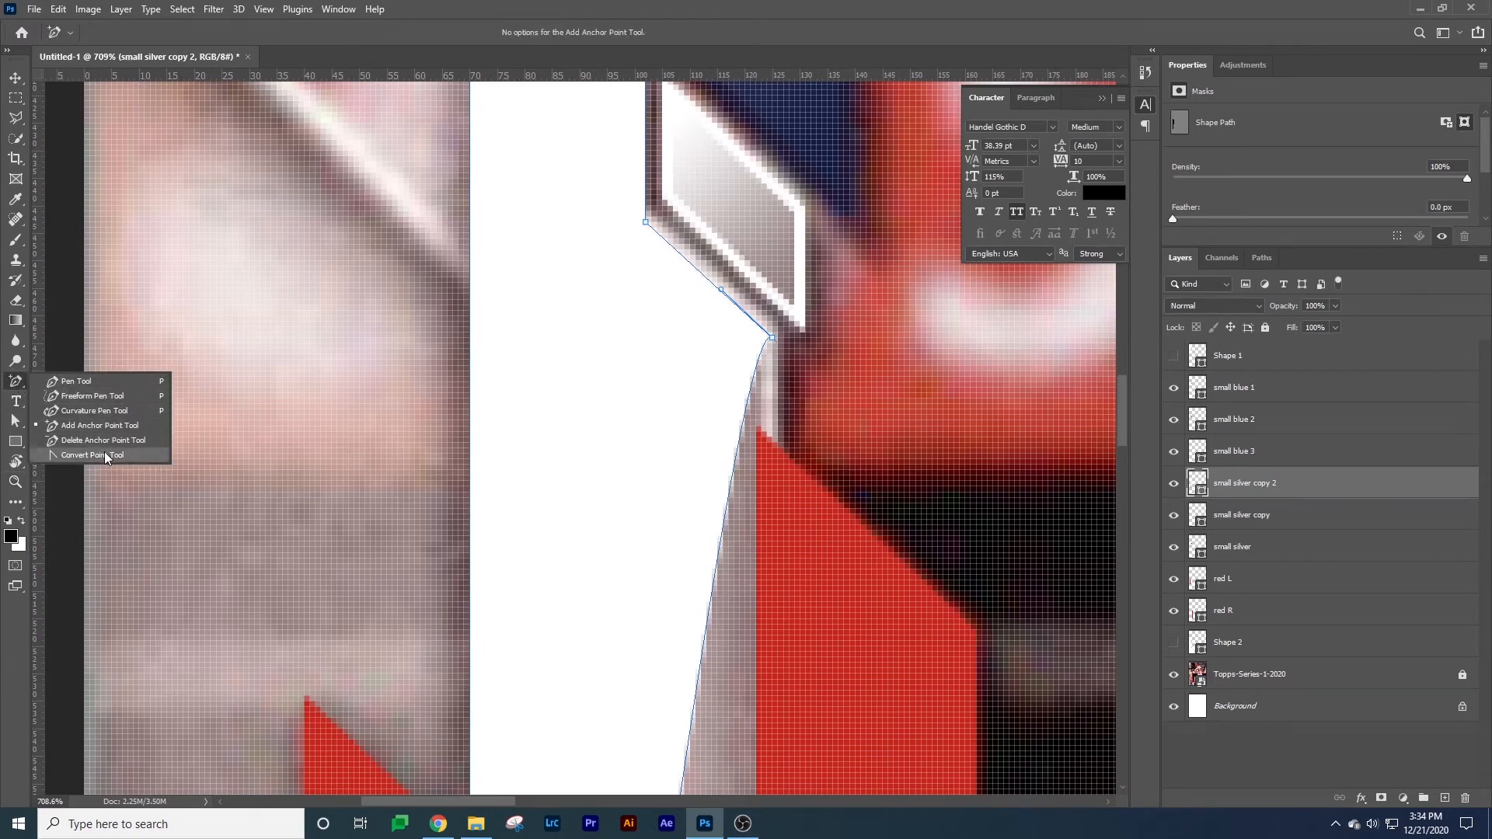
{"action": "left_click", "coordinate": [103, 454]}
{"action": "left_click", "coordinate": [772, 339]}
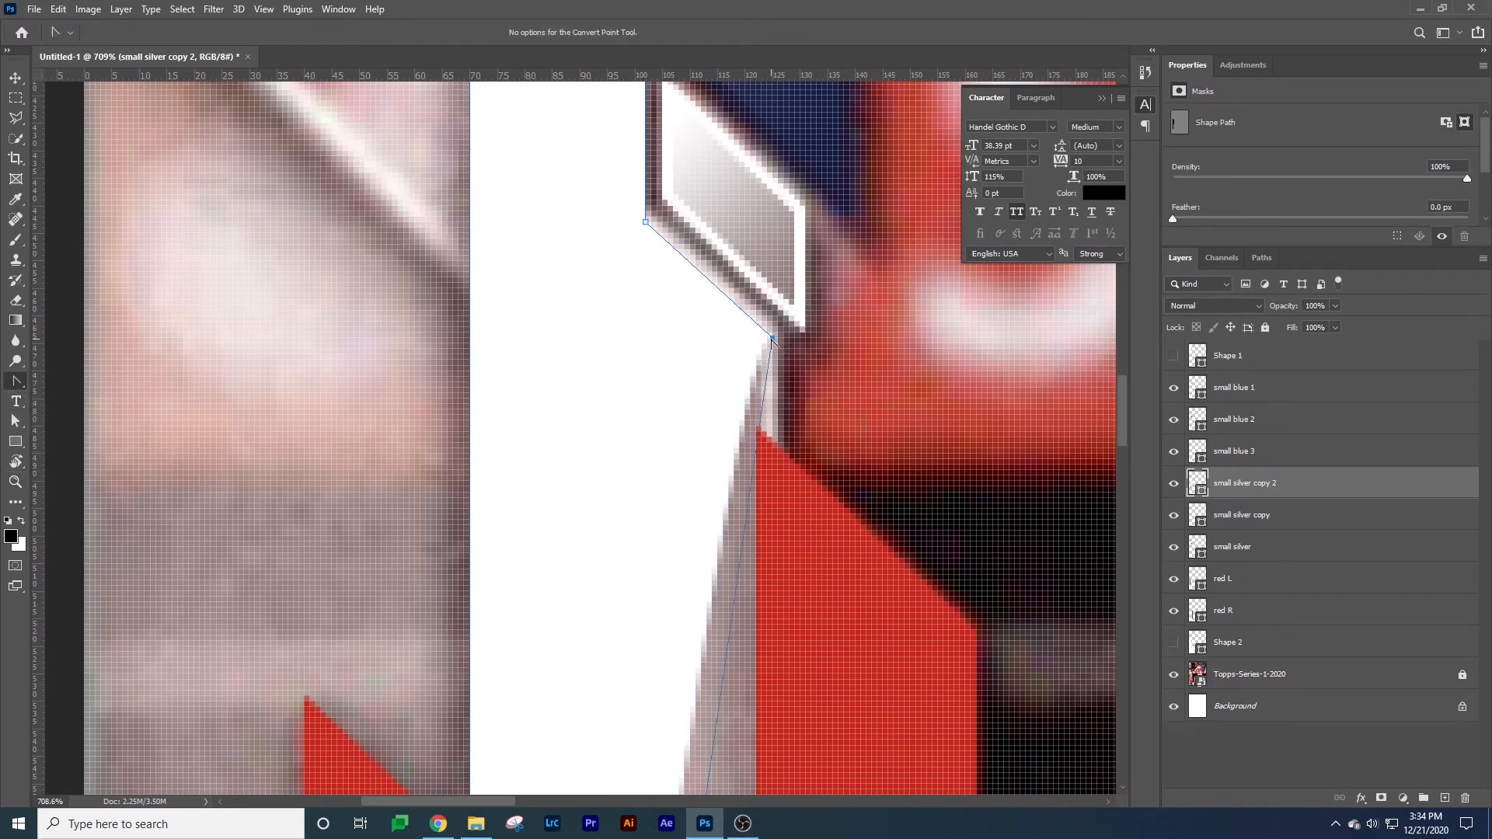
{"action": "left_click_drag", "start_coordinate": [763, 328], "coordinate": [690, 414]}
Raise the two anchors of the notch's diagonal edge by 2 px, and its inner corner by a further 1 px.
{"action": "key", "text": "a"}
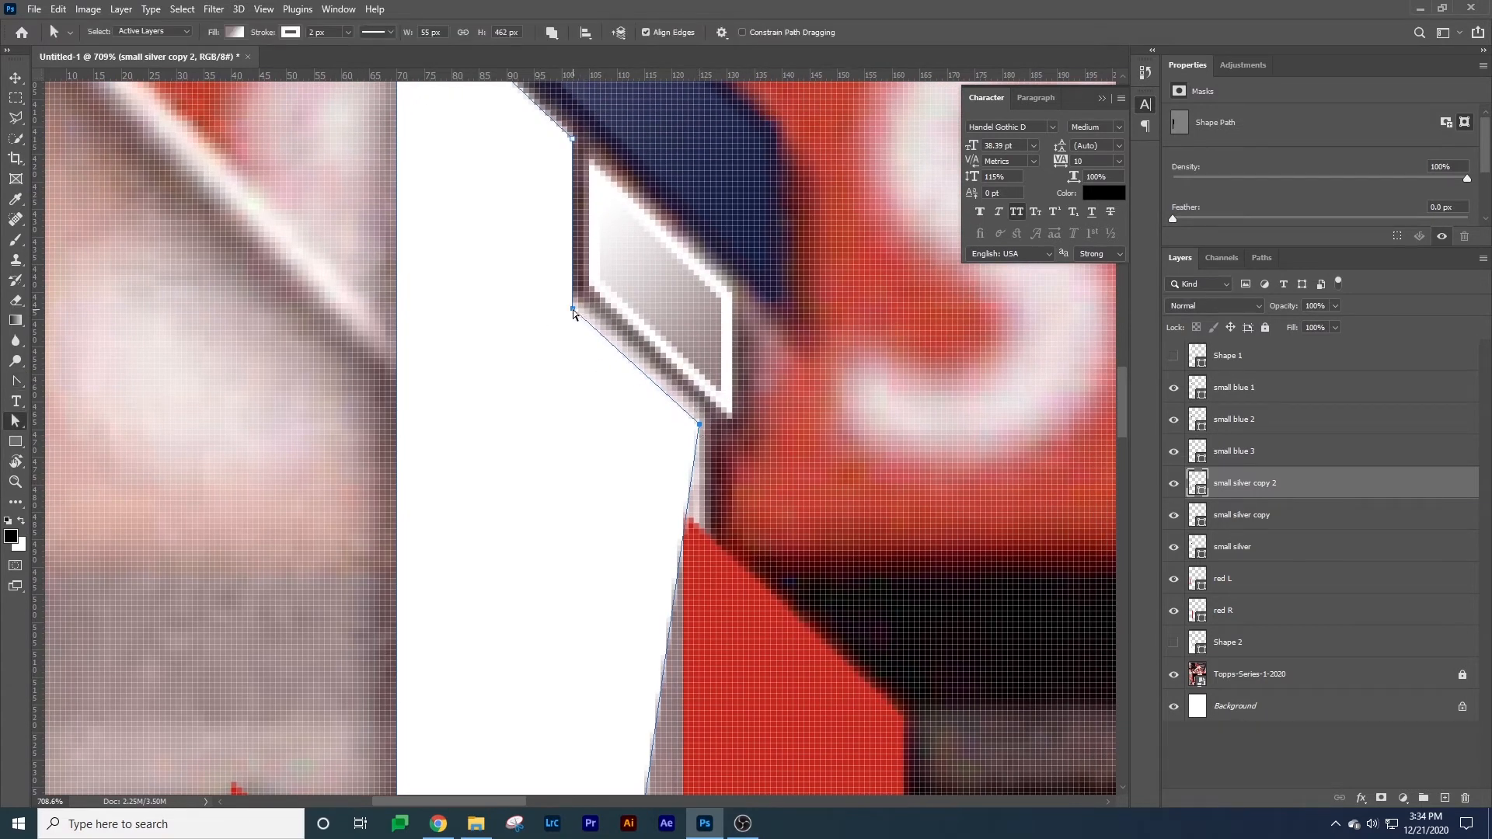
{"action": "key", "text": "Up"}
{"action": "key", "text": "Up"}
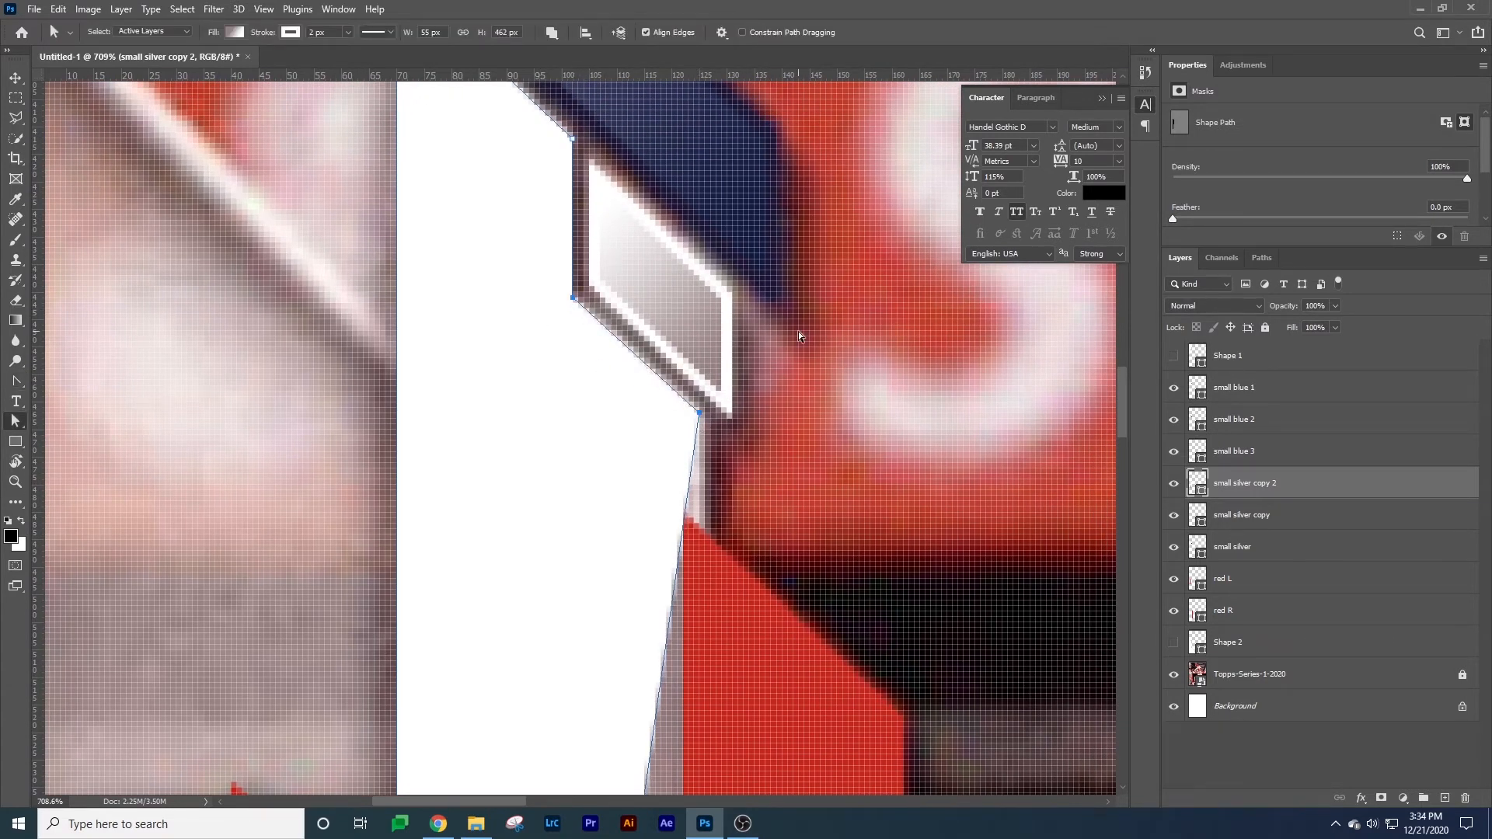
{"action": "scroll", "coordinate": [746, 394], "scroll_direction": "down", "scroll_amount": 3}
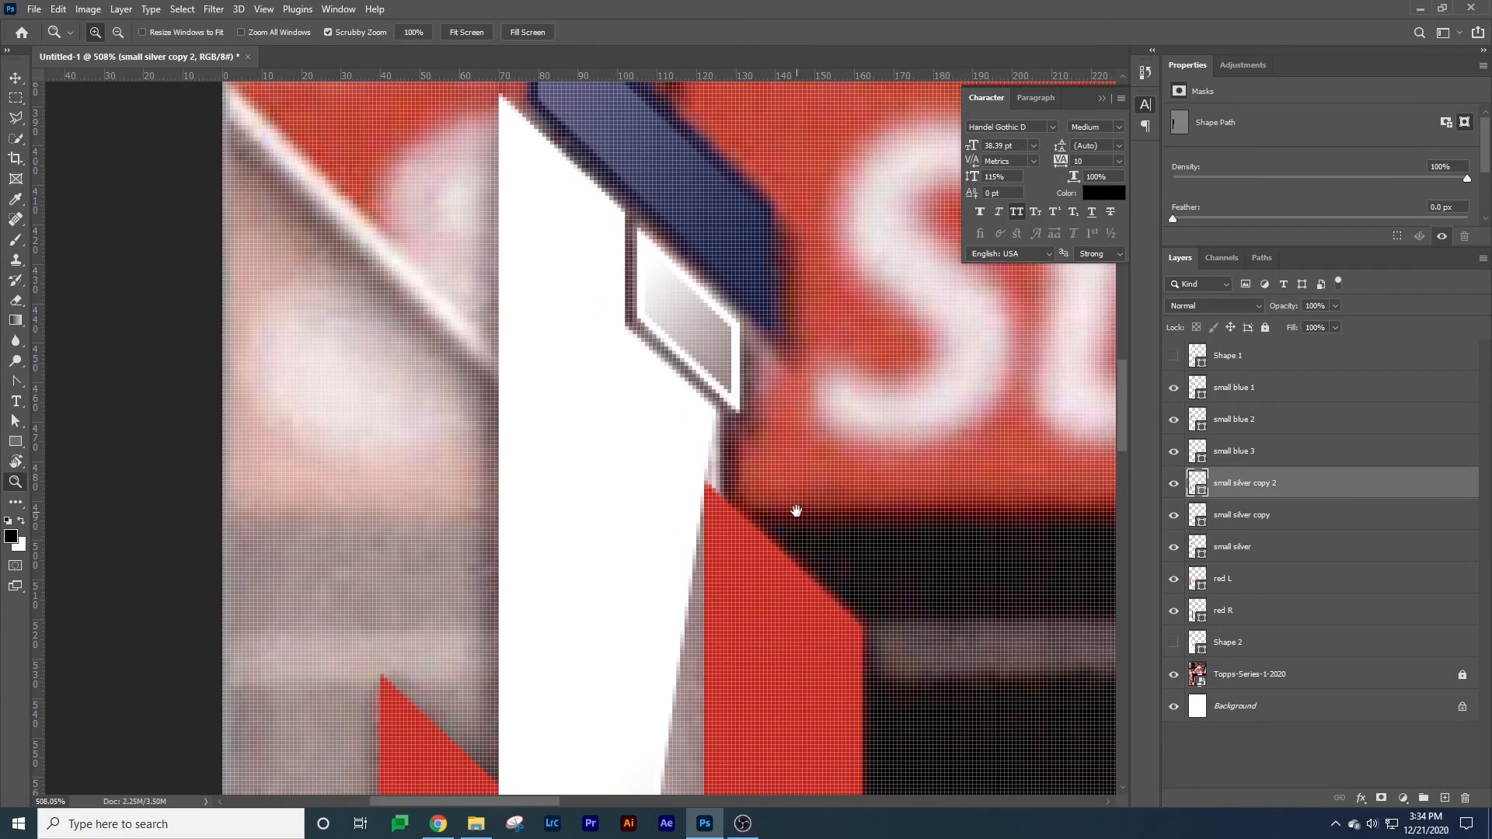
{"action": "left_click", "coordinate": [578, 188]}
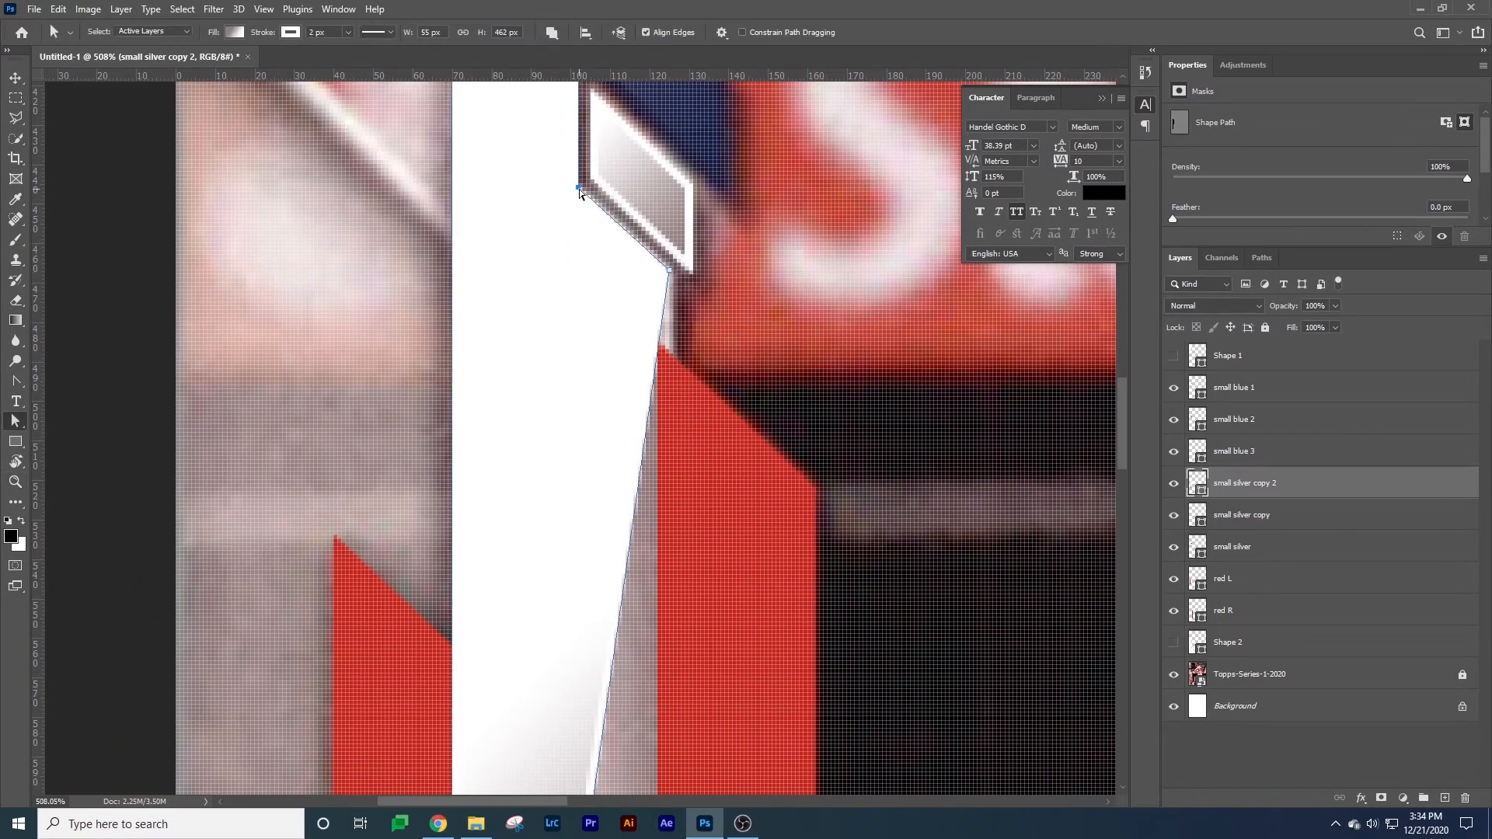
{"action": "key", "text": "Up"}
{"action": "left_click_drag", "start_coordinate": [679, 284], "coordinate": [669, 388]}
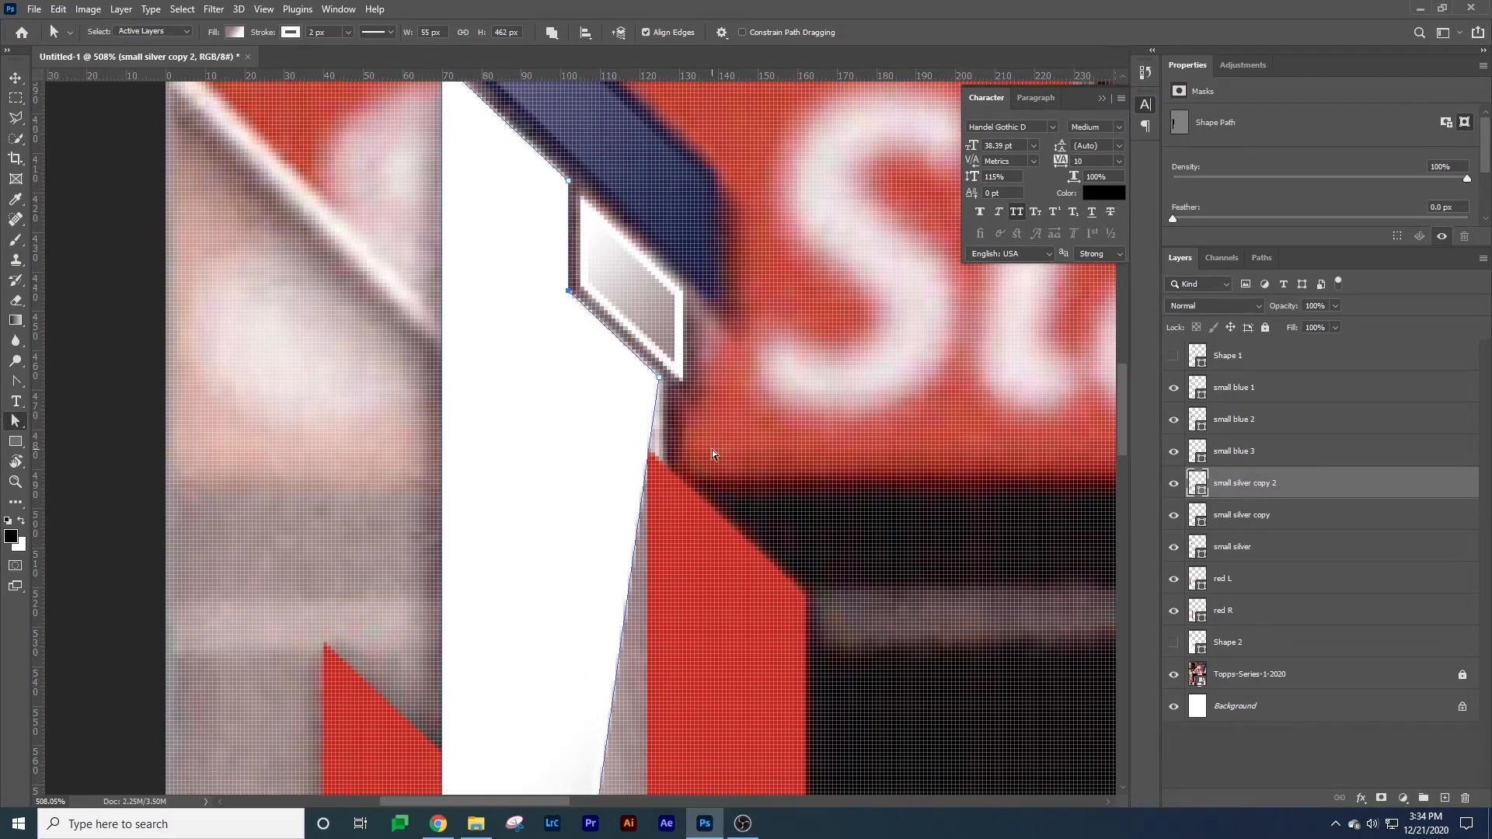
Add an anchor point midway along the silver bar's slanted right edge and convert it to a corner point.
{"action": "scroll", "coordinate": [712, 450], "scroll_direction": "down", "scroll_amount": 6}
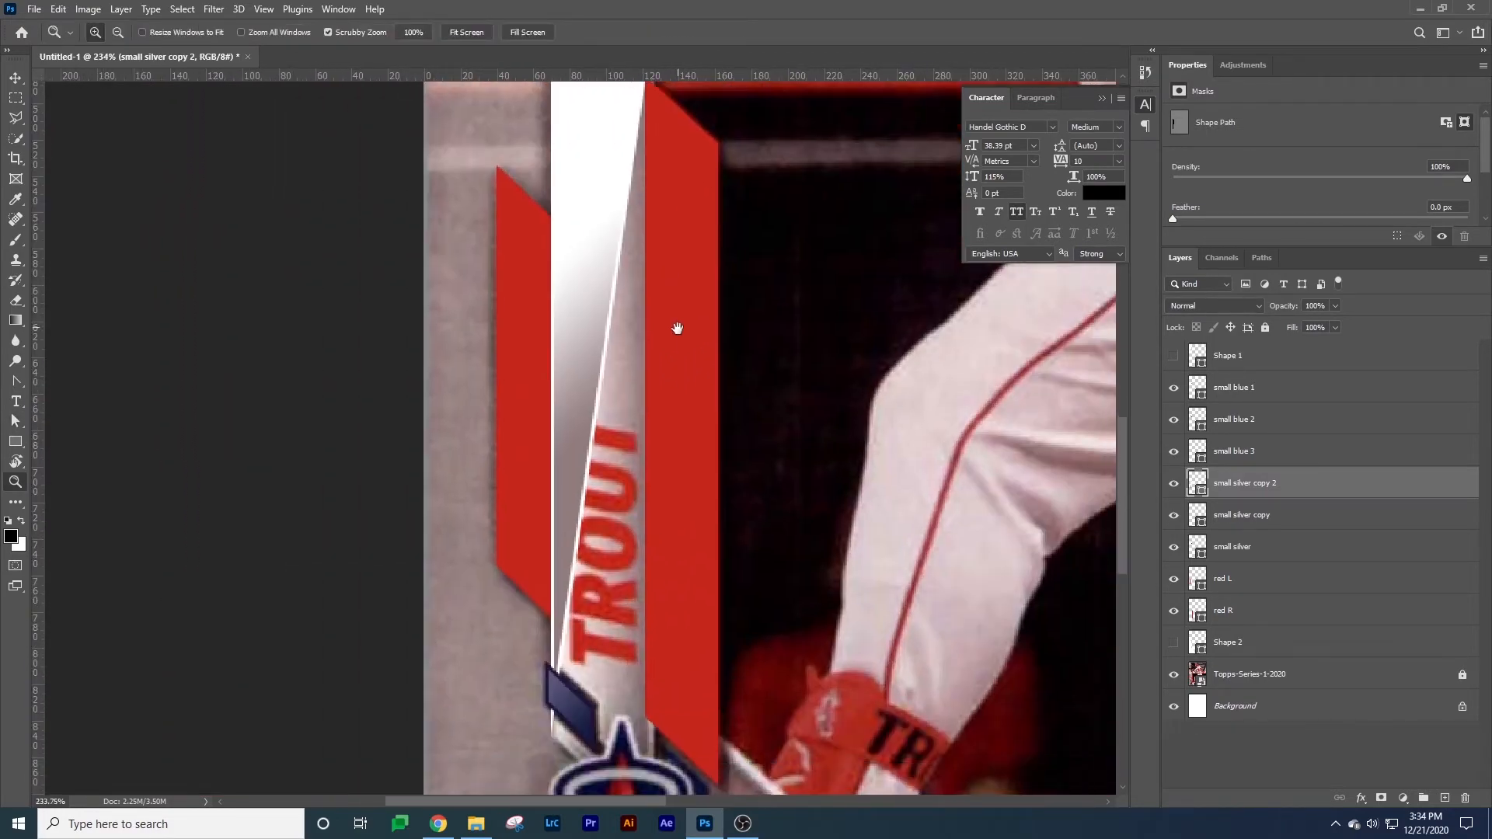
{"action": "key", "text": "a"}
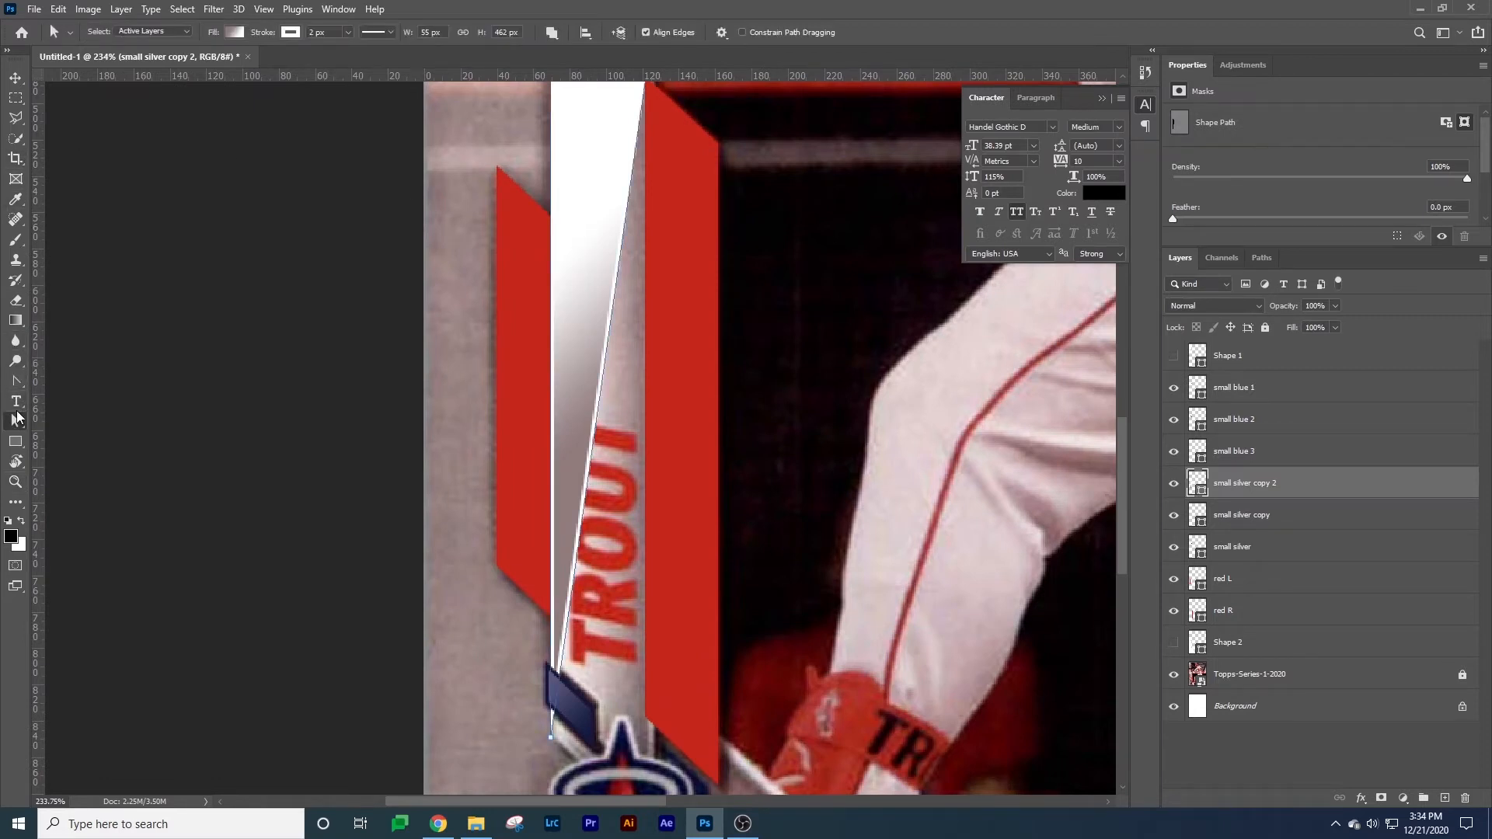
{"action": "left_click", "coordinate": [18, 386]}
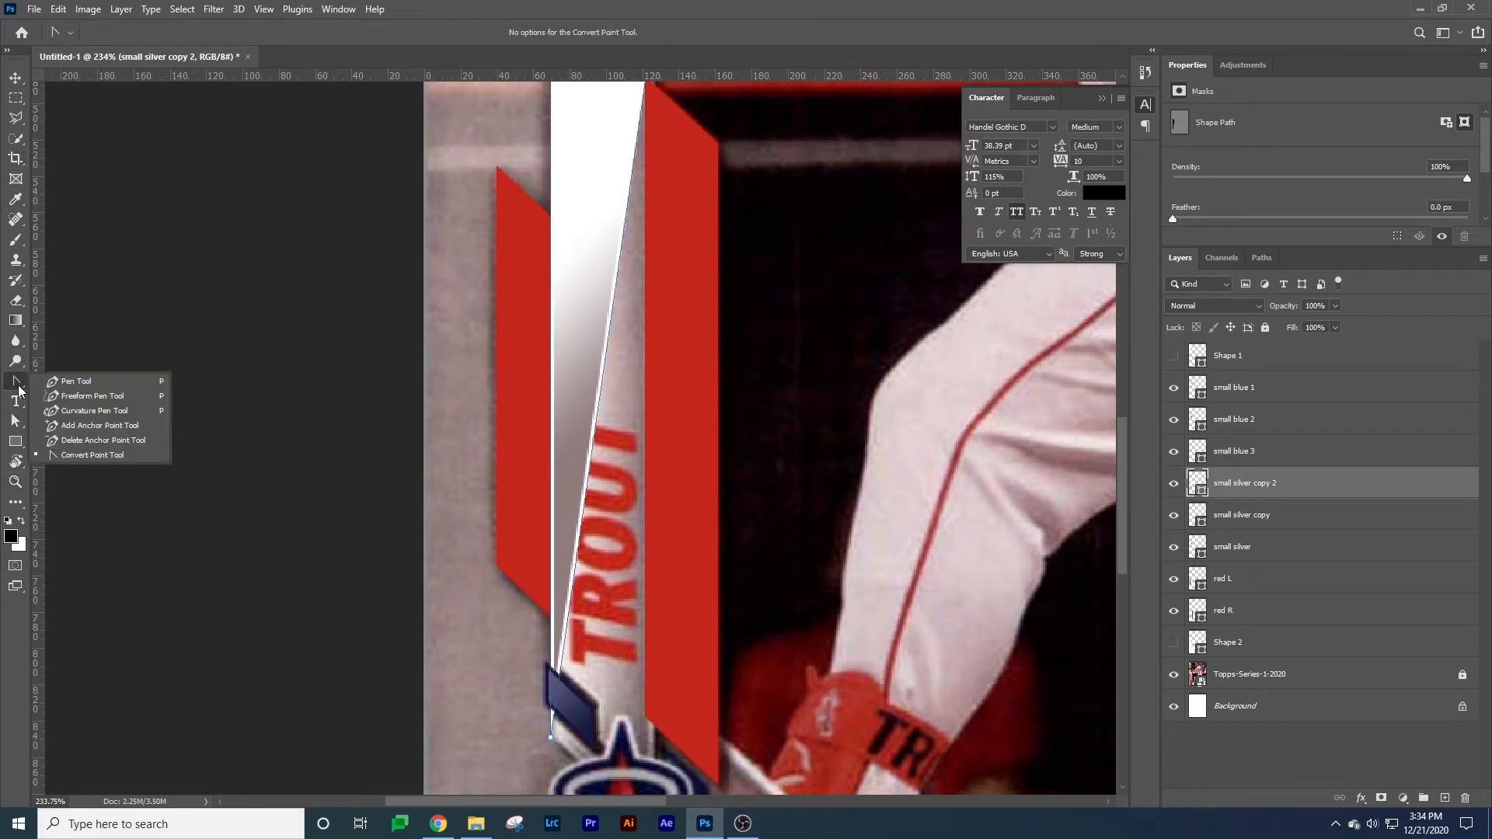
{"action": "left_click", "coordinate": [82, 425]}
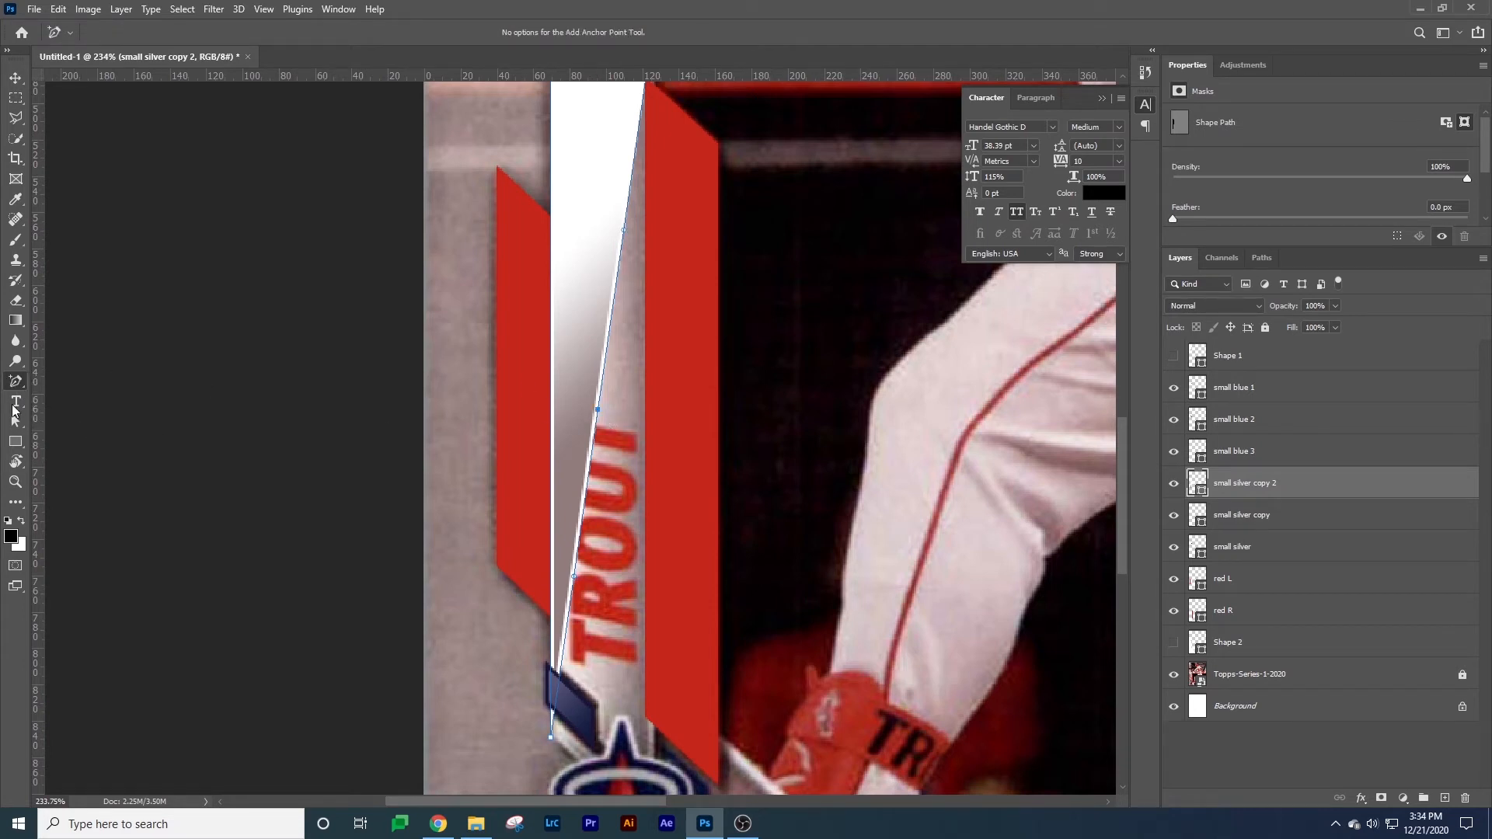
{"action": "left_click", "coordinate": [9, 386]}
{"action": "left_click", "coordinate": [78, 457]}
Move the new anchor point down to the team logo to form the silver bar's straight right edge, making the shape 491 px tall.
{"action": "key", "text": "a"}
{"action": "left_click", "coordinate": [597, 409]}
{"action": "mouse_move", "coordinate": [597, 409]}
{"action": "left_mouse_down"}
{"action": "mouse_move", "coordinate": [588, 334]}
{"action": "mouse_move", "coordinate": [661, 574]}
{"action": "mouse_move", "coordinate": [634, 673]}
{"action": "mouse_move", "coordinate": [643, 709]}
{"action": "left_mouse_up"}
{"action": "left_click_drag", "start_coordinate": [684, 523], "coordinate": [634, 648]}
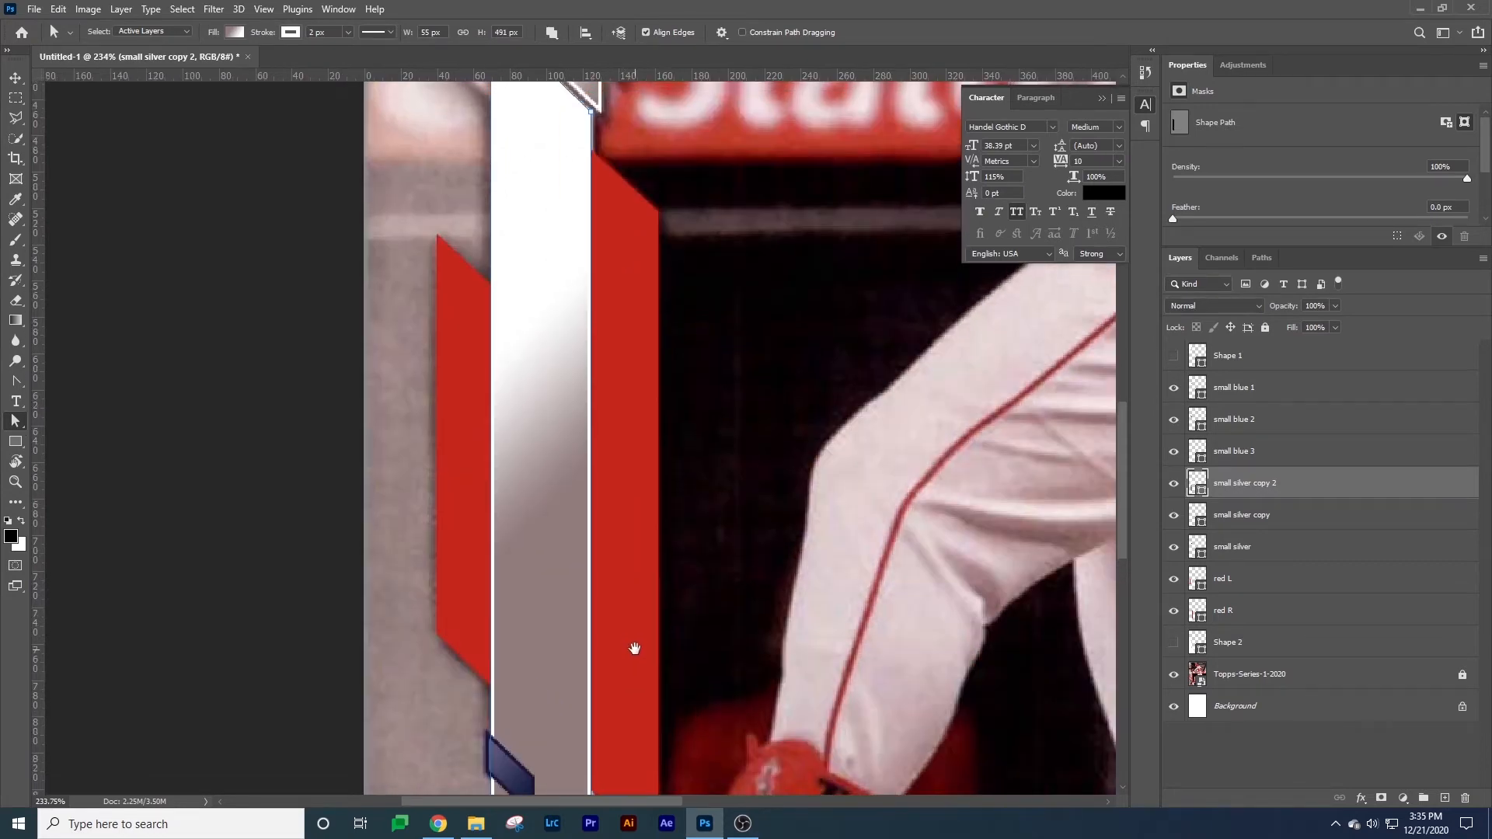
{"action": "scroll", "coordinate": [640, 651], "scroll_direction": "down", "scroll_amount": 4}
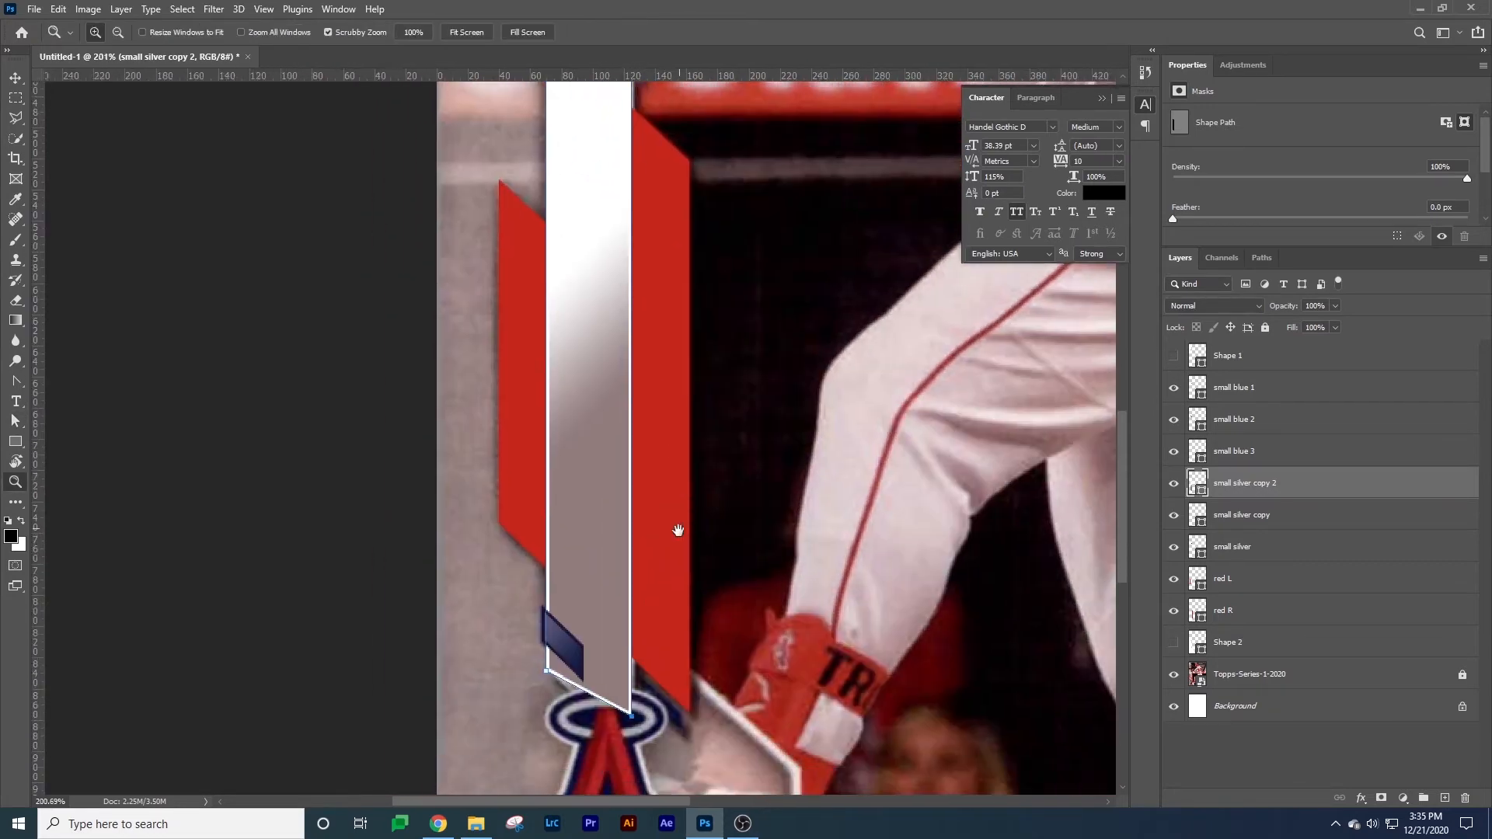
{"action": "scroll", "coordinate": [673, 548], "scroll_direction": "up", "scroll_amount": 2}
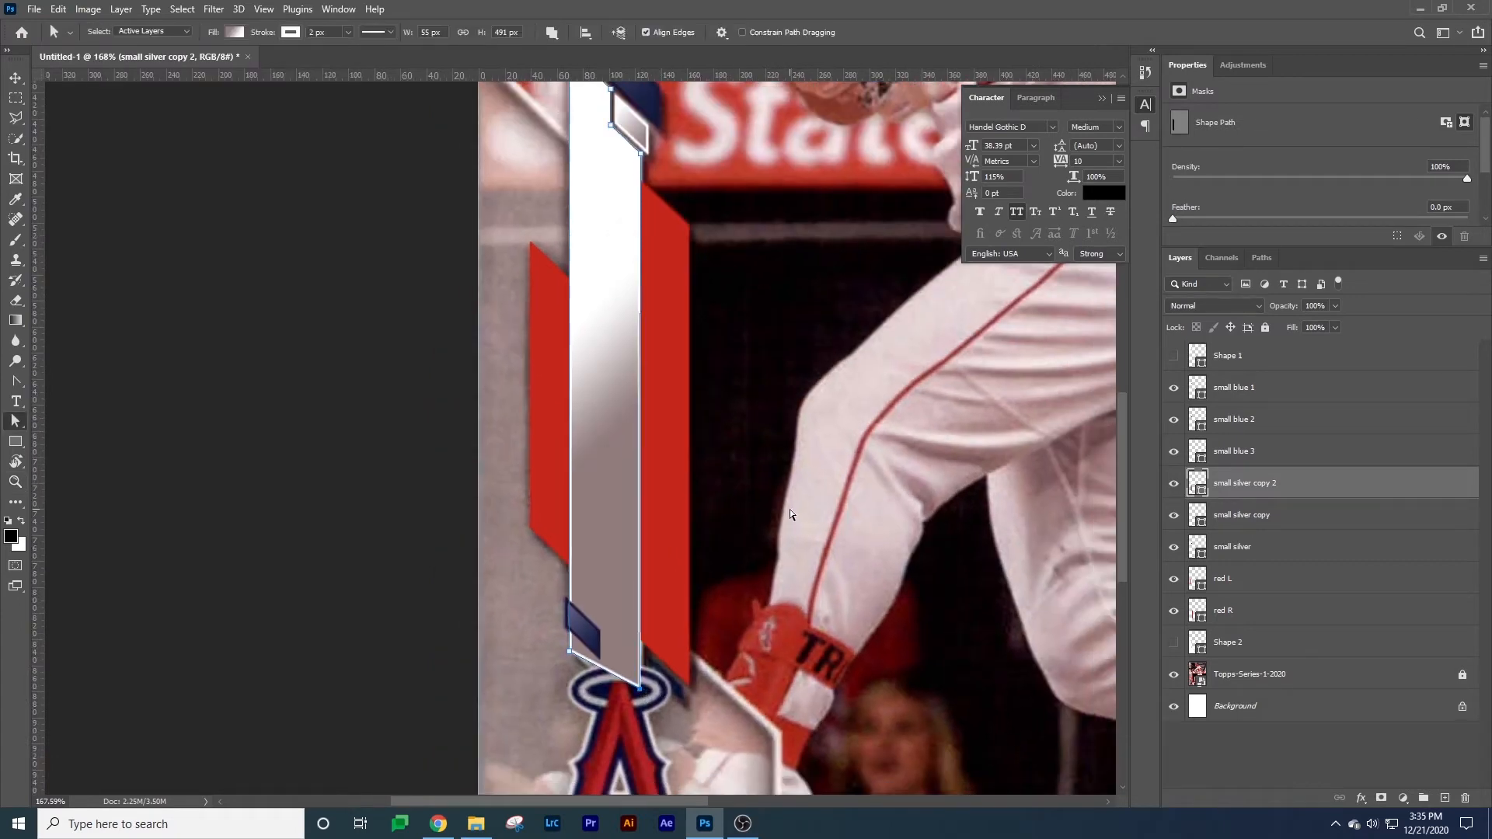
Lower the silver bar's bottom right corner to steepen its bottom edge, making the shape 509 px tall.
{"action": "key", "text": "z"}
{"action": "left_click_drag", "start_coordinate": [579, 670], "coordinate": [746, 654]}
{"action": "key", "text": "a"}
{"action": "key", "text": "z"}
{"action": "left_click_drag", "start_coordinate": [822, 590], "coordinate": [606, 581]}
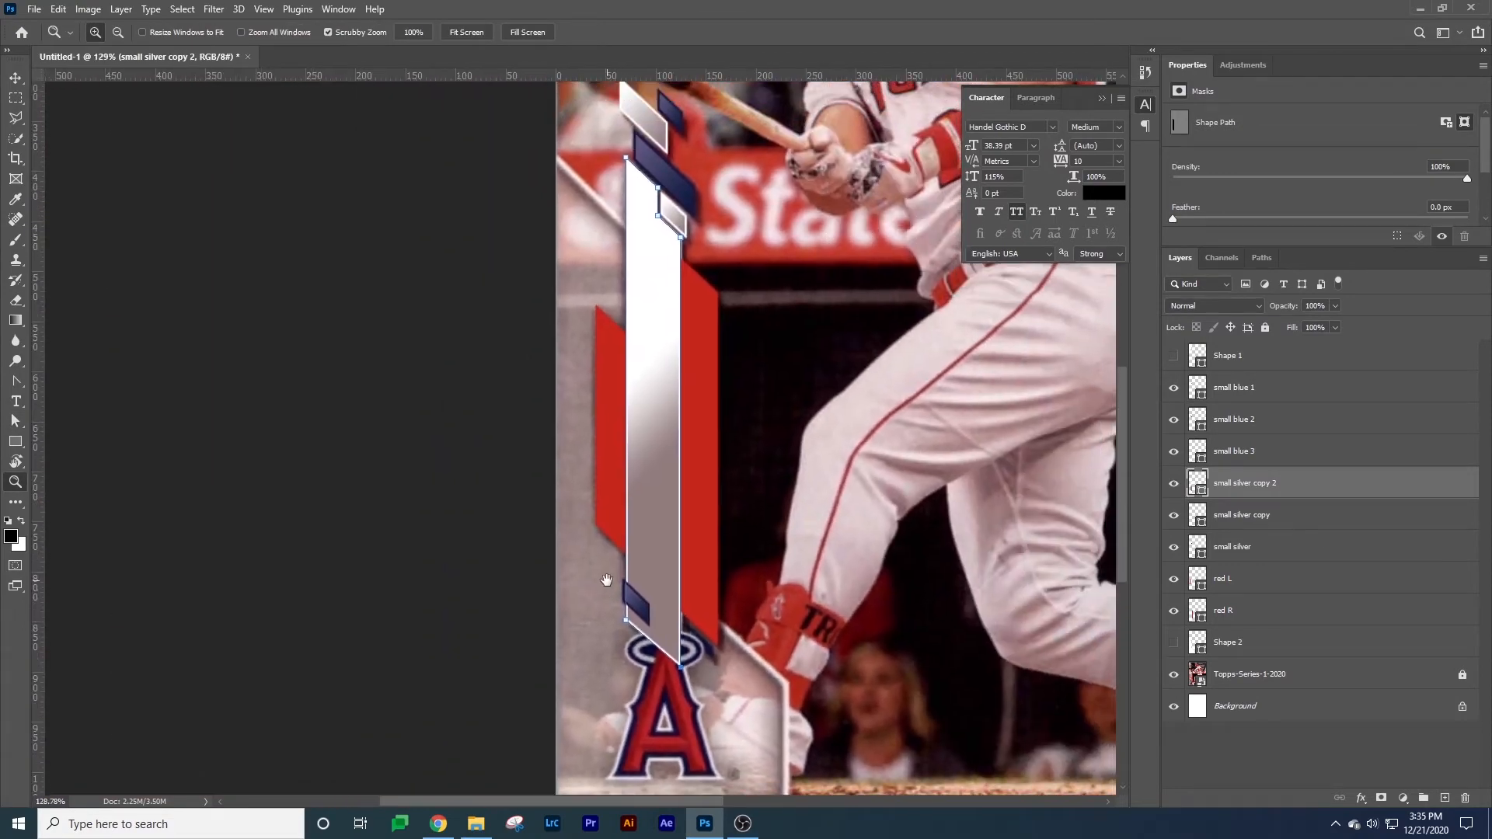
Rotate the silver bar's linear gradient fill so it runs from white on the left to grey on the right.
{"action": "key", "text": "u"}
{"action": "left_click", "coordinate": [174, 32]}
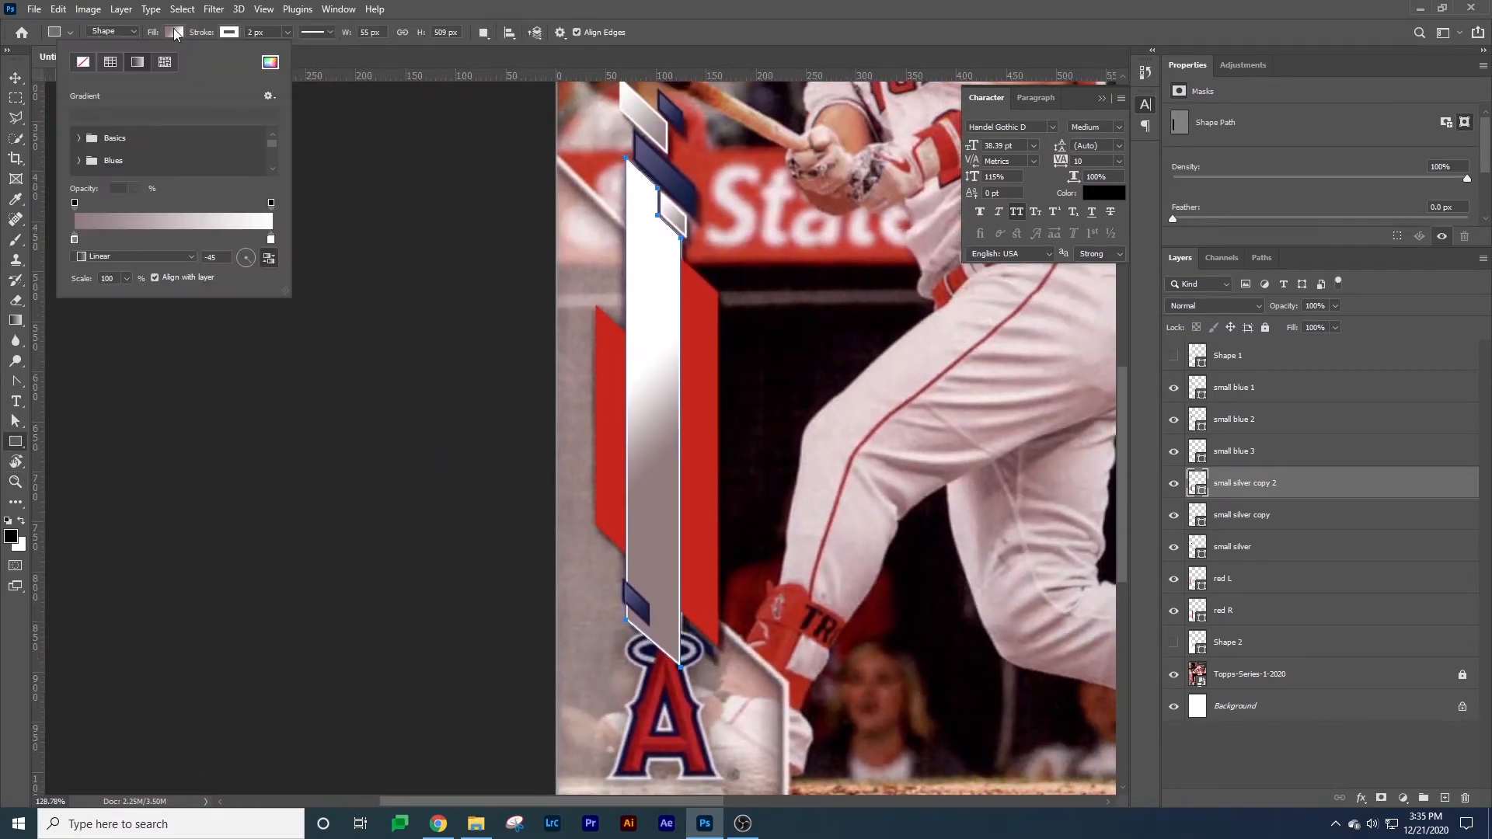
{"action": "left_click", "coordinate": [254, 255]}
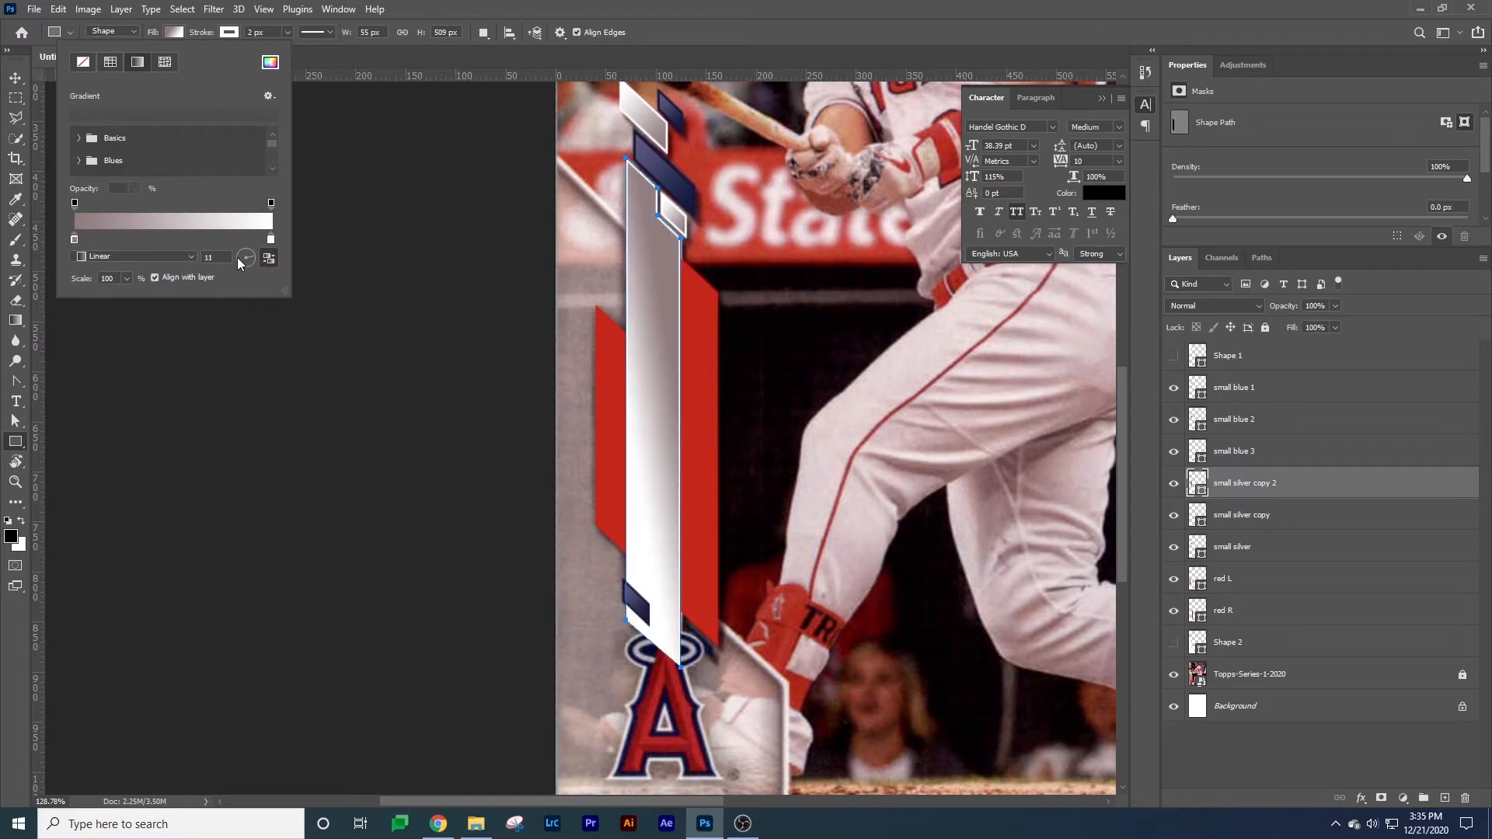
{"action": "key", "text": "Return"}
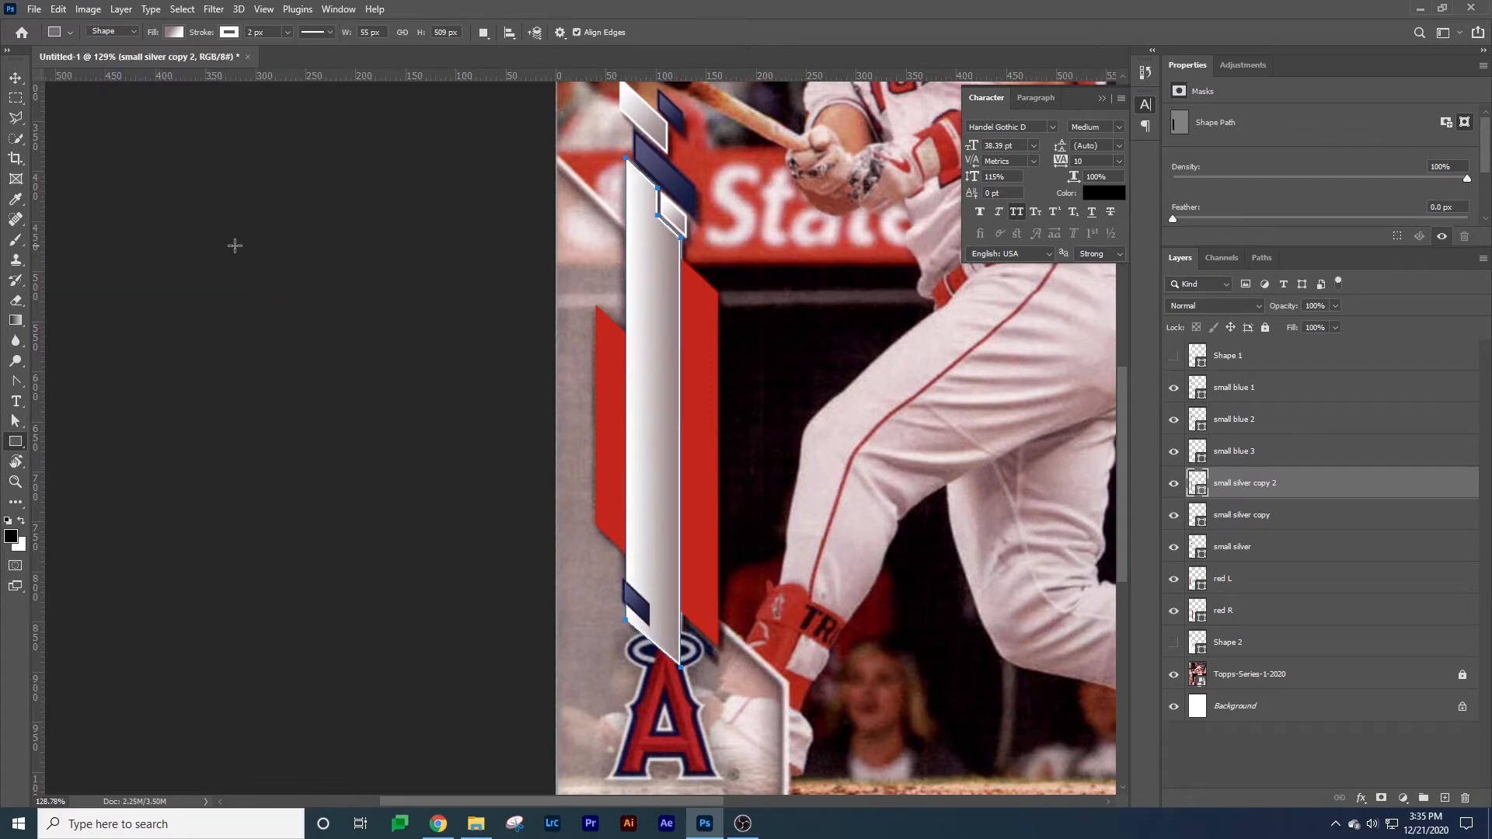
Move the silver bar aside to compare its gradient with the reference bar beneath it, and undo the move.
{"action": "key", "text": "v"}
{"action": "left_click_drag", "start_coordinate": [656, 423], "coordinate": [727, 423]}
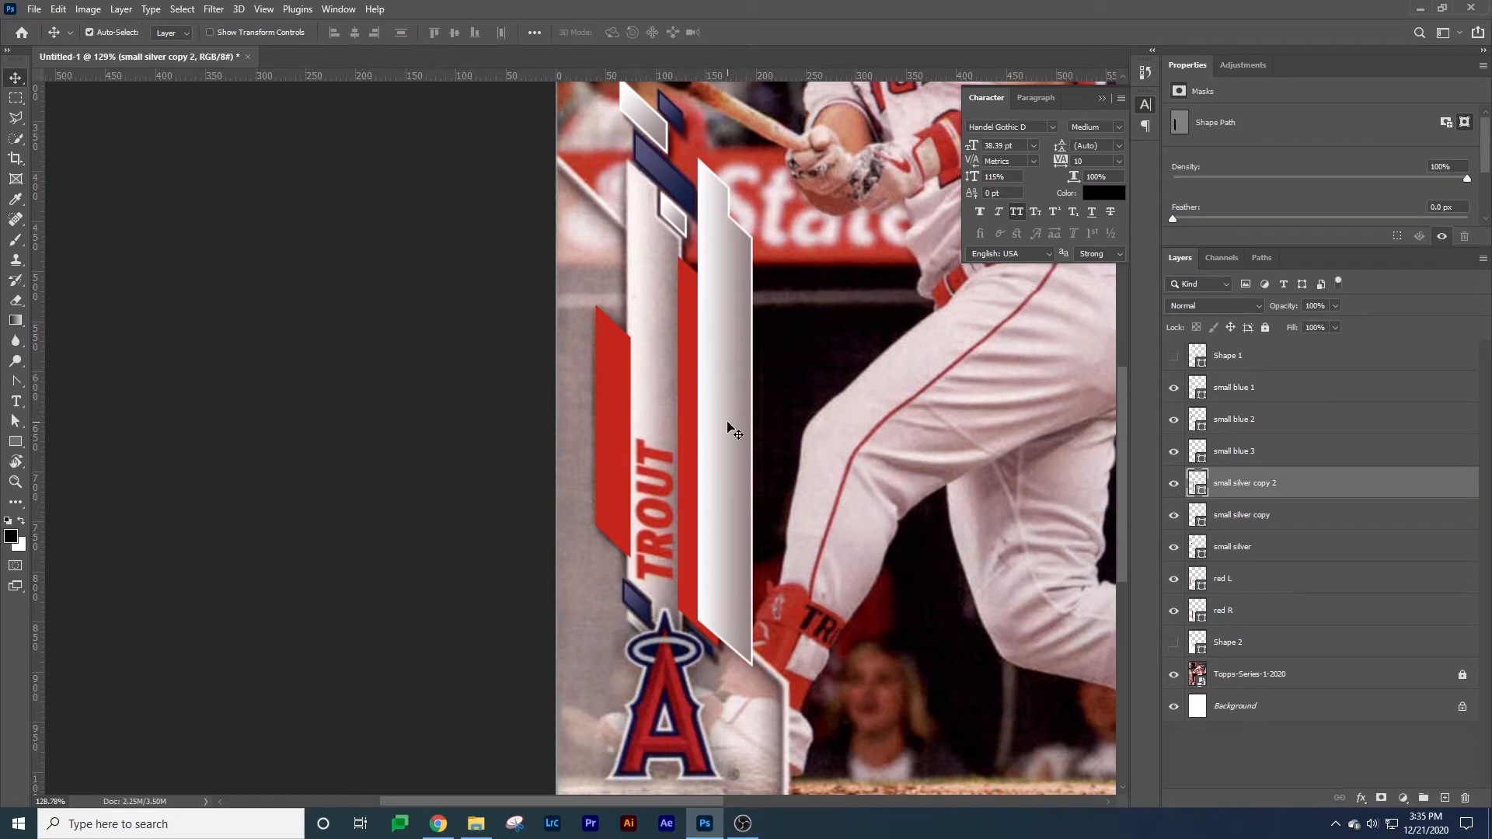
{"action": "key", "text": "ctrl+z"}
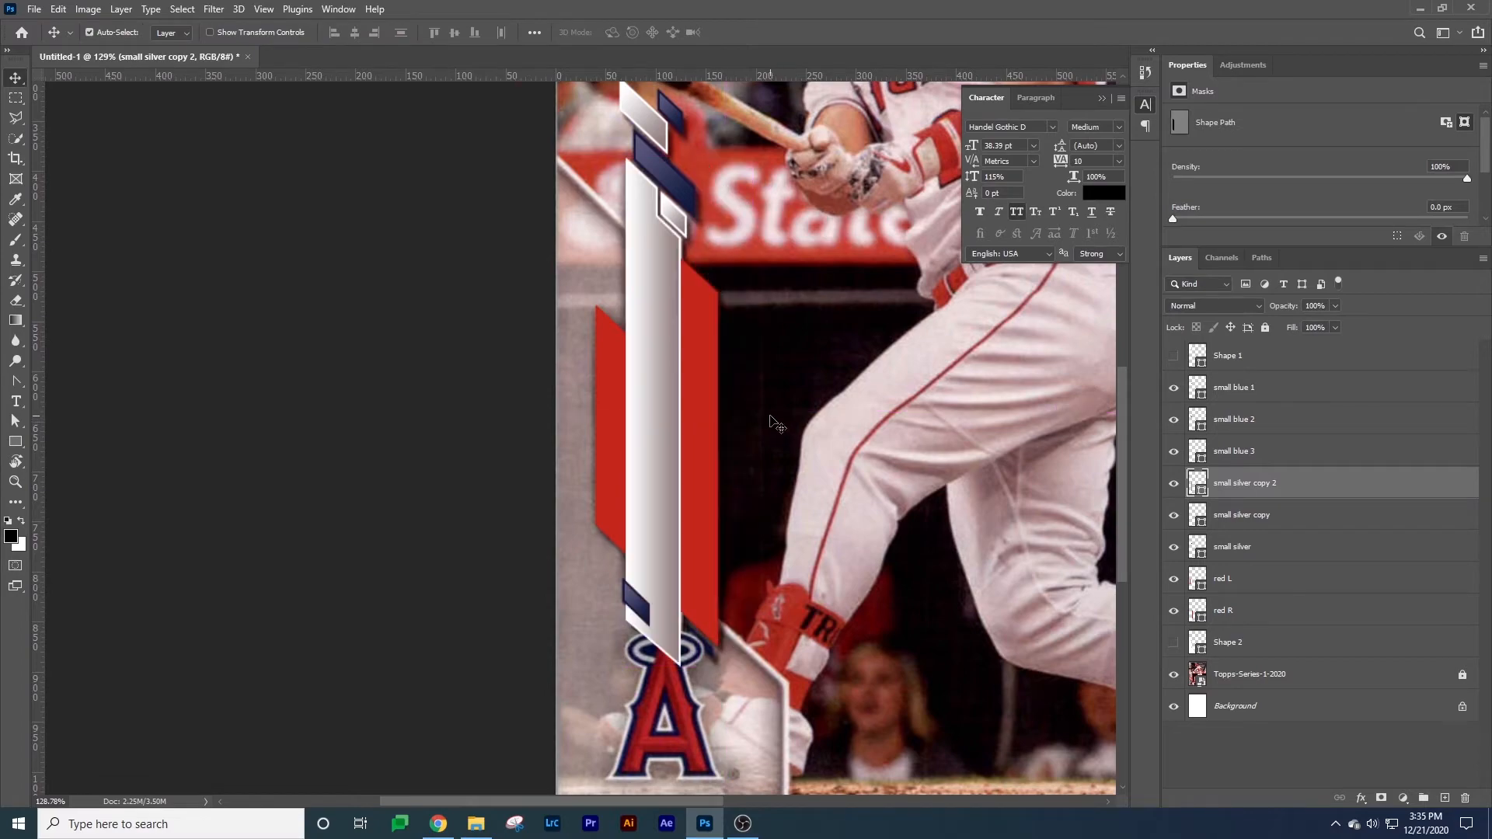
Lower the top edge of the small silver accent beneath the navy band by 1 px, making the shape 45.84 px tall.
{"action": "key", "text": "z"}
{"action": "left_click_drag", "start_coordinate": [660, 152], "coordinate": [734, 265]}
{"action": "left_click_drag", "start_coordinate": [705, 321], "coordinate": [547, 386]}
{"action": "key", "text": "a"}
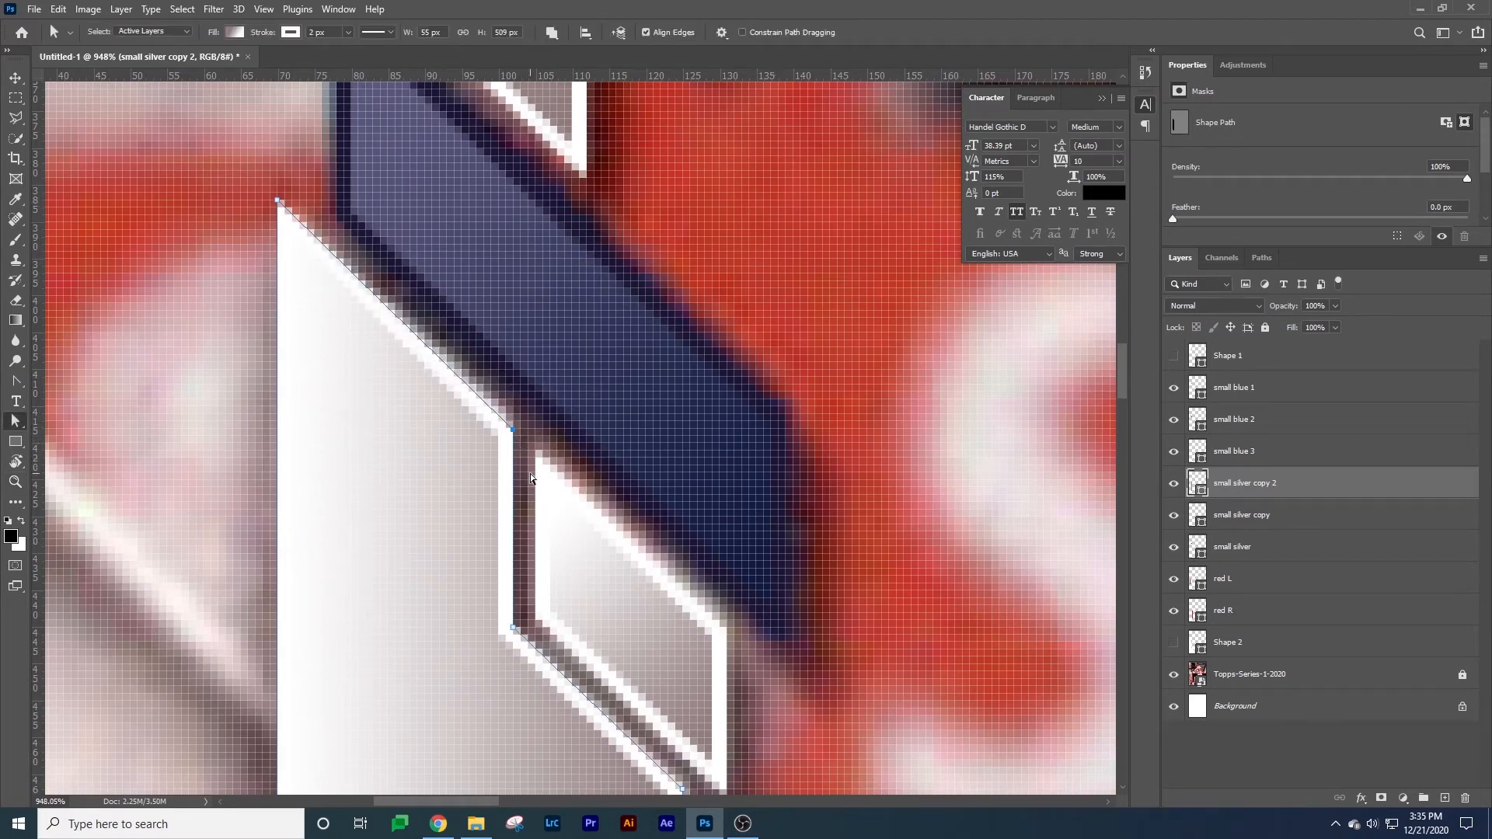
{"action": "left_click", "coordinate": [540, 445]}
{"action": "key", "text": "v"}
{"action": "left_click", "coordinate": [563, 509]}
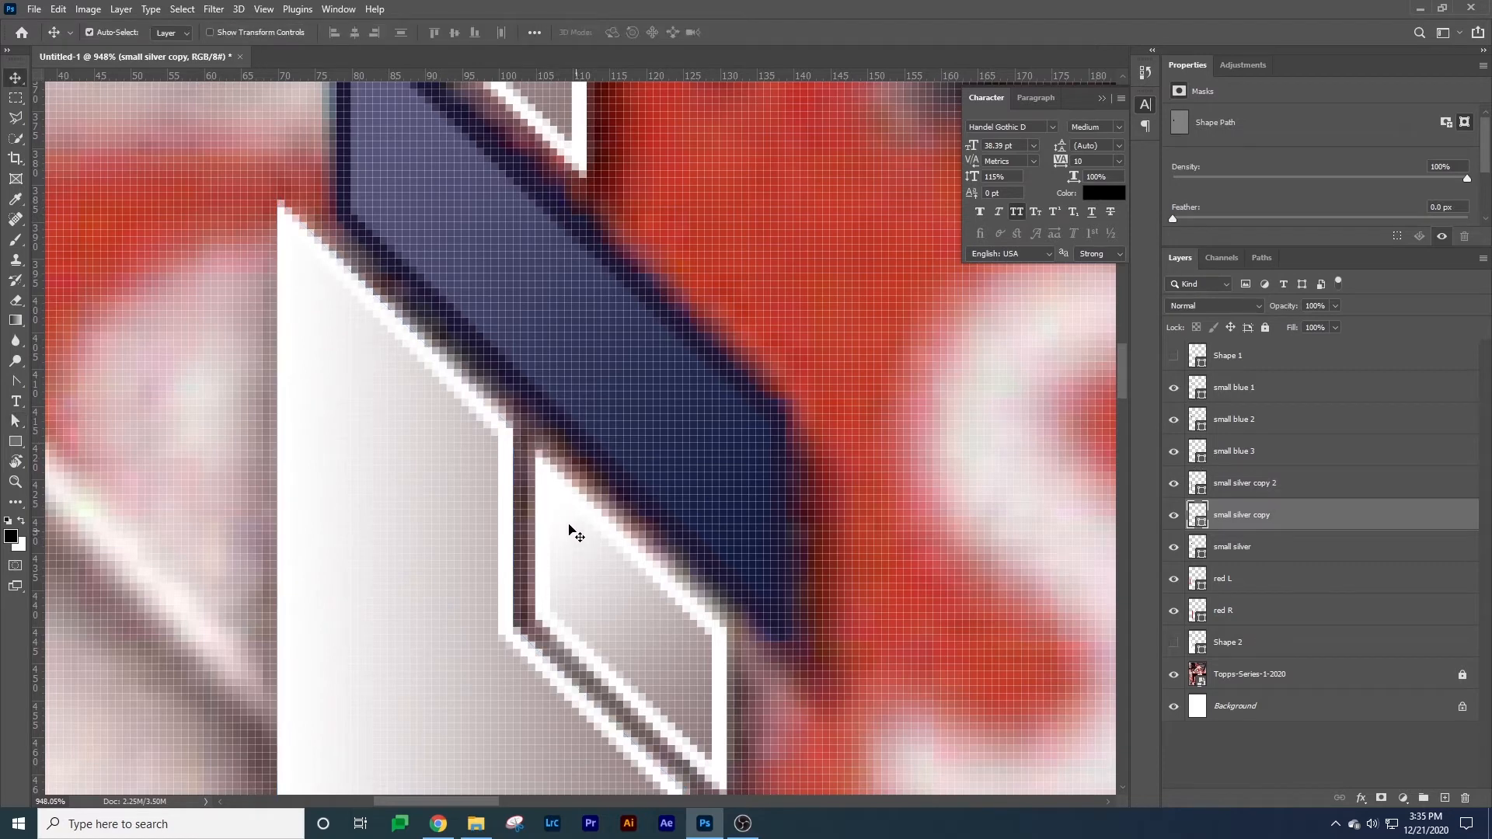
{"action": "key", "text": "a"}
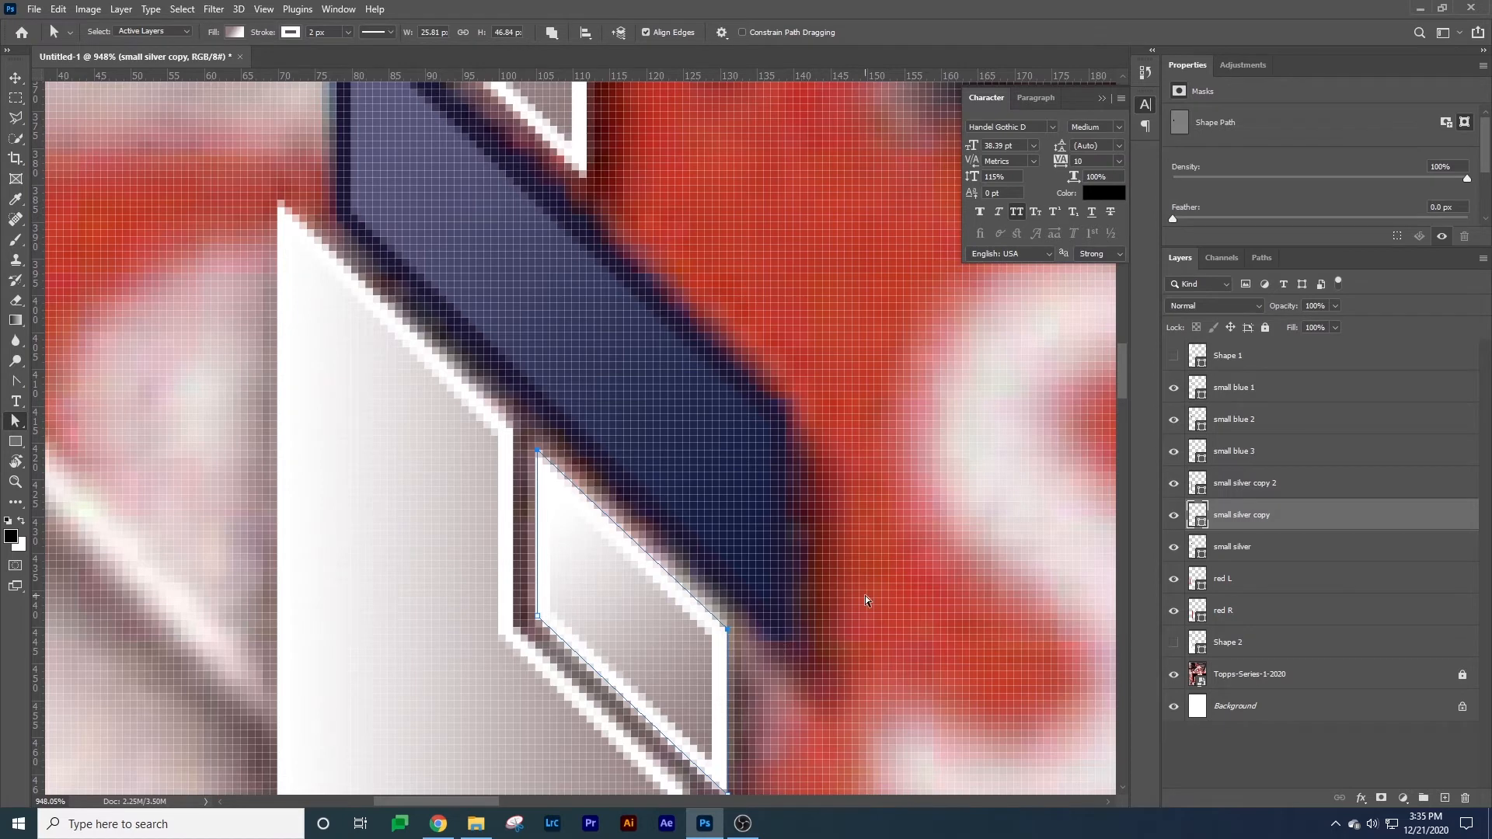
{"action": "key", "text": "Down"}
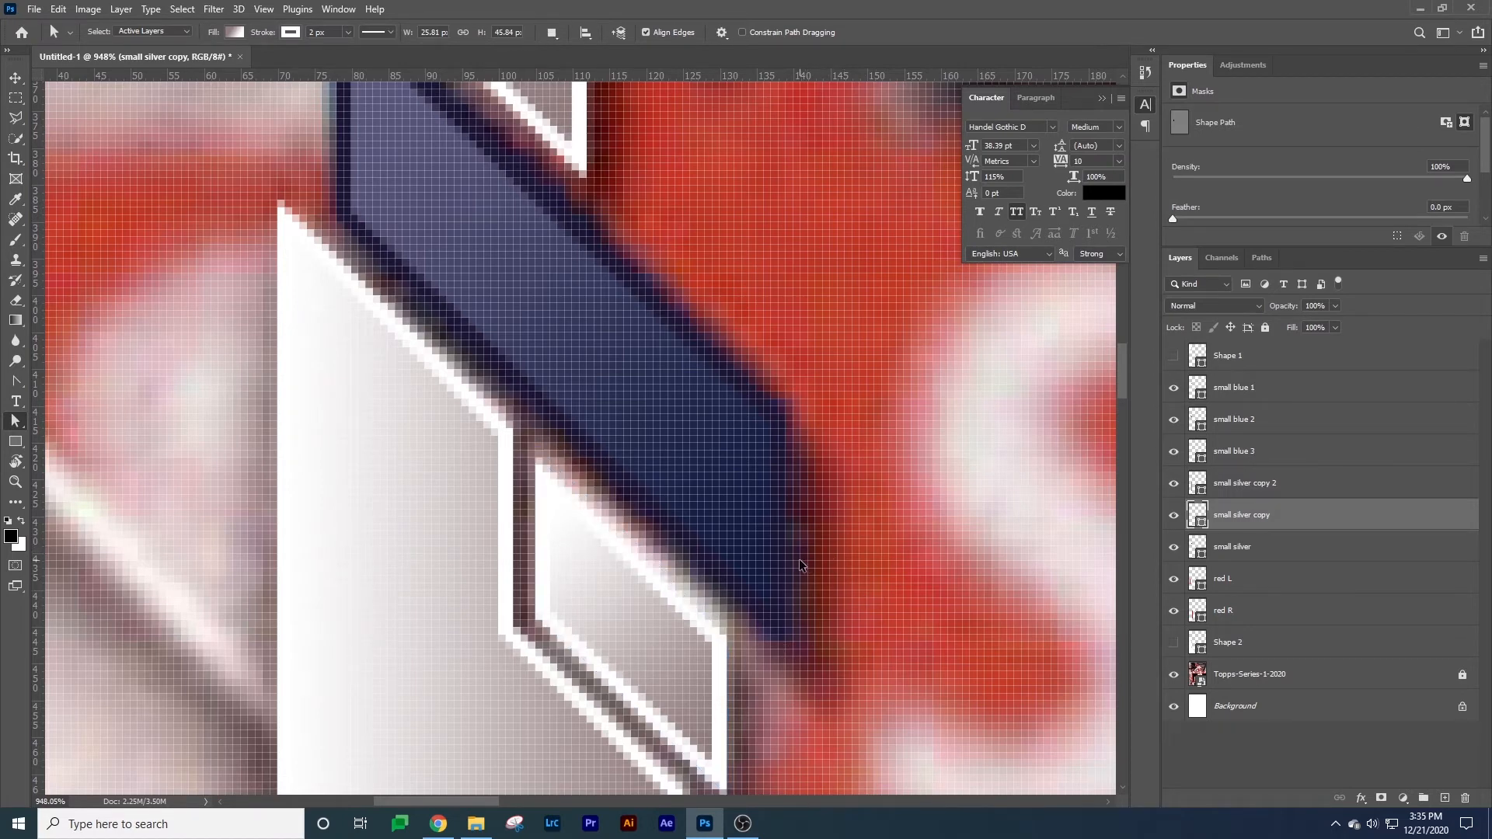
{"action": "key", "text": "z"}
{"action": "left_click_drag", "start_coordinate": [562, 519], "coordinate": [464, 496]}
{"action": "left_click_drag", "start_coordinate": [648, 568], "coordinate": [590, 375]}
{"action": "left_click_drag", "start_coordinate": [660, 479], "coordinate": [599, 488]}
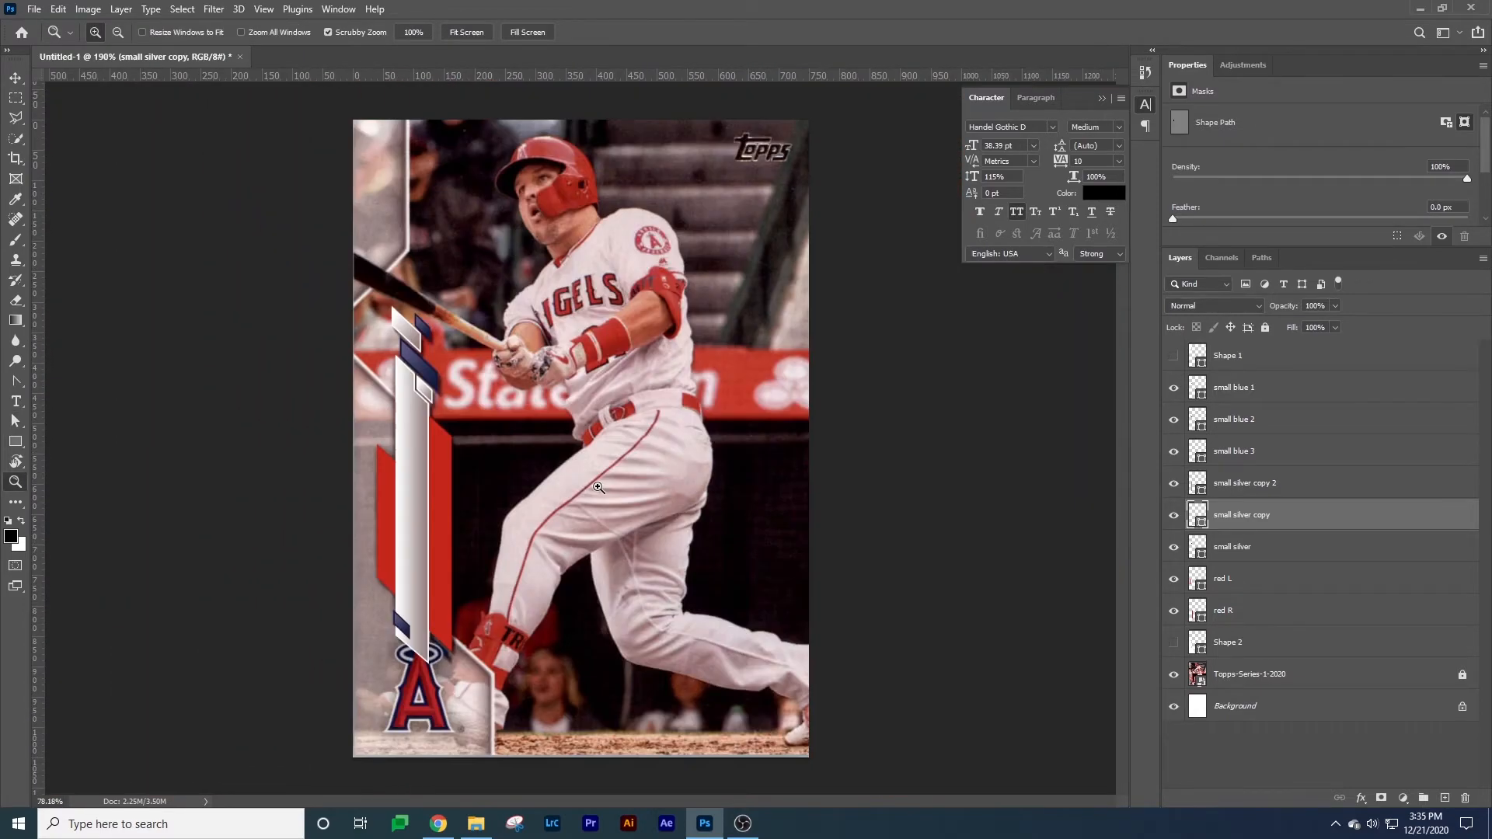
Rename the long silver bar's layer as big silver.
{"action": "key", "text": "v"}
{"action": "left_click", "coordinate": [955, 588]}
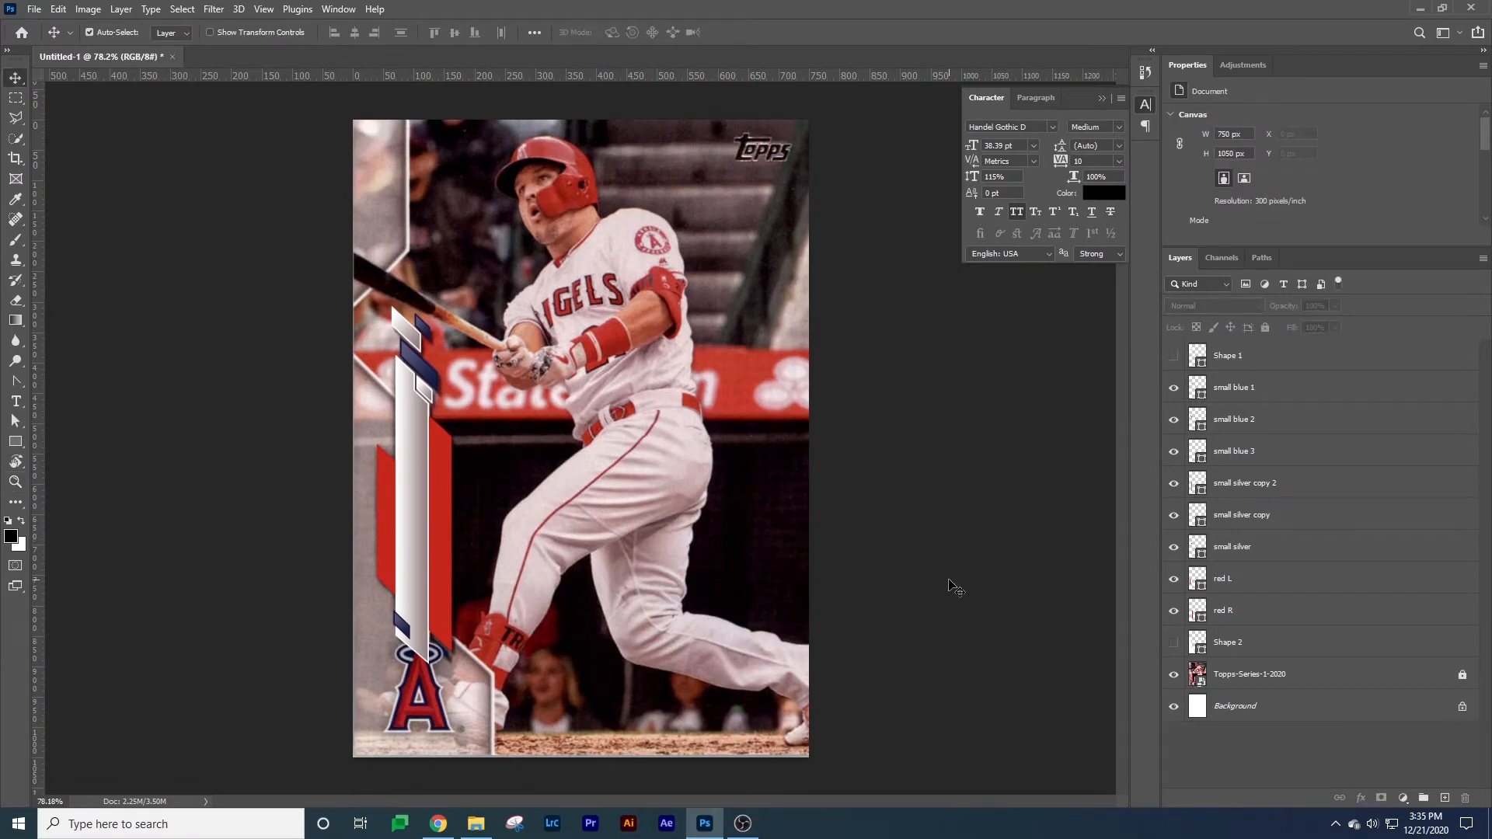
{"action": "left_click", "coordinate": [413, 496]}
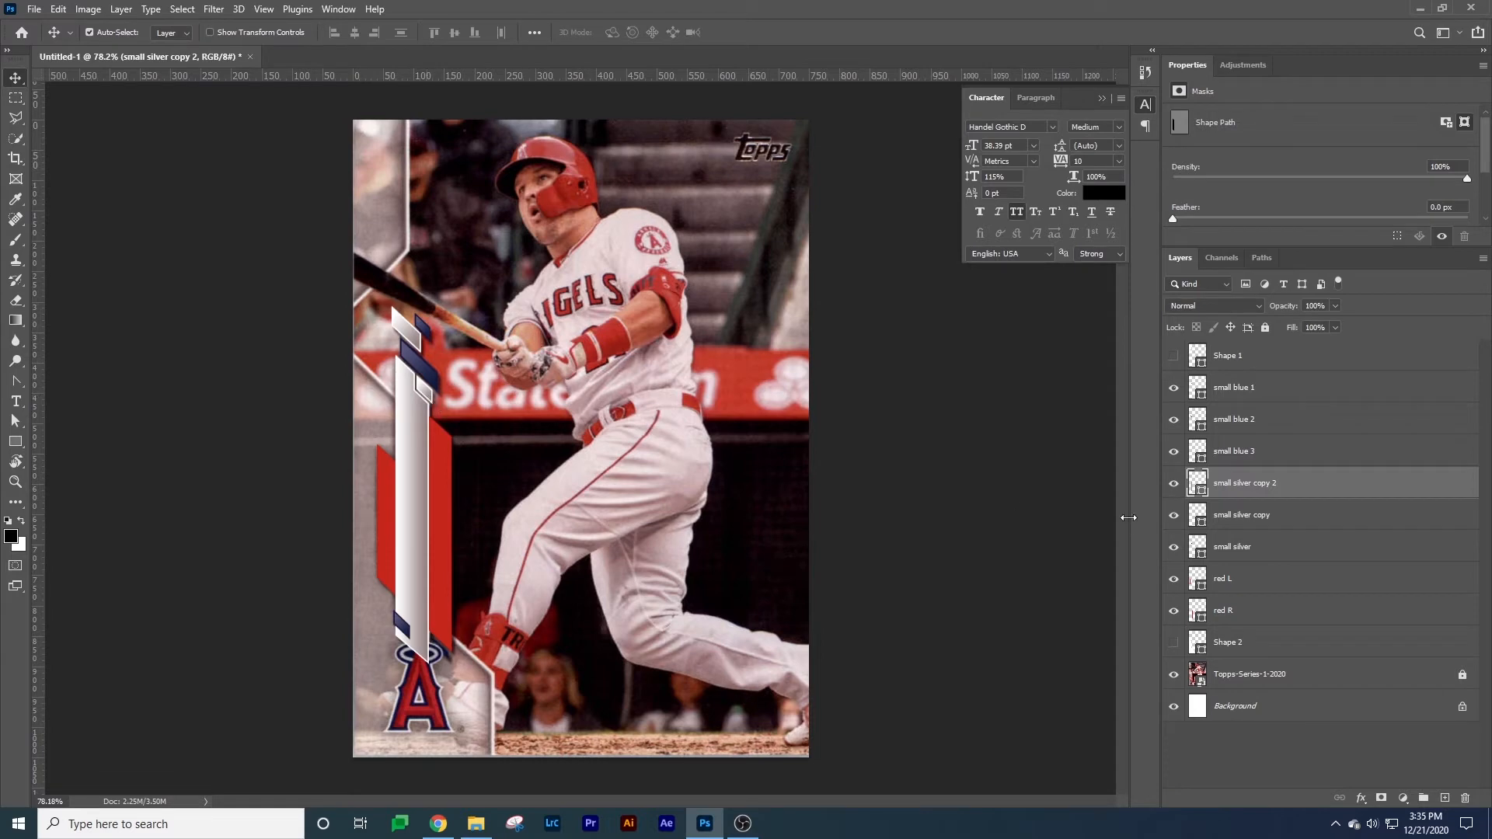
{"action": "double_click", "coordinate": [1252, 483]}
{"action": "type", "text": "big silver"}
{"action": "key", "text": "Return"}
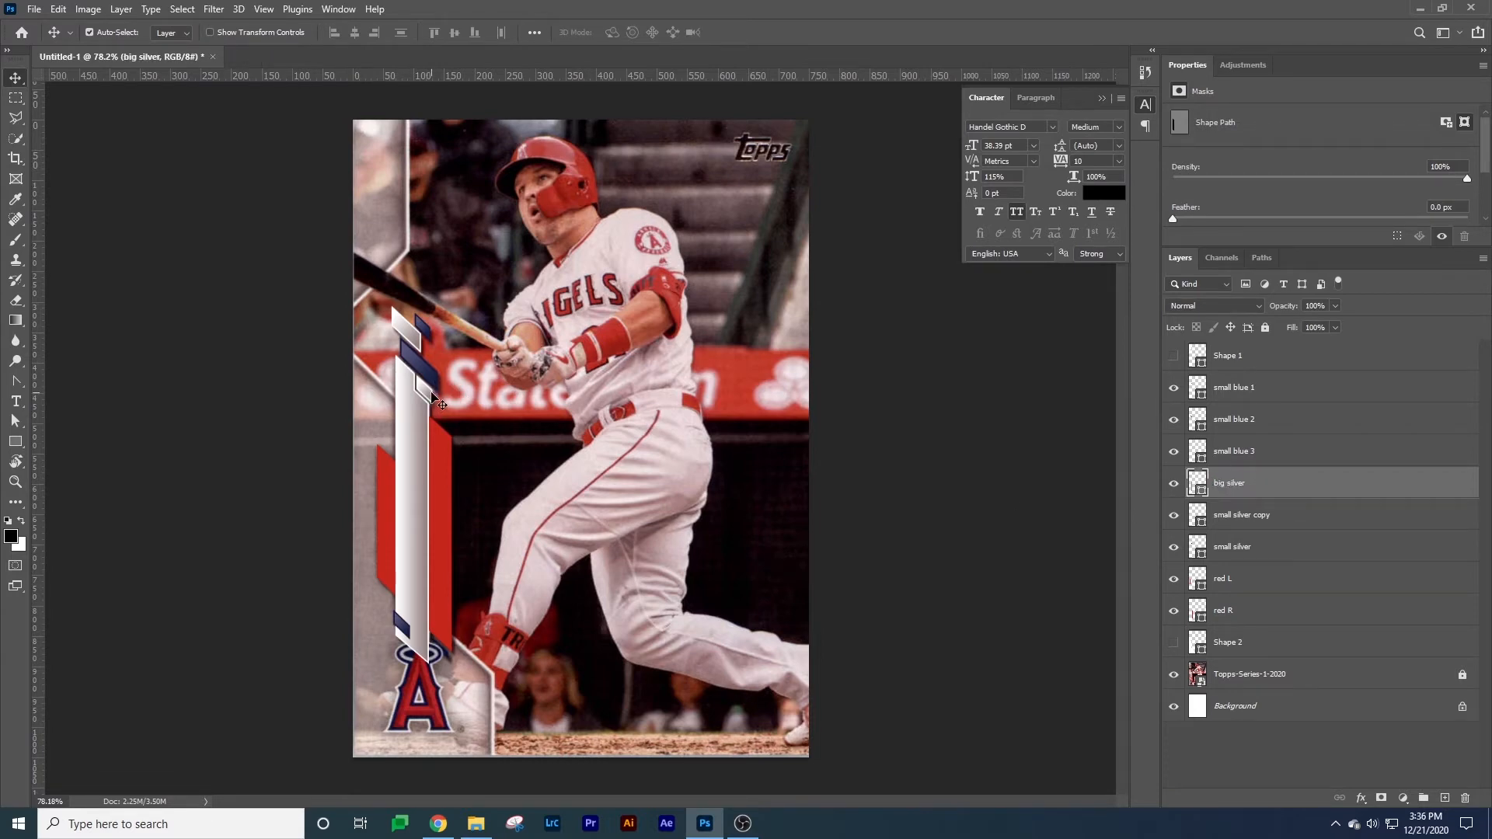
Rename the small silver layer as small silver 1.
{"action": "left_click", "coordinate": [415, 381]}
{"action": "left_click", "coordinate": [1321, 548]}
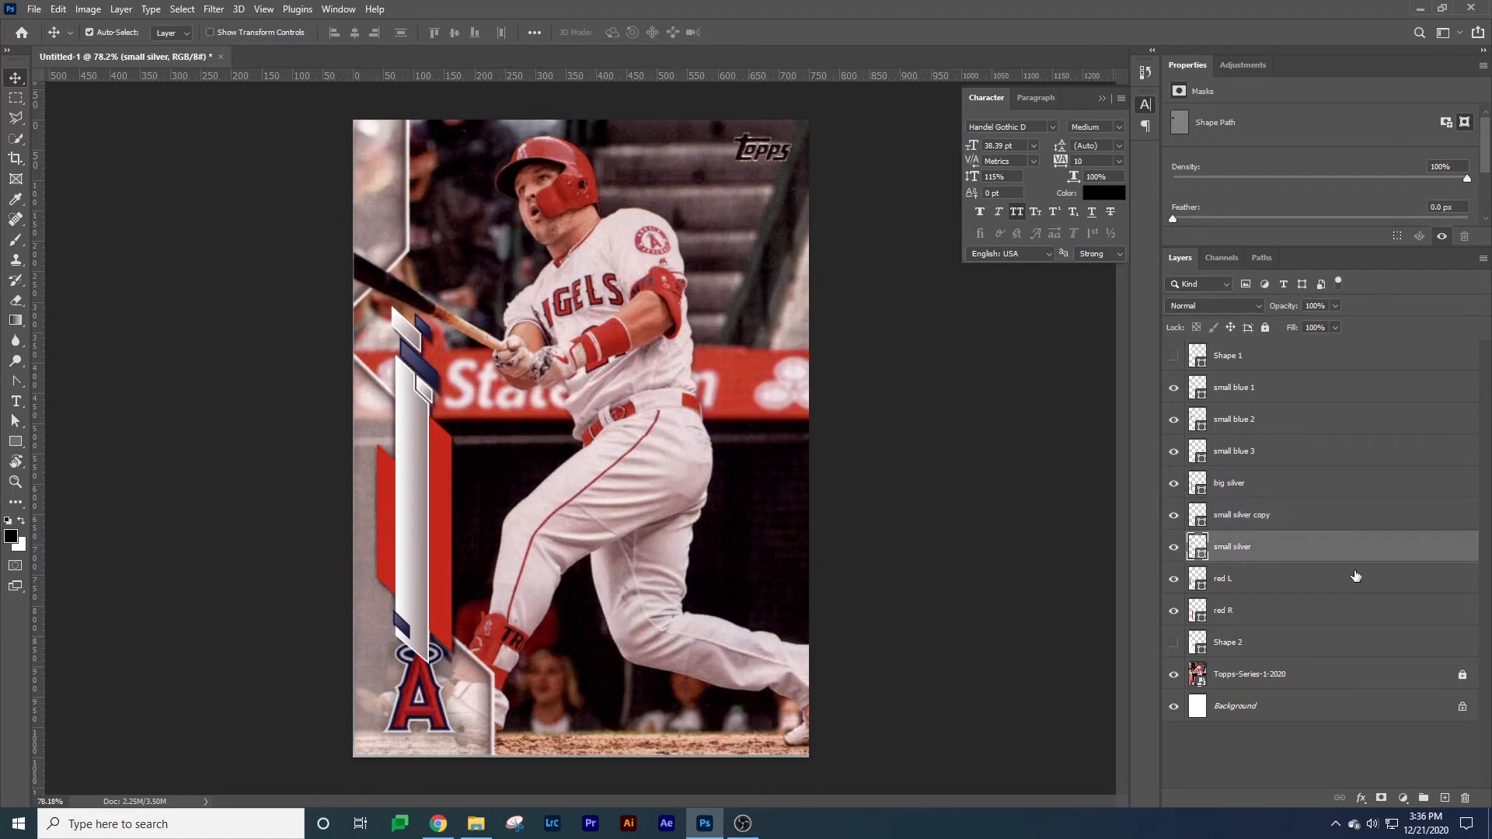
{"action": "double_click", "coordinate": [1248, 548]}
{"action": "left_click", "coordinate": [1265, 548]}
{"action": "key", "text": "Return"}
Rename the small silver copy layer as small silver 2 and move small silver 1 above it.
{"action": "left_click", "coordinate": [1206, 525]}
{"action": "double_click", "coordinate": [1228, 514]}
{"action": "type", "text": "small silver 2"}
{"action": "key", "text": "Return"}
{"action": "left_click_drag", "start_coordinate": [1247, 548], "coordinate": [1258, 499]}
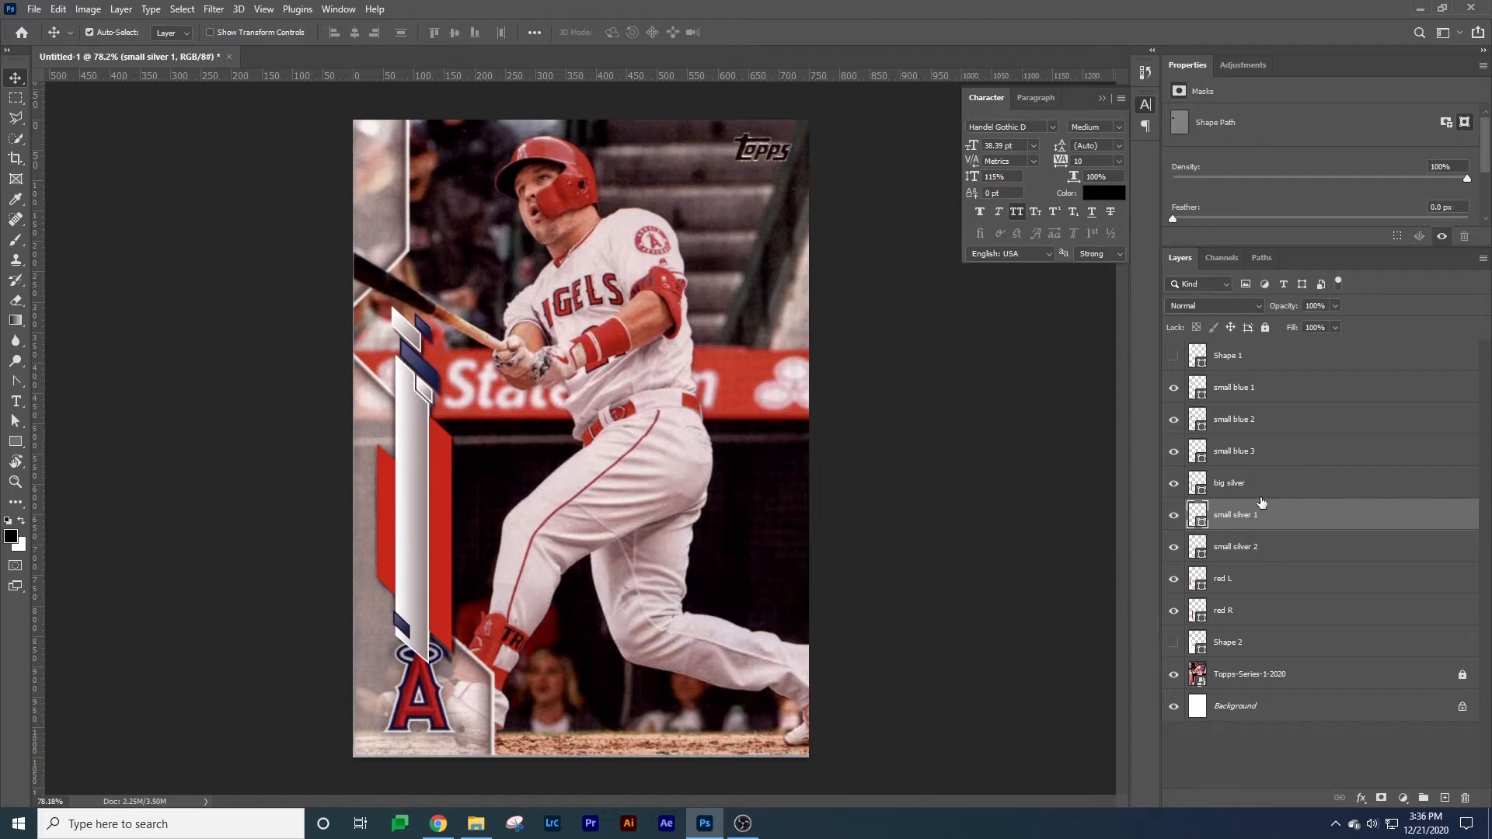
Hide and reshow the Topps-Series-1-2020 reference to check the traced shapes on their own.
{"action": "left_click", "coordinate": [900, 587]}
{"action": "left_click", "coordinate": [1175, 676]}
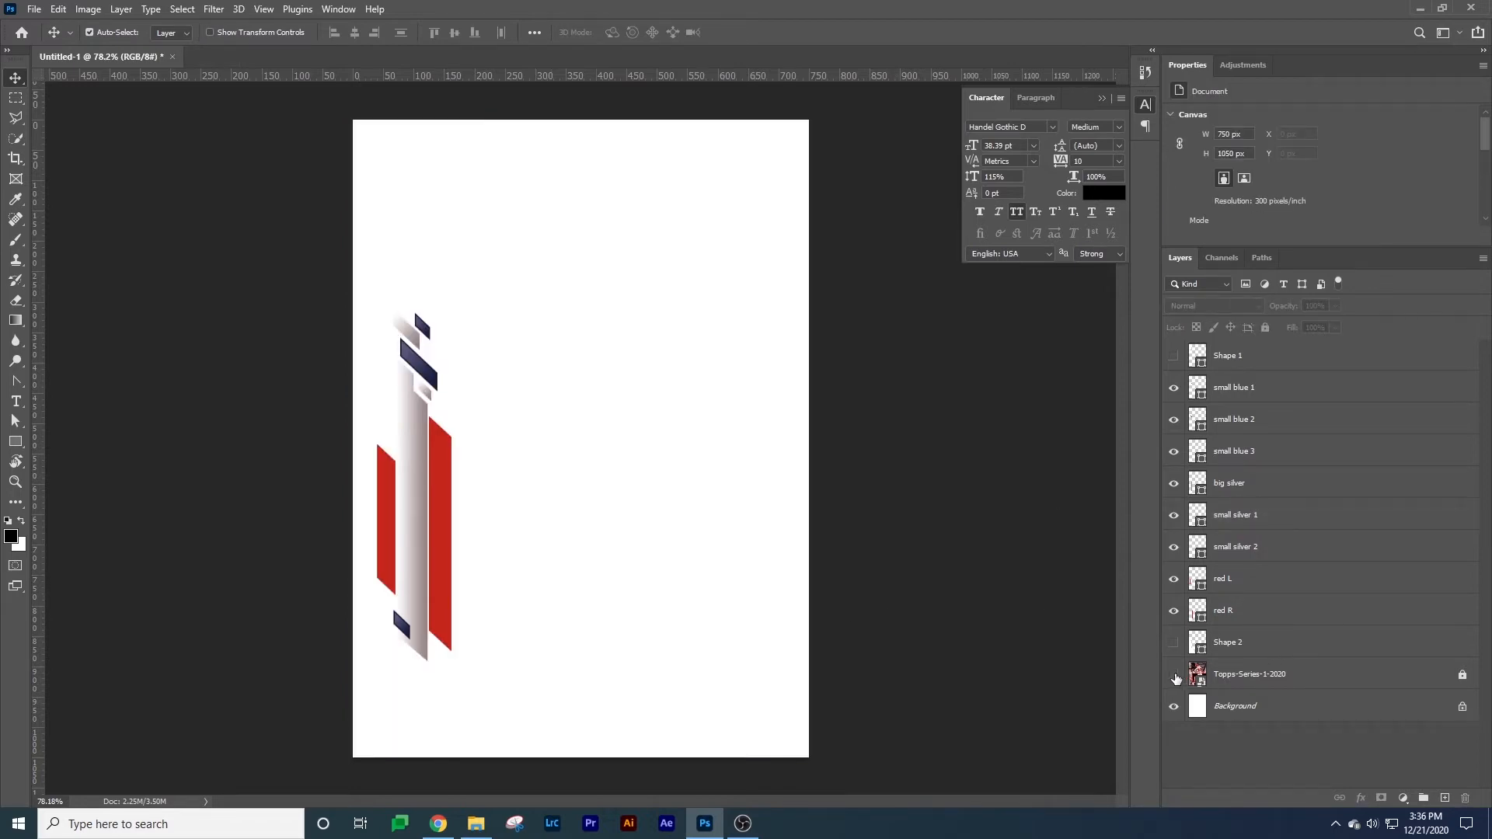
{"action": "left_click", "coordinate": [1175, 676]}
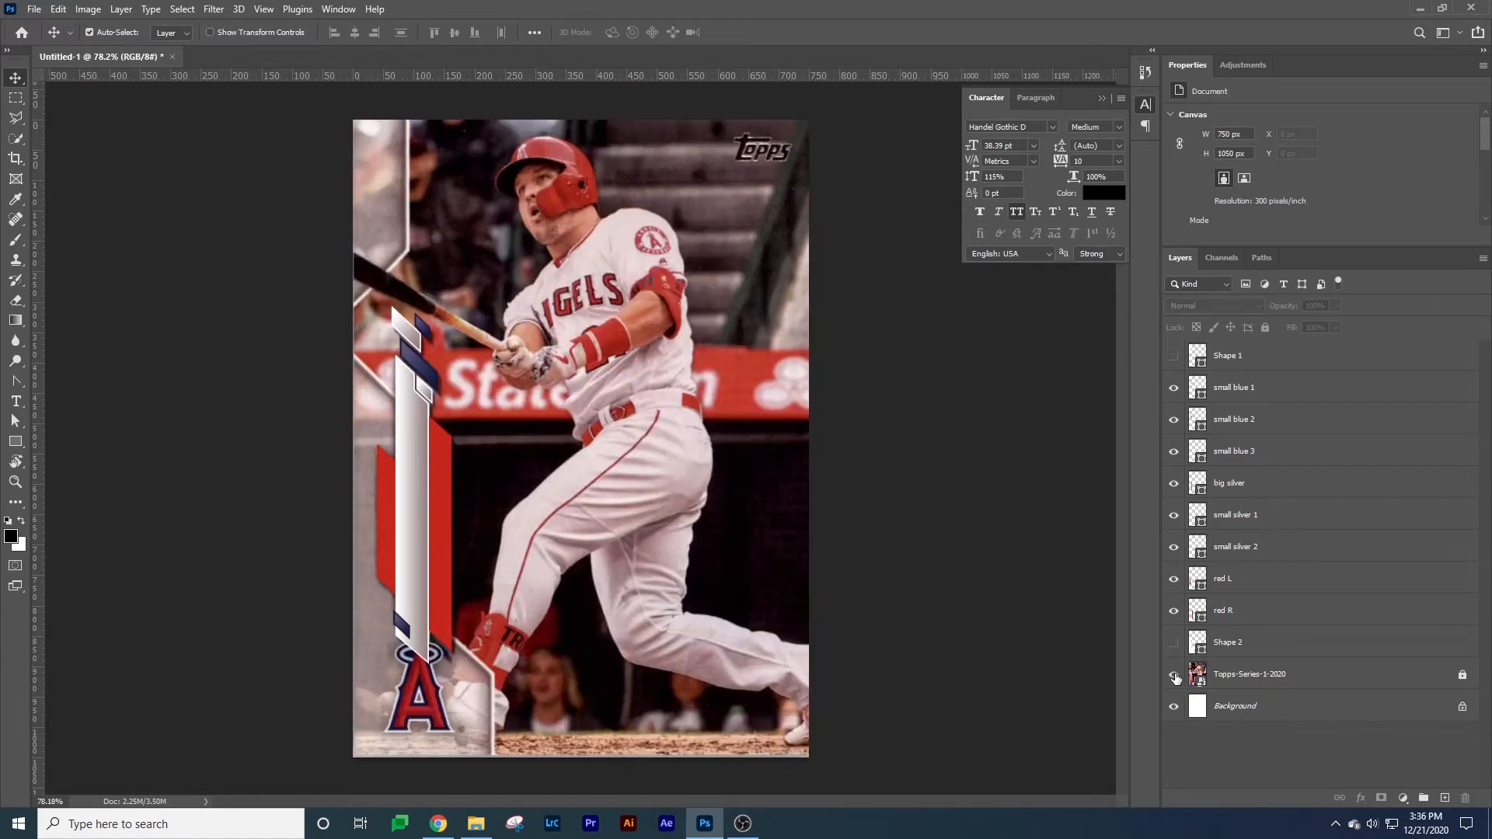
{"action": "left_click", "coordinate": [1175, 677]}
{"action": "left_click", "coordinate": [1174, 676]}
Make the Shape 2 border layer visible and check it with the reference image hidden and shown.
{"action": "left_click", "coordinate": [1174, 644]}
{"action": "left_click", "coordinate": [1175, 643]}
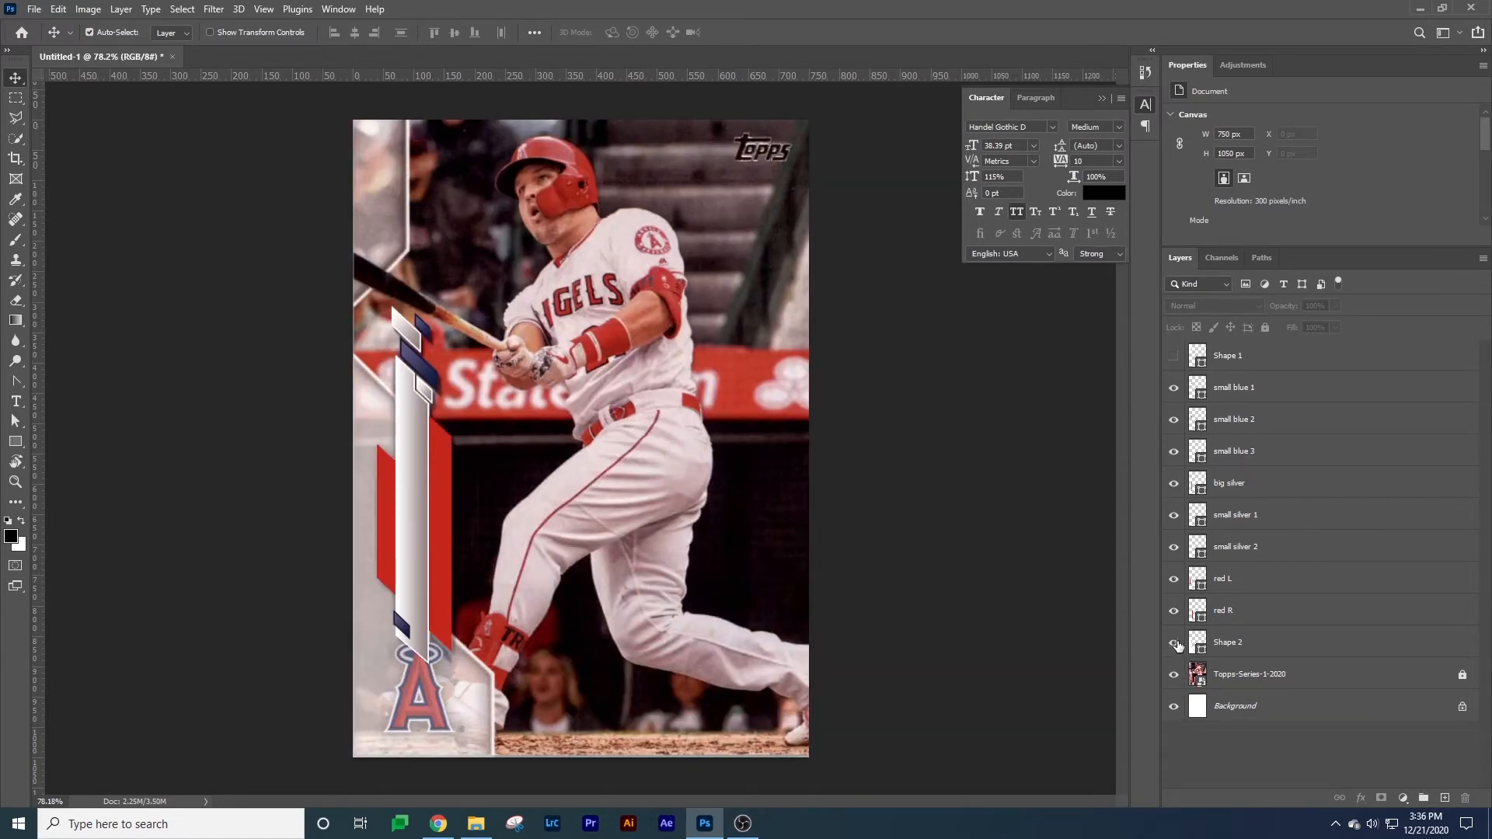
{"action": "left_click", "coordinate": [1174, 676]}
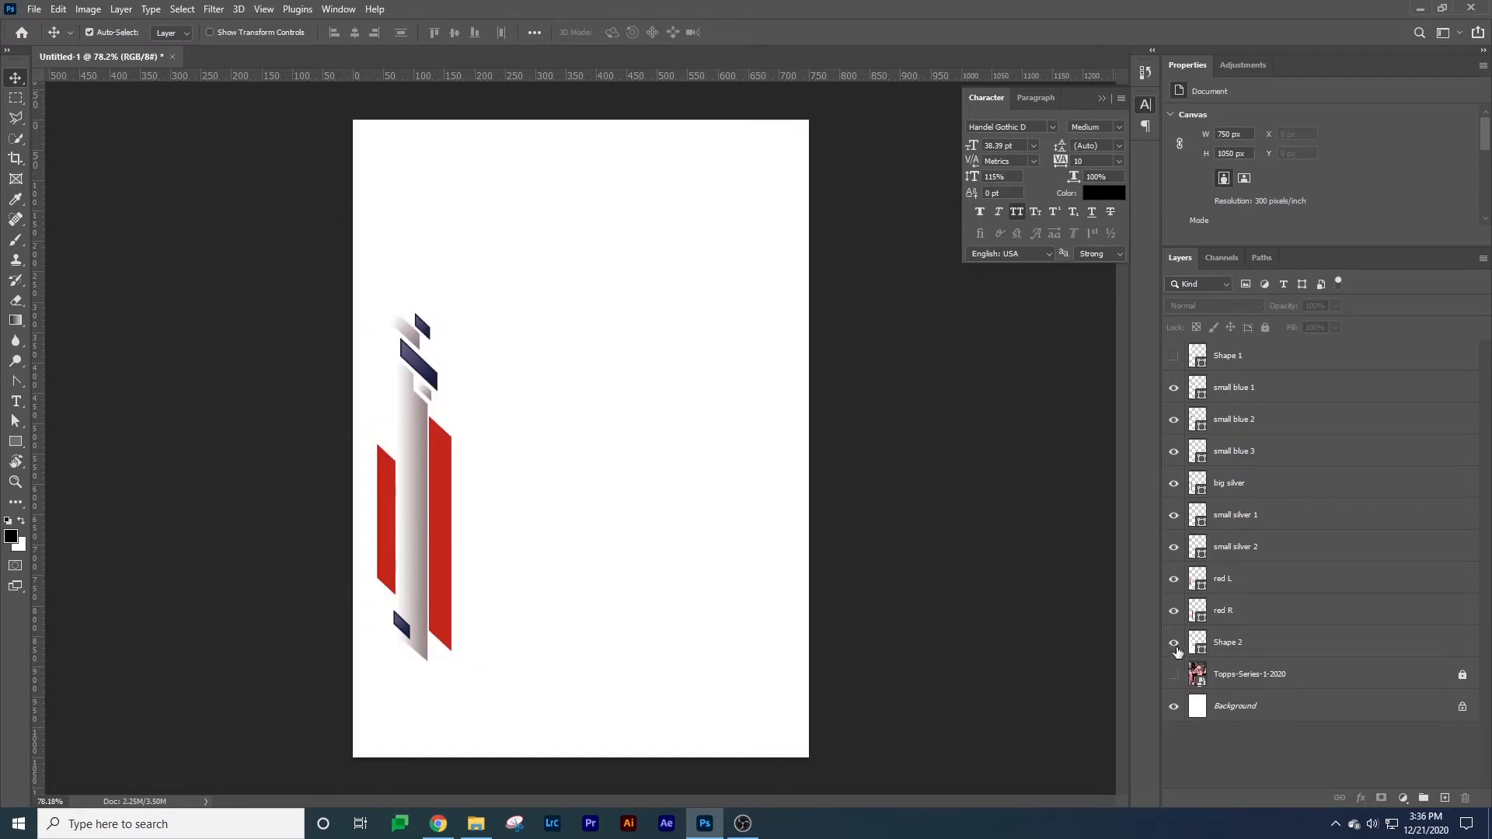
{"action": "left_click", "coordinate": [1271, 653]}
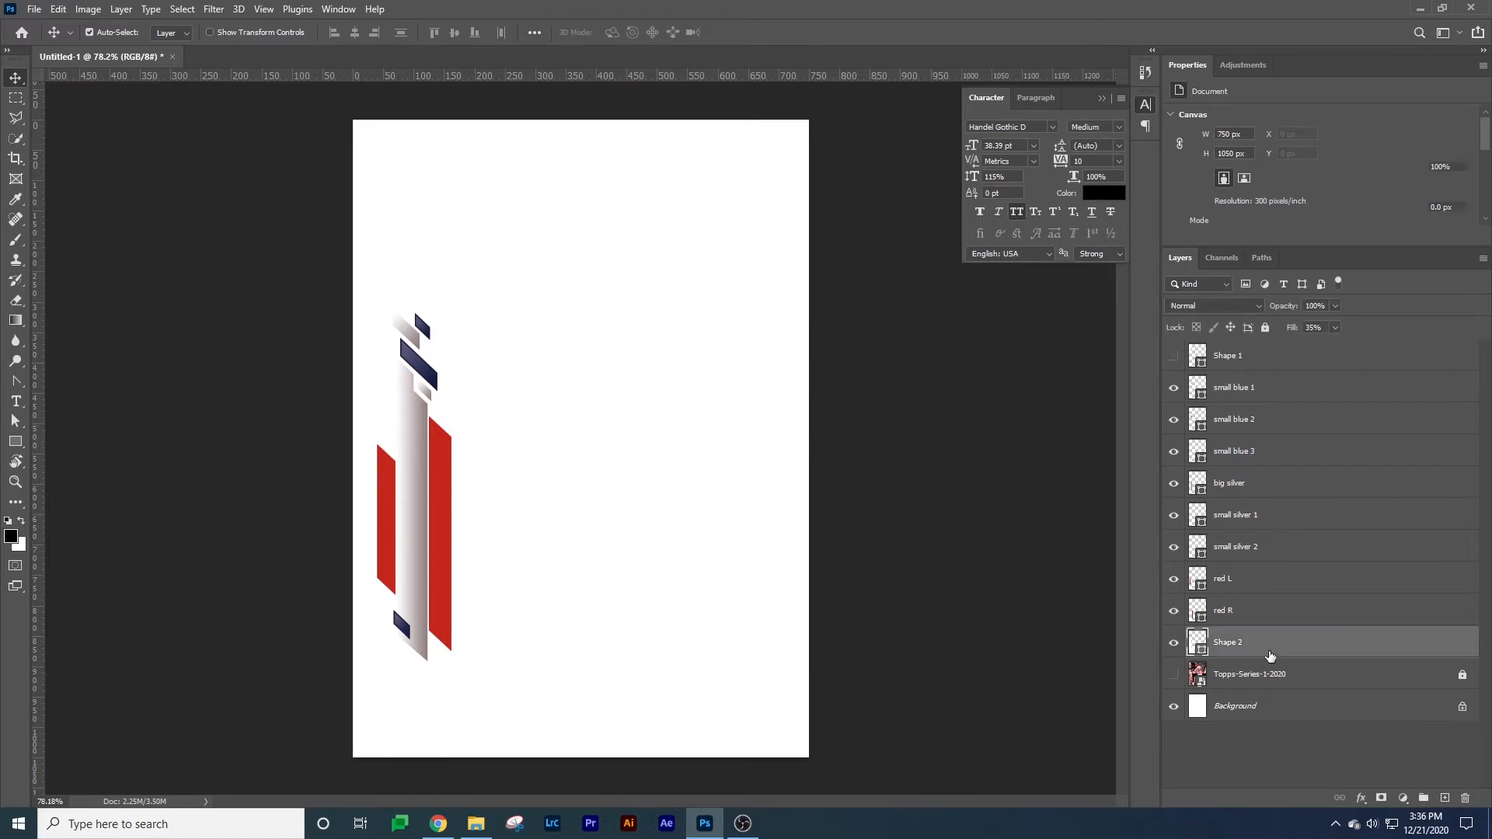
{"action": "key", "text": "ctrl+t"}
{"action": "key", "text": "Escape"}
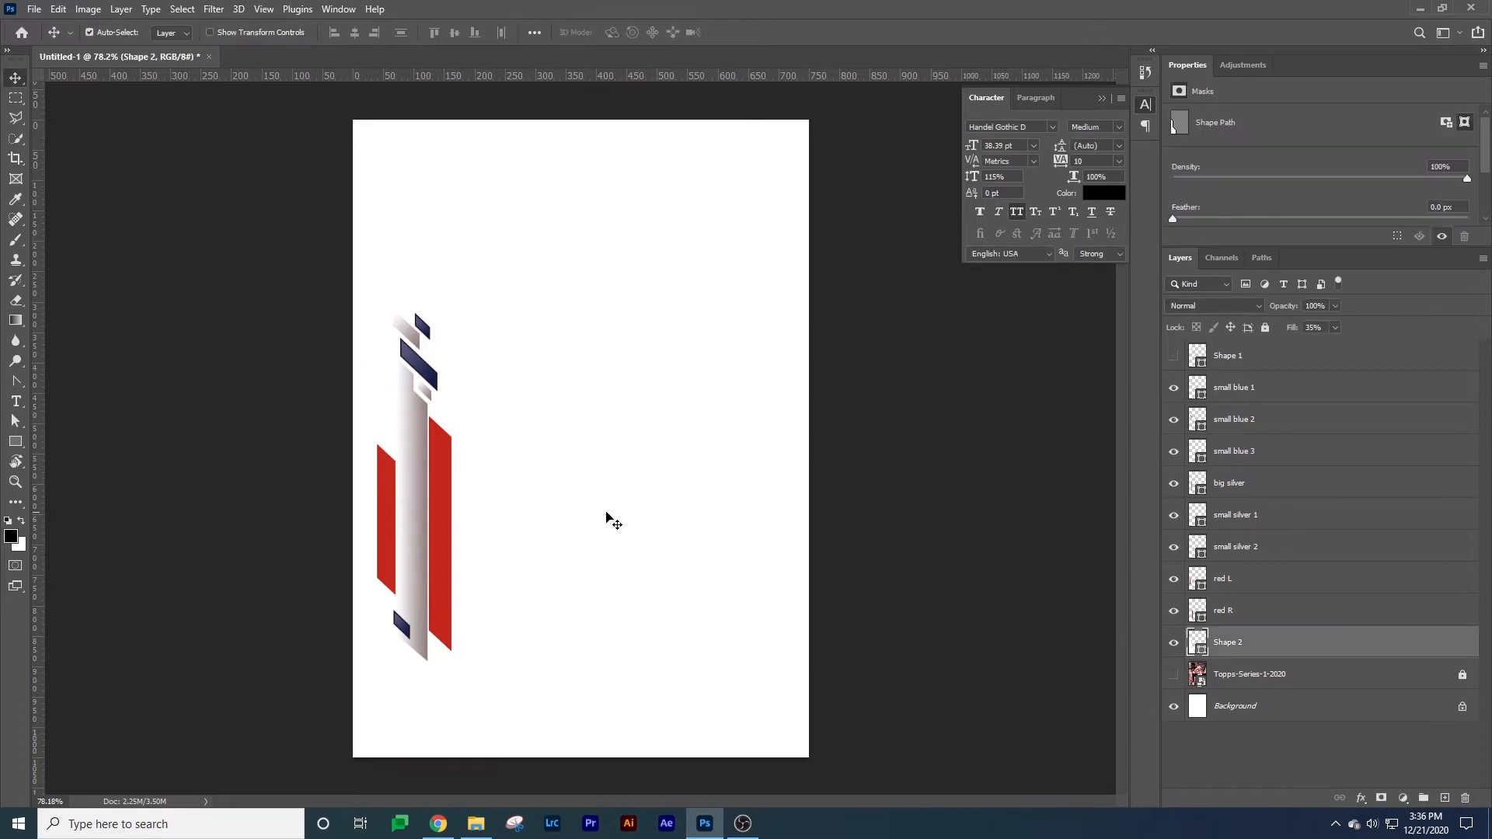
{"action": "left_click", "coordinate": [1173, 674]}
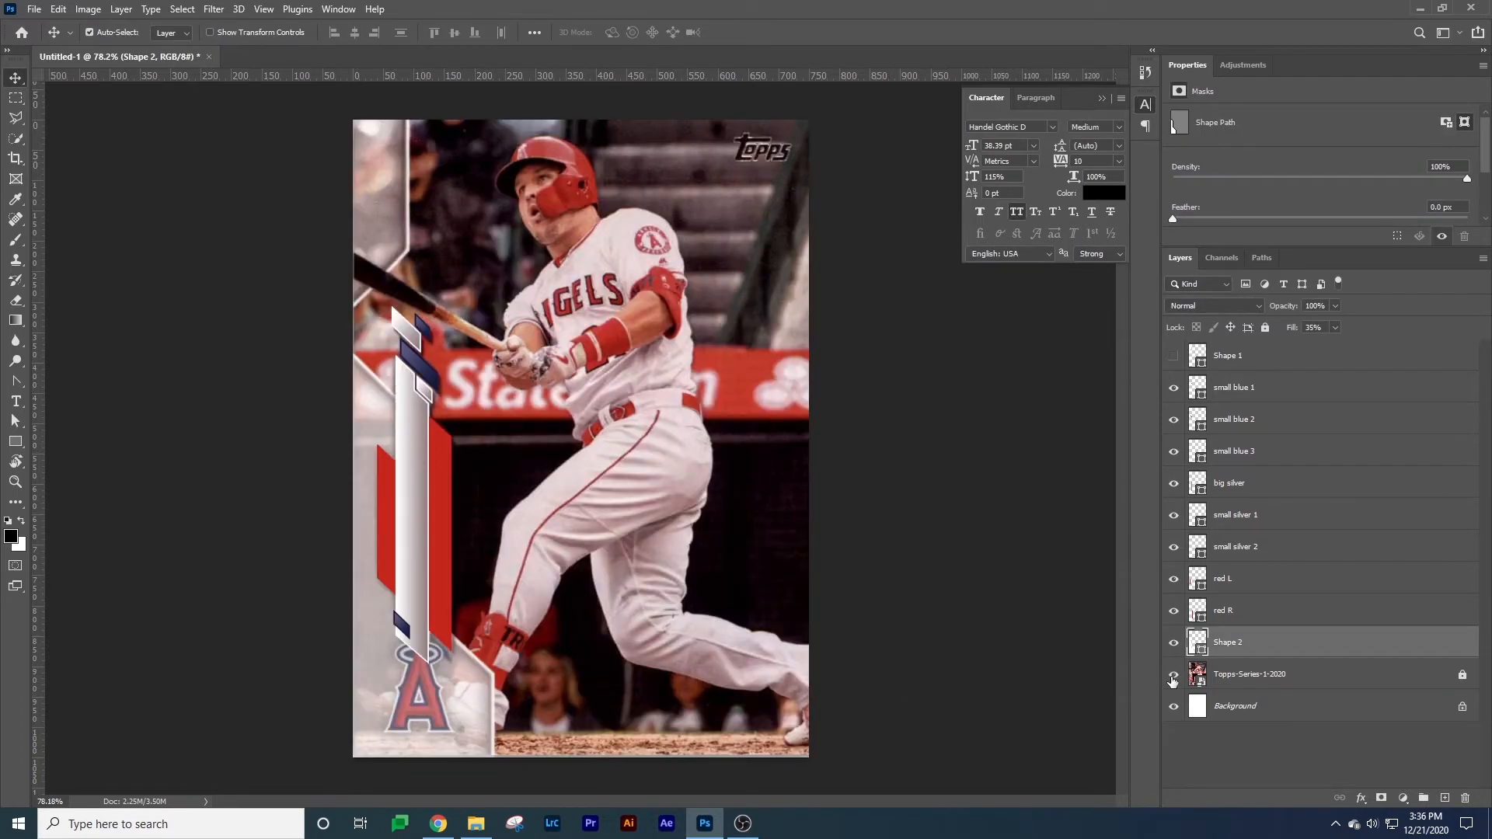
{"action": "left_click", "coordinate": [423, 124]}
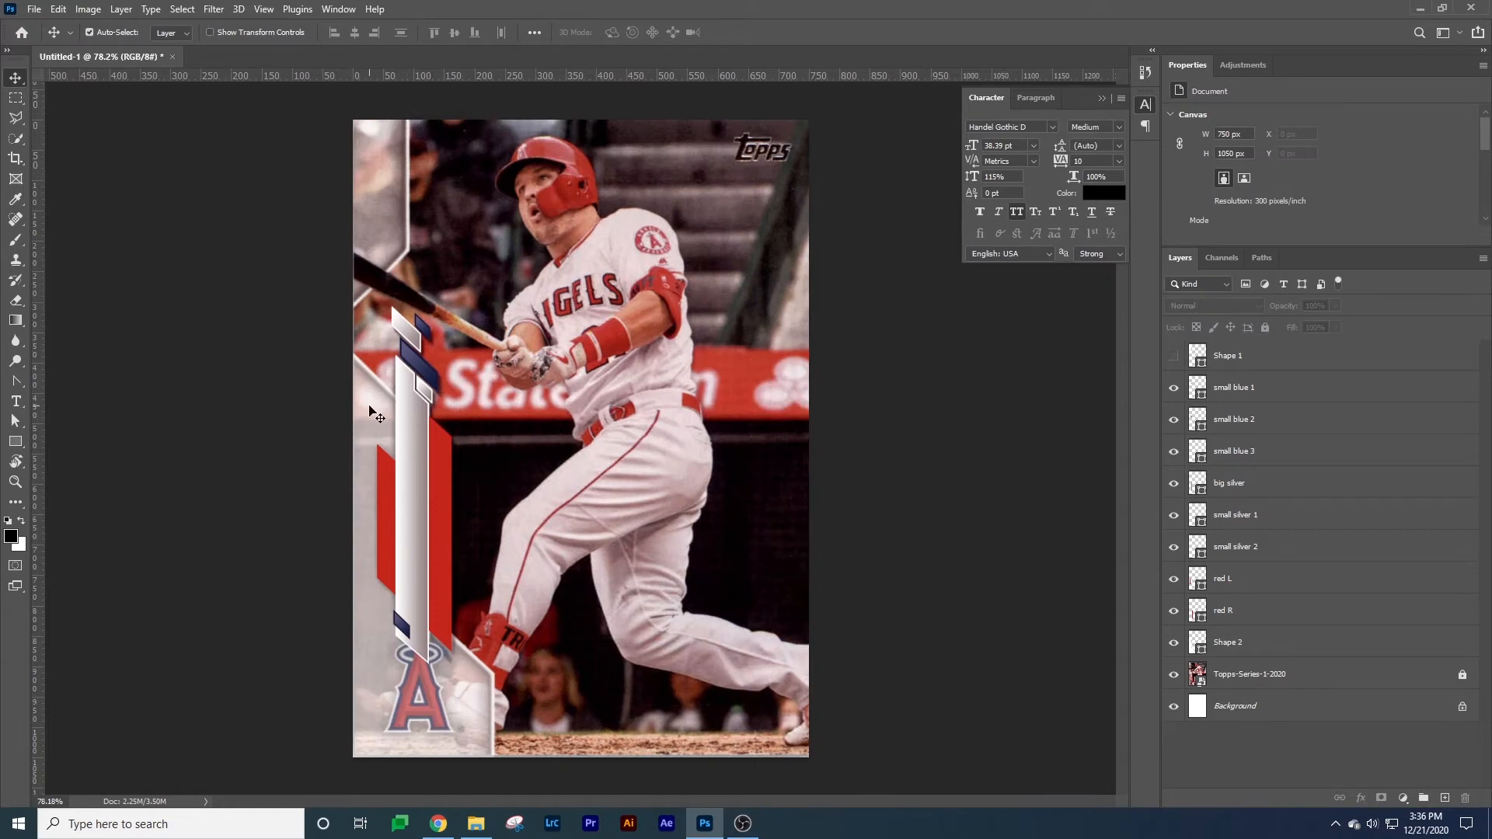
Make the Shape 1 border layer visible and move it directly above Shape 2.
{"action": "left_click", "coordinate": [1286, 636]}
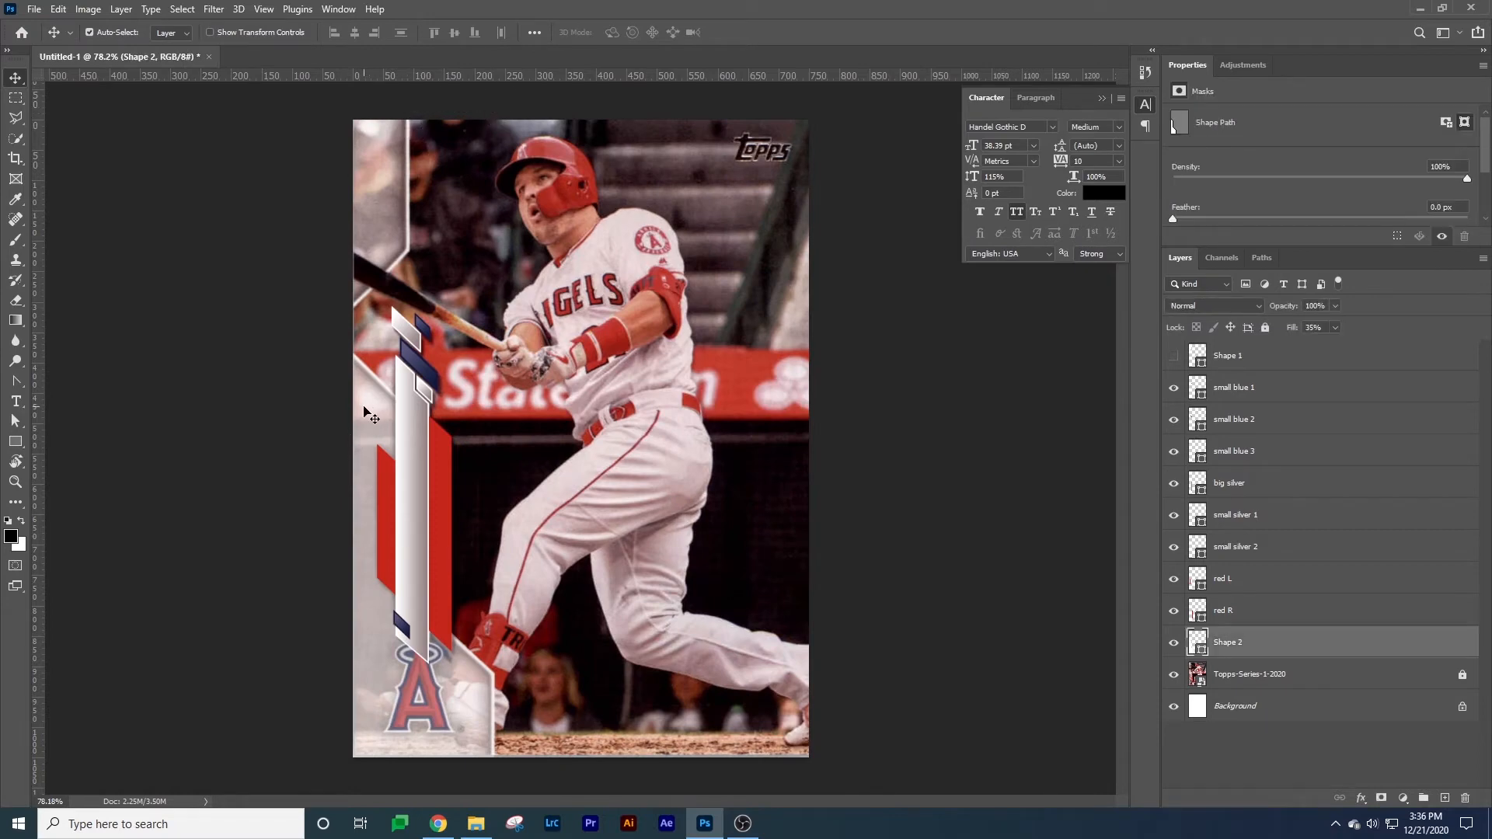
{"action": "left_click", "coordinate": [1173, 356]}
{"action": "left_click_drag", "start_coordinate": [1241, 362], "coordinate": [1235, 622]}
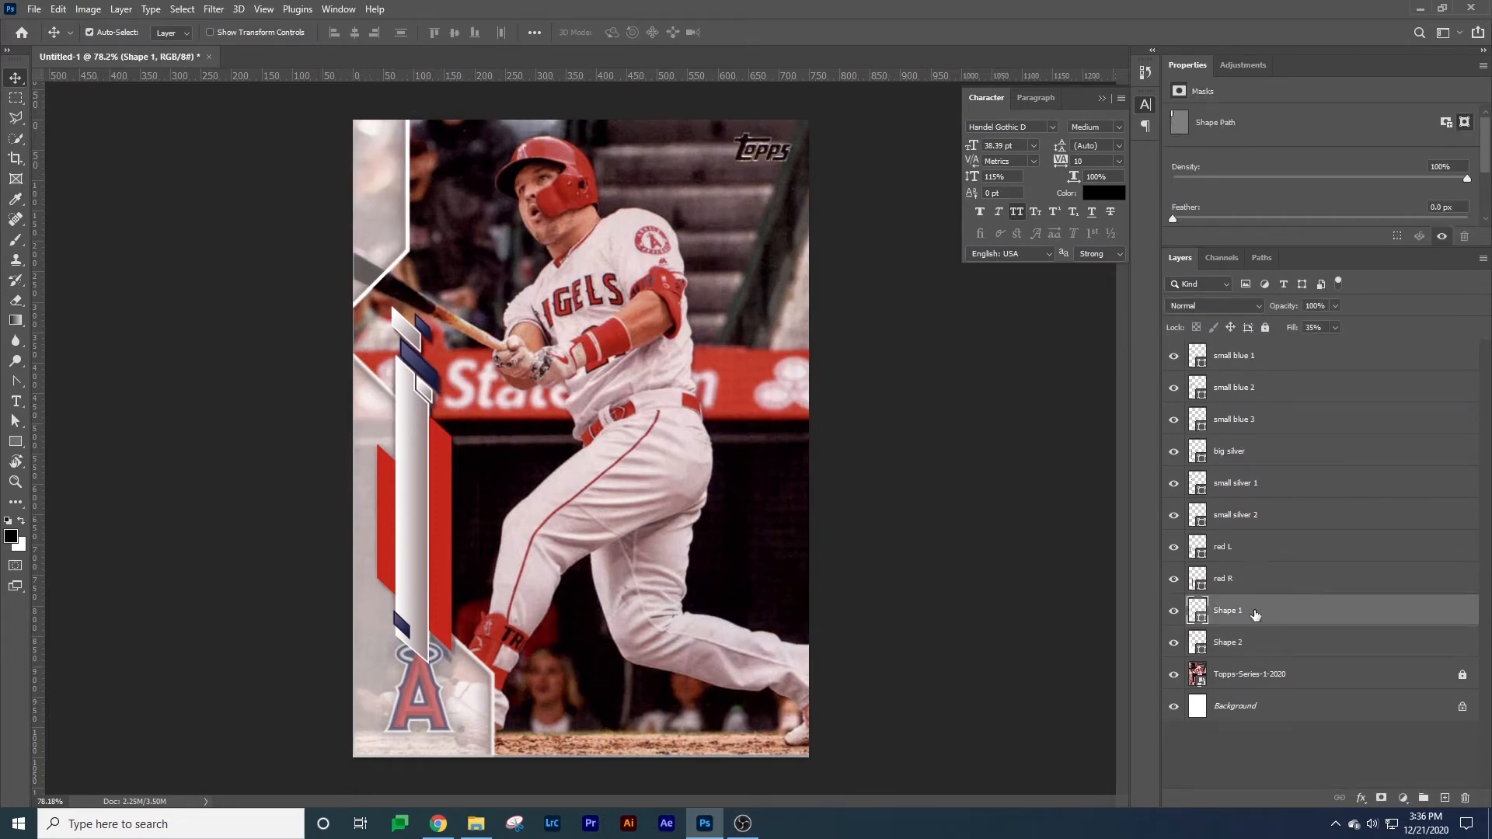
{"action": "left_click", "coordinate": [1046, 510]}
{"action": "scroll", "coordinate": [842, 473], "scroll_direction": "down", "scroll_amount": 1}
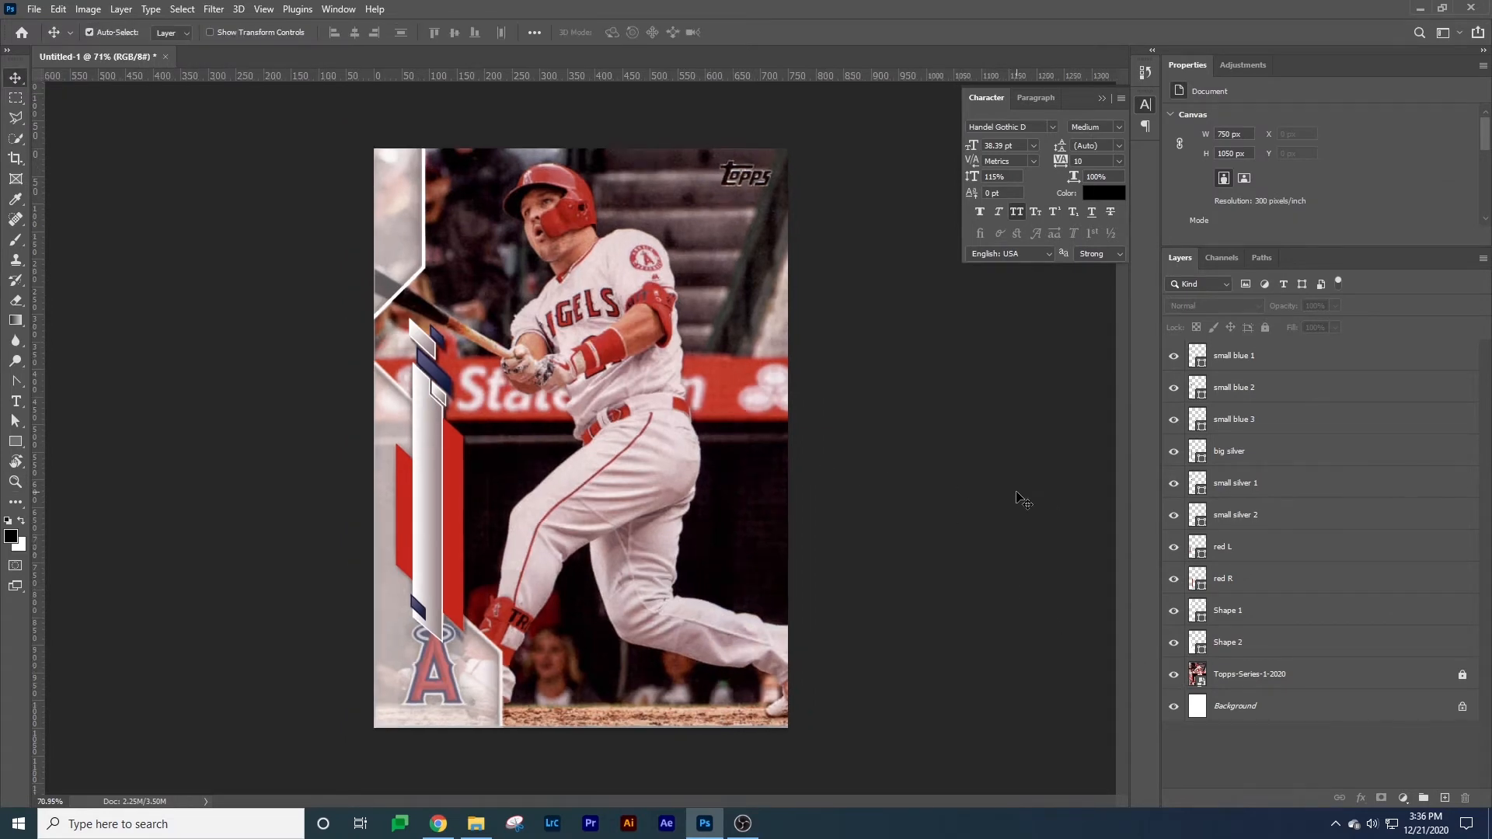
Save the document as a Photoshop file named Topps Series 1 2020.
{"action": "key", "text": "ctrl+shift+s"}
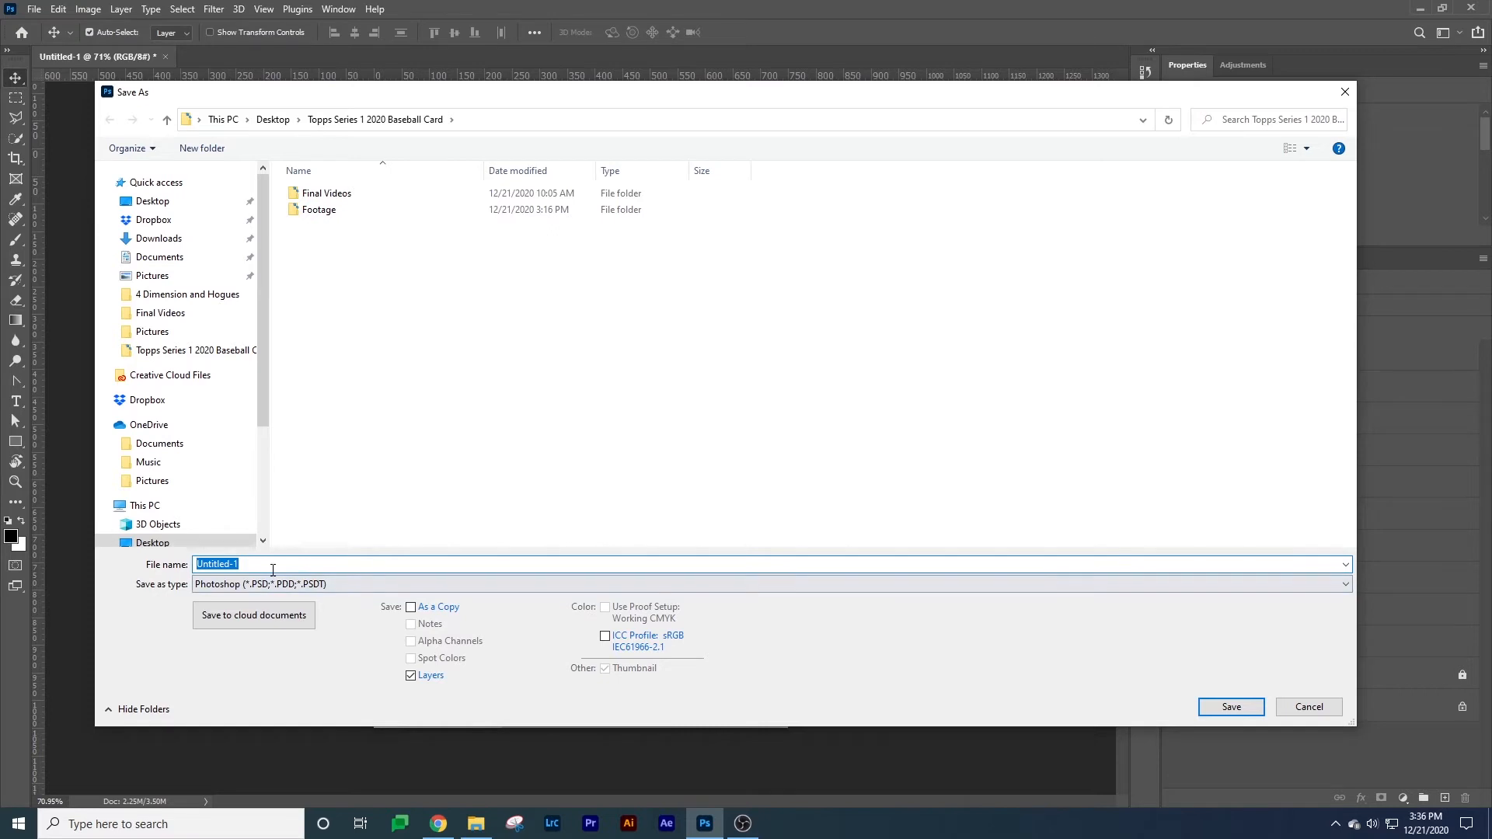
{"action": "type", "text": "Topps Series 1 2020"}
{"action": "left_click", "coordinate": [1232, 706]}
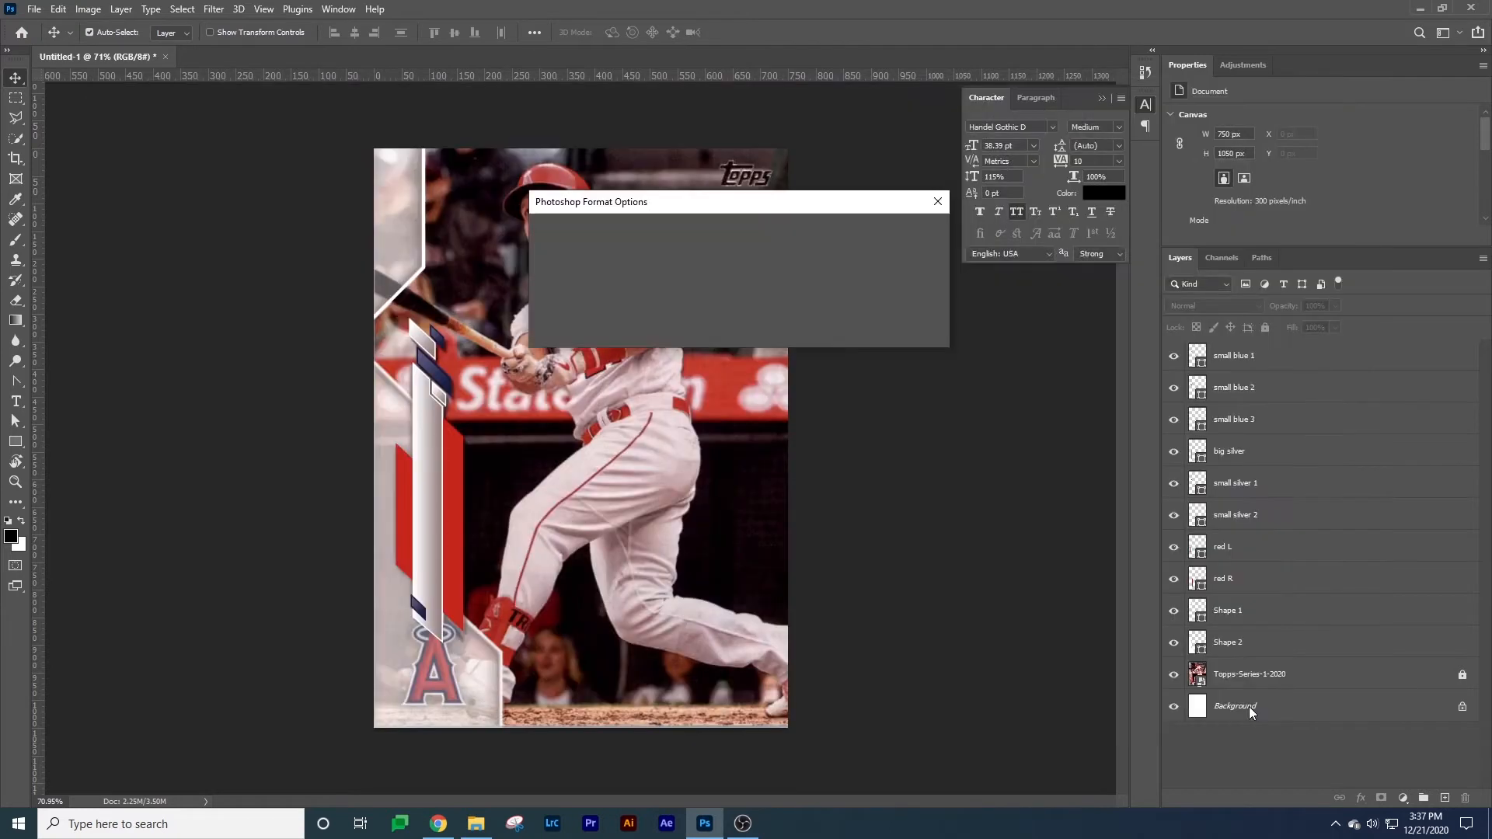
{"action": "left_click", "coordinate": [917, 233]}
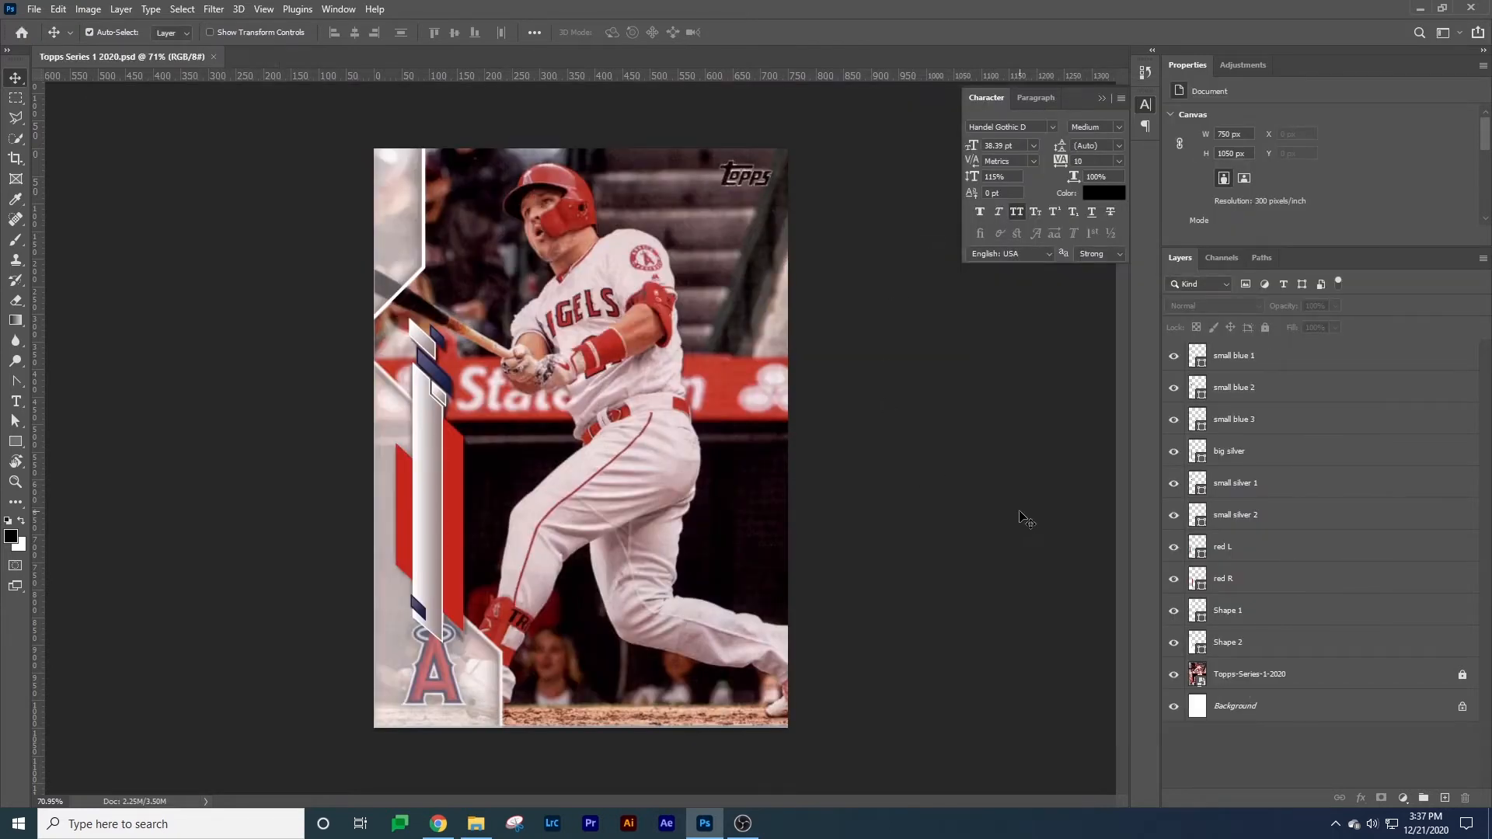
Place the embedded Angels Logo image above Shape 2, scale it to about 2.93% and move it over the reference logo.
{"action": "left_click", "coordinate": [1191, 644]}
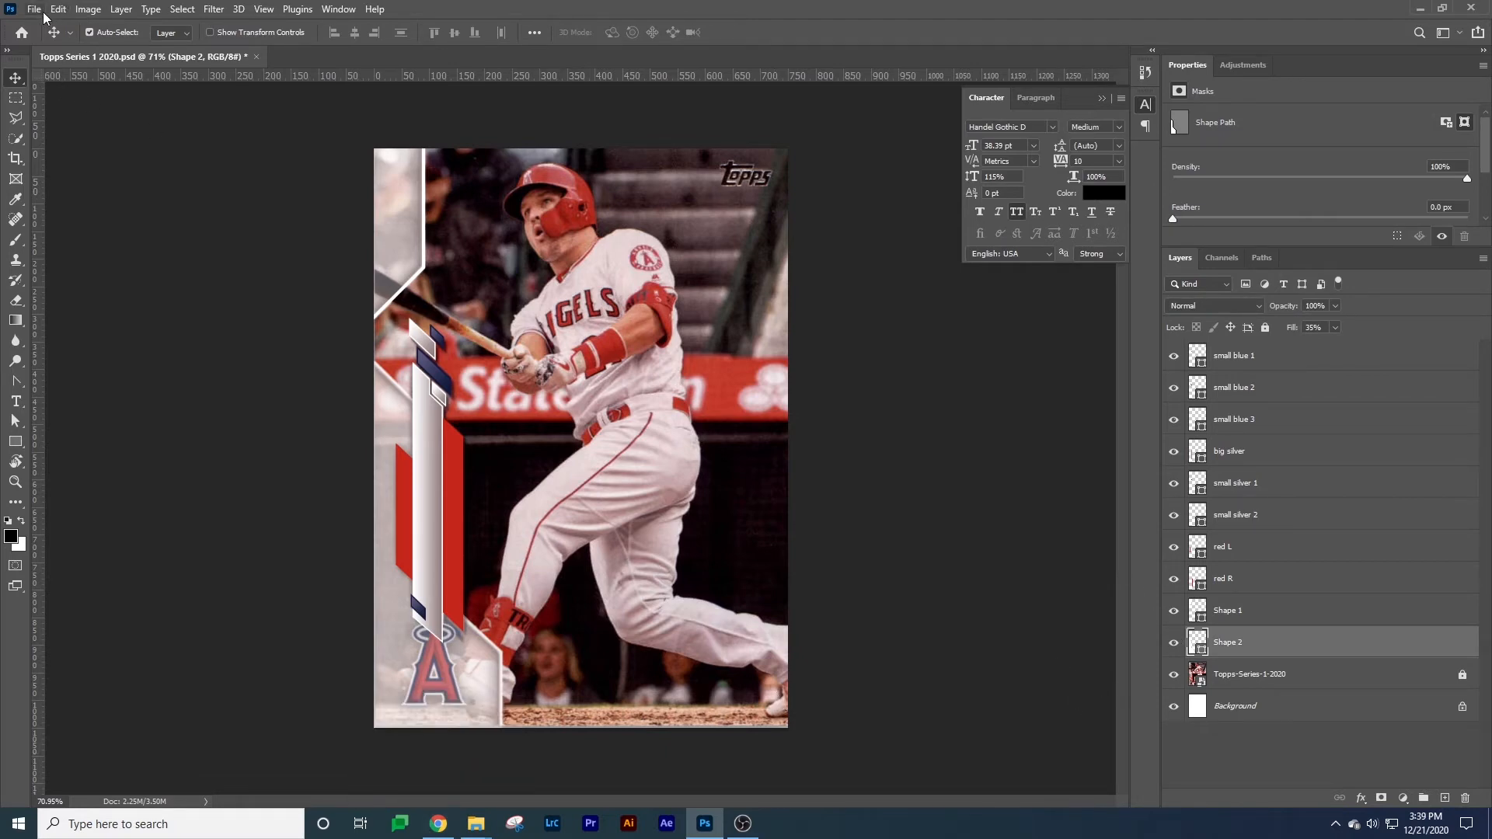
{"action": "left_click", "coordinate": [34, 9]}
{"action": "left_click", "coordinate": [110, 320]}
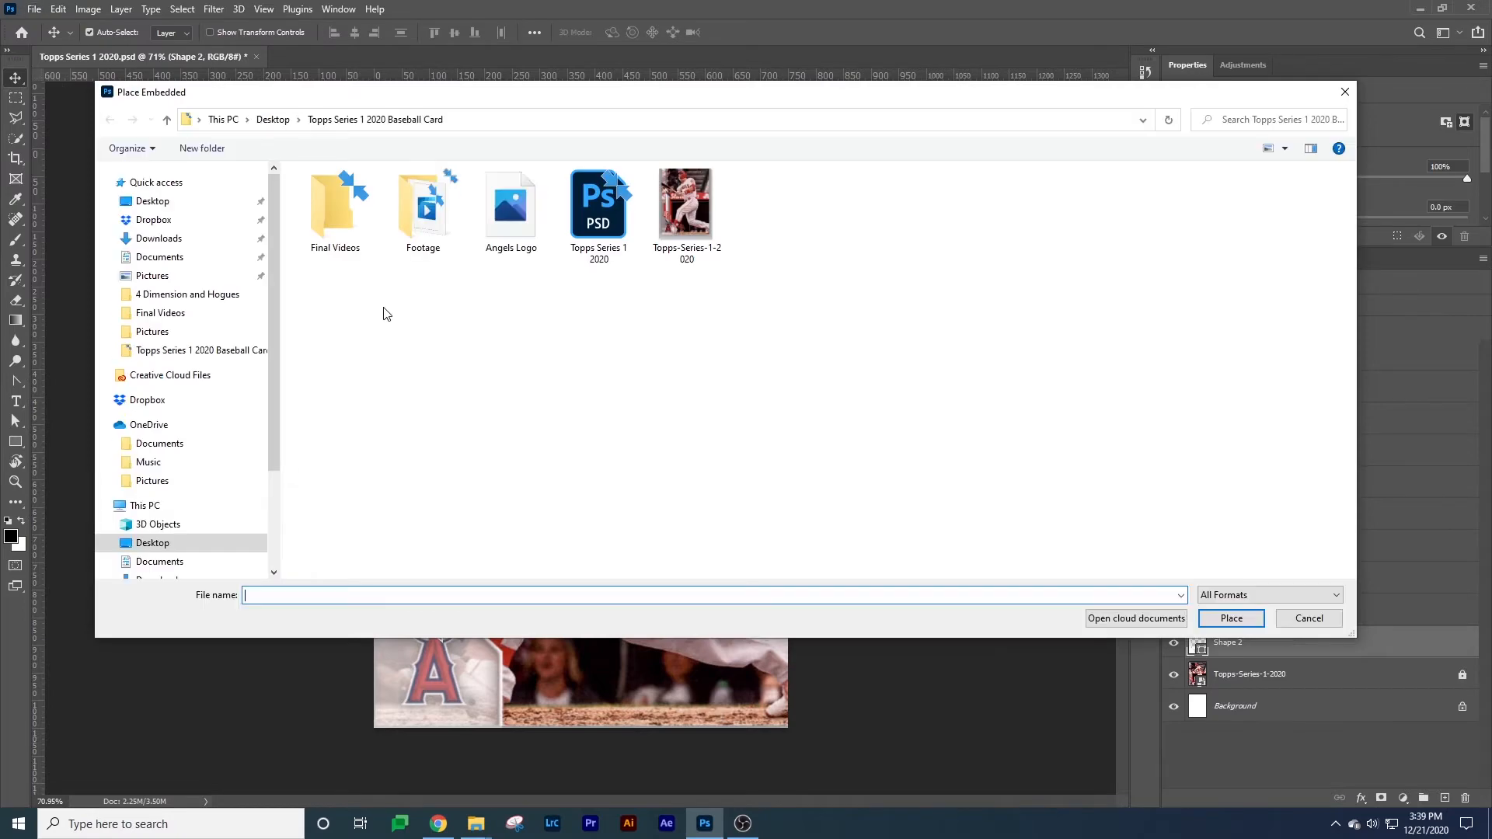
{"action": "double_click", "coordinate": [510, 206]}
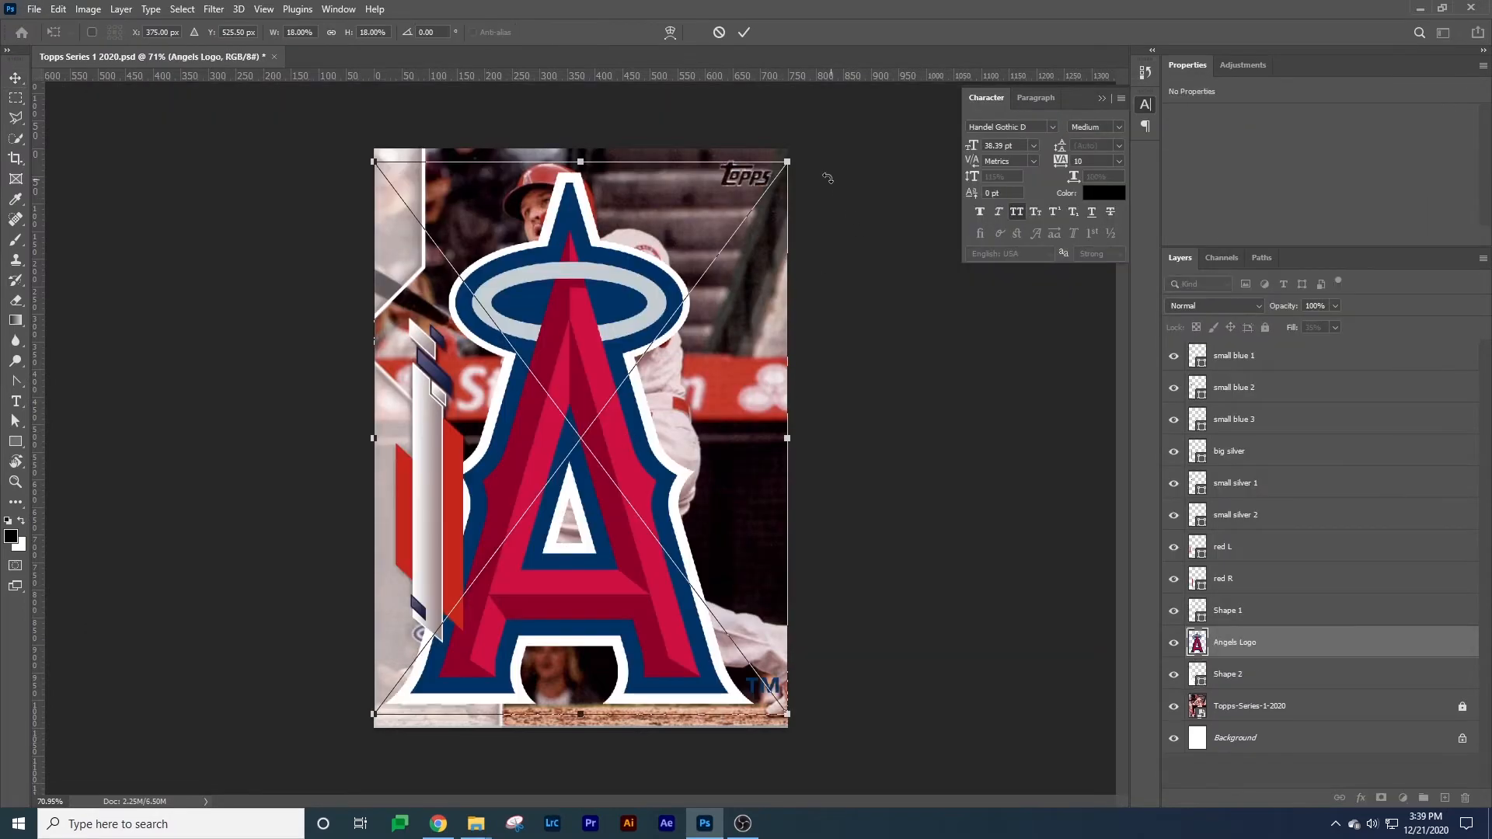
{"action": "left_click_drag", "start_coordinate": [790, 160], "coordinate": [441, 624]}
{"action": "left_click_drag", "start_coordinate": [433, 681], "coordinate": [459, 659]}
Nudge the Angels logo up and across the reference logo to X 117 px, Y 926 px.
{"action": "key", "text": "Up"}
{"action": "key", "text": "Up"}
{"action": "key", "text": "Up"}
{"action": "key", "text": "Up"}
{"action": "key", "text": "Up"}
{"action": "key", "text": "Up"}
{"action": "key", "text": "Up"}
{"action": "key", "text": "Up"}
{"action": "key", "text": "Up"}
{"action": "key", "text": "Up"}
{"action": "key", "text": "Up"}
{"action": "key", "text": "Up"}
{"action": "key", "text": "Right"}
{"action": "key", "text": "Right"}
{"action": "key", "text": "Right"}
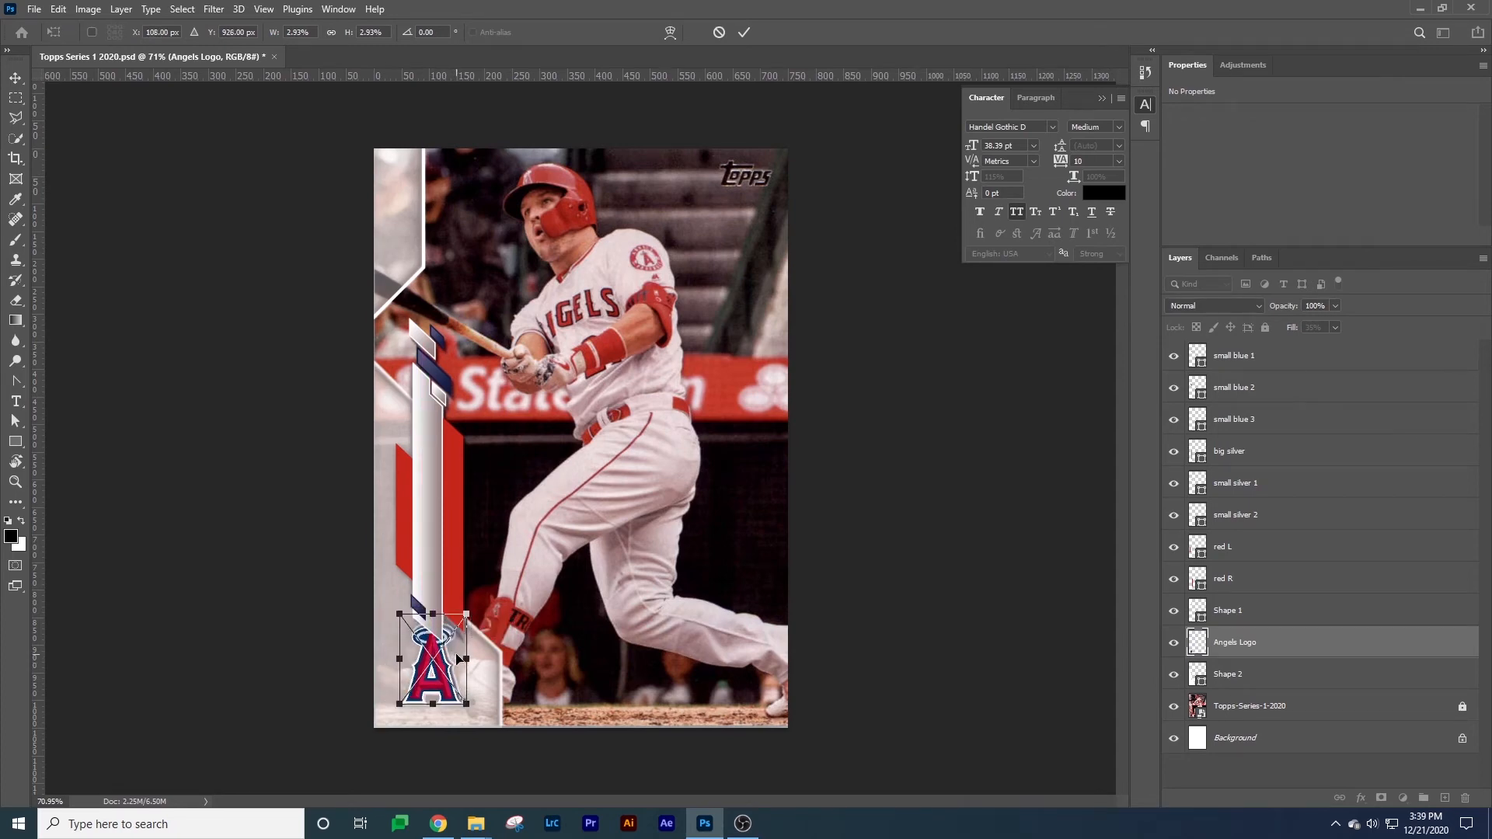
{"action": "key", "text": "Right"}
{"action": "key", "text": "Right"}
{"action": "key", "text": "Right"}
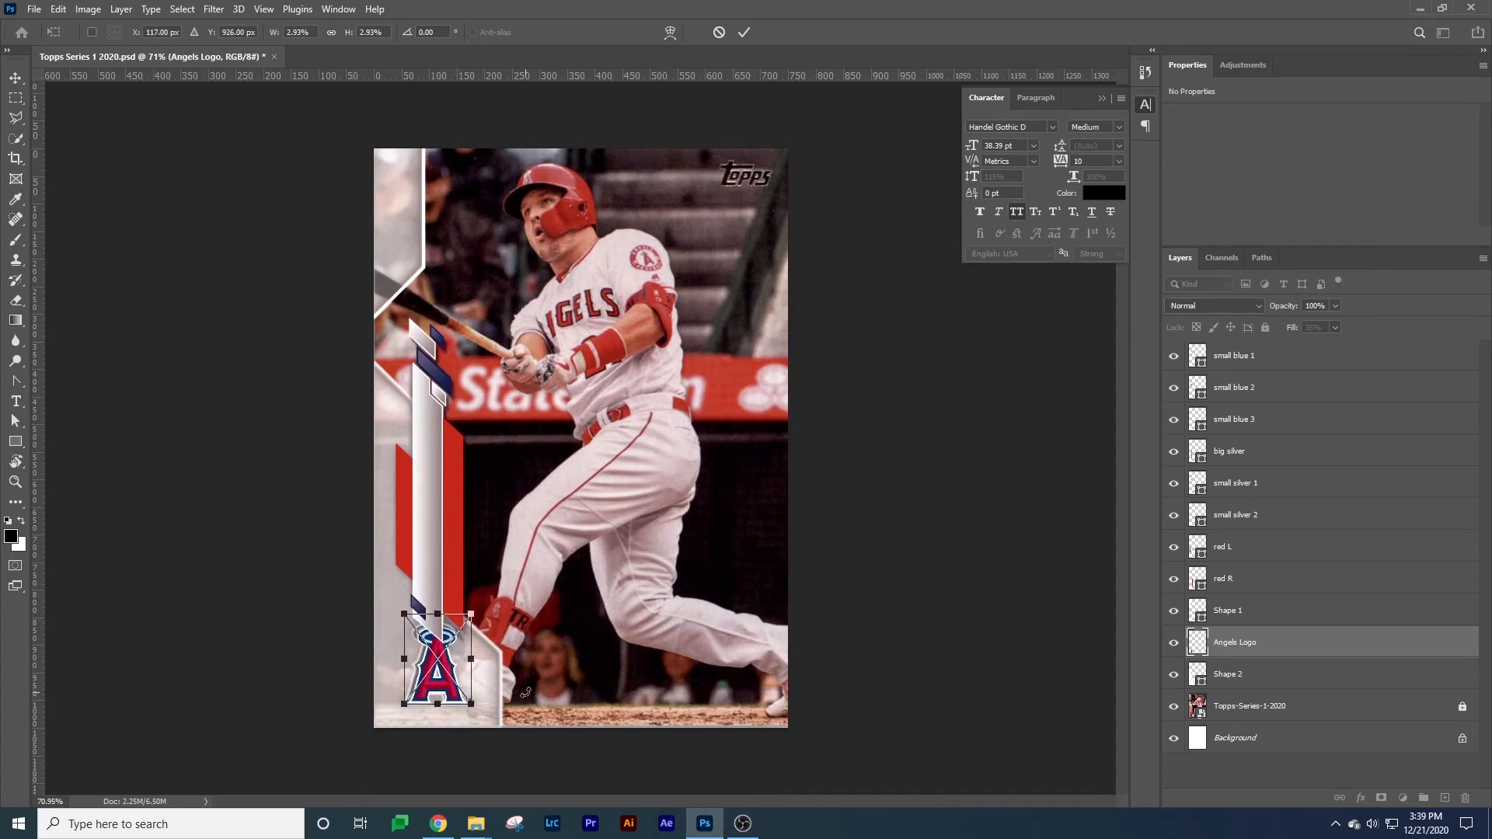
Fine-tune the Angels logo's position and enlarge it to 3.11% to match the reference logo, and apply the transform.
{"action": "key", "text": "Down"}
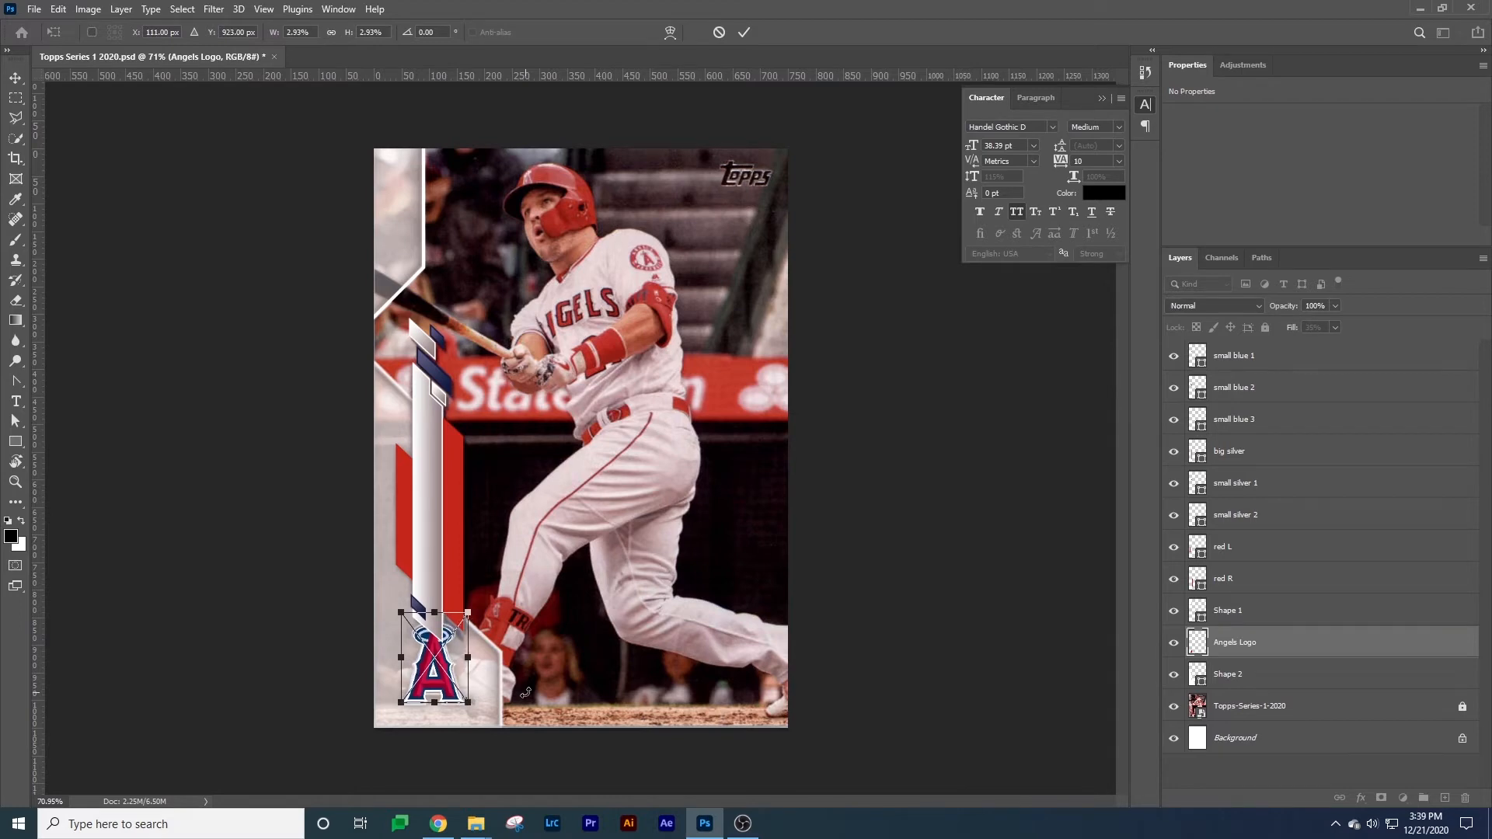
{"action": "key", "text": "Right"}
{"action": "key", "text": "Right"}
{"action": "key", "text": "Right"}
{"action": "key", "text": "Right"}
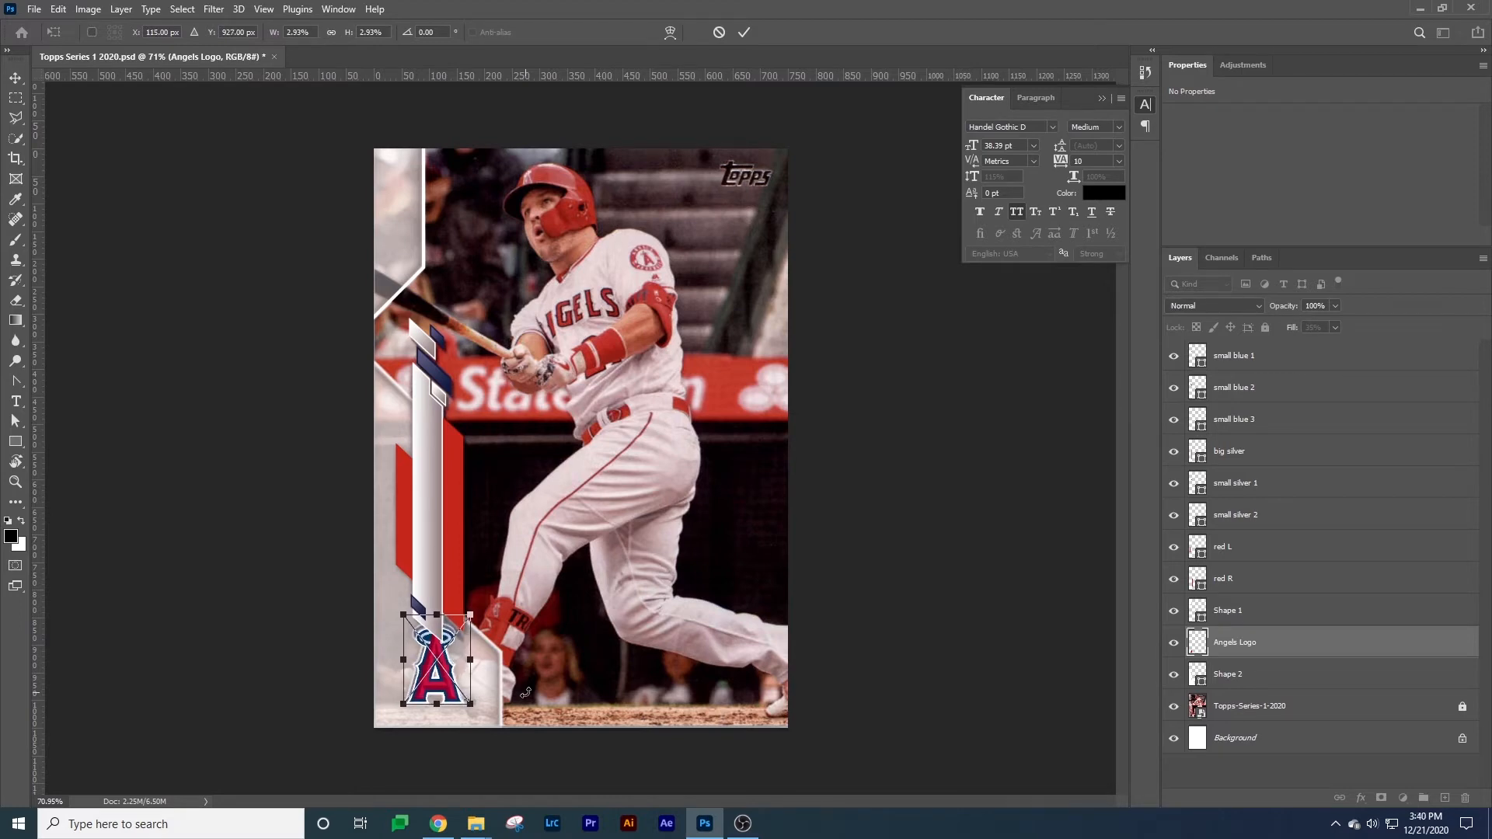
{"action": "left_click_drag", "start_coordinate": [406, 618], "coordinate": [404, 612]}
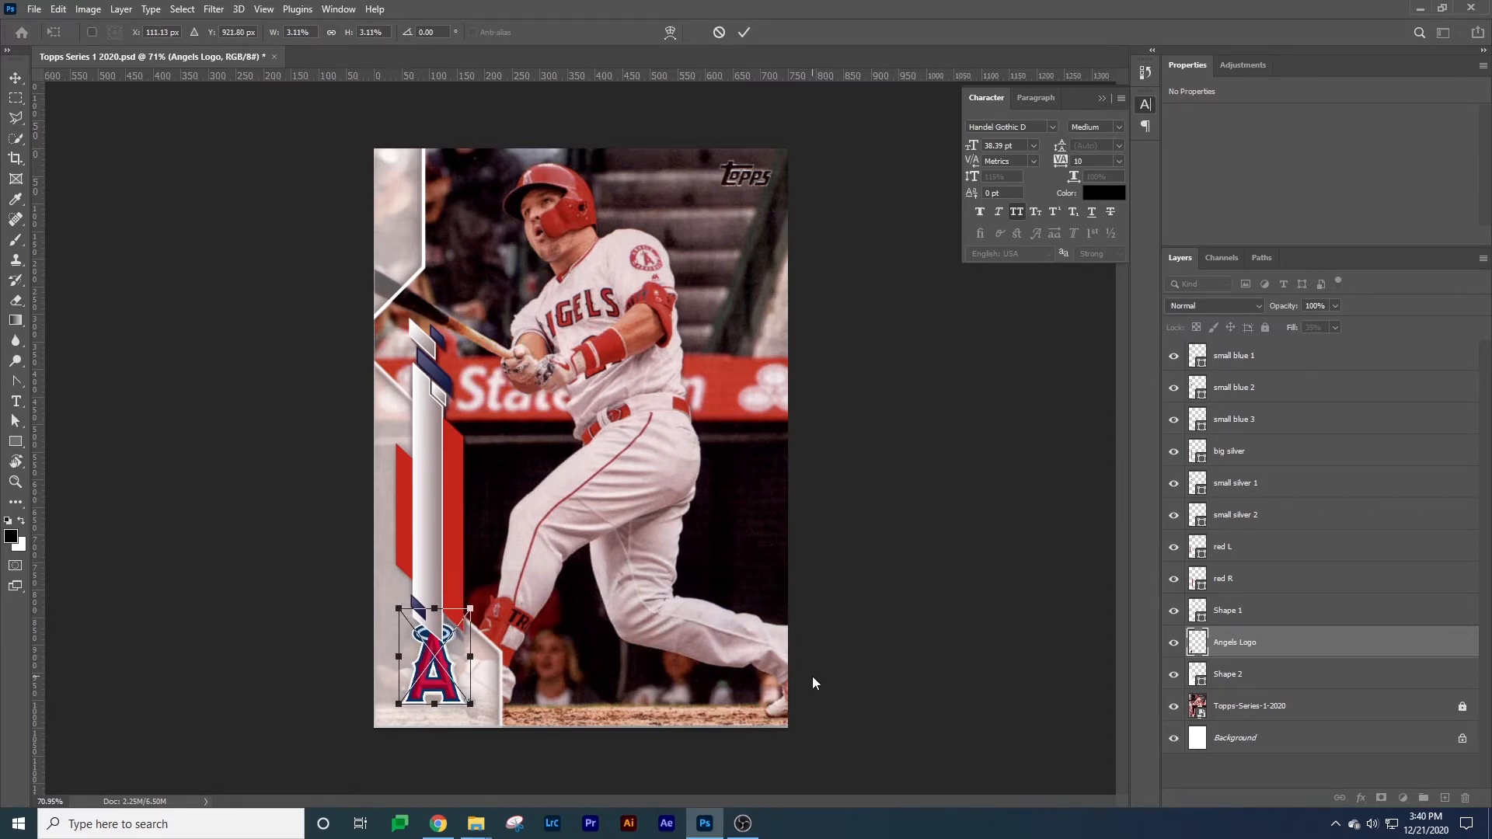
{"action": "key", "text": "Return"}
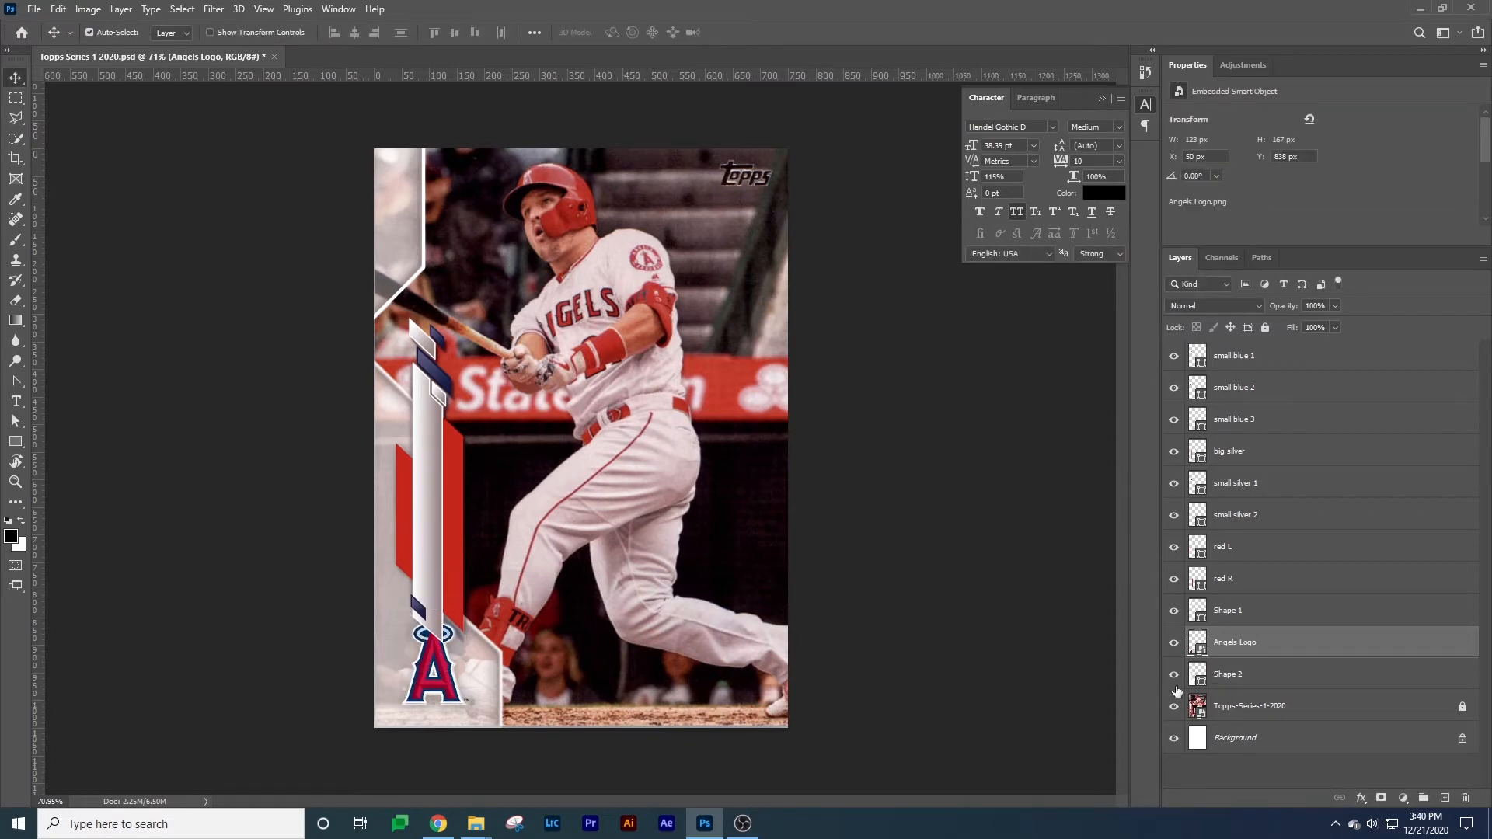
Hide all traced shape layers and the Angels Logo layer to compare the logo with the reference card.
{"action": "left_click_drag", "start_coordinate": [1173, 613], "coordinate": [1172, 360]}
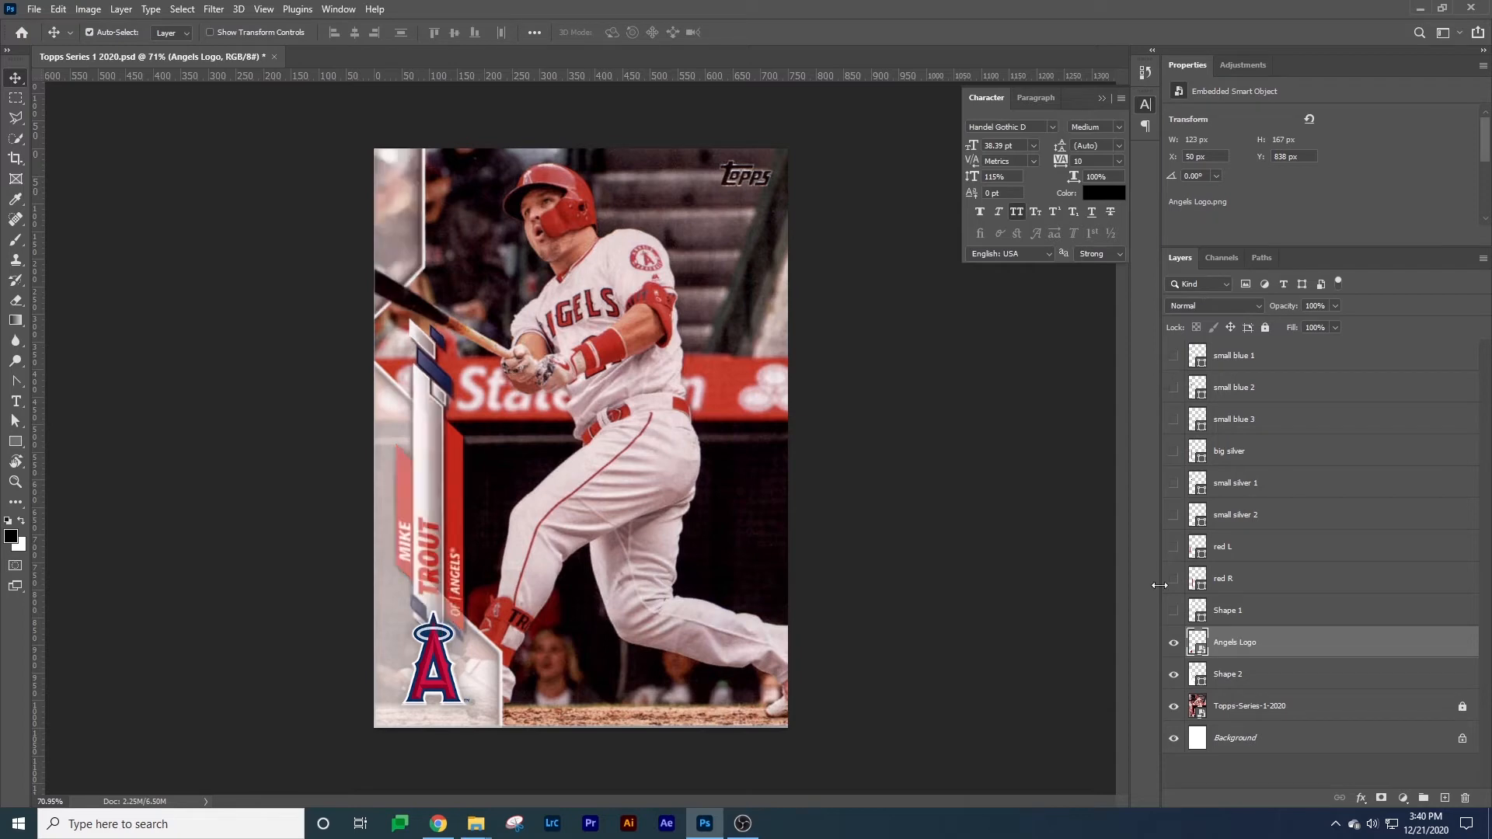
{"action": "left_click", "coordinate": [1174, 674]}
{"action": "left_click", "coordinate": [1174, 643]}
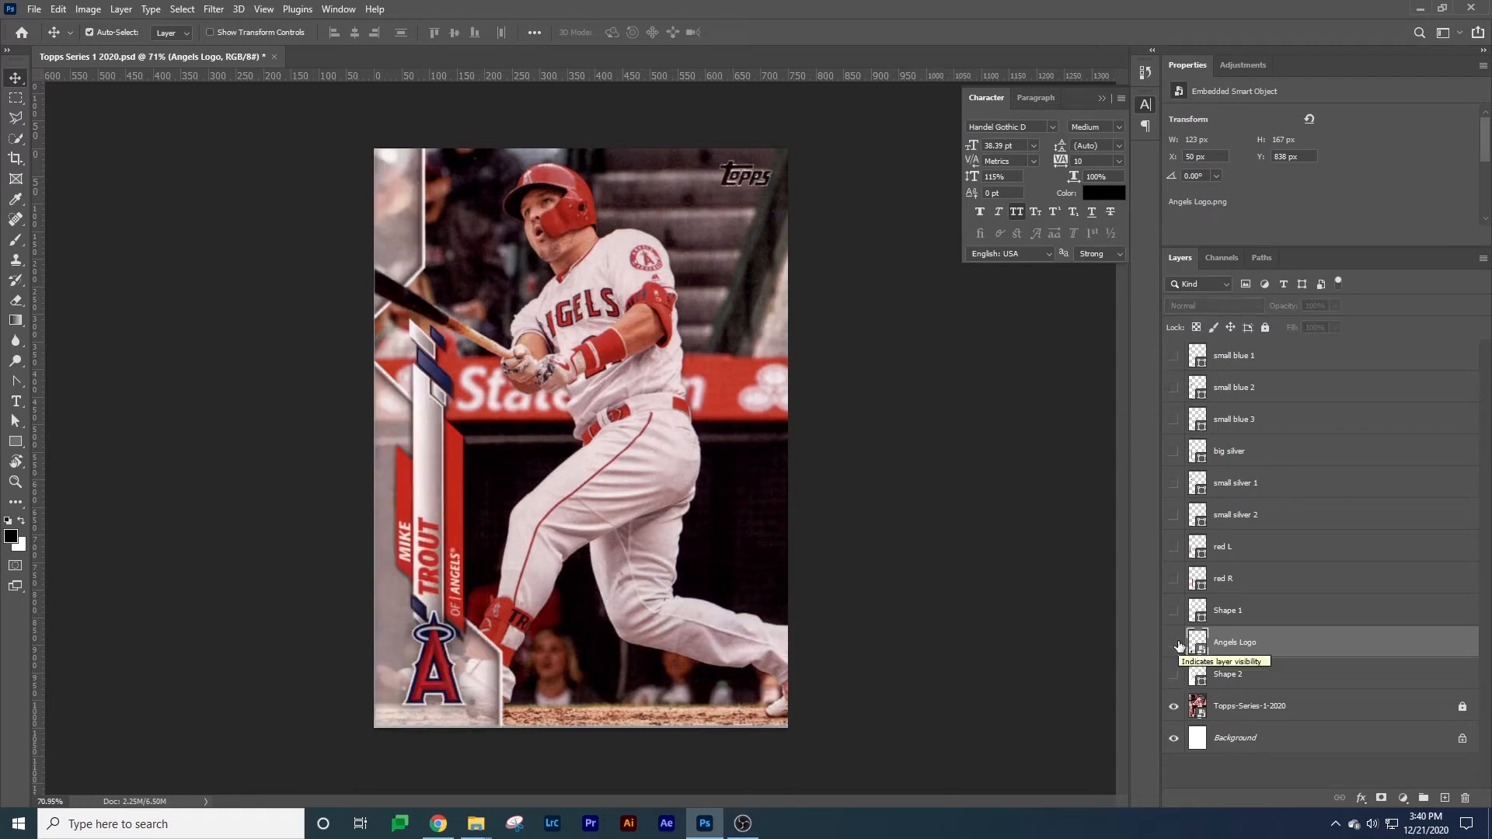
Toggle the Angels Logo layer's visibility to compare its colors with the reference logo, leaving the layer shown.
{"action": "left_click", "coordinate": [1174, 642]}
{"action": "left_click", "coordinate": [1176, 645]}
{"action": "left_click", "coordinate": [1175, 643]}
Add a Hue/Saturation adjustment clipped to the Angels Logo layer and set its hue to +19.
{"action": "left_click", "coordinate": [1405, 798]}
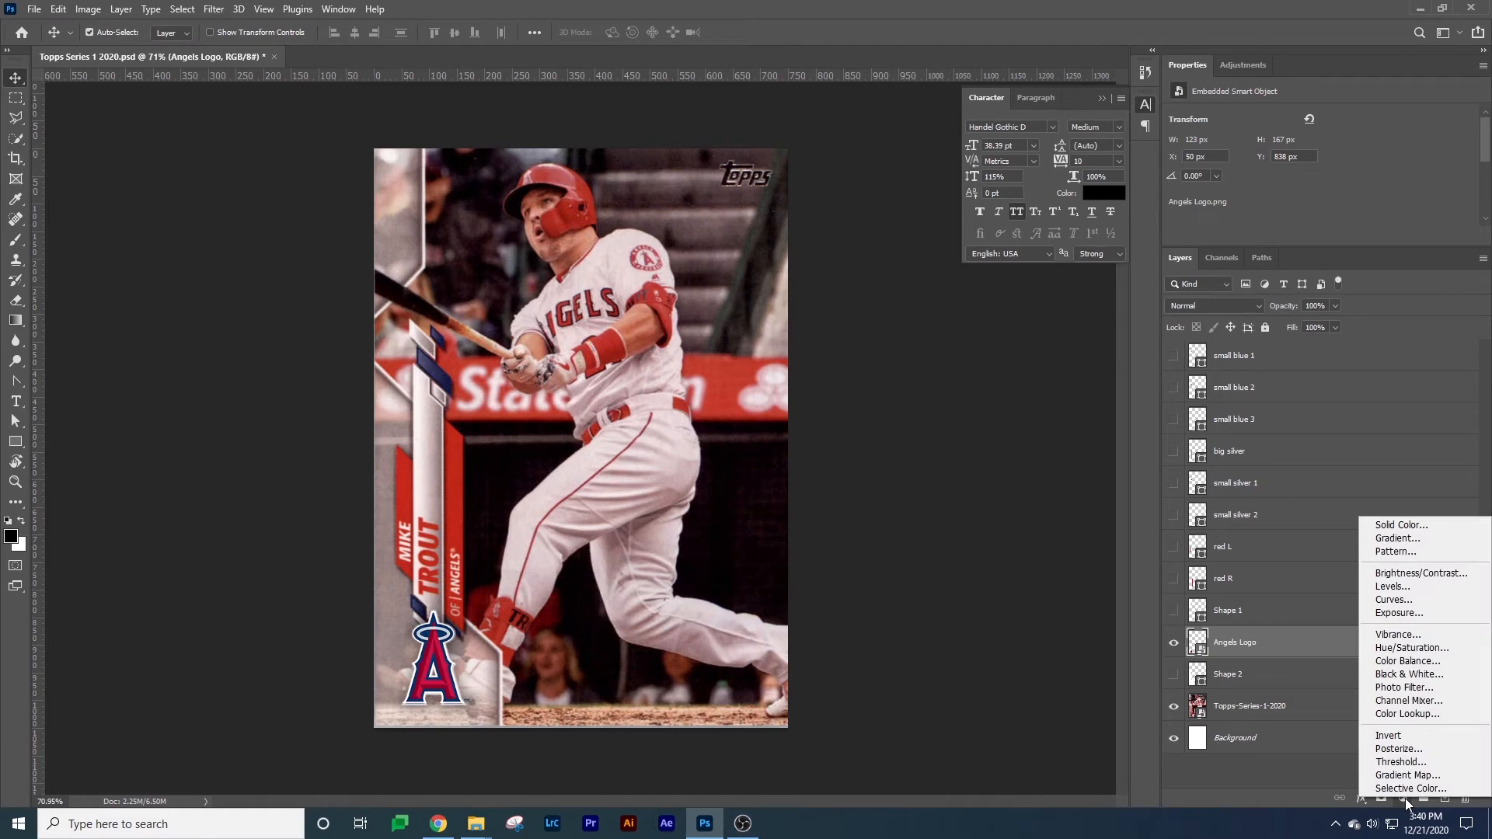
{"action": "left_click", "coordinate": [1405, 799]}
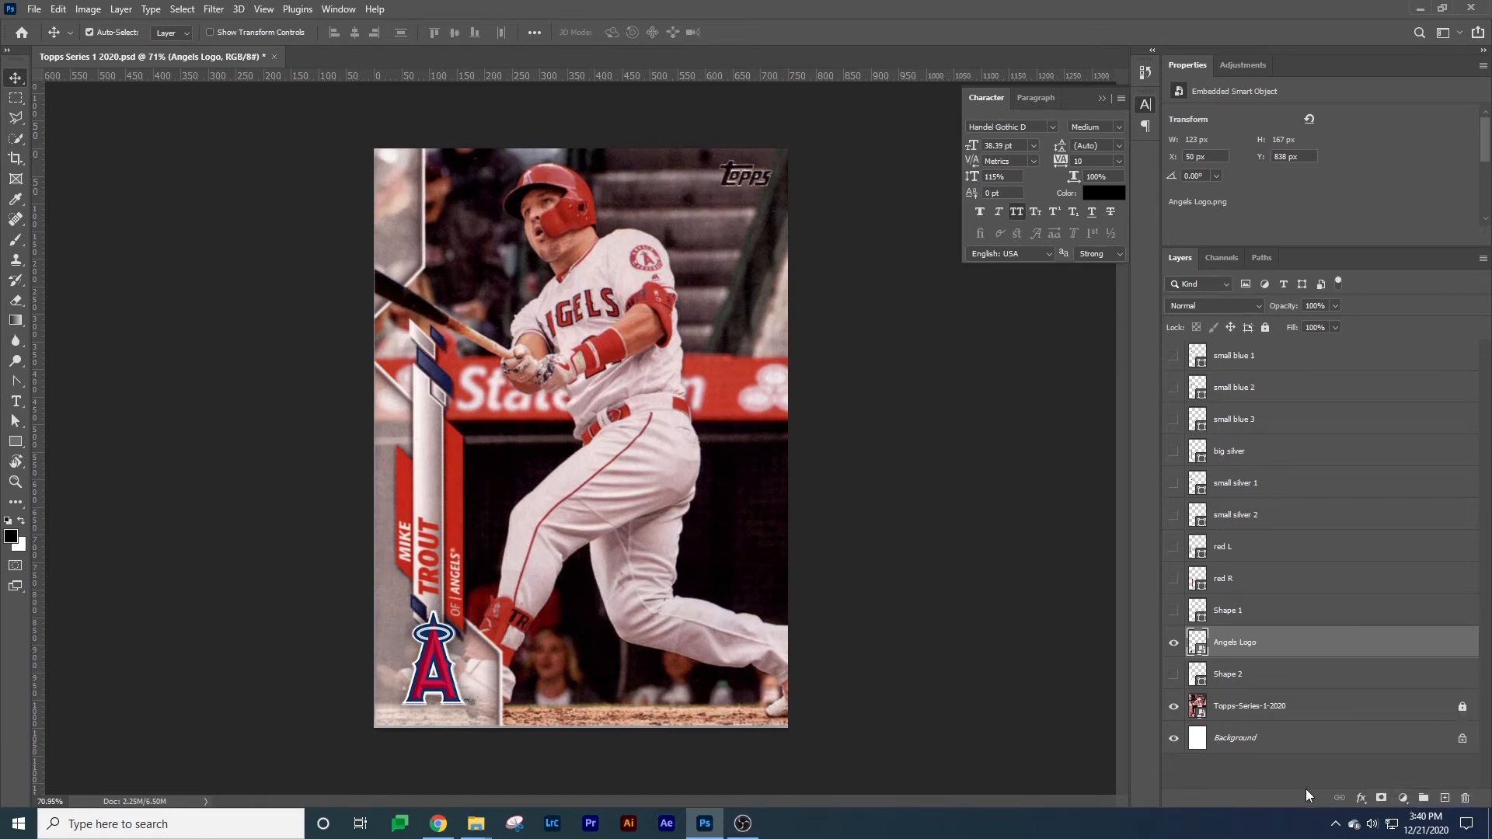
{"action": "left_click", "coordinate": [1404, 799]}
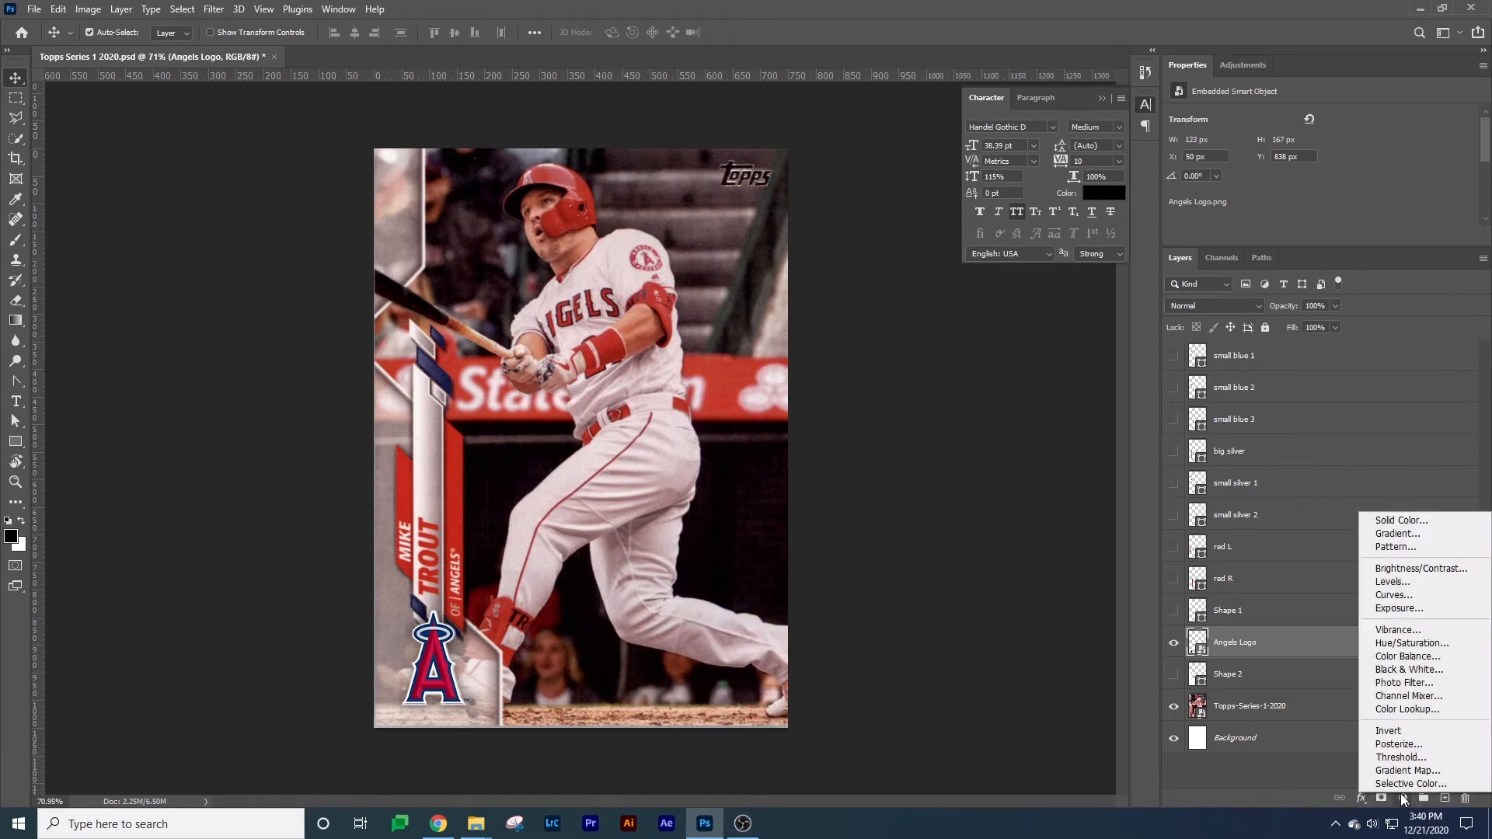
{"action": "left_click", "coordinate": [1415, 644]}
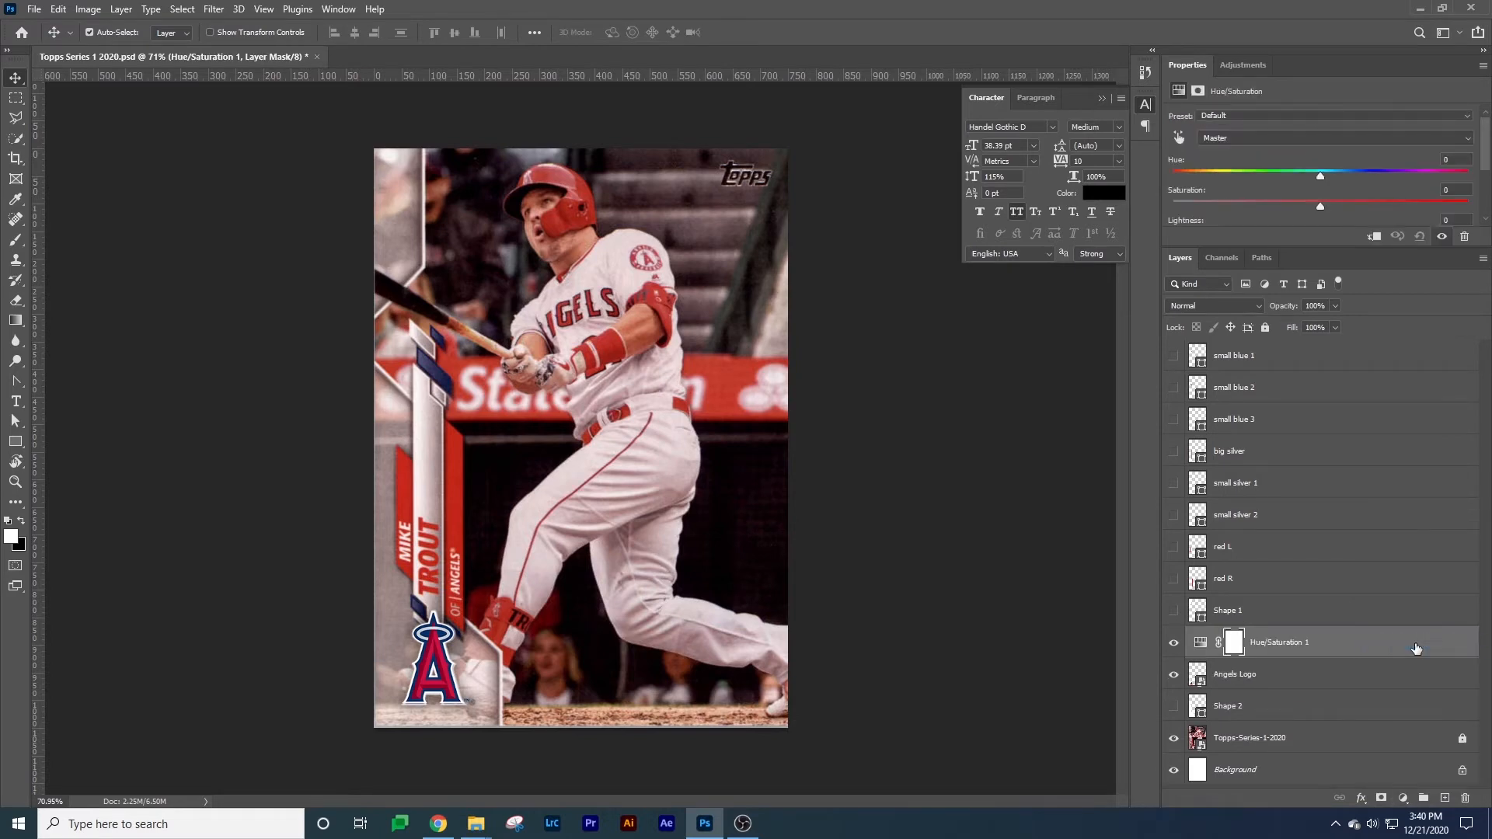
{"action": "left_click", "coordinate": [1278, 658], "text": "alt"}
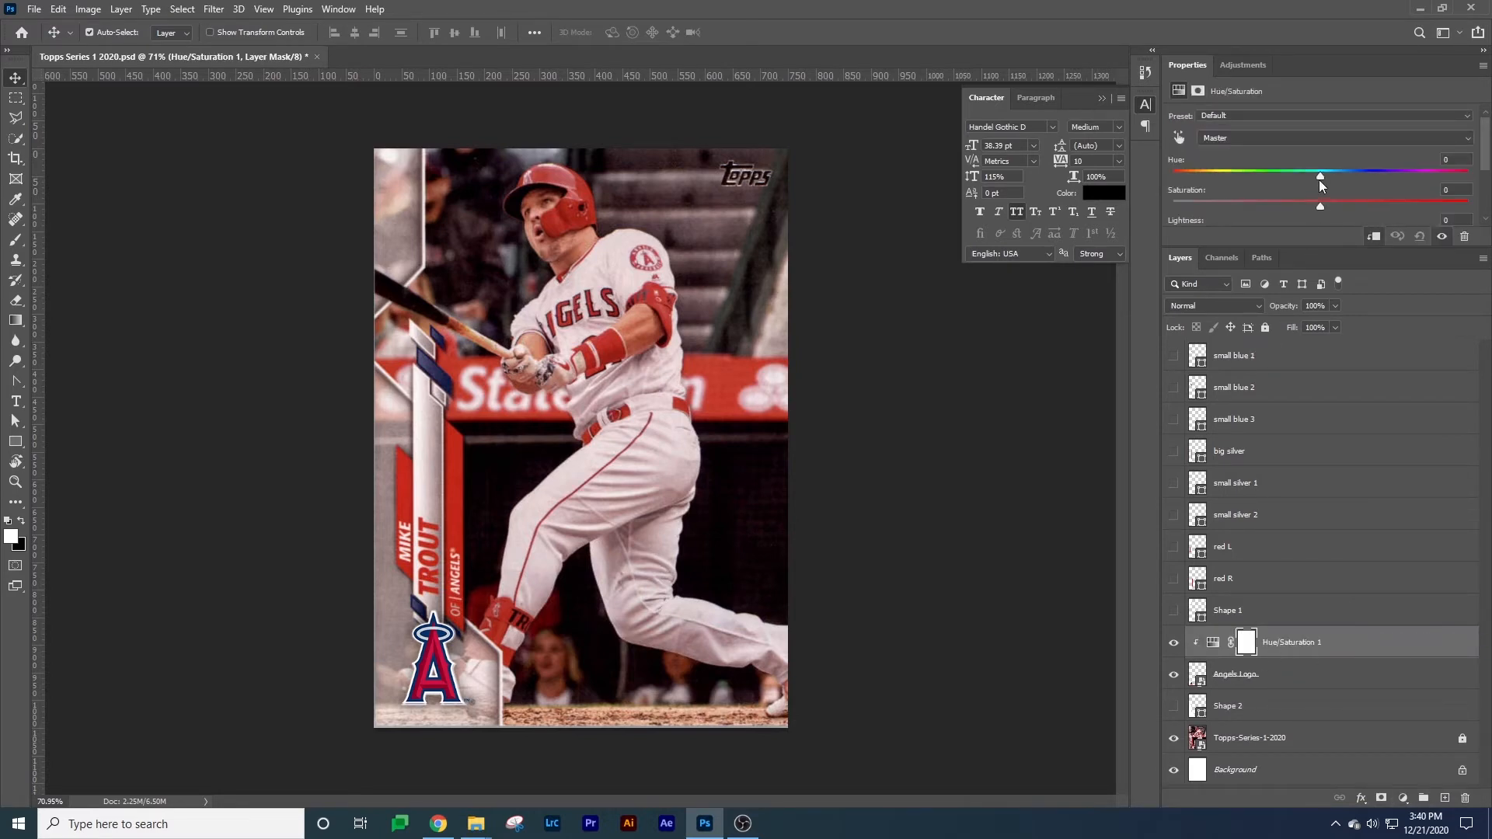
{"action": "left_click_drag", "start_coordinate": [1321, 177], "coordinate": [1336, 174]}
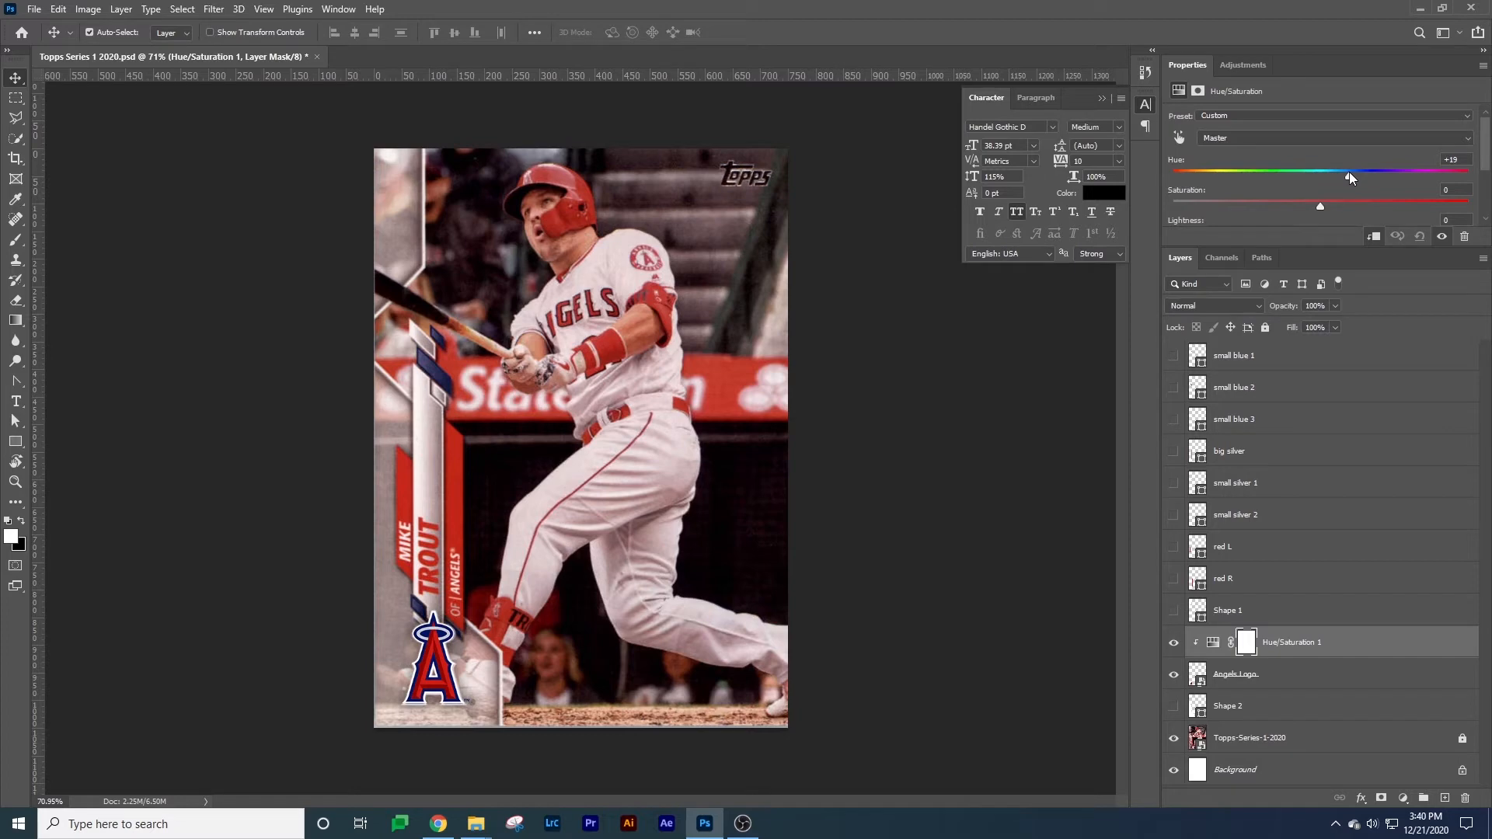
Compare the logo with and without the Hue/Saturation adjustment, and set the adjustment's saturation to -13.
{"action": "left_click", "coordinate": [1173, 642]}
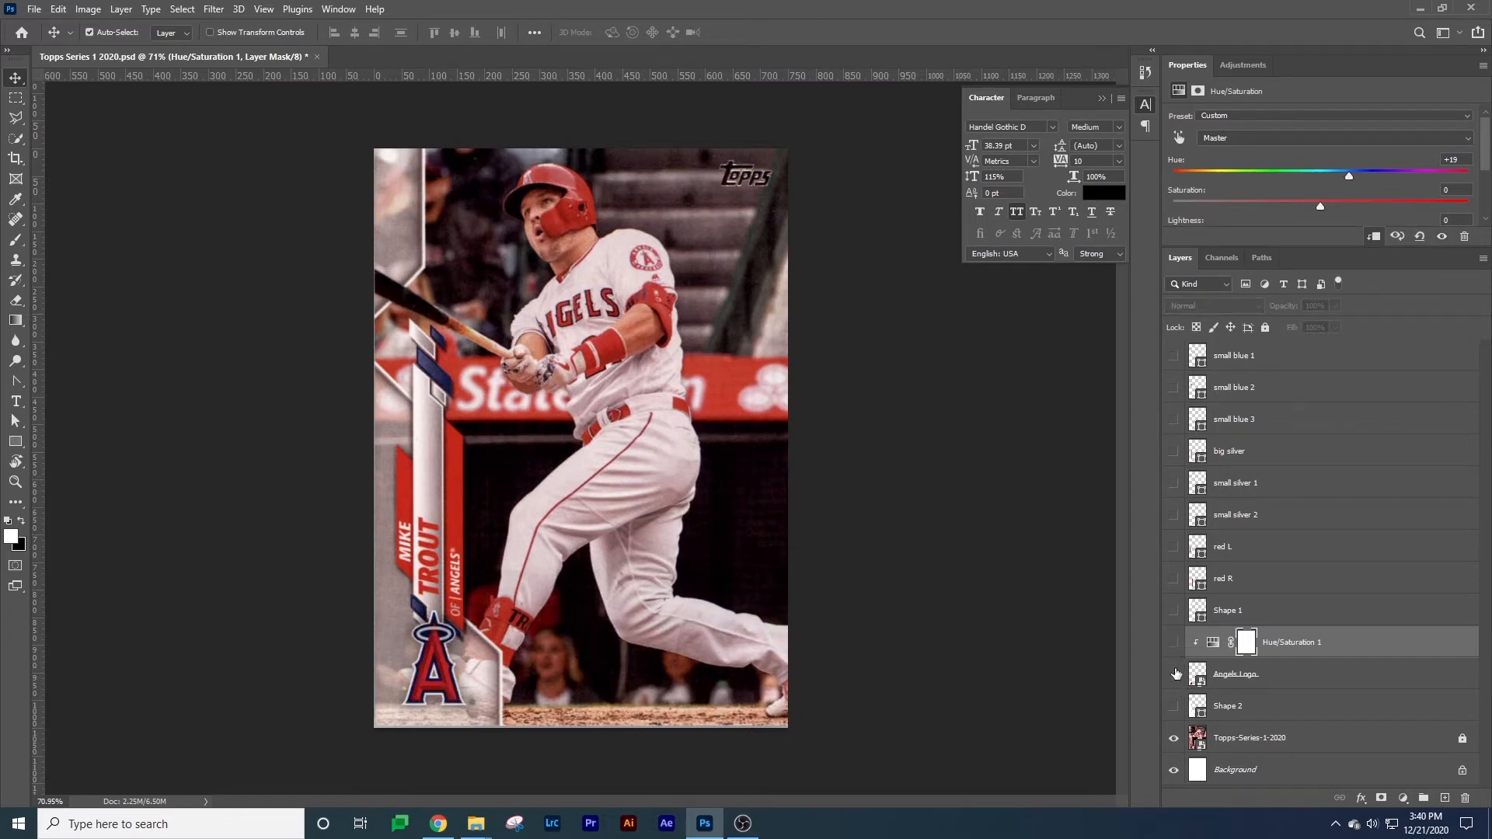
{"action": "left_click", "coordinate": [1174, 643]}
{"action": "left_click", "coordinate": [1284, 688]}
{"action": "left_click", "coordinate": [1293, 641]}
{"action": "left_click", "coordinate": [1294, 684]}
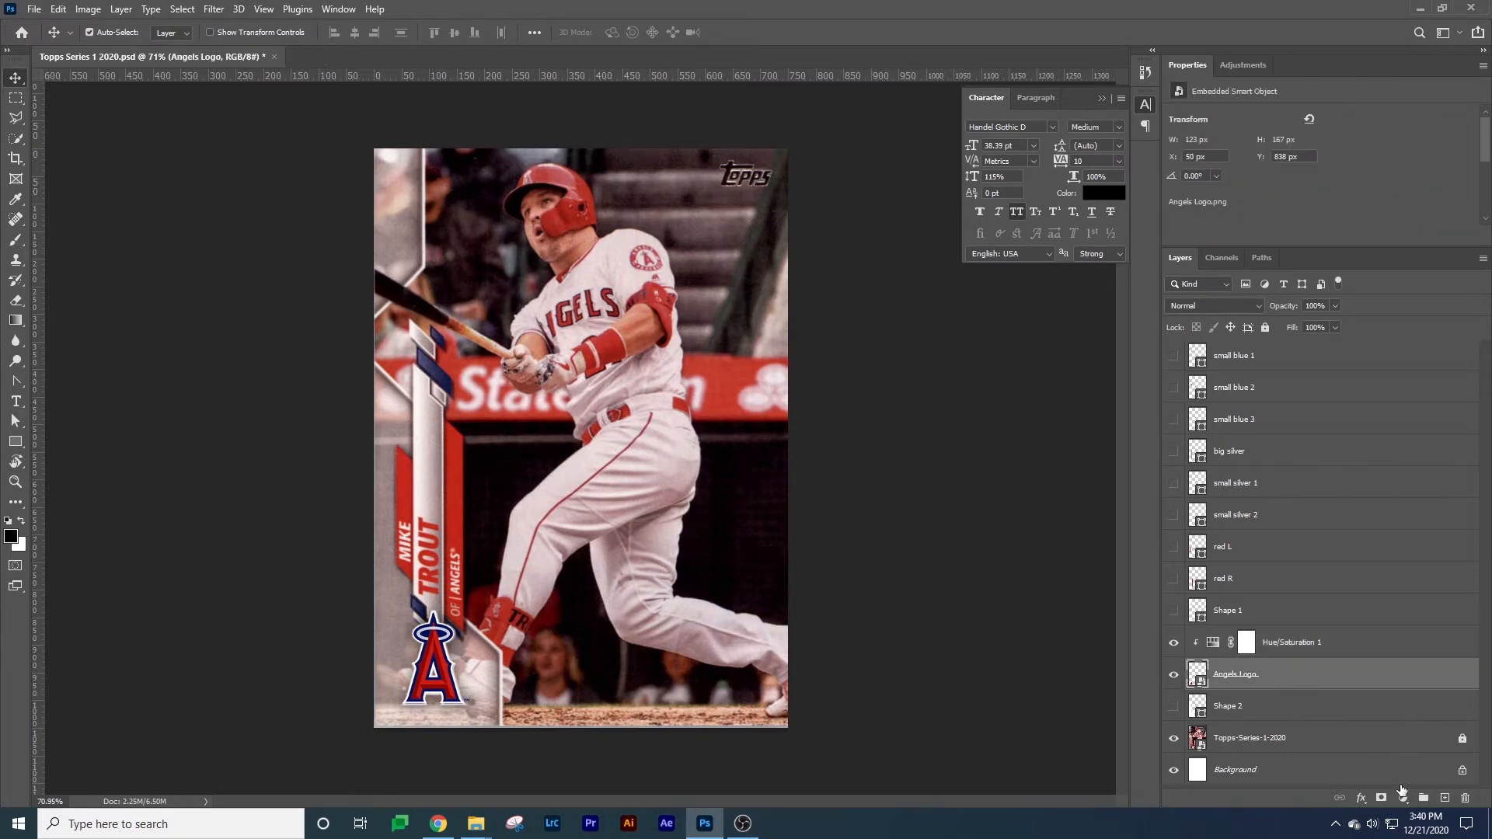
{"action": "left_click", "coordinate": [1404, 798]}
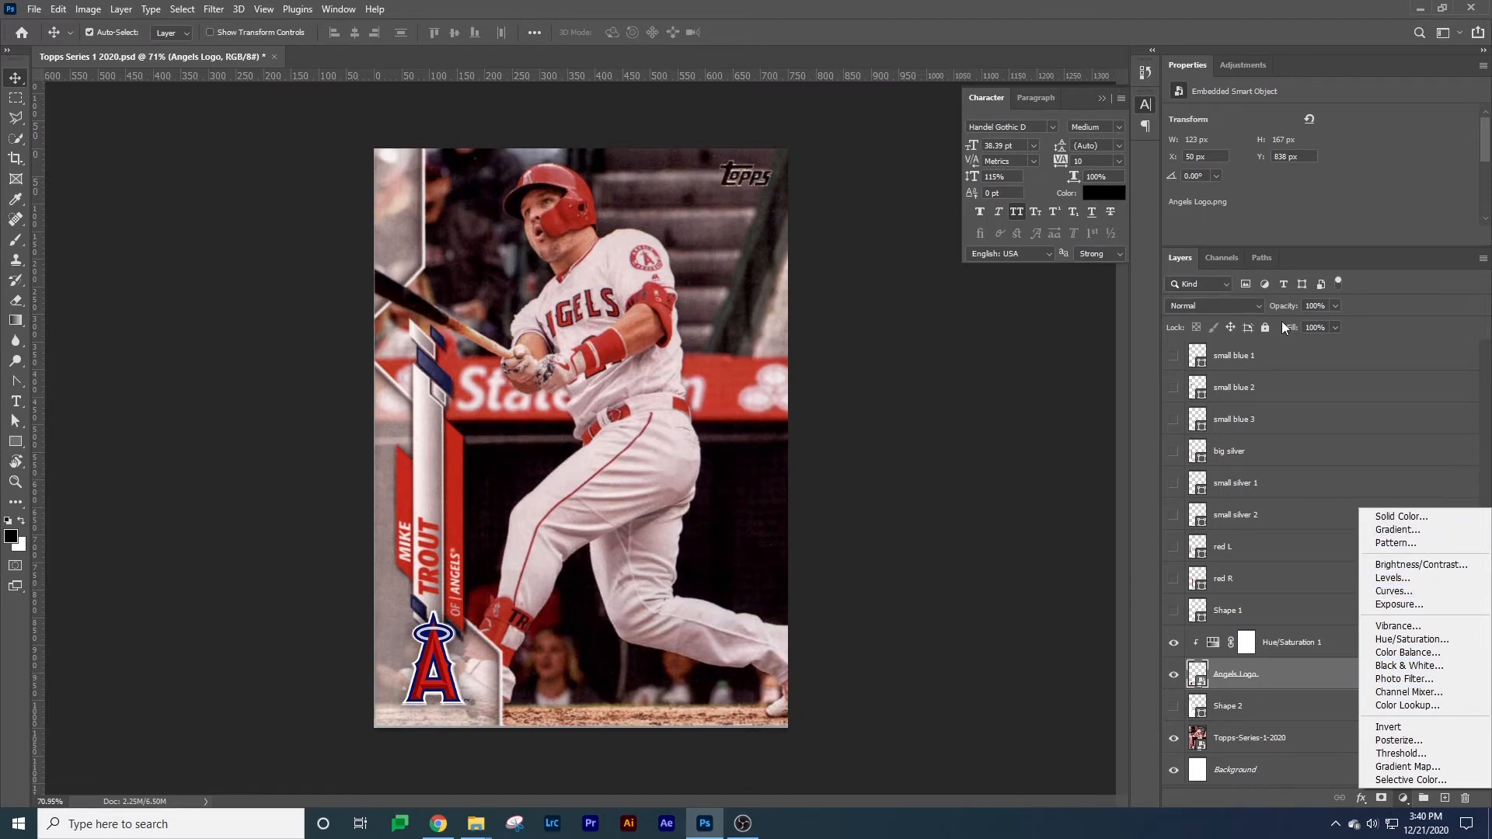
{"action": "left_click", "coordinate": [1273, 674]}
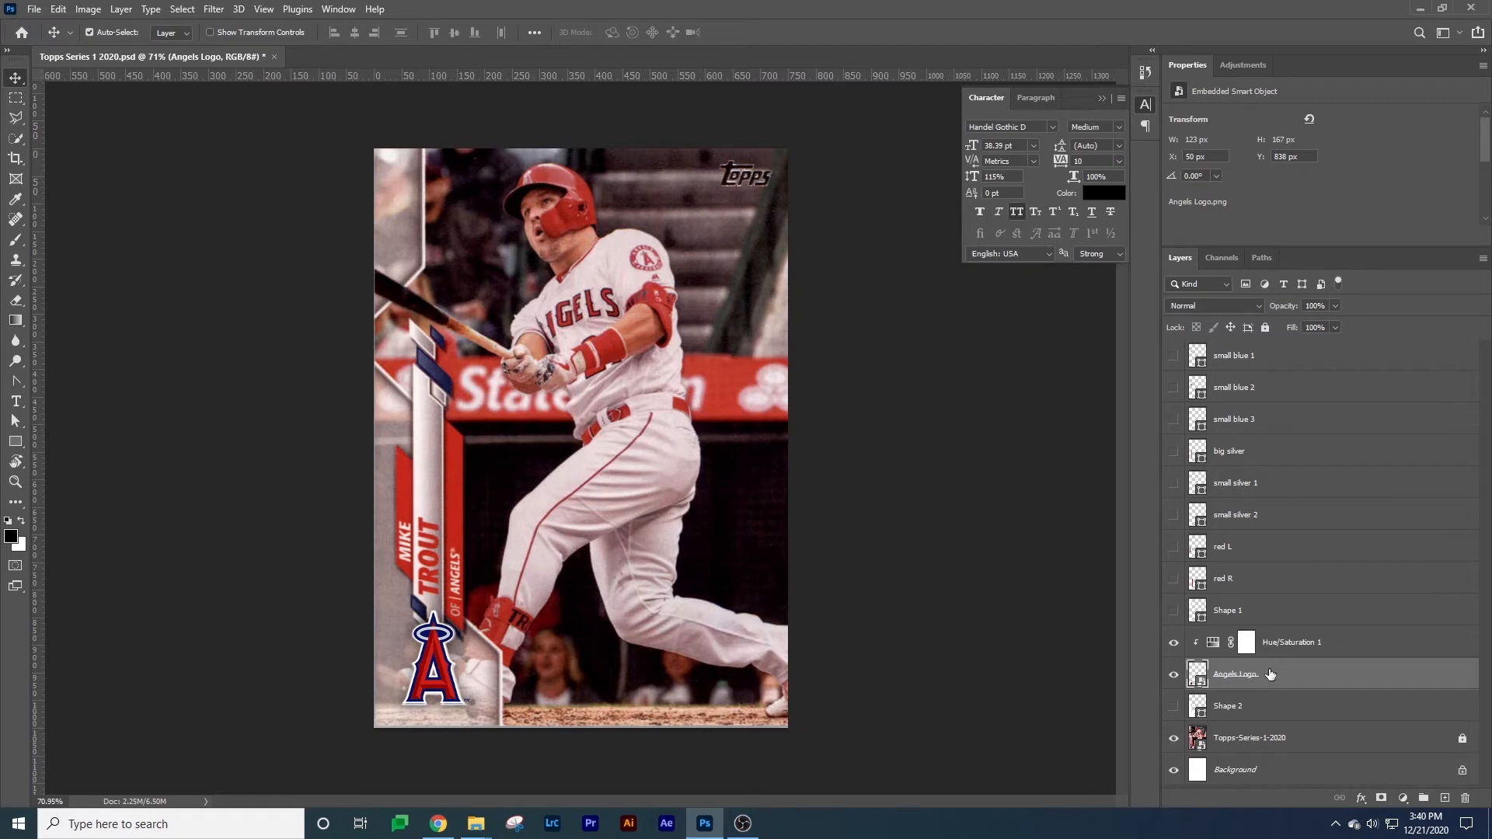
{"action": "left_click", "coordinate": [1297, 645]}
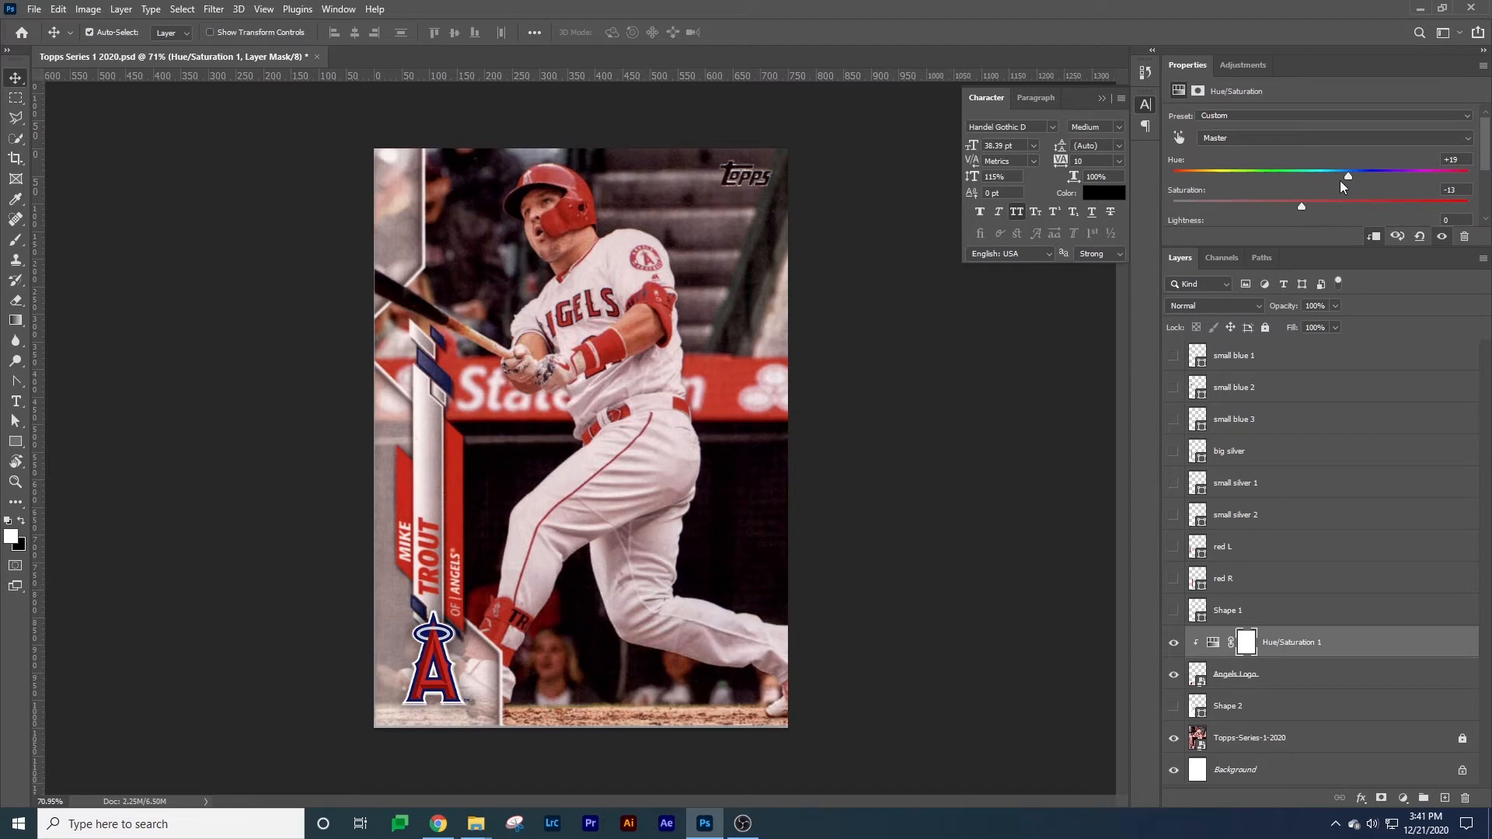
Add a Color Balance adjustment above Hue/Saturation 1, clip it to the Angels logo and shift the midtones from red toward cyan.
{"action": "left_click", "coordinate": [1404, 798]}
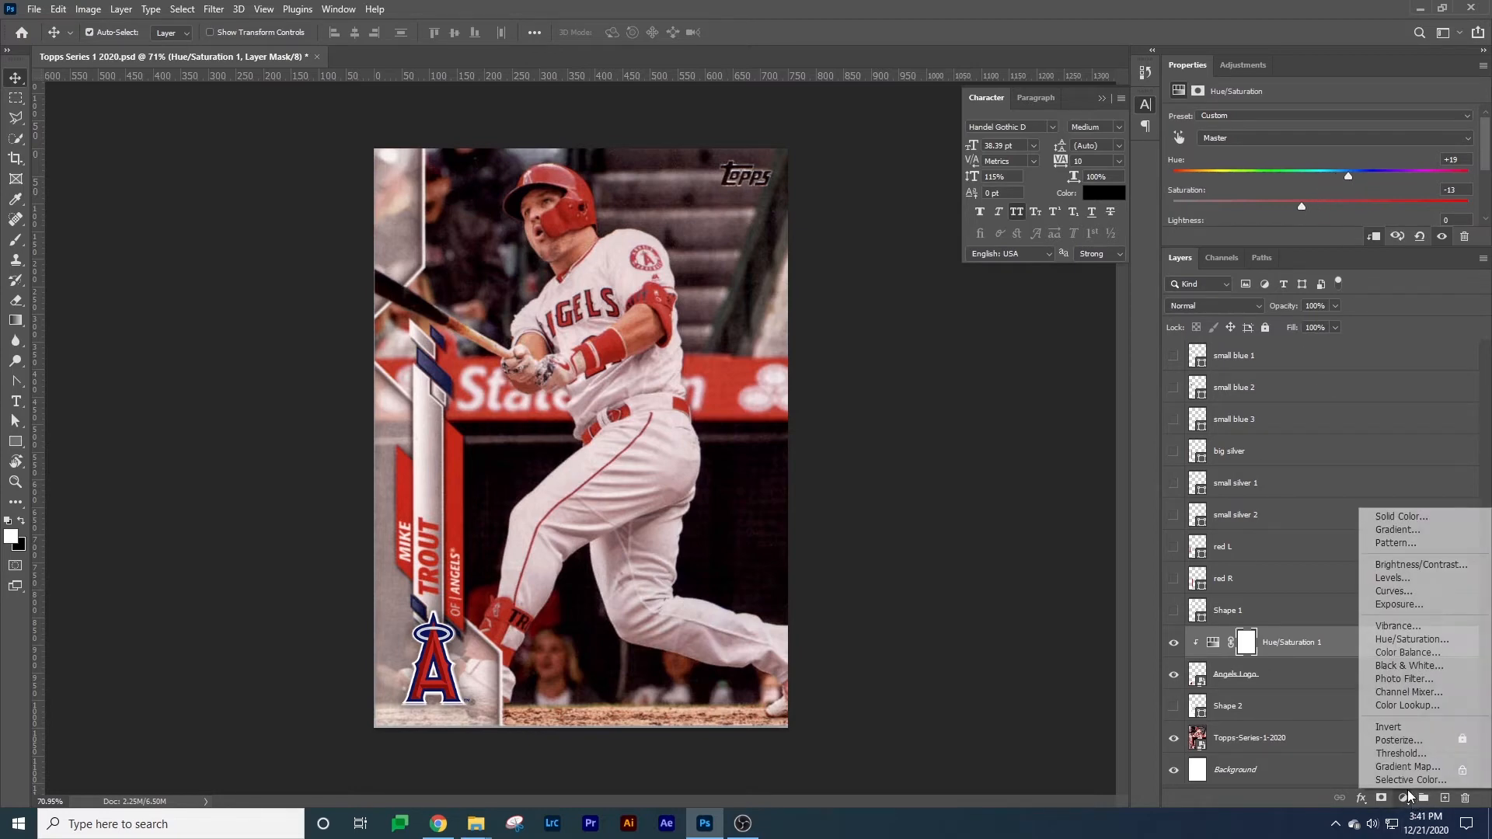
{"action": "left_click", "coordinate": [1408, 653]}
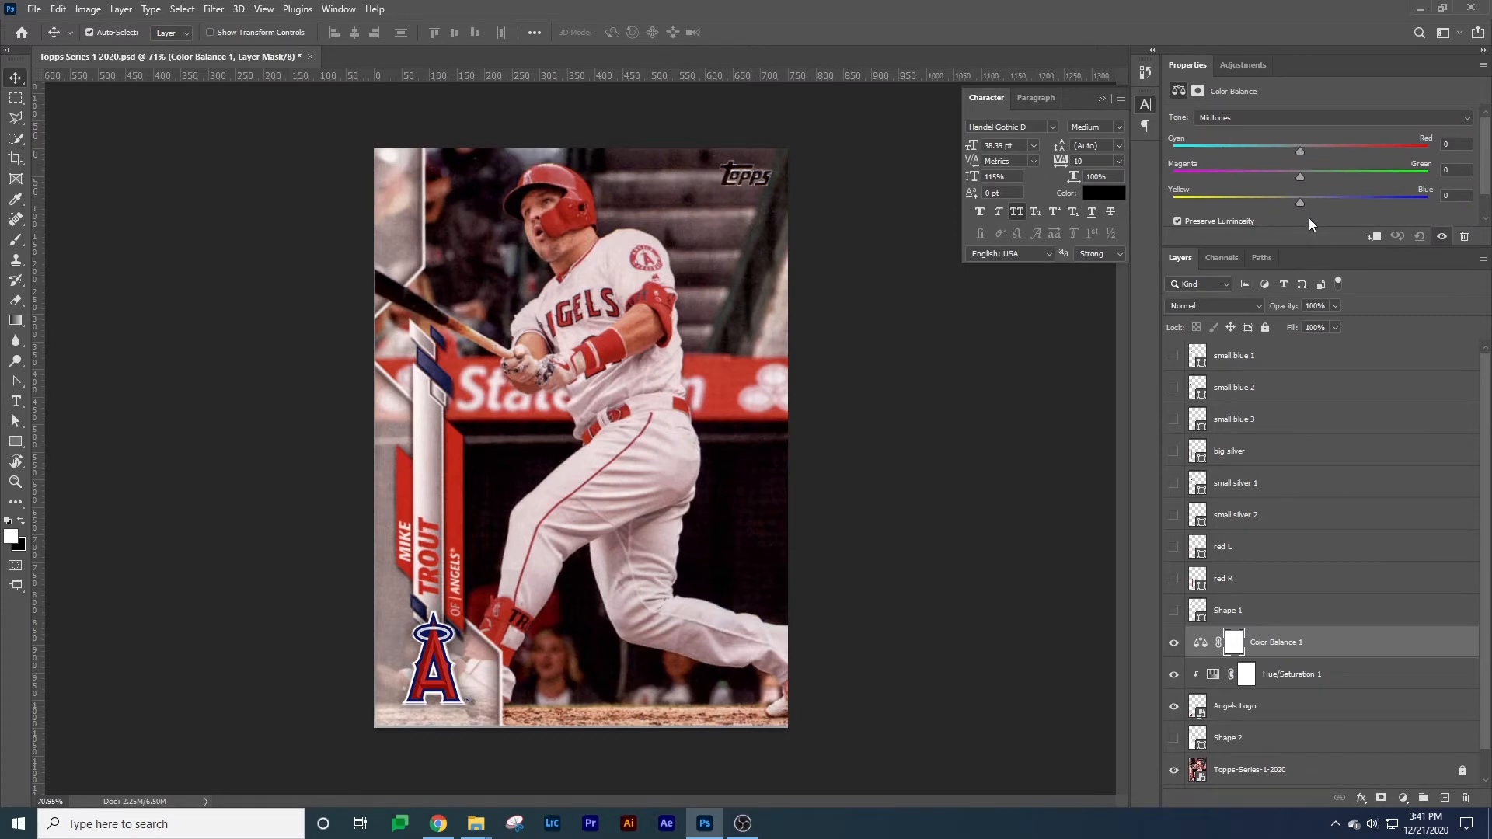
{"action": "mouse_move", "coordinate": [1303, 202]}
{"action": "left_mouse_down"}
{"action": "mouse_move", "coordinate": [1405, 200]}
{"action": "mouse_move", "coordinate": [1300, 202]}
{"action": "left_mouse_up"}
{"action": "left_click", "coordinate": [1295, 658], "text": "alt"}
{"action": "left_click_drag", "start_coordinate": [1300, 178], "coordinate": [1267, 155]}
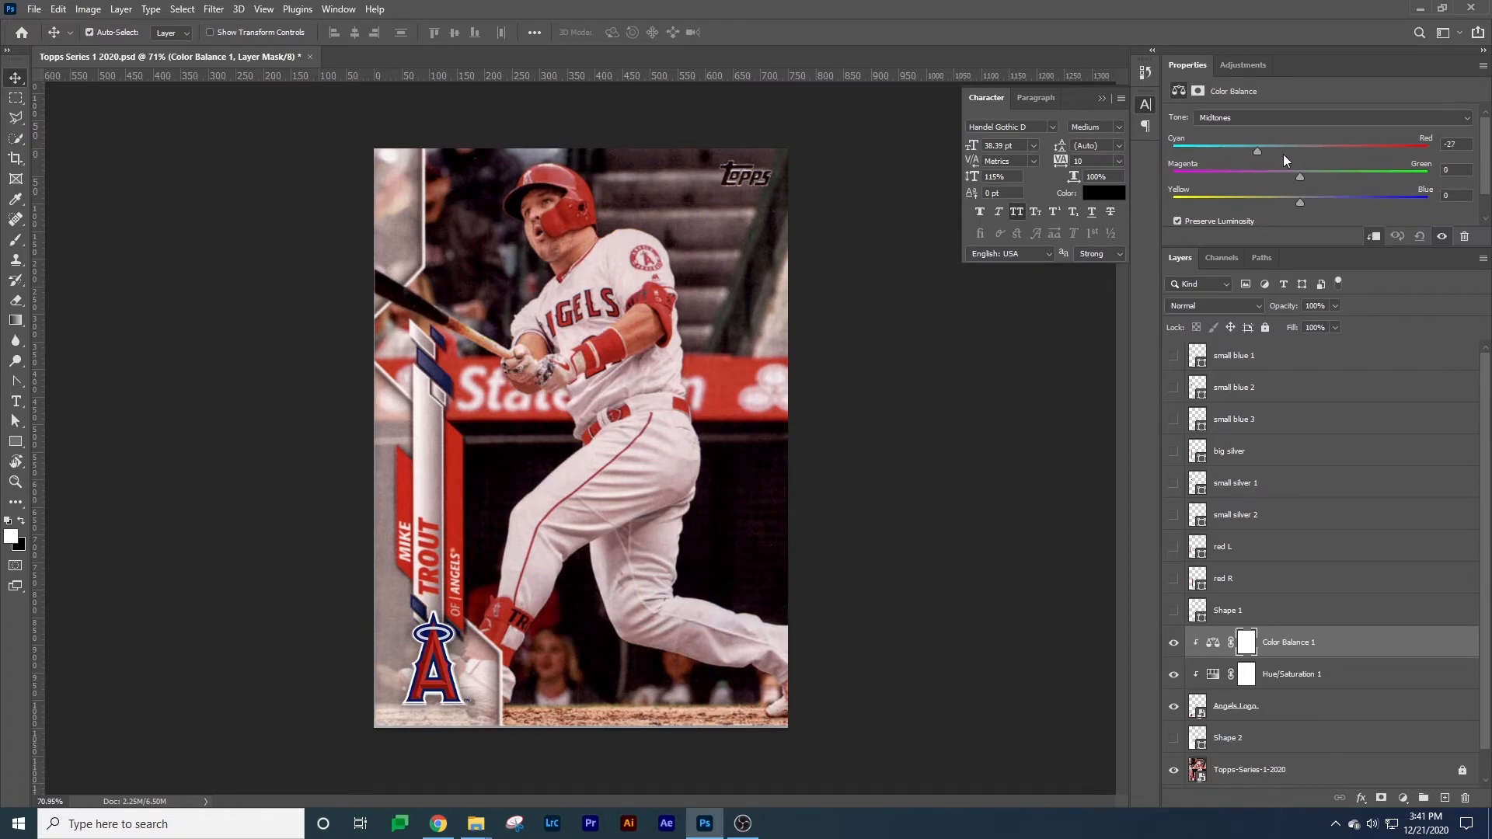
Hide the Hue/Saturation adjustment and set the logo's Color Balance midtones to +100 red and -43 yellow-blue.
{"action": "mouse_move", "coordinate": [1406, 153]}
{"action": "left_mouse_down"}
{"action": "mouse_move", "coordinate": [1317, 153]}
{"action": "mouse_move", "coordinate": [1389, 151]}
{"action": "left_mouse_up"}
{"action": "left_click", "coordinate": [1173, 675]}
{"action": "left_click_drag", "start_coordinate": [1363, 147], "coordinate": [1428, 147]}
{"action": "left_click_drag", "start_coordinate": [1301, 177], "coordinate": [1232, 193]}
{"action": "left_click", "coordinate": [1299, 176]}
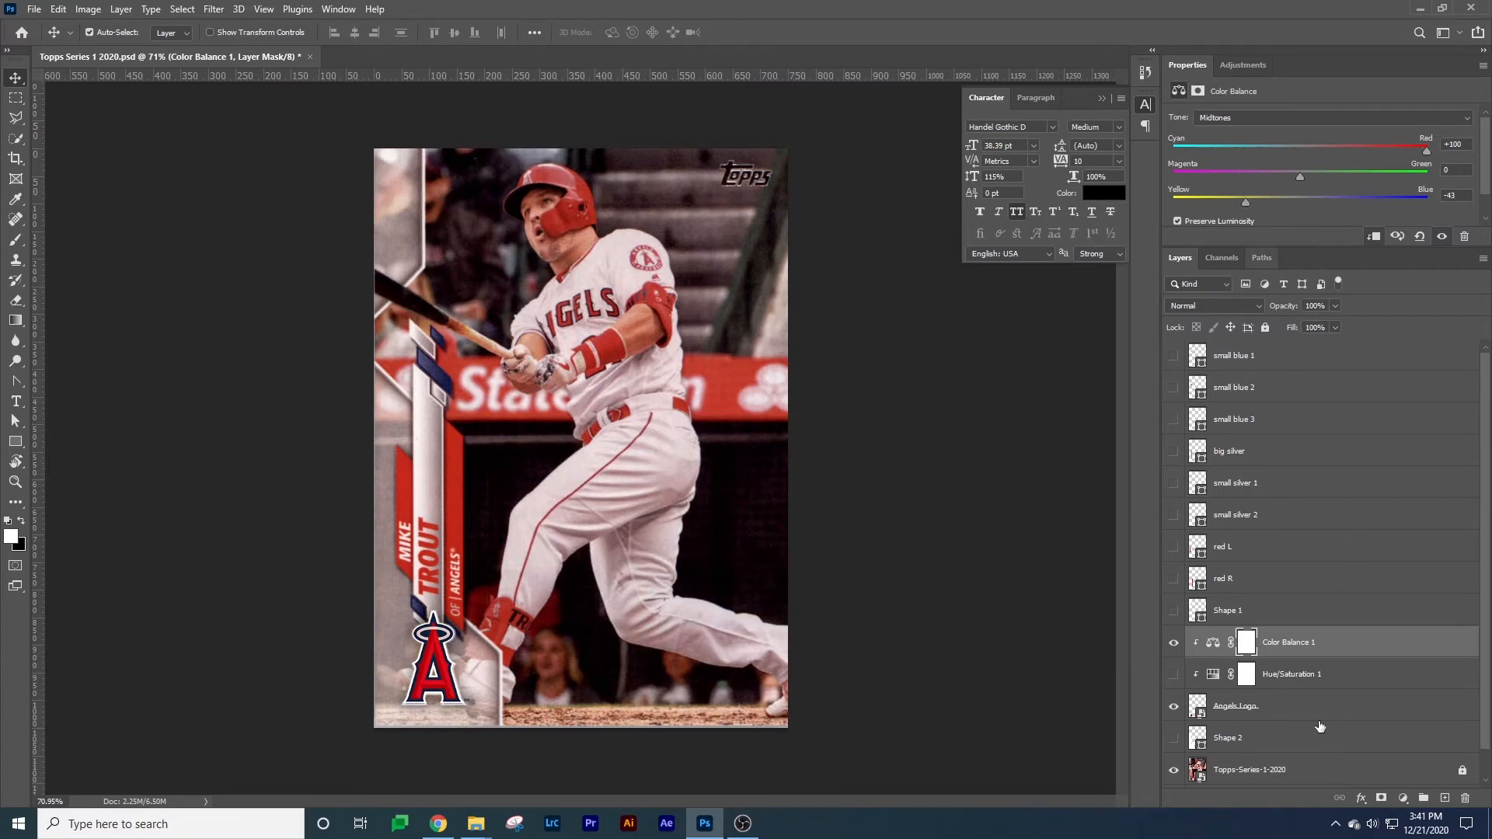
Show the logo's Hue/Saturation adjustment again and set its saturation to -22.
{"action": "left_click", "coordinate": [1311, 674]}
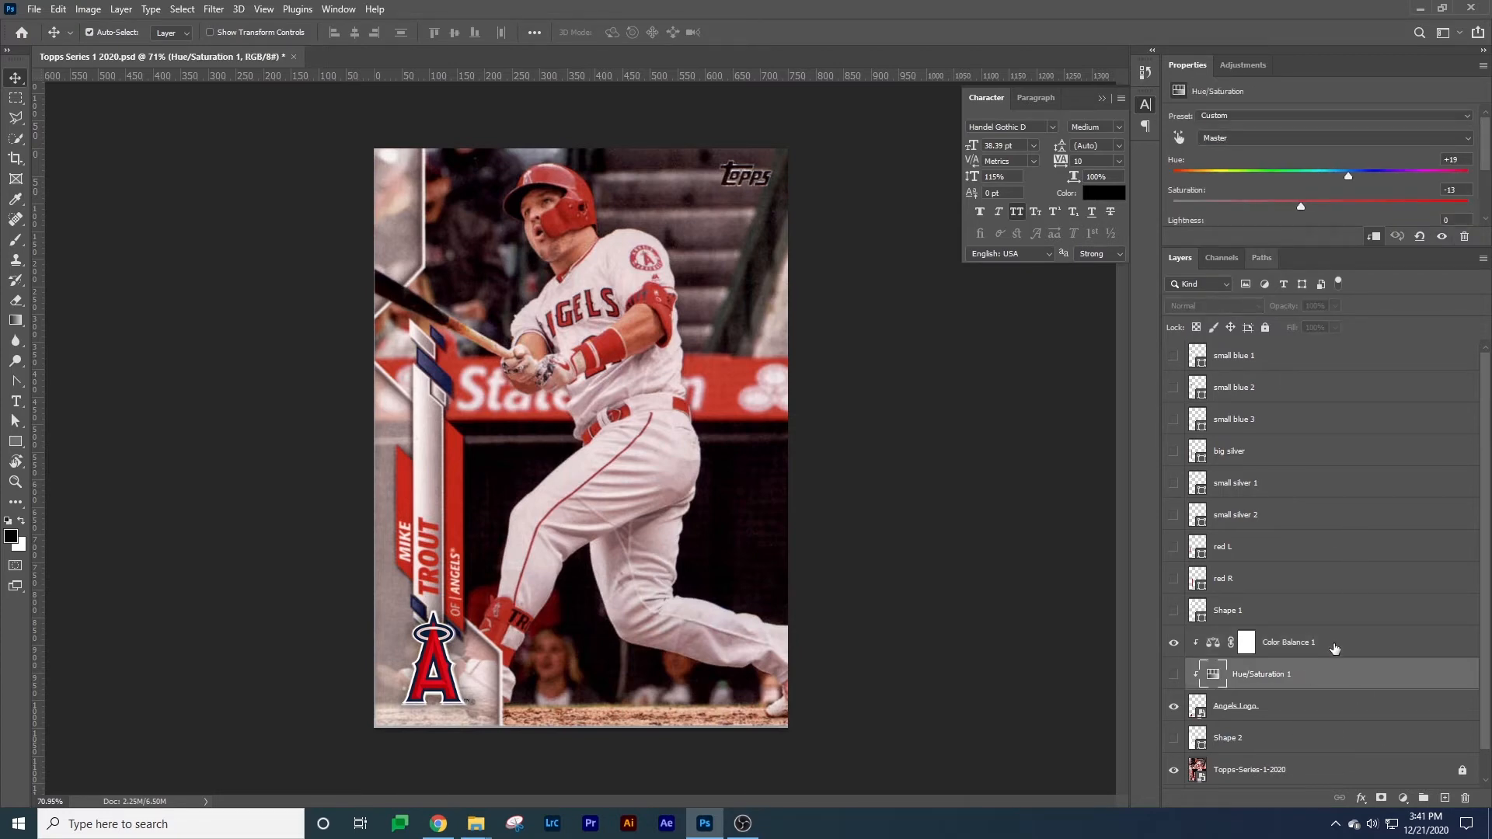
{"action": "left_click", "coordinate": [1174, 674]}
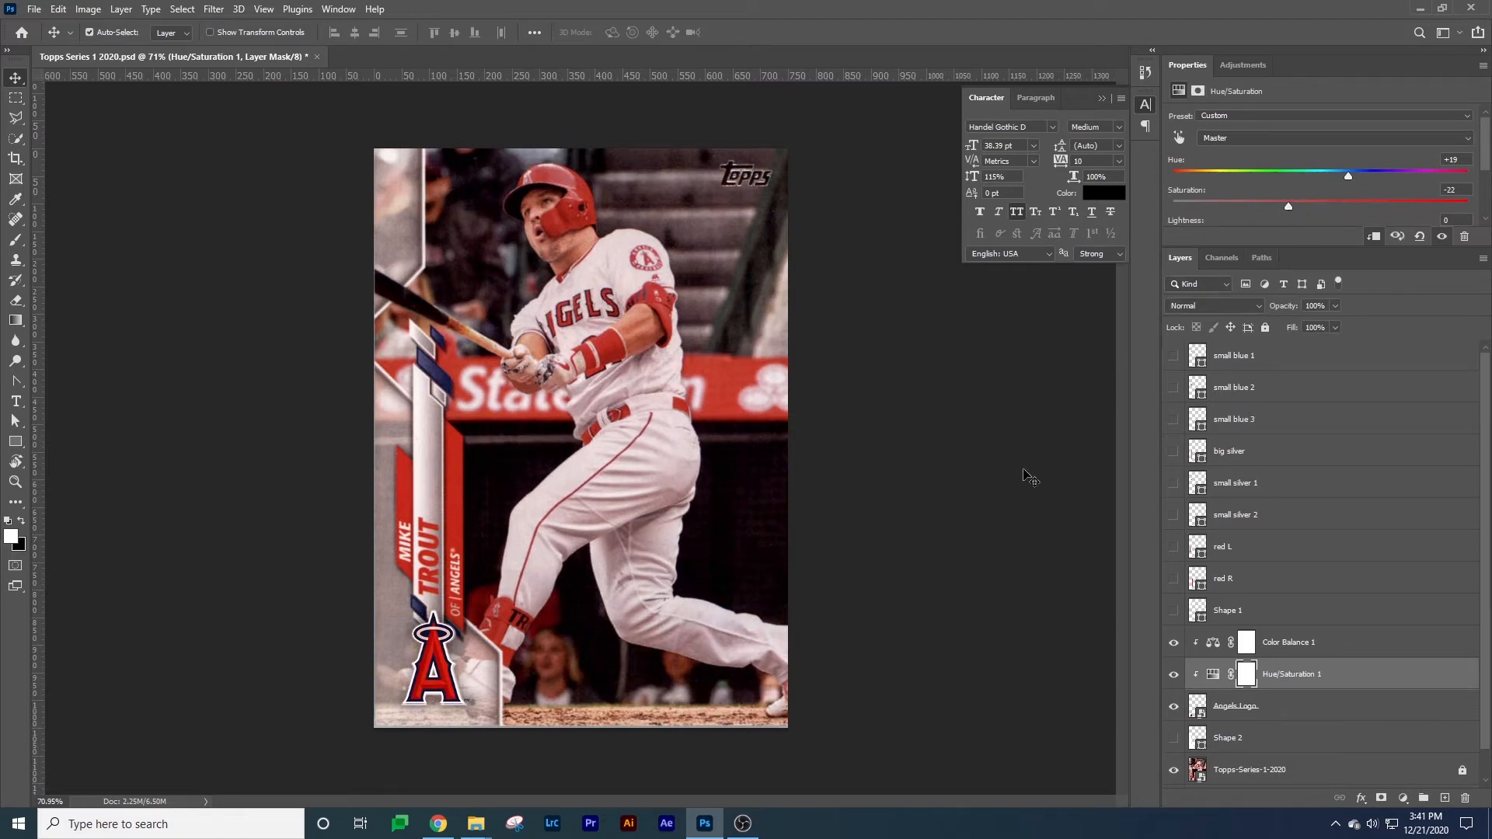
{"action": "left_click", "coordinate": [976, 535]}
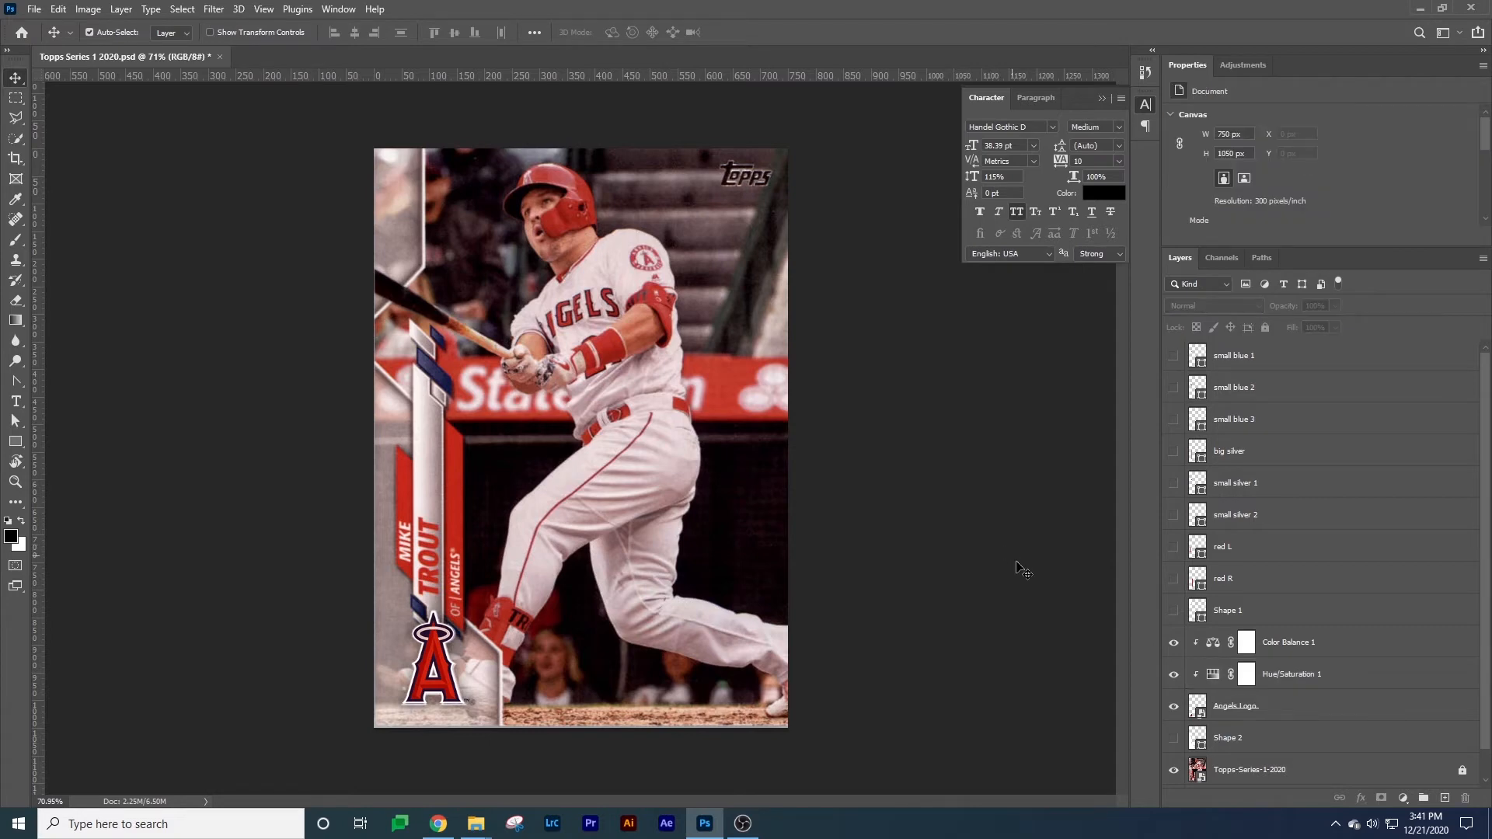
Show Shape 2 and toggle the layers from Shape 1 up to small blue 1 to compare the artwork with the reference card.
{"action": "left_click", "coordinate": [1175, 737]}
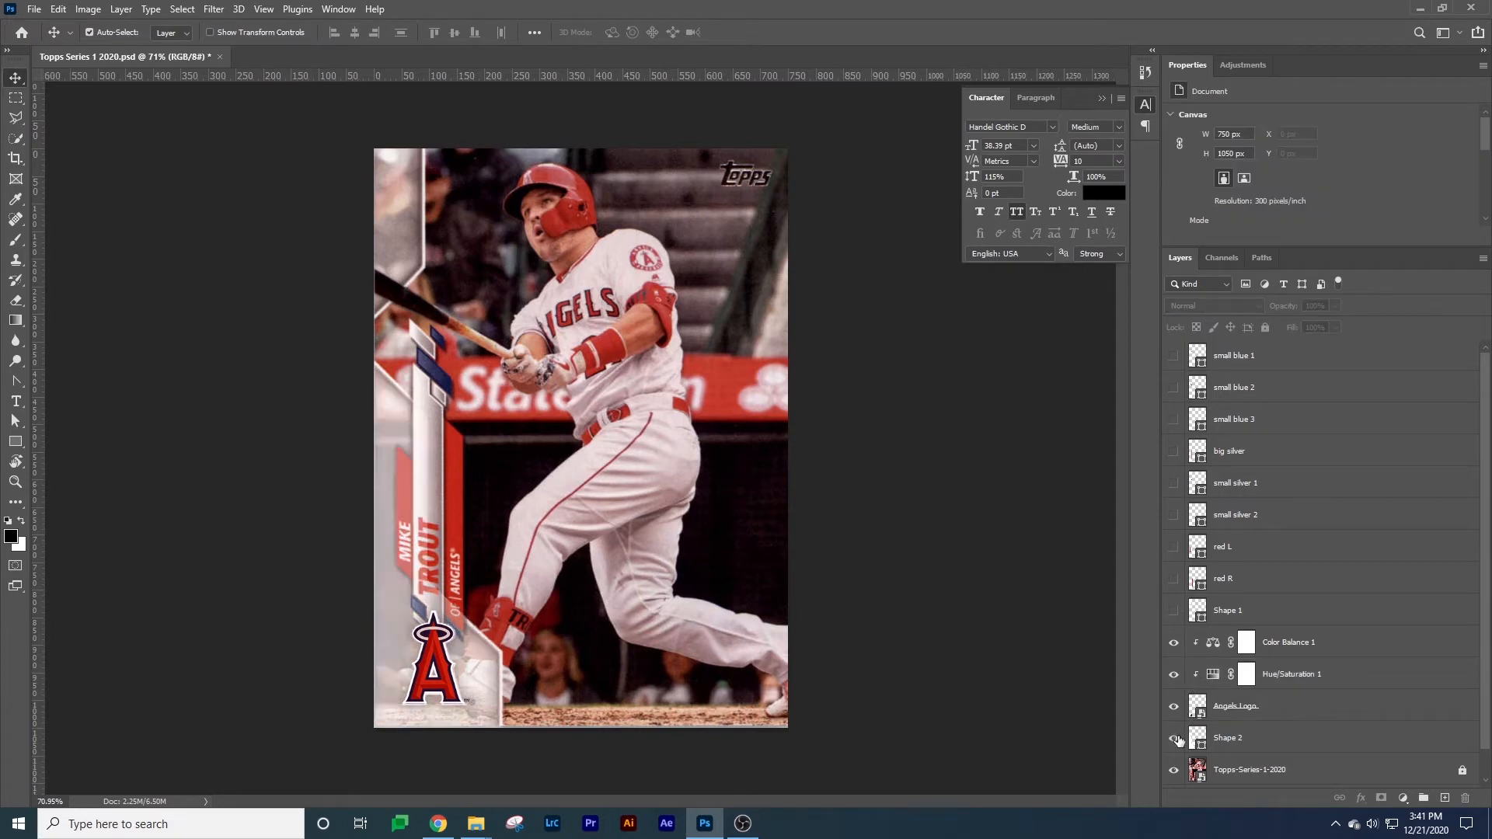
{"action": "left_click_drag", "start_coordinate": [1174, 611], "coordinate": [1183, 353]}
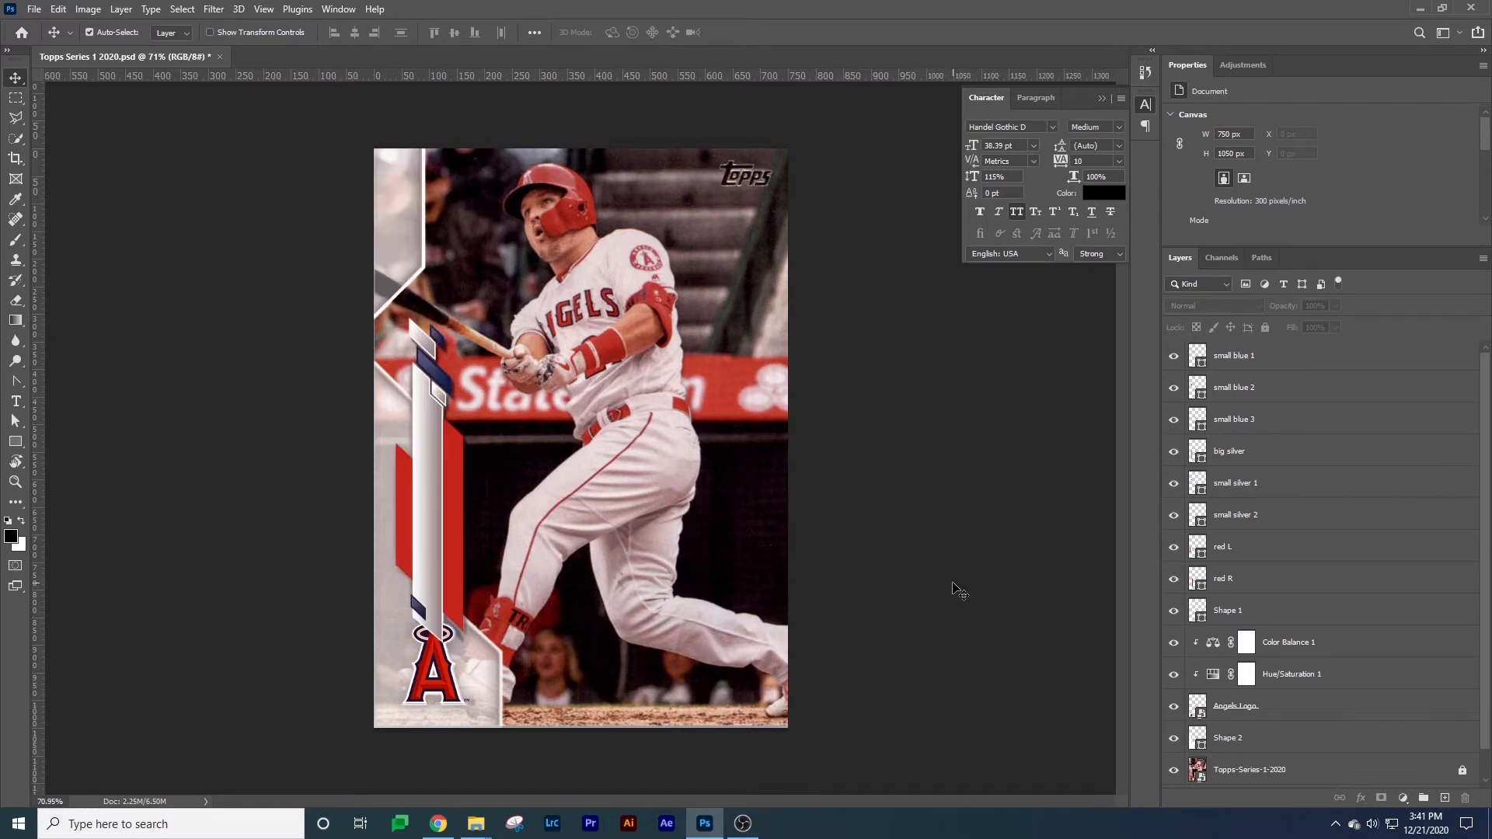
{"action": "left_click_drag", "start_coordinate": [1174, 611], "coordinate": [1178, 390]}
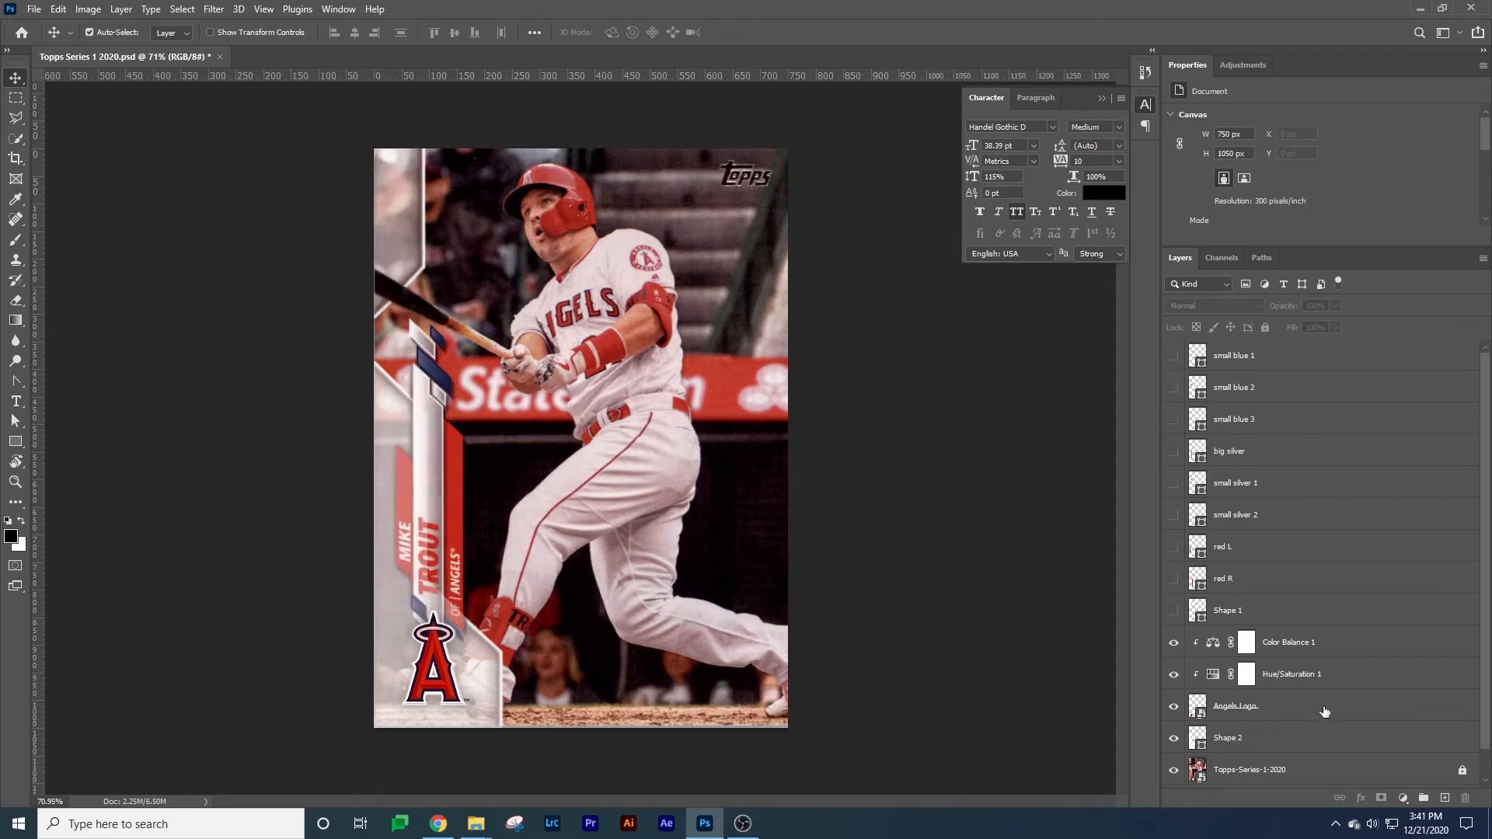
Group the Angels logo layer with its Hue/Saturation and Color Balance adjustments and name the group "Angels Logo".
{"action": "scroll", "coordinate": [1246, 709], "scroll_direction": "down", "scroll_amount": 1}
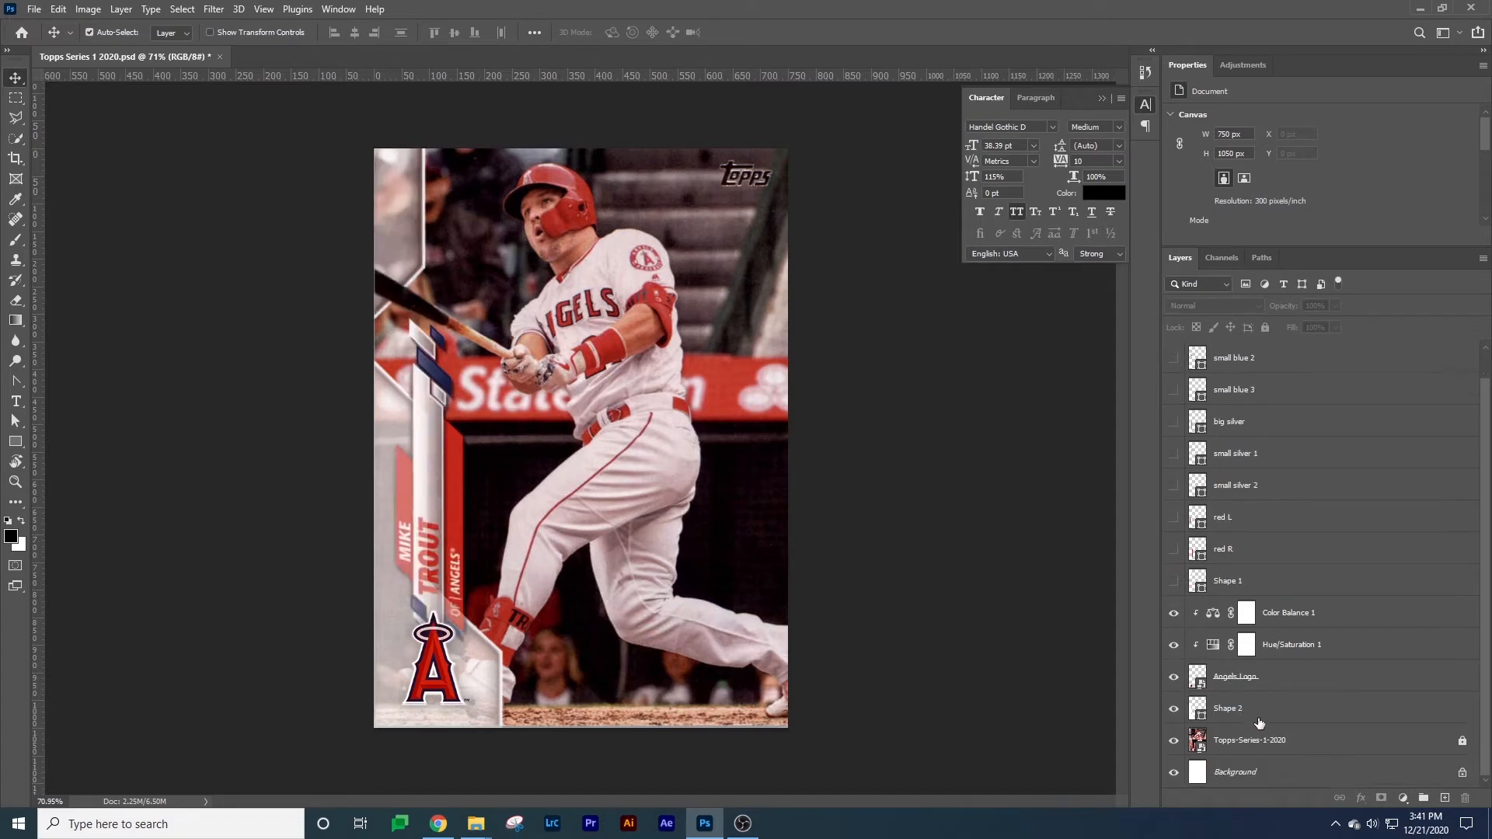
{"action": "left_click", "coordinate": [1274, 676]}
{"action": "key", "text": "alt+bracketright"}
{"action": "left_click", "coordinate": [1290, 677], "text": "shift"}
{"action": "left_click", "coordinate": [1298, 620], "text": "shift"}
{"action": "key", "text": "ctrl+g"}
{"action": "double_click", "coordinate": [1242, 636]}
{"action": "type", "text": "Angels Logo"}
{"action": "key", "text": "Return"}
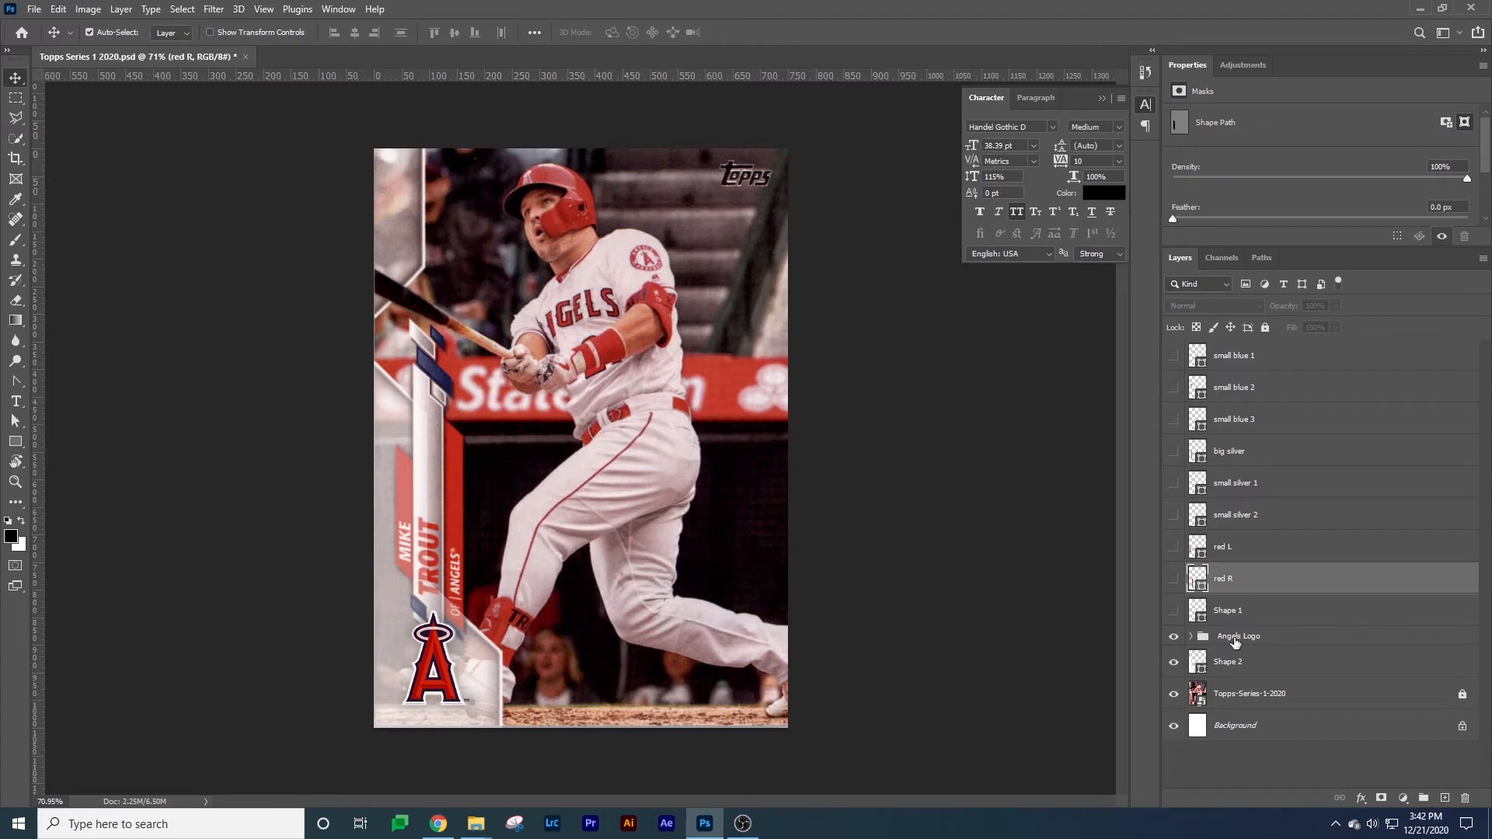
{"action": "left_click", "coordinate": [1235, 641]}
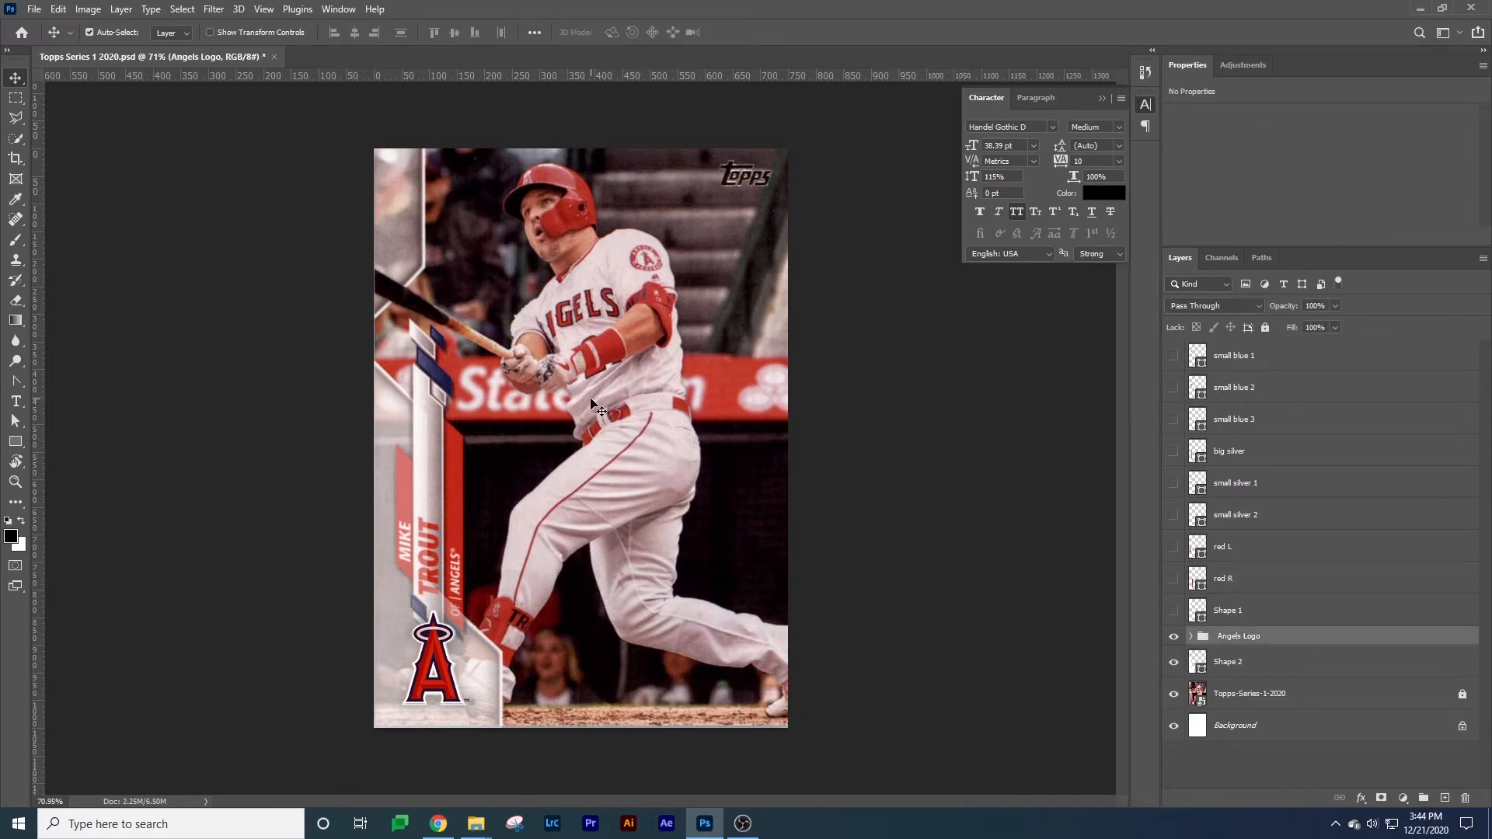
{"action": "left_click", "coordinate": [994, 563]}
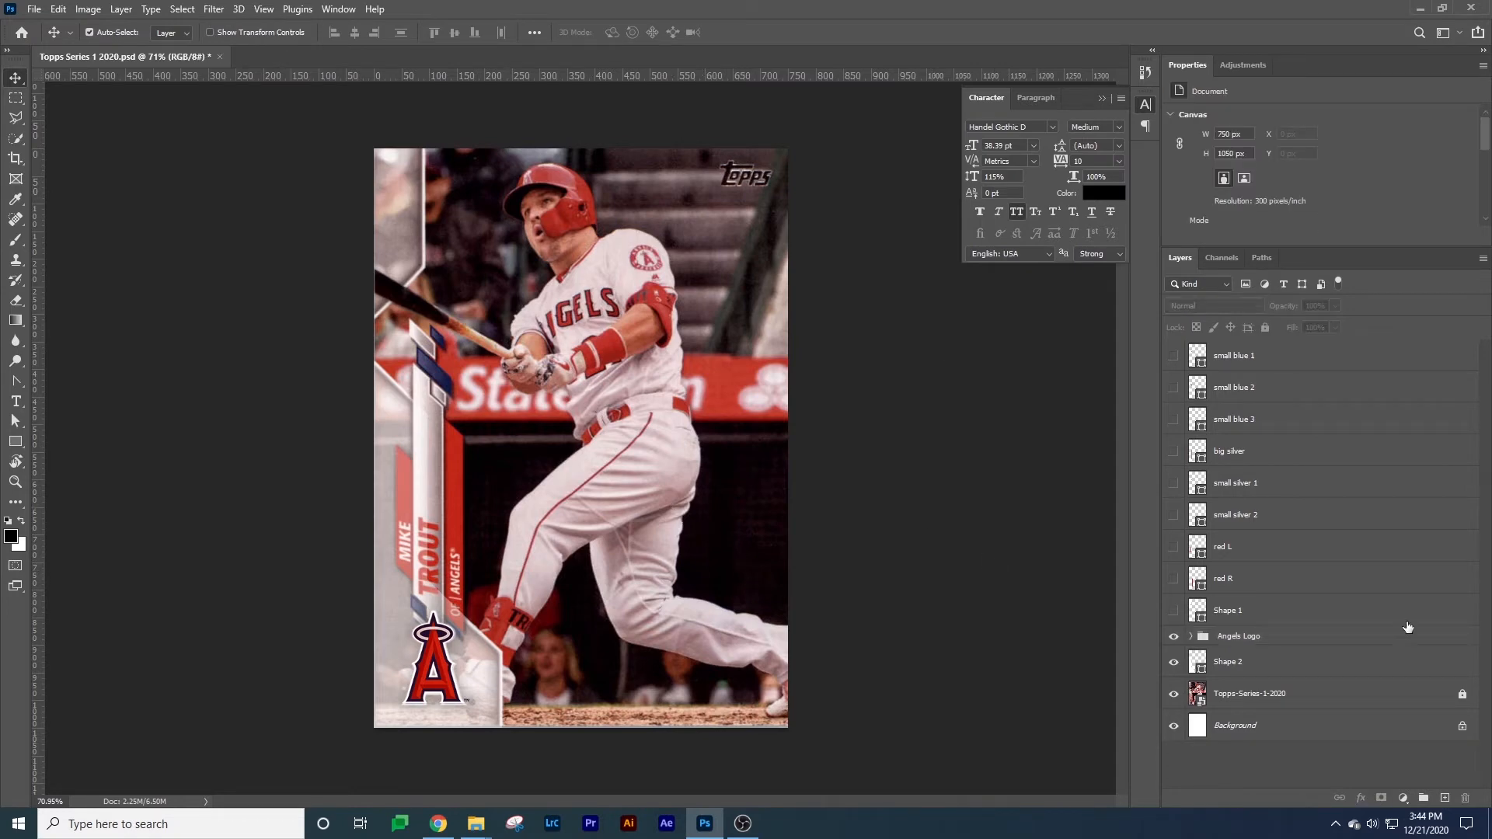
Preview all the shape layers, and hide them with the Angels Logo group and Shape 2, leaving only the reference card and background.
{"action": "left_click_drag", "start_coordinate": [1174, 610], "coordinate": [1175, 356]}
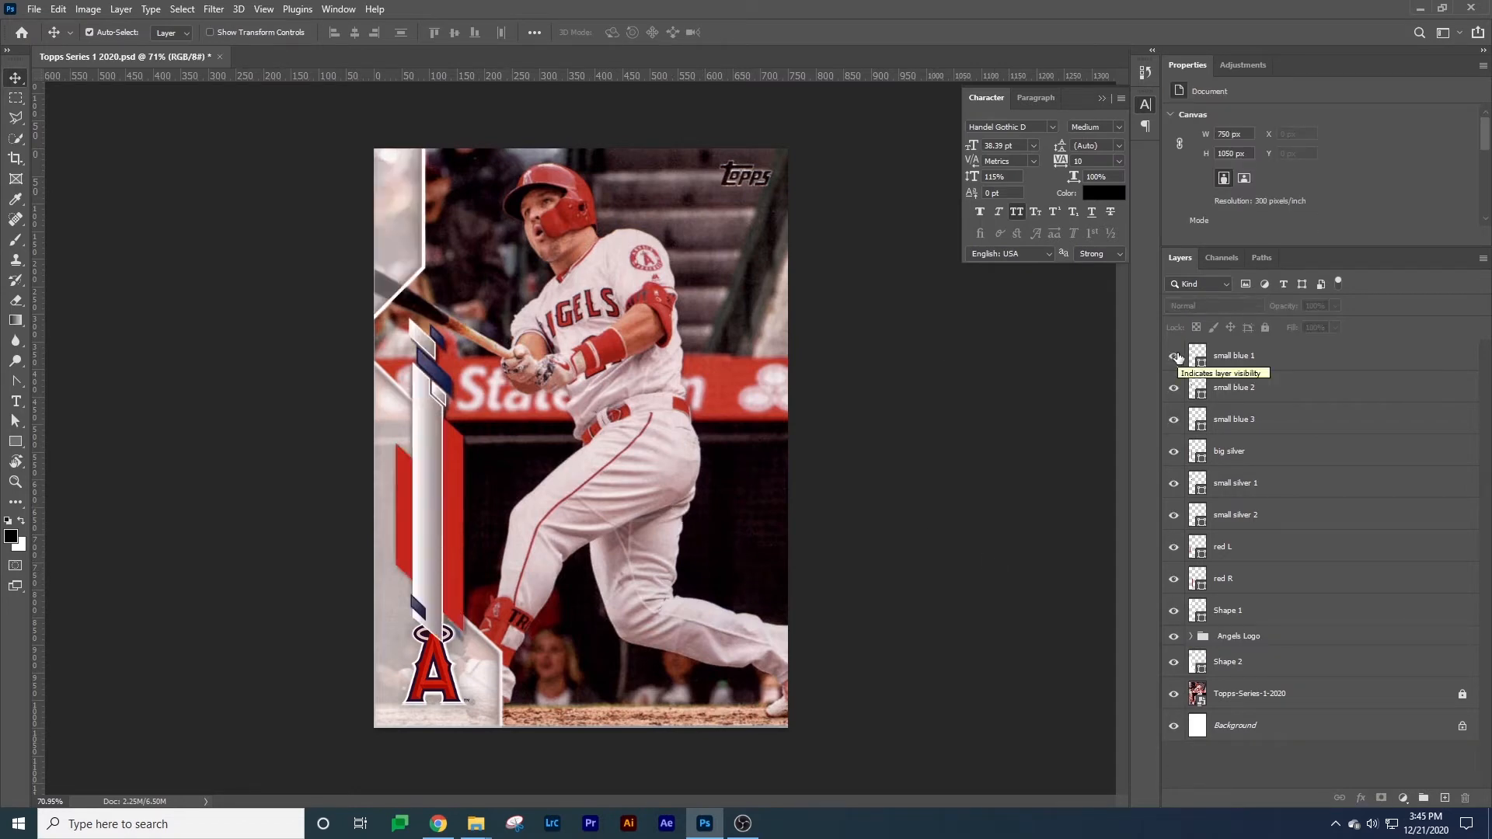
{"action": "left_click", "coordinate": [58, 8]}
{"action": "left_click", "coordinate": [70, 25]}
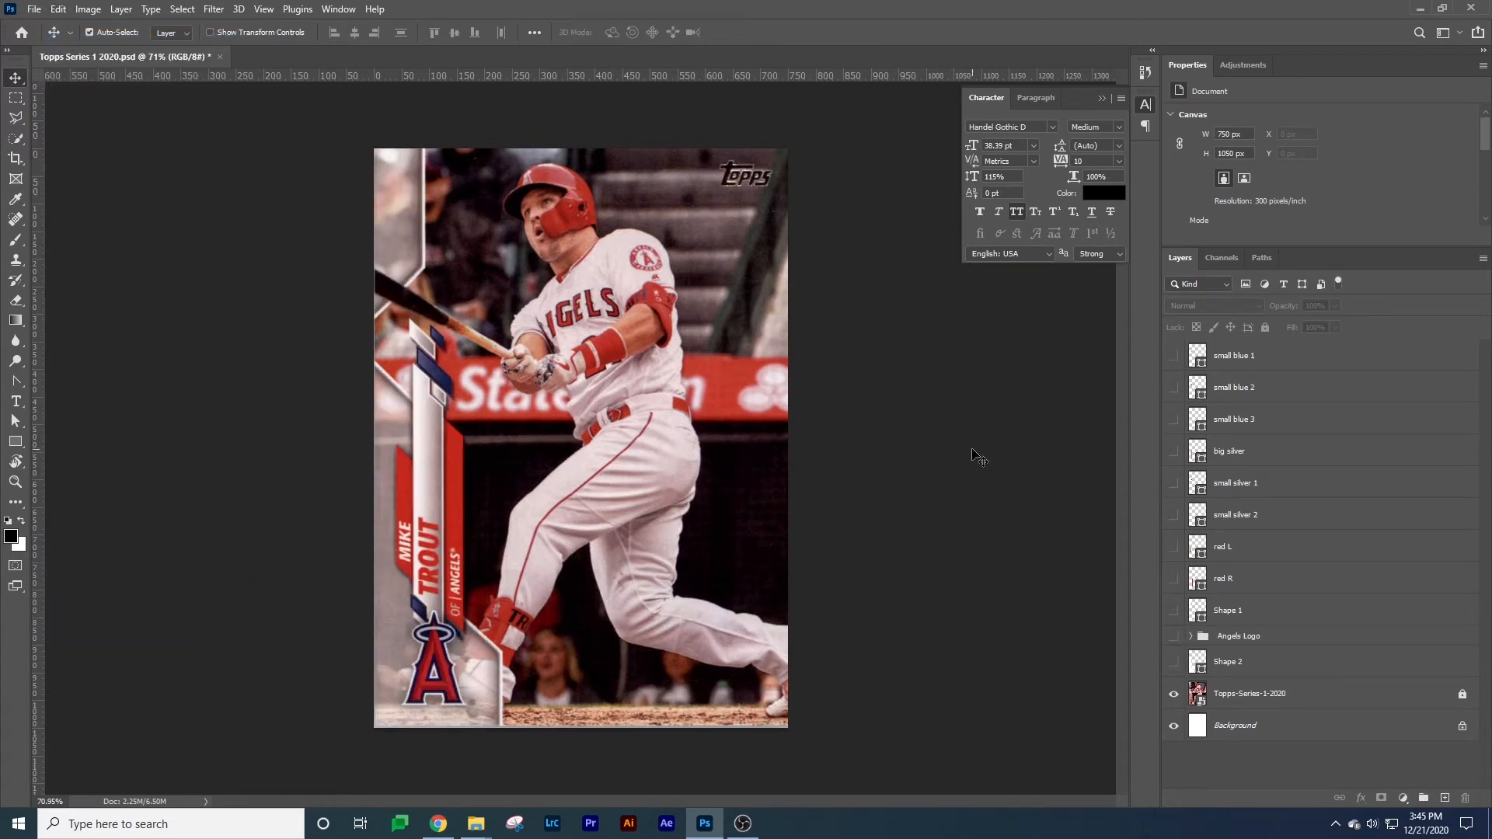
Add a text layer reading "MIKE" above the printed player name on the card.
{"action": "key", "text": "z"}
{"action": "left_click_drag", "start_coordinate": [559, 571], "coordinate": [558, 555]}
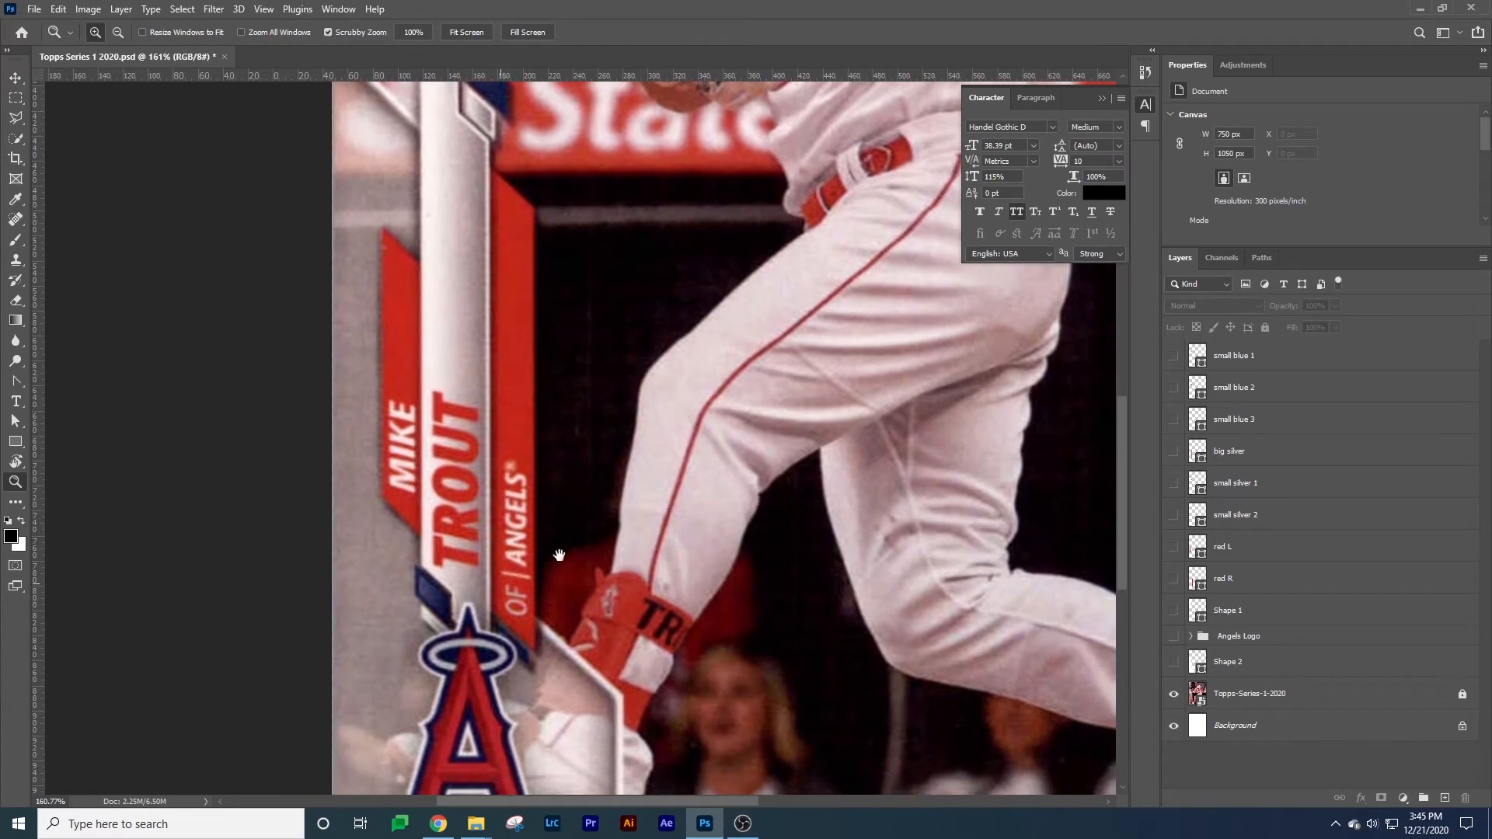
{"action": "key", "text": "t"}
{"action": "left_click", "coordinate": [374, 315]}
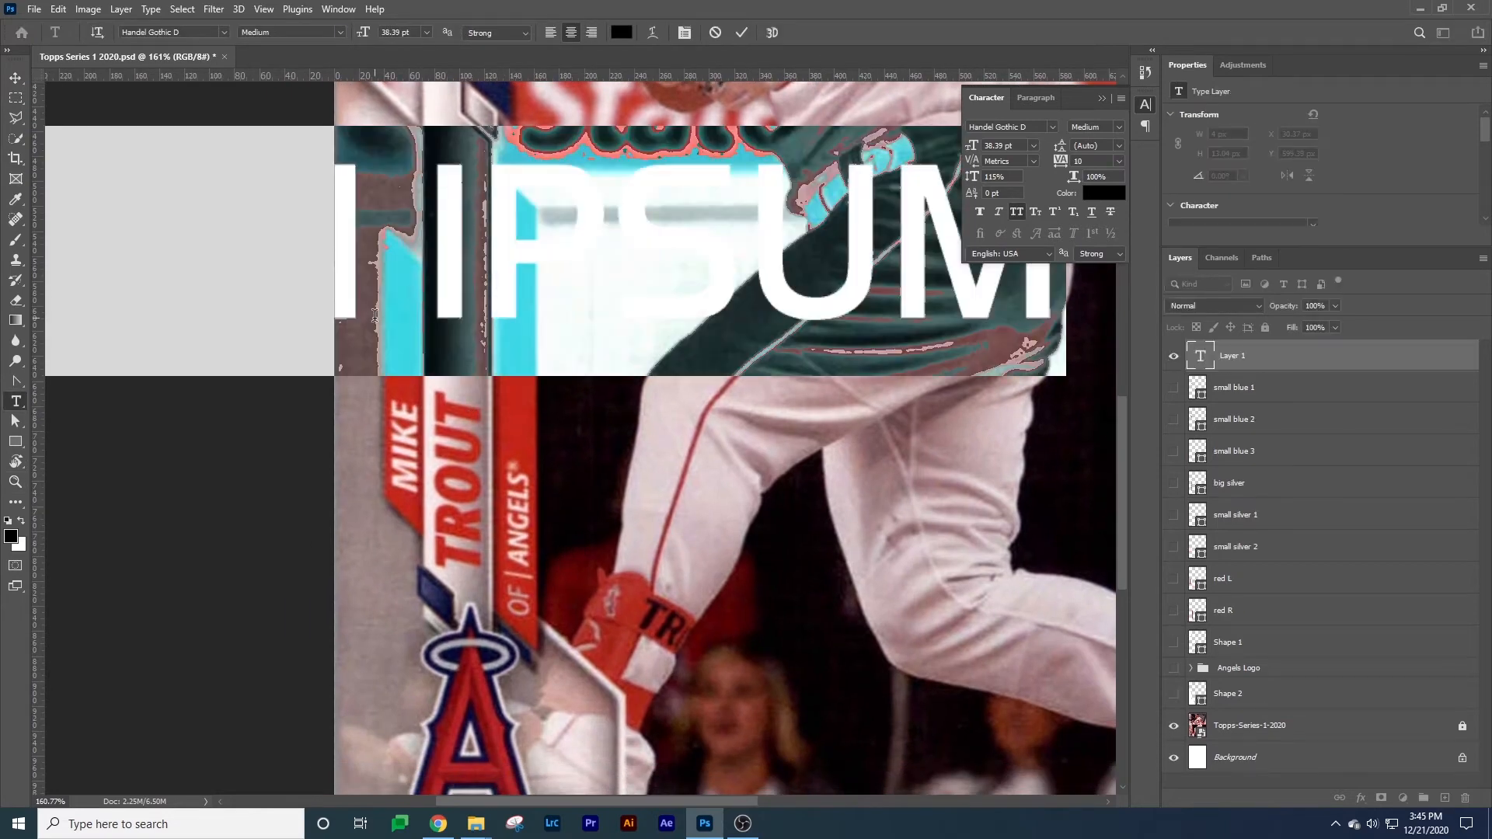
{"action": "type", "text": "MIKE"}
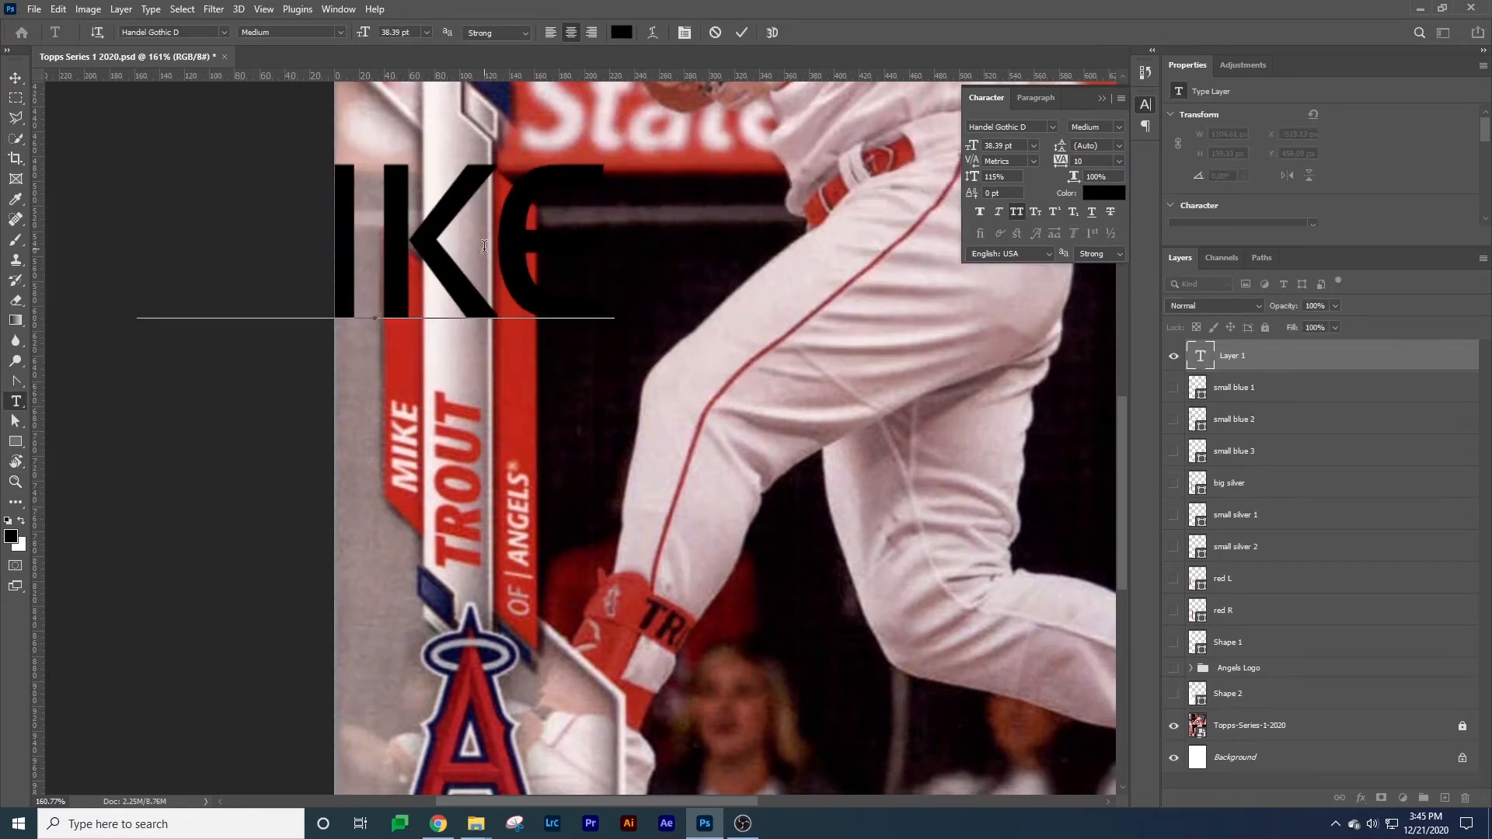
{"action": "key", "text": "ctrl+a"}
{"action": "left_click", "coordinate": [15, 78]}
Scale the MIKE text down to about 12.47 pt and move it over the card's red and silver stripes.
{"action": "key", "text": "ctrl+t"}
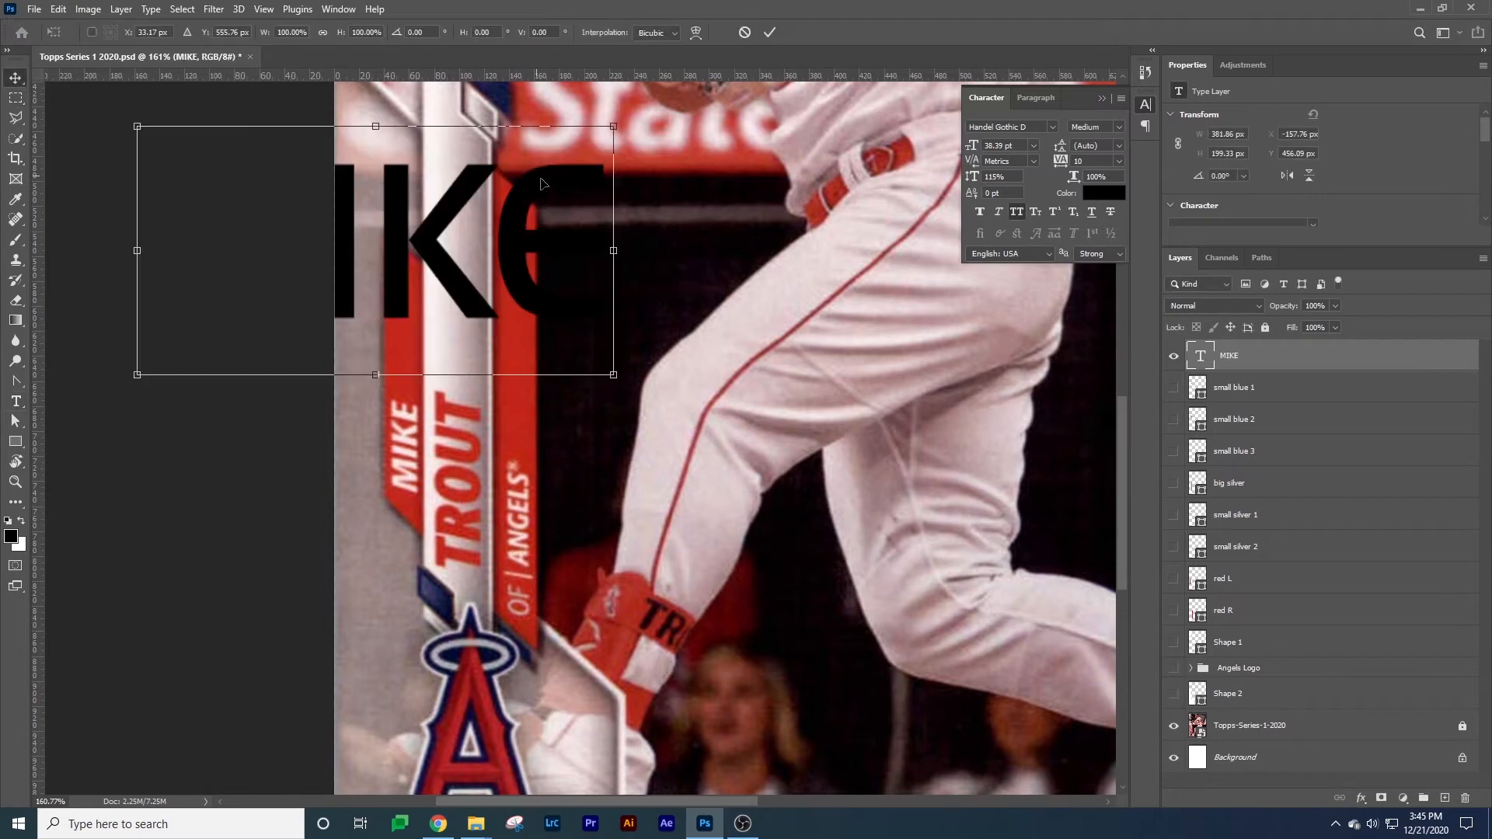
{"action": "left_click_drag", "start_coordinate": [616, 126], "coordinate": [453, 210]}
{"action": "left_click_drag", "start_coordinate": [397, 253], "coordinate": [477, 295]}
{"action": "key", "text": "Return"}
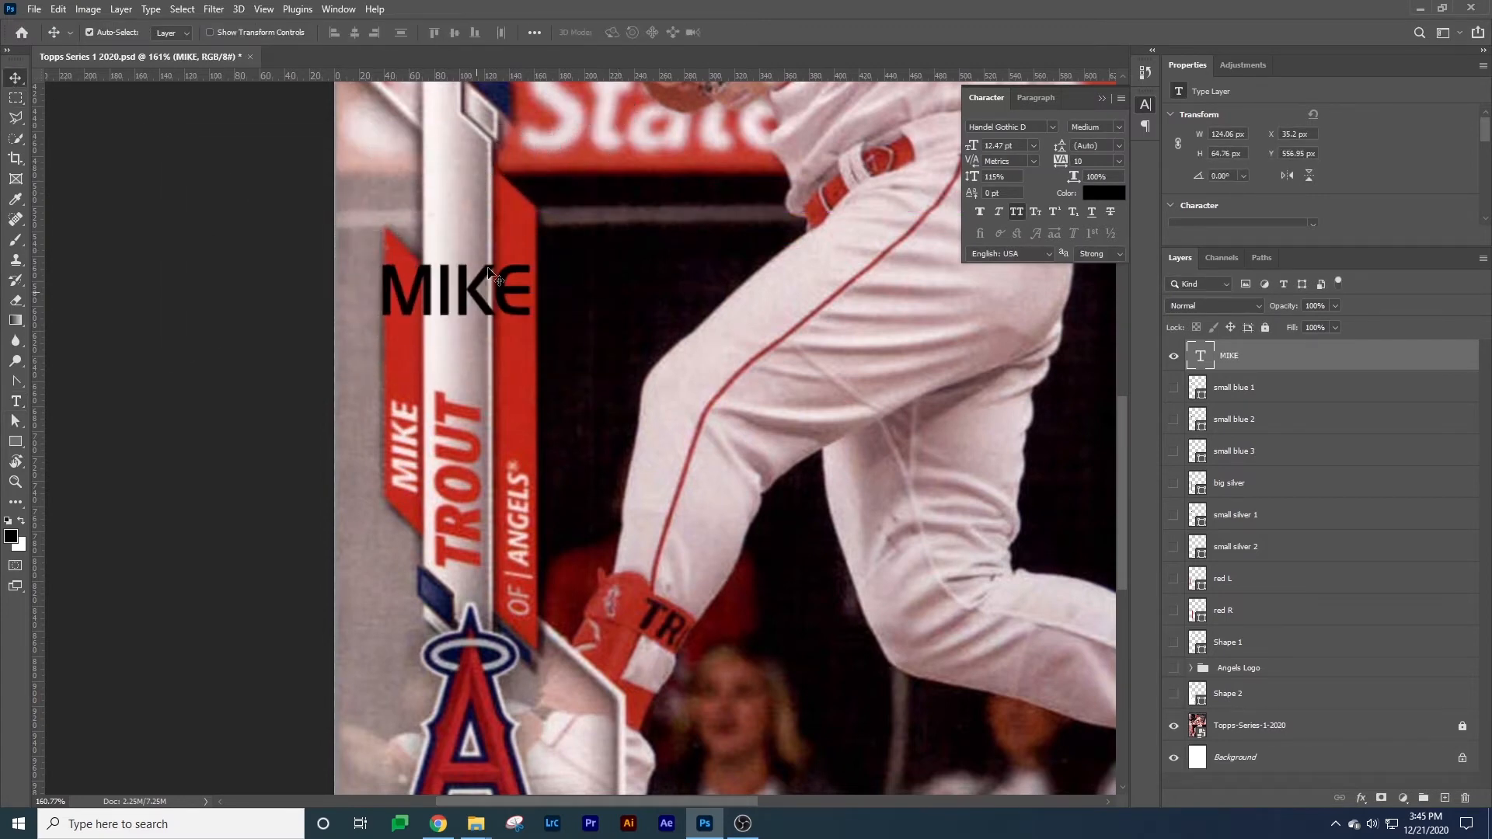
Change the MIKE text's font to Roboto Medium Italic.
{"action": "left_click", "coordinate": [1051, 128]}
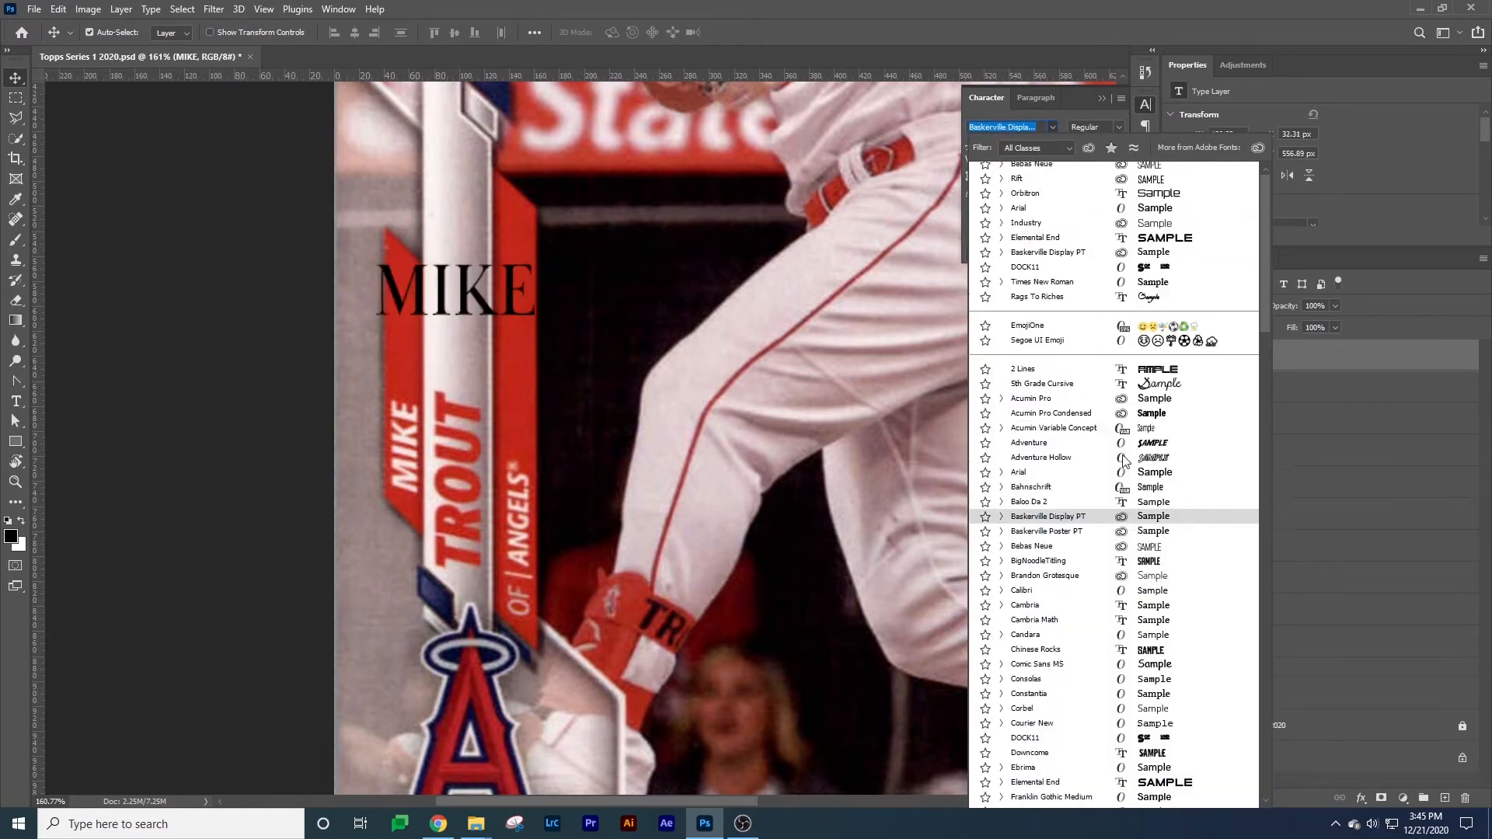
{"action": "scroll", "coordinate": [1121, 458], "scroll_direction": "down", "scroll_amount": 20}
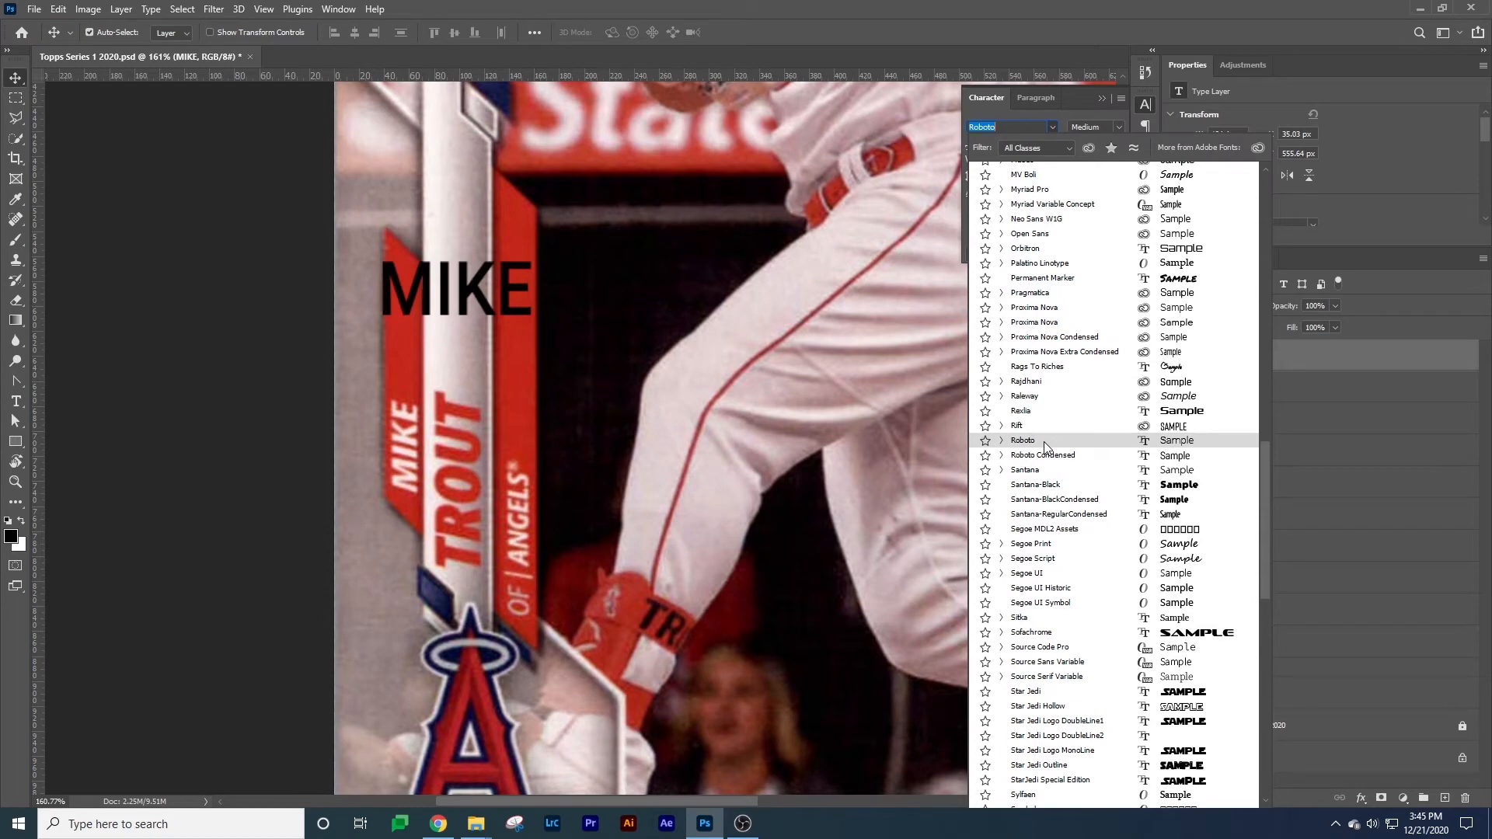
{"action": "left_click", "coordinate": [1044, 441]}
{"action": "left_click", "coordinate": [1120, 127]}
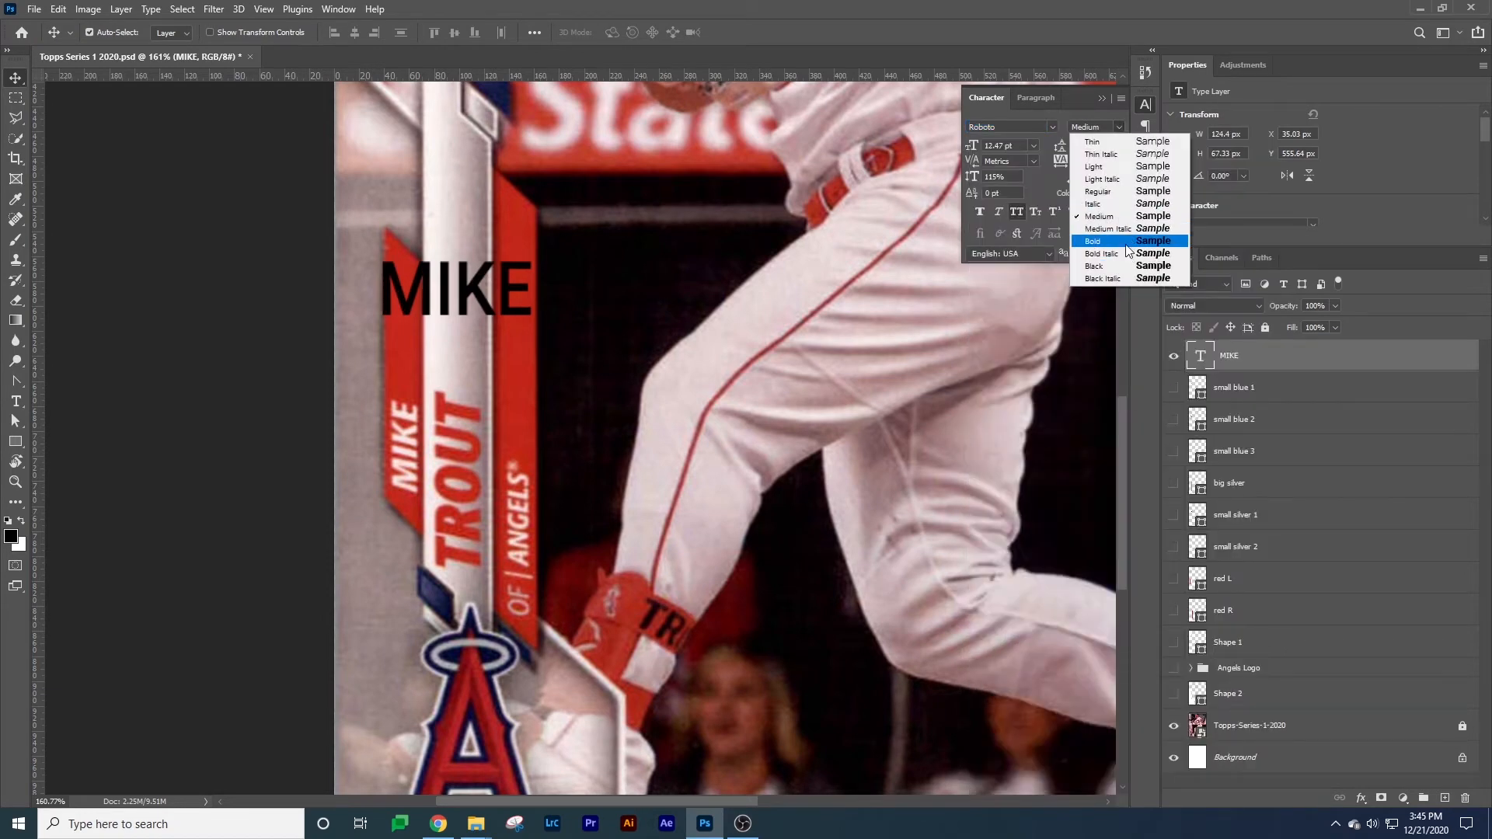
{"action": "left_click", "coordinate": [1108, 228]}
Rotate the MIKE text to -90°, scale it to about 6.69 pt and place it over the printed first name.
{"action": "key", "text": "ctrl+t"}
{"action": "left_click_drag", "start_coordinate": [551, 244], "coordinate": [408, 197]}
{"action": "left_click_drag", "start_coordinate": [468, 265], "coordinate": [406, 388]}
{"action": "left_click_drag", "start_coordinate": [352, 341], "coordinate": [409, 420]}
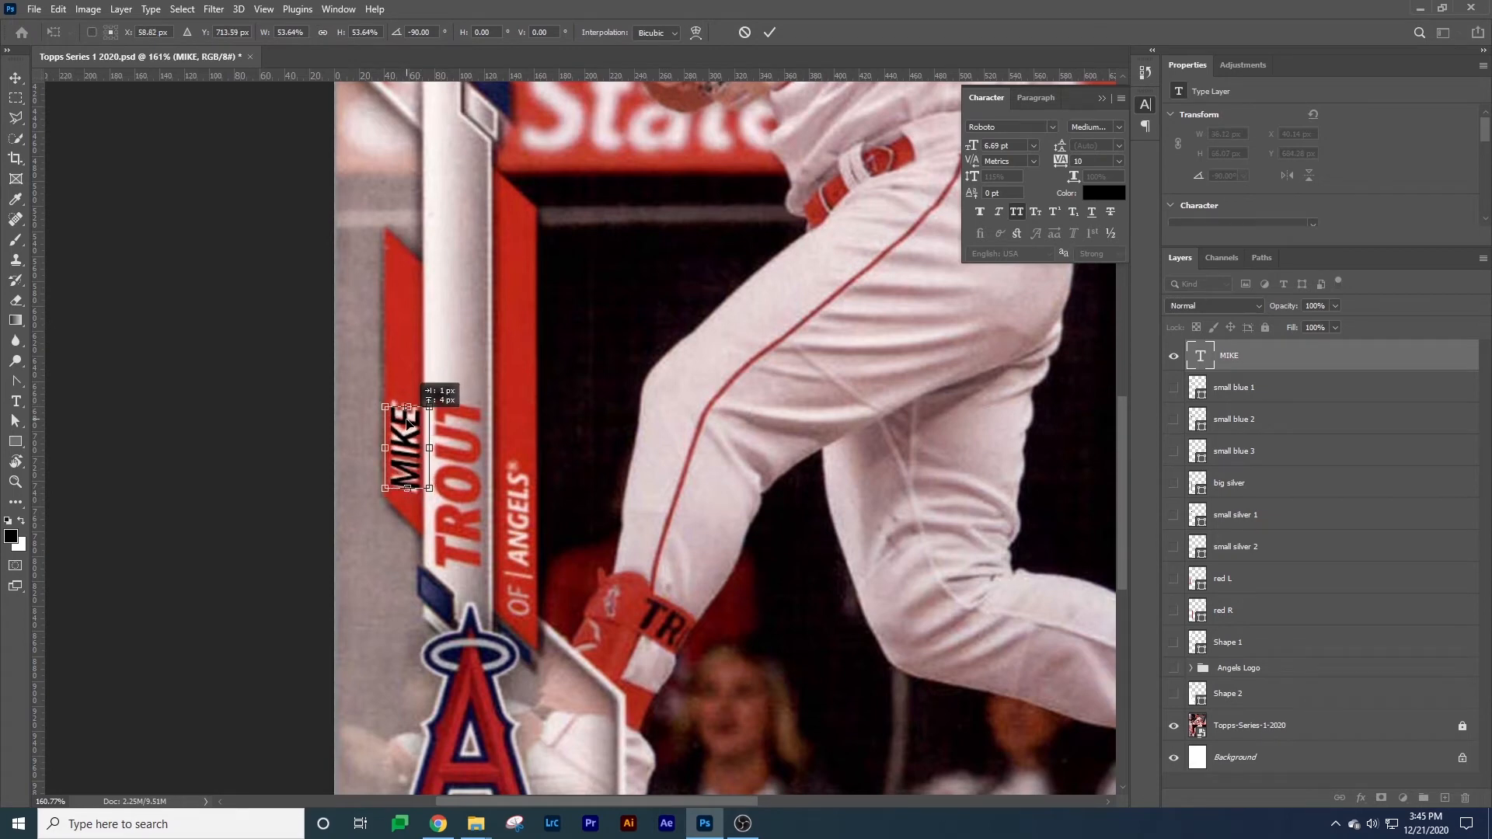
{"action": "key", "text": "Return"}
Set the MIKE text to Bold Italic with tracking 25 and nudge it up 1 px over the printed first name.
{"action": "left_click", "coordinate": [1117, 128]}
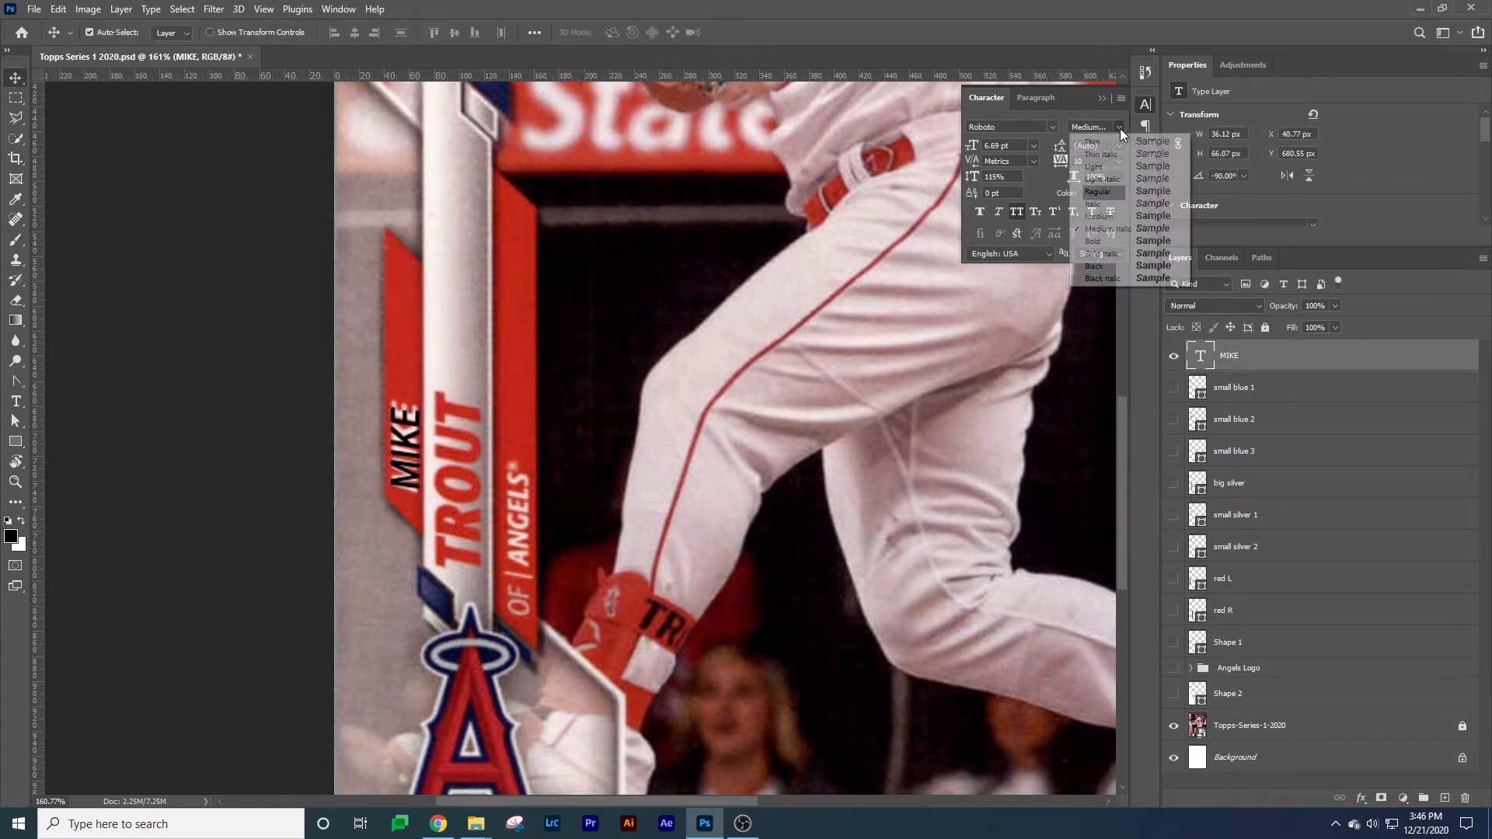
{"action": "left_click", "coordinate": [1099, 255]}
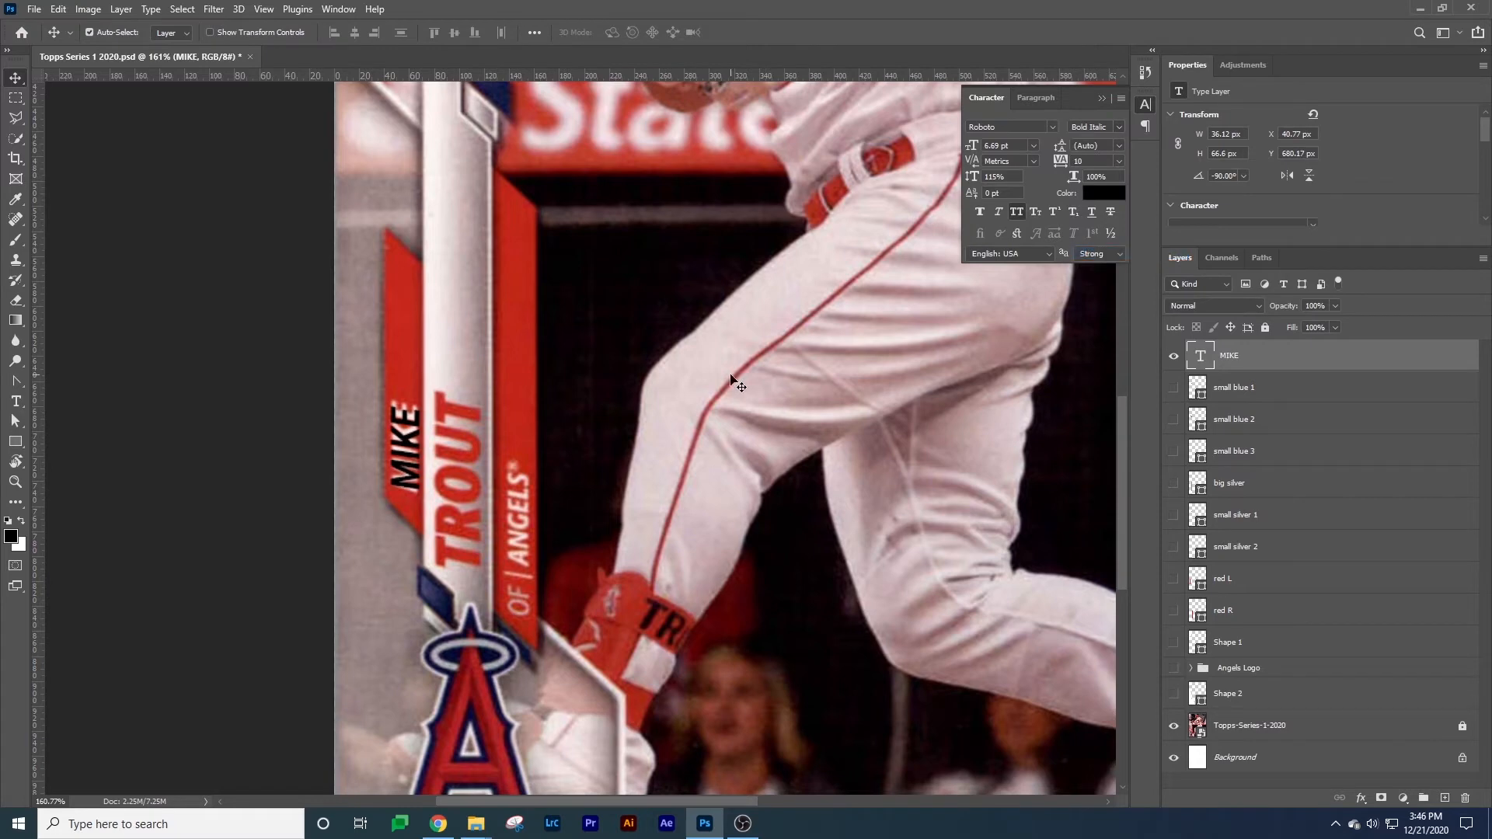
{"action": "left_click", "coordinate": [1124, 163]}
{"action": "left_click", "coordinate": [1106, 309]}
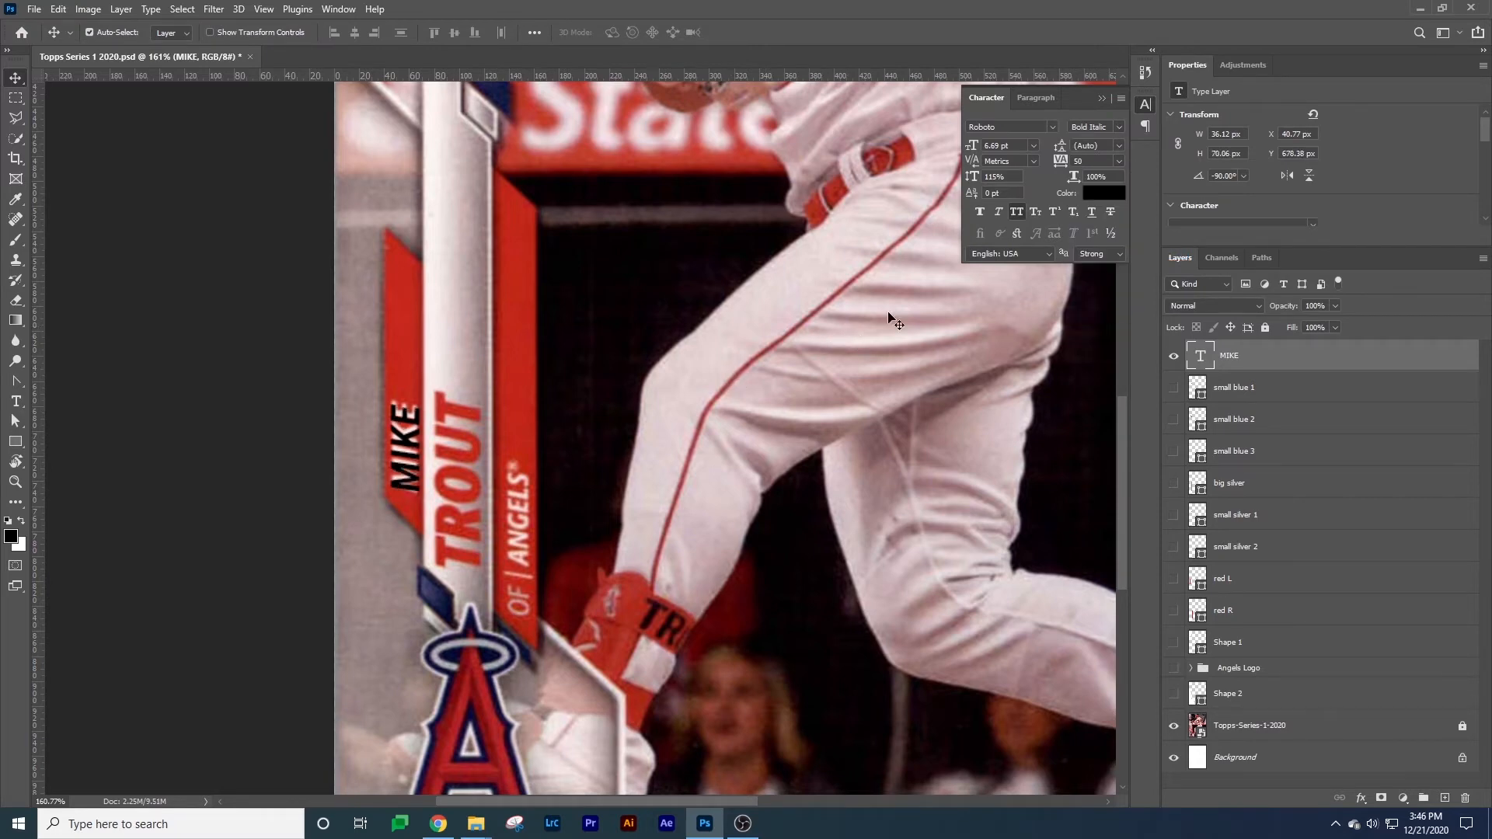
{"action": "left_click", "coordinate": [1119, 161]}
{"action": "left_click", "coordinate": [1090, 302]}
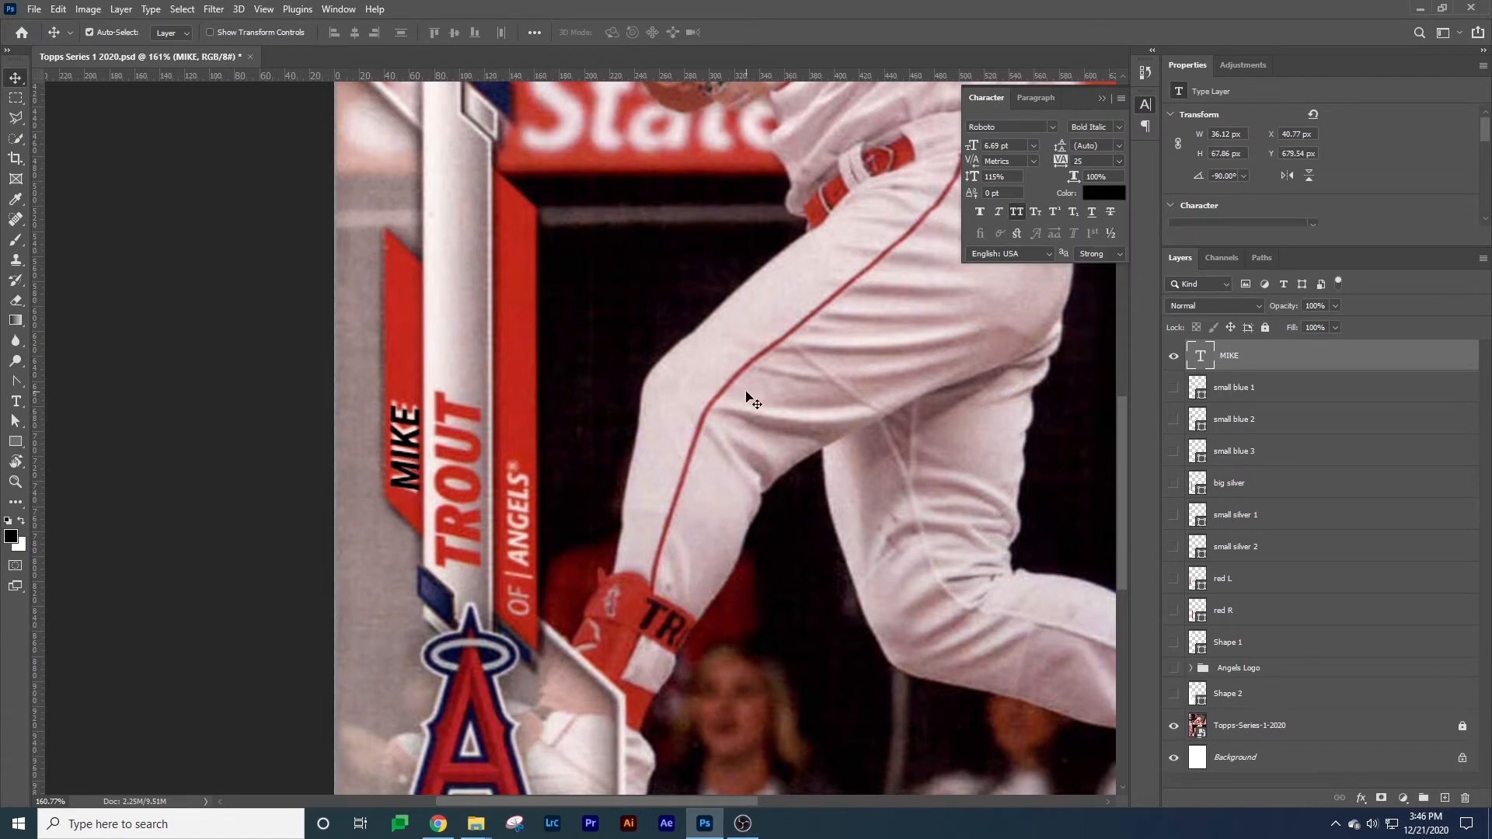
{"action": "key", "text": "Up"}
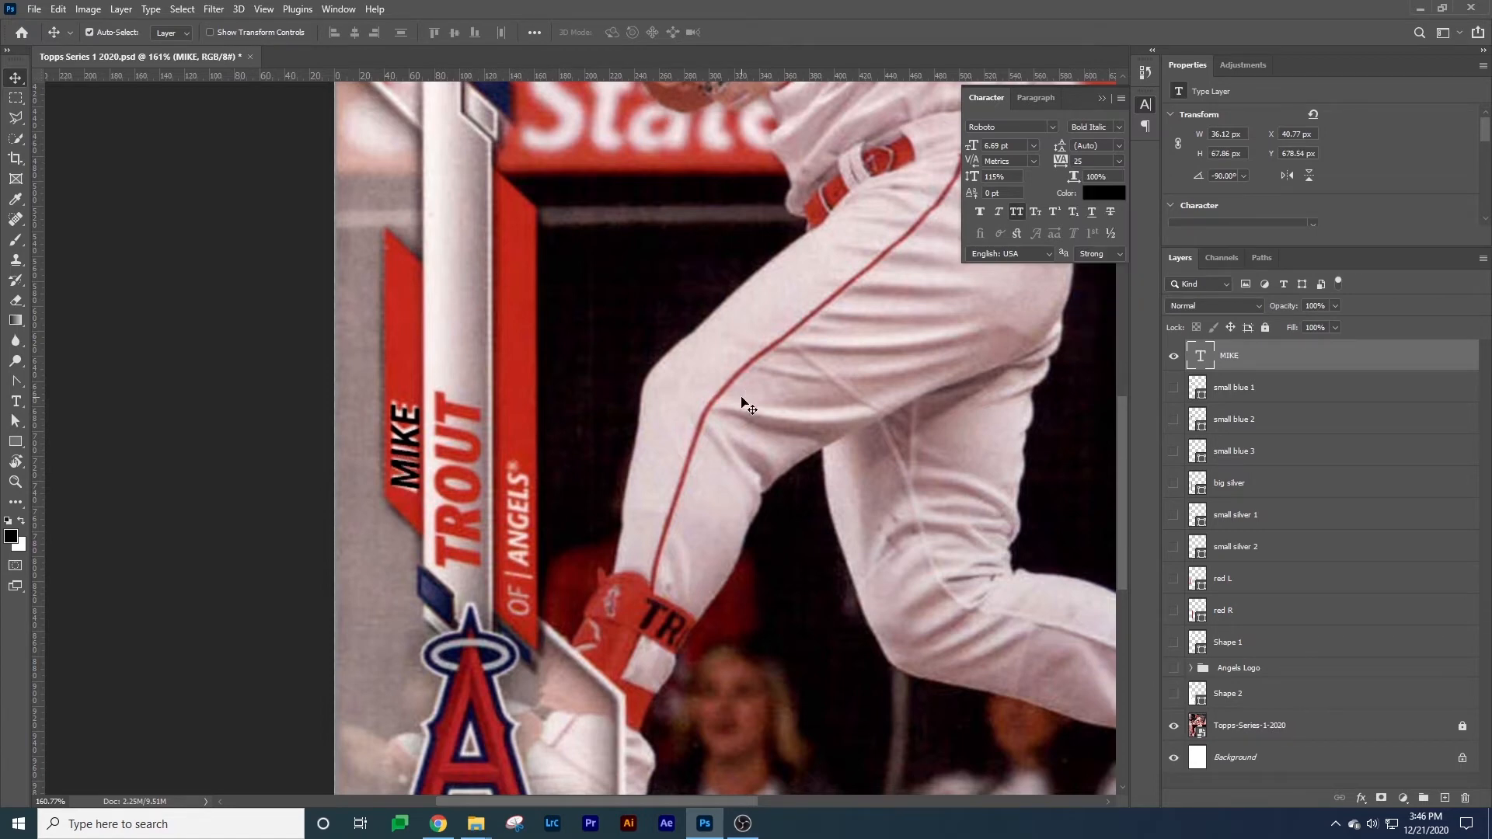
Duplicate the MIKE text layer and move the copy 41 px right onto the printed surname.
{"action": "key", "text": "ctrl+j"}
{"action": "key", "text": "shift+Right"}
{"action": "key", "text": "shift+Right"}
{"action": "key", "text": "shift+Right"}
{"action": "key", "text": "shift+Right"}
{"action": "key", "text": "Right"}
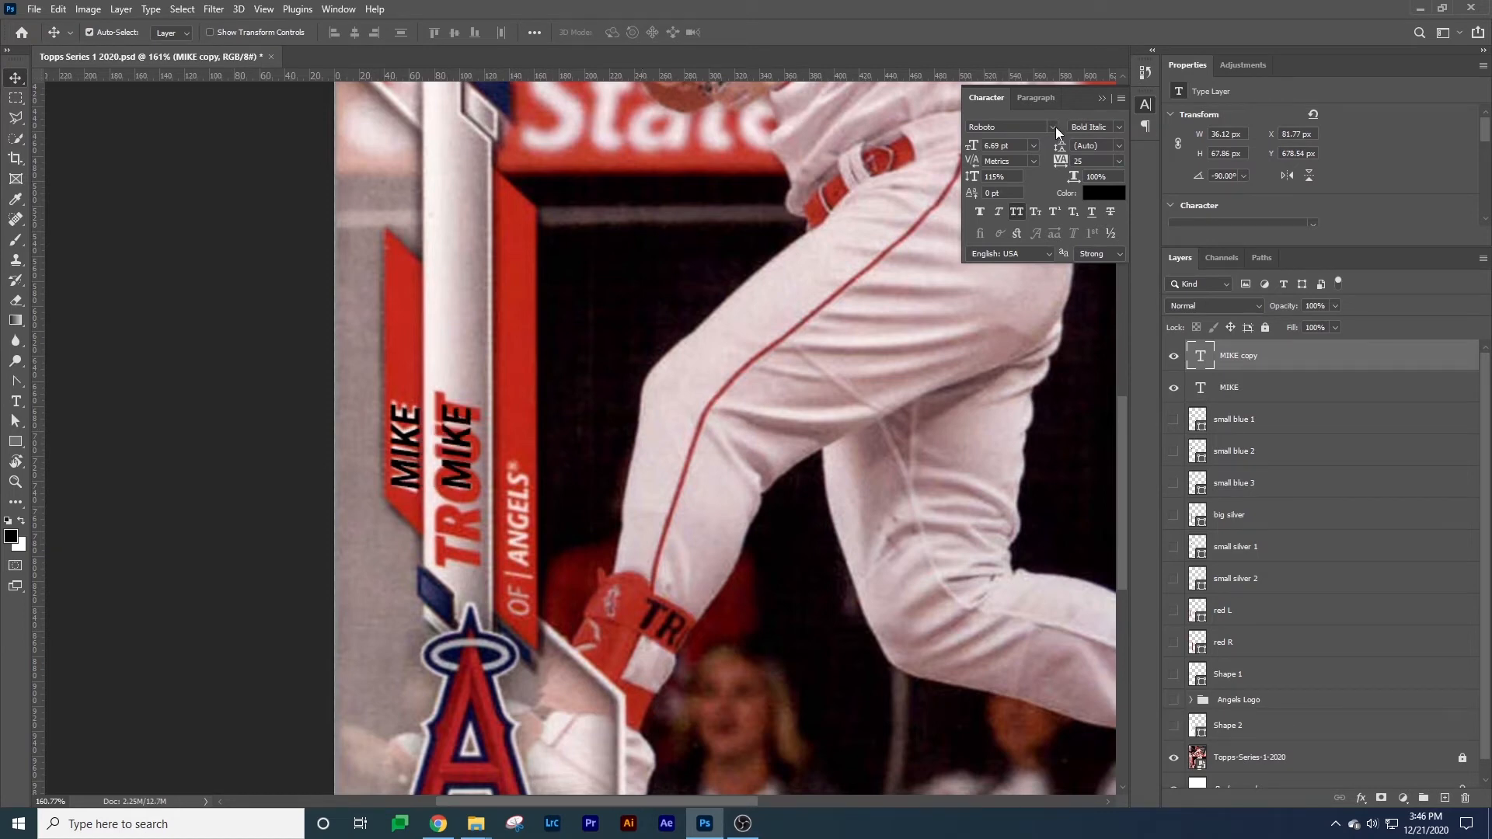
Replace the duplicated text with "TROUT".
{"action": "key", "text": "t"}
{"action": "double_click", "coordinate": [459, 443]}
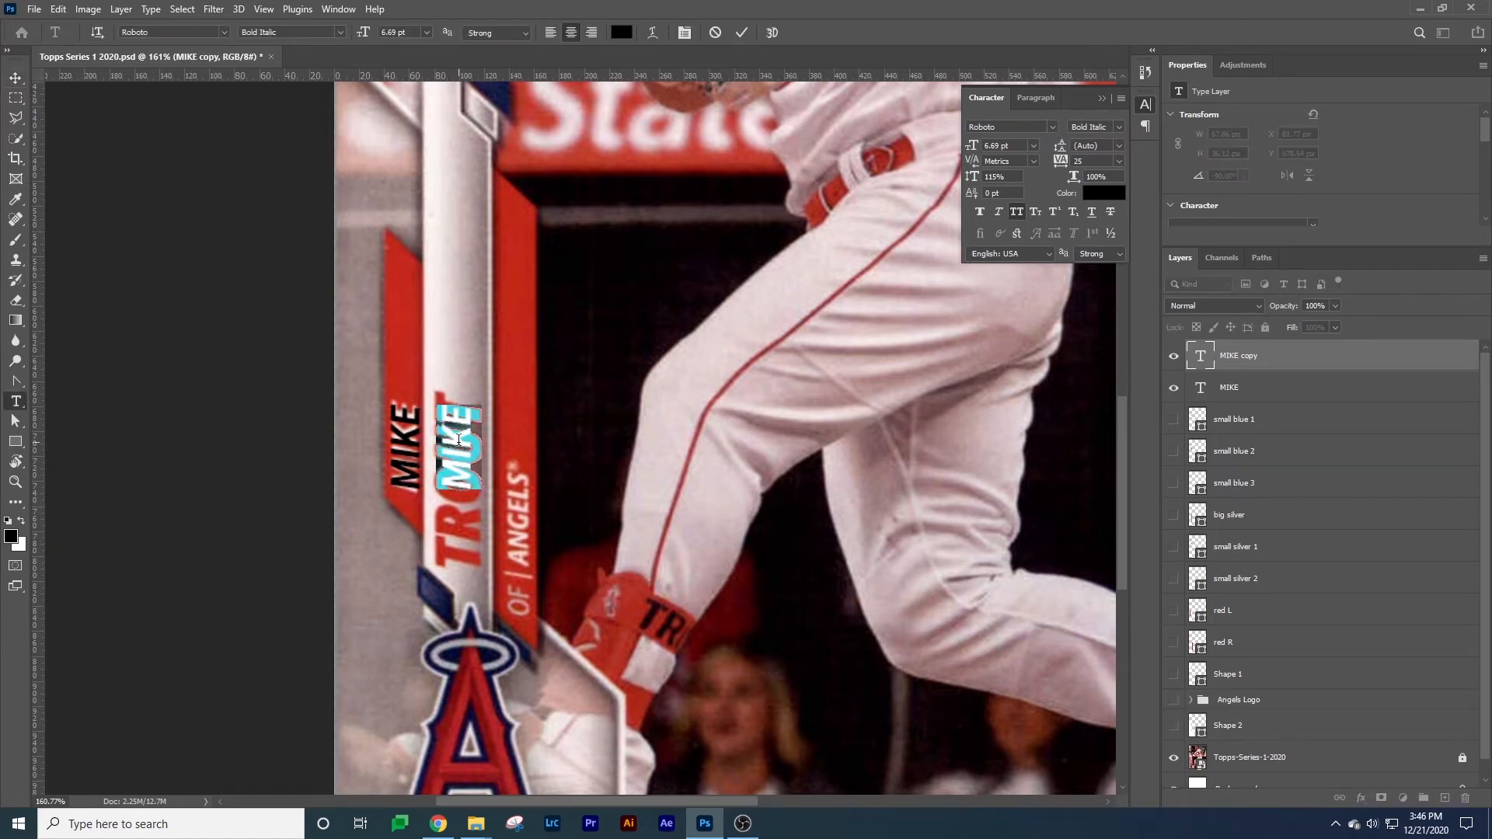
{"action": "type", "text": "TROUT"}
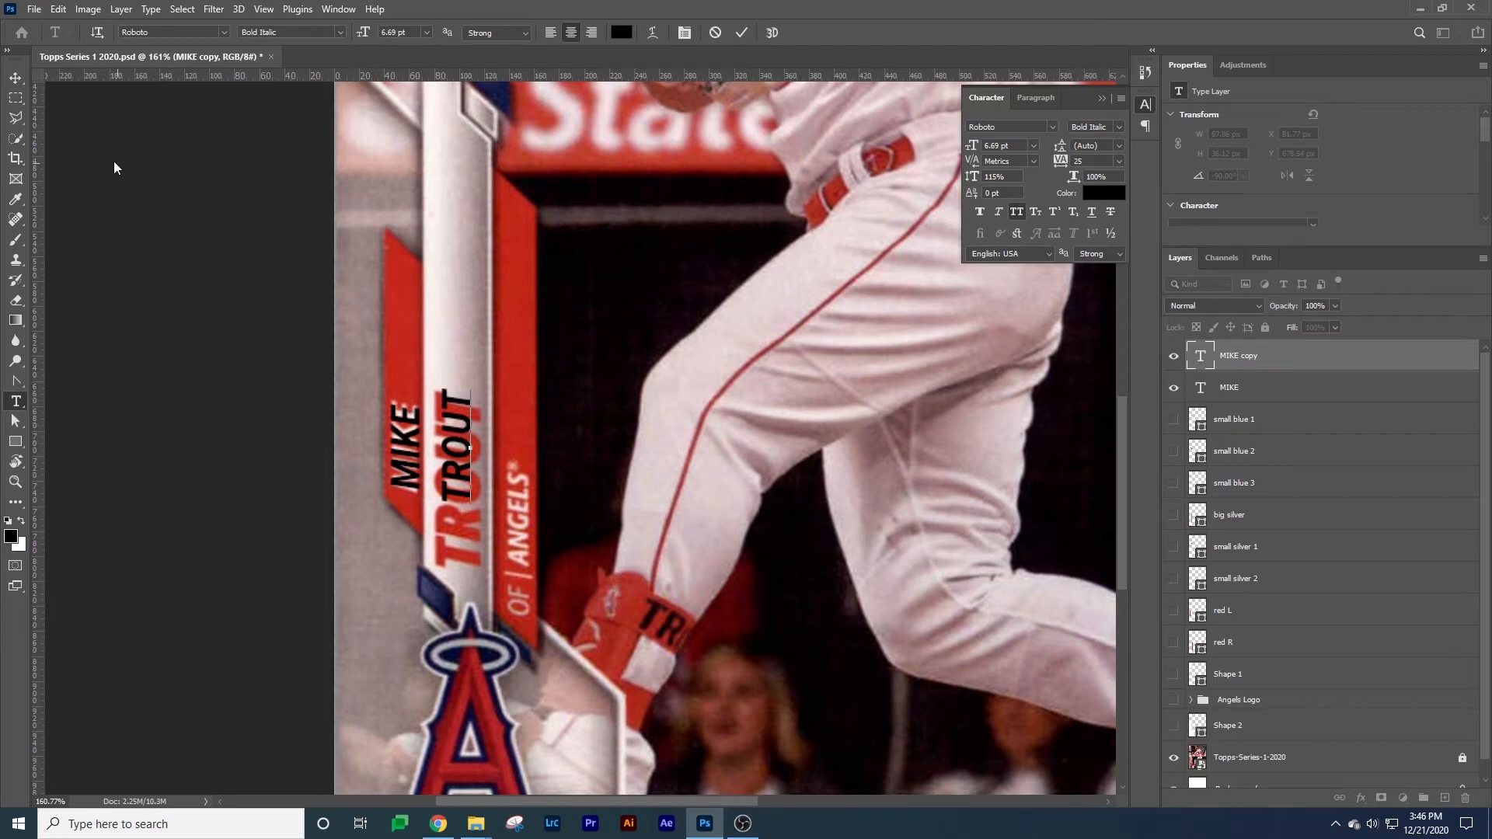
{"action": "left_click", "coordinate": [16, 77]}
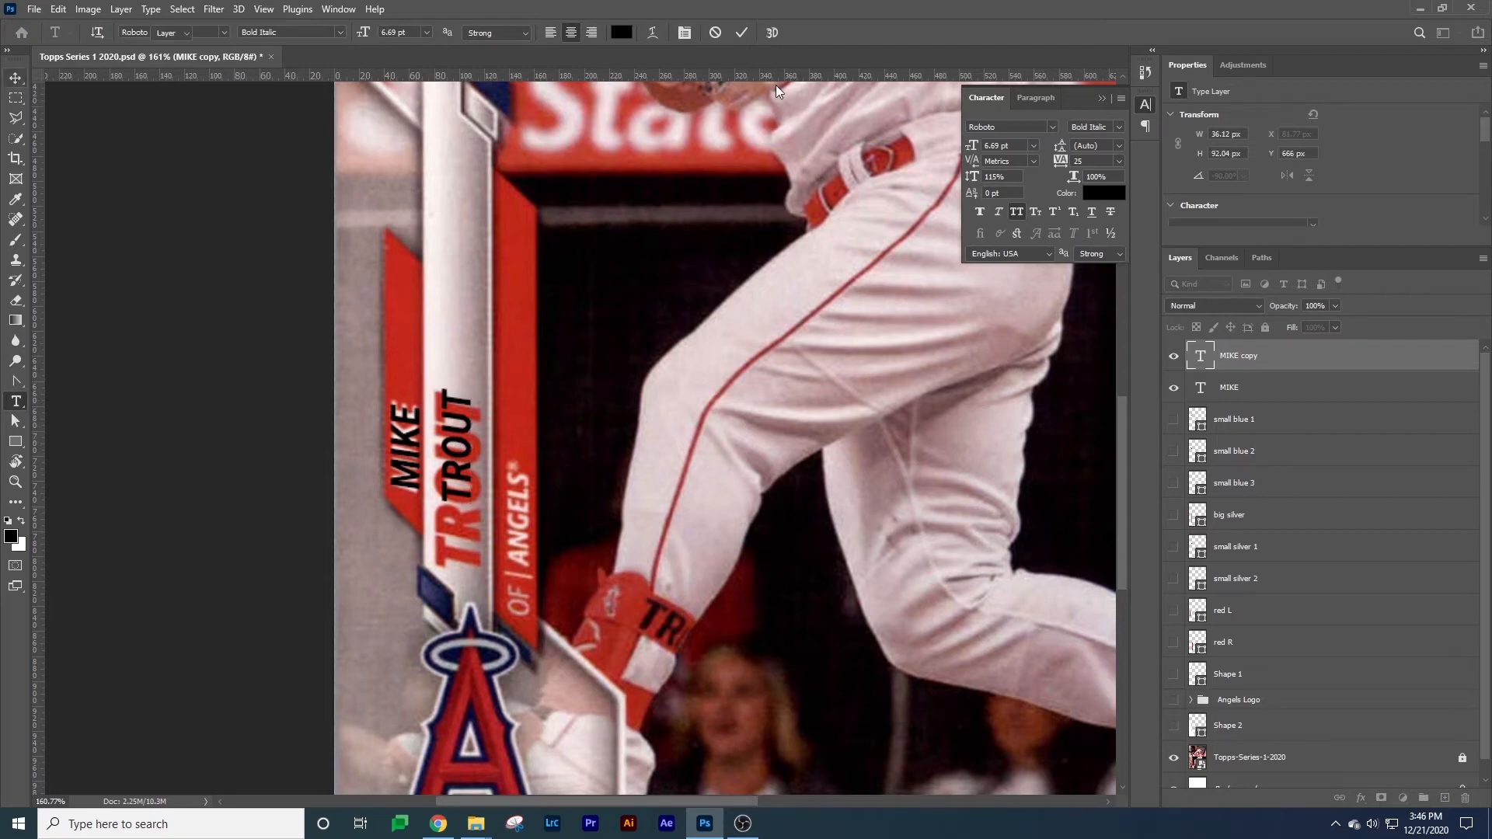
Set the TROUT text to 10 pt Black Italic and align it over the printed surname.
{"action": "left_click", "coordinate": [1034, 145]}
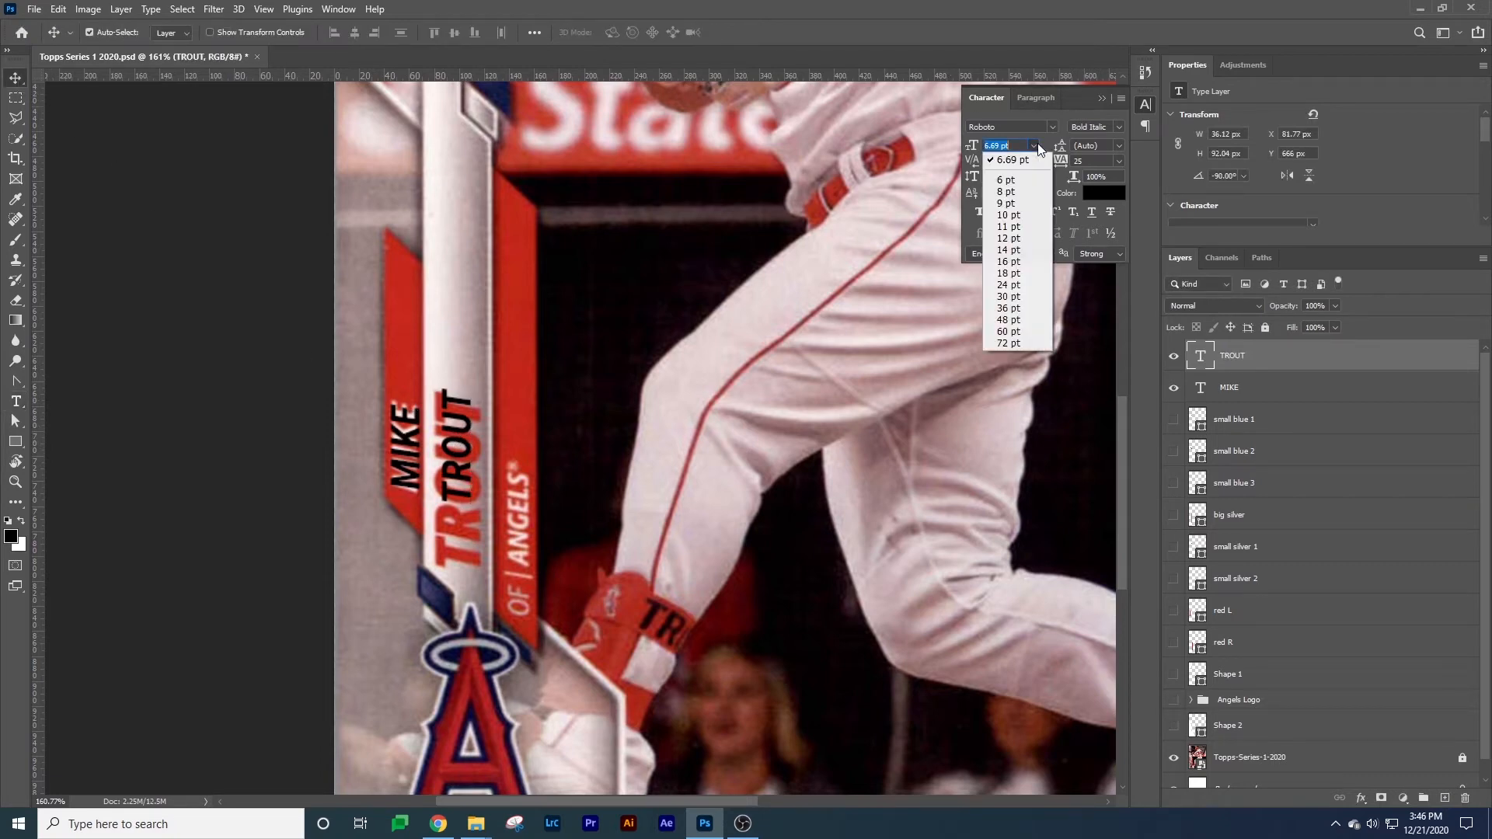
{"action": "left_click", "coordinate": [1023, 216]}
{"action": "left_click_drag", "start_coordinate": [466, 418], "coordinate": [475, 452]}
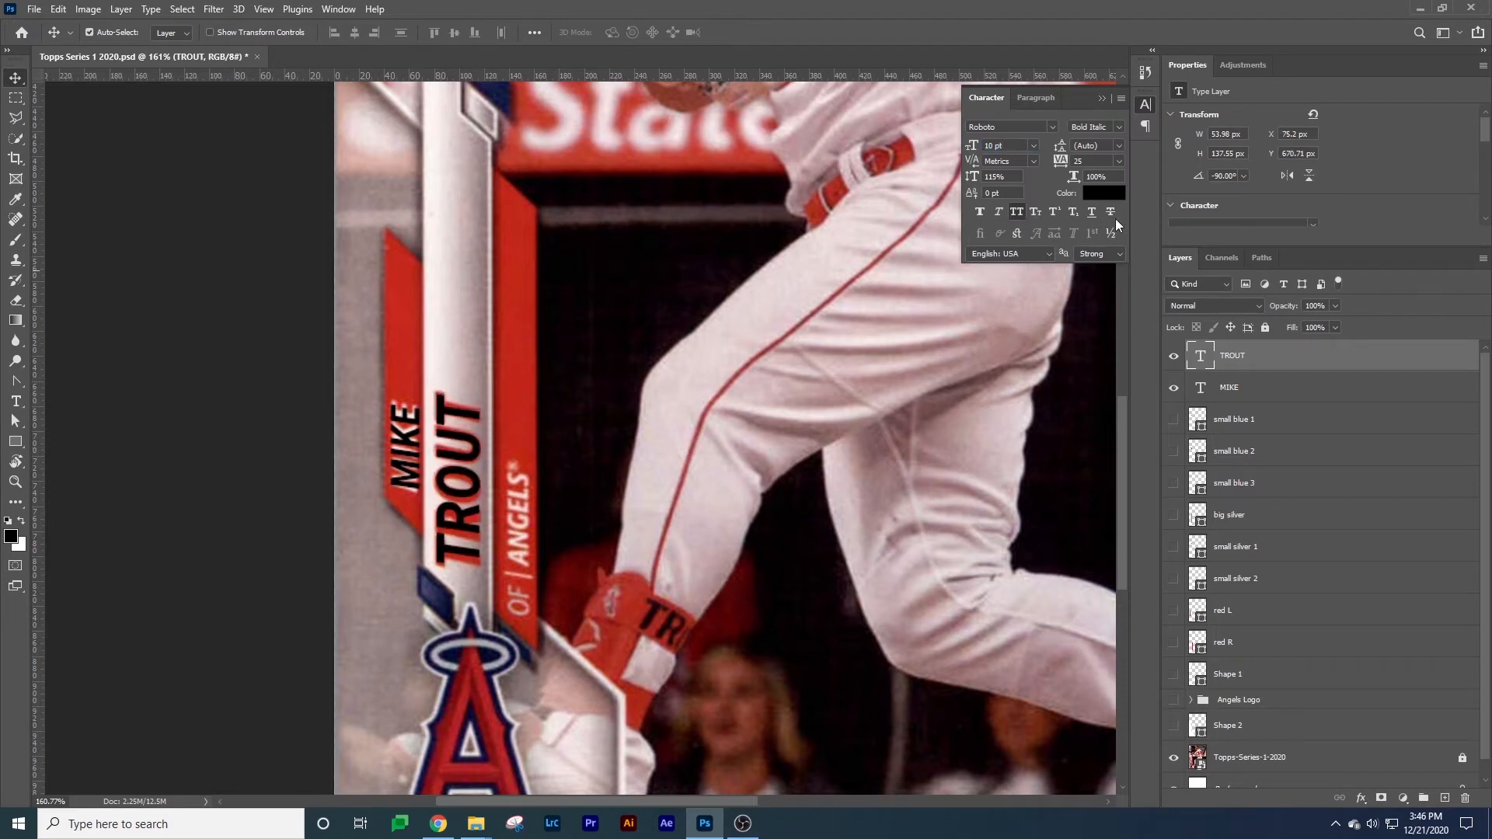
{"action": "left_click", "coordinate": [1095, 128]}
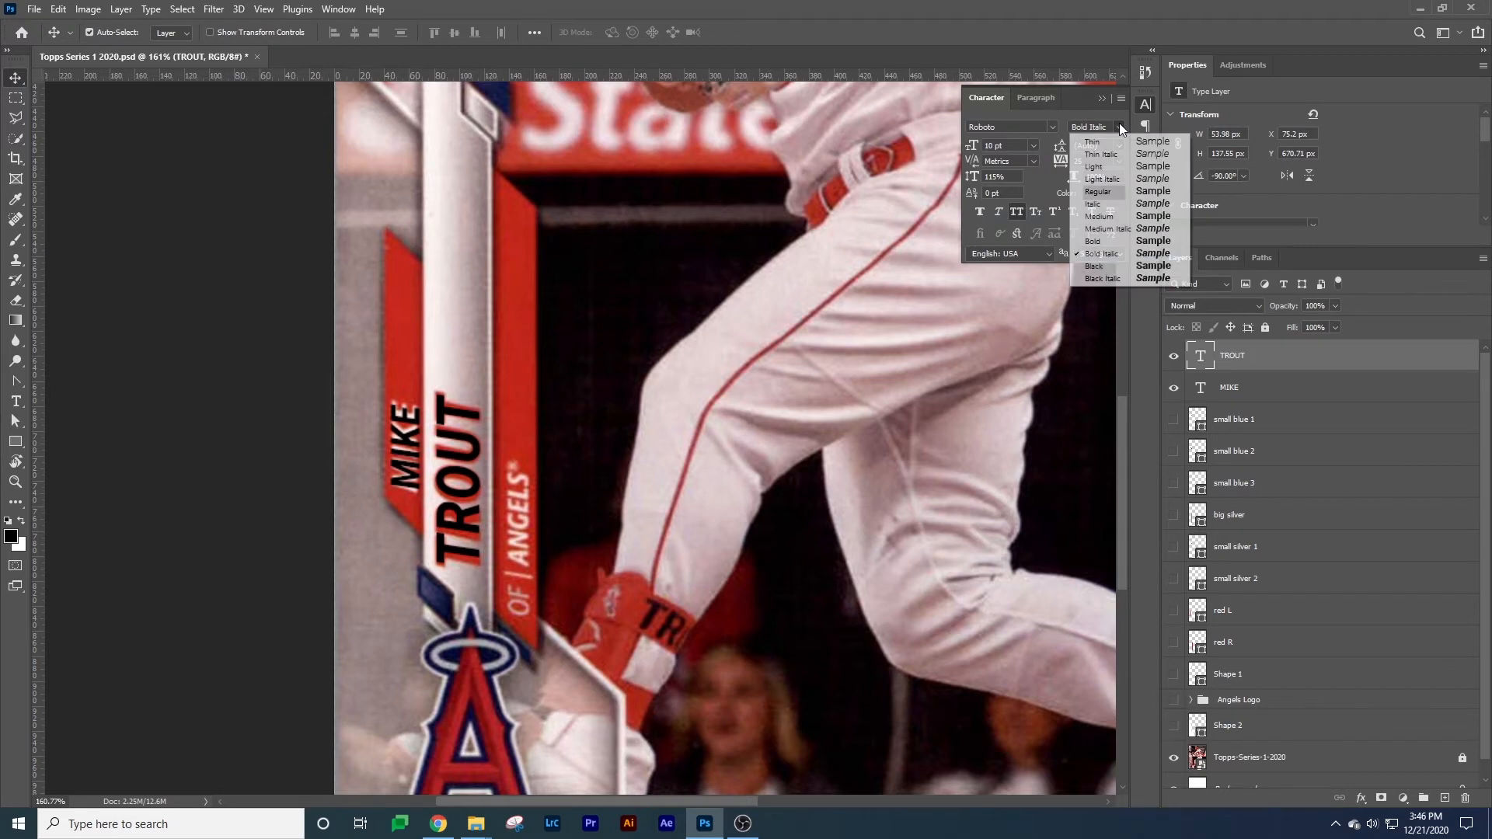
{"action": "left_click", "coordinate": [1081, 264]}
{"action": "scroll", "coordinate": [572, 509], "scroll_direction": "up", "scroll_amount": 5}
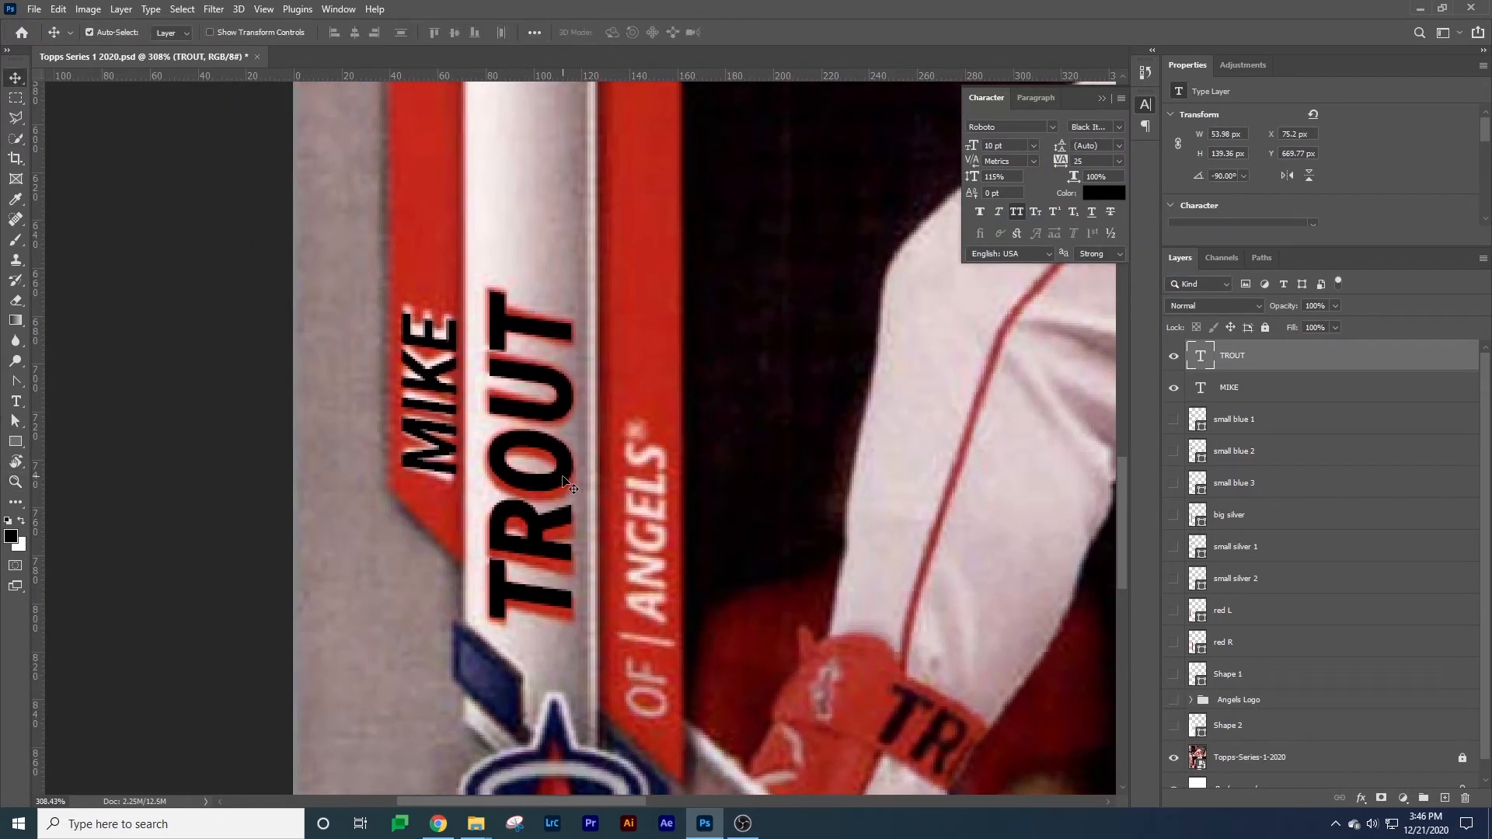
Set the TROUT text's tracking to 10 and nudge it down and 1 px right over the printed surname.
{"action": "left_click", "coordinate": [1120, 161]}
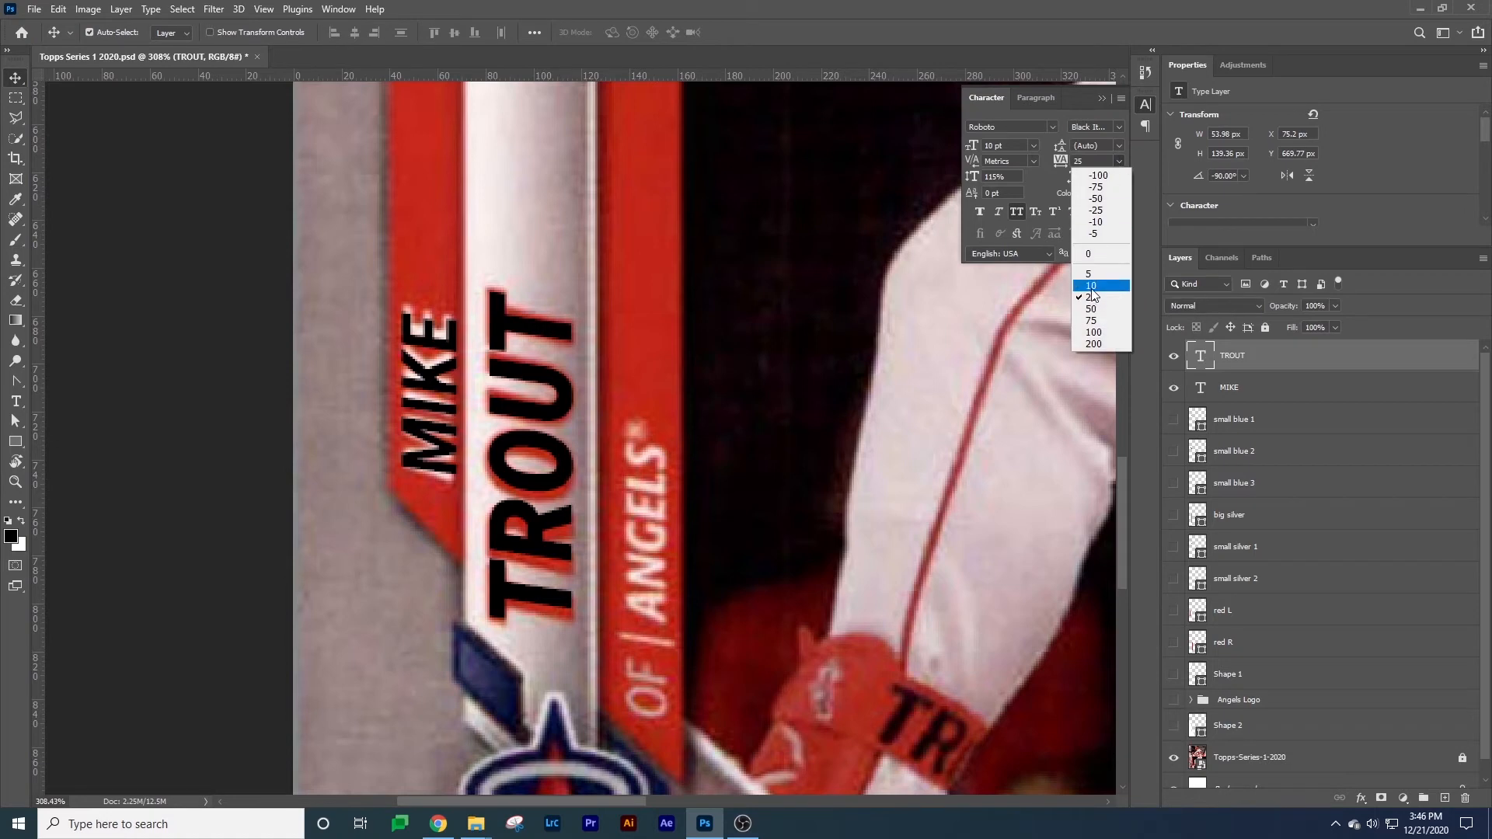
{"action": "left_click", "coordinate": [1091, 286]}
{"action": "key", "text": "Down"}
{"action": "key", "text": "Down"}
{"action": "key", "text": "Down"}
{"action": "key", "text": "Down"}
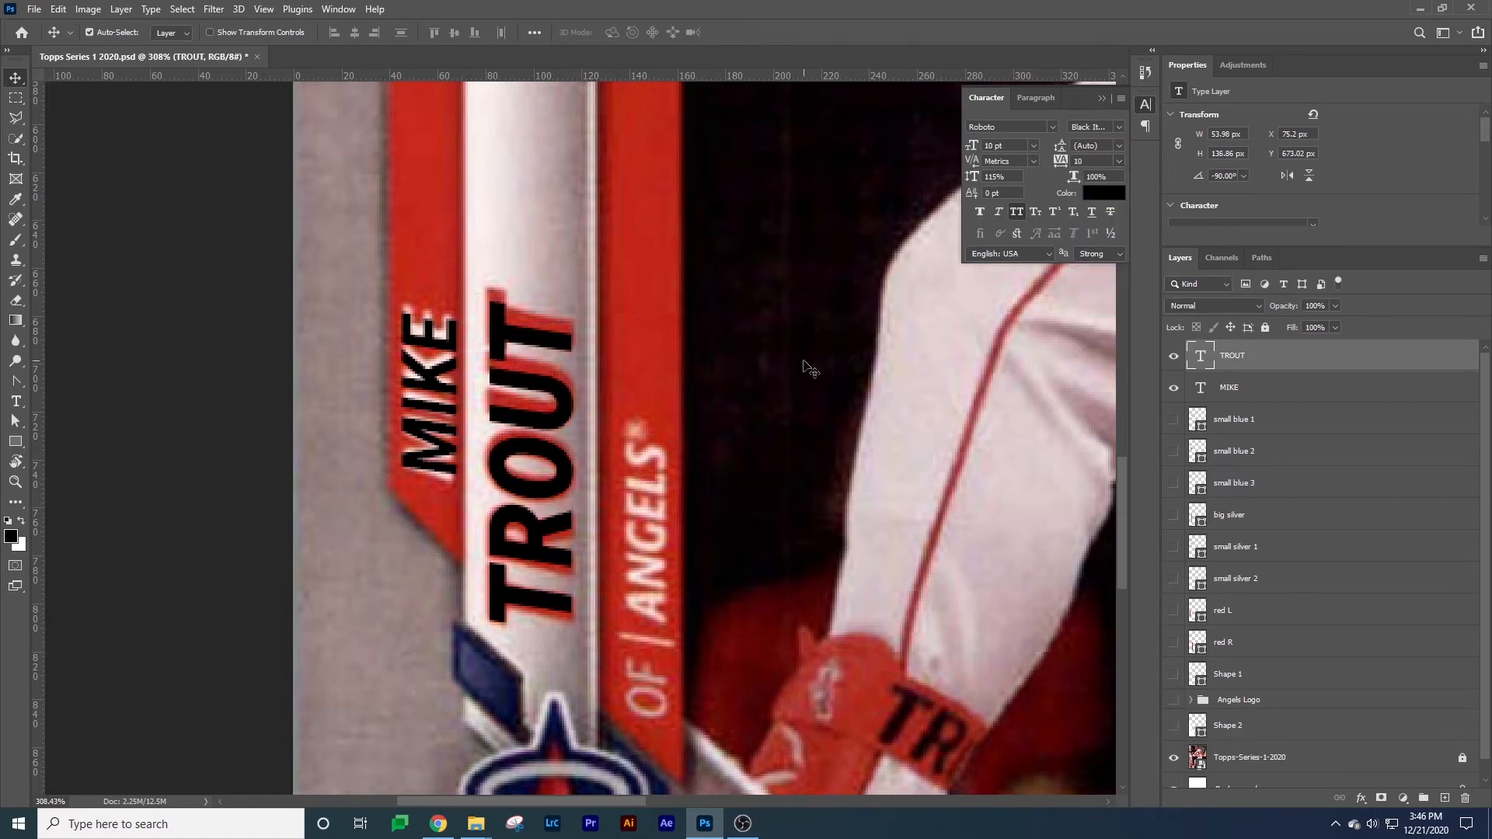
{"action": "key", "text": "Right"}
{"action": "key", "text": "Down"}
{"action": "key", "text": "Down"}
{"action": "key", "text": "Up"}
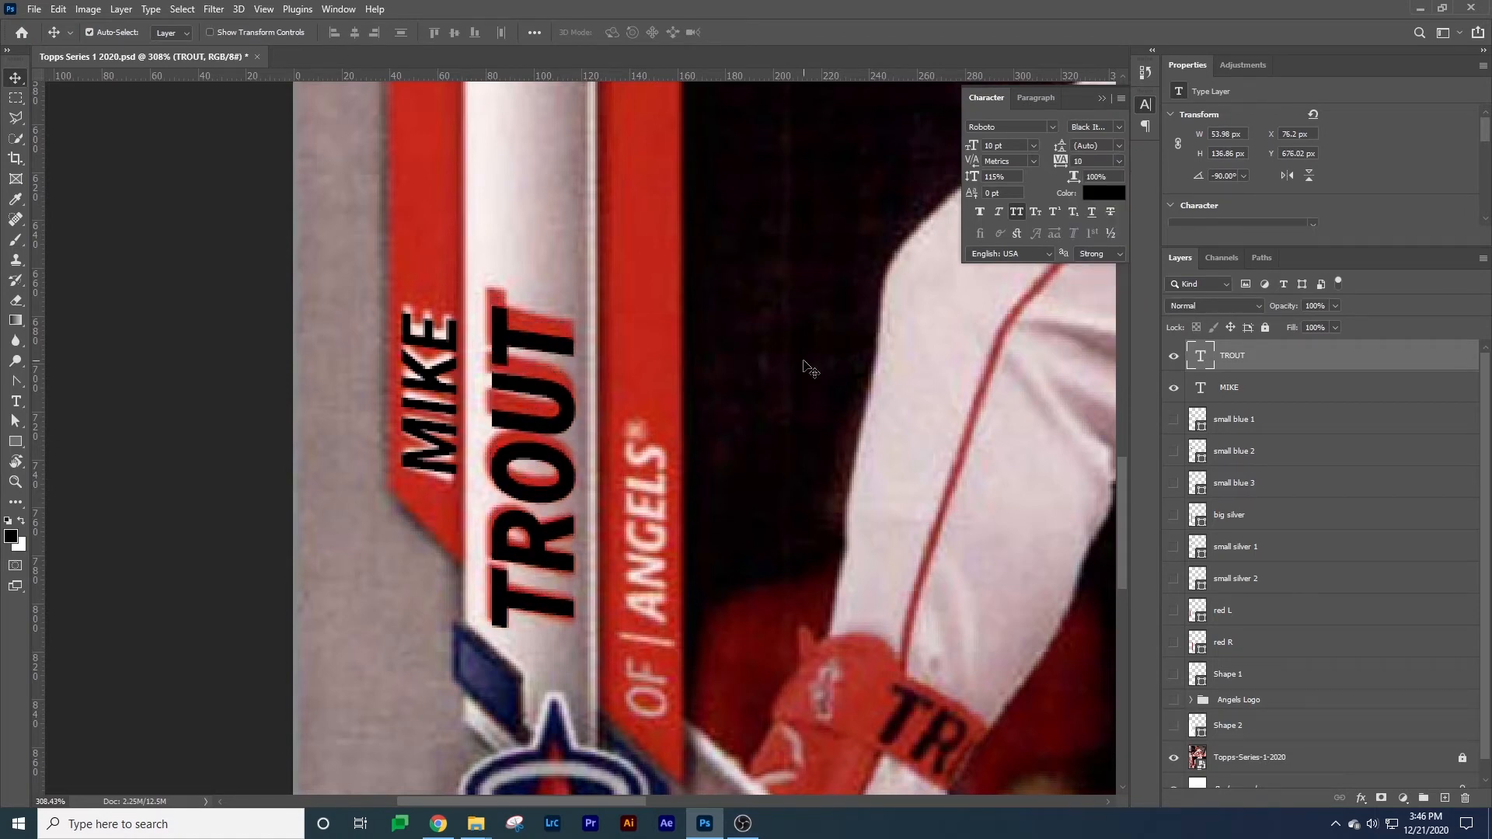
Scale the TROUT text up to 10.56 pt so it covers the printed surname.
{"action": "key", "text": "ctrl+t"}
{"action": "left_click_drag", "start_coordinate": [476, 306], "coordinate": [468, 287]}
{"action": "key", "text": "Return"}
Duplicate the MIKE text onto the long red bar and replace the copy's text with "OF | ANGELS".
{"action": "scroll", "coordinate": [602, 385], "scroll_direction": "down", "scroll_amount": 1}
{"action": "left_click_drag", "start_coordinate": [474, 418], "coordinate": [643, 356]}
{"action": "double_click", "coordinate": [644, 356]}
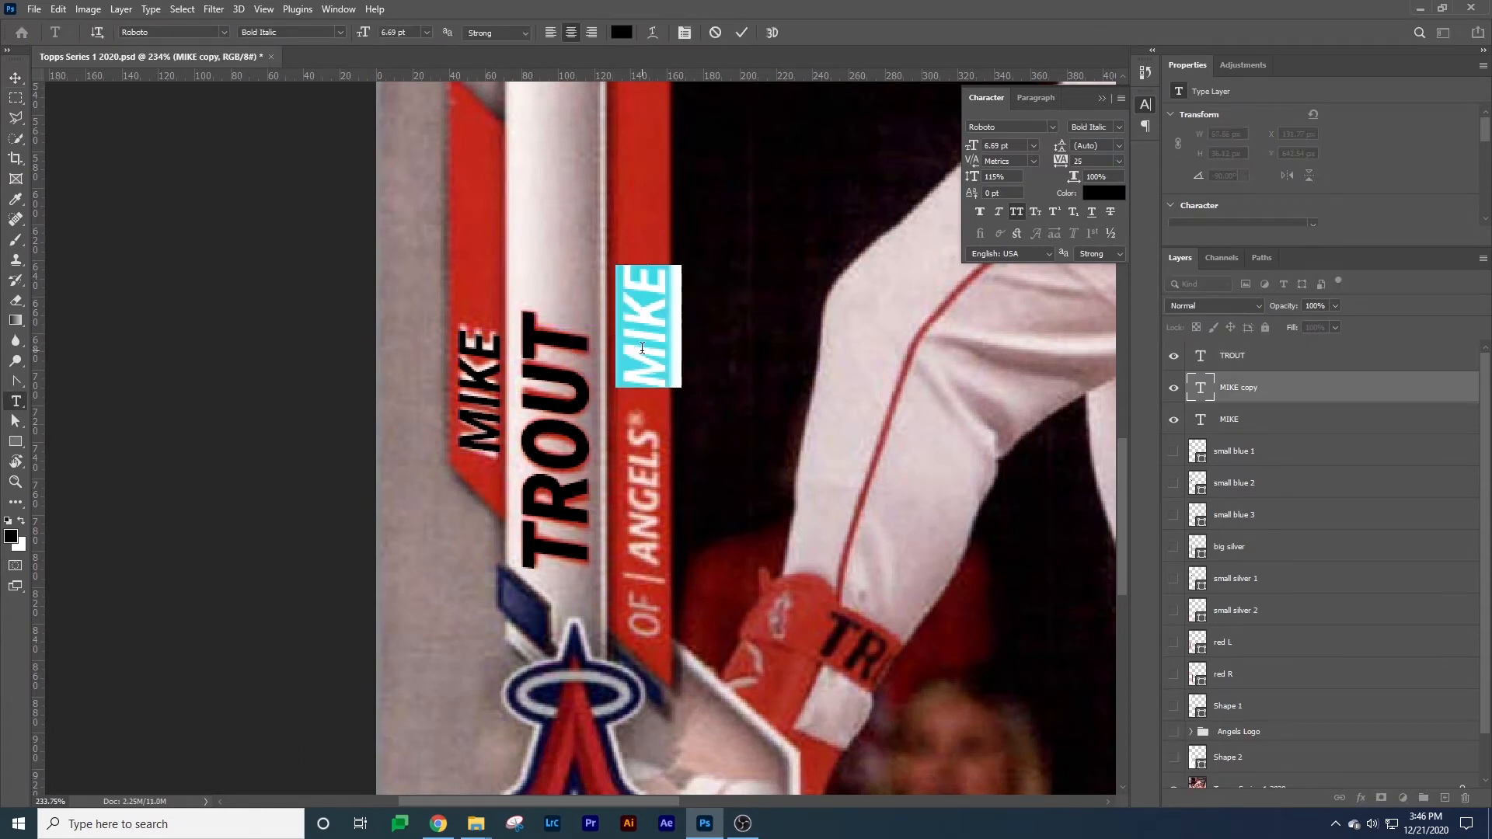
{"action": "type", "text": "OF"}
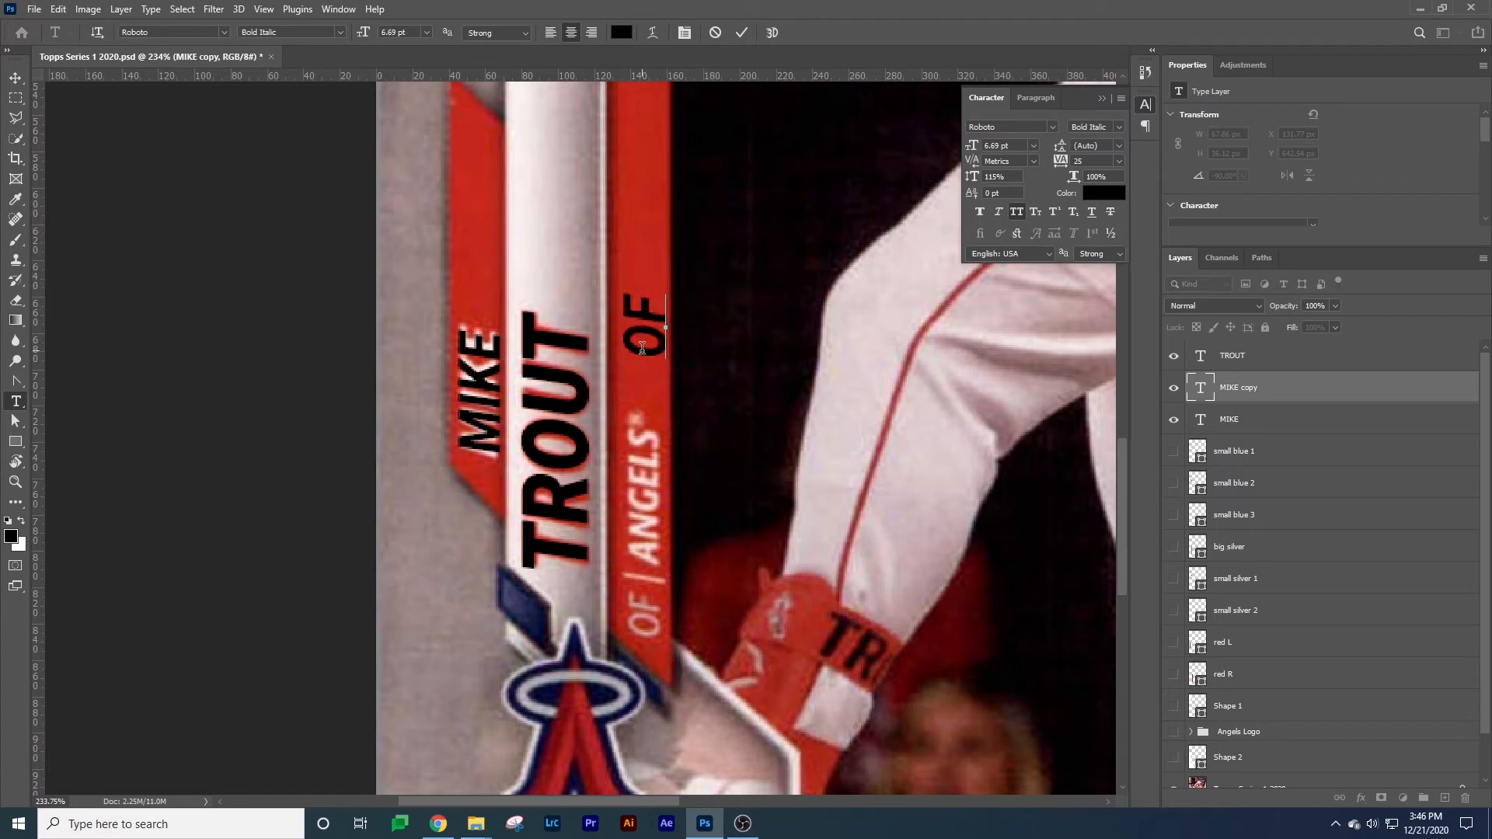
{"action": "type", "text": " / ANGELS"}
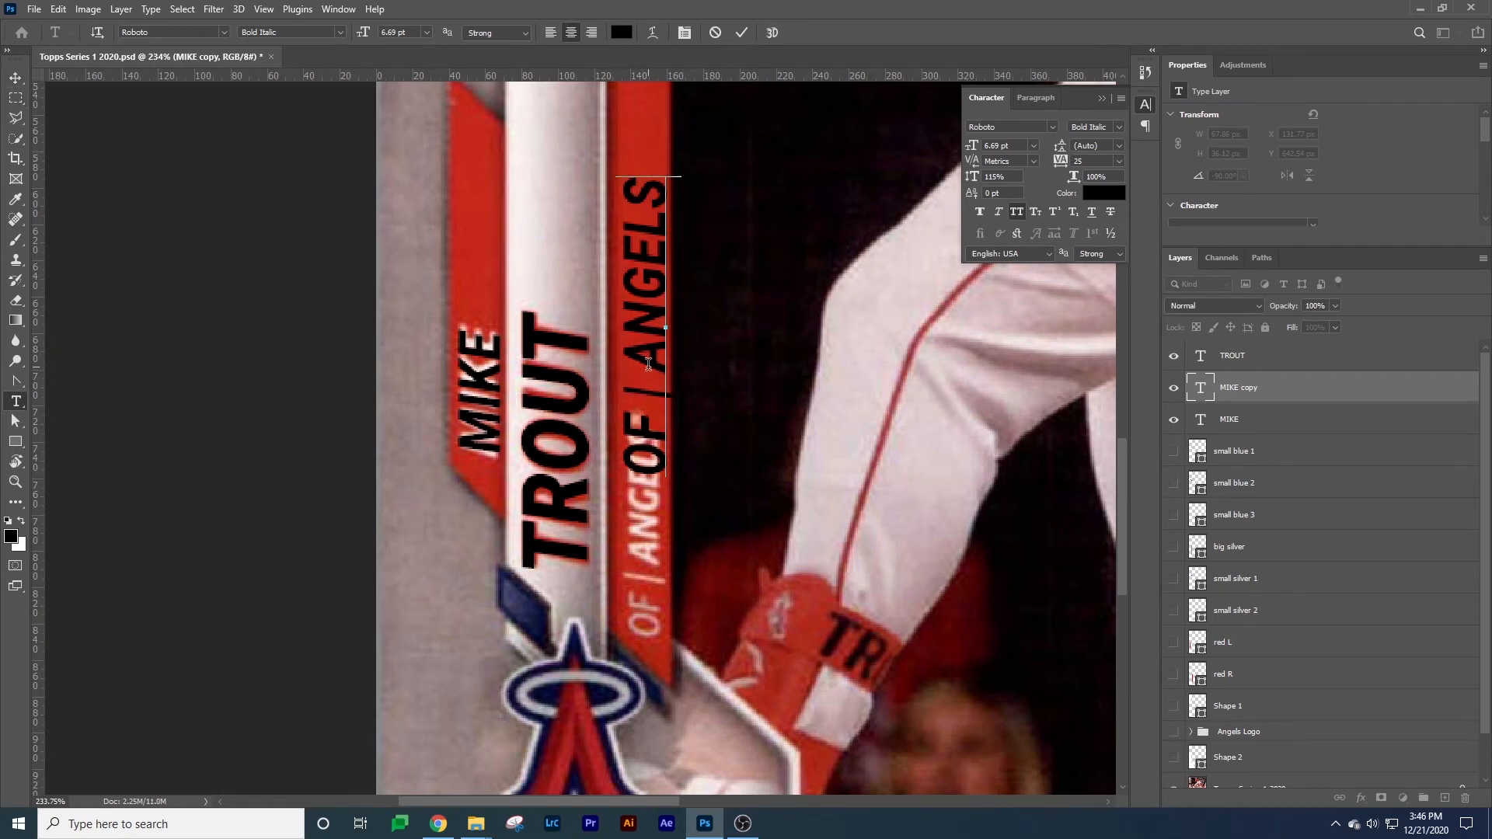
Set only the word ANGELS in the team line to Black Italic.
{"action": "left_click_drag", "start_coordinate": [653, 371], "coordinate": [673, 137]}
{"action": "left_click", "coordinate": [1120, 126]}
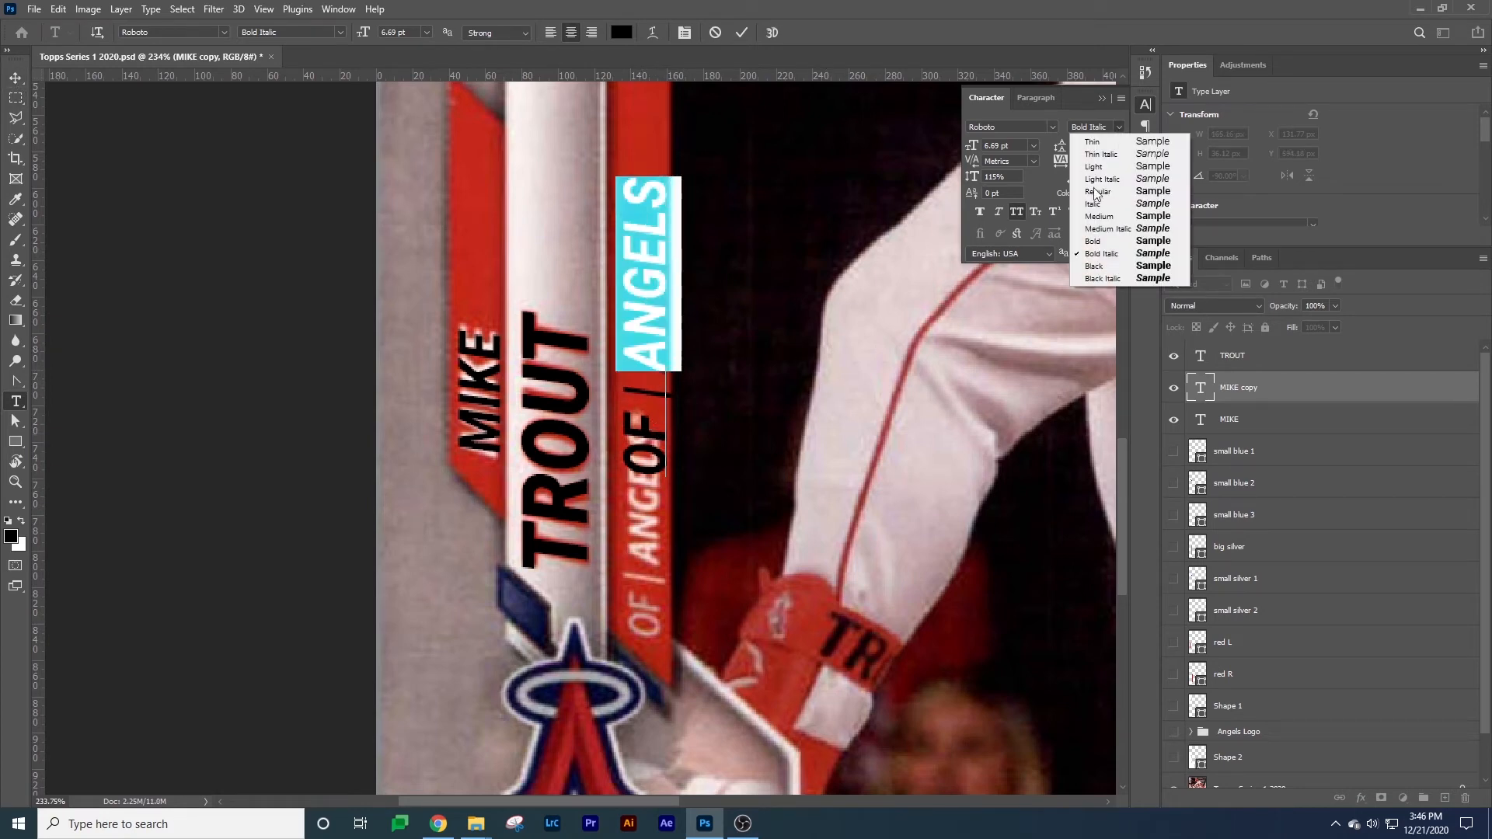
{"action": "left_click", "coordinate": [1095, 279]}
{"action": "left_click", "coordinate": [15, 77]}
Scale the OF | ANGELS text to 70.57% and align it over the printed team line.
{"action": "left_click_drag", "start_coordinate": [654, 299], "coordinate": [655, 465]}
{"action": "key", "text": "ctrl+t"}
{"action": "left_click_drag", "start_coordinate": [614, 340], "coordinate": [634, 428]}
{"action": "left_click_drag", "start_coordinate": [645, 503], "coordinate": [632, 499]}
{"action": "left_click_drag", "start_coordinate": [627, 422], "coordinate": [625, 425]}
{"action": "key", "text": "Up"}
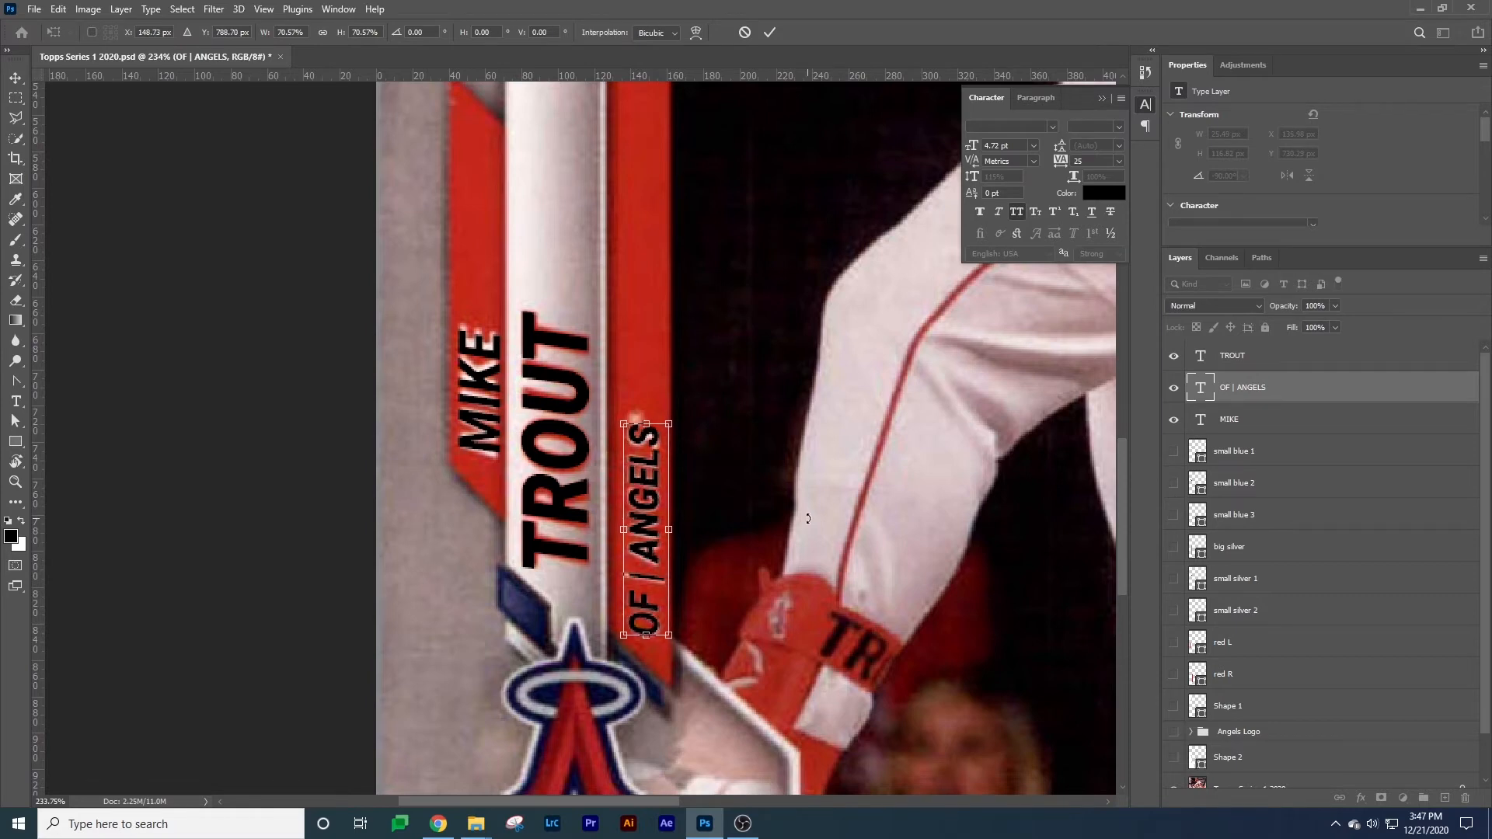
{"action": "key", "text": "Return"}
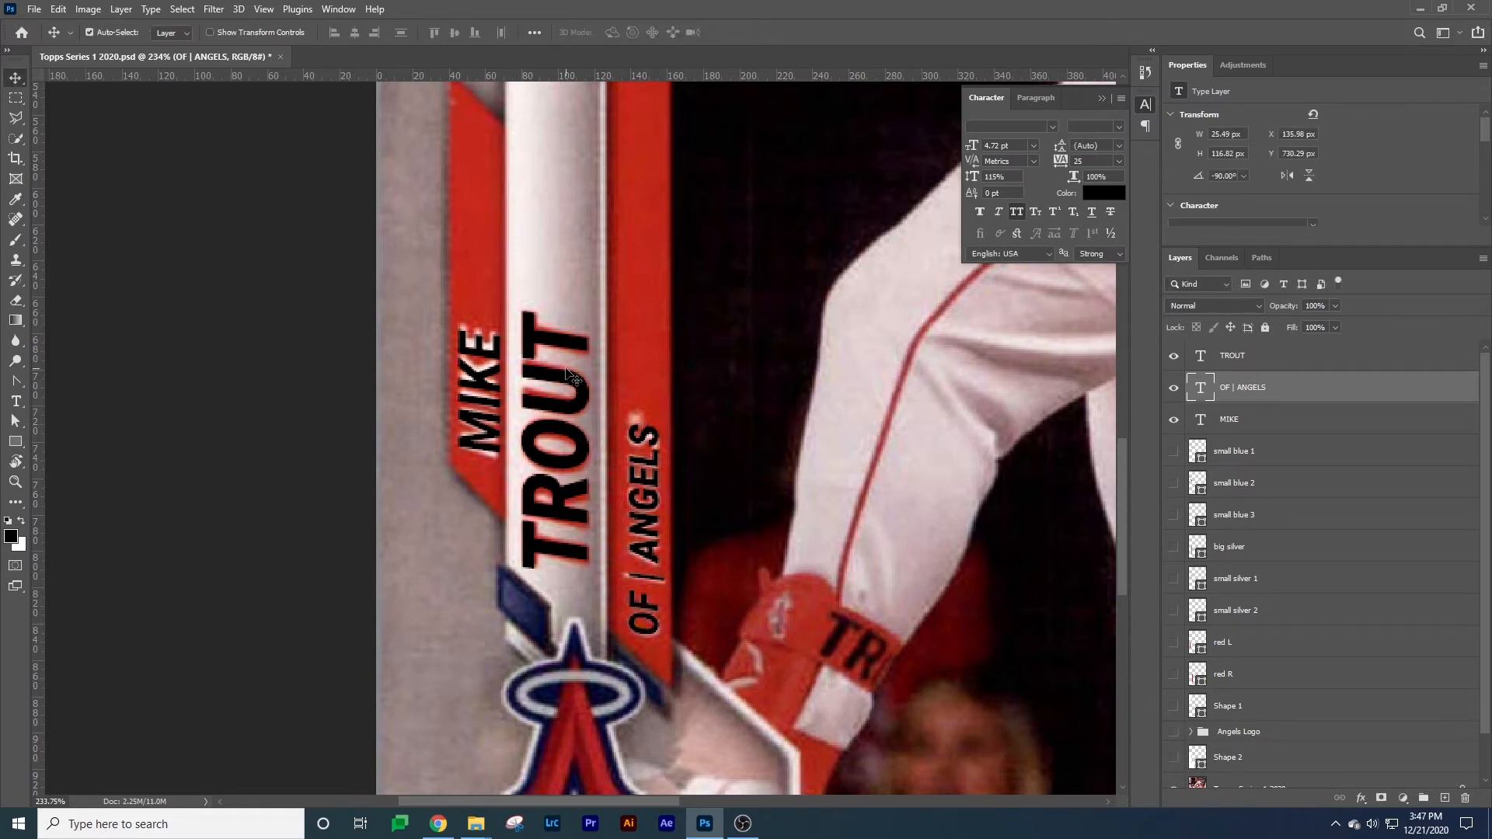
Set the colour of the MIKE, TROUT and OF | ANGELS text layers to white, ffffff.
{"action": "left_click", "coordinate": [556, 383], "text": "shift"}
{"action": "left_click", "coordinate": [482, 381], "text": "shift"}
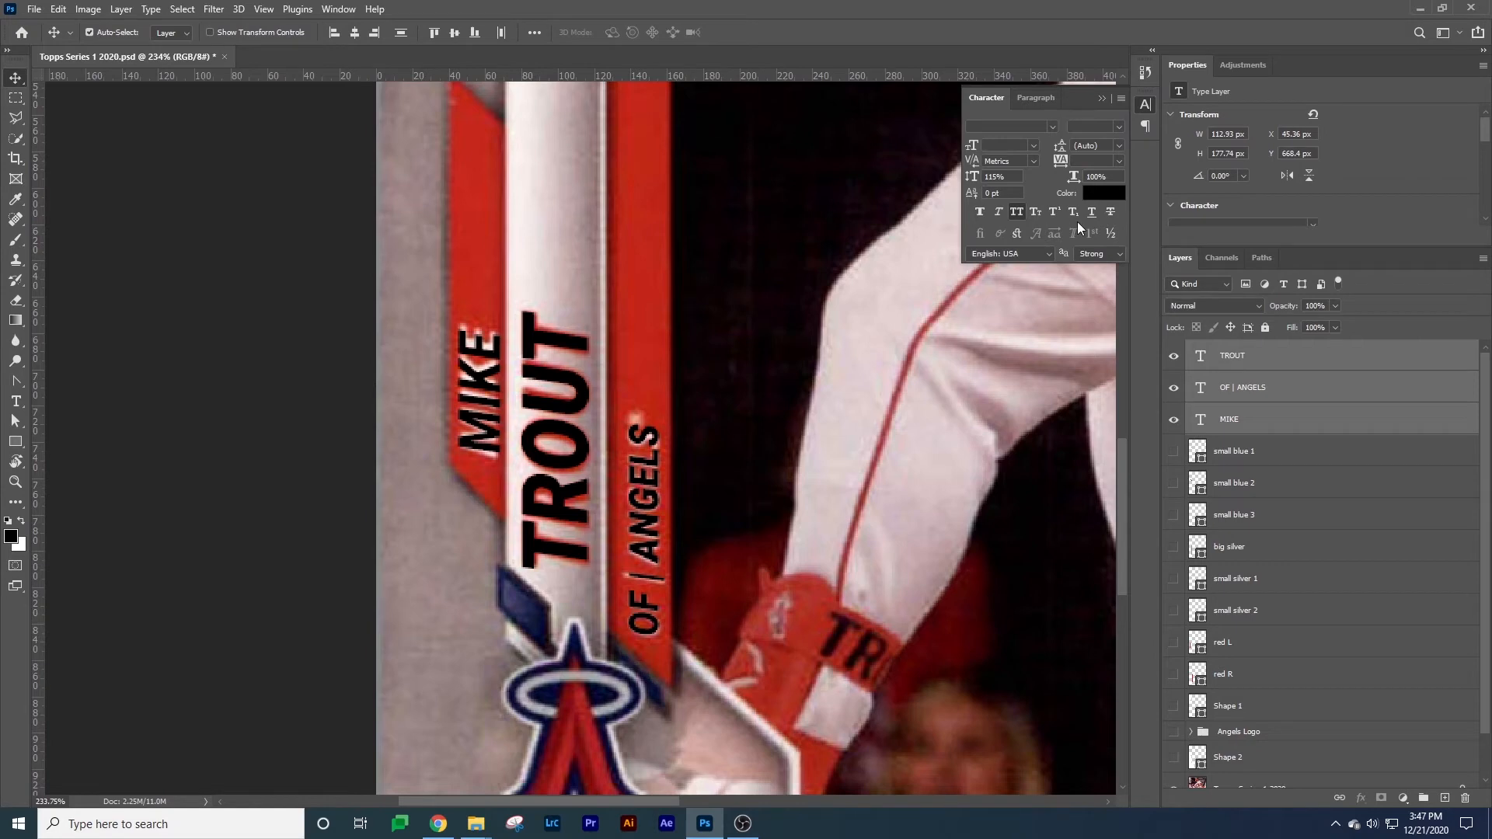
{"action": "left_click", "coordinate": [1099, 195]}
{"action": "type", "text": "ffffff"}
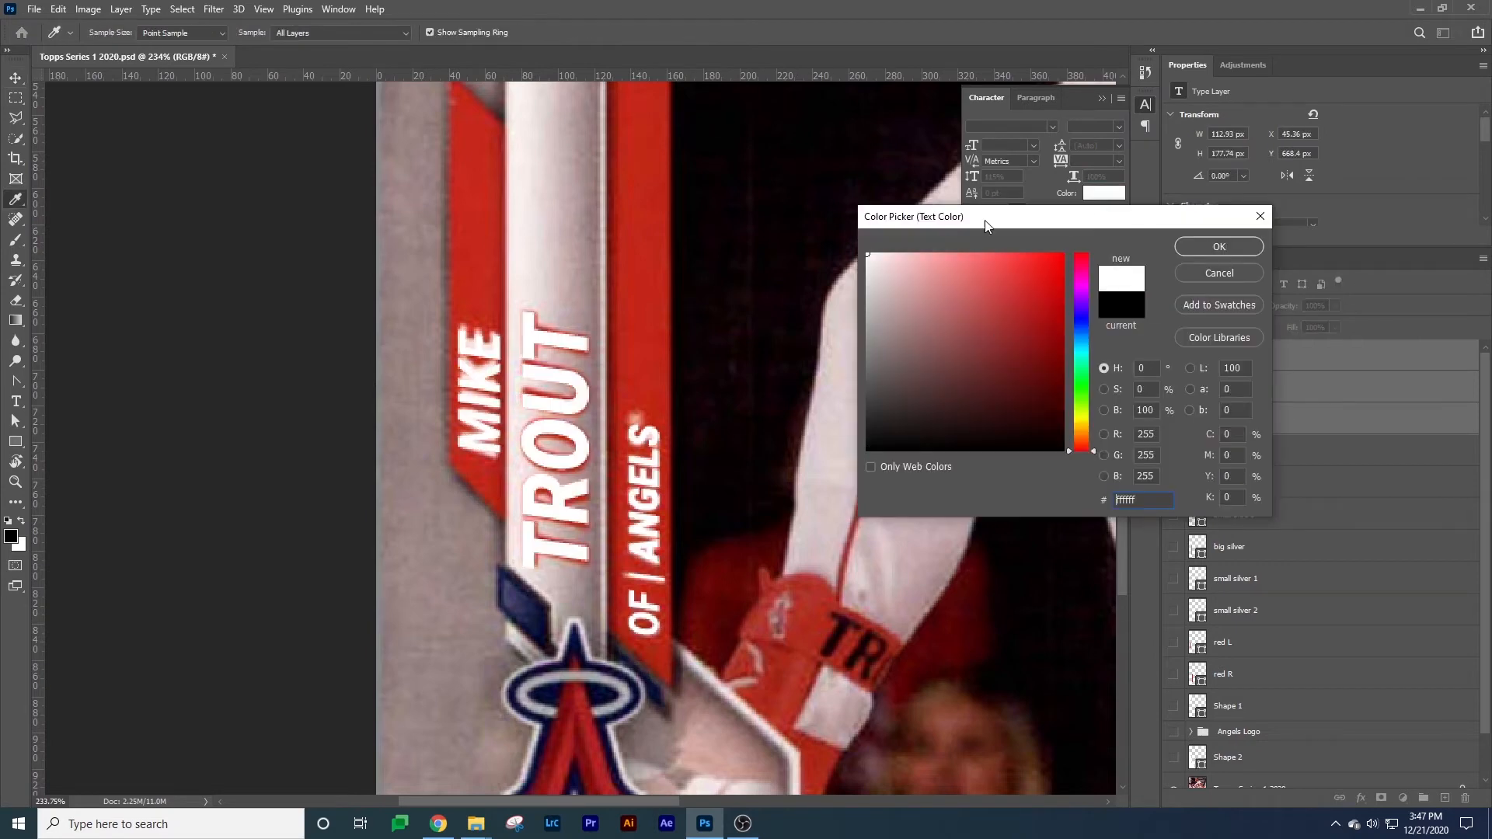
{"action": "left_click", "coordinate": [1219, 247]}
Move the MIKE layer above the TROUT layer in the layer stack.
{"action": "scroll", "coordinate": [835, 420], "scroll_direction": "down", "scroll_amount": 8}
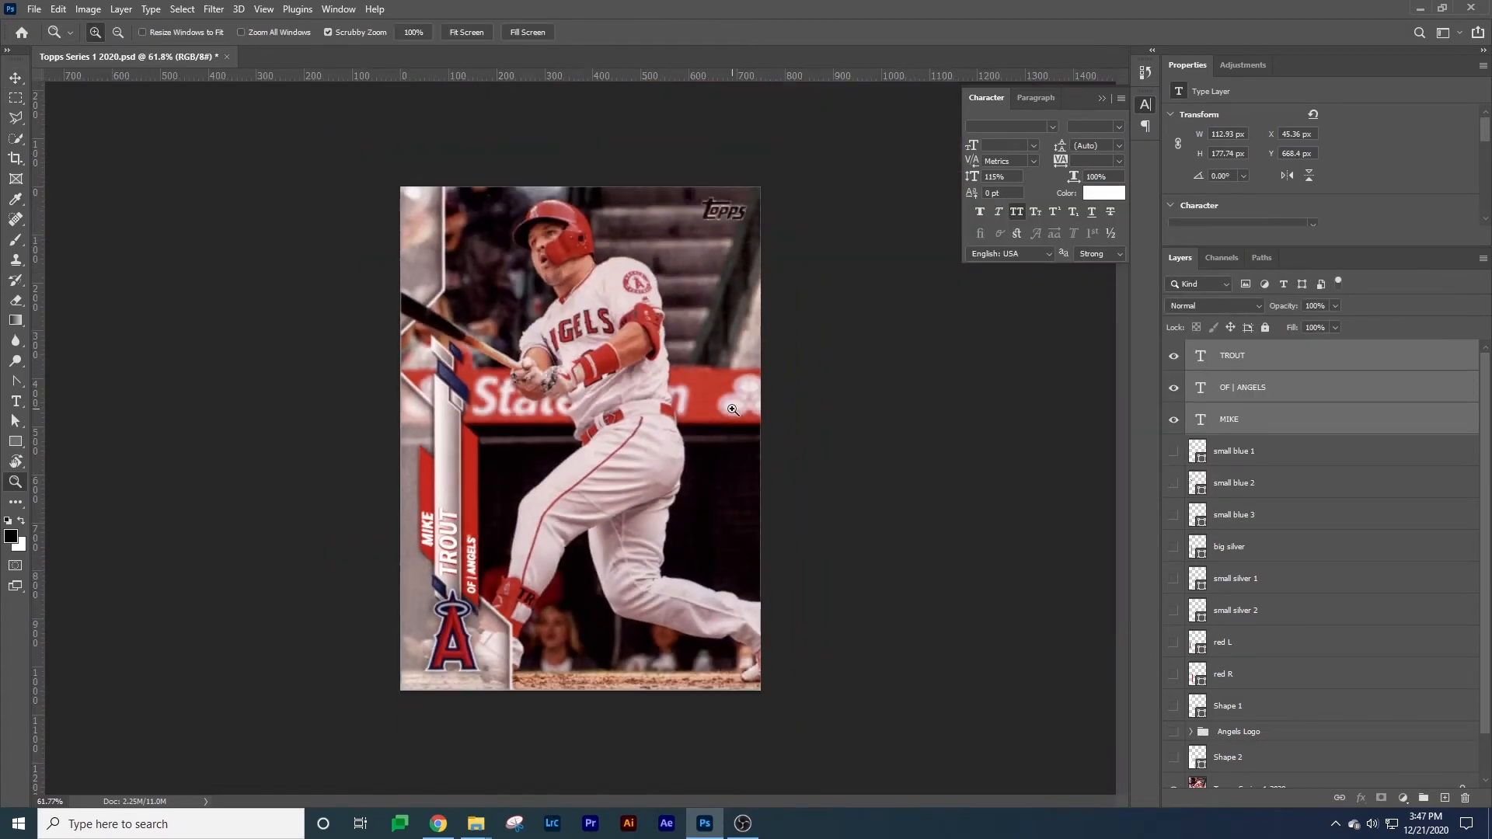
{"action": "left_click", "coordinate": [847, 418]}
{"action": "left_click_drag", "start_coordinate": [1270, 434], "coordinate": [1275, 347]}
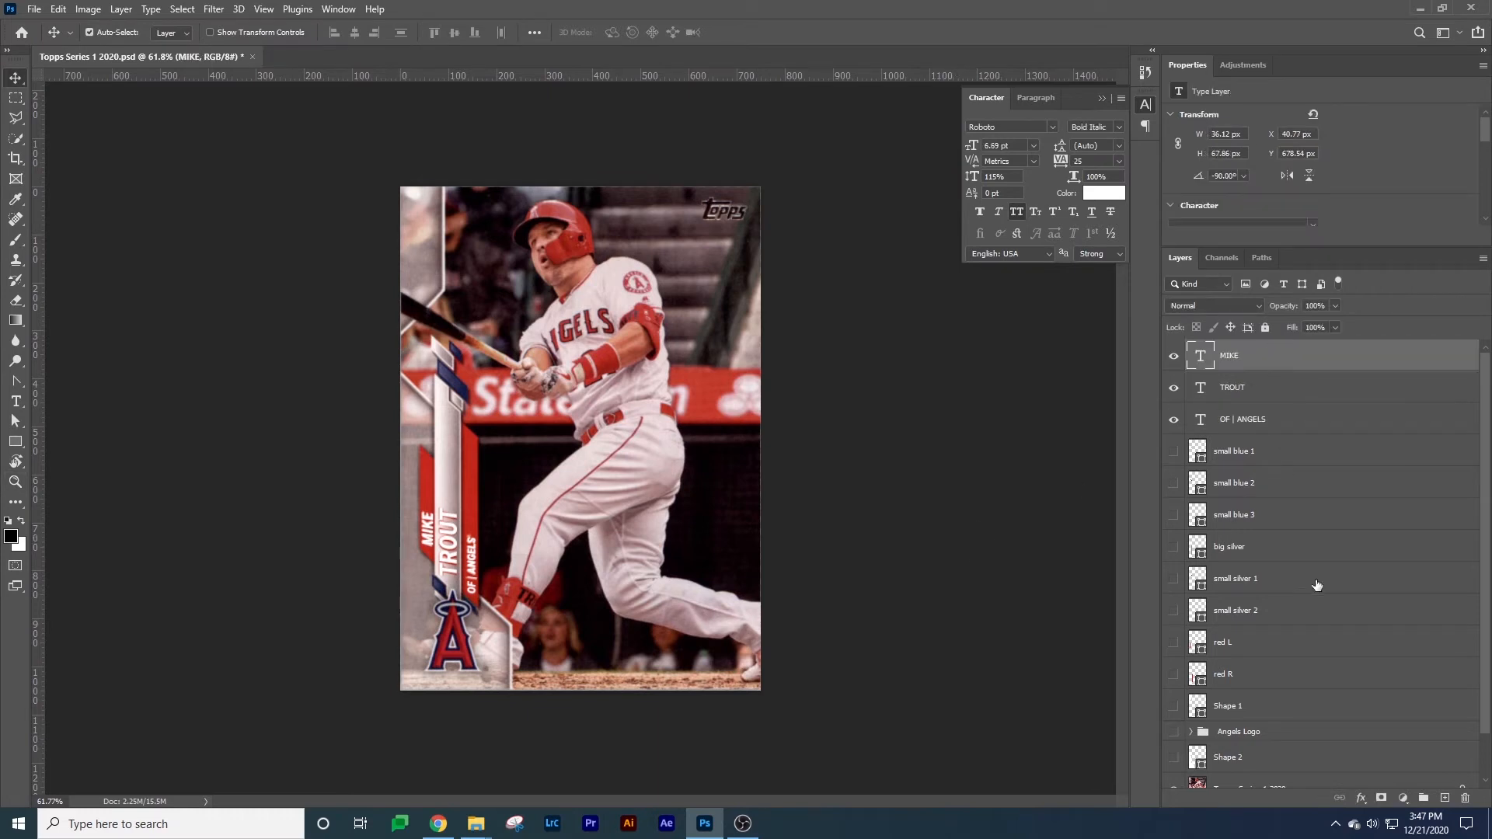
Make all the small blue, silver, red, Shape 1, Angels Logo and Shape 2 layers visible.
{"action": "left_click_drag", "start_coordinate": [1173, 459], "coordinate": [1173, 717]}
{"action": "left_click", "coordinate": [1174, 579]}
{"action": "scroll", "coordinate": [1211, 670], "scroll_direction": "down", "scroll_amount": 1}
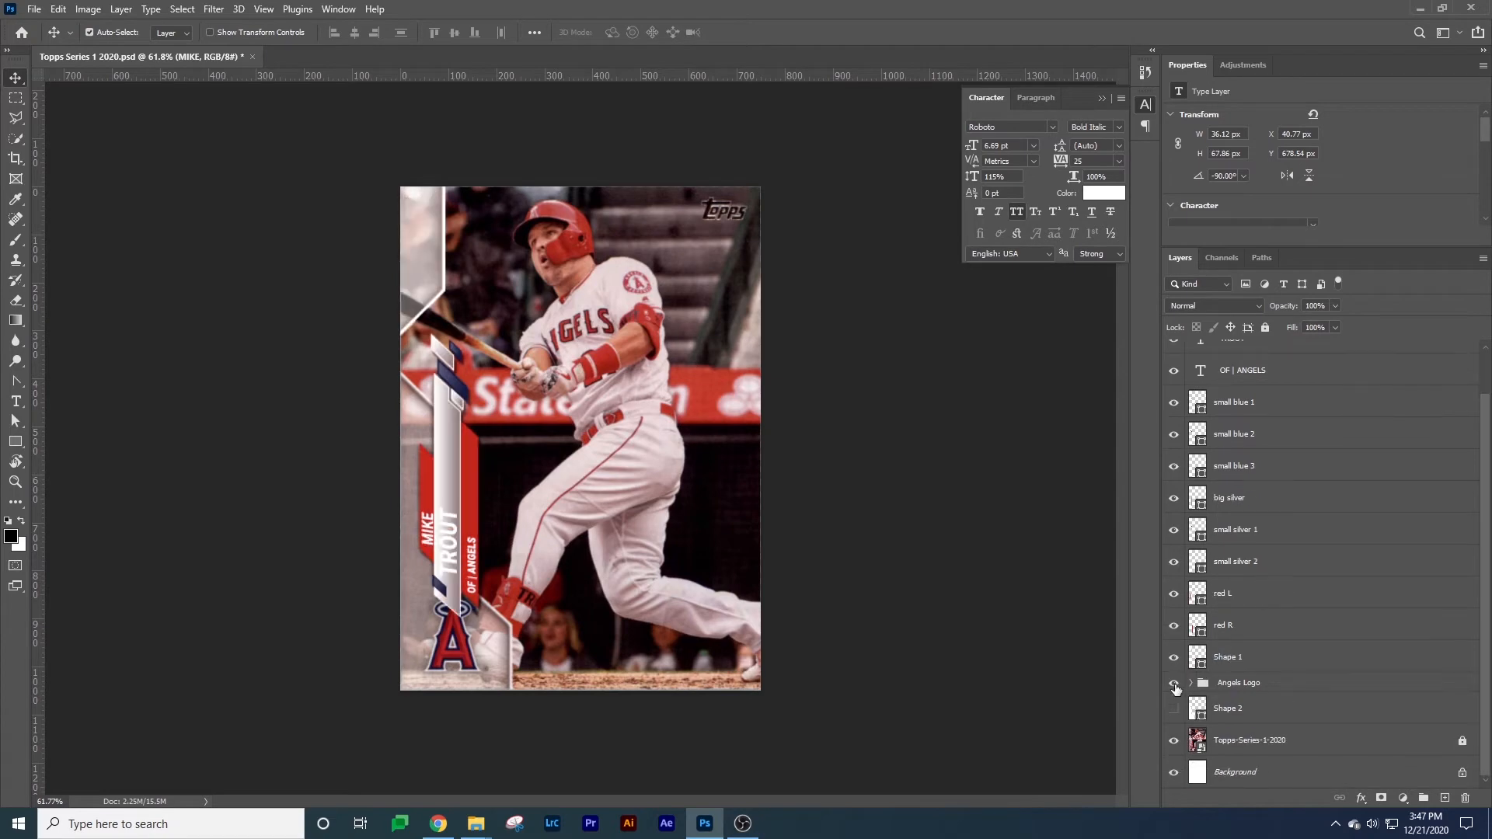
{"action": "left_click", "coordinate": [1173, 709]}
{"action": "left_click", "coordinate": [1243, 741]}
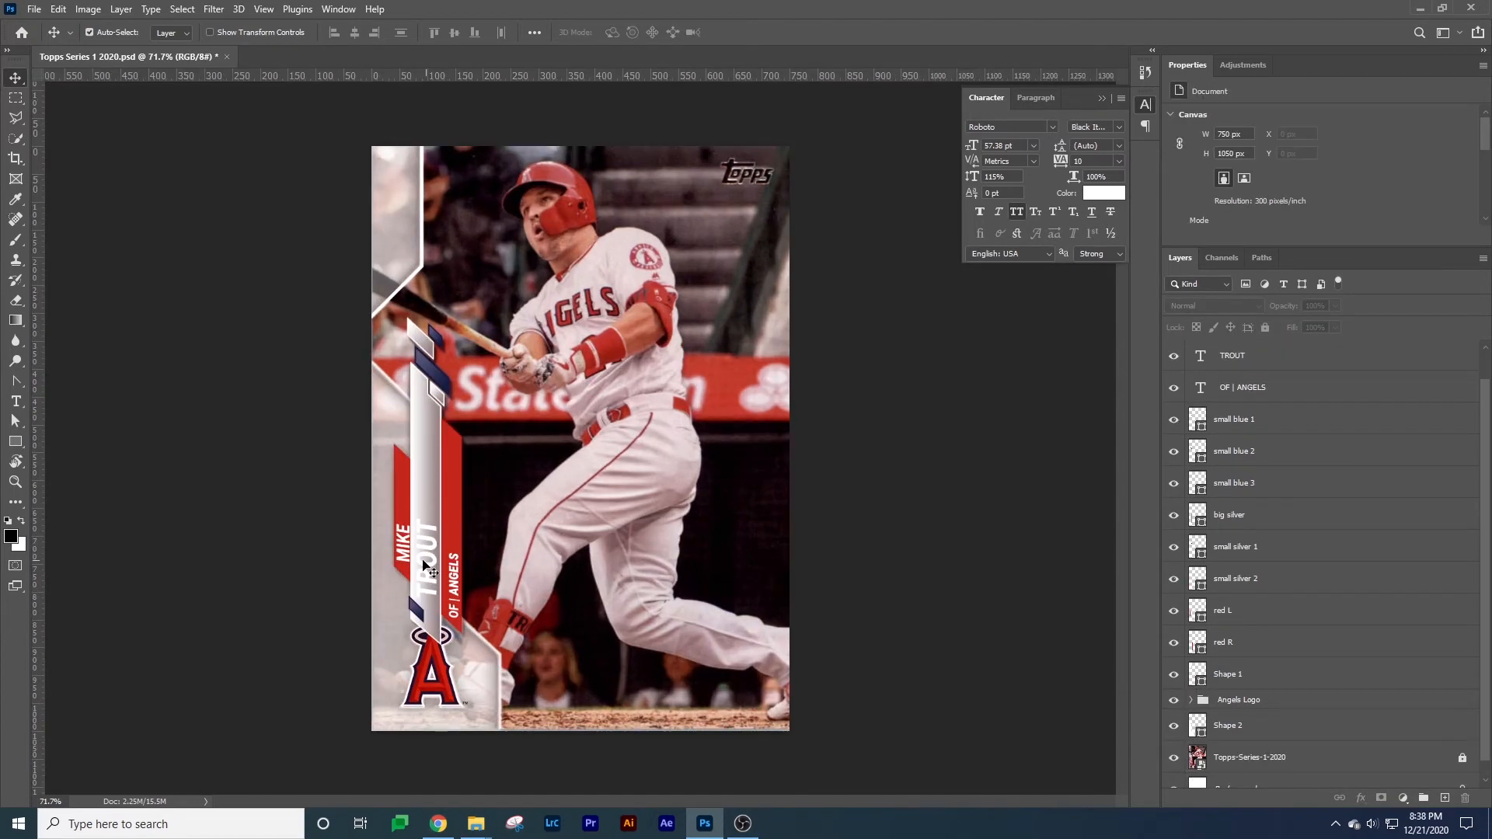
Hide every template layer above the reference card except the TROUT text, and select that text.
{"action": "left_click_drag", "start_coordinate": [419, 591], "coordinate": [572, 559]}
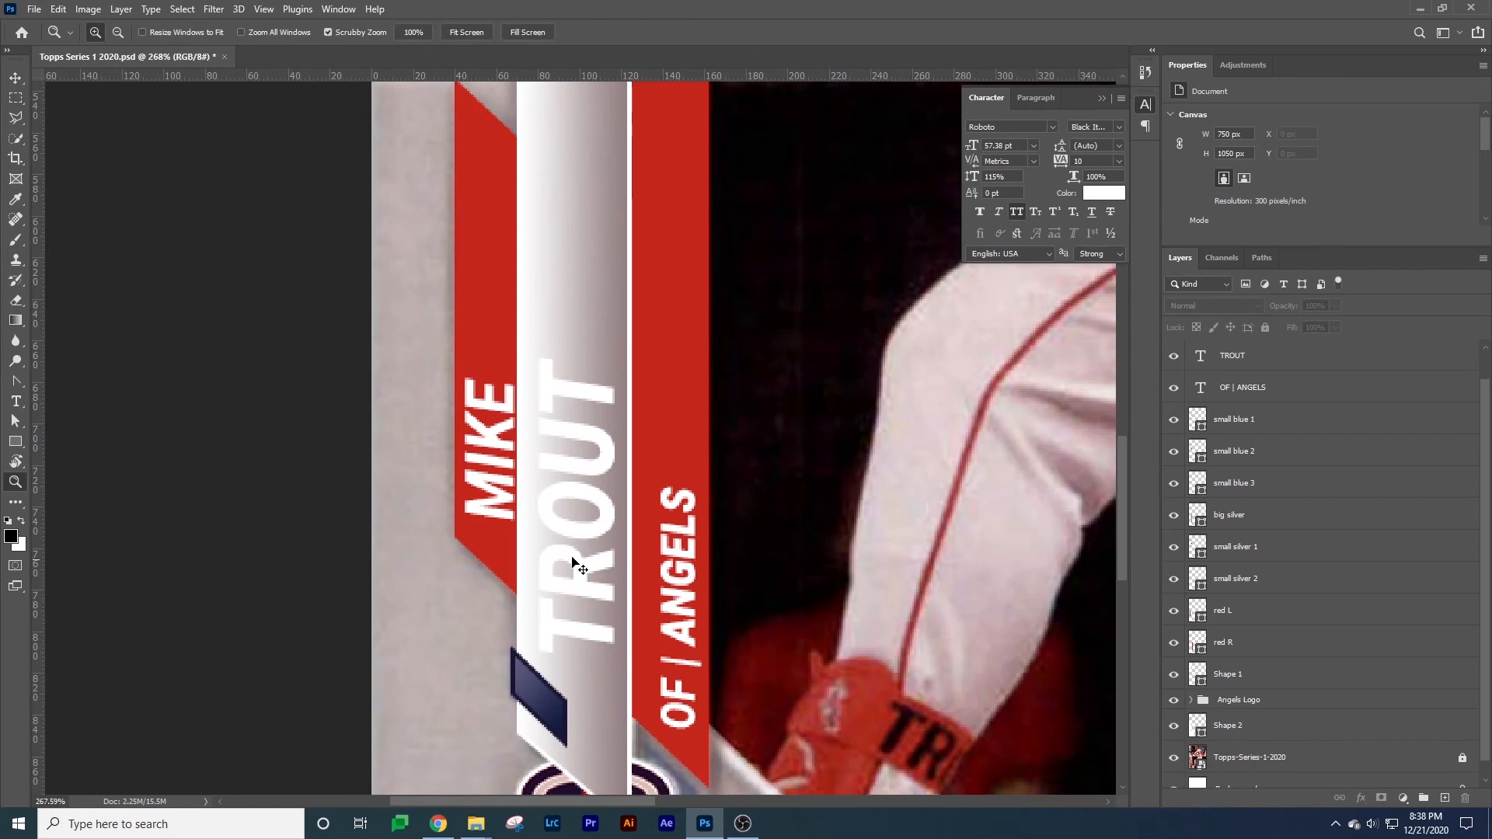
{"action": "key", "text": "v"}
{"action": "scroll", "coordinate": [1217, 704], "scroll_direction": "down", "scroll_amount": 1}
{"action": "left_click_drag", "start_coordinate": [1176, 712], "coordinate": [1172, 369]}
{"action": "scroll", "coordinate": [1183, 476], "scroll_direction": "up", "scroll_amount": 3}
{"action": "left_click", "coordinate": [1175, 387]}
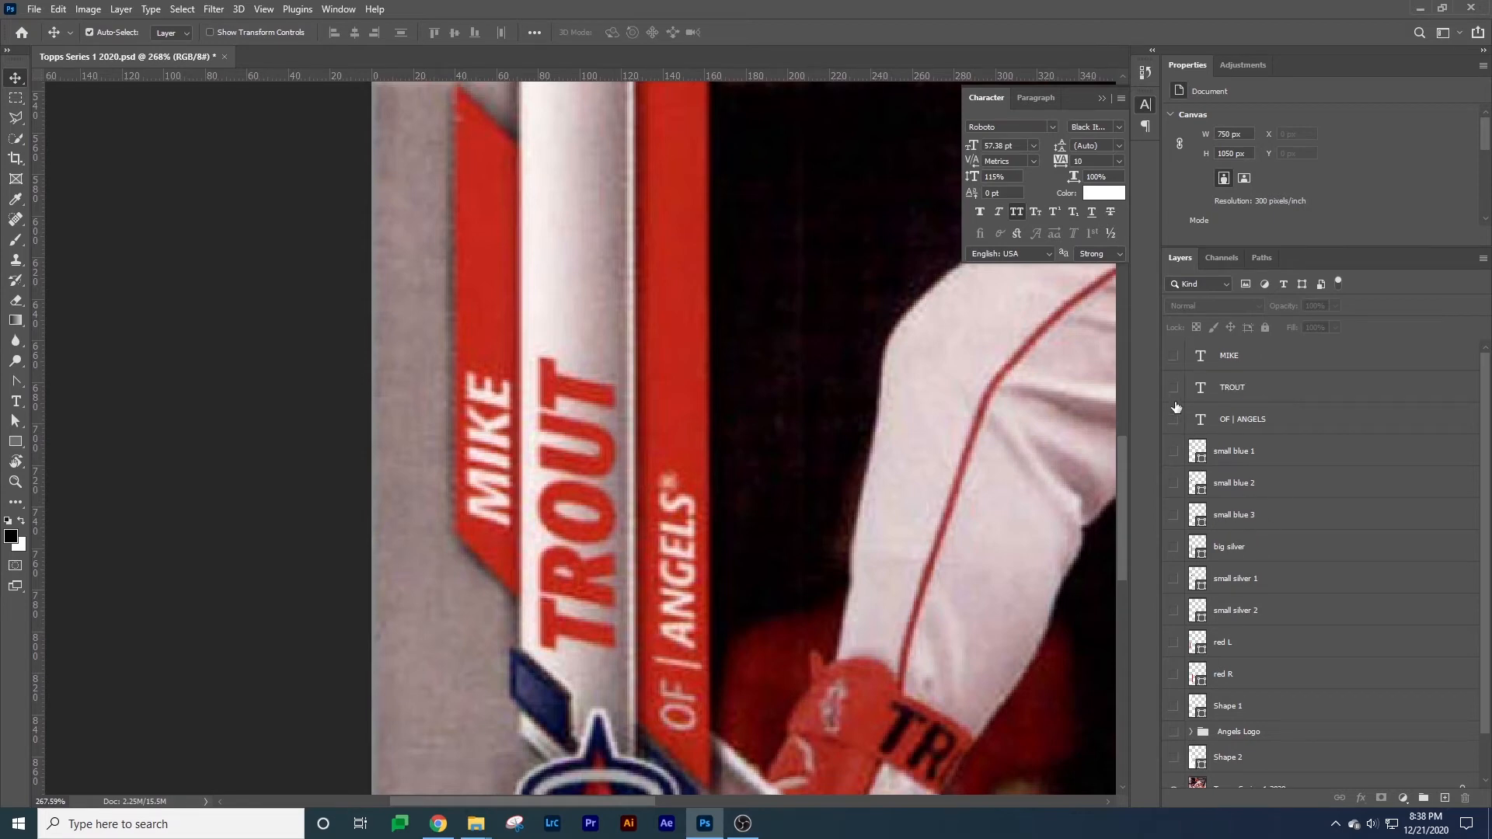
{"action": "left_click", "coordinate": [1175, 388]}
{"action": "left_click", "coordinate": [604, 474]}
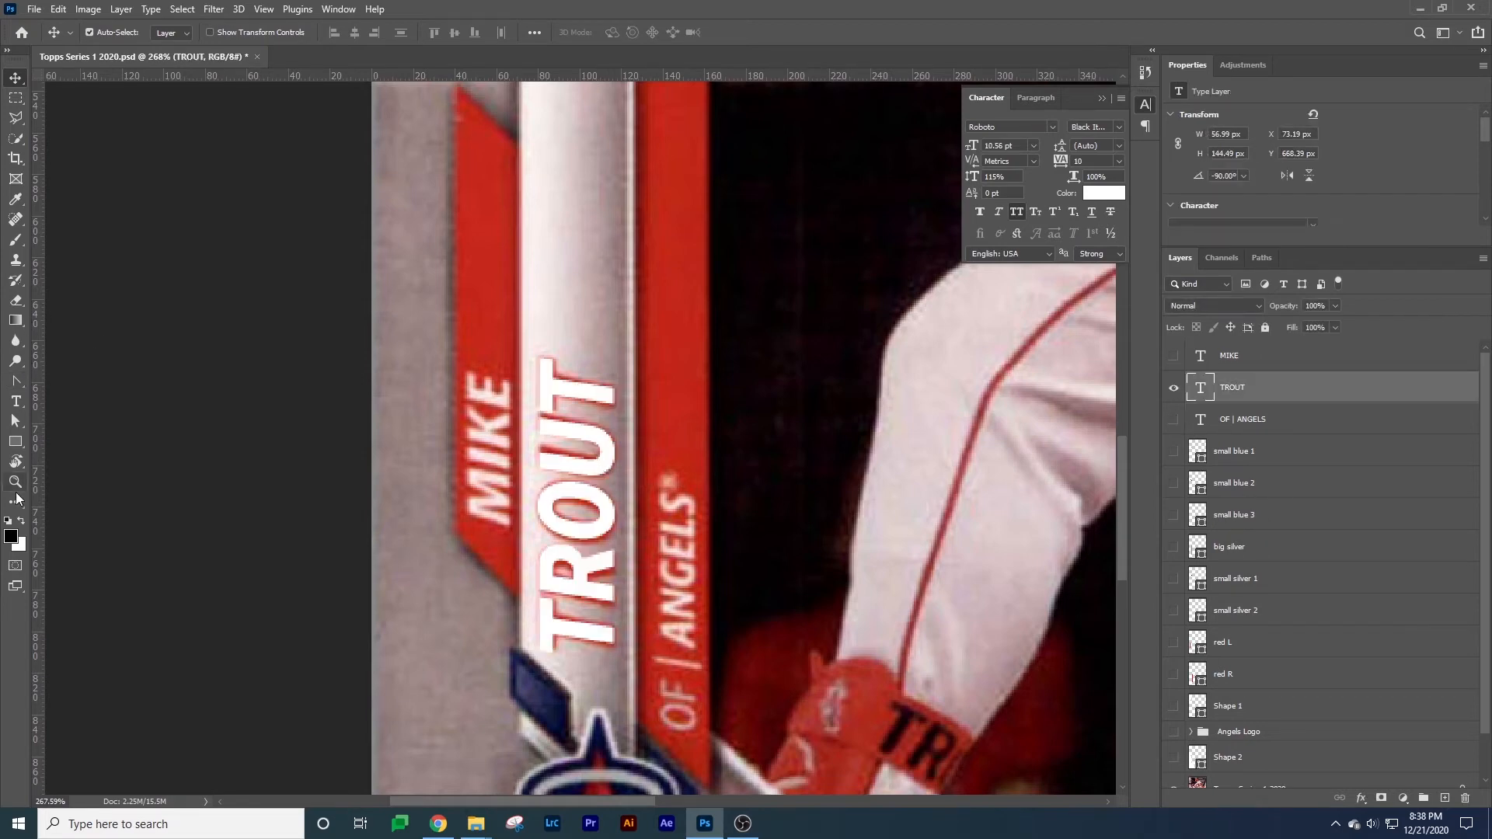
Recolour the TROUT text to c4261a, sampled from the red bar on the reference card.
{"action": "left_click", "coordinate": [1112, 202]}
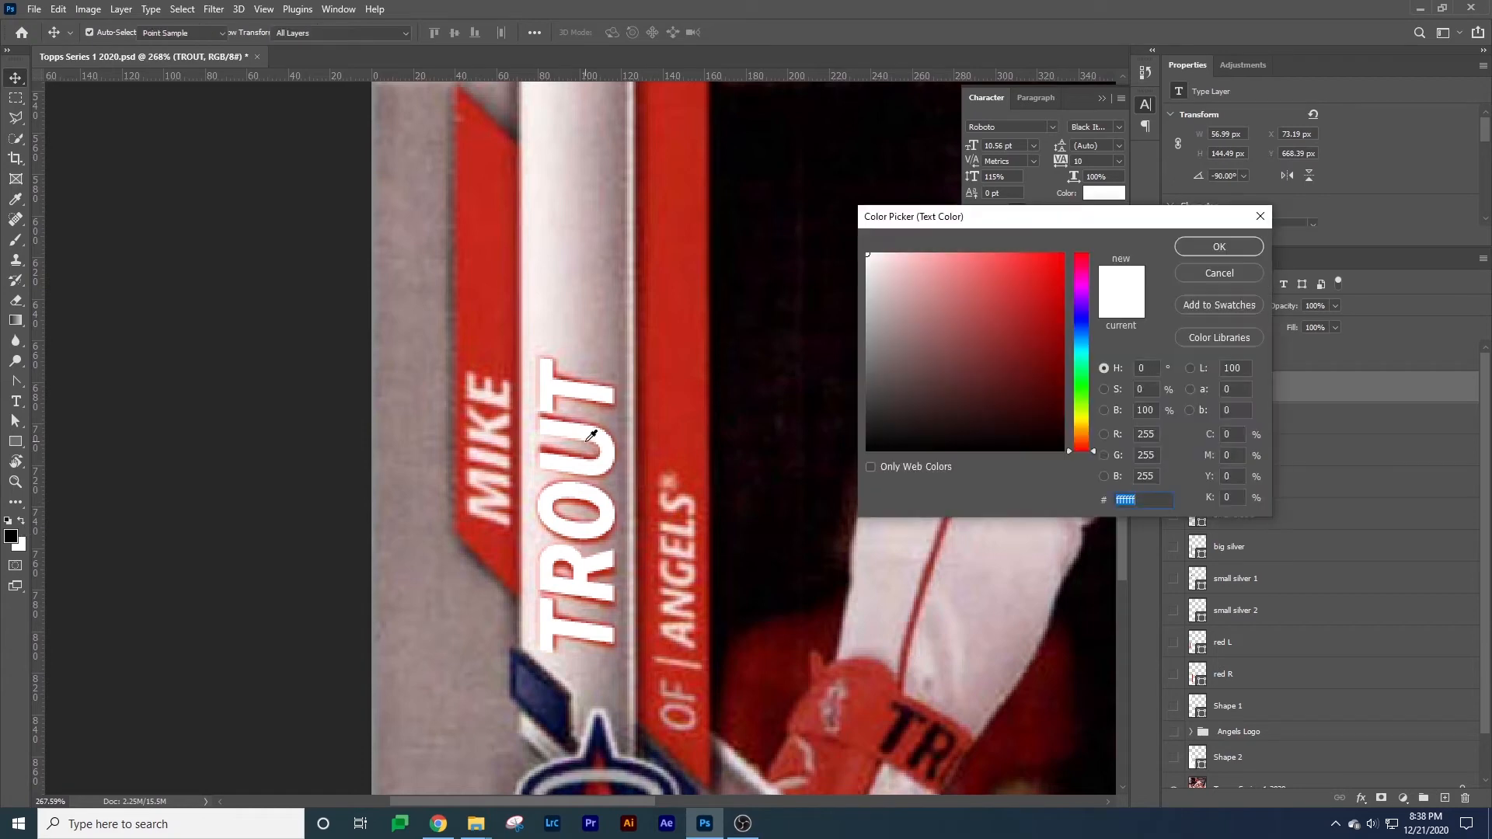
{"action": "left_click", "coordinate": [688, 395]}
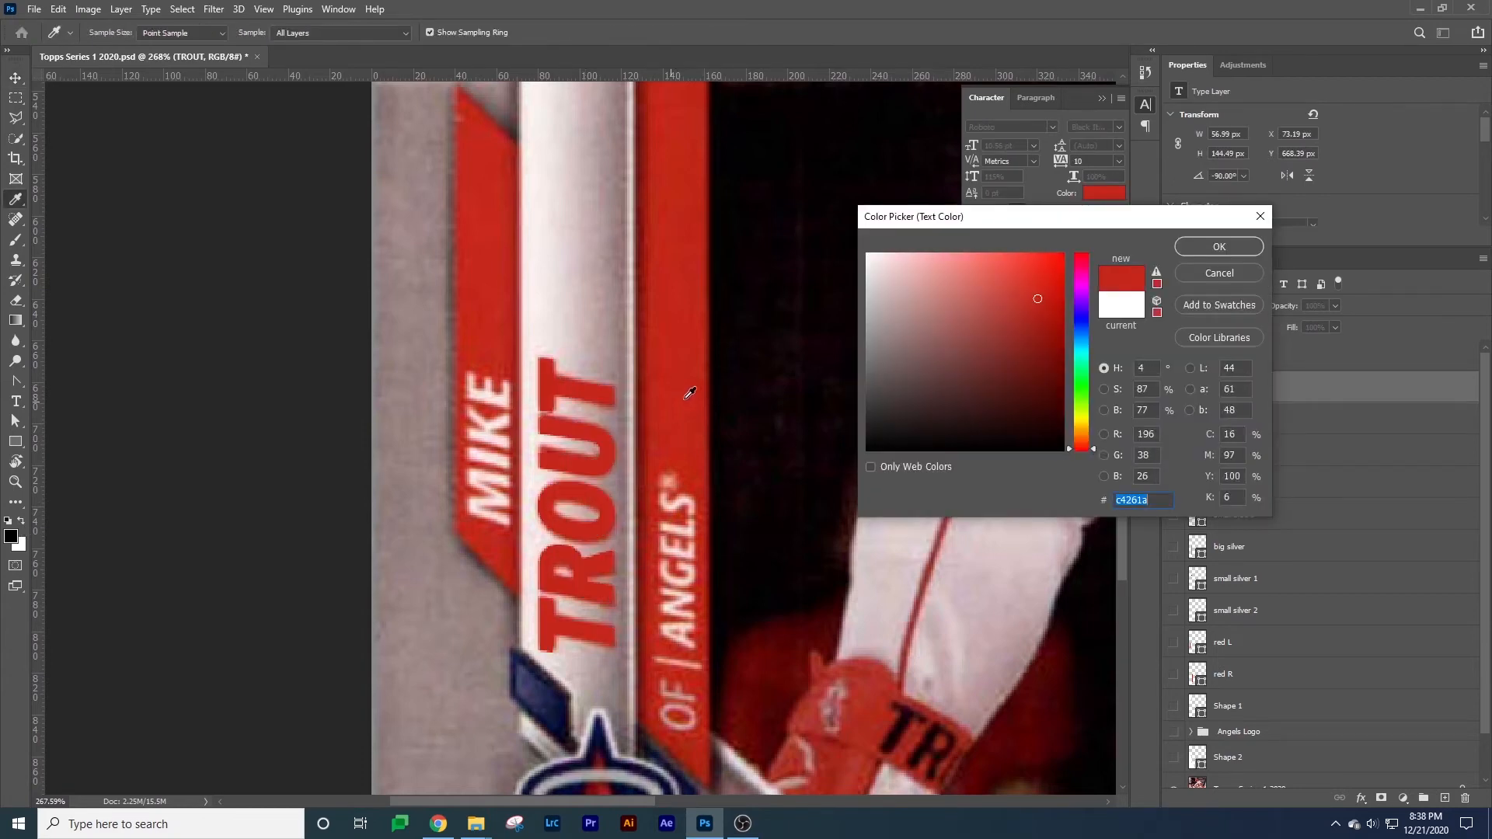
{"action": "left_click", "coordinate": [1220, 247]}
Make all the hidden text, shape and logo layers visible again and clear the layer selection.
{"action": "left_click_drag", "start_coordinate": [1173, 356], "coordinate": [1172, 741]}
{"action": "scroll", "coordinate": [1244, 684], "scroll_direction": "down", "scroll_amount": 2}
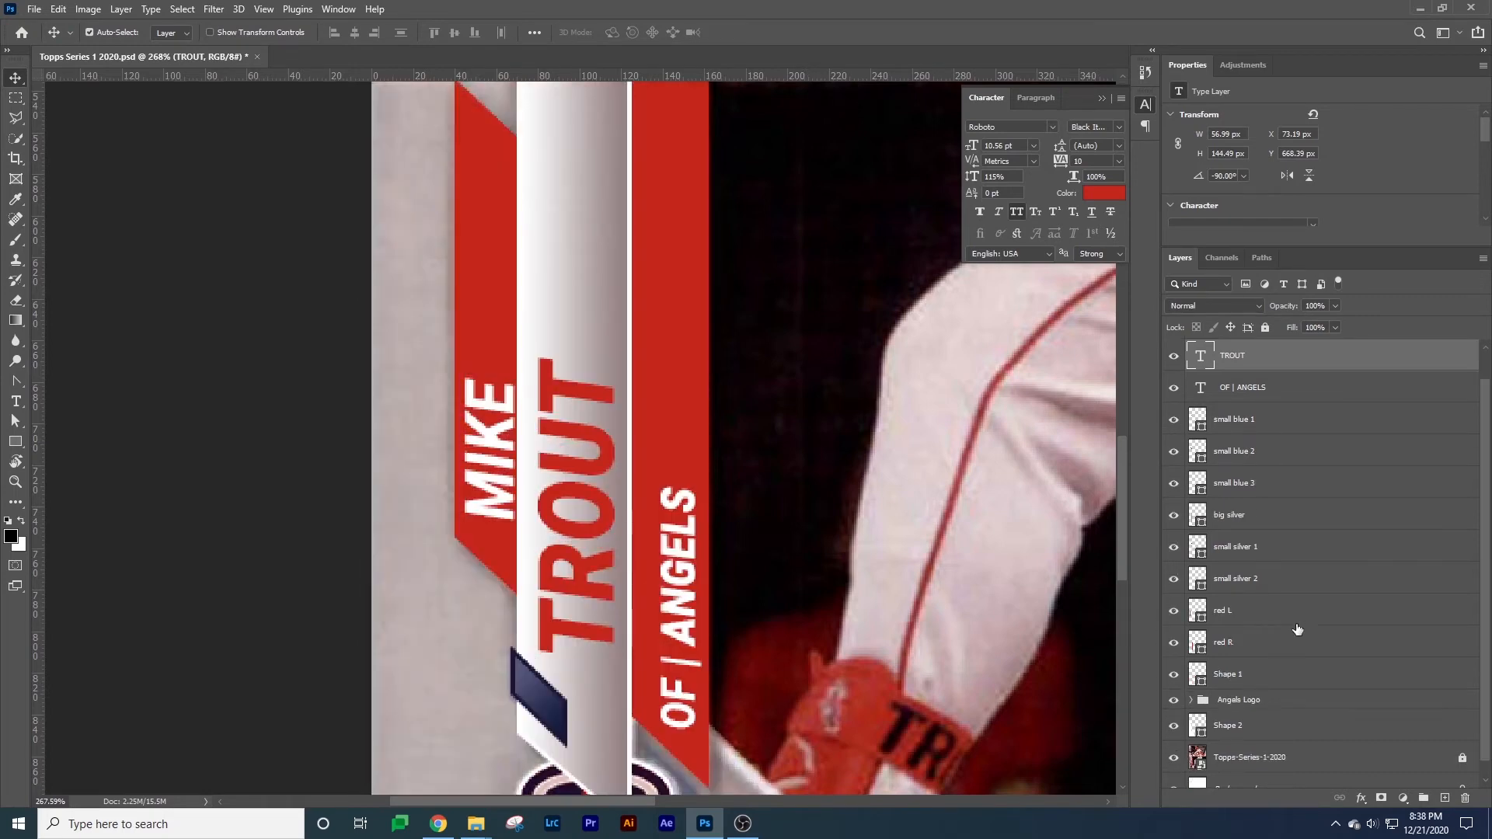
{"action": "key", "text": "z"}
{"action": "left_click_drag", "start_coordinate": [804, 522], "coordinate": [704, 523]}
{"action": "left_click_drag", "start_coordinate": [394, 571], "coordinate": [450, 553]}
{"action": "mouse_move", "coordinate": [535, 461]}
{"action": "left_mouse_down"}
{"action": "mouse_move", "coordinate": [536, 561]}
{"action": "mouse_move", "coordinate": [567, 639]}
{"action": "mouse_move", "coordinate": [552, 699]}
{"action": "mouse_move", "coordinate": [512, 502]}
{"action": "mouse_move", "coordinate": [545, 465]}
{"action": "left_mouse_up"}
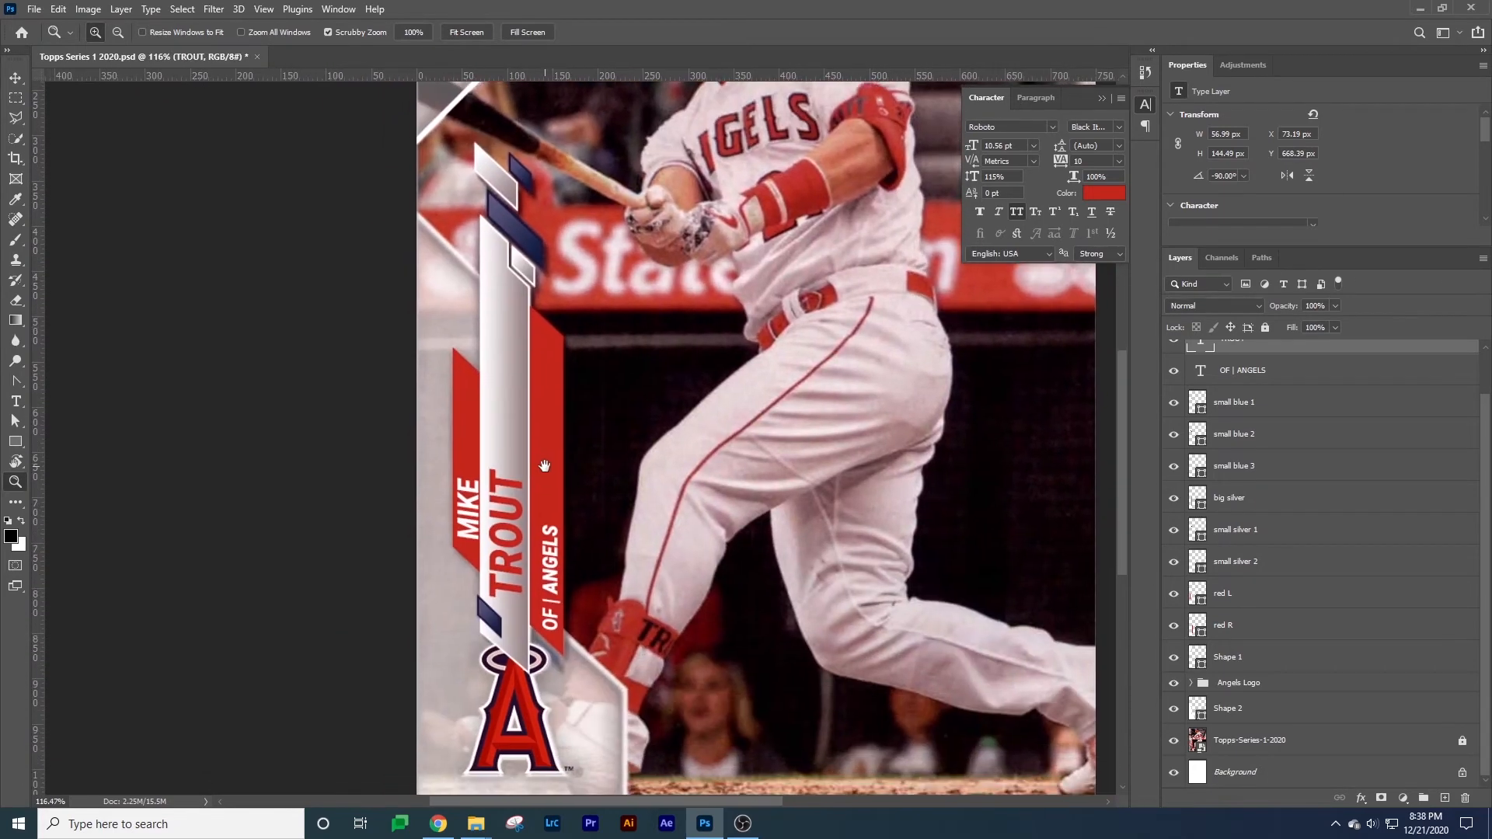
{"action": "key", "text": "ctrl+0"}
{"action": "key", "text": "v"}
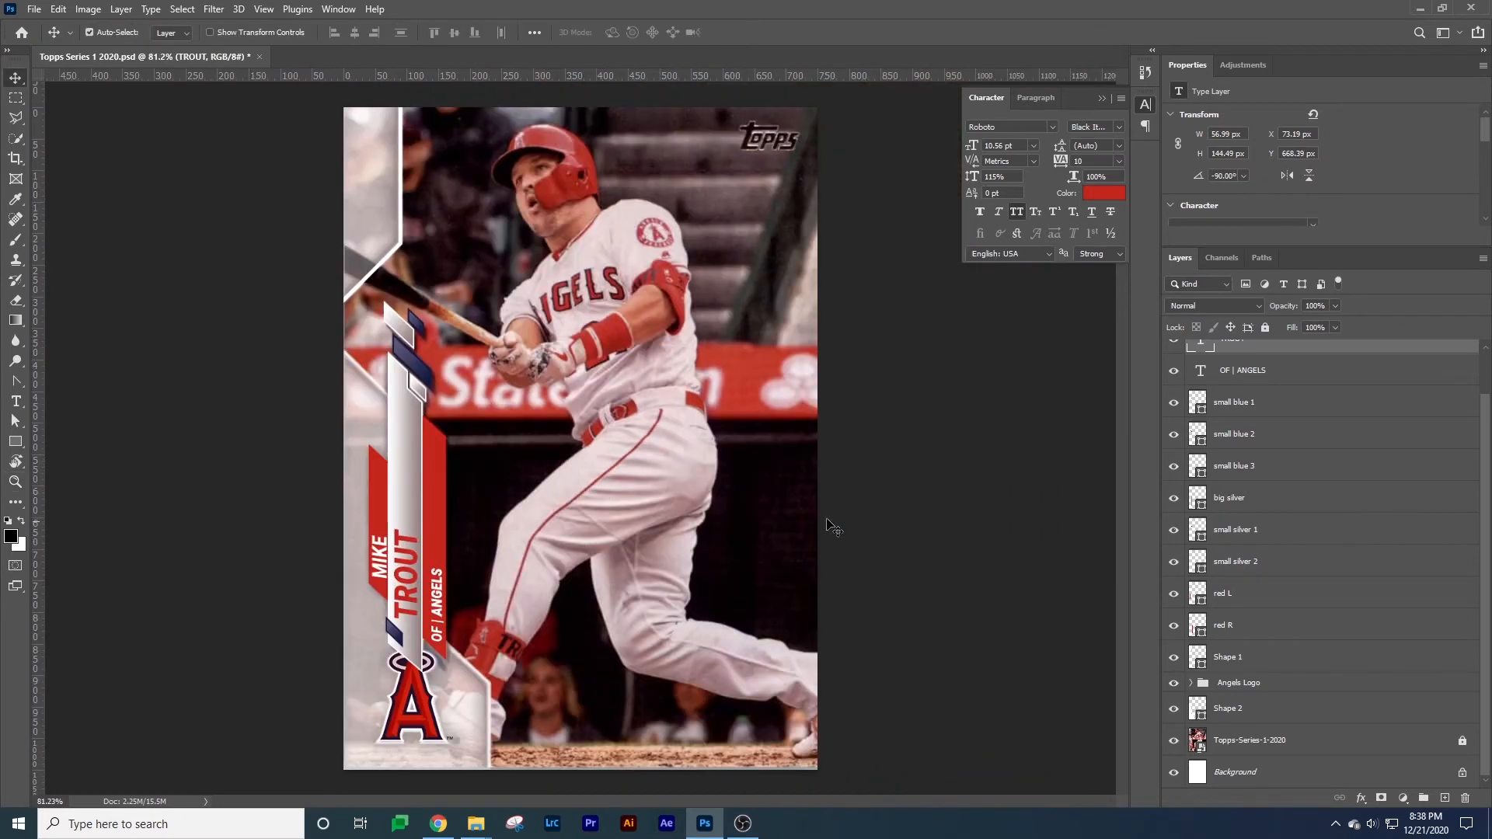
{"action": "left_click", "coordinate": [800, 501]}
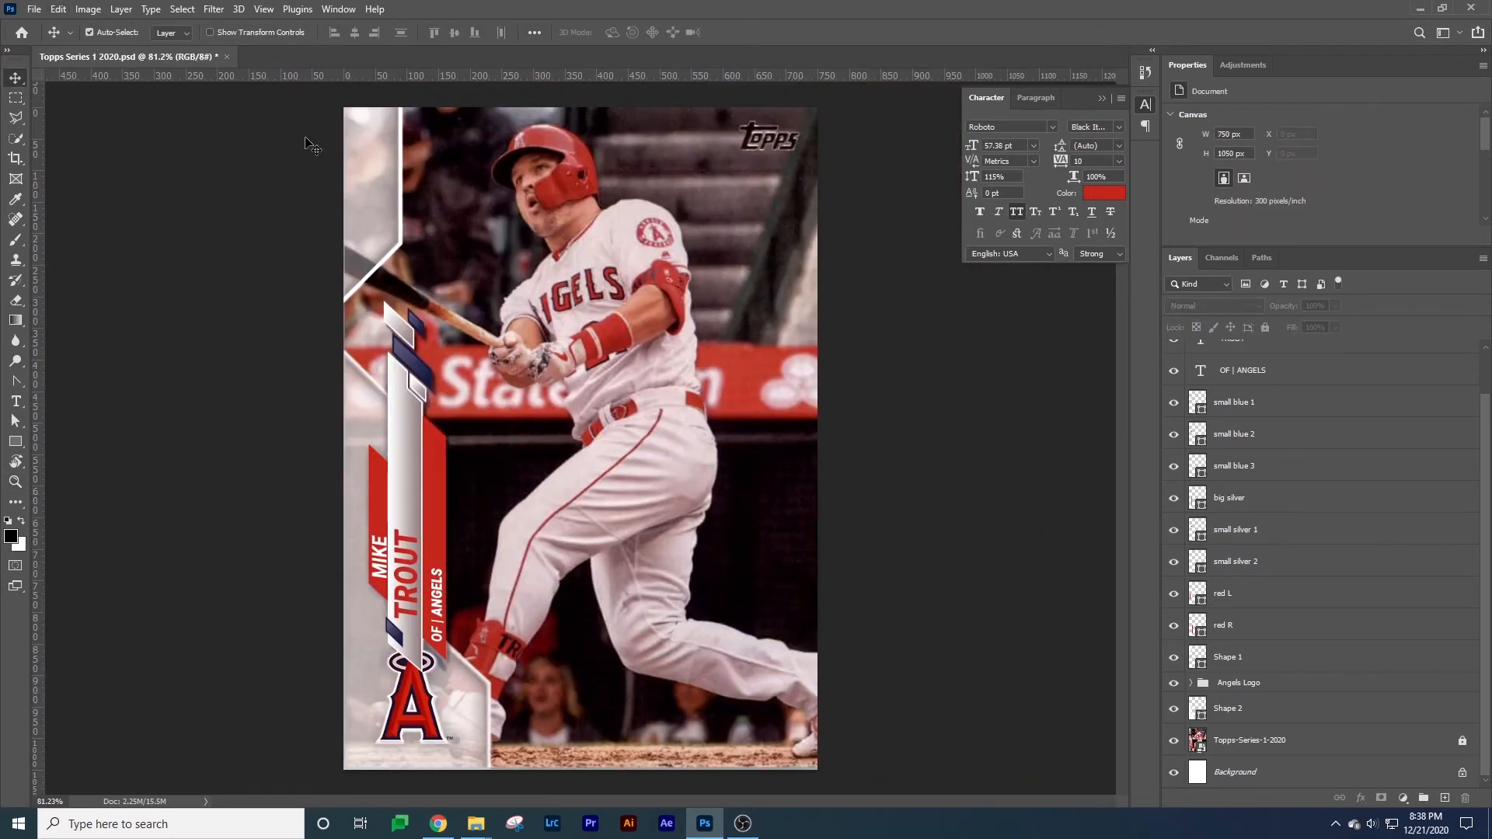
Place the trout-image.jpeg photo as an embedded image directly above the Topps-Series-1-2020 layer.
{"action": "left_click", "coordinate": [1278, 747]}
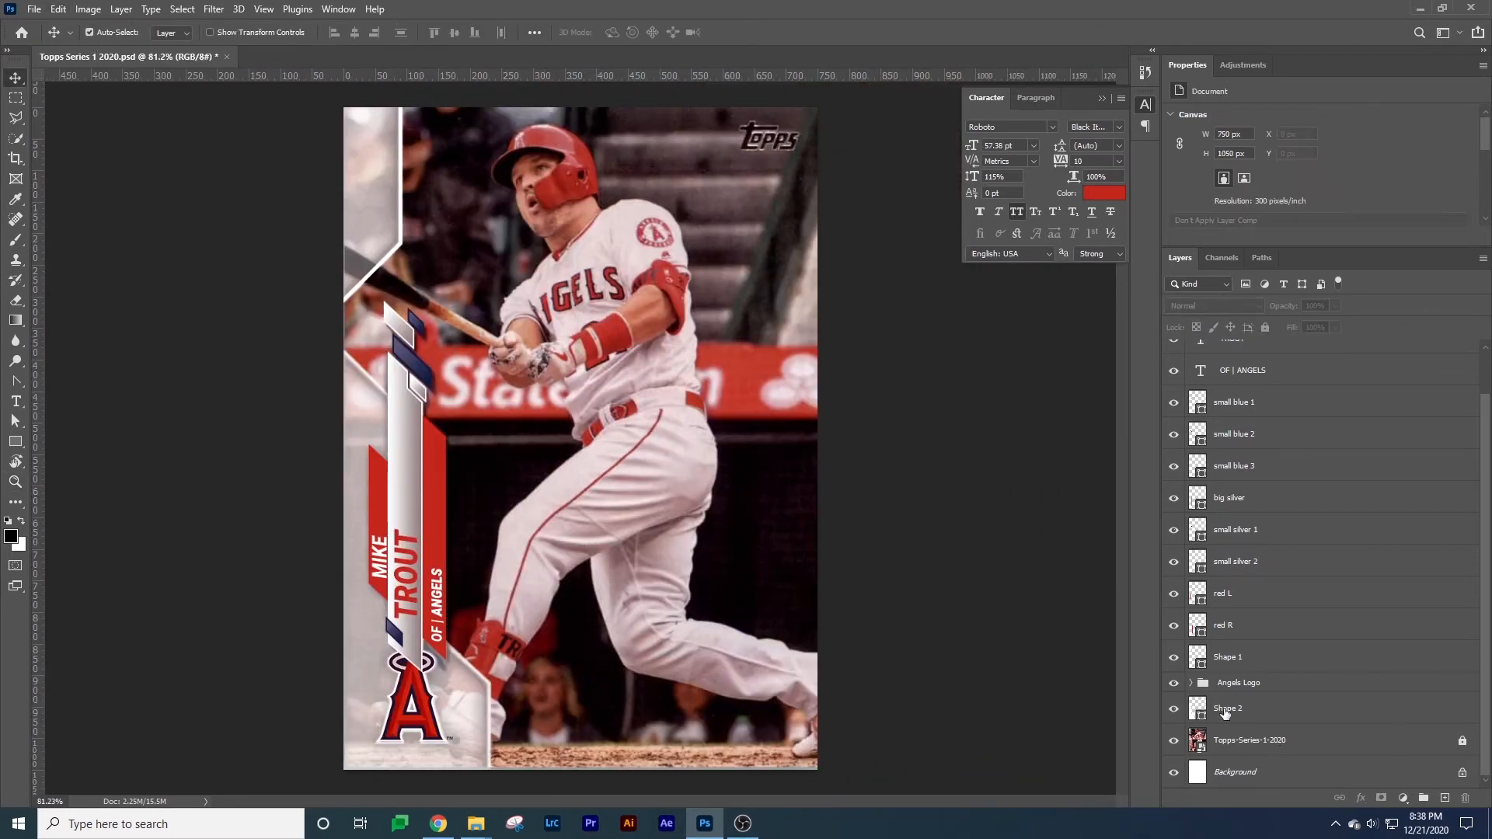
{"action": "left_click", "coordinate": [34, 8]}
{"action": "left_click", "coordinate": [100, 321]}
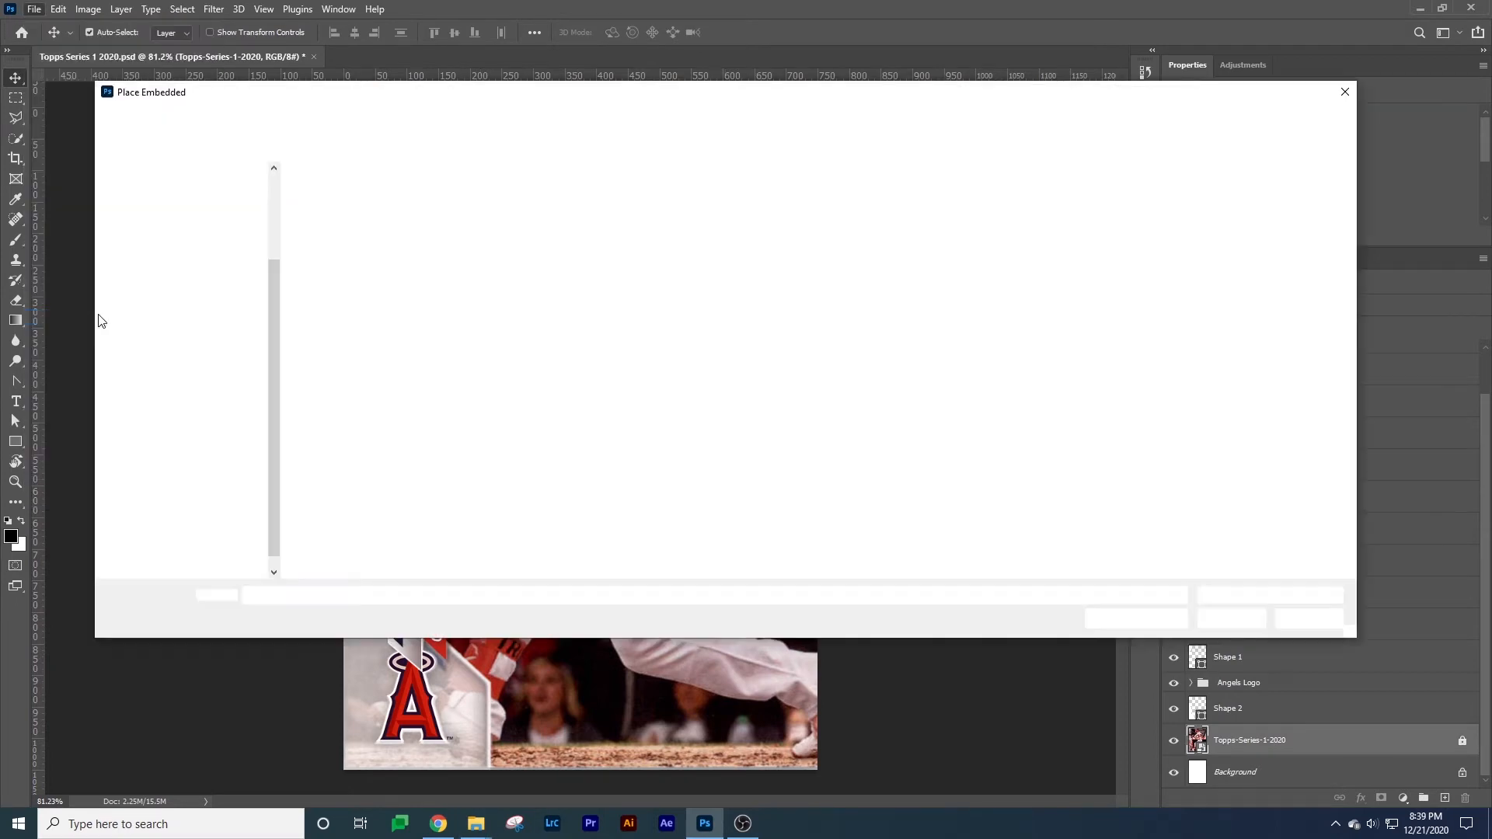
{"action": "double_click", "coordinate": [862, 218]}
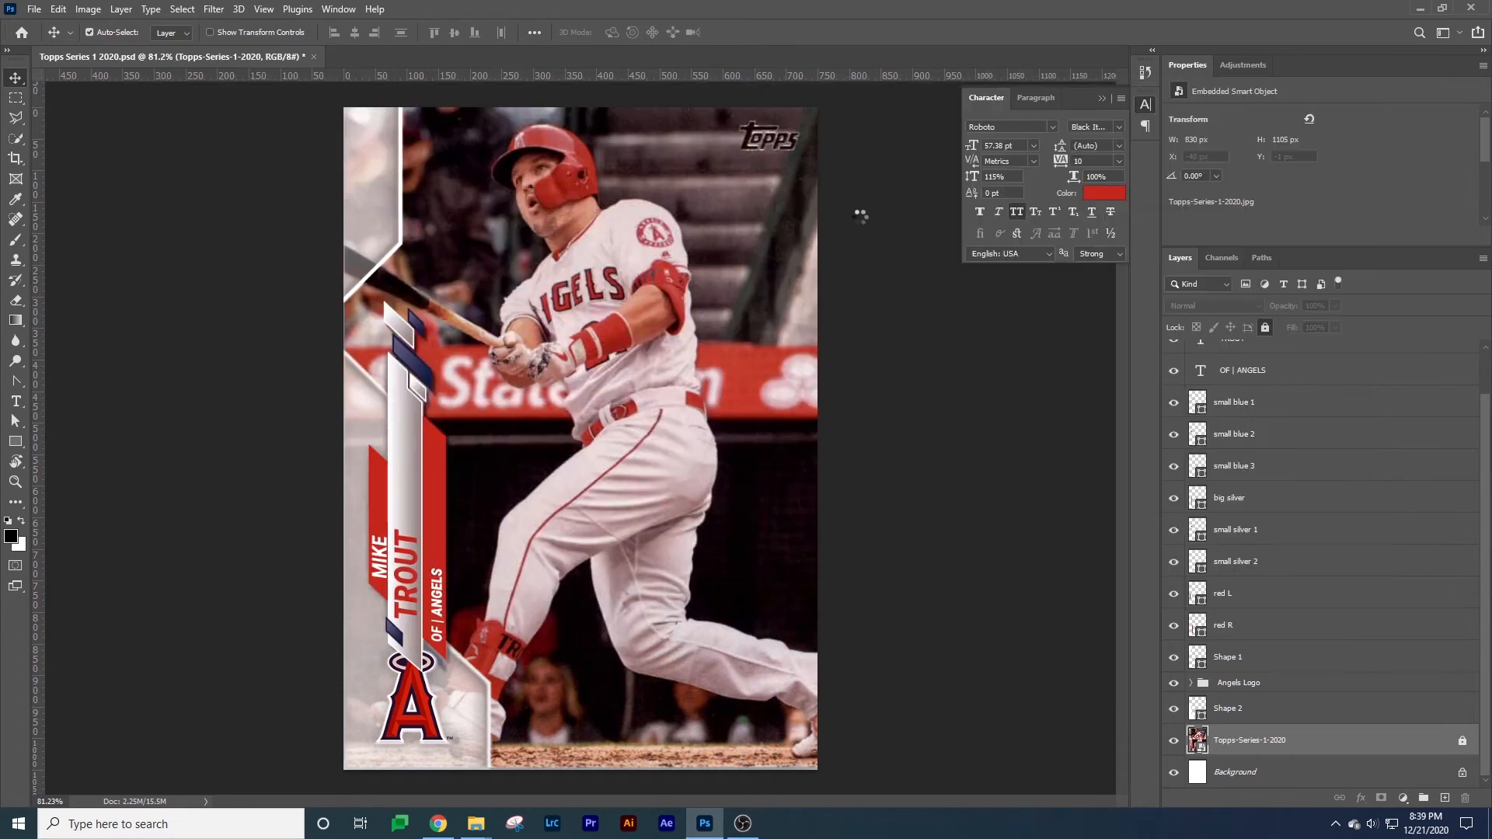
Scale the placed player photo to 29.04% and position it to fill the card.
{"action": "left_click_drag", "start_coordinate": [825, 153], "coordinate": [893, 130]}
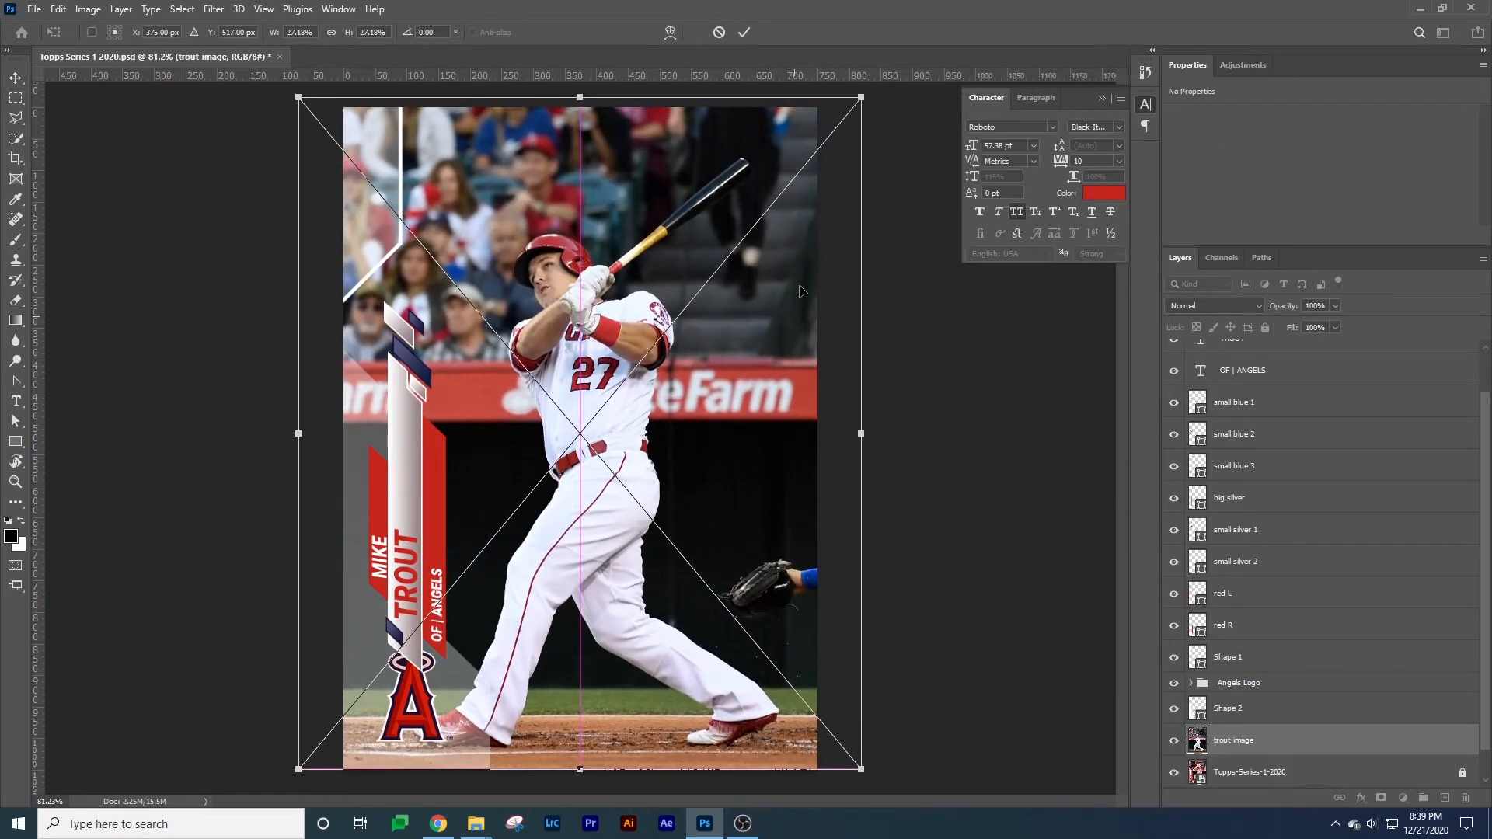
{"action": "left_click_drag", "start_coordinate": [861, 102], "coordinate": [876, 83]}
{"action": "left_click_drag", "start_coordinate": [719, 394], "coordinate": [742, 374]}
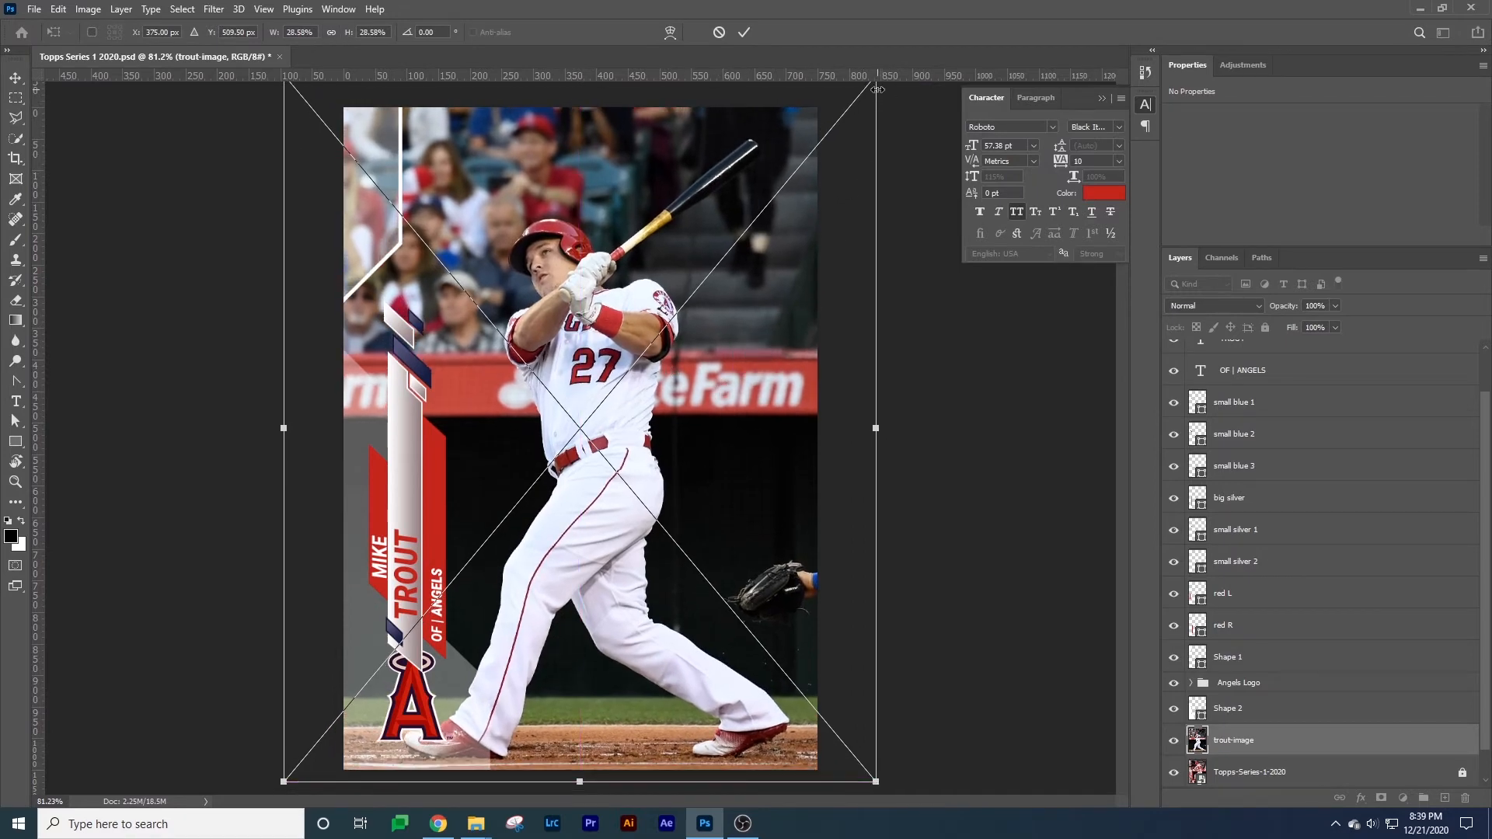
{"action": "left_click_drag", "start_coordinate": [876, 781], "coordinate": [946, 643]}
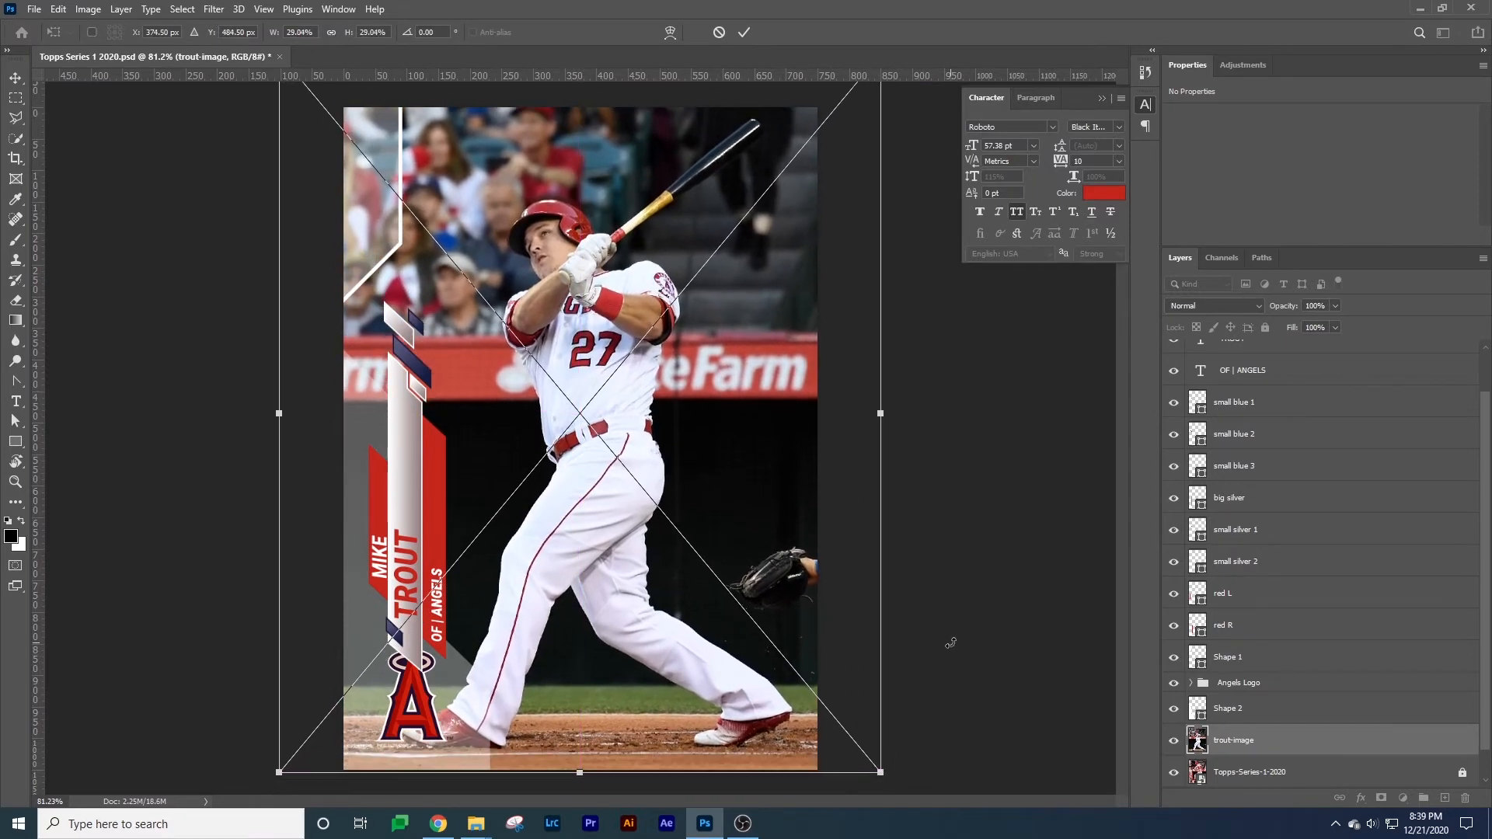
{"action": "key", "text": "Return"}
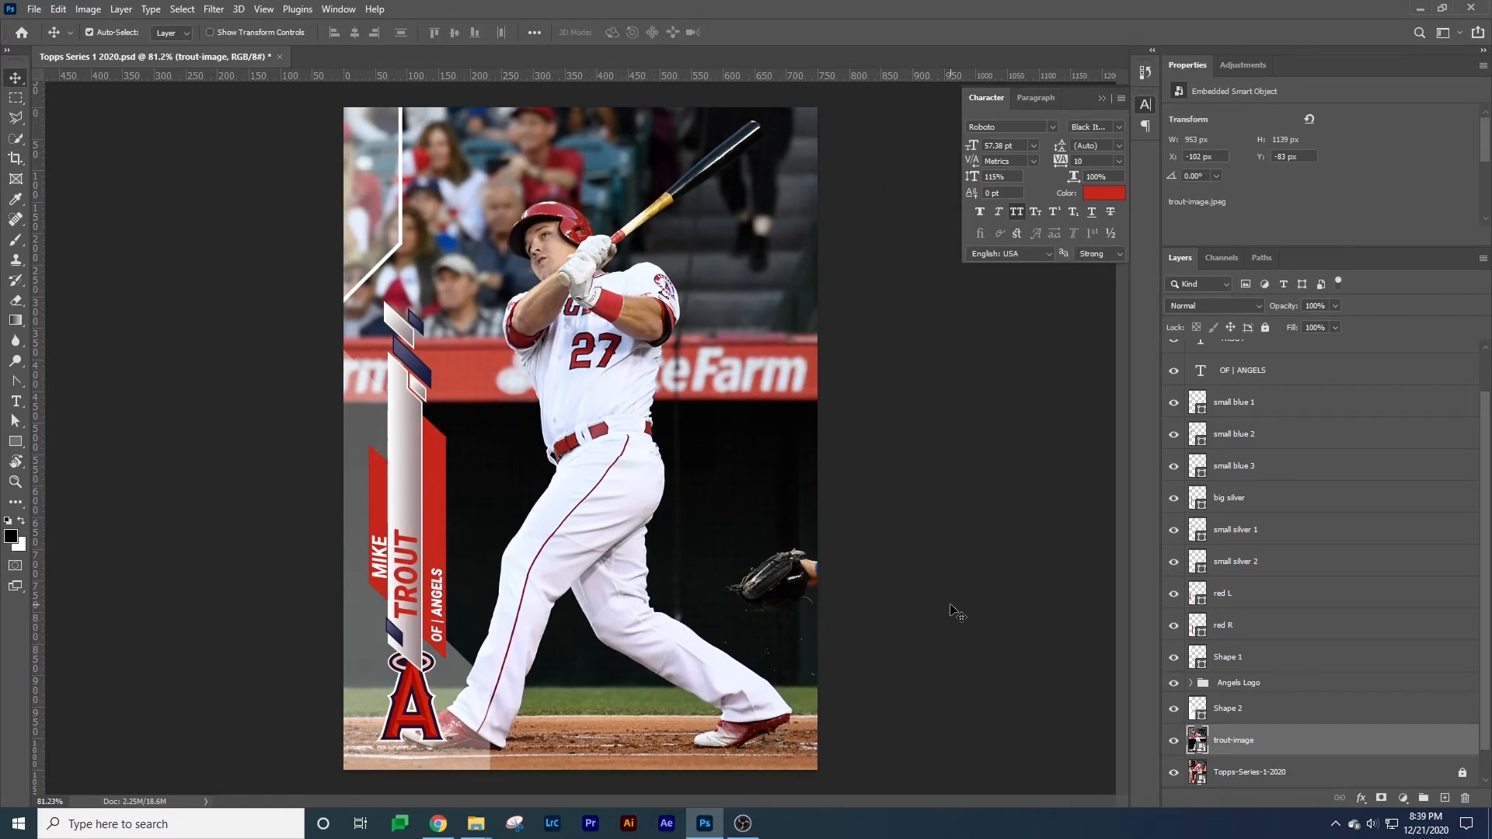
Toggle the template layers and the player photo off and on to compare the card with and without them.
{"action": "scroll", "coordinate": [1227, 712], "scroll_direction": "up", "scroll_amount": 1}
{"action": "left_click_drag", "start_coordinate": [1175, 725], "coordinate": [1165, 321]}
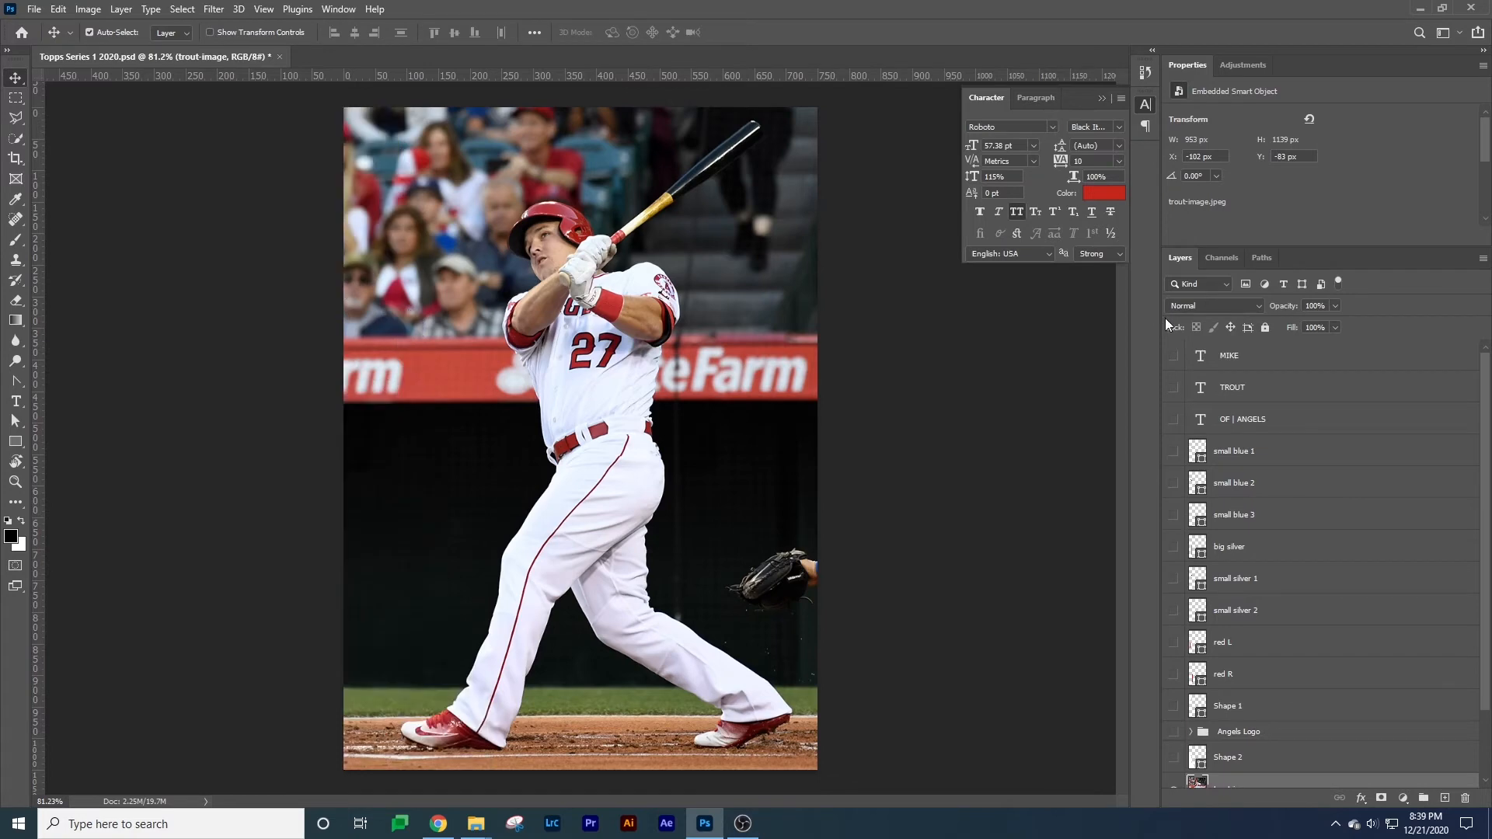
{"action": "scroll", "coordinate": [1175, 622], "scroll_direction": "down", "scroll_amount": 3}
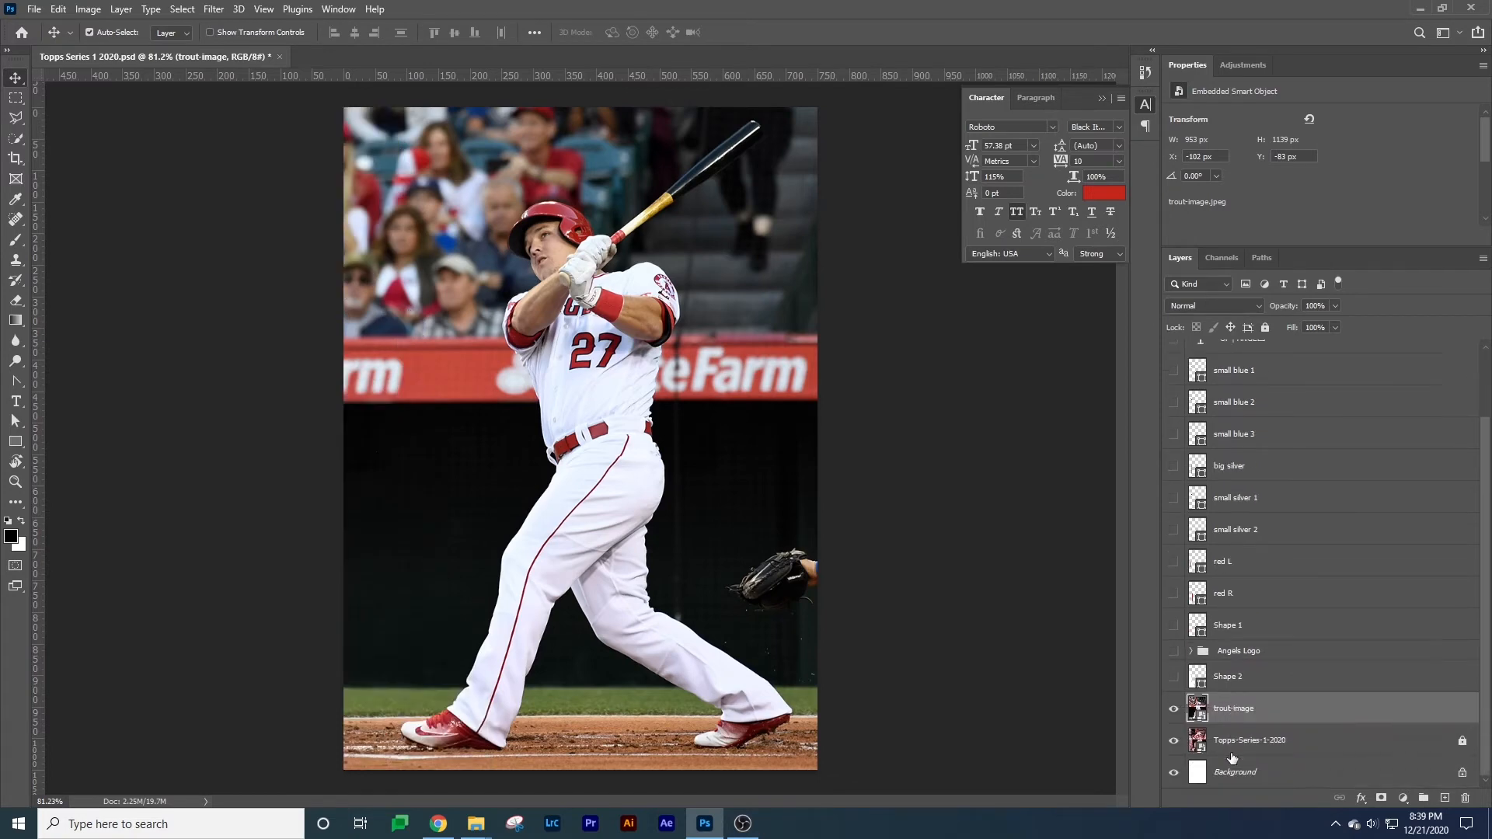
{"action": "left_click", "coordinate": [1175, 711]}
{"action": "left_click_drag", "start_coordinate": [1182, 708], "coordinate": [1182, 286]}
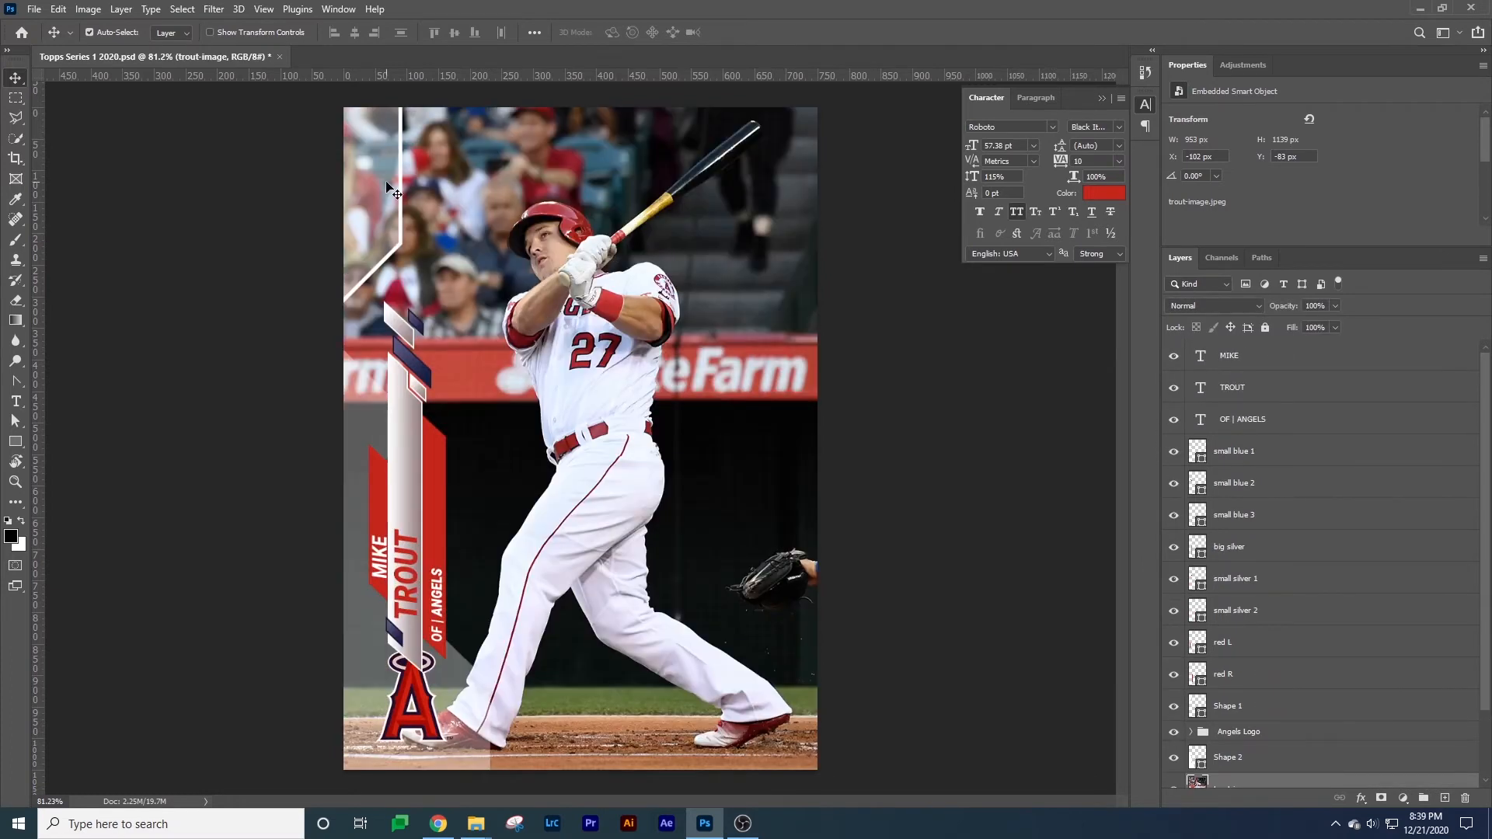
Set the fill of both translucent panels, Shape 1 and Shape 2, to 45%.
{"action": "left_click", "coordinate": [390, 300]}
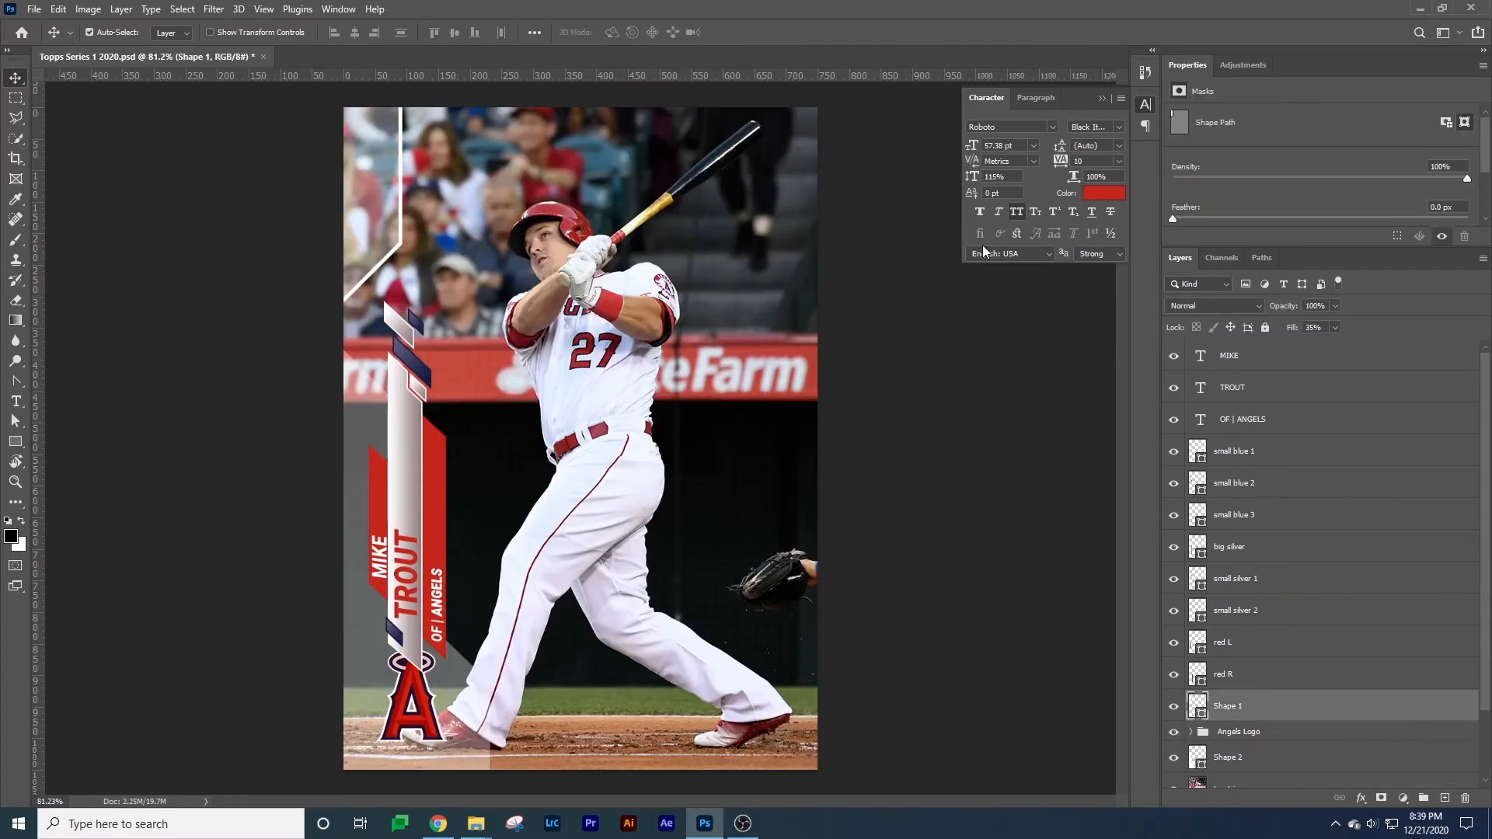
{"action": "left_click", "coordinate": [371, 412], "text": "shift"}
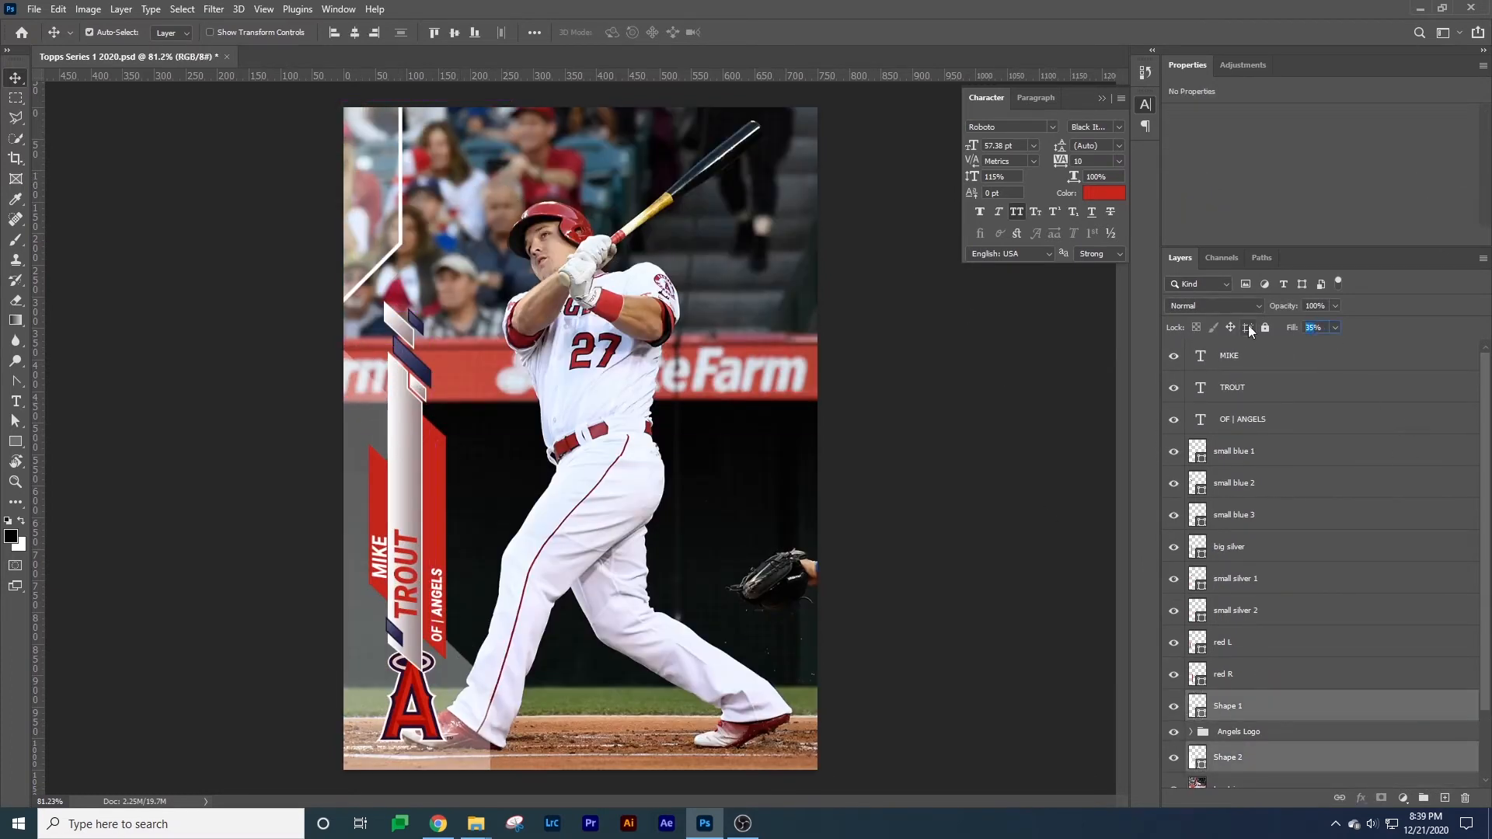
{"action": "key", "text": "shift+Up"}
Try a drop shadow on the Shape 1 layer with a 0 px distance and a 43 px size.
{"action": "left_click", "coordinate": [1207, 760], "text": "ctrl"}
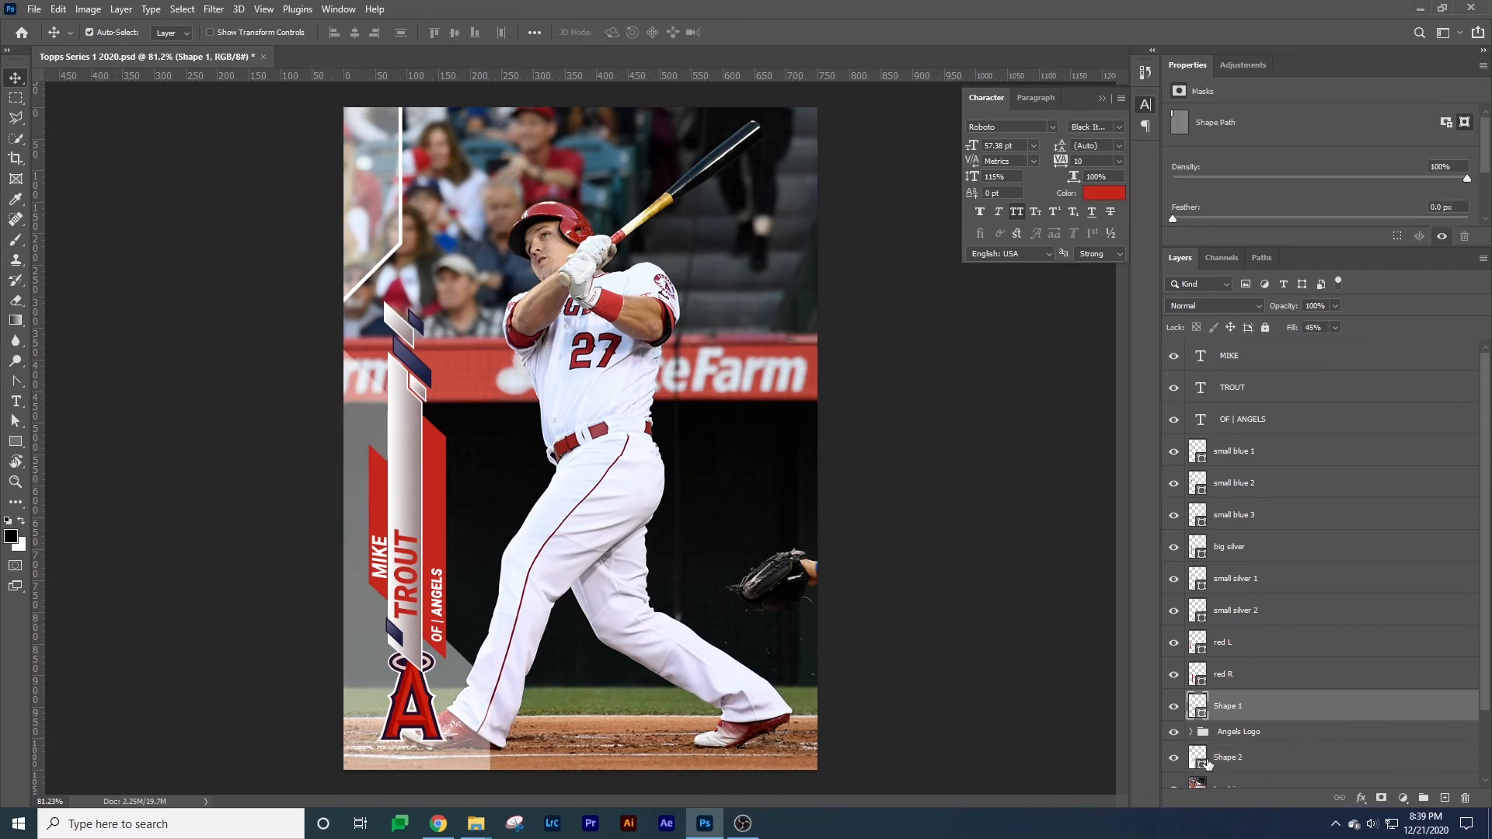
{"action": "left_click", "coordinate": [1365, 801]}
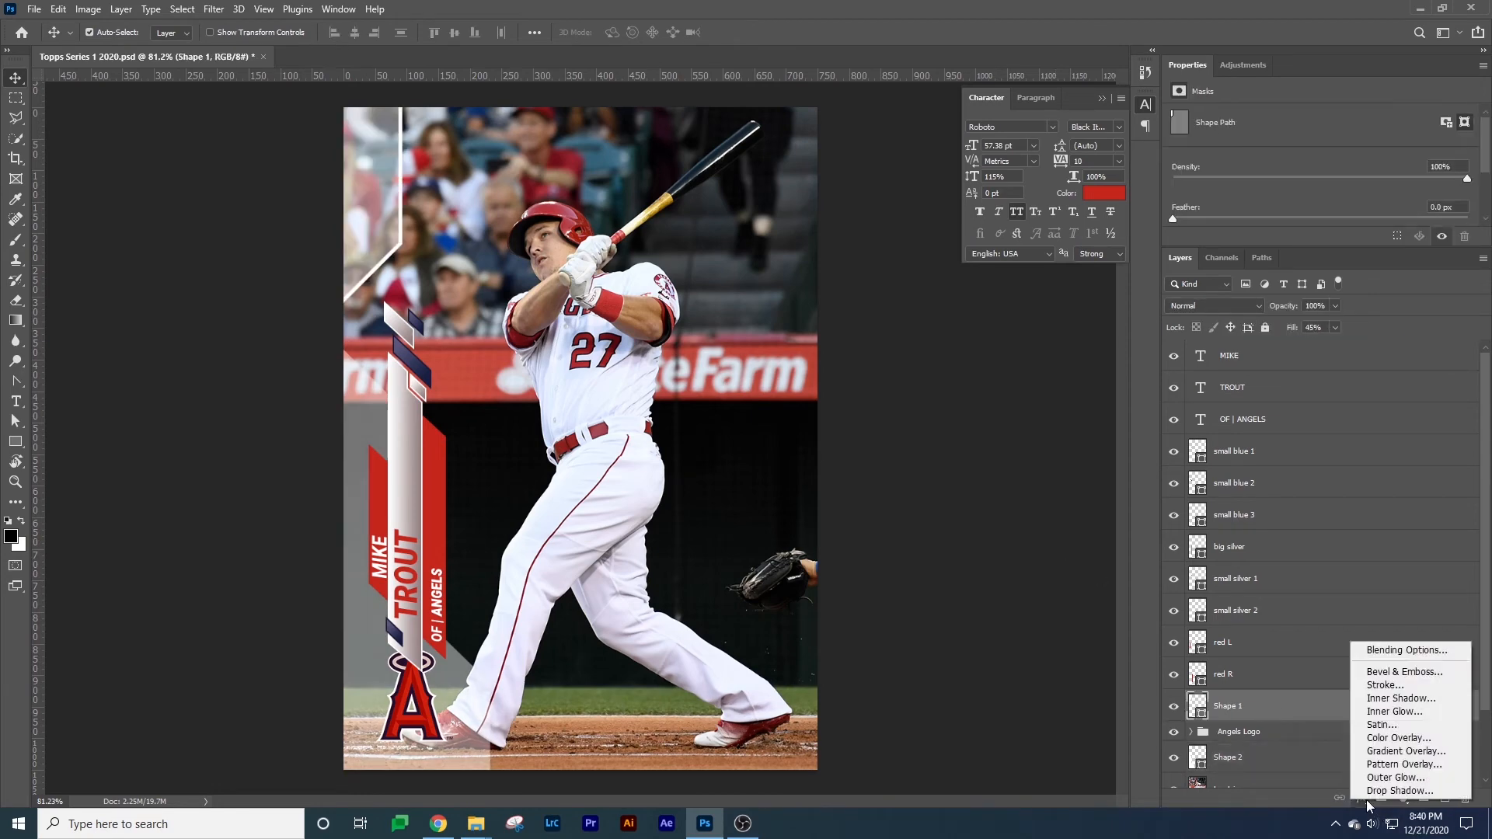
{"action": "left_click", "coordinate": [1399, 791]}
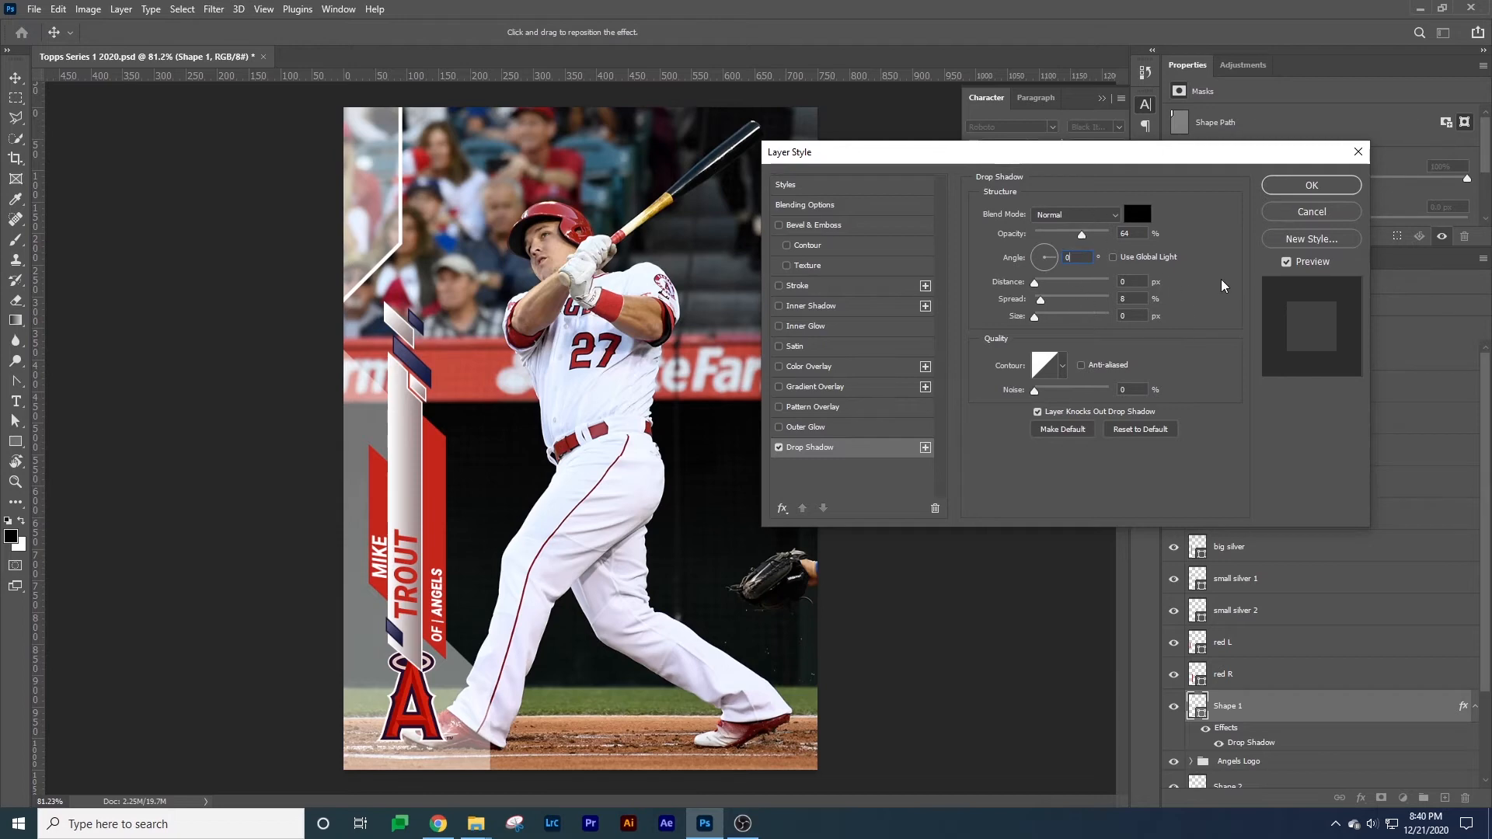
{"action": "left_click", "coordinate": [1034, 283]}
{"action": "mouse_move", "coordinate": [1036, 321]}
{"action": "left_mouse_down"}
{"action": "mouse_move", "coordinate": [1065, 319]}
{"action": "mouse_move", "coordinate": [1051, 319]}
{"action": "left_mouse_up"}
{"action": "left_click", "coordinate": [778, 448]}
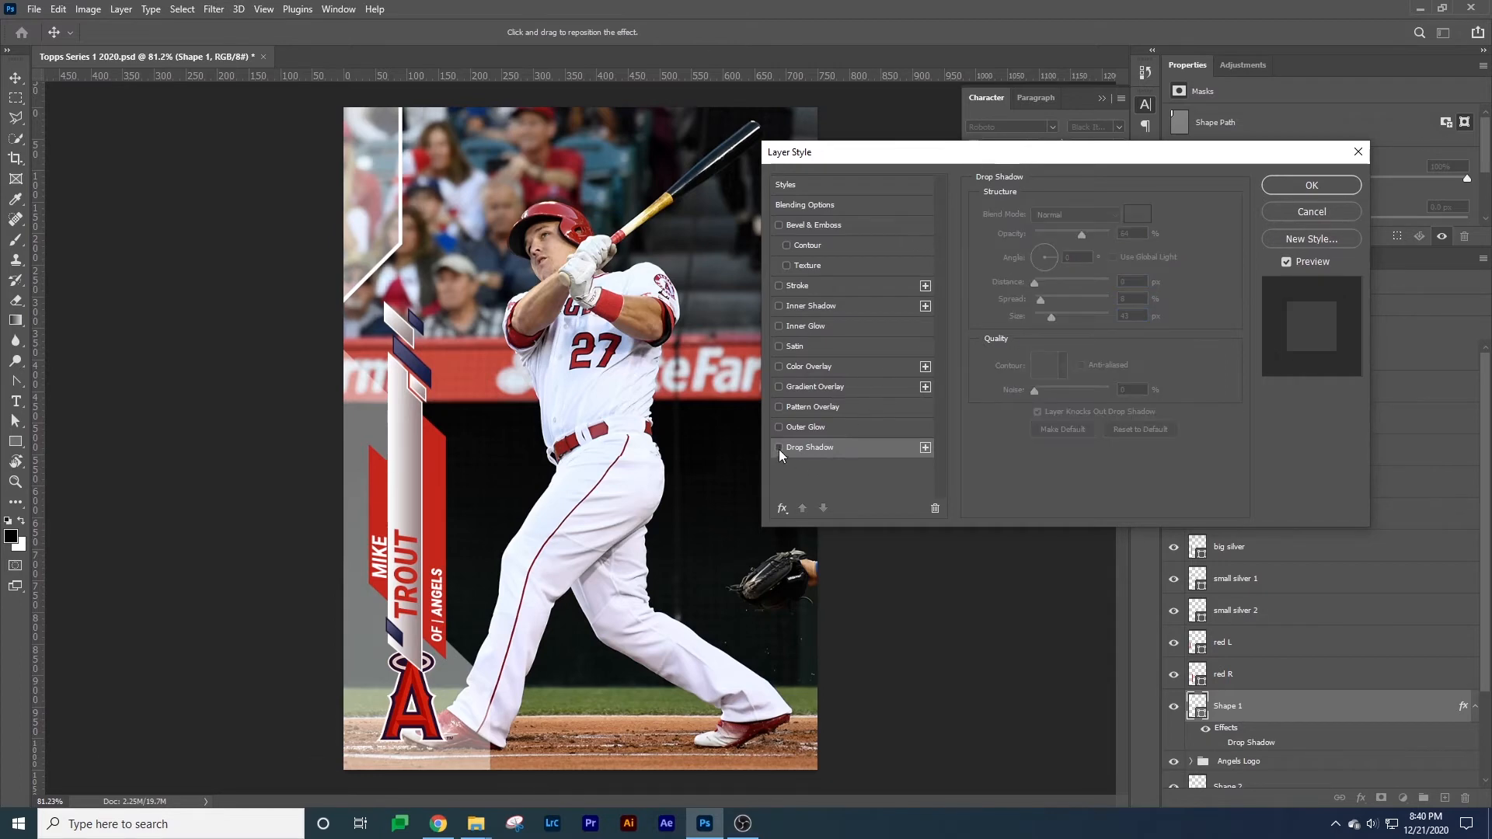
Give Shape 1 a black inner shadow at 100% opacity with a distance of 0 px, choke of 40% and size of 18 px.
{"action": "left_click", "coordinate": [817, 306]}
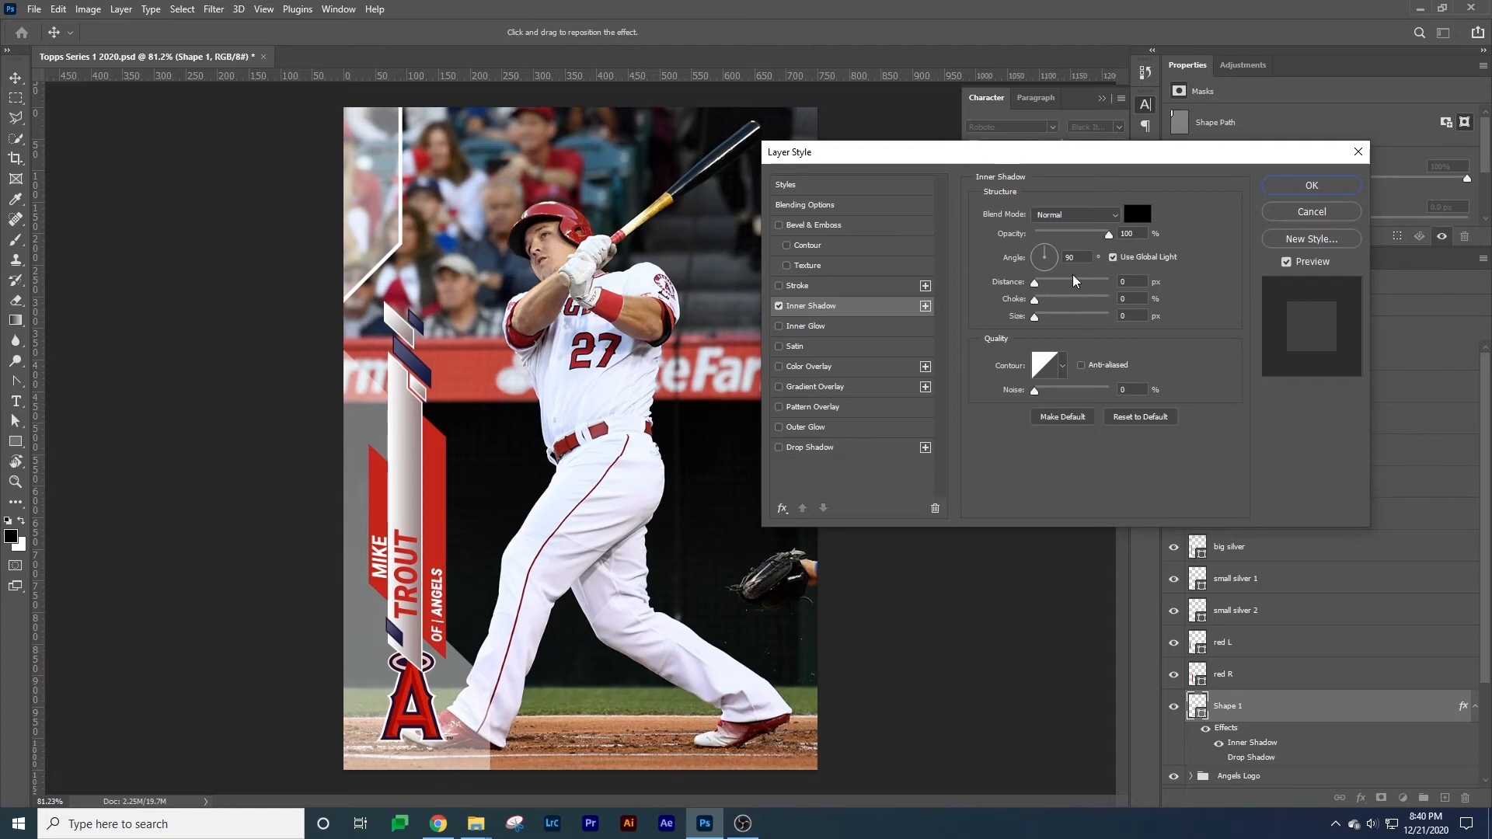
{"action": "mouse_move", "coordinate": [1035, 283]}
{"action": "left_mouse_down"}
{"action": "mouse_move", "coordinate": [1063, 285]}
{"action": "mouse_move", "coordinate": [1046, 287]}
{"action": "left_mouse_up"}
{"action": "key", "text": "Tab"}
{"action": "key", "text": "Tab"}
{"action": "key", "text": "Up"}
{"action": "key", "text": "Up"}
{"action": "key", "text": "Up"}
{"action": "key", "text": "Up"}
{"action": "key", "text": "Up"}
{"action": "key", "text": "Up"}
{"action": "key", "text": "Up"}
{"action": "key", "text": "Up"}
{"action": "key", "text": "Up"}
{"action": "key", "text": "Up"}
{"action": "key", "text": "Up"}
{"action": "key", "text": "Up"}
{"action": "key", "text": "Up"}
{"action": "key", "text": "Up"}
{"action": "key", "text": "Up"}
{"action": "key", "text": "Up"}
{"action": "key", "text": "Up"}
{"action": "key", "text": "Up"}
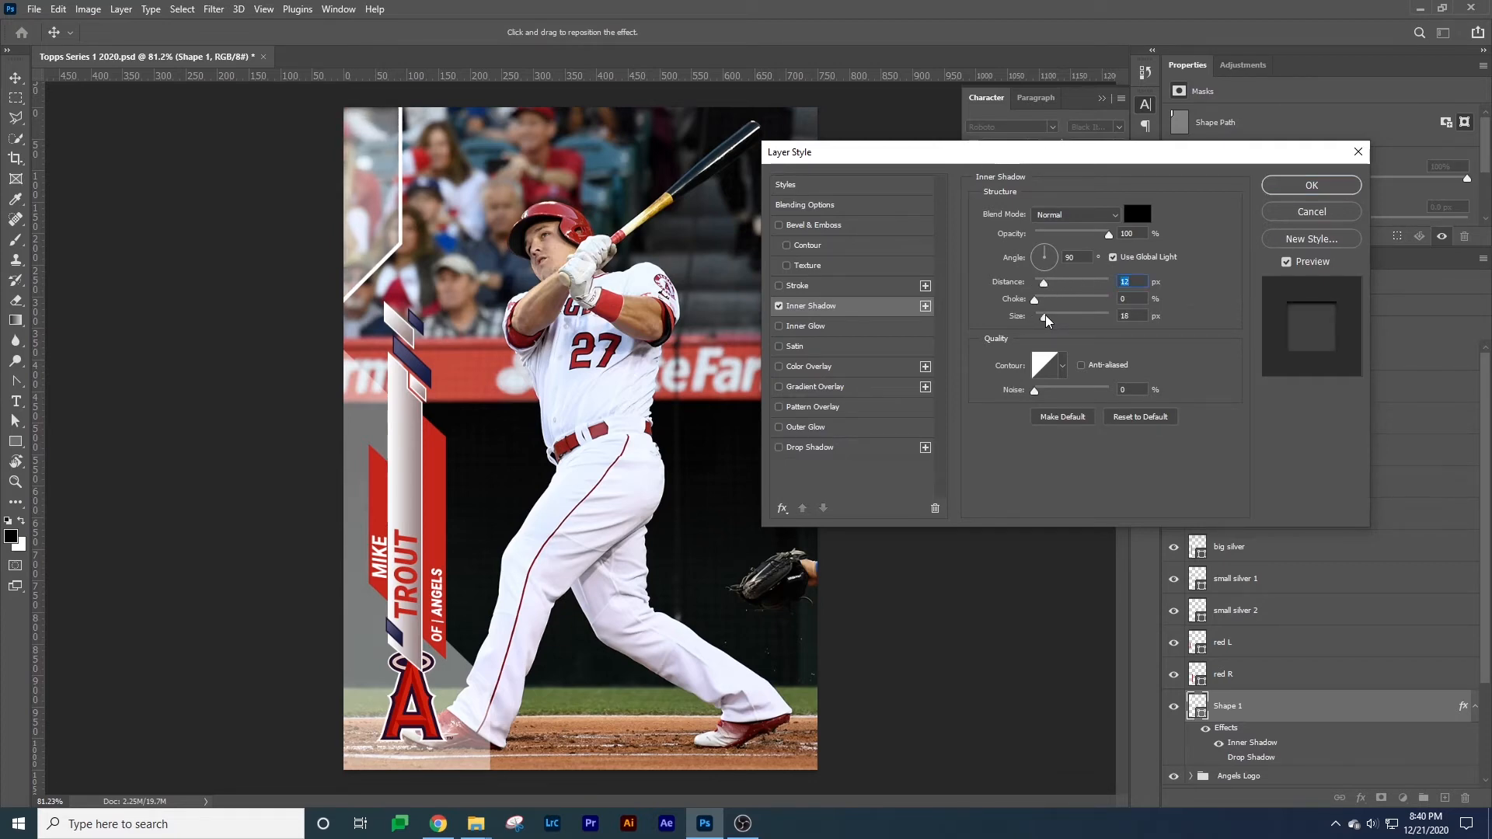
{"action": "left_click_drag", "start_coordinate": [1045, 290], "coordinate": [1067, 313]}
{"action": "left_click", "coordinate": [1036, 285]}
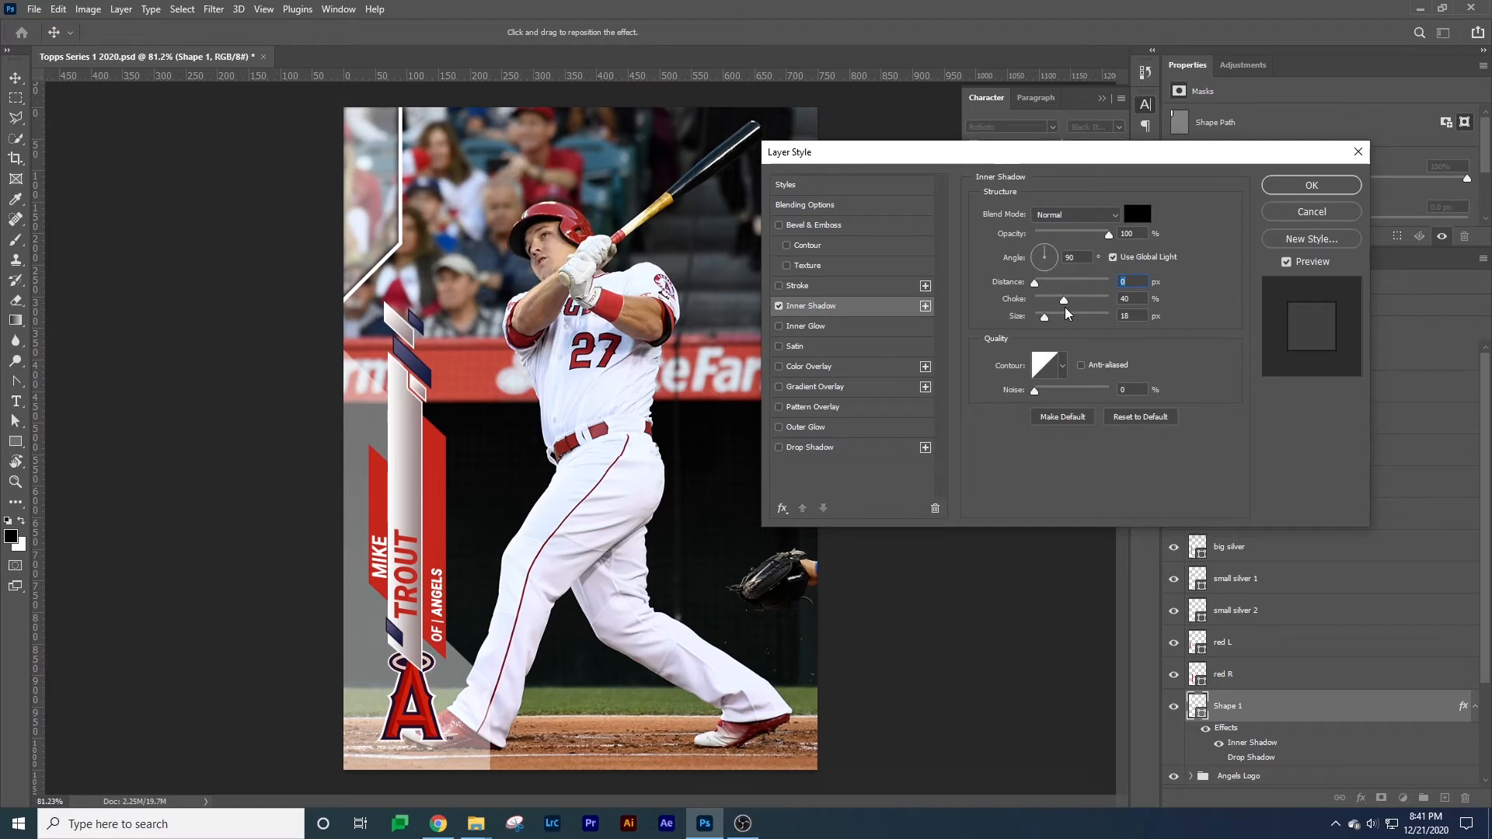
{"action": "left_click", "coordinate": [1295, 186]}
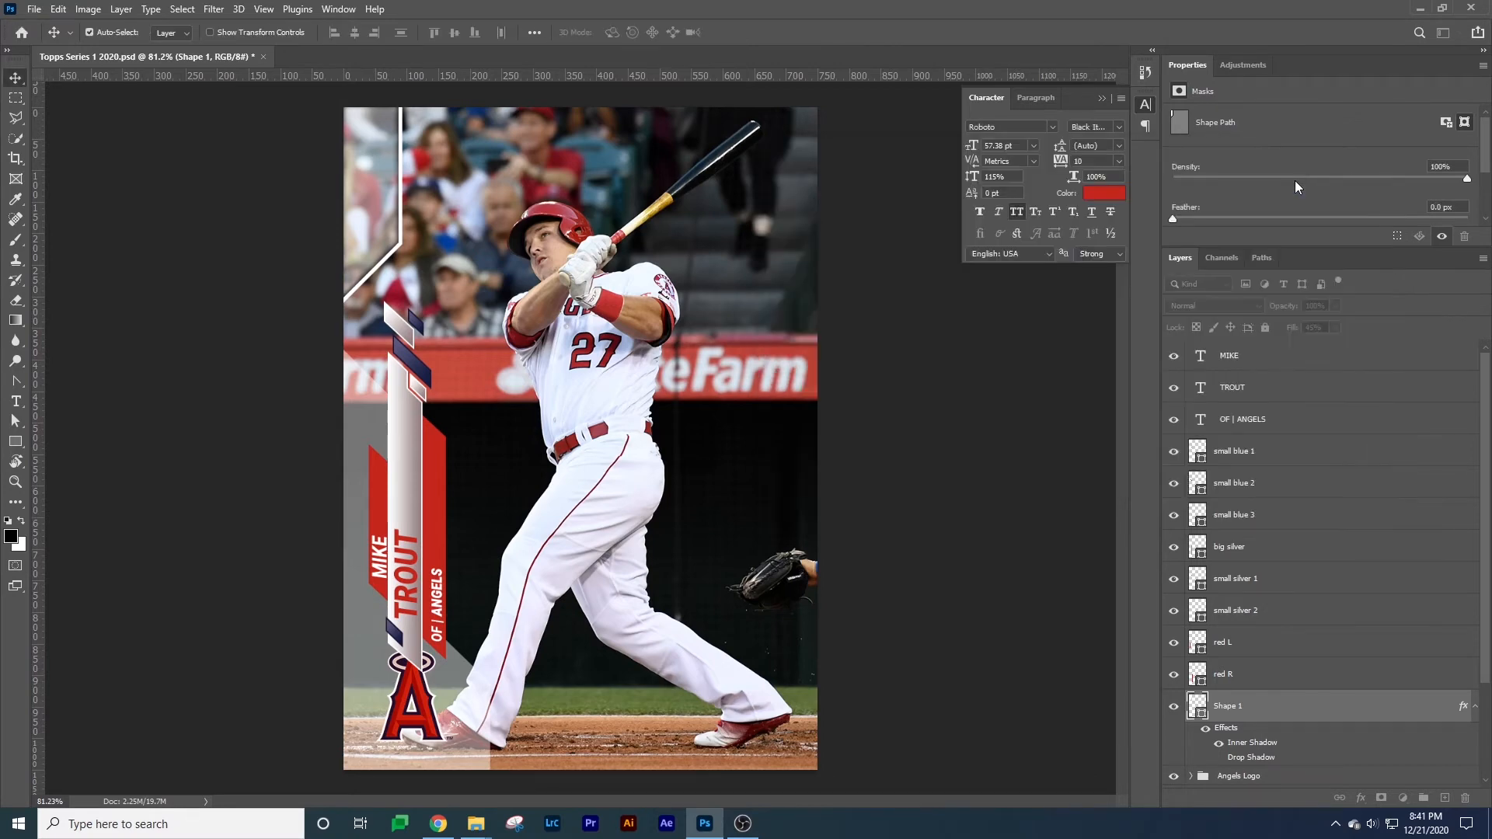
Toggle Shape 1, Shape 2, the Angels Logo group and the player photo to compare Shape 1's inner shadow with the reference card.
{"action": "left_click", "coordinate": [1174, 709]}
{"action": "scroll", "coordinate": [1174, 709], "scroll_direction": "down", "scroll_amount": 3}
{"action": "left_click_drag", "start_coordinate": [1175, 709], "coordinate": [1174, 652]}
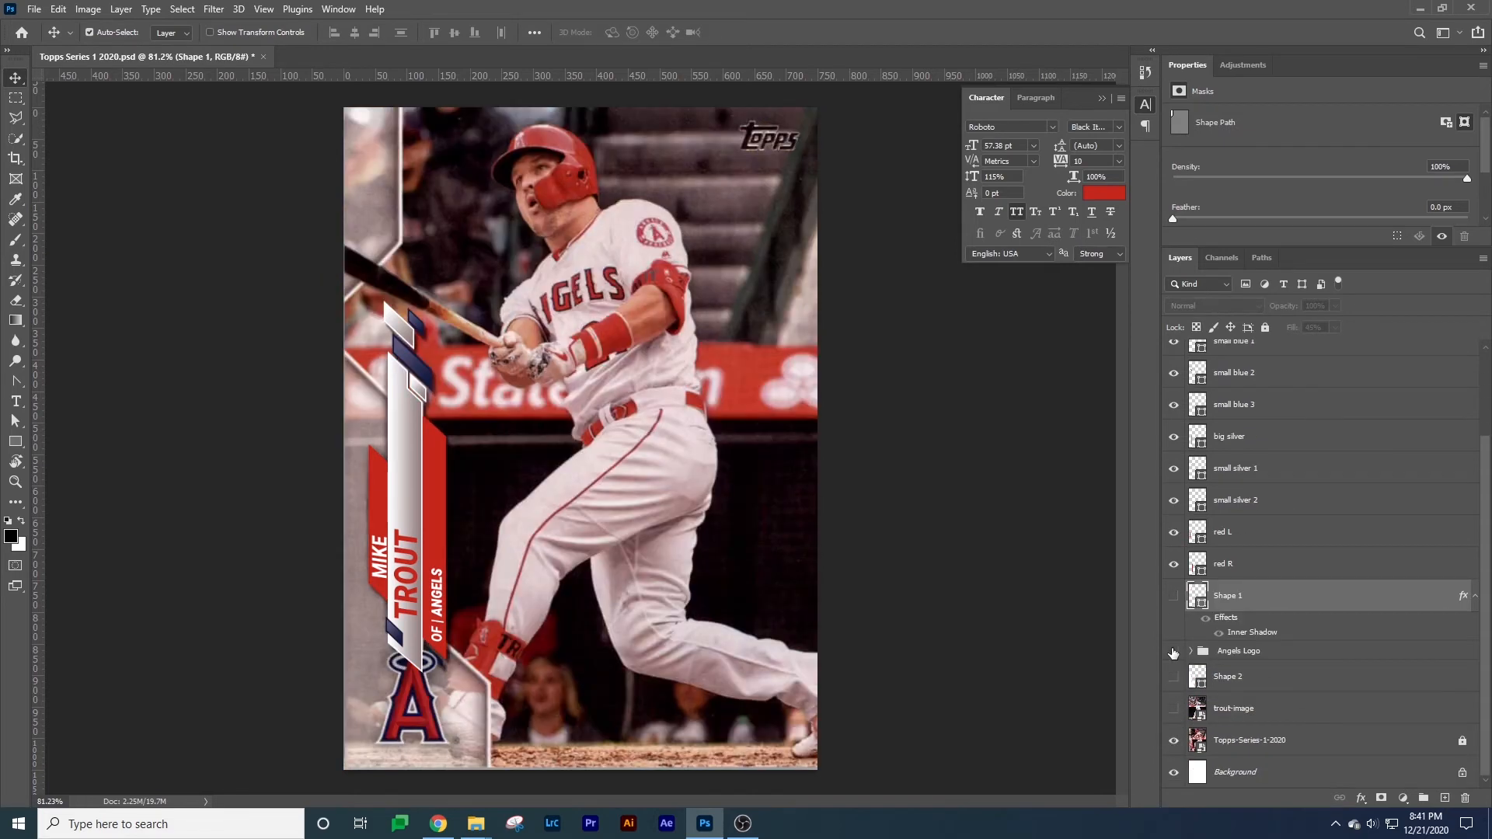
{"action": "double_click", "coordinate": [1175, 596]}
{"action": "left_click", "coordinate": [1174, 596]}
{"action": "left_click", "coordinate": [1175, 596]}
{"action": "left_click_drag", "start_coordinate": [1174, 596], "coordinate": [1175, 708]}
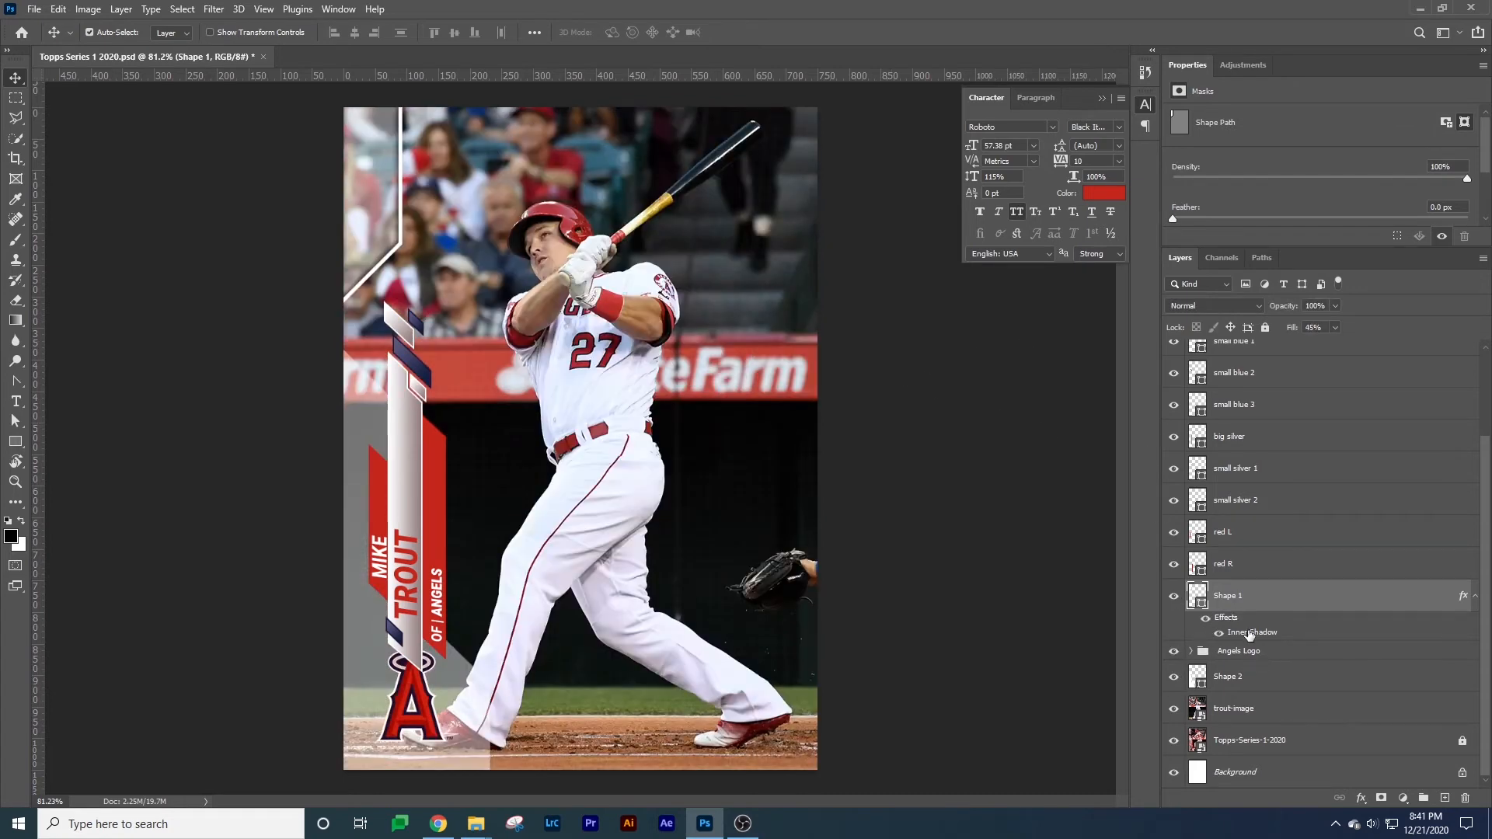
Change Shape 1's inner shadow to about 50% opacity, 0° angle, 3 px distance, 57% choke and 16 px size.
{"action": "double_click", "coordinate": [1249, 633]}
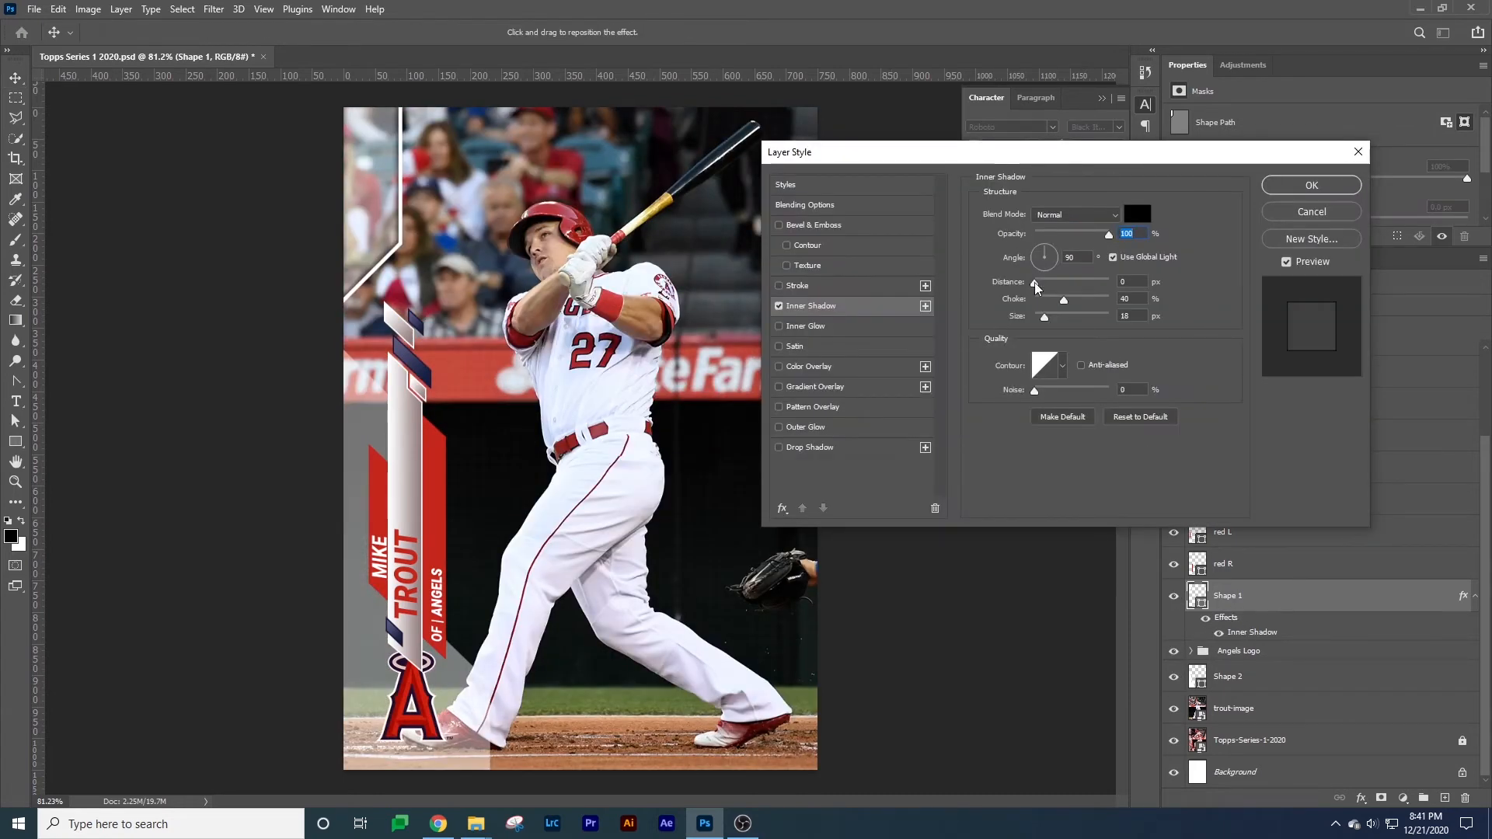
{"action": "left_click_drag", "start_coordinate": [1035, 283], "coordinate": [1070, 302]}
{"action": "left_click", "coordinate": [1055, 261]}
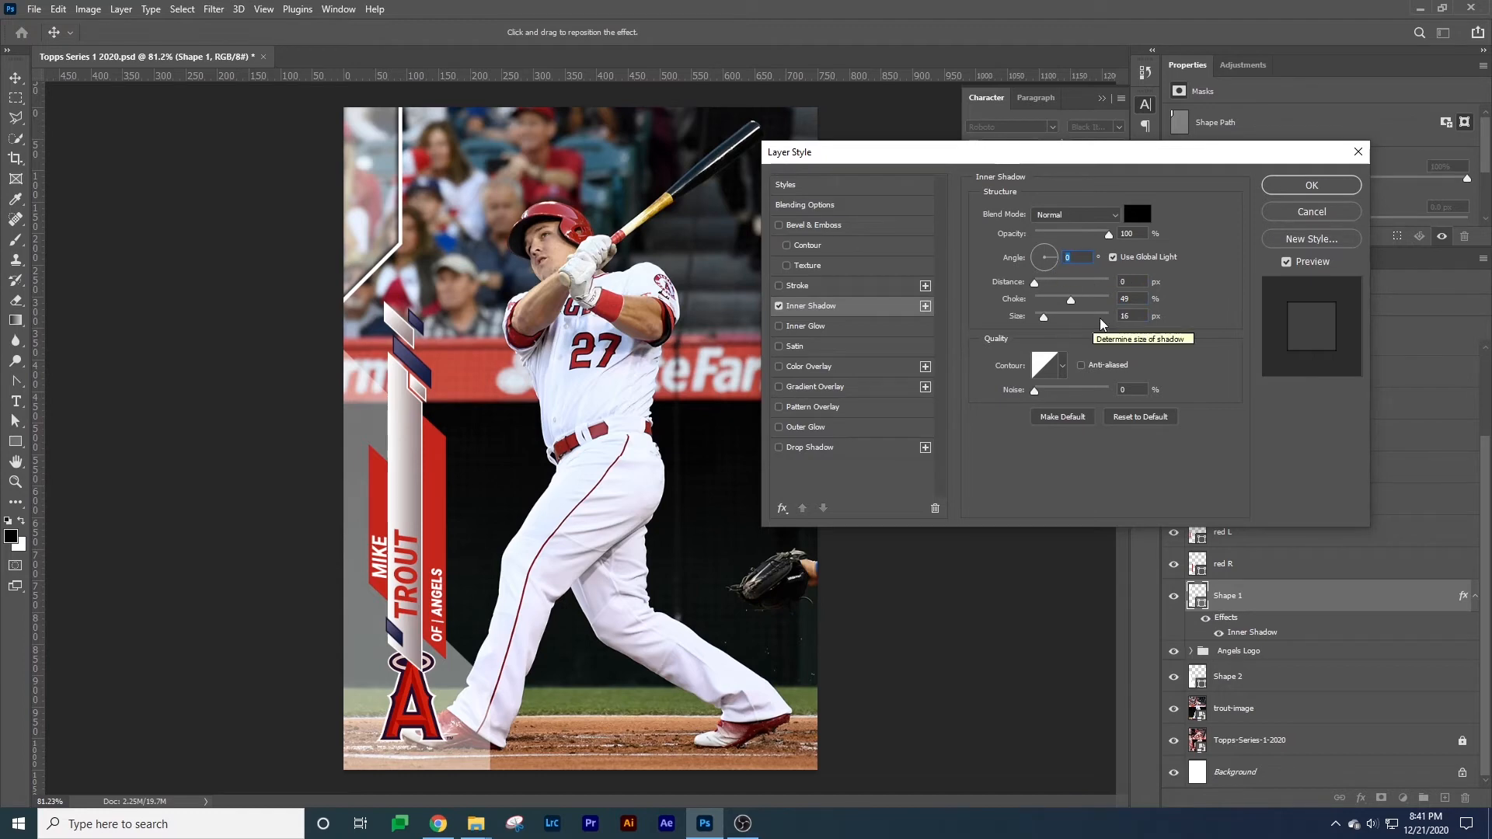
{"action": "left_click_drag", "start_coordinate": [1034, 283], "coordinate": [1039, 289]}
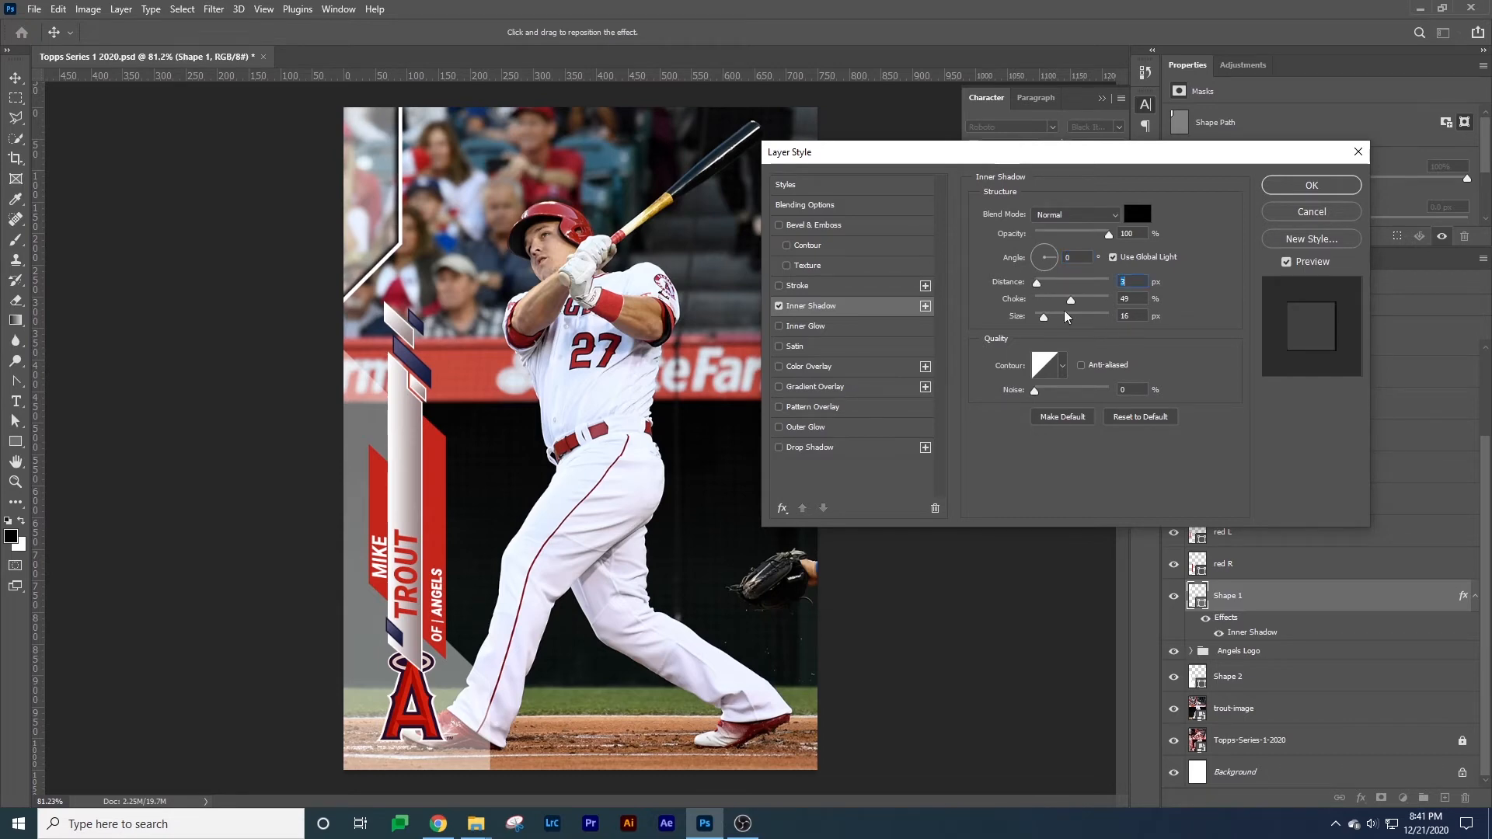
{"action": "left_click_drag", "start_coordinate": [1046, 323], "coordinate": [1080, 305]}
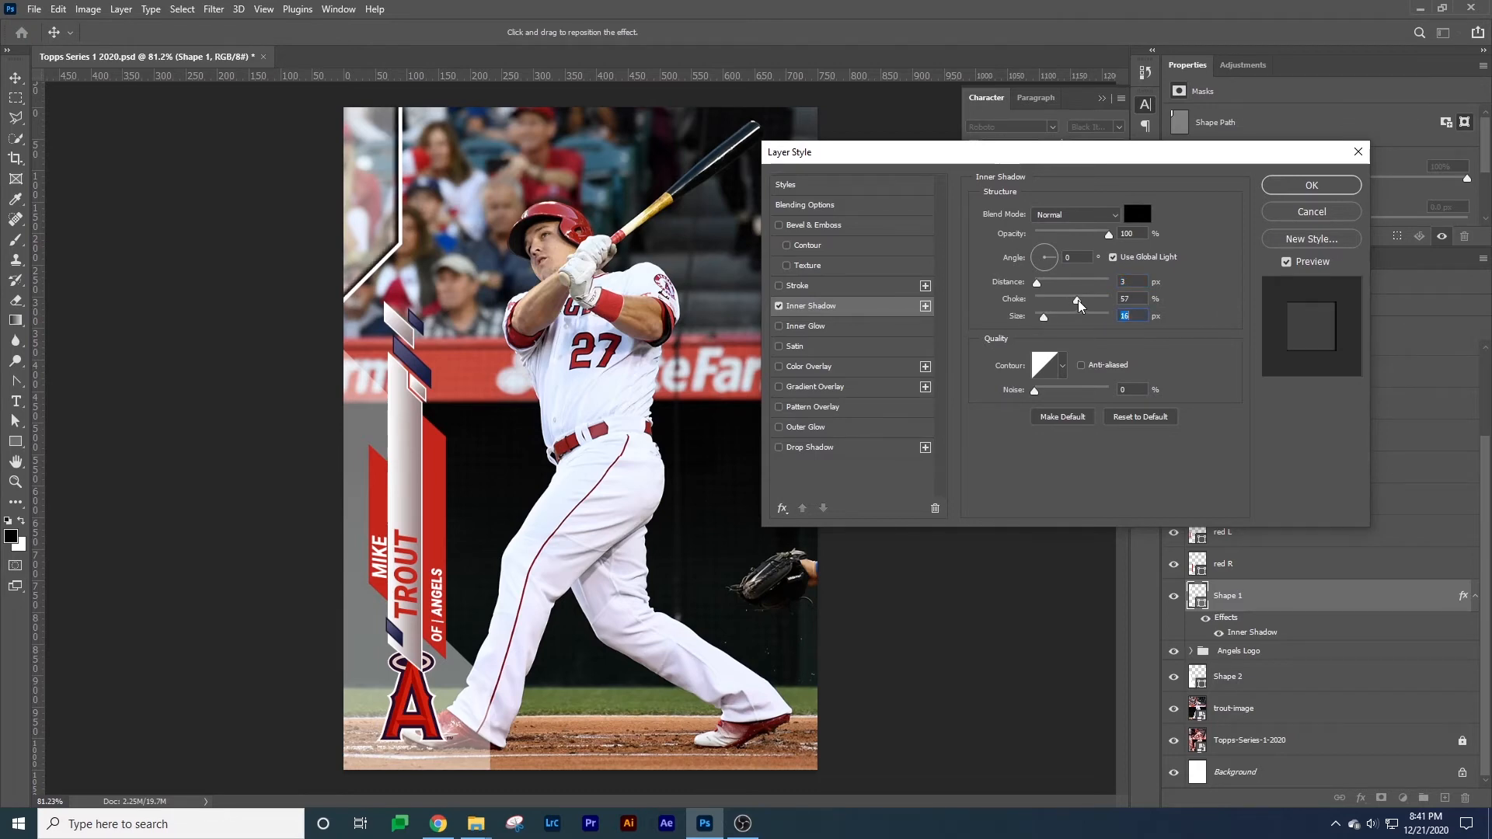
{"action": "left_click", "coordinate": [1079, 306]}
{"action": "left_click_drag", "start_coordinate": [1110, 239], "coordinate": [1079, 240]}
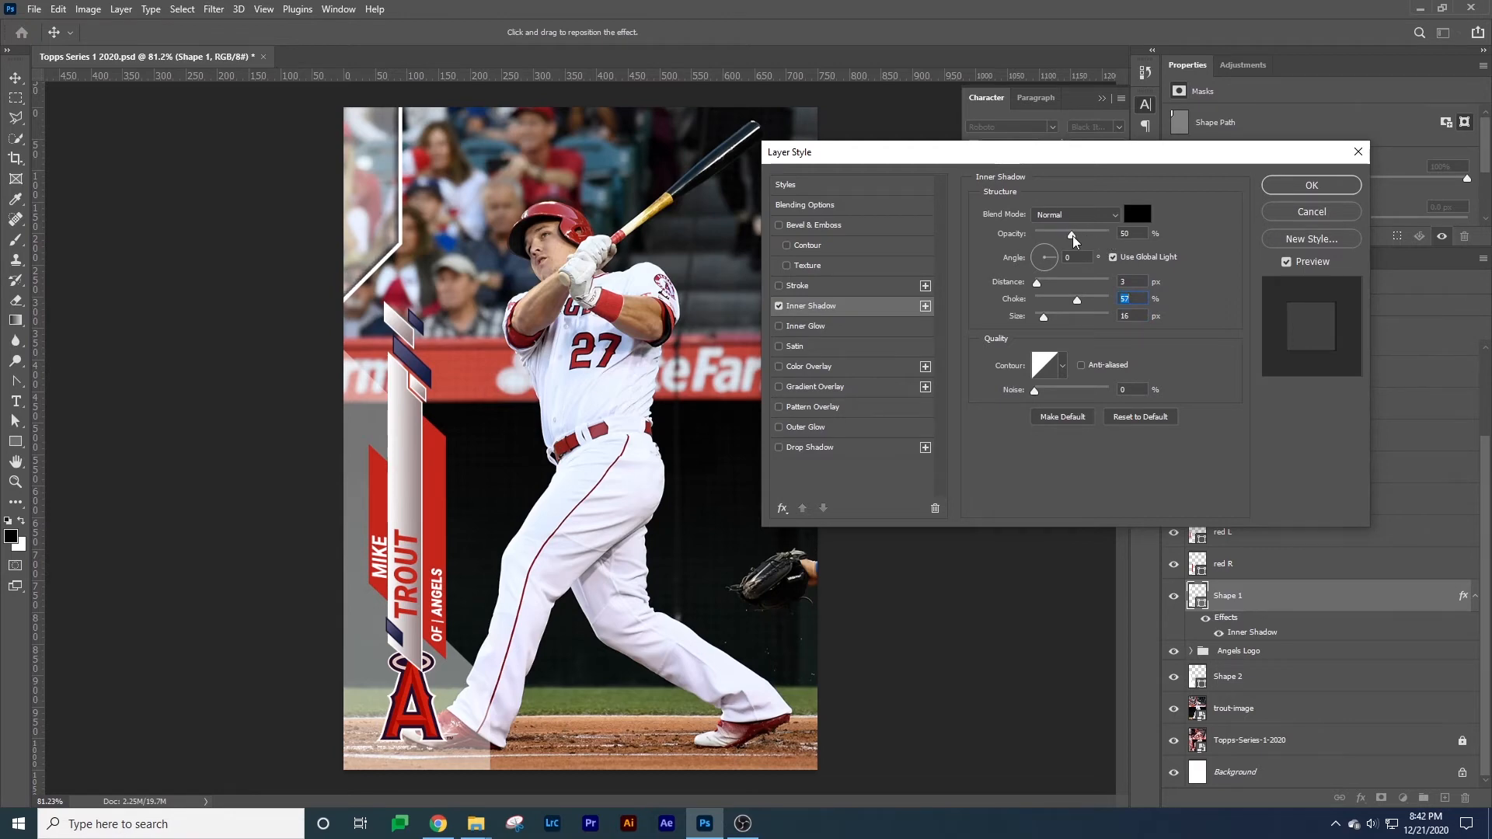
{"action": "left_click_drag", "start_coordinate": [1075, 240], "coordinate": [1069, 241]}
{"action": "left_click", "coordinate": [1310, 187]}
Hide the photo and panel layers, check the softened Shape 1 shadow against the reference card, and show the layers again.
{"action": "left_click_drag", "start_coordinate": [1175, 596], "coordinate": [1177, 709]}
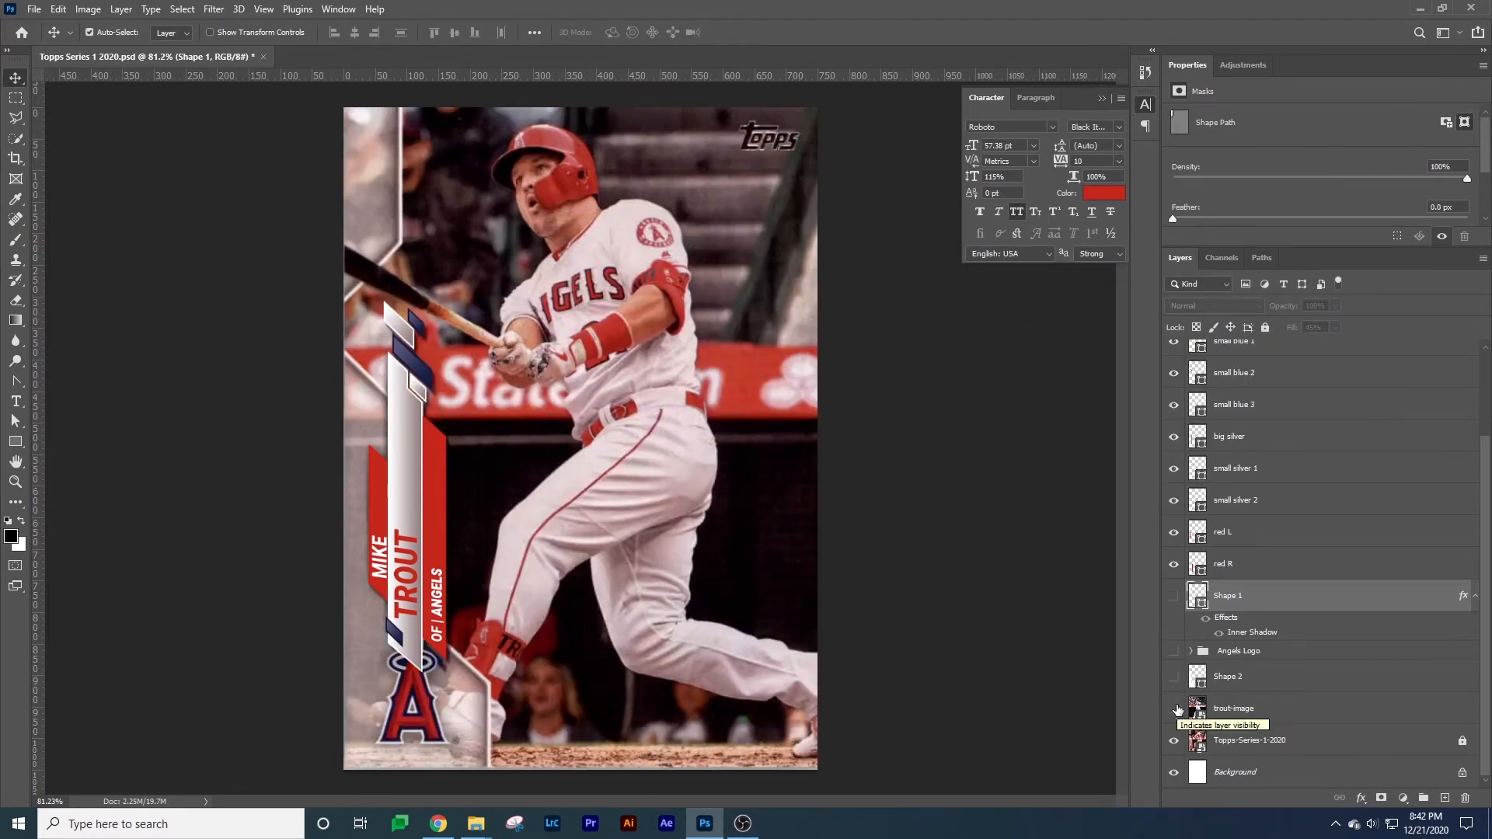
{"action": "left_click", "coordinate": [1173, 597]}
{"action": "left_click", "coordinate": [1173, 596]}
{"action": "left_click", "coordinate": [1173, 596]}
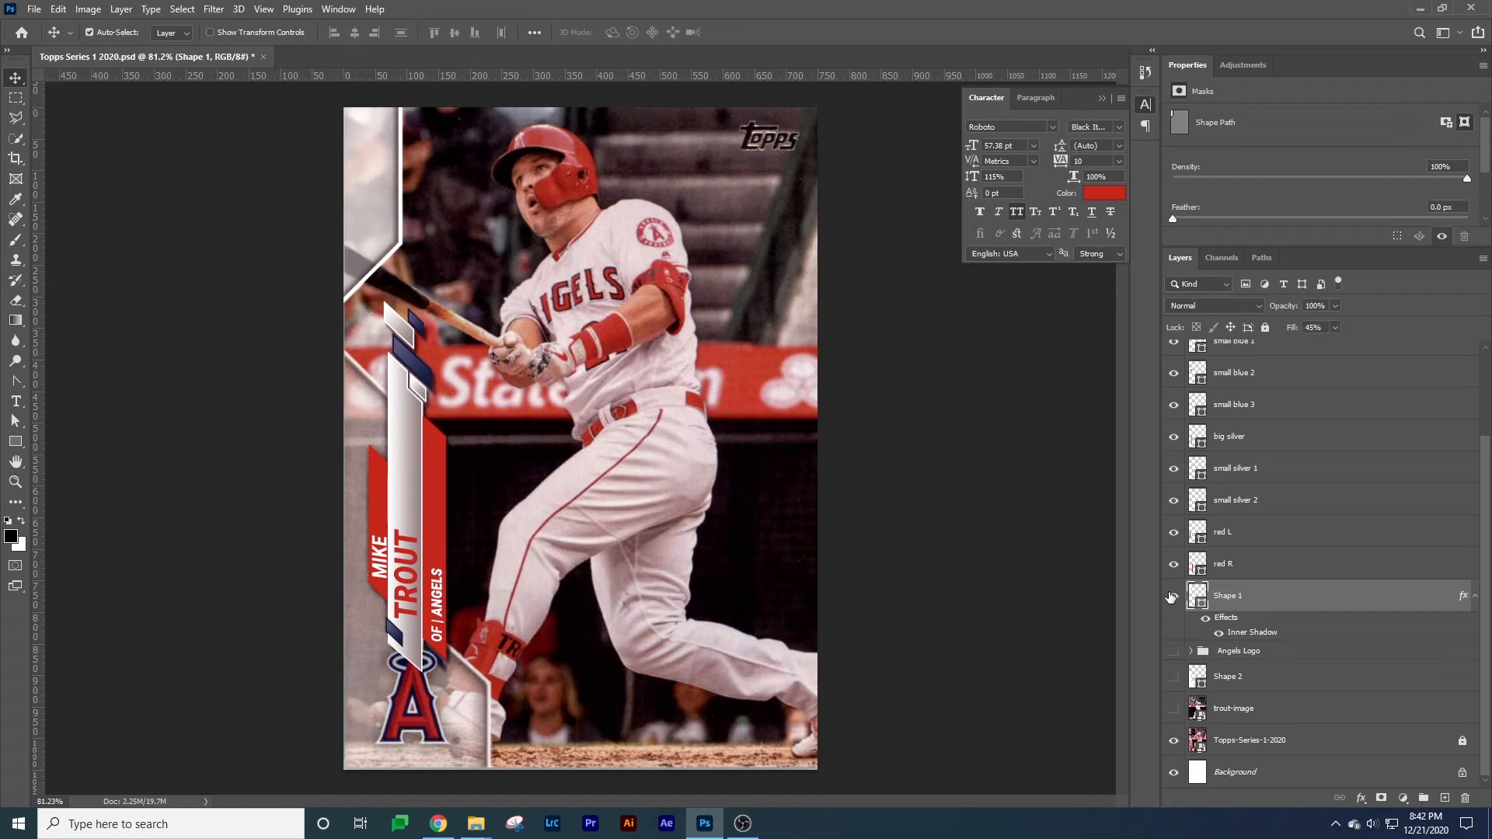
{"action": "left_click_drag", "start_coordinate": [1173, 651], "coordinate": [1172, 707]}
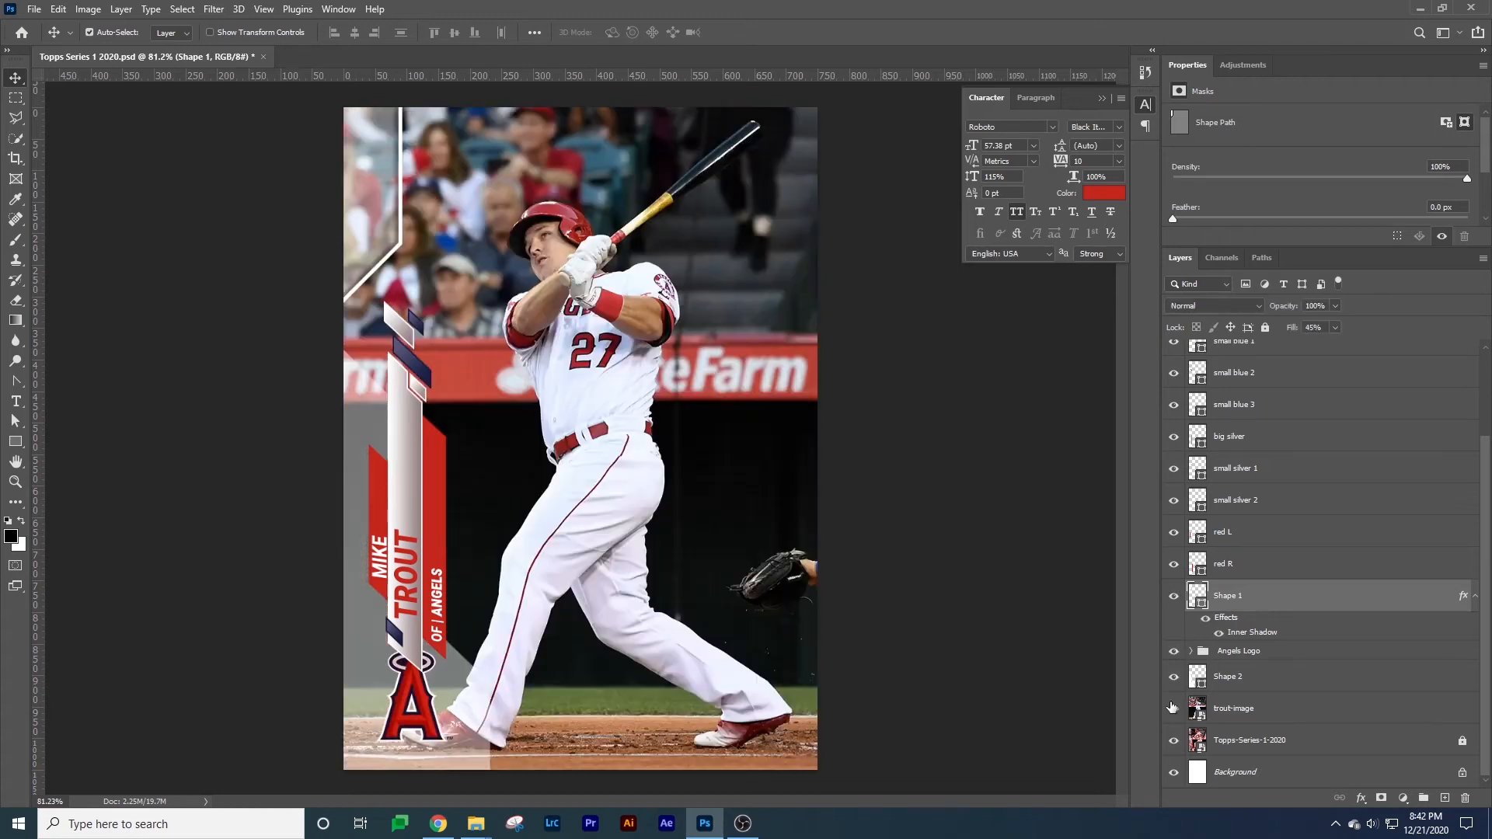
{"action": "left_click", "coordinate": [569, 499]}
{"action": "left_click_drag", "start_coordinate": [375, 425], "coordinate": [460, 384]}
{"action": "key", "text": "ctrl+z"}
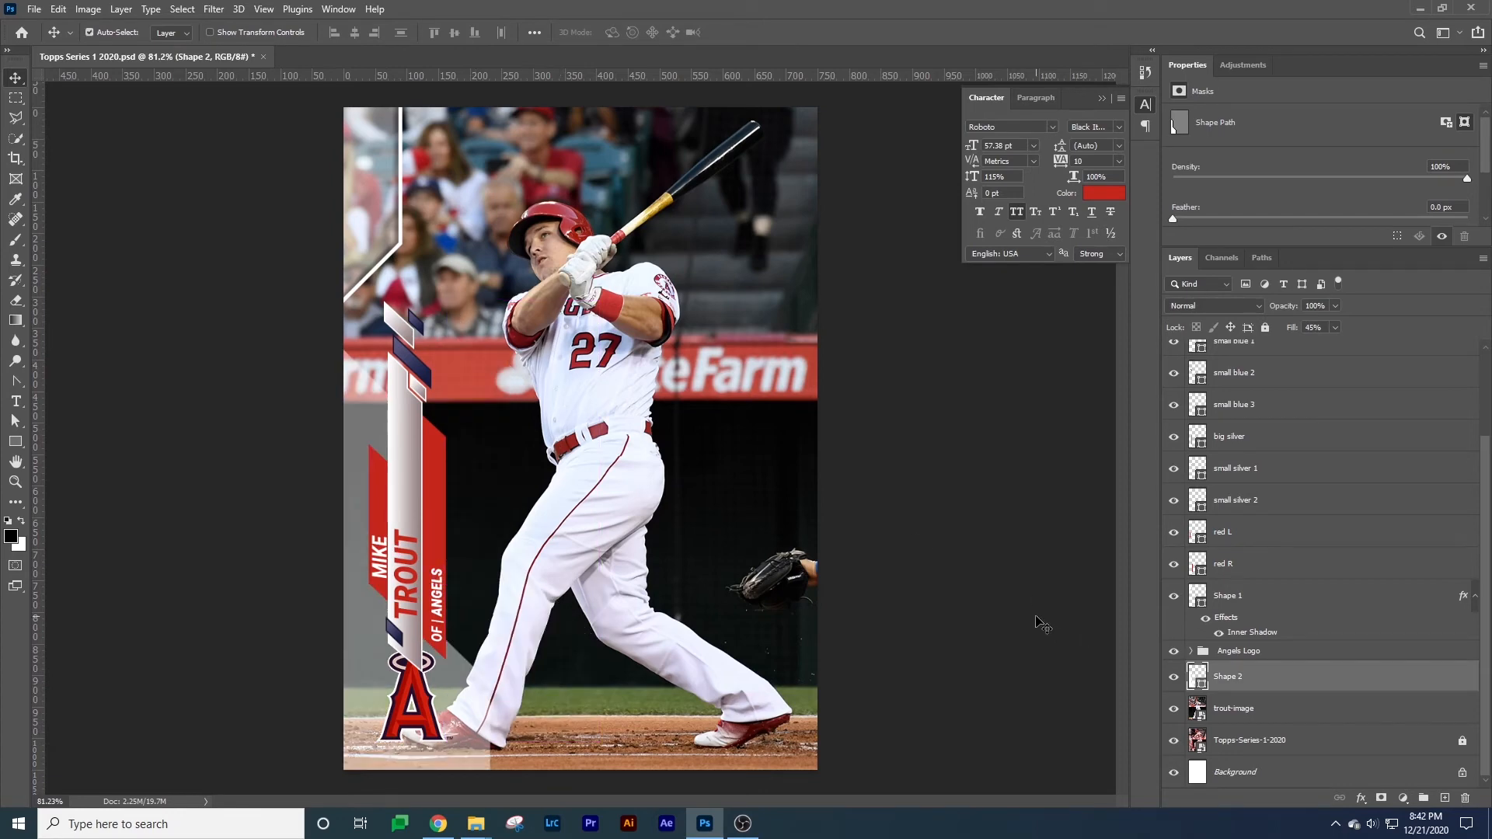
{"action": "left_click_drag", "start_coordinate": [393, 217], "coordinate": [393, 217]}
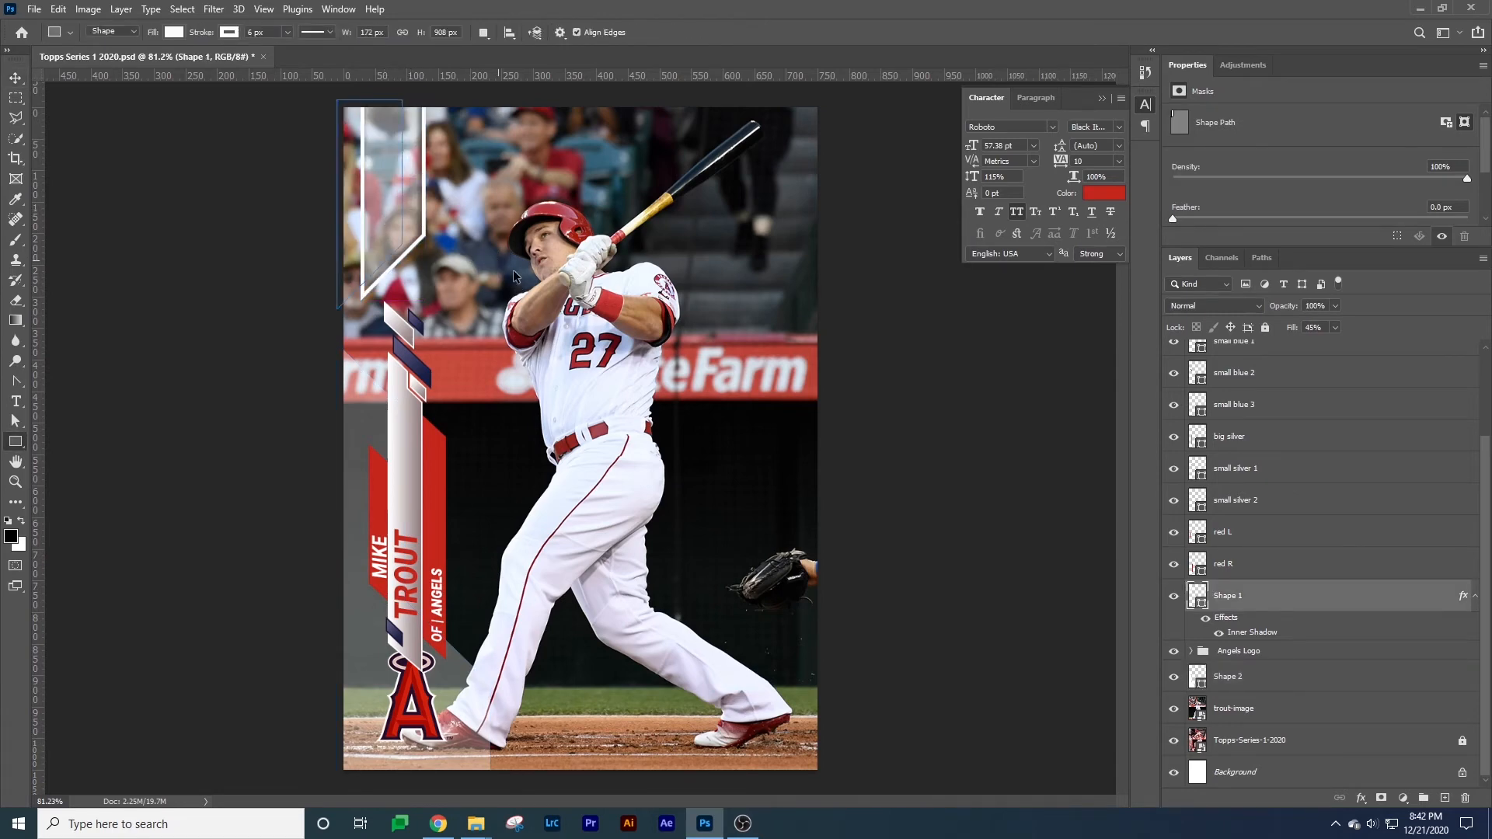
Give Shape 2 a white 6 px stroke and raise its layer opacity to 100%.
{"action": "left_click", "coordinate": [378, 414]}
{"action": "key", "text": "u"}
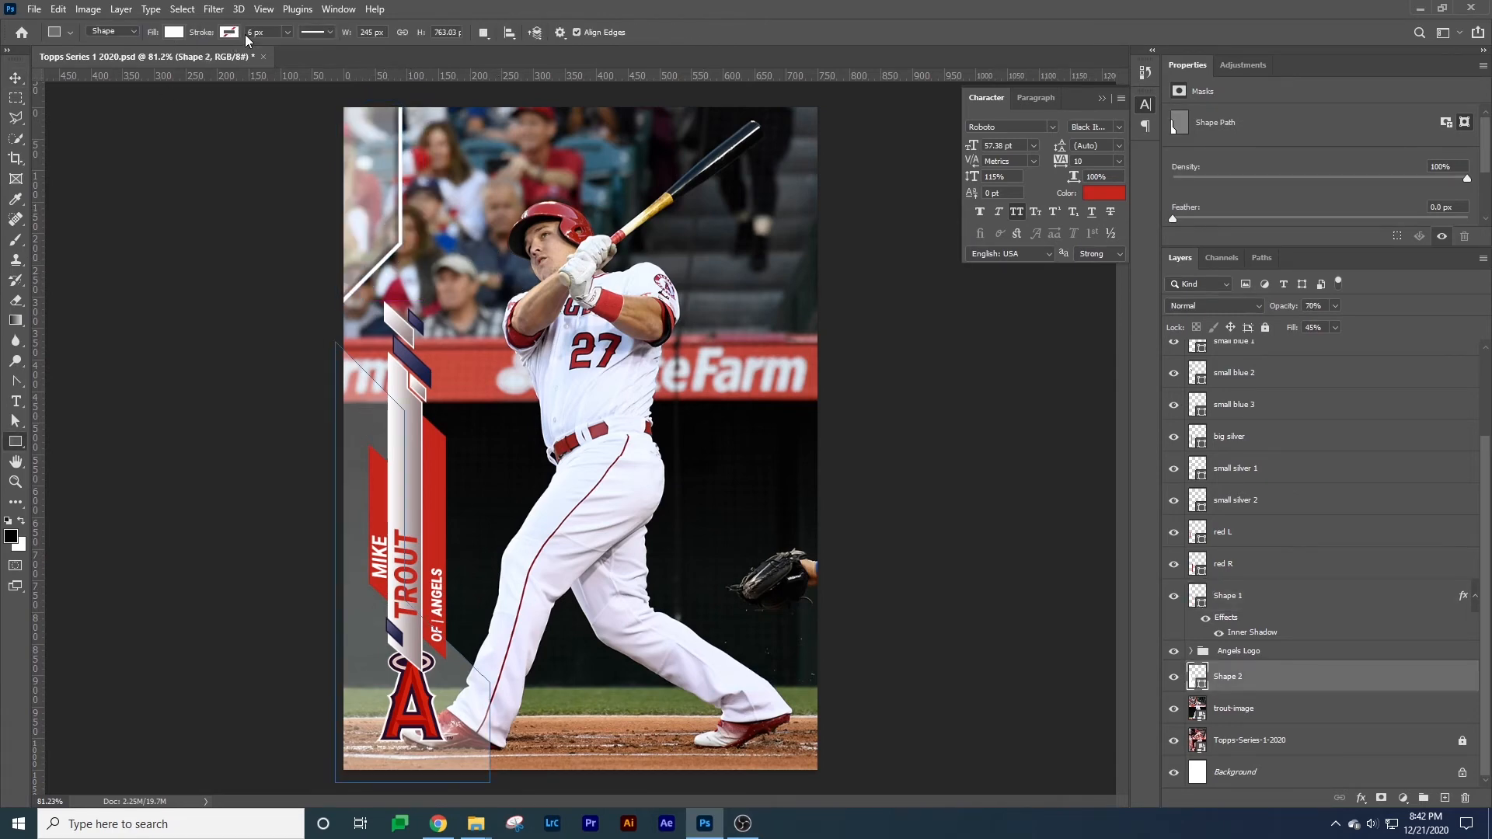
{"action": "left_click", "coordinate": [227, 32]}
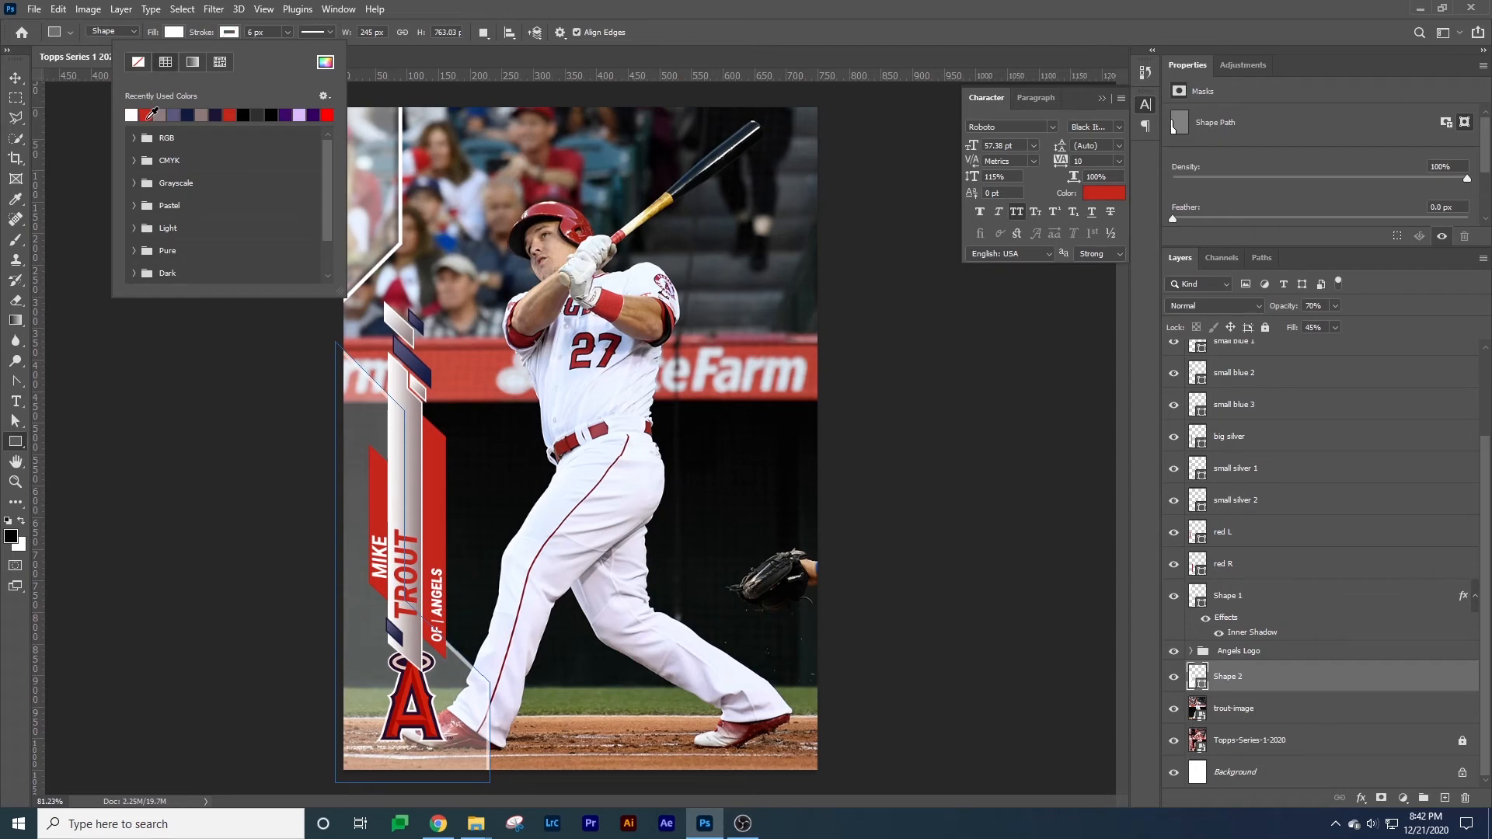
{"action": "left_click", "coordinate": [15, 78]}
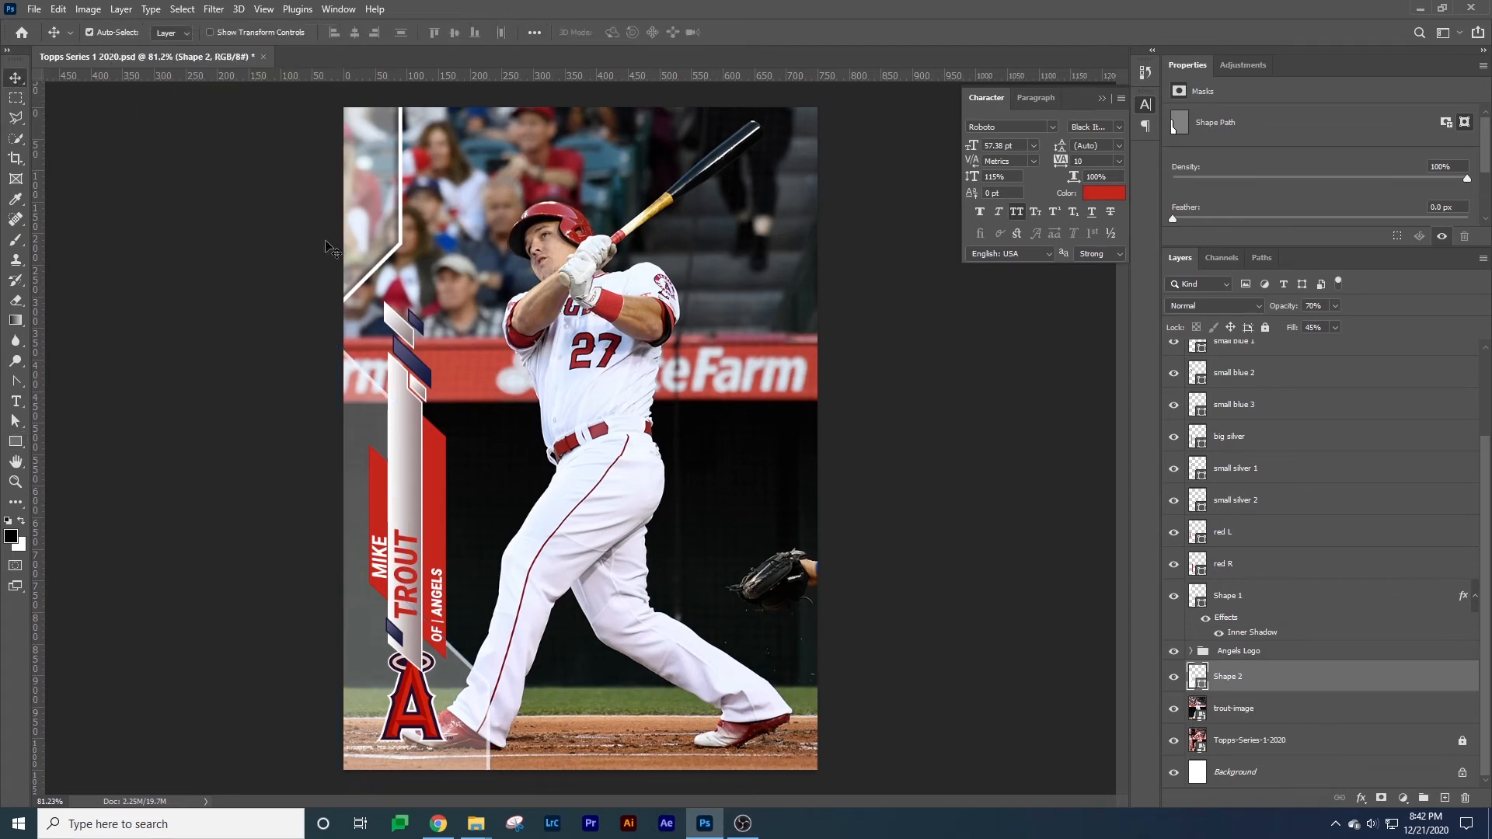
{"action": "left_click", "coordinate": [956, 453]}
{"action": "left_click", "coordinate": [379, 409]}
{"action": "left_click", "coordinate": [988, 451]}
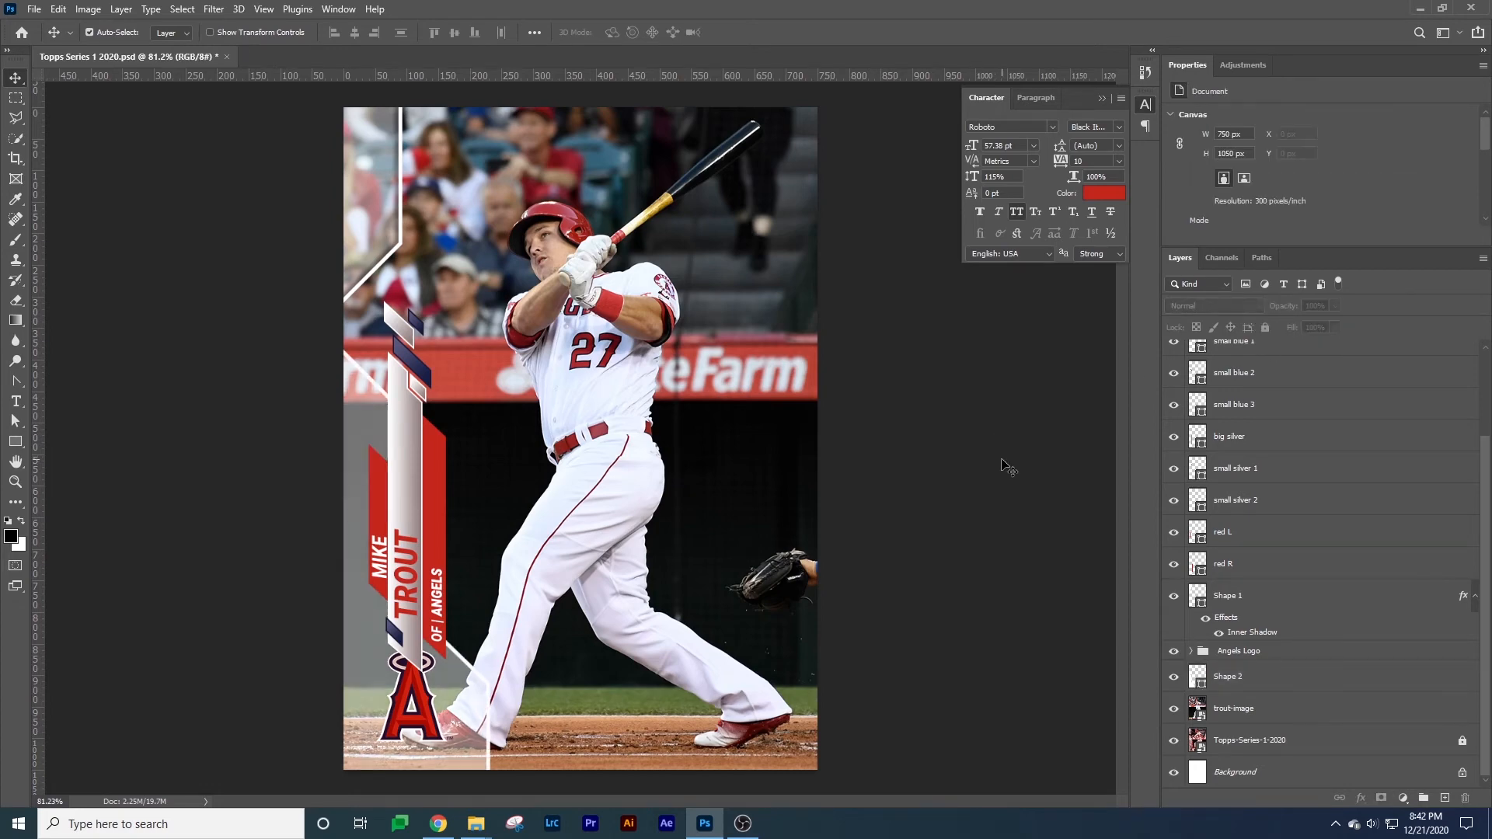
Copy Shape 1's inner shadow effect onto the Shape 2 layer and save the document.
{"action": "left_click", "coordinate": [362, 412]}
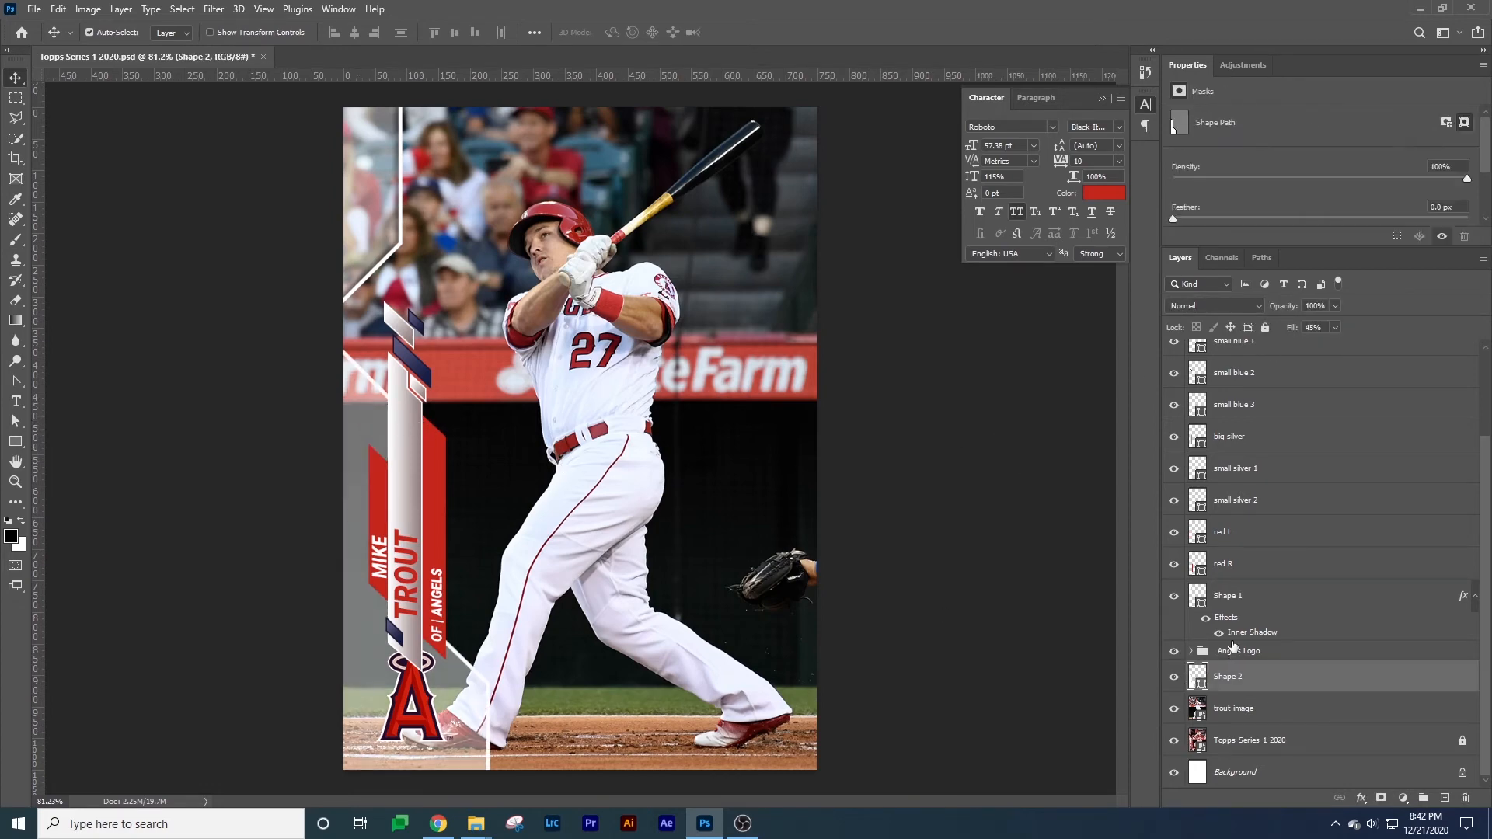
{"action": "left_click_drag", "start_coordinate": [1243, 618], "coordinate": [1252, 677]}
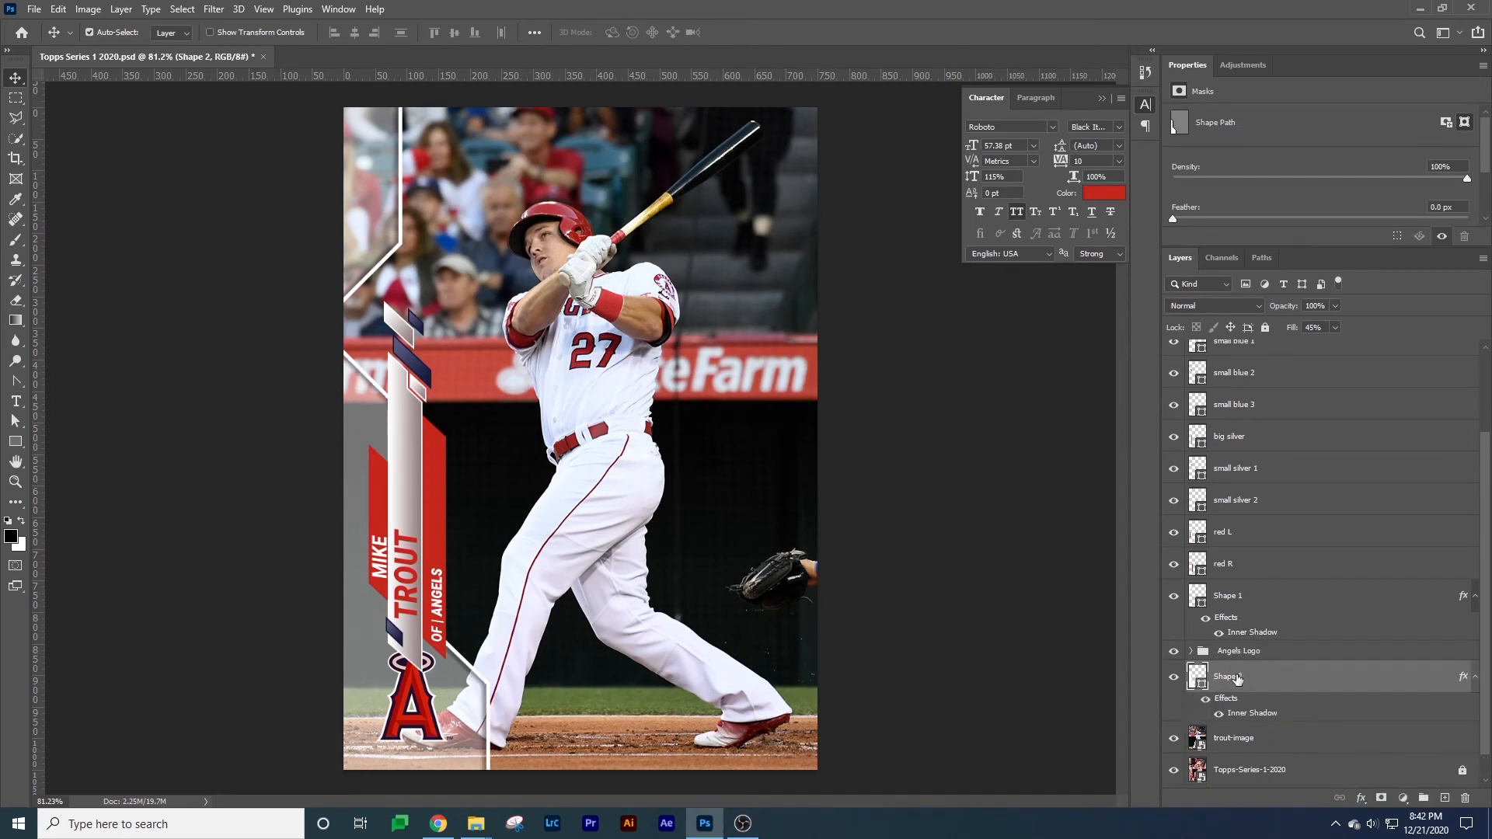
{"action": "left_click", "coordinate": [985, 577]}
{"action": "key", "text": "ctrl+s"}
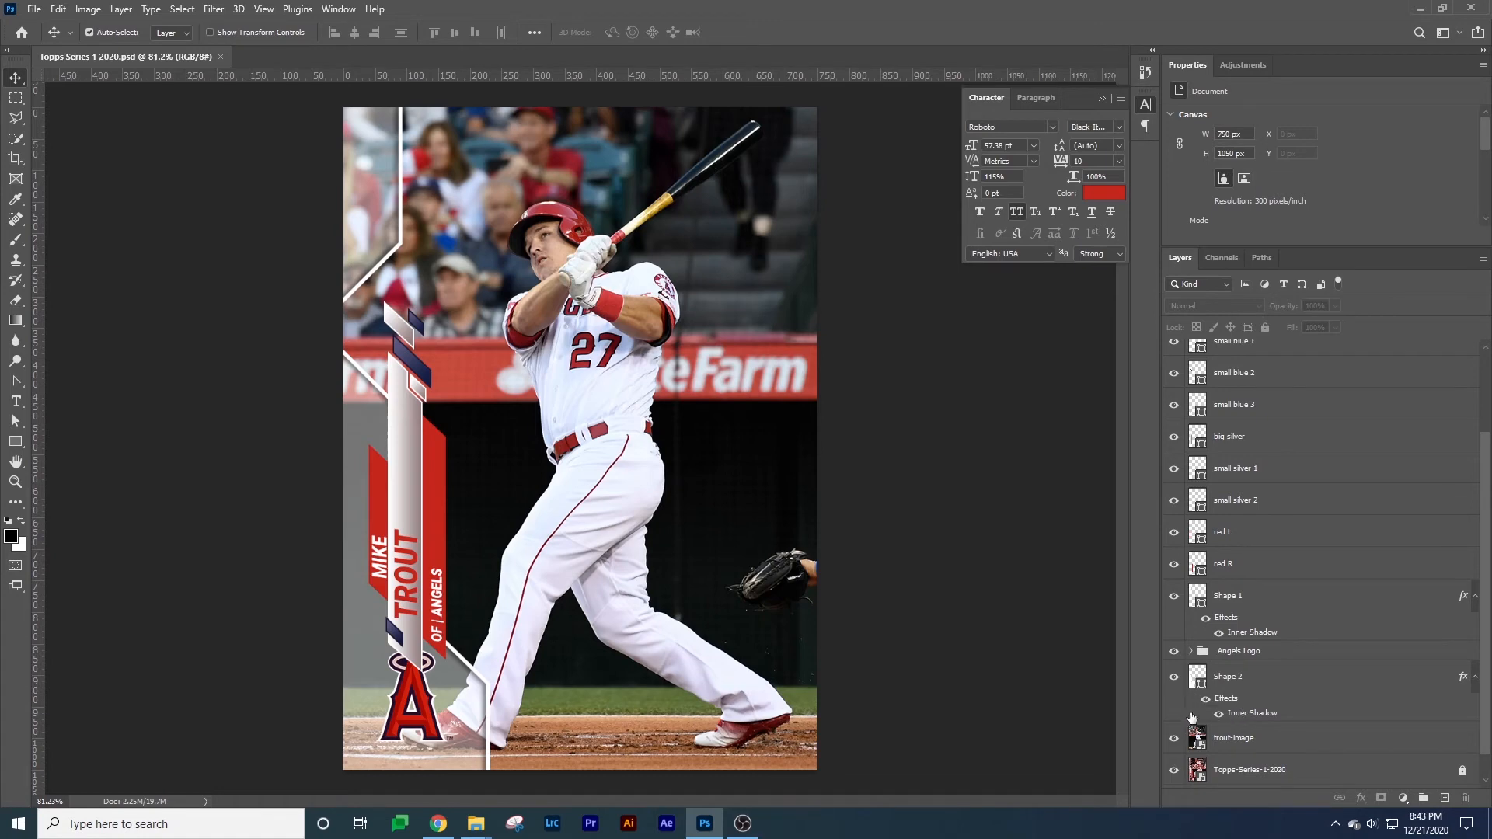
Hide all template layers and the player photo to view the reference card, and make them all visible again.
{"action": "left_click_drag", "start_coordinate": [1175, 678], "coordinate": [1178, 305]}
{"action": "left_click_drag", "start_coordinate": [1193, 574], "coordinate": [1175, 786]}
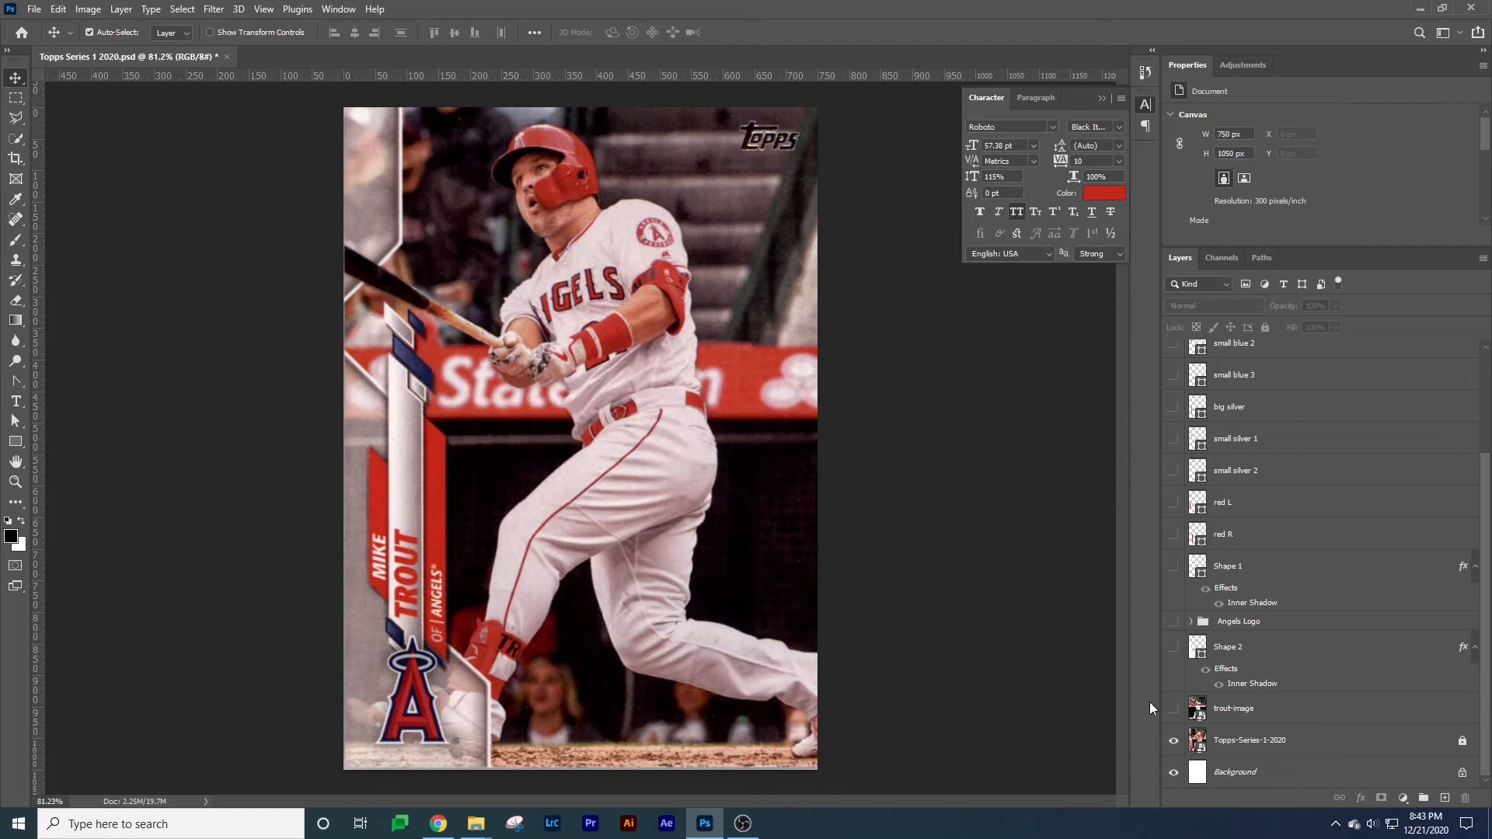
{"action": "left_click_drag", "start_coordinate": [1173, 708], "coordinate": [1176, 386]}
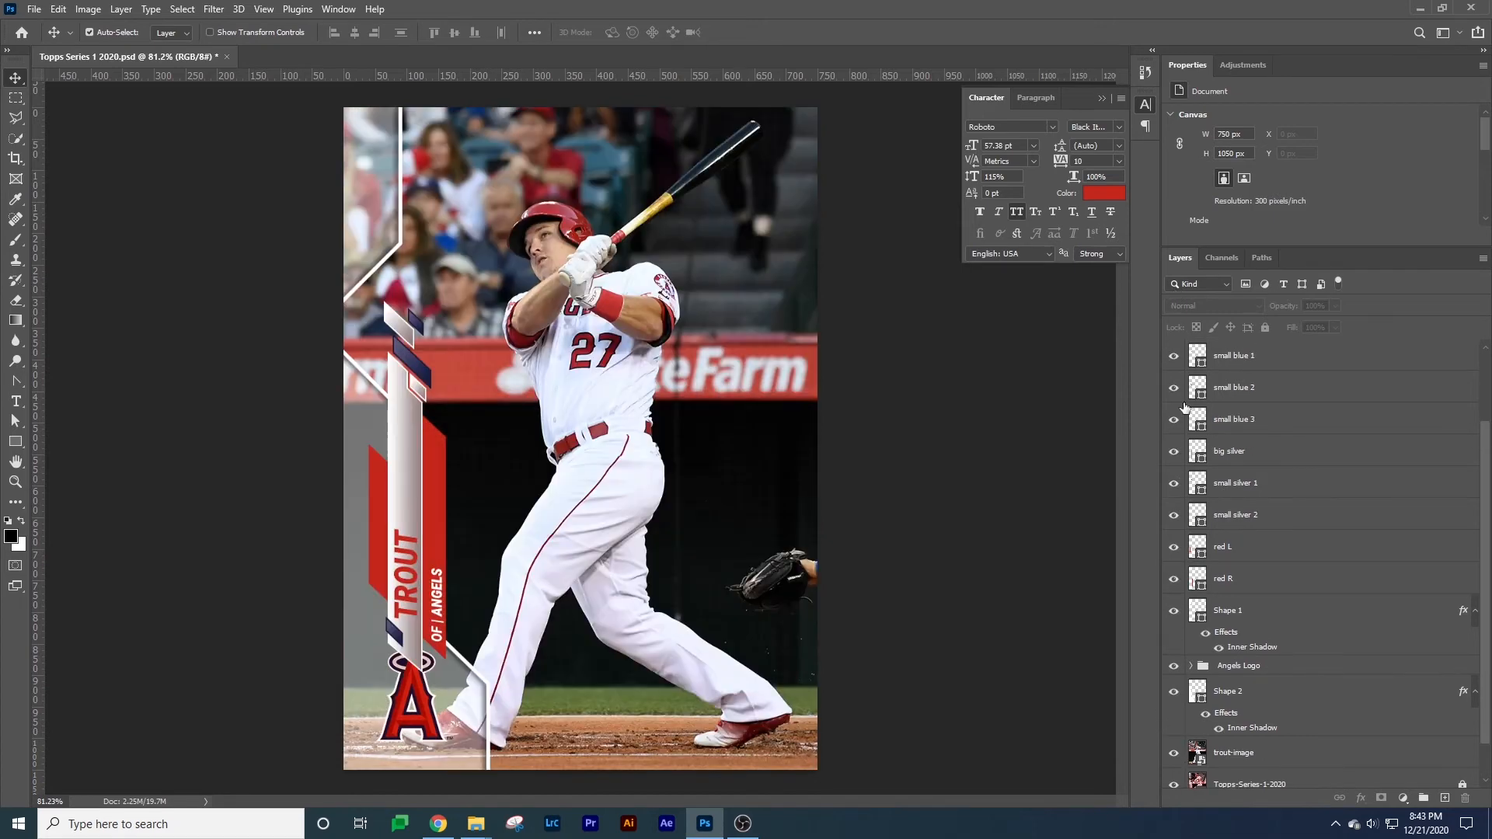
{"action": "scroll", "coordinate": [1171, 435], "scroll_direction": "up", "scroll_amount": 3}
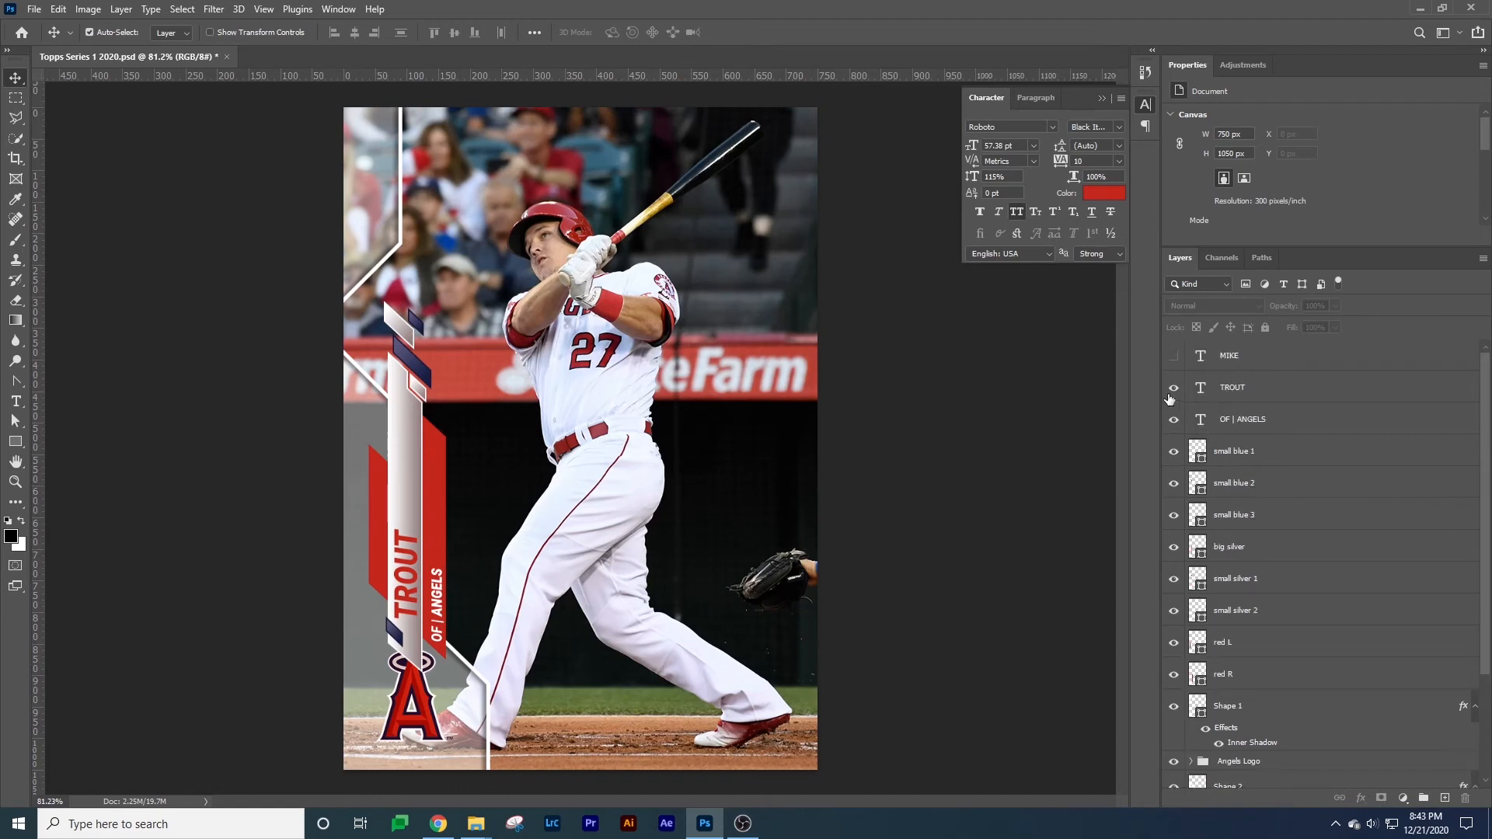
{"action": "left_click", "coordinate": [1173, 355]}
{"action": "scroll", "coordinate": [1331, 441], "scroll_direction": "down", "scroll_amount": 2}
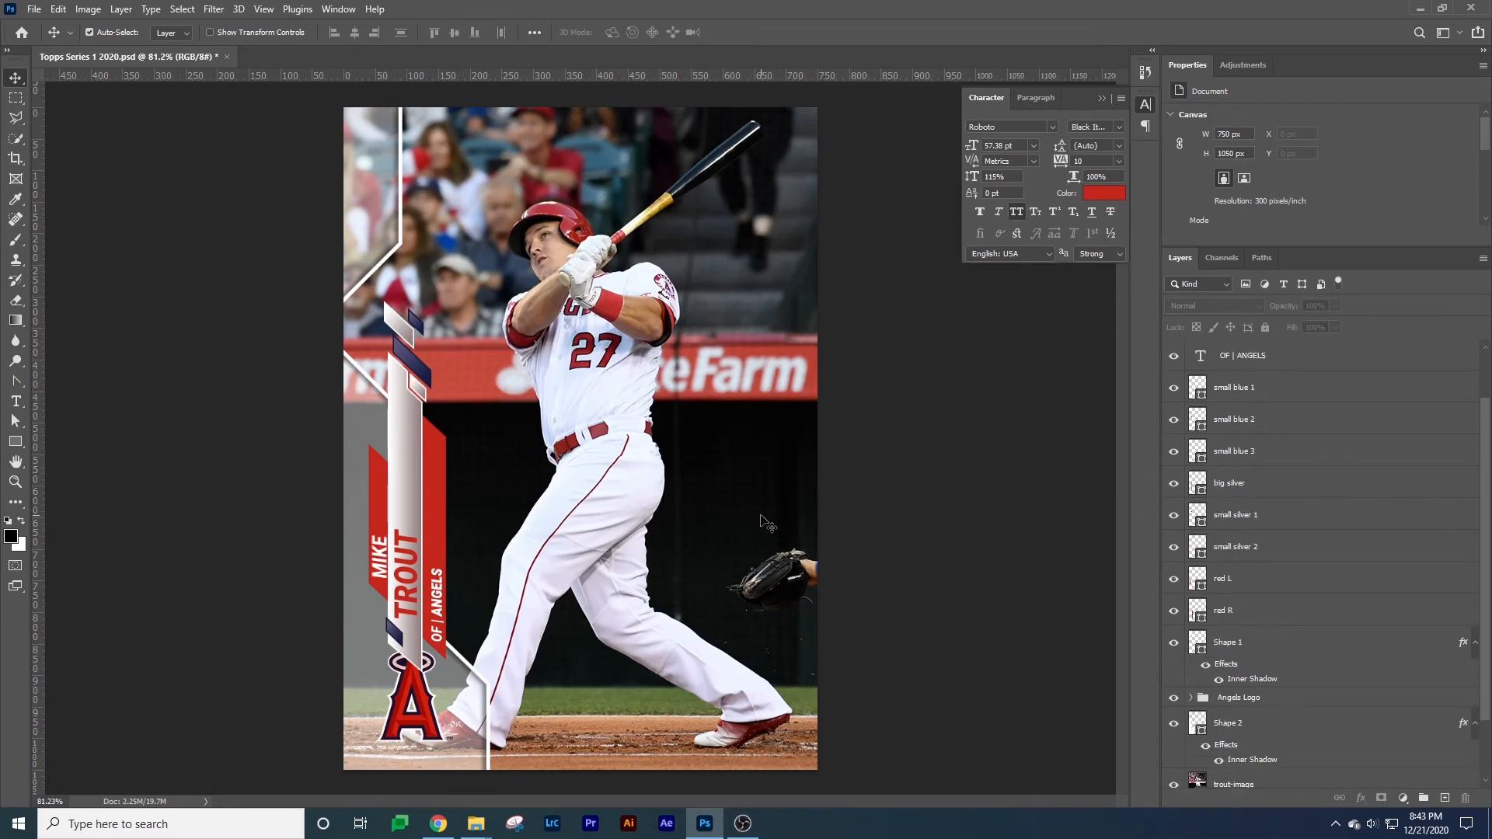
Try transferring Shape 2's inner shadow effect to the red L layer.
{"action": "left_click", "coordinate": [386, 513]}
{"action": "scroll", "coordinate": [1259, 699], "scroll_direction": "down", "scroll_amount": 2}
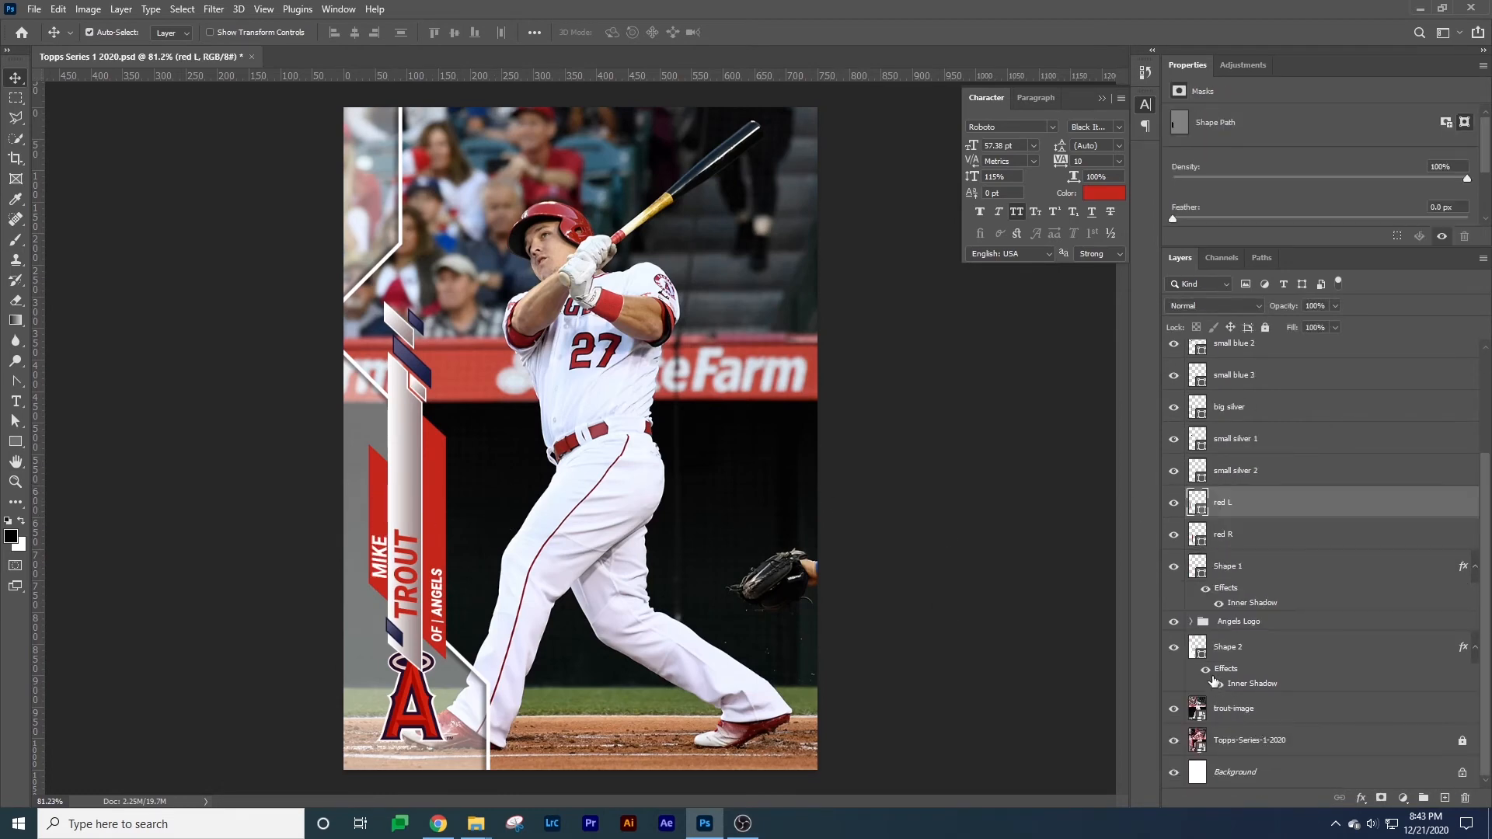
{"action": "left_click_drag", "start_coordinate": [1218, 670], "coordinate": [1238, 507]}
{"action": "key", "text": "ctrl+z"}
Add a drop shadow to the red L layer with 64% opacity, 0° angle, 3 px distance, 1% spread and 6 px size.
{"action": "left_click", "coordinate": [1361, 798]}
{"action": "left_click", "coordinate": [1391, 779]}
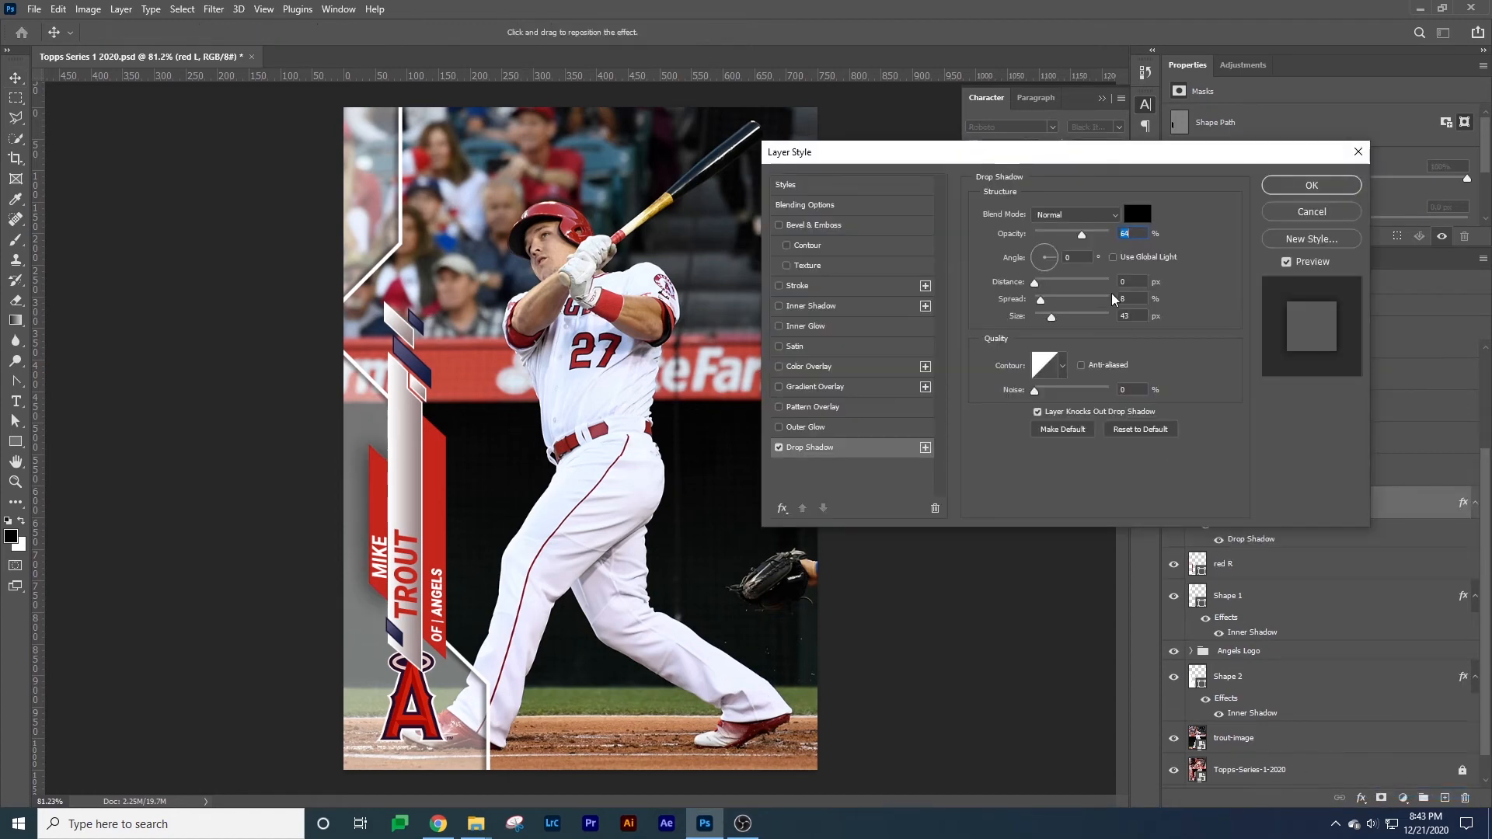
{"action": "left_click_drag", "start_coordinate": [1048, 319], "coordinate": [1044, 324]}
{"action": "left_click", "coordinate": [1044, 320]}
{"action": "mouse_move", "coordinate": [1042, 300]}
{"action": "left_mouse_down"}
{"action": "mouse_move", "coordinate": [1042, 285]}
{"action": "mouse_move", "coordinate": [1043, 323]}
{"action": "left_mouse_up"}
{"action": "left_click_drag", "start_coordinate": [1040, 319], "coordinate": [1039, 283]}
{"action": "left_click", "coordinate": [1274, 185]}
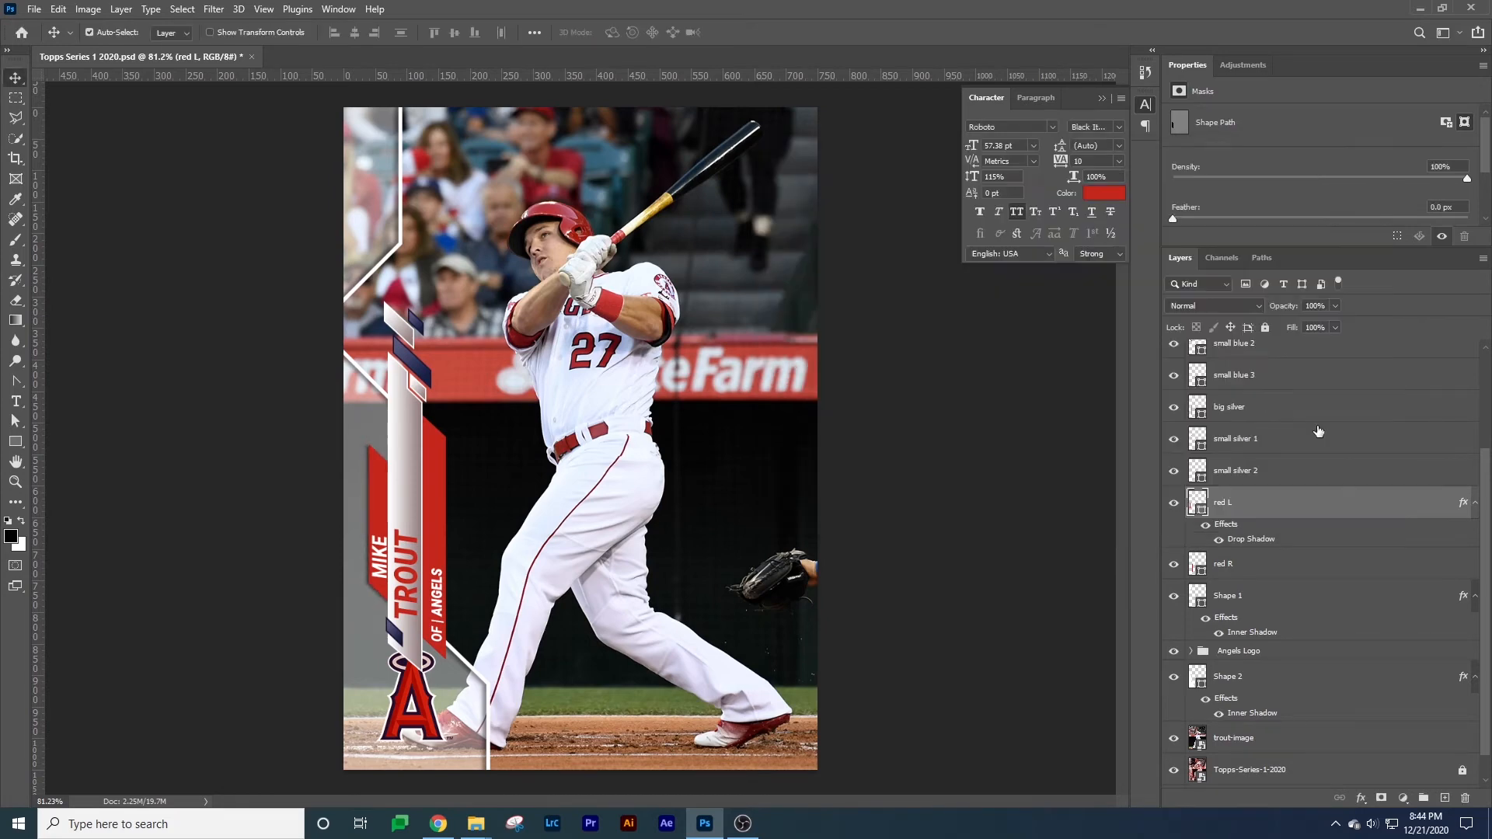
Copy red L's drop shadow onto the red R layer, set its angle to 176° and adjust its distance, spread and size.
{"action": "left_click", "coordinate": [1243, 535]}
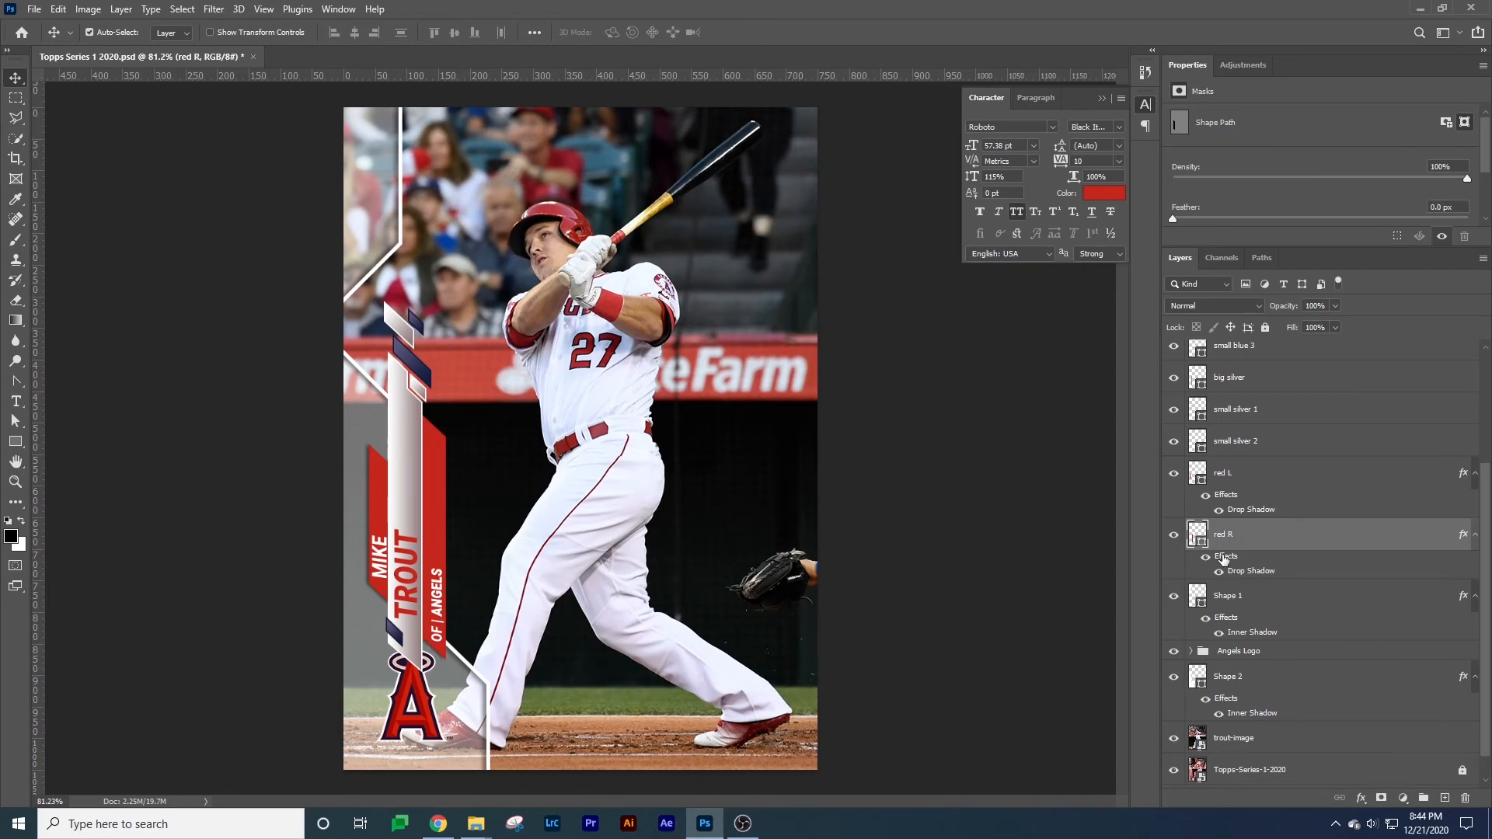
{"action": "double_click", "coordinate": [1225, 557]}
{"action": "left_click", "coordinate": [810, 447]}
{"action": "left_click", "coordinate": [1035, 257]}
{"action": "mouse_move", "coordinate": [1040, 317]}
{"action": "left_mouse_down"}
{"action": "mouse_move", "coordinate": [1037, 283]}
{"action": "mouse_move", "coordinate": [1038, 317]}
{"action": "mouse_move", "coordinate": [1041, 300]}
{"action": "left_mouse_up"}
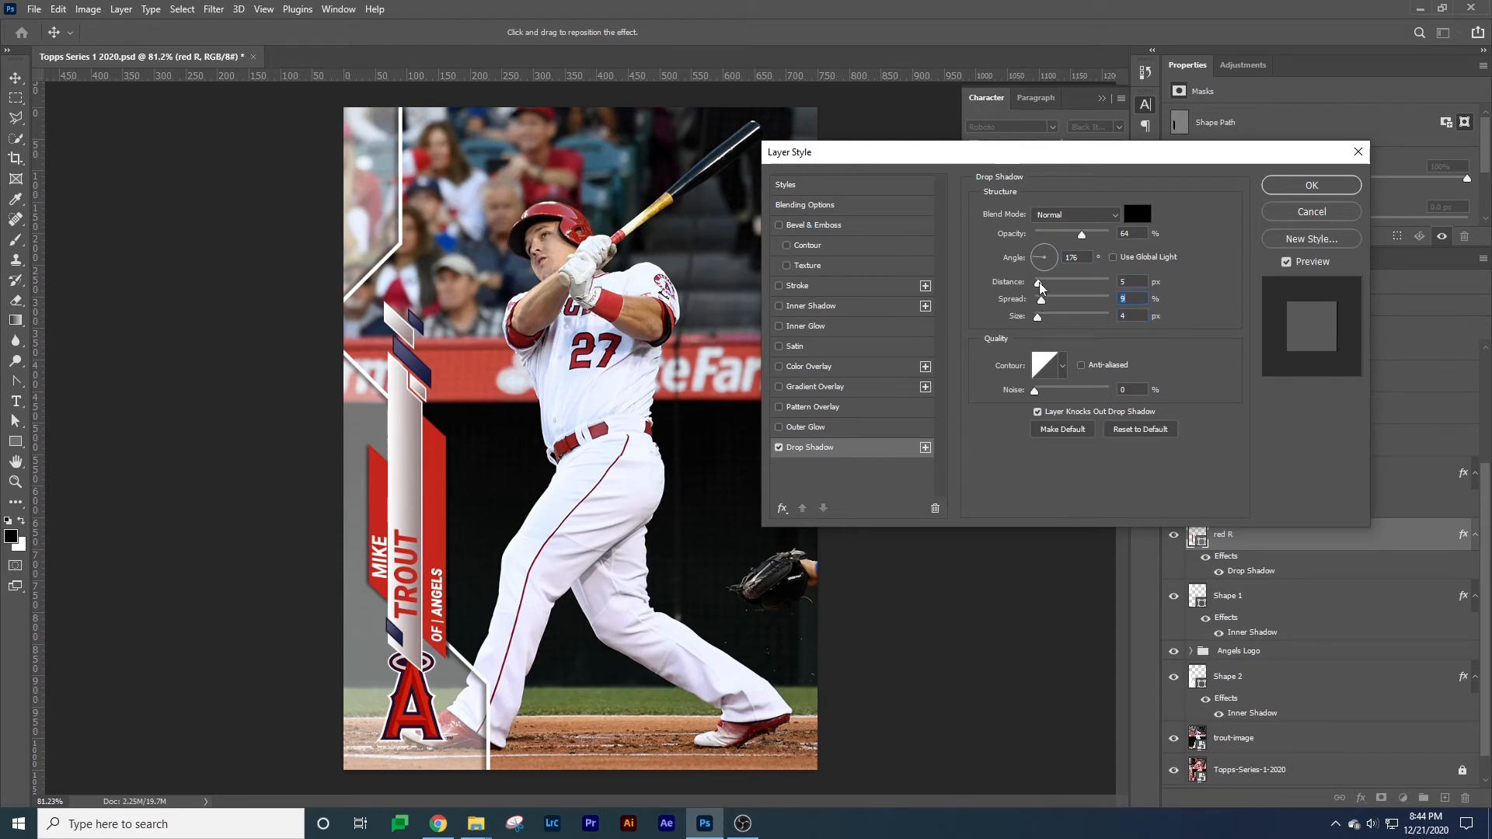
{"action": "left_click", "coordinate": [1043, 288]}
{"action": "left_click_drag", "start_coordinate": [1045, 322], "coordinate": [1042, 317]}
{"action": "left_click", "coordinate": [1282, 187]}
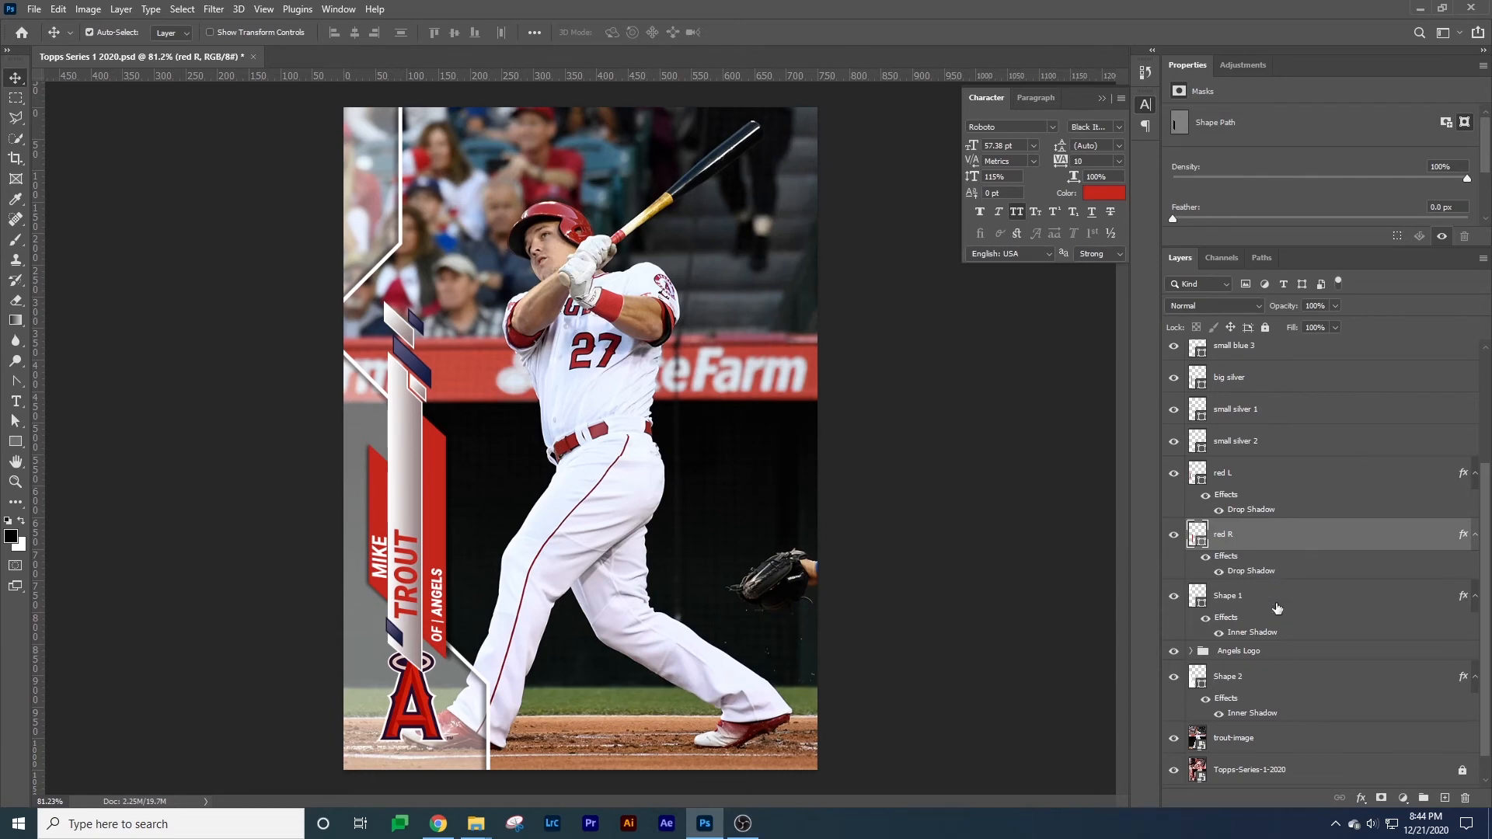
Group all layers from trout-image up to the topmost text layer and name the group Mike Trout.
{"action": "left_click", "coordinate": [1271, 678]}
{"action": "left_click", "coordinate": [1257, 740]}
{"action": "scroll", "coordinate": [1294, 495], "scroll_direction": "up", "scroll_amount": 3}
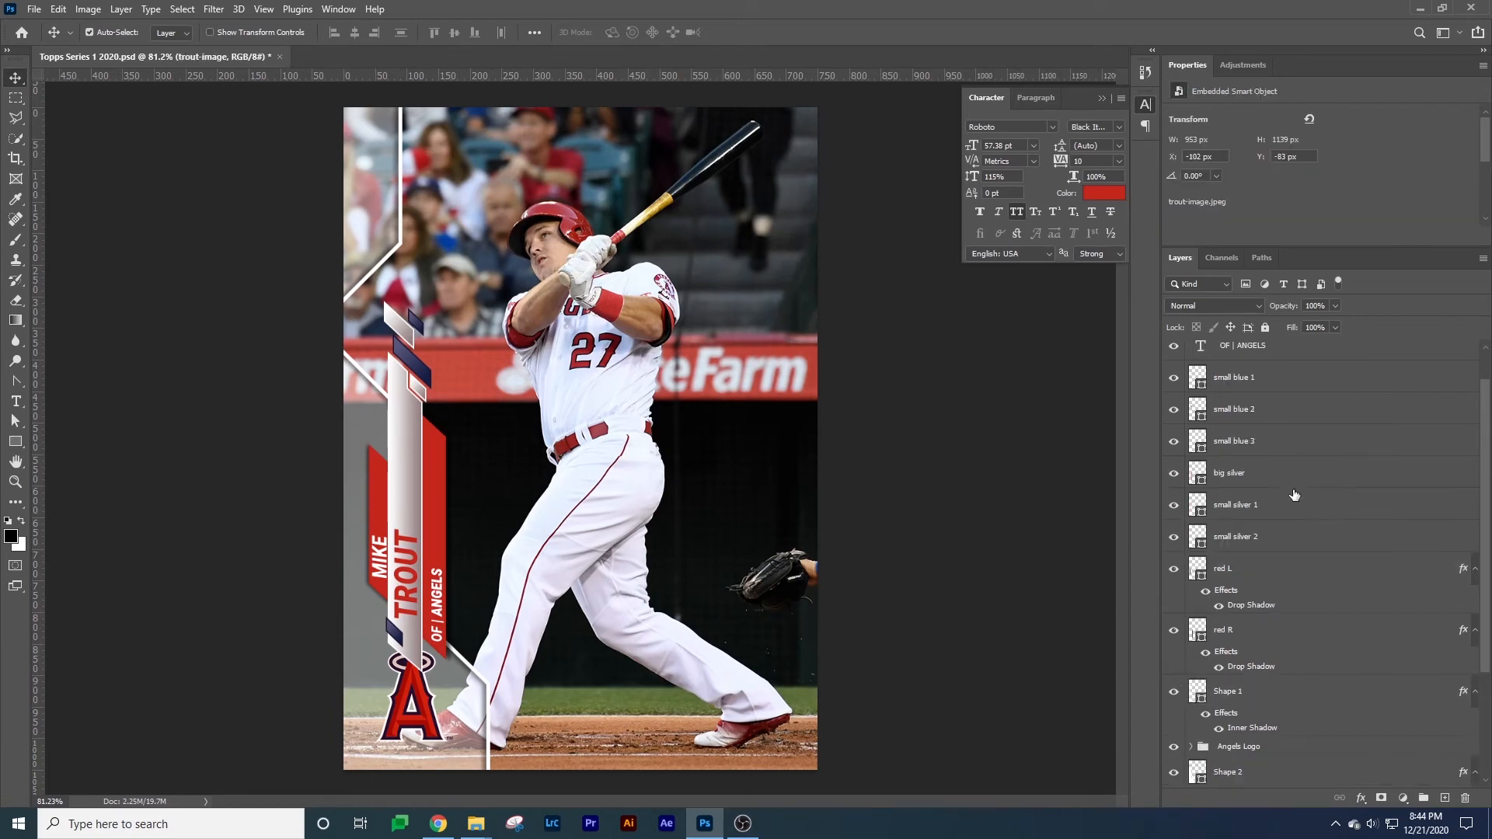
{"action": "scroll", "coordinate": [1294, 495], "scroll_direction": "up", "scroll_amount": 3}
{"action": "left_click", "coordinate": [1265, 359], "text": "shift"}
{"action": "key", "text": "ctrl+g"}
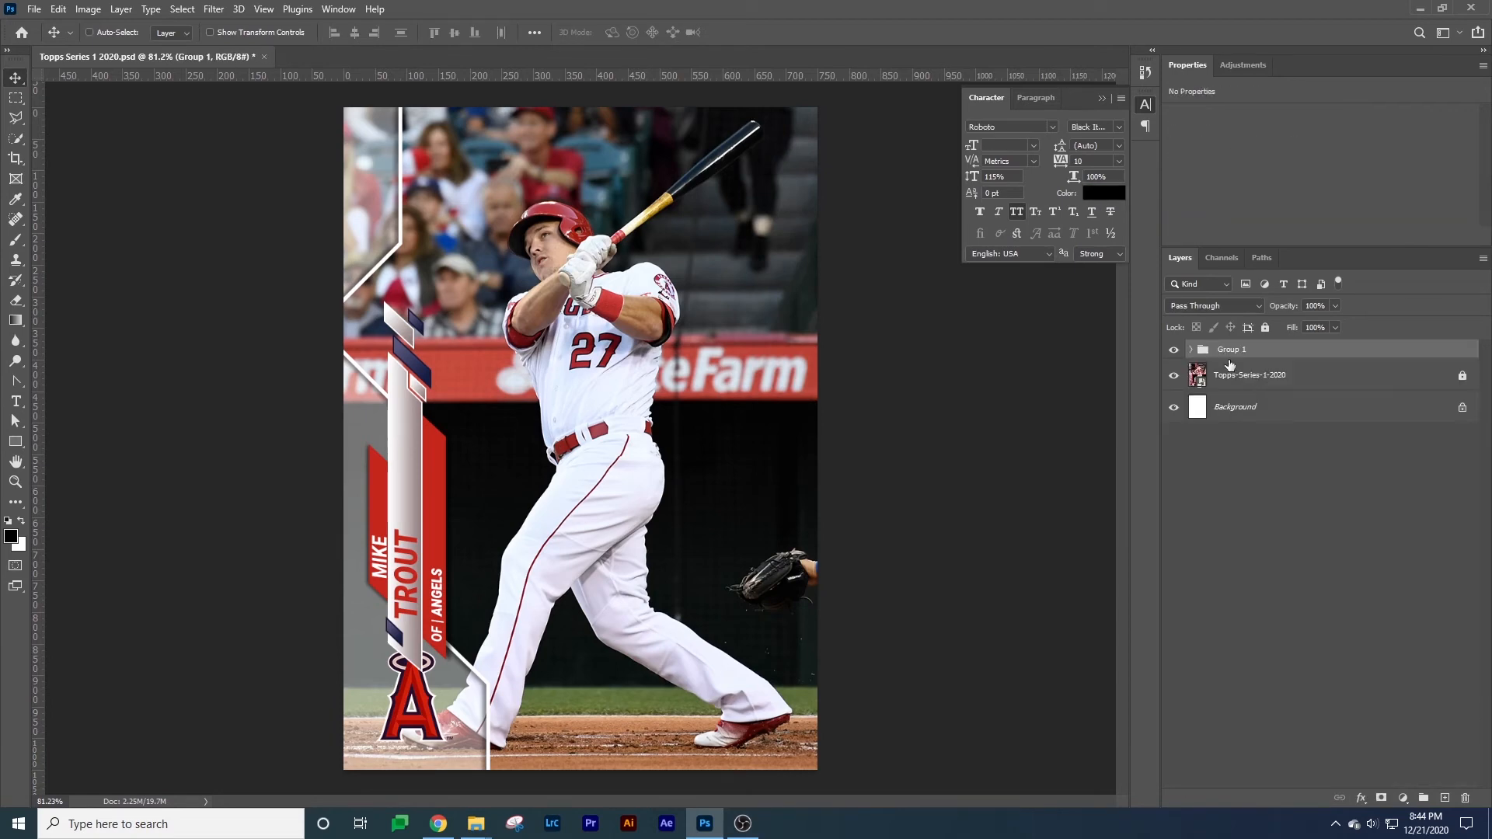
{"action": "double_click", "coordinate": [1234, 351]}
{"action": "type", "text": "Mike Trout"}
{"action": "key", "text": "Return"}
Toggle the visibility of the Mike Trout group to compare the template with the reference card.
{"action": "left_click", "coordinate": [1175, 355]}
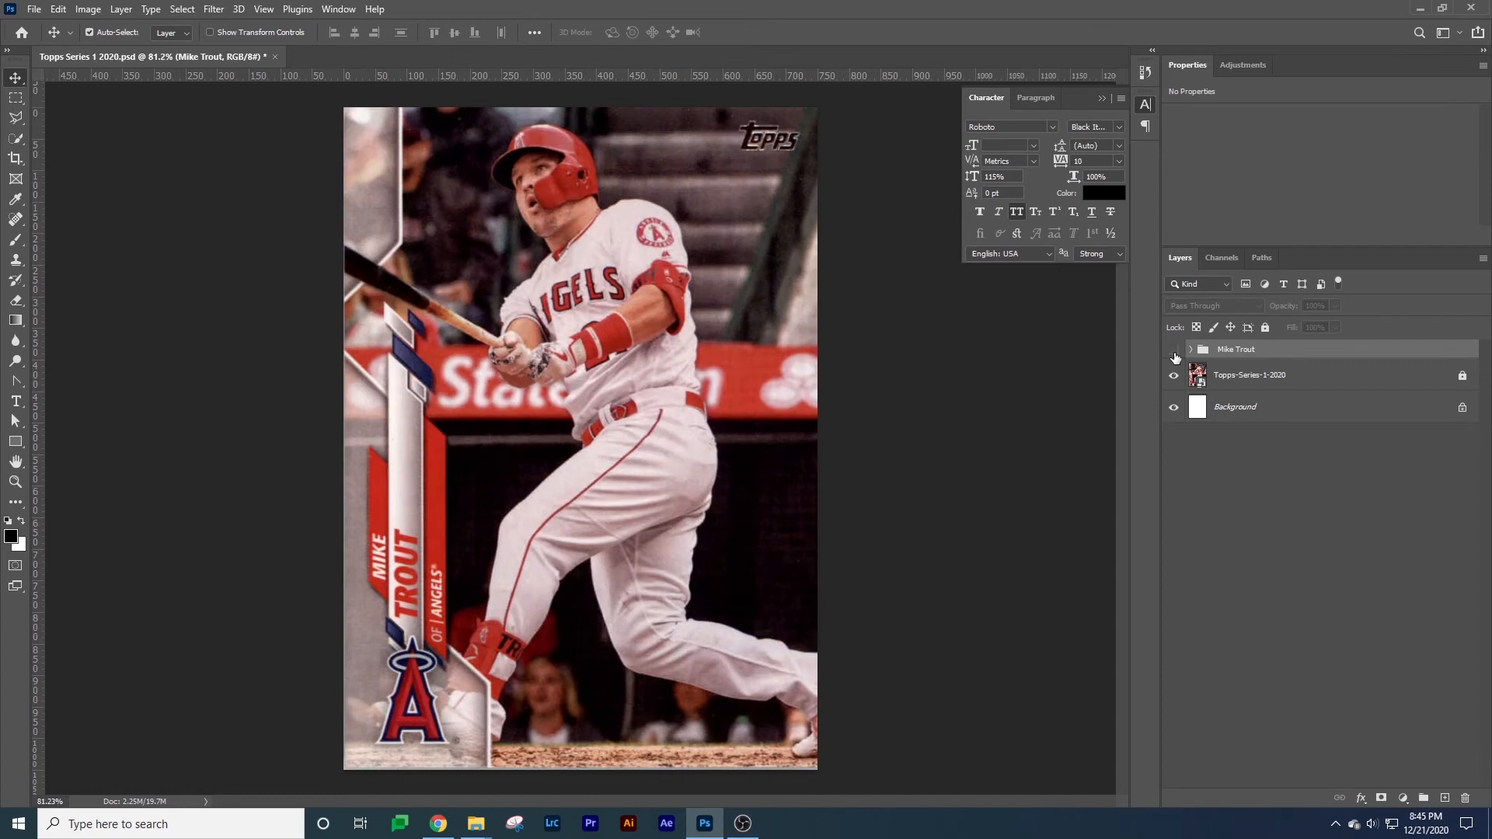
{"action": "left_click", "coordinate": [1174, 351]}
{"action": "left_click", "coordinate": [1175, 353]}
{"action": "left_click", "coordinate": [1175, 355]}
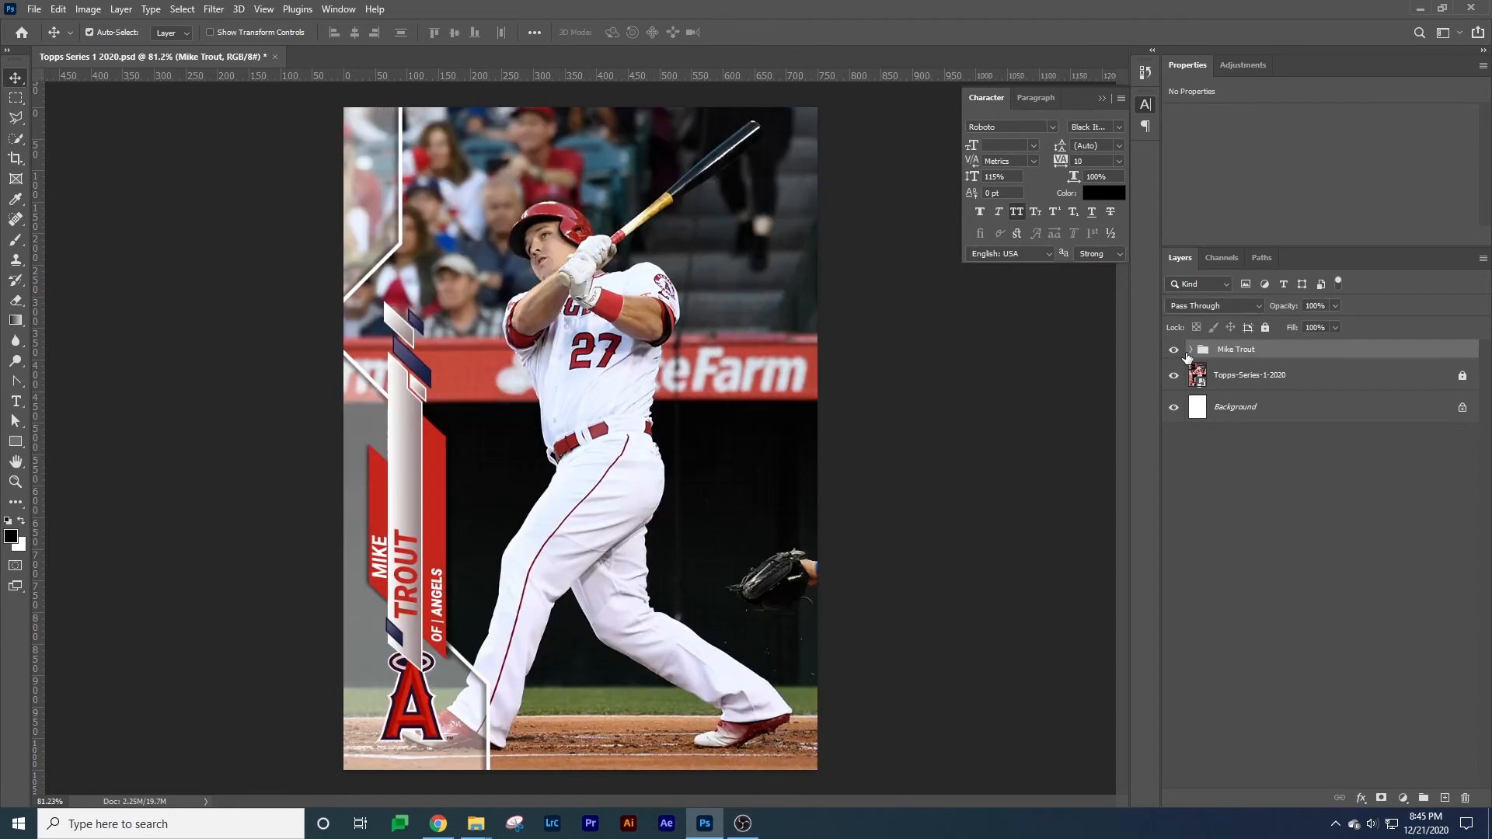
Add a black outer glow to the big silver layer with 45% opacity, 9% spread and 8 px size.
{"action": "left_click", "coordinate": [438, 482]}
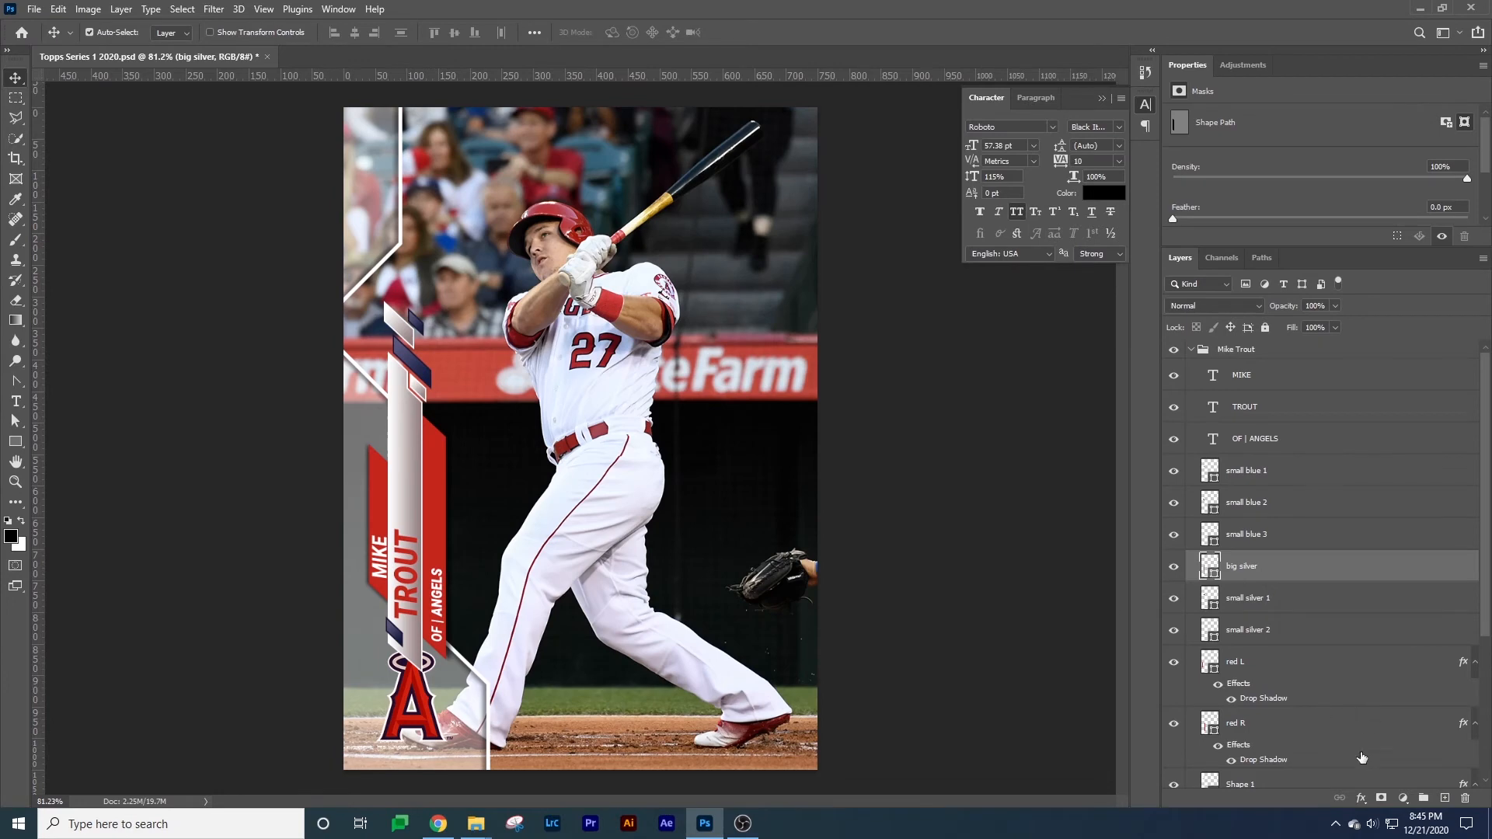
{"action": "left_click", "coordinate": [1361, 798]}
{"action": "left_click", "coordinate": [1405, 777]}
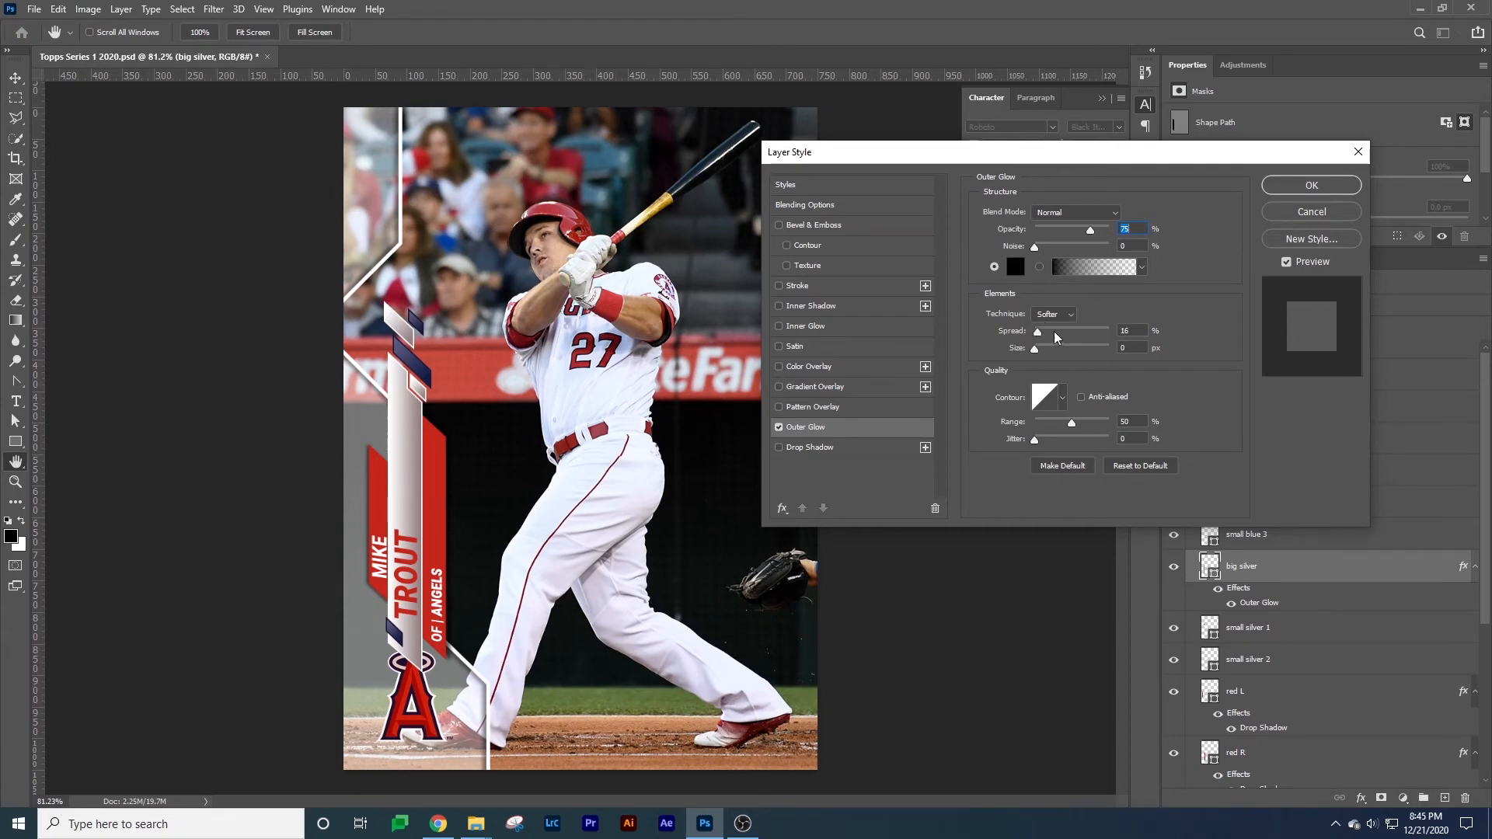
{"action": "left_click", "coordinate": [1011, 334]}
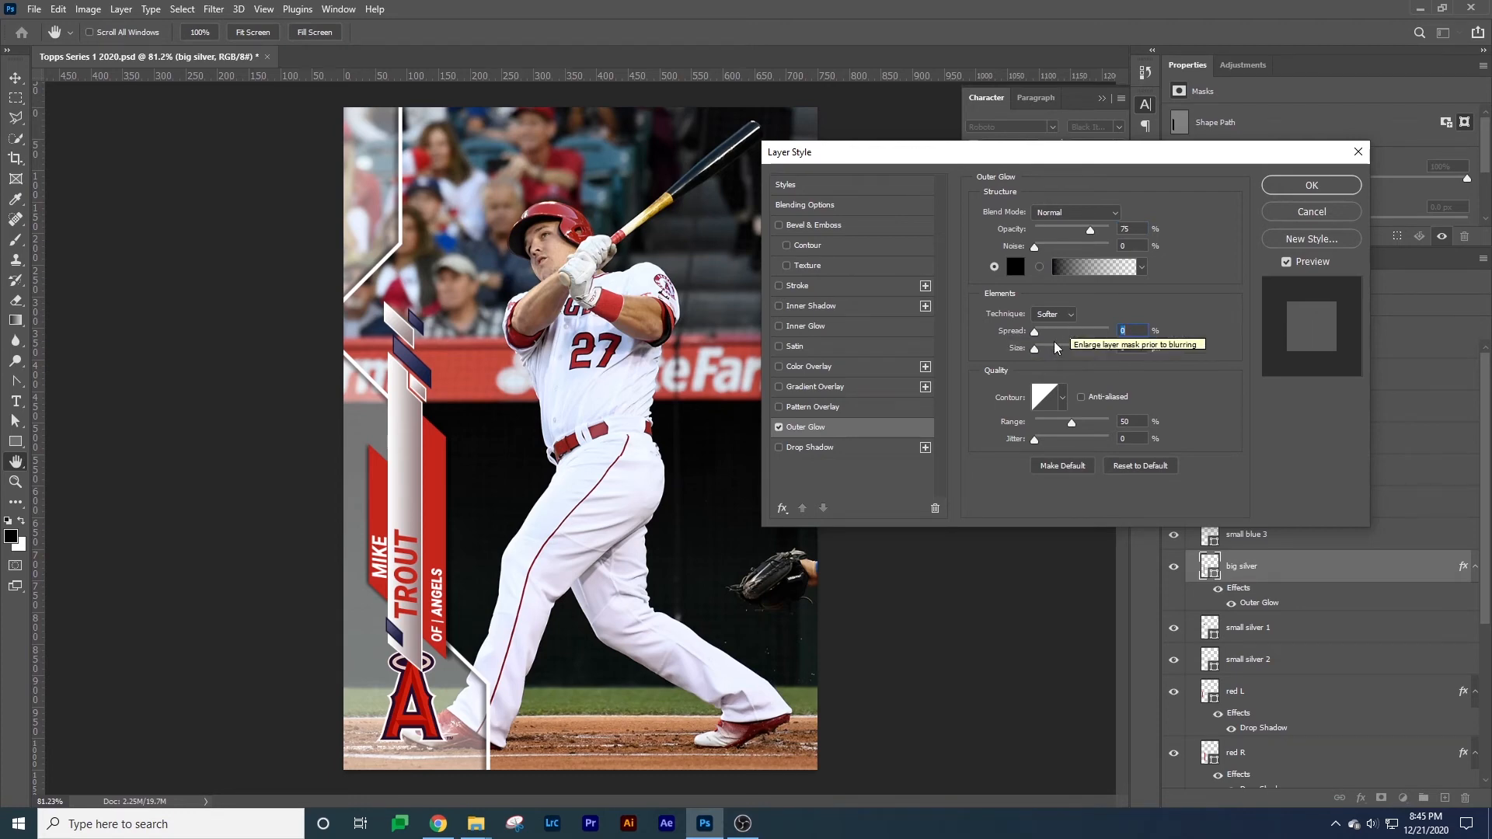
{"action": "left_click_drag", "start_coordinate": [1036, 350], "coordinate": [1042, 347]}
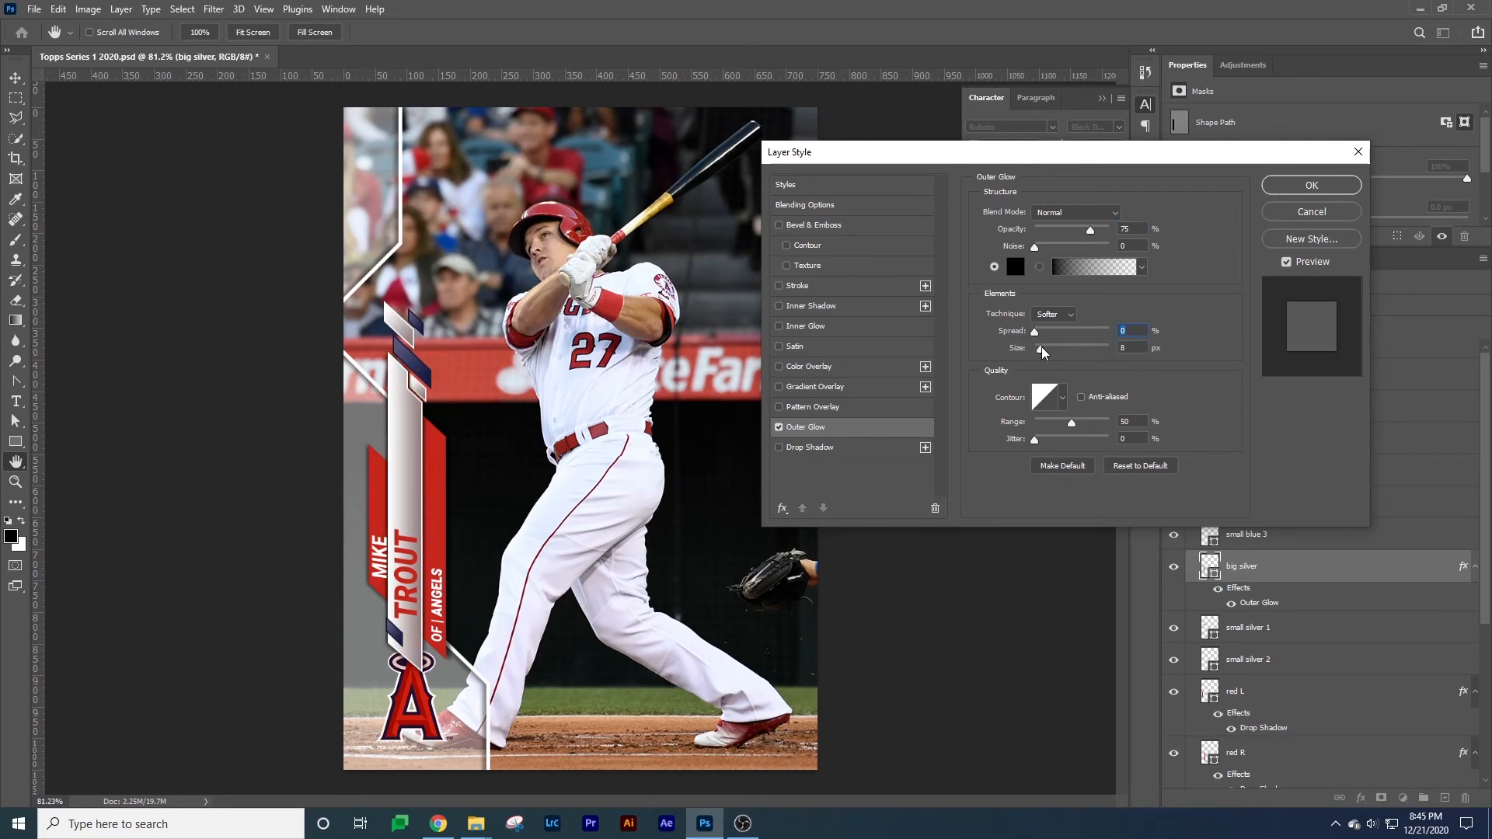
{"action": "key", "text": "Tab"}
{"action": "left_click_drag", "start_coordinate": [1038, 331], "coordinate": [1043, 351]}
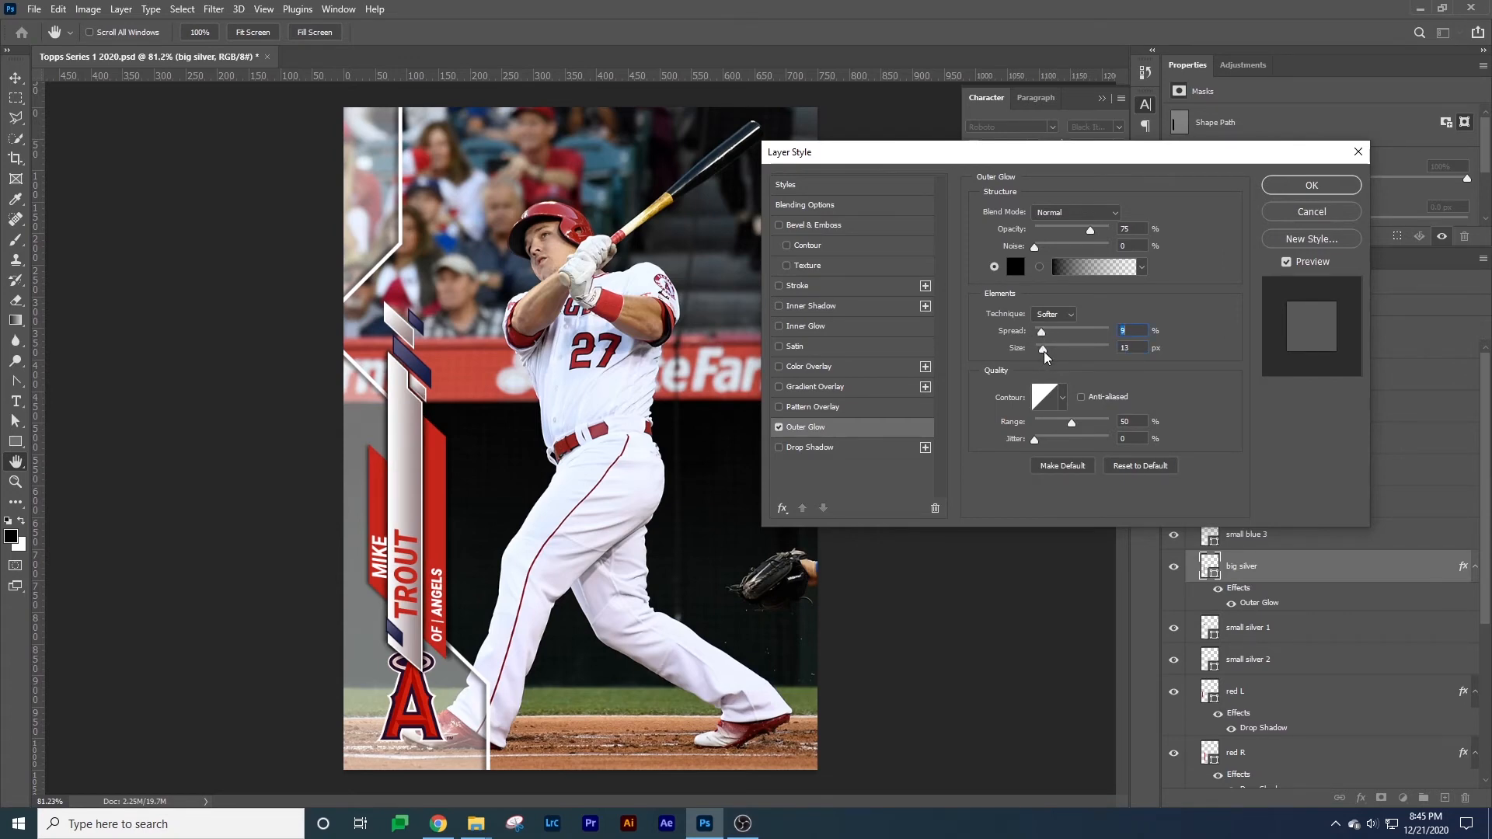
{"action": "key", "text": "Tab"}
{"action": "left_click_drag", "start_coordinate": [1043, 351], "coordinate": [1041, 351]}
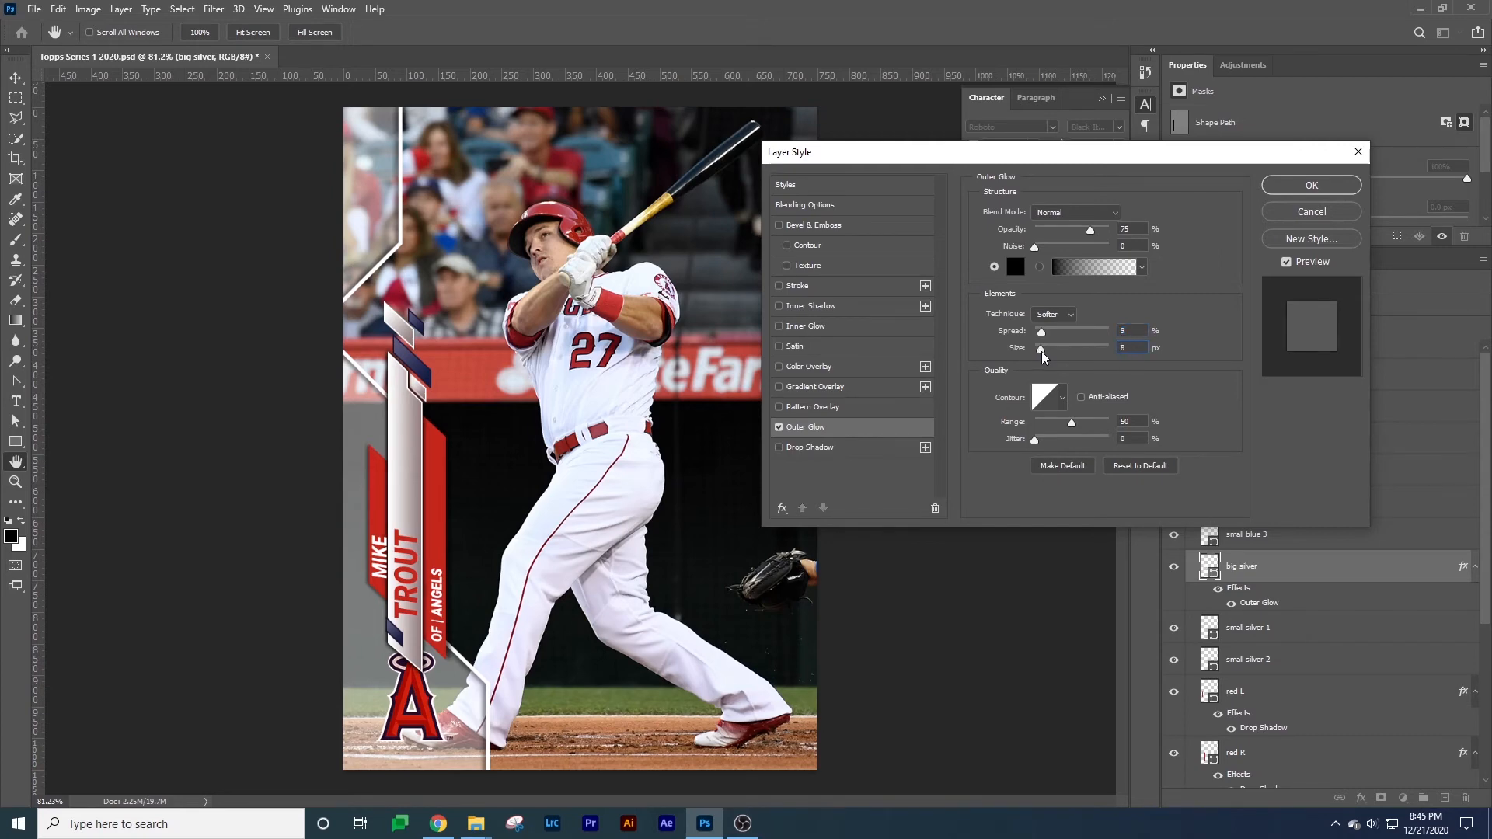
{"action": "left_click_drag", "start_coordinate": [1091, 229], "coordinate": [1070, 235]}
{"action": "left_click", "coordinate": [1070, 231]}
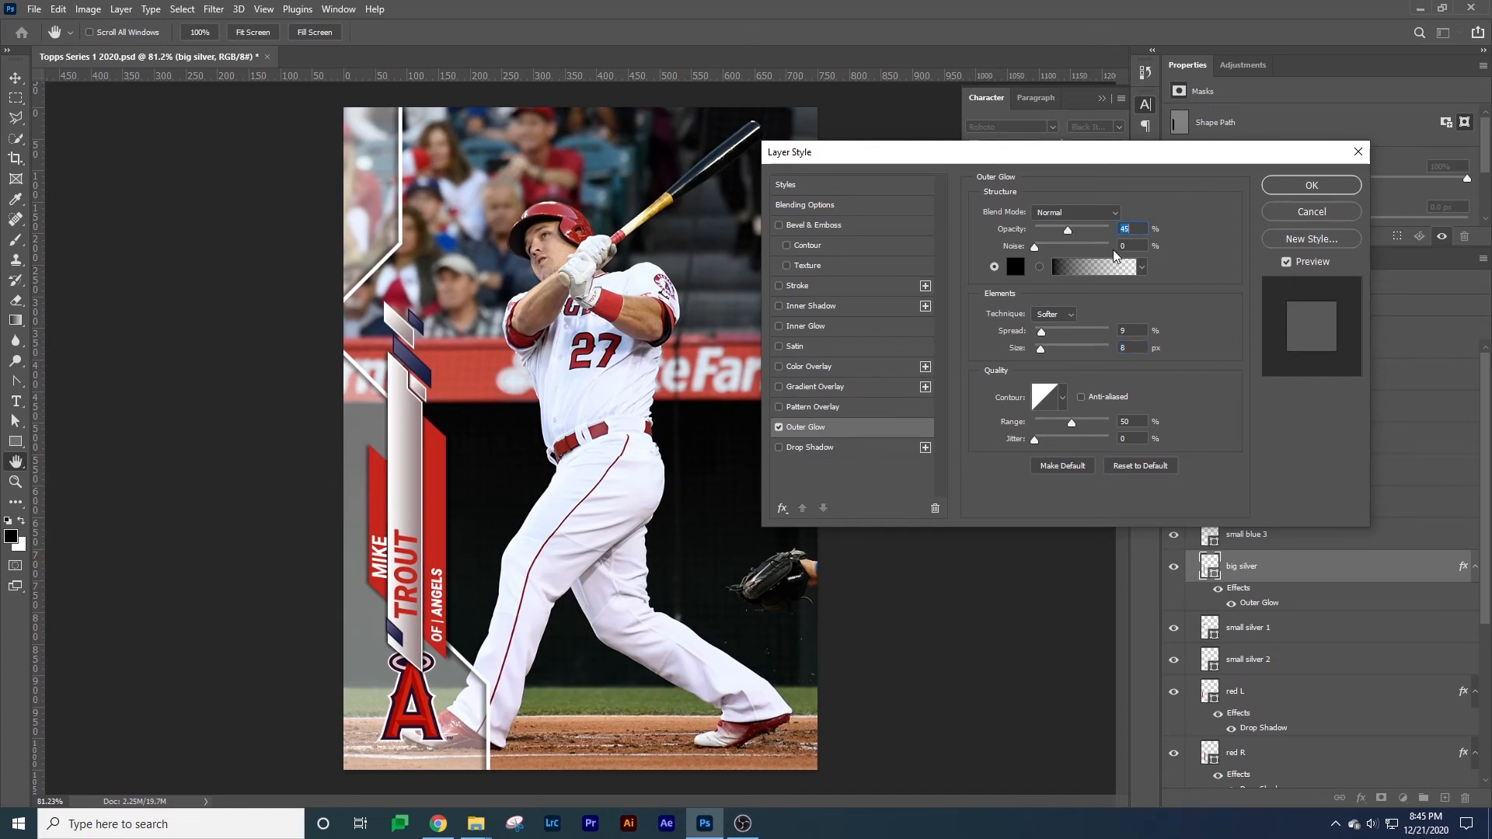
{"action": "left_click", "coordinate": [1296, 183]}
Hide and show the Mike Trout group to check the big silver bar's glow against the reference card.
{"action": "left_click", "coordinate": [1177, 354]}
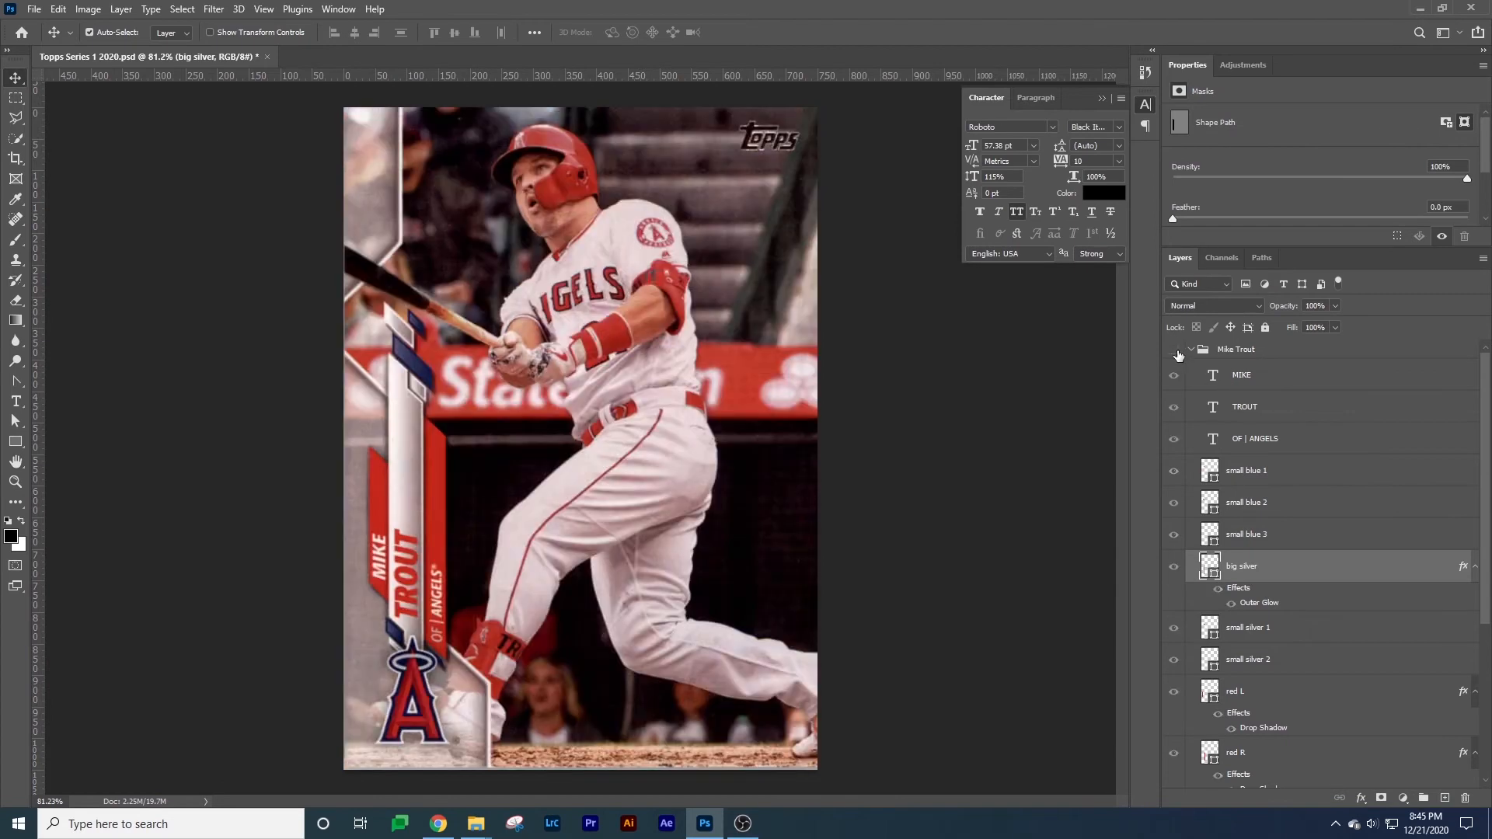
{"action": "left_click", "coordinate": [1178, 354]}
{"action": "left_click", "coordinate": [1179, 354]}
{"action": "left_click", "coordinate": [1178, 355]}
Set big silver's outer glow to 16% spread and a size of about 10 px.
{"action": "double_click", "coordinate": [1248, 592]}
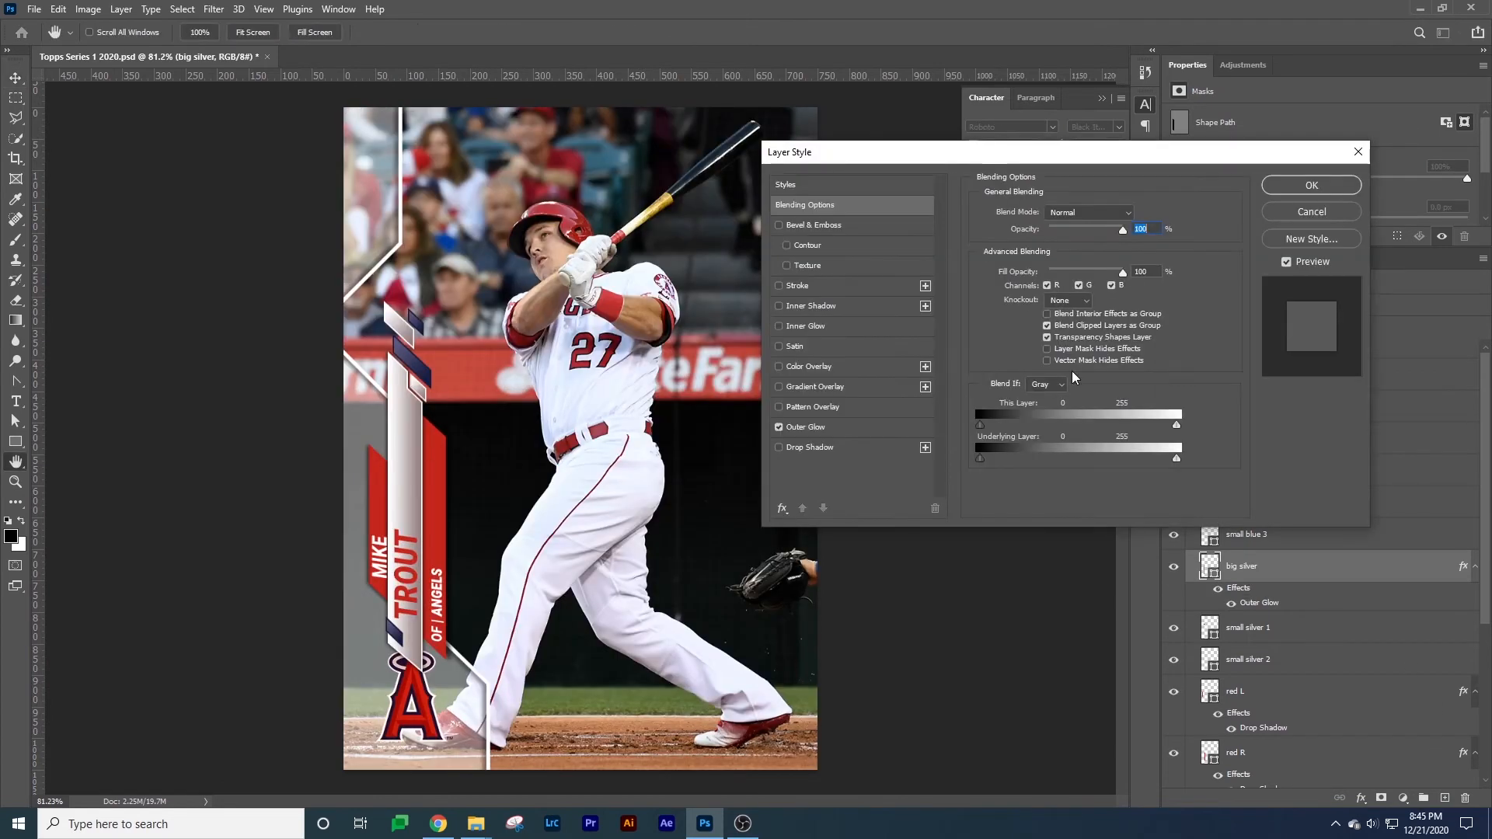
{"action": "left_click", "coordinate": [808, 428]}
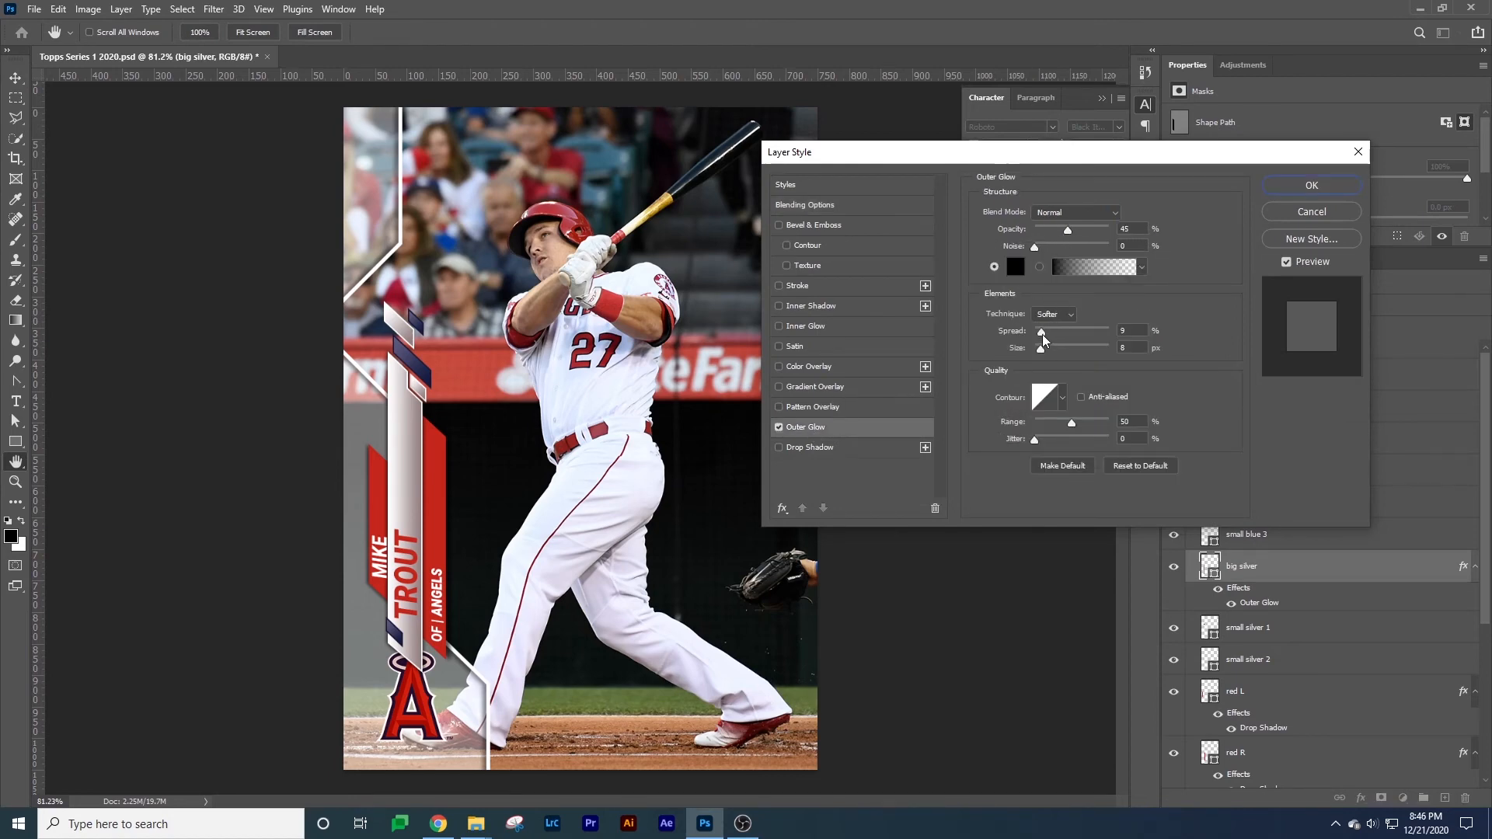
{"action": "left_click_drag", "start_coordinate": [1055, 330], "coordinate": [1042, 351]}
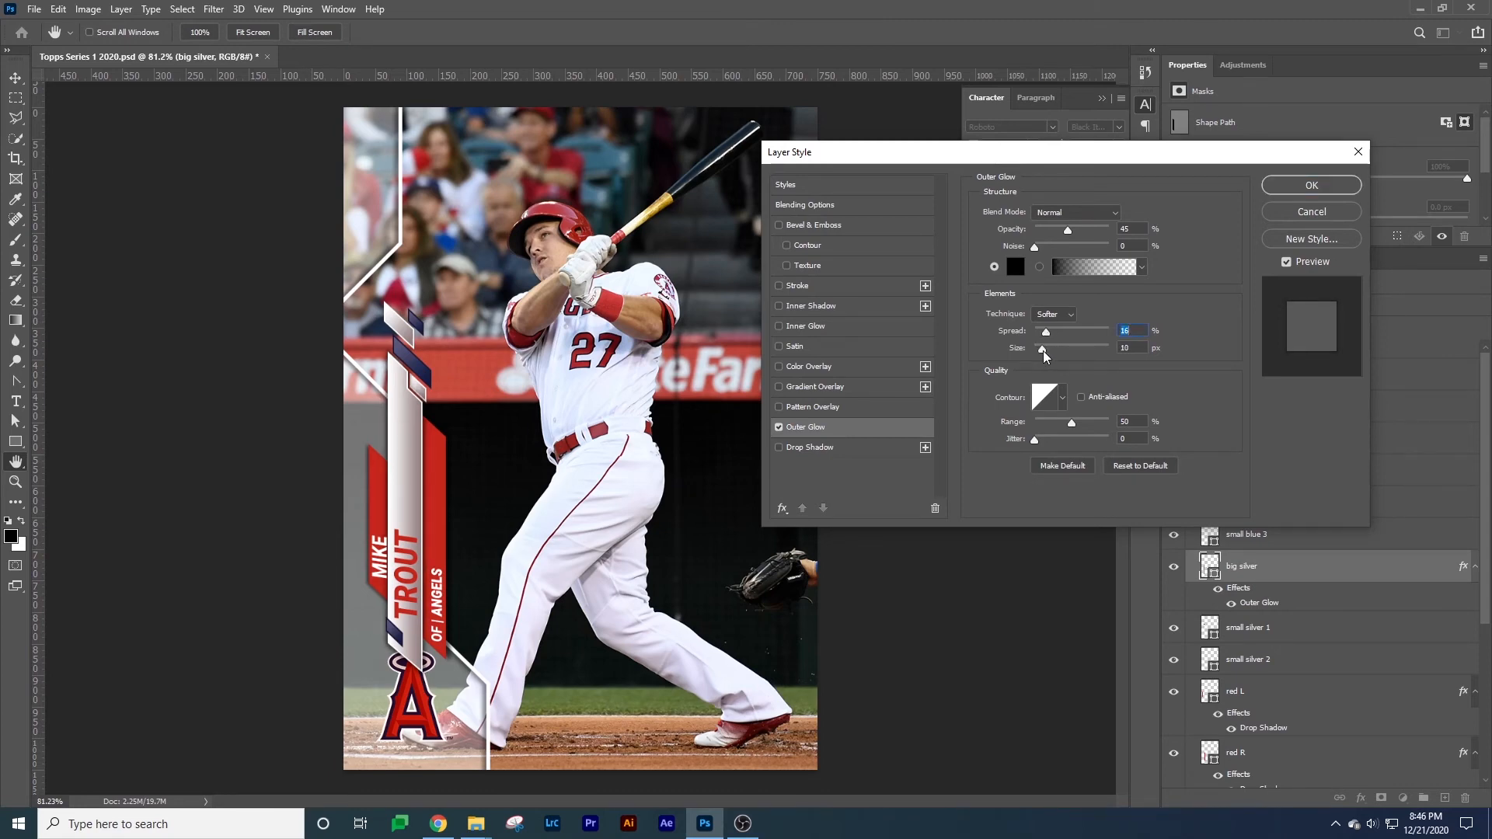
{"action": "left_click", "coordinate": [1043, 351]}
{"action": "left_click", "coordinate": [1286, 186]}
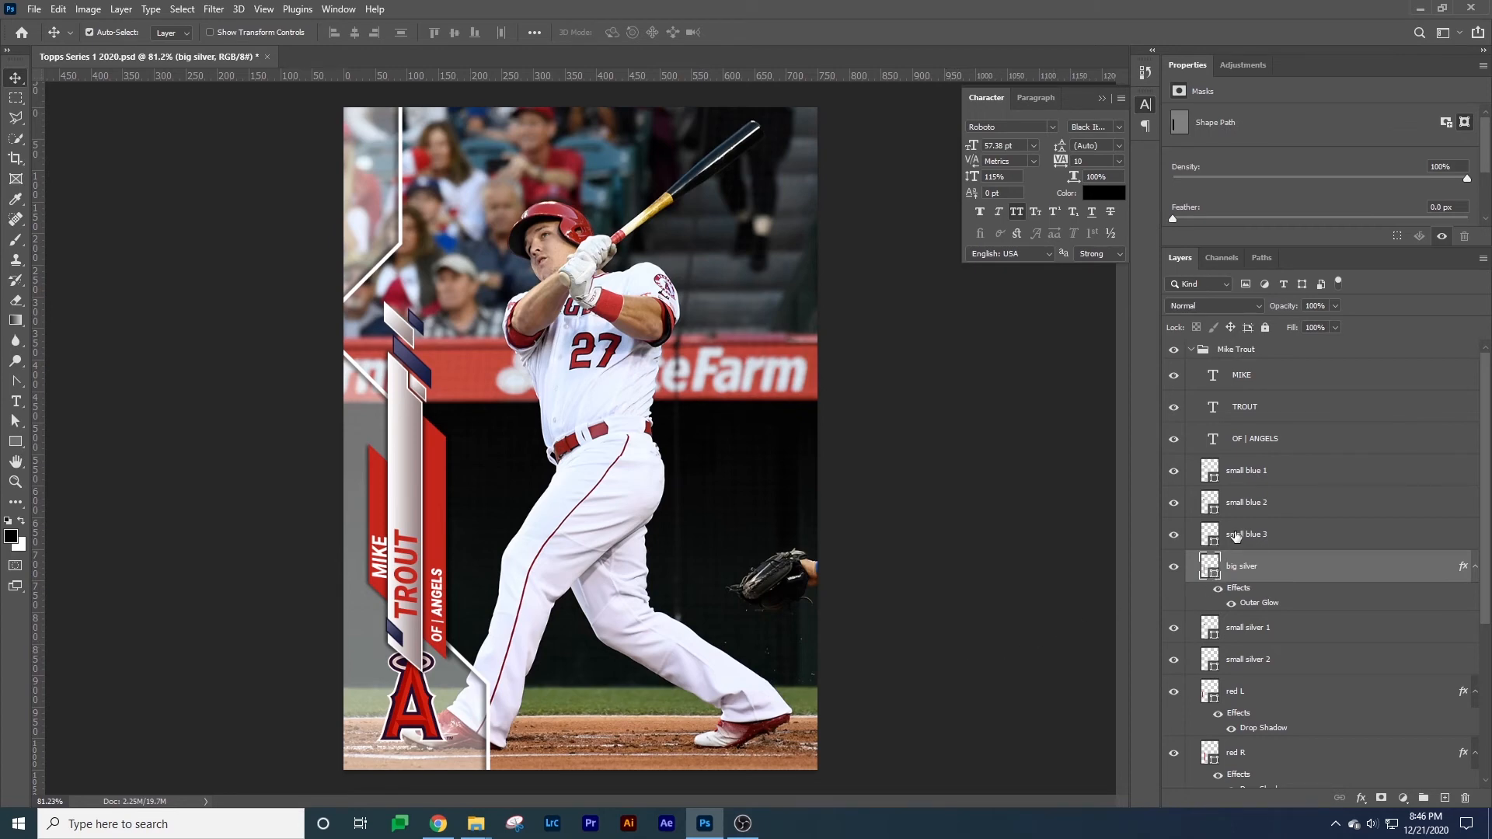
Toggle the Mike Trout group off and on to compare the adjusted glow and the blue shapes with the reference card.
{"action": "left_click", "coordinate": [1175, 349]}
{"action": "left_click", "coordinate": [1176, 350]}
{"action": "left_click", "coordinate": [1175, 350]}
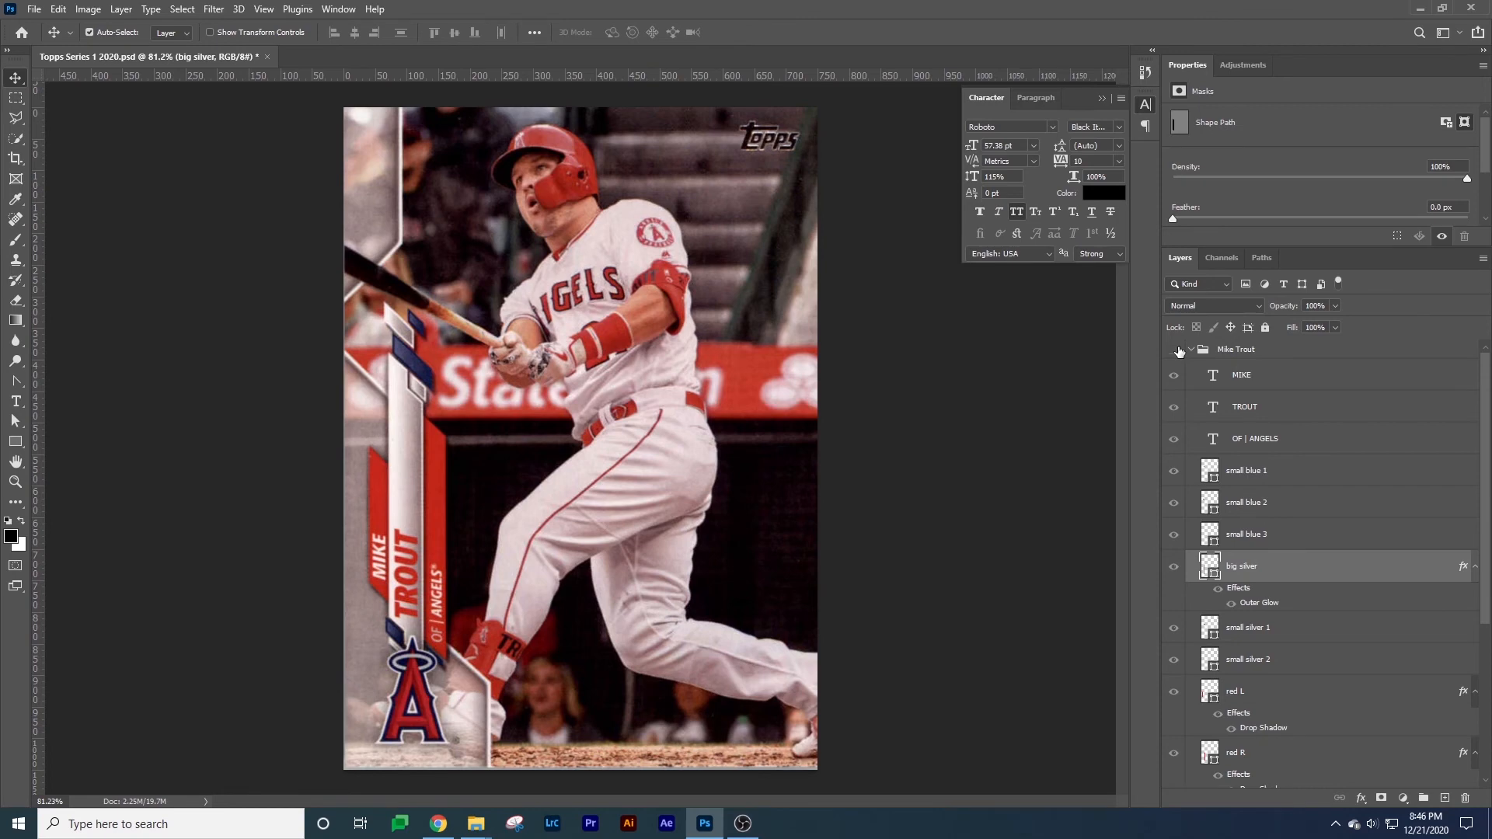
{"action": "left_click", "coordinate": [1175, 349]}
{"action": "left_click", "coordinate": [1175, 350]}
{"action": "left_click", "coordinate": [1175, 350]}
Copy red L's drop shadow onto the small blue 2 layer and set its angle to 152° and opacity to 75%.
{"action": "left_click", "coordinate": [420, 379]}
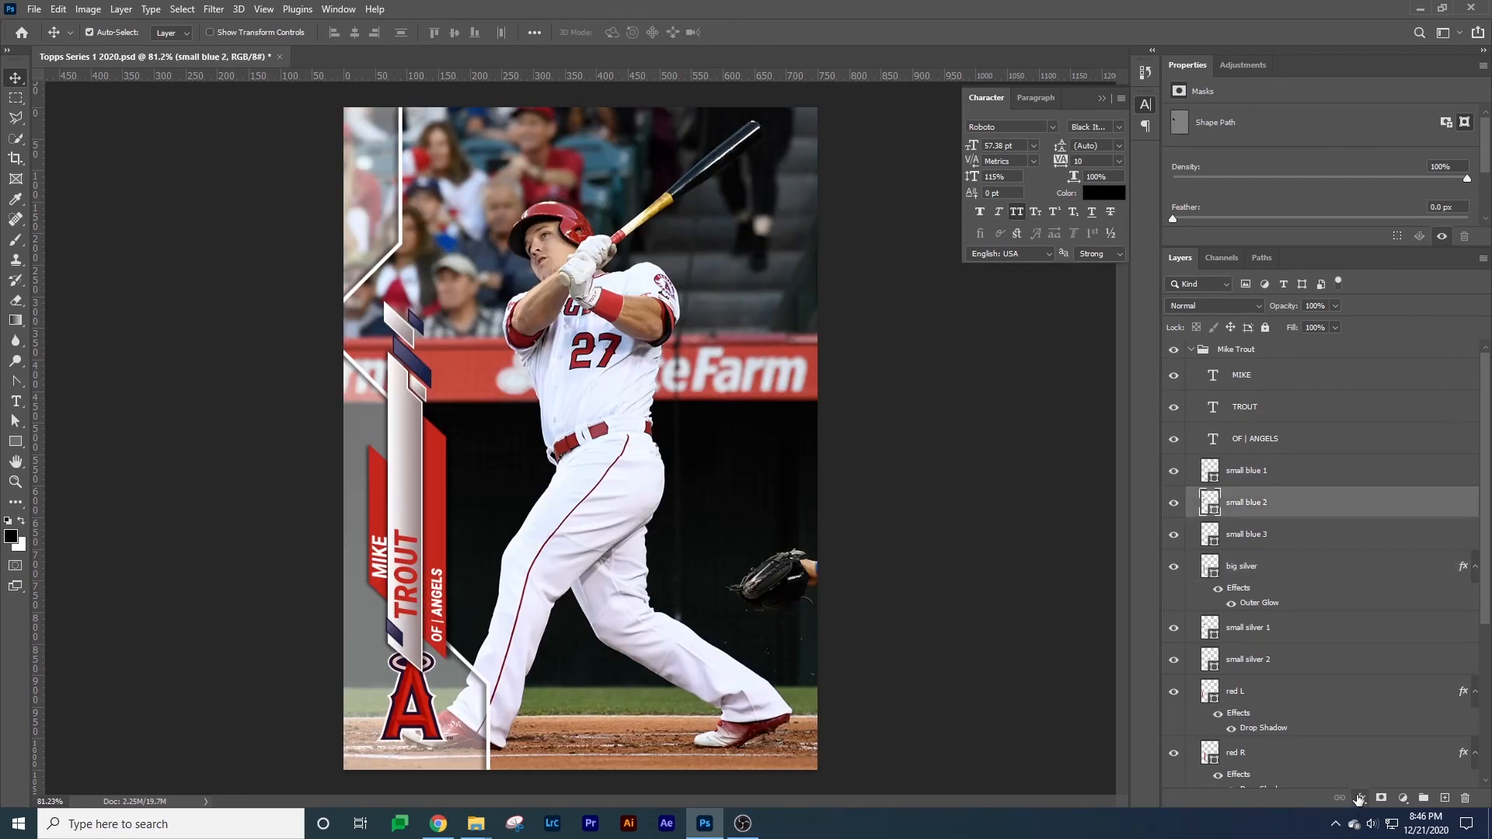
{"action": "left_click_drag", "start_coordinate": [1236, 713], "coordinate": [1243, 513]}
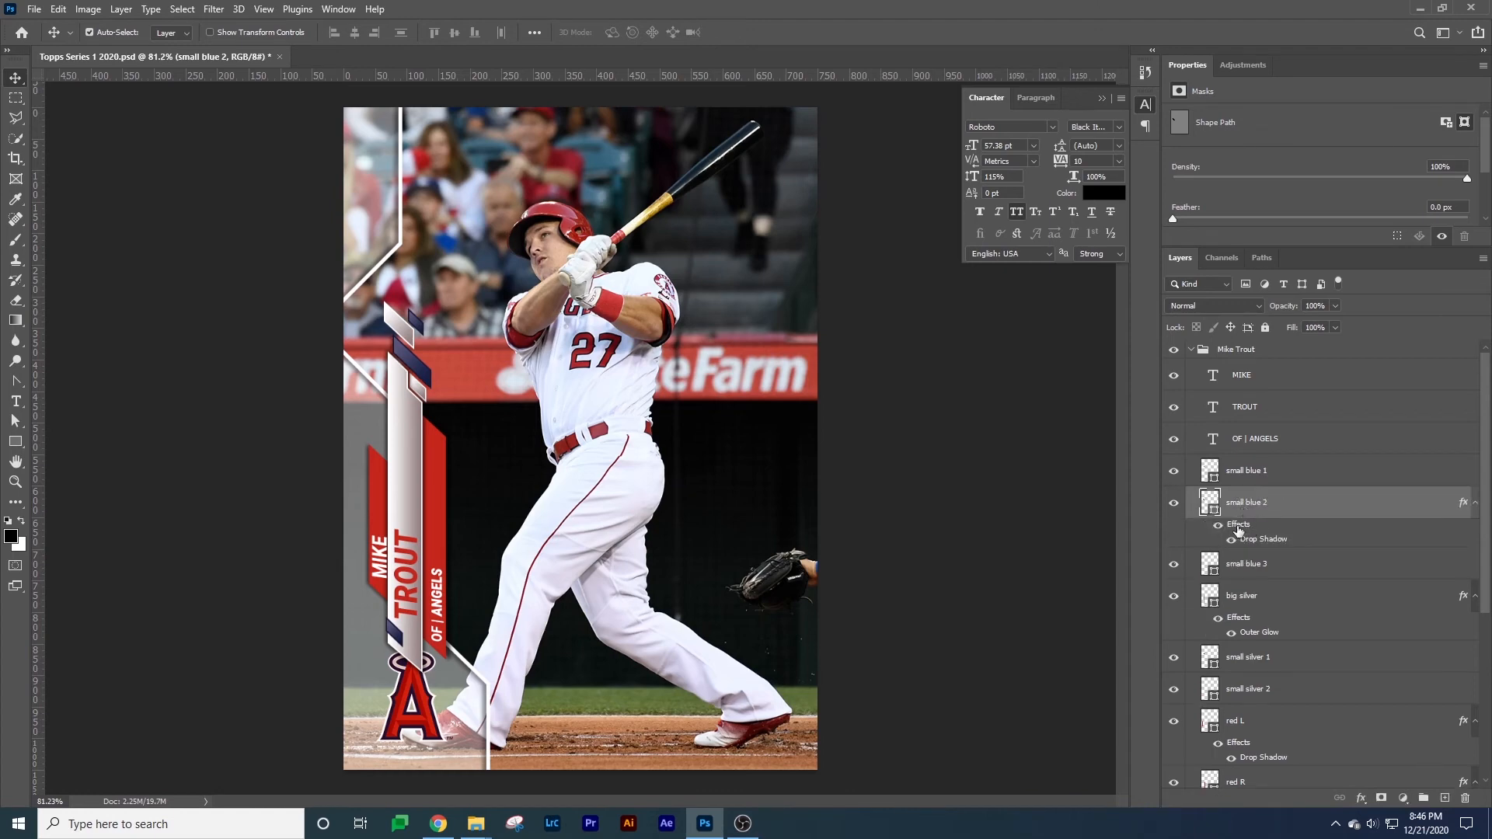
{"action": "double_click", "coordinate": [1239, 531]}
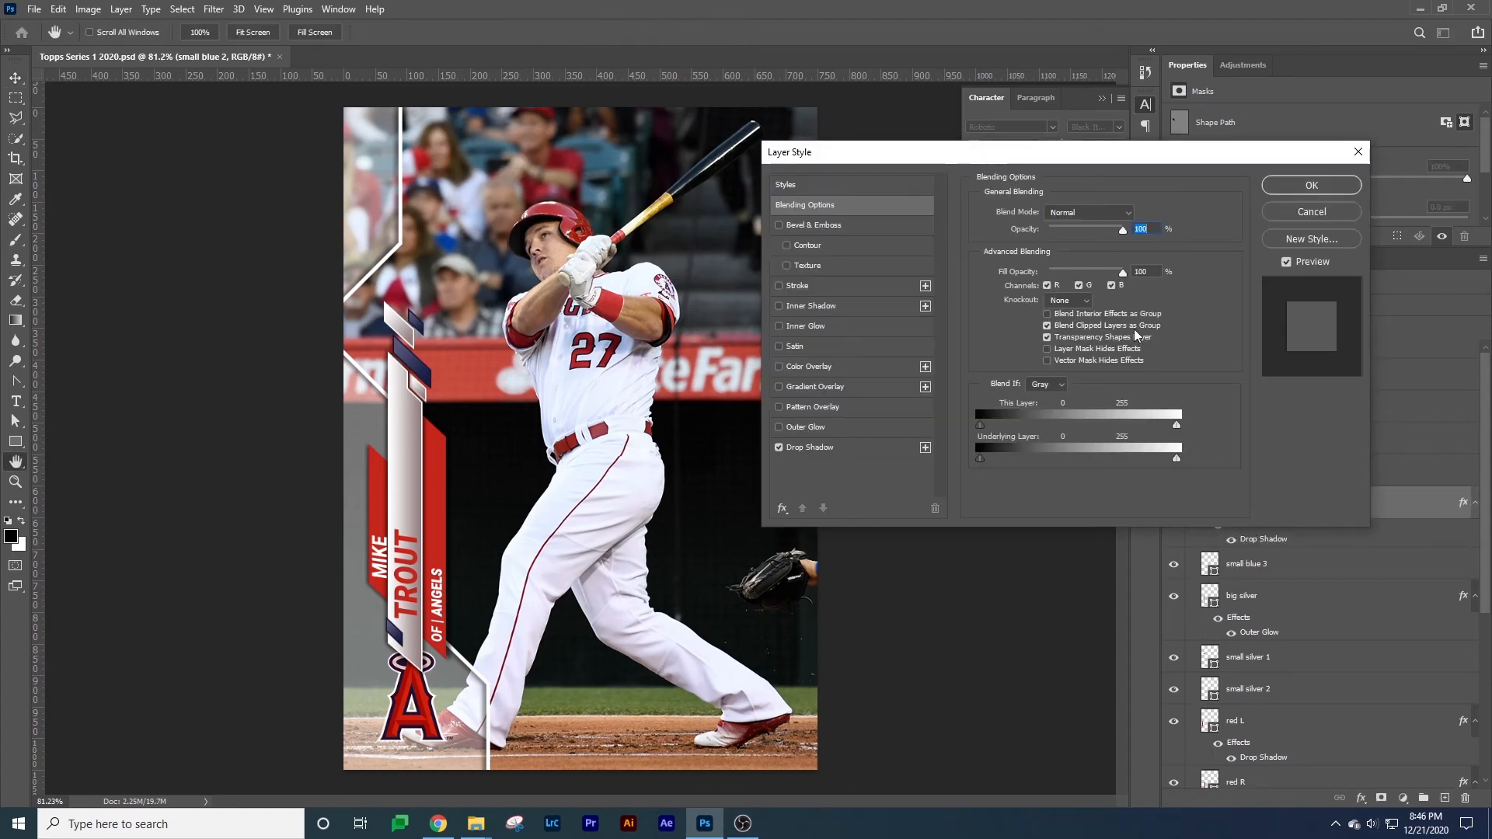
{"action": "left_click", "coordinate": [804, 445]}
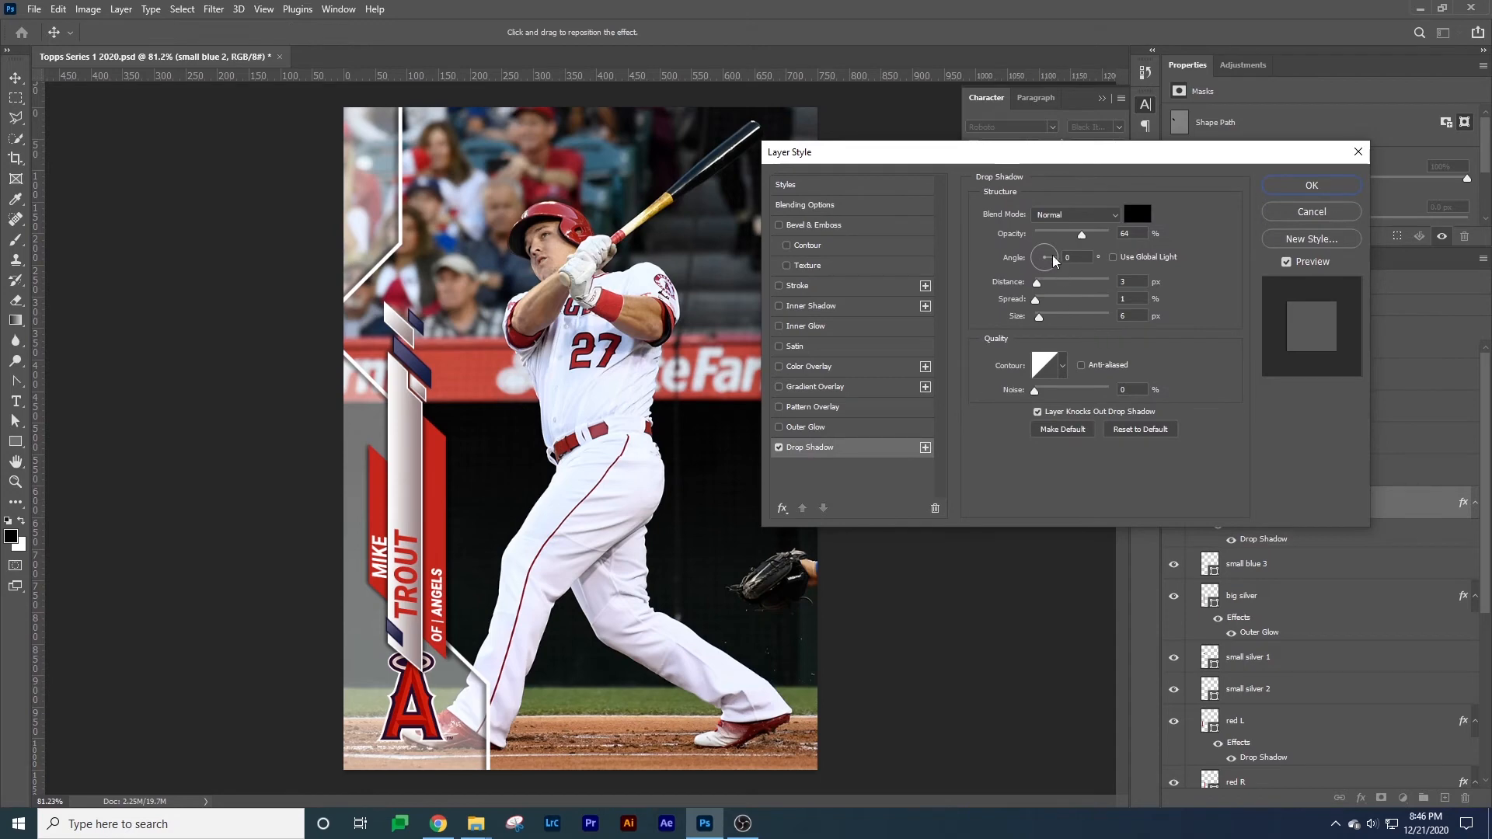
{"action": "left_click_drag", "start_coordinate": [1041, 257], "coordinate": [1036, 256]}
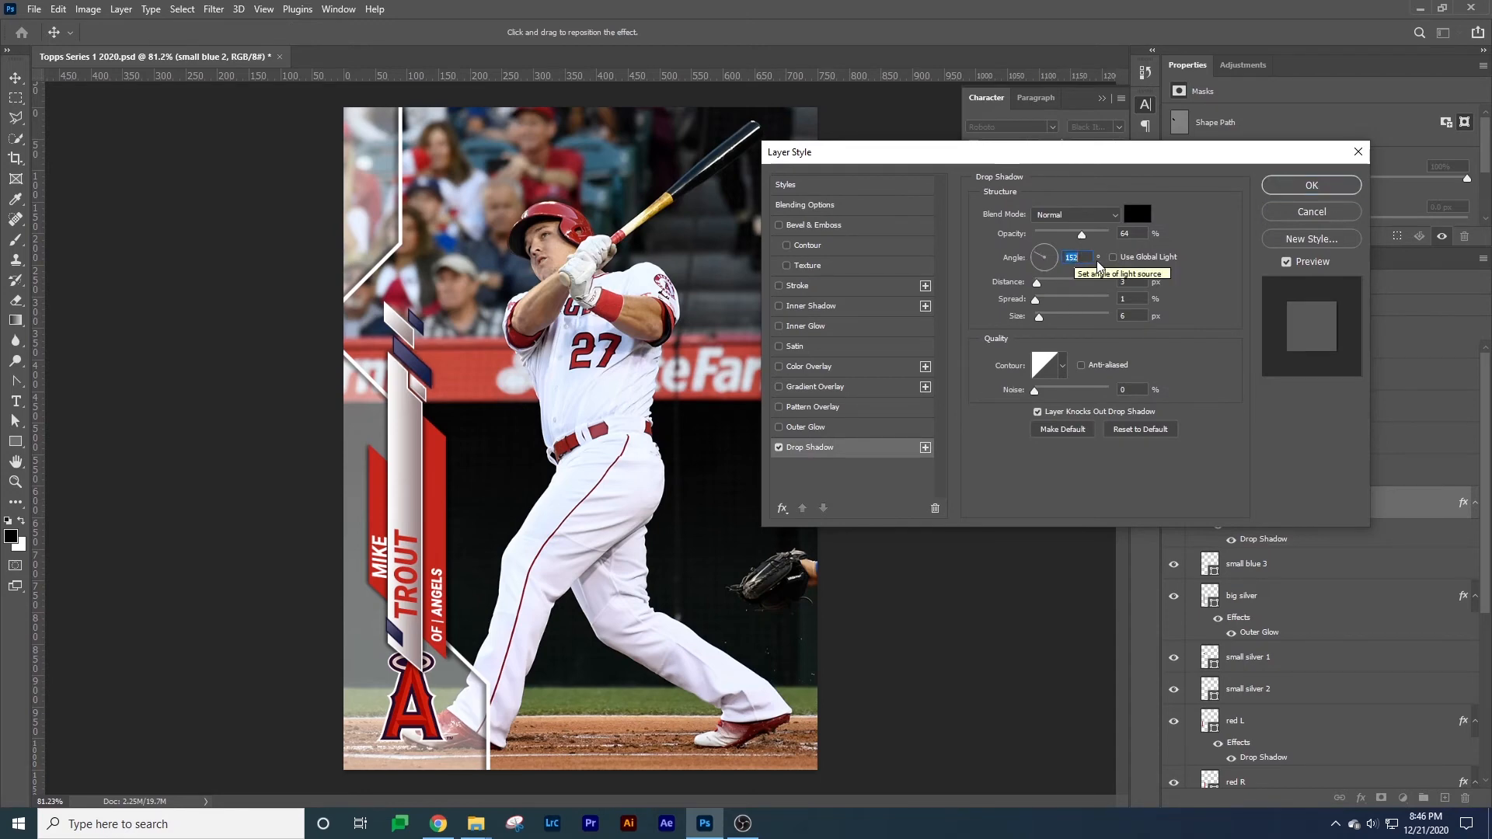
{"action": "left_click_drag", "start_coordinate": [1082, 232], "coordinate": [1092, 230]}
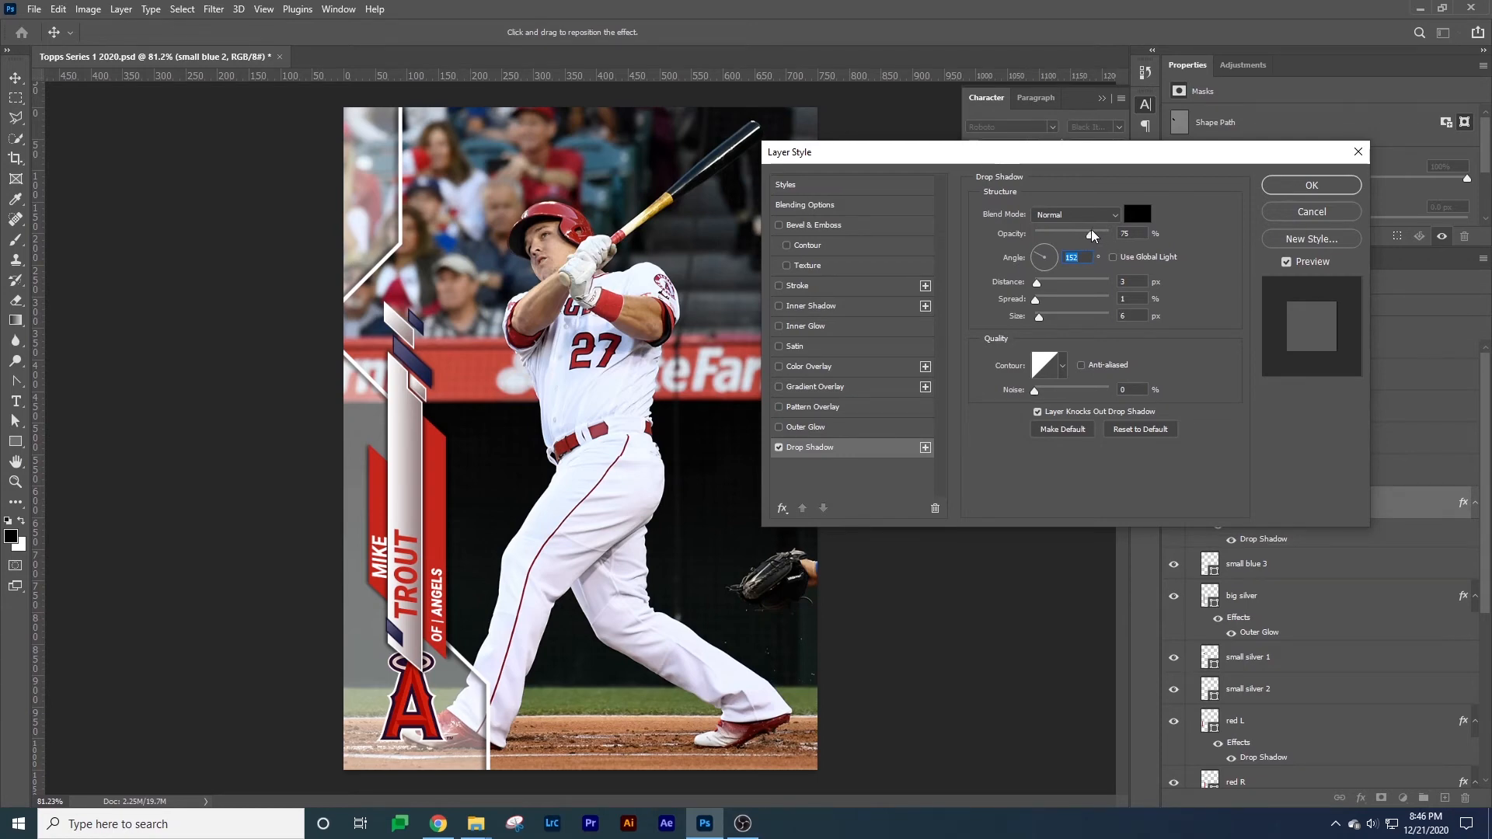
{"action": "left_click", "coordinate": [1289, 182]}
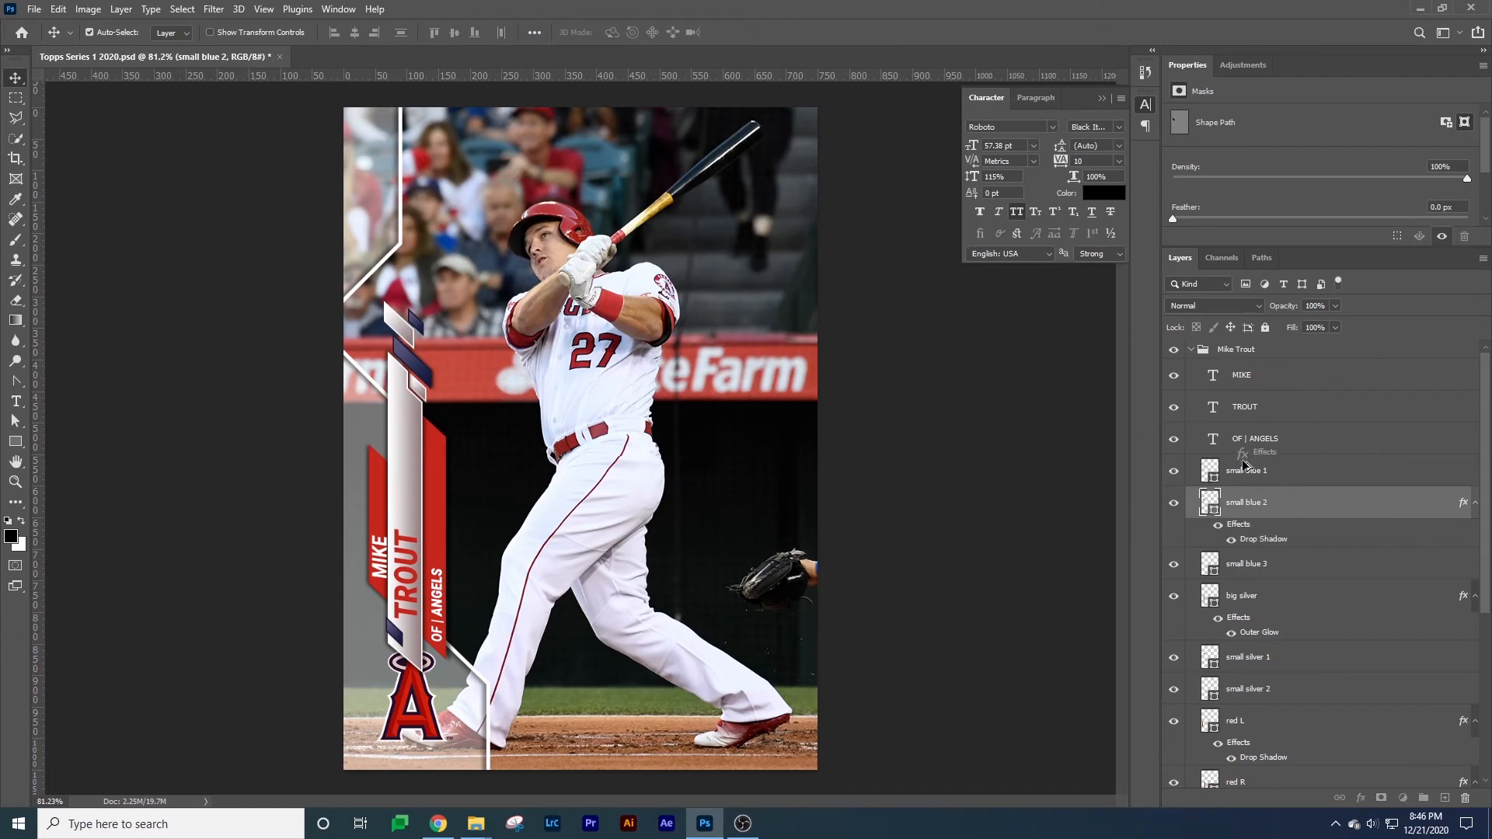
Copy the small blue drop shadow onto the small blue 1 and small silver 1 layers, and save the document.
{"action": "left_click_drag", "start_coordinate": [1242, 473], "coordinate": [1242, 473]}
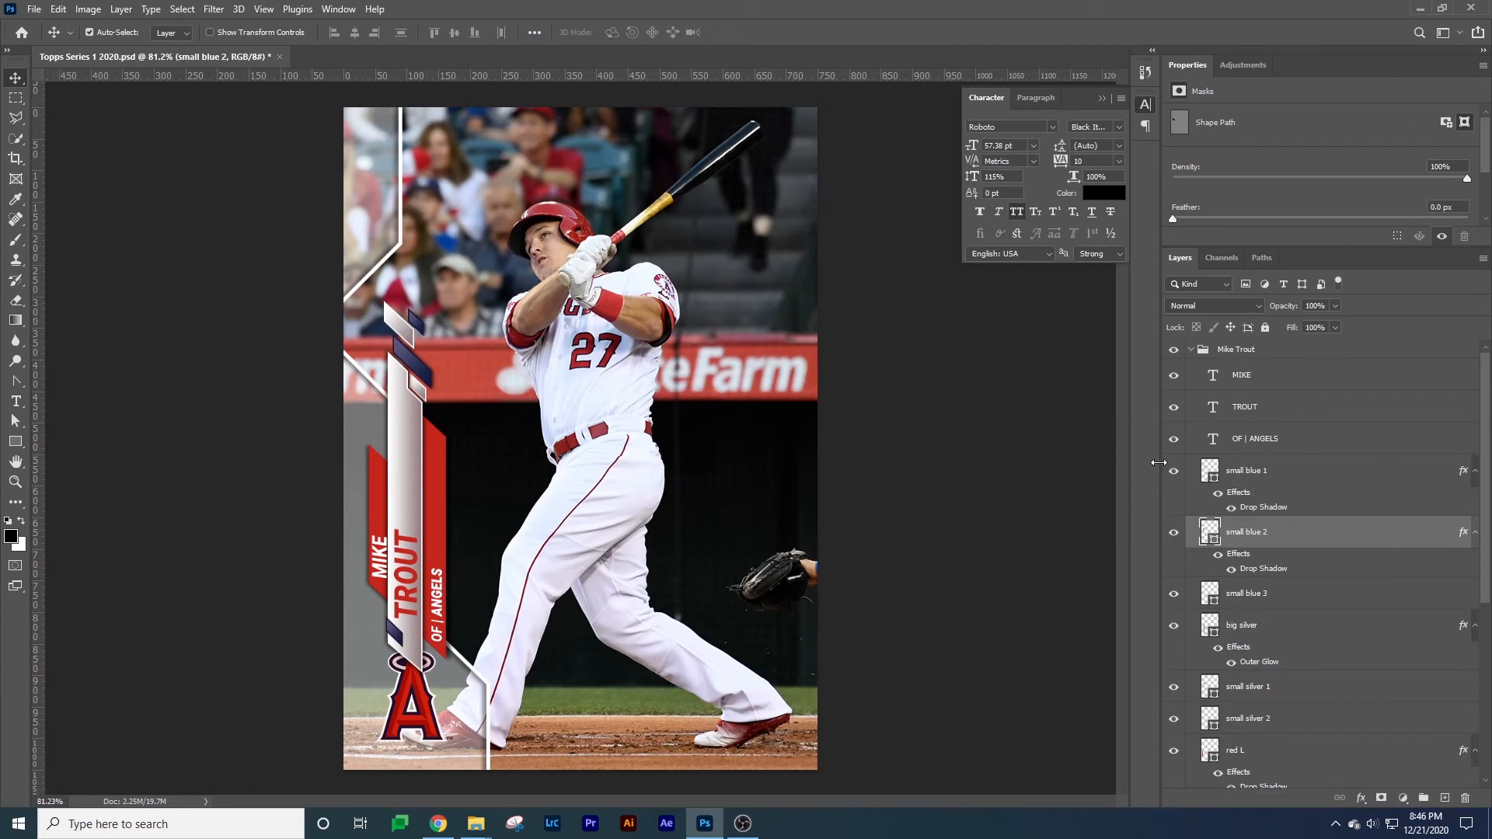
{"action": "left_click", "coordinate": [416, 340]}
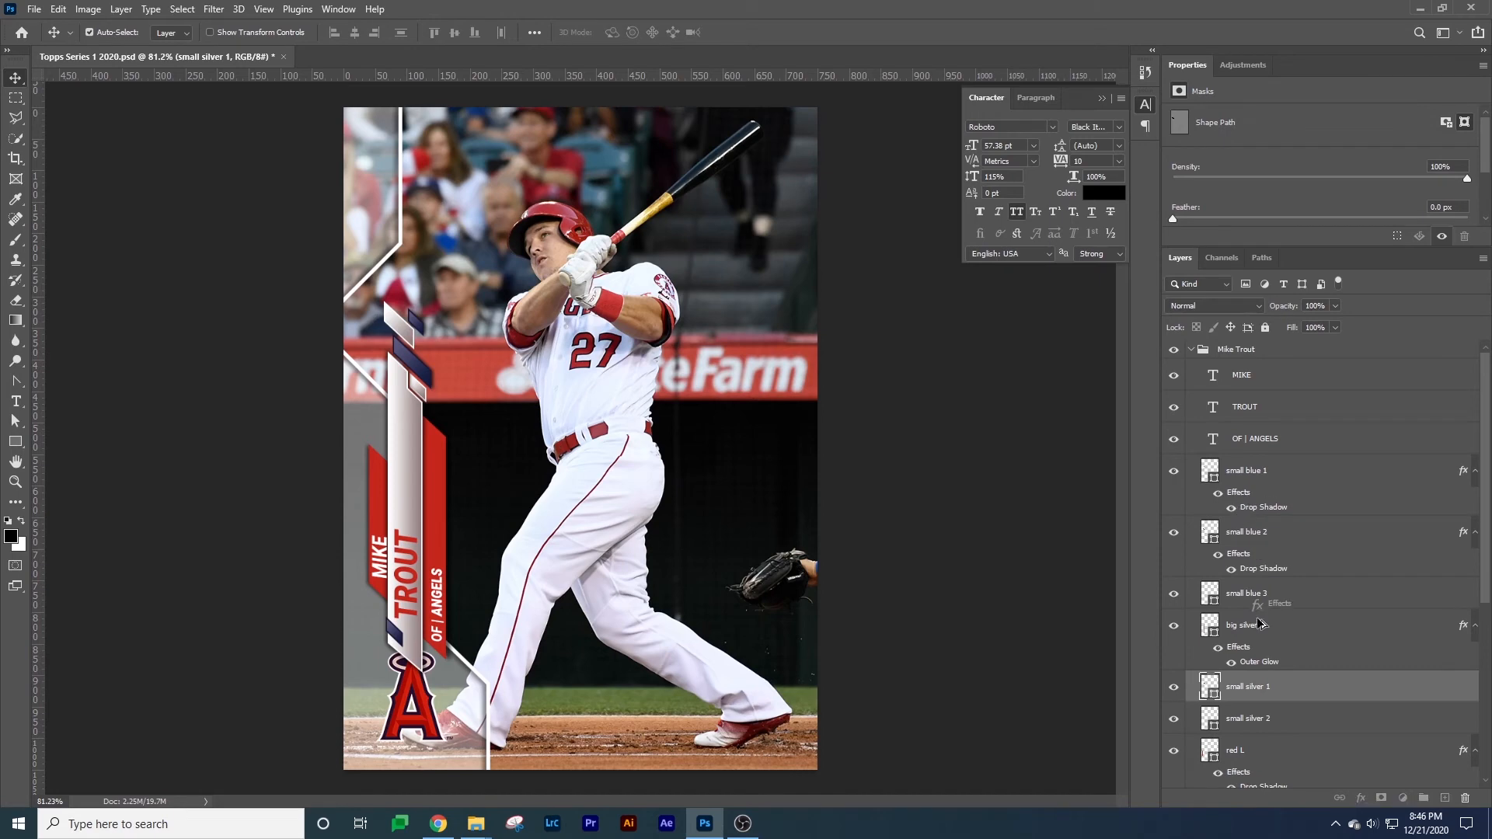
{"action": "left_click_drag", "start_coordinate": [1257, 693], "coordinate": [1256, 694]}
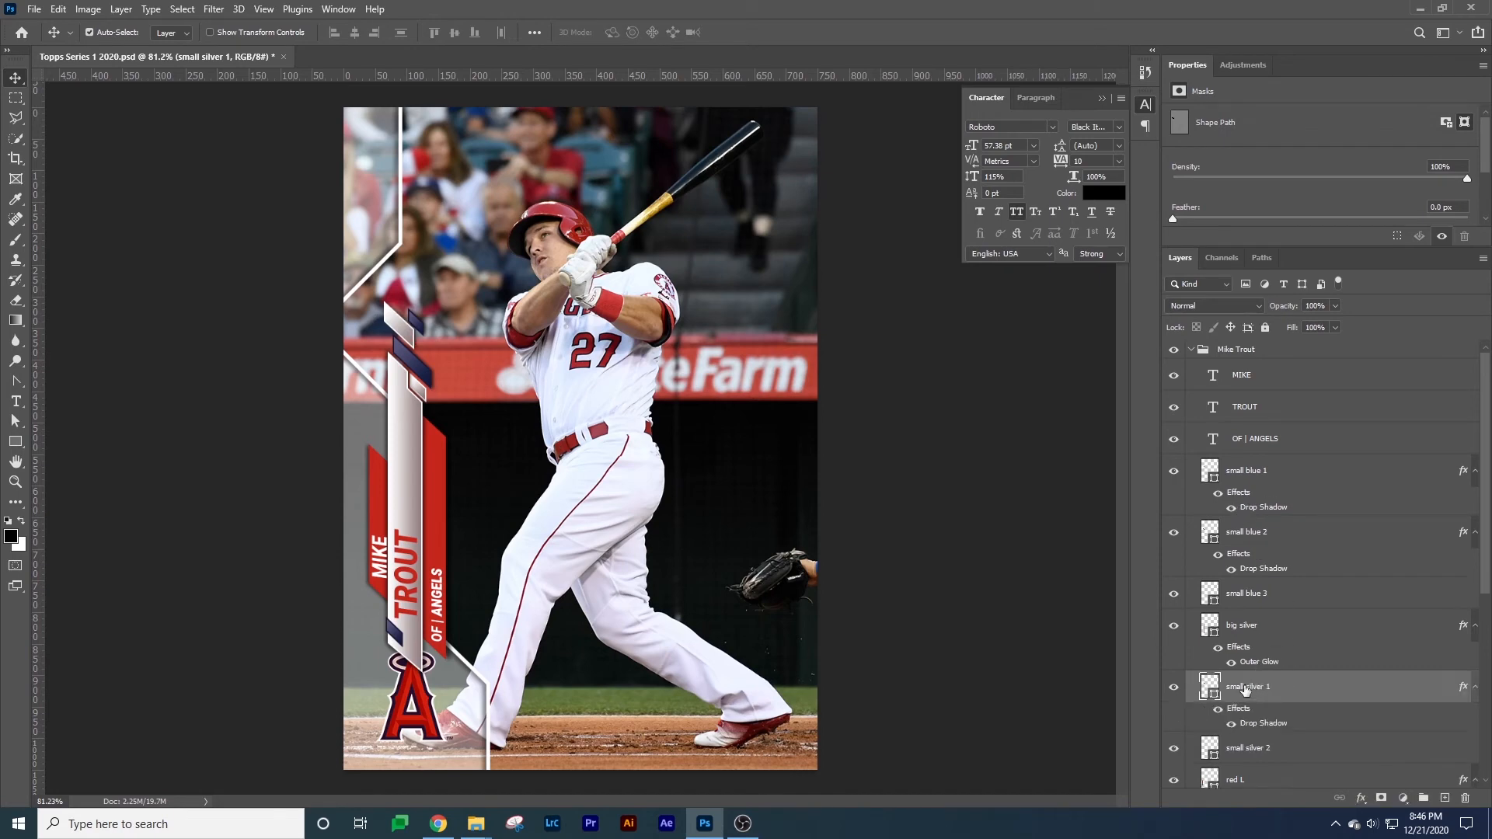
{"action": "left_click", "coordinate": [958, 455]}
{"action": "key", "text": "ctrl+s"}
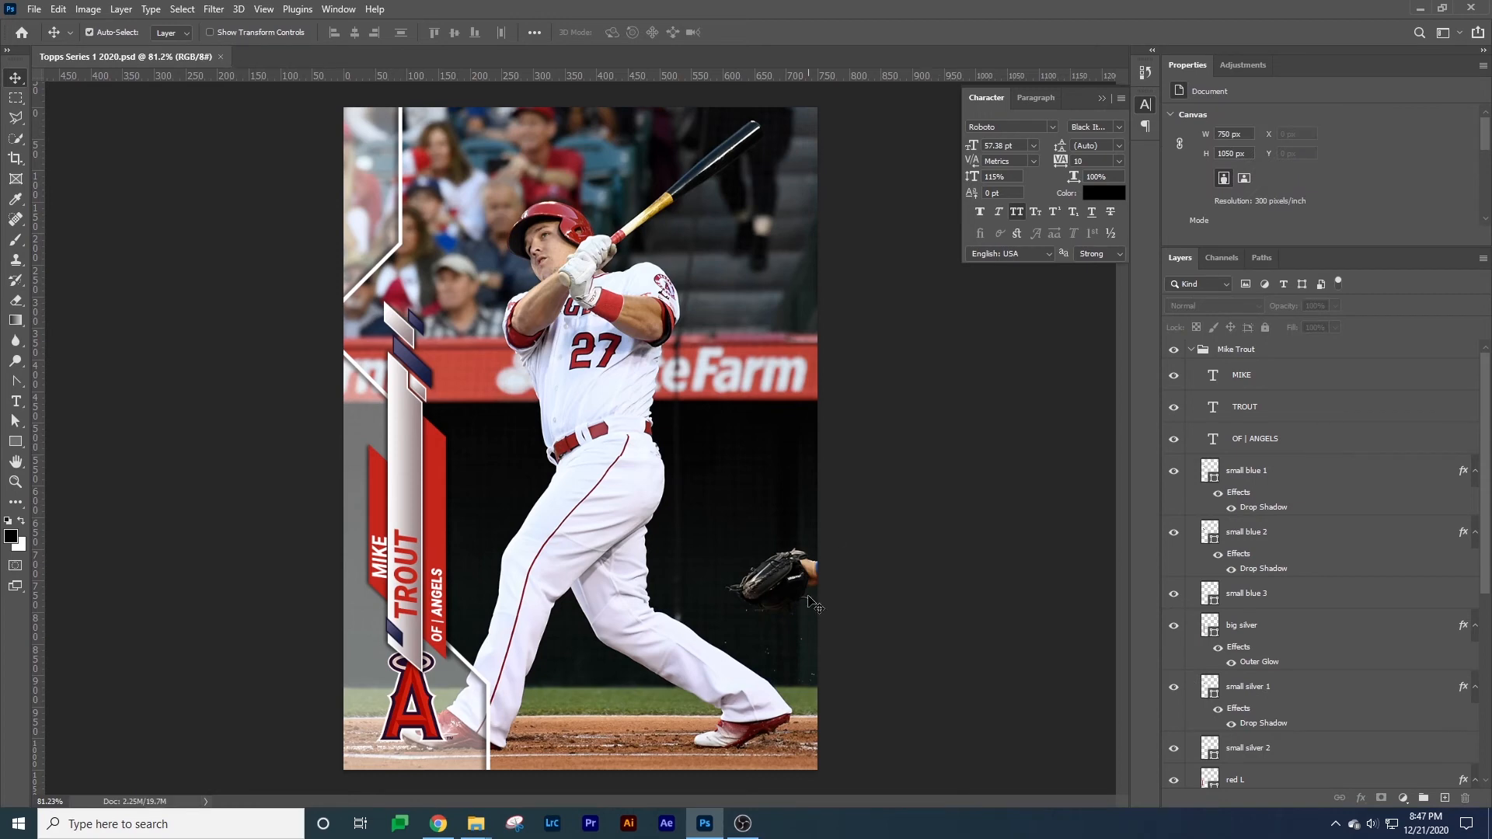
Nudge the OF | ANGELS text layer 3 px left and 2 px up on the red R shape.
{"action": "left_click", "coordinate": [441, 597]}
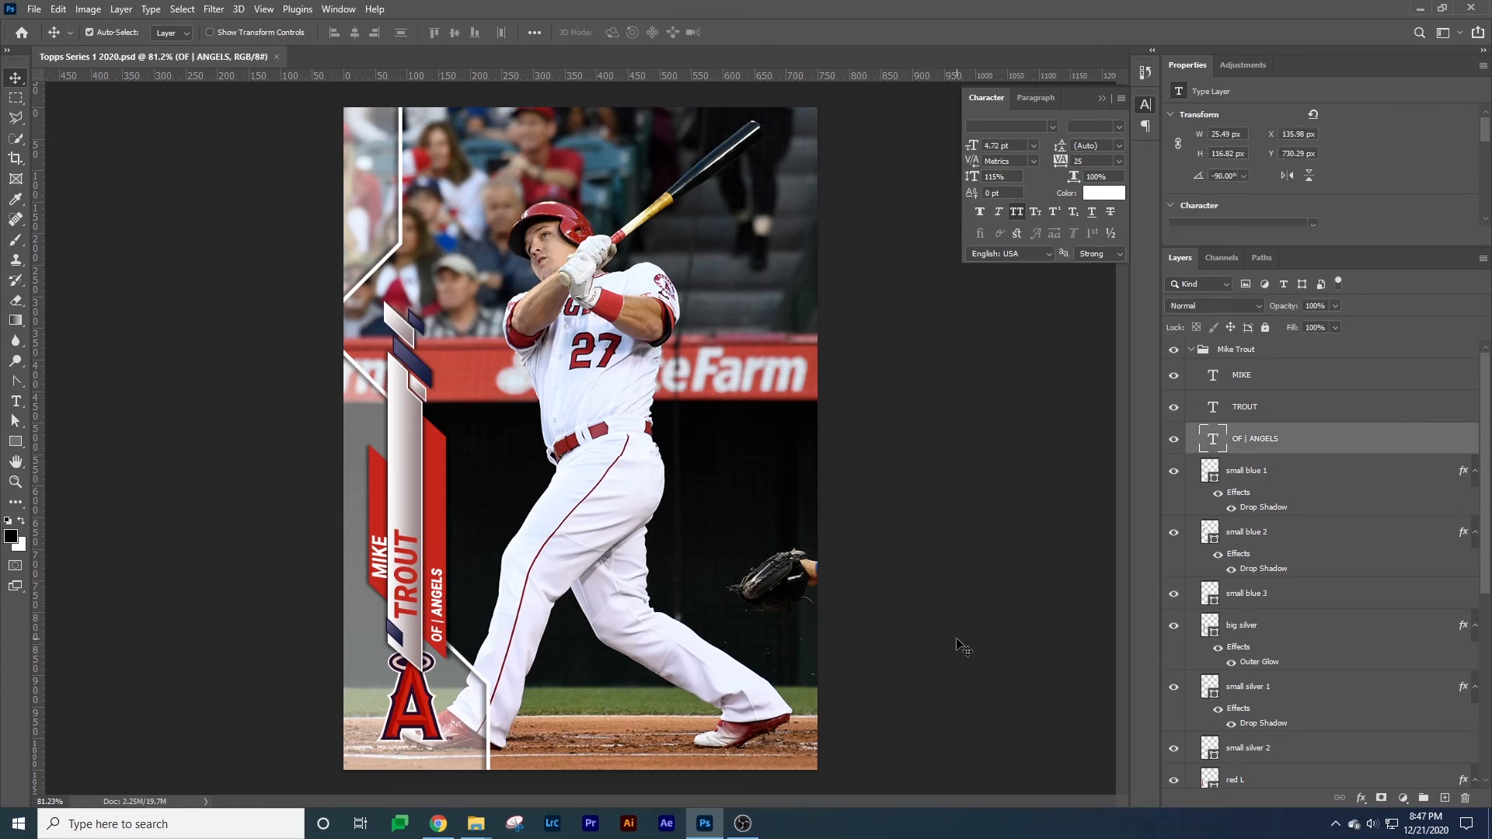
{"action": "key", "text": "Left"}
{"action": "key", "text": "Left"}
{"action": "key", "text": "Left"}
{"action": "key", "text": "Up"}
{"action": "key", "text": "Up"}
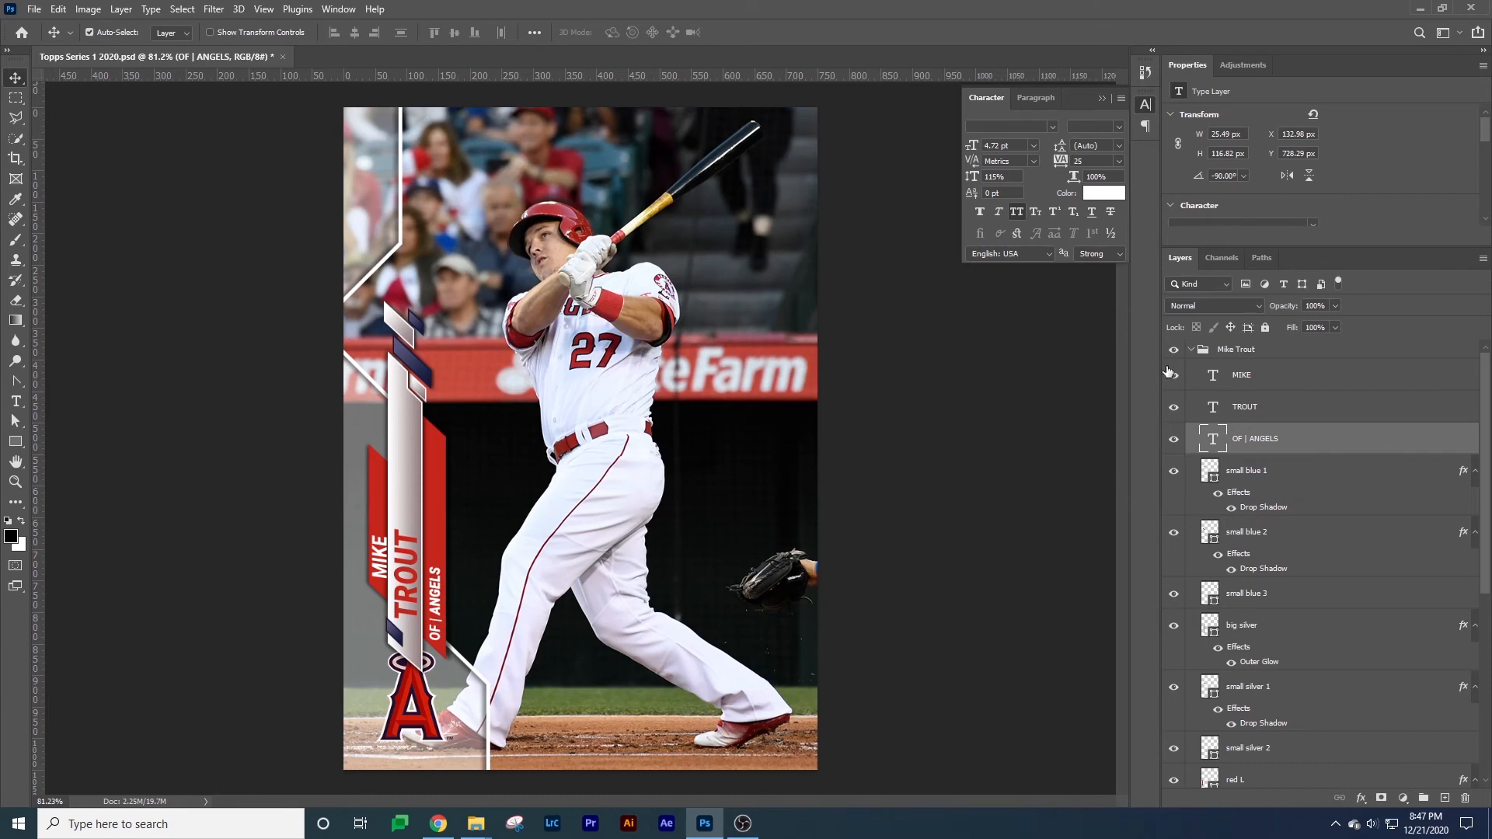
Toggle the Mike Trout group off and on to compare the OF | ANGELS text placement with the reference card.
{"action": "left_click", "coordinate": [1174, 354]}
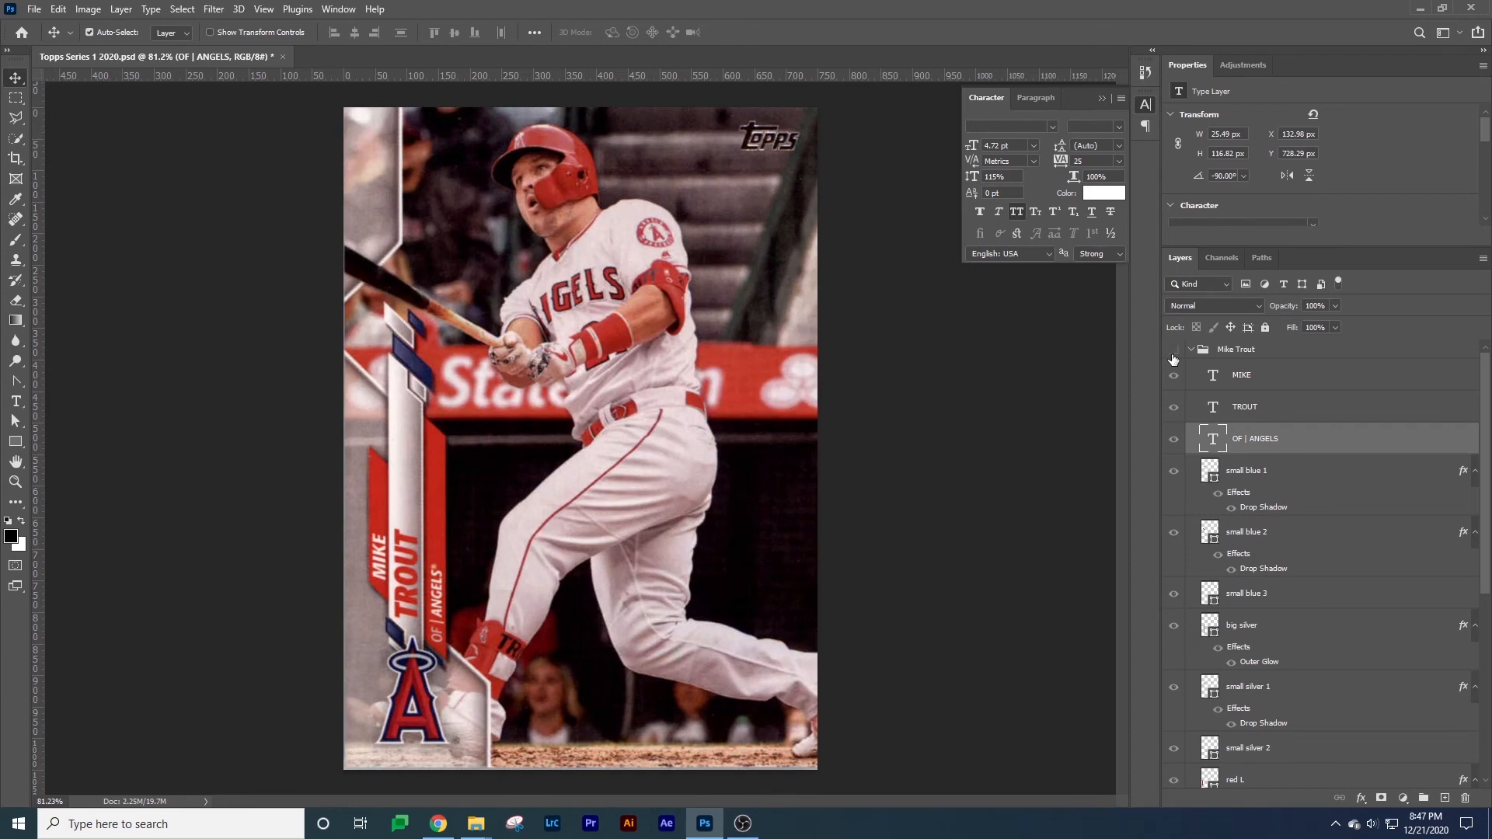
{"action": "left_click", "coordinate": [1173, 356]}
{"action": "left_click", "coordinate": [1173, 356]}
{"action": "left_click", "coordinate": [1174, 356]}
{"action": "left_click", "coordinate": [1173, 356]}
{"action": "left_click", "coordinate": [1173, 356]}
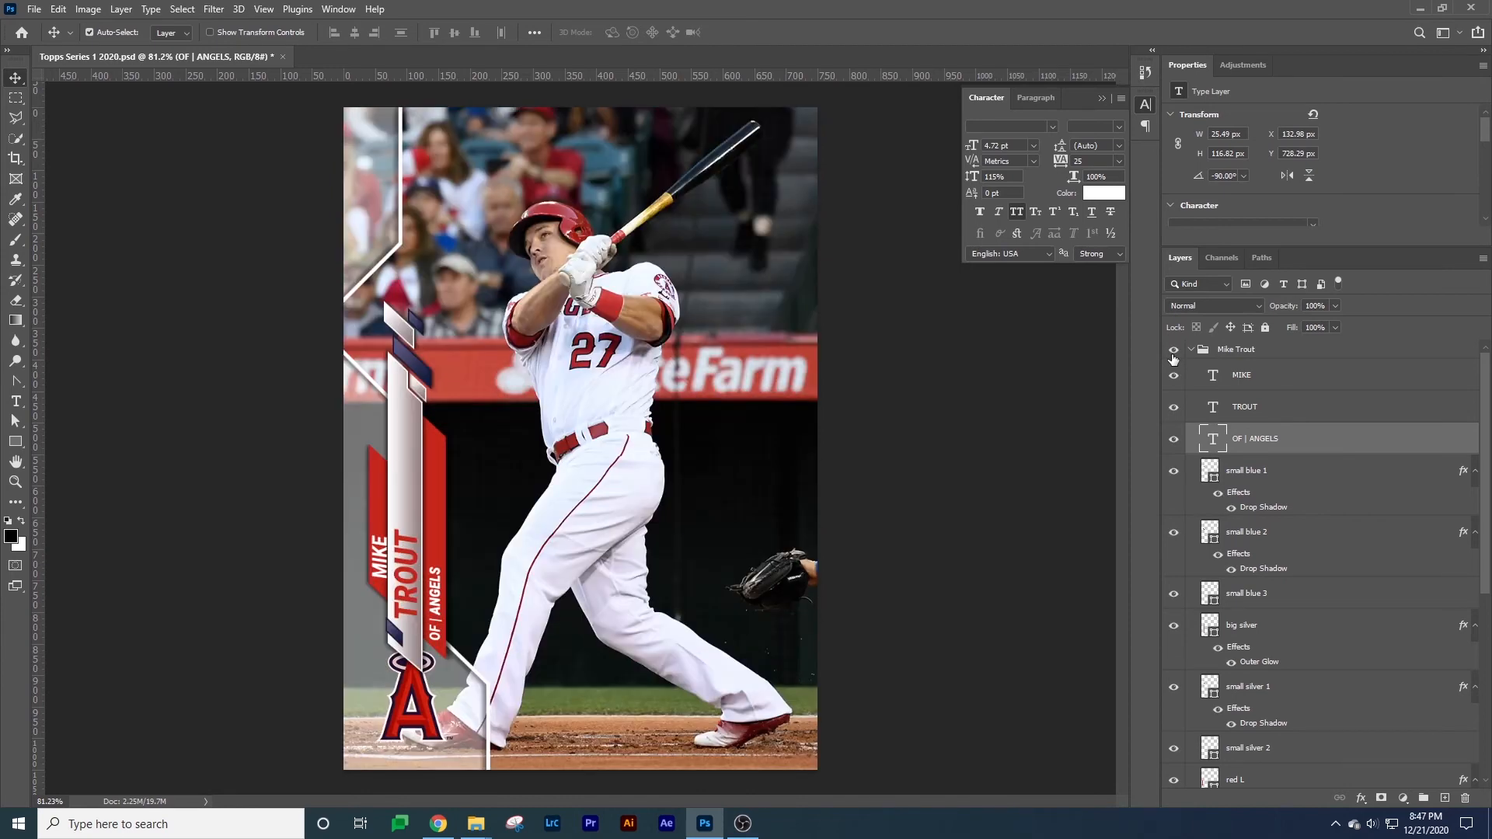
{"action": "left_click", "coordinate": [1174, 356]}
{"action": "left_click", "coordinate": [1174, 356]}
Copy small blue 1's drop shadow onto the small blue 3 layer, deselect all layers and save the document.
{"action": "left_click", "coordinate": [397, 635]}
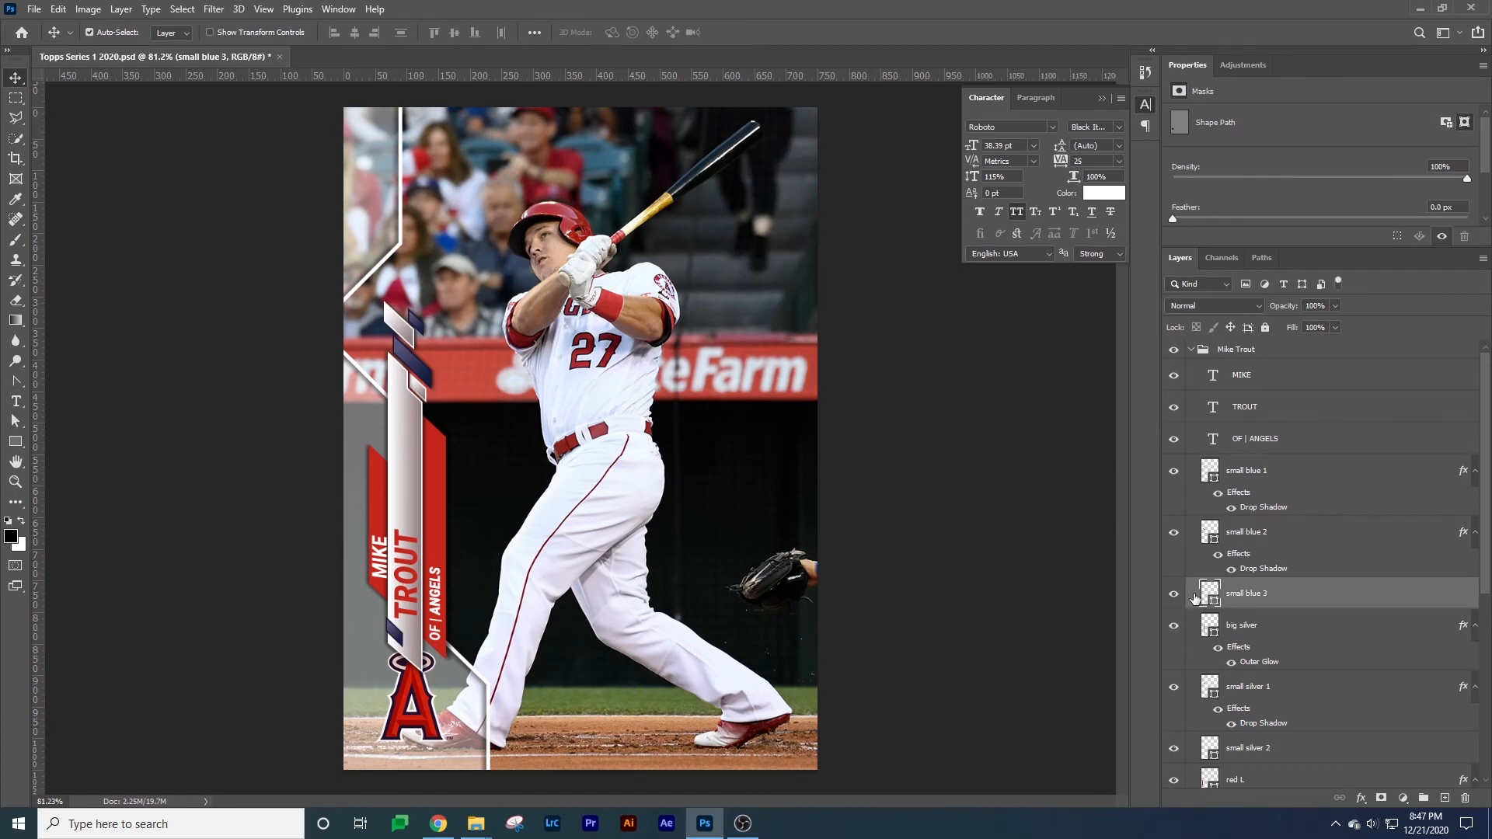
{"action": "left_click_drag", "start_coordinate": [1257, 497], "coordinate": [1259, 595]}
{"action": "left_click", "coordinate": [1030, 521]}
{"action": "key", "text": "ctrl+s"}
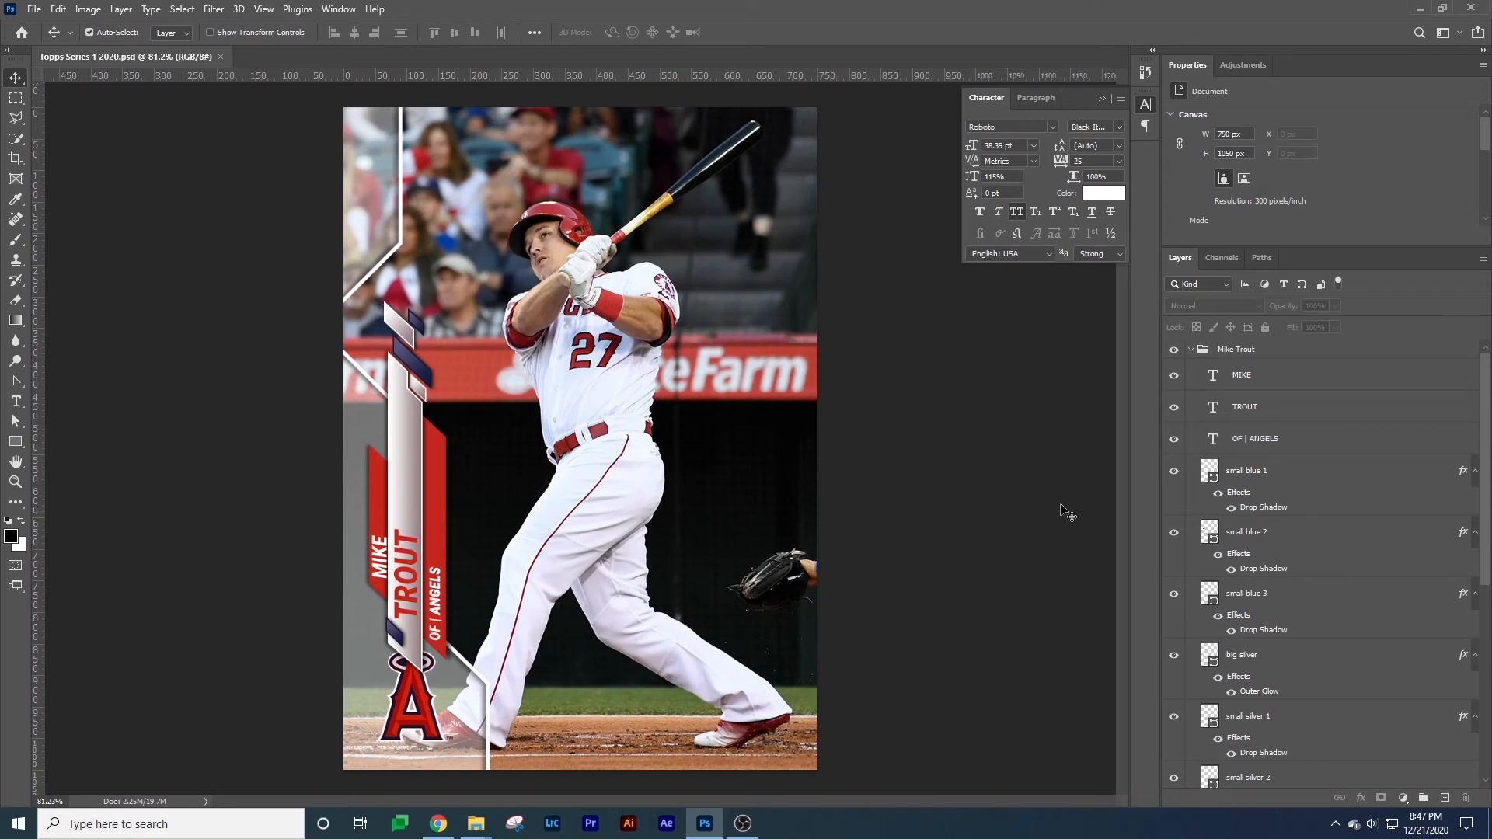
Toggle the Mike Trout group off and on to compare the shadowed shapes and the silver bar with the reference card.
{"action": "left_click", "coordinate": [1174, 350]}
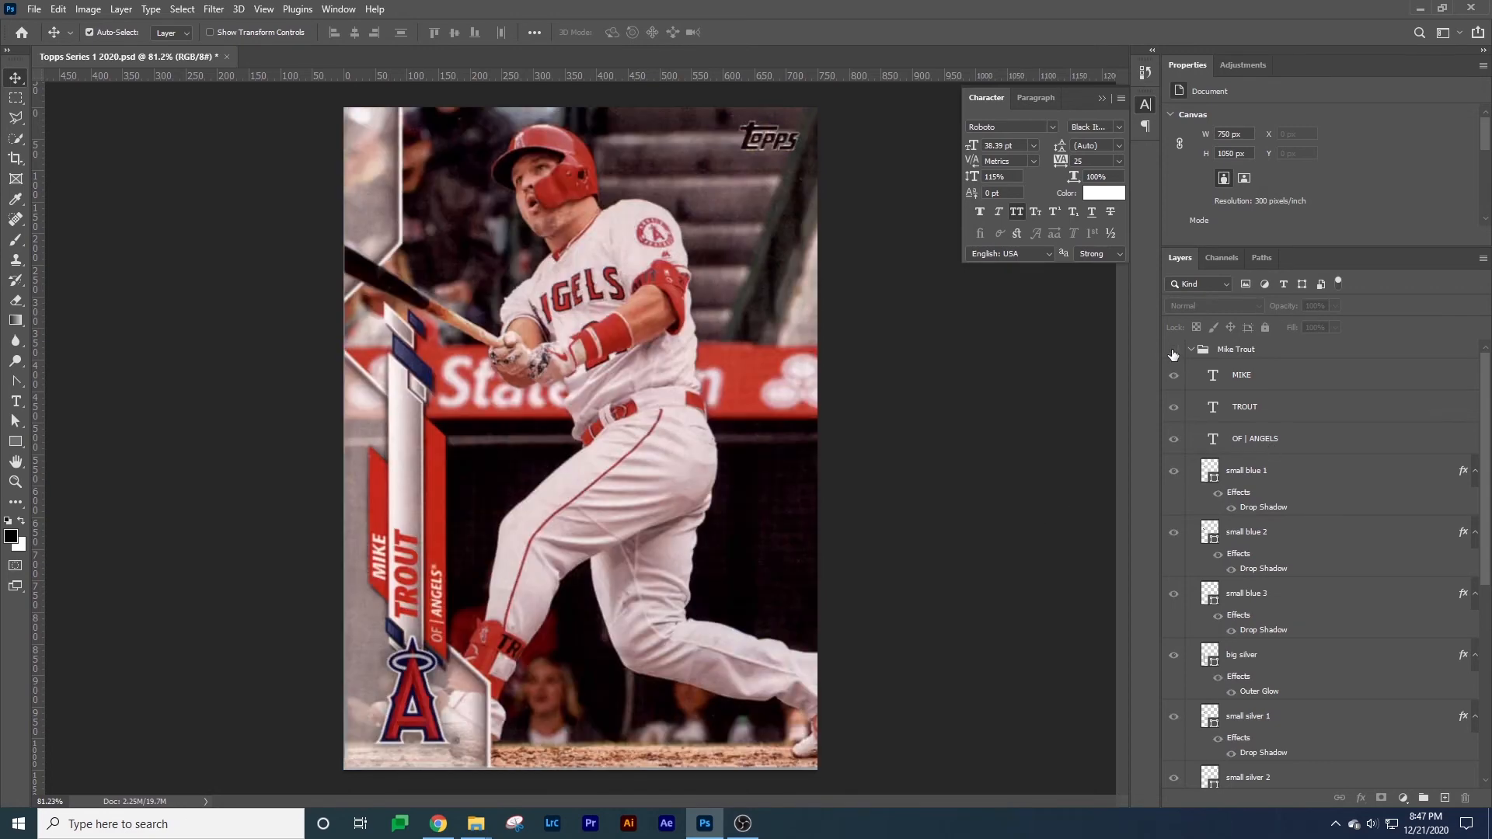
{"action": "left_click", "coordinate": [1174, 351]}
{"action": "left_click", "coordinate": [1174, 352]}
{"action": "left_click", "coordinate": [1173, 351]}
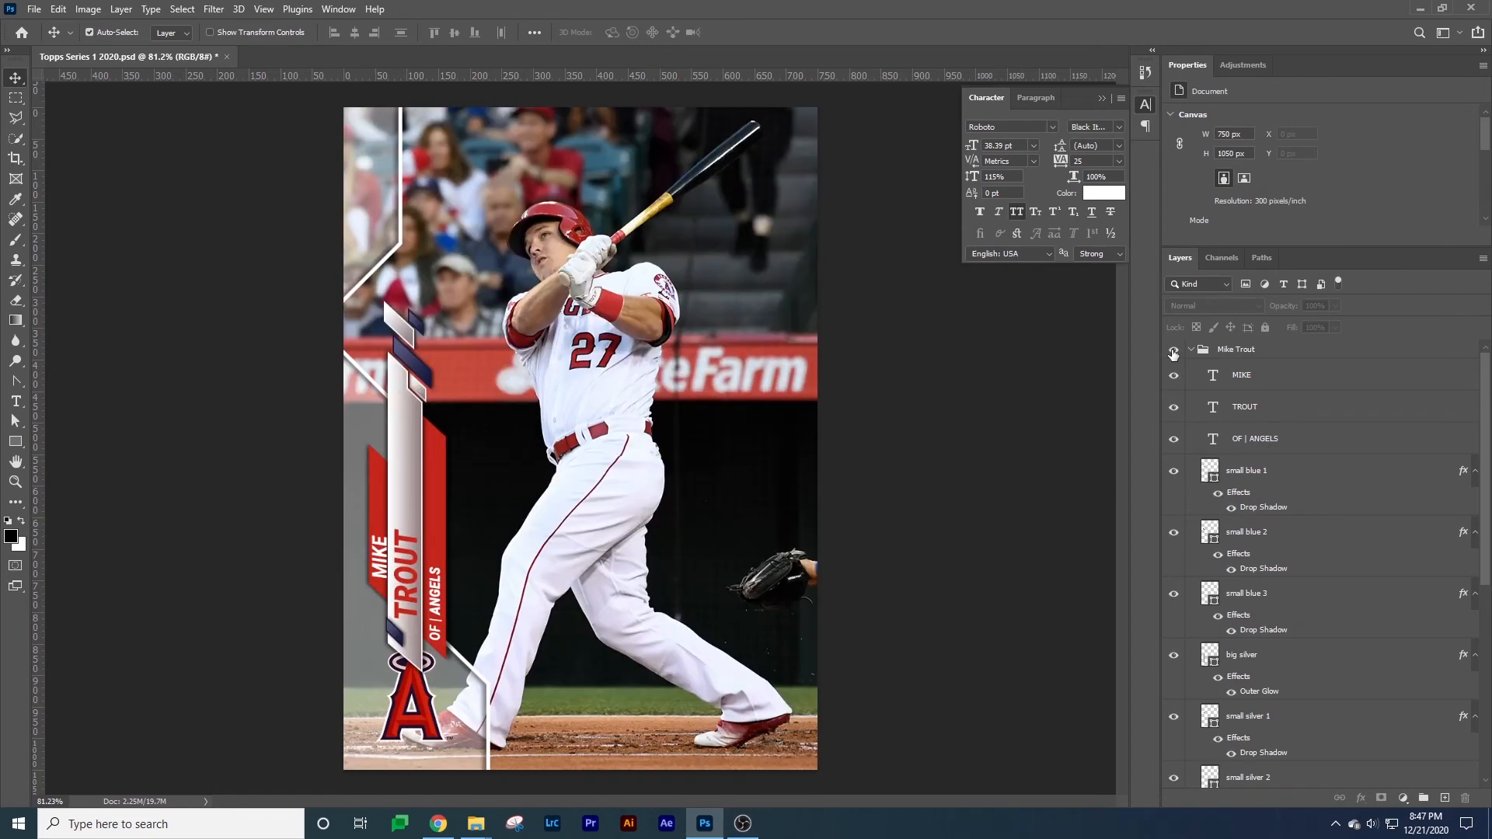
{"action": "left_click", "coordinate": [1174, 353]}
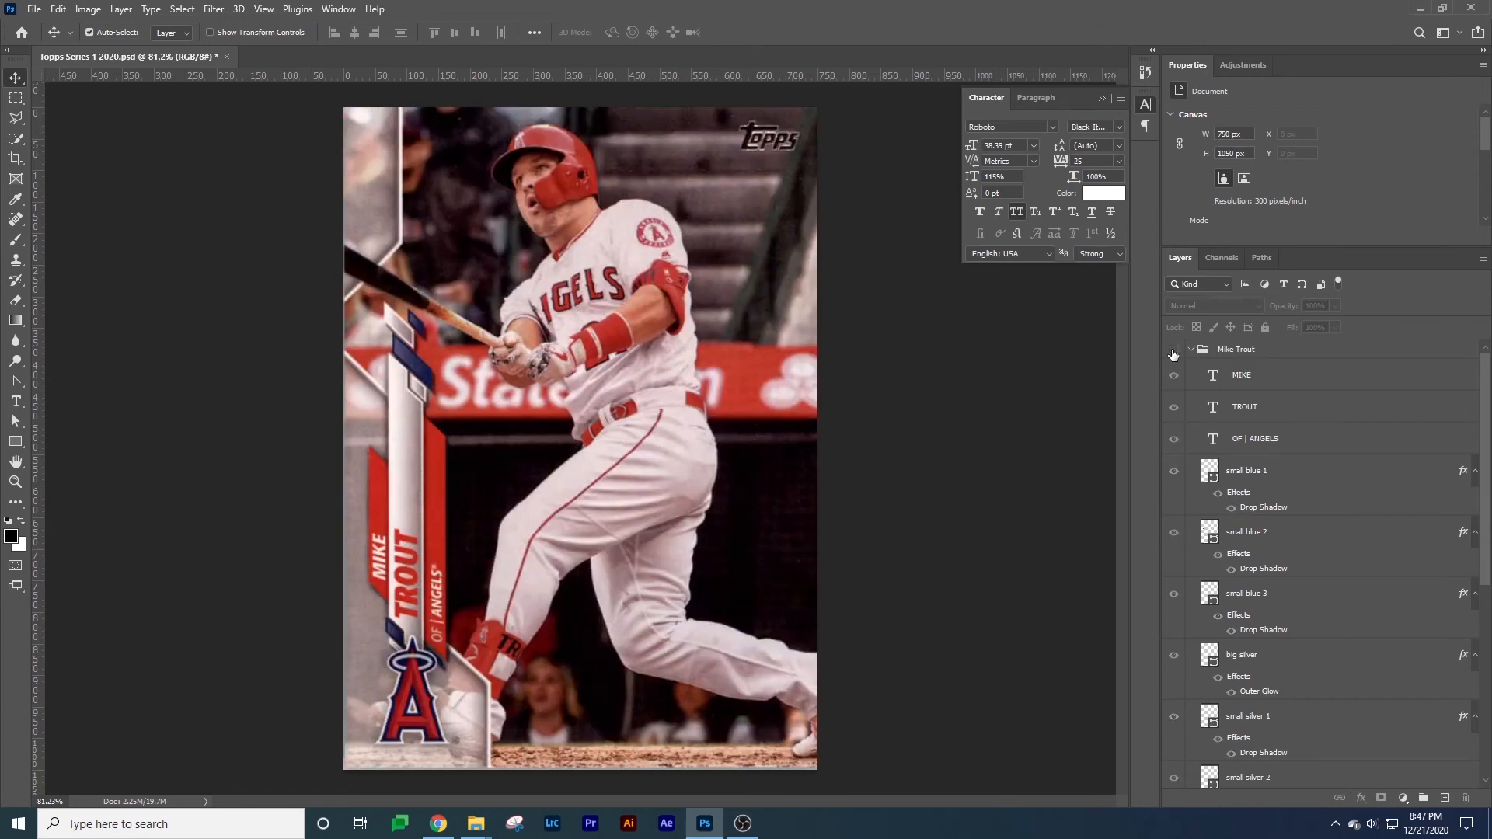
{"action": "left_click", "coordinate": [1174, 353]}
{"action": "left_click", "coordinate": [1174, 354]}
{"action": "left_click", "coordinate": [1173, 354]}
{"action": "left_click", "coordinate": [1174, 354]}
{"action": "left_click", "coordinate": [1173, 354]}
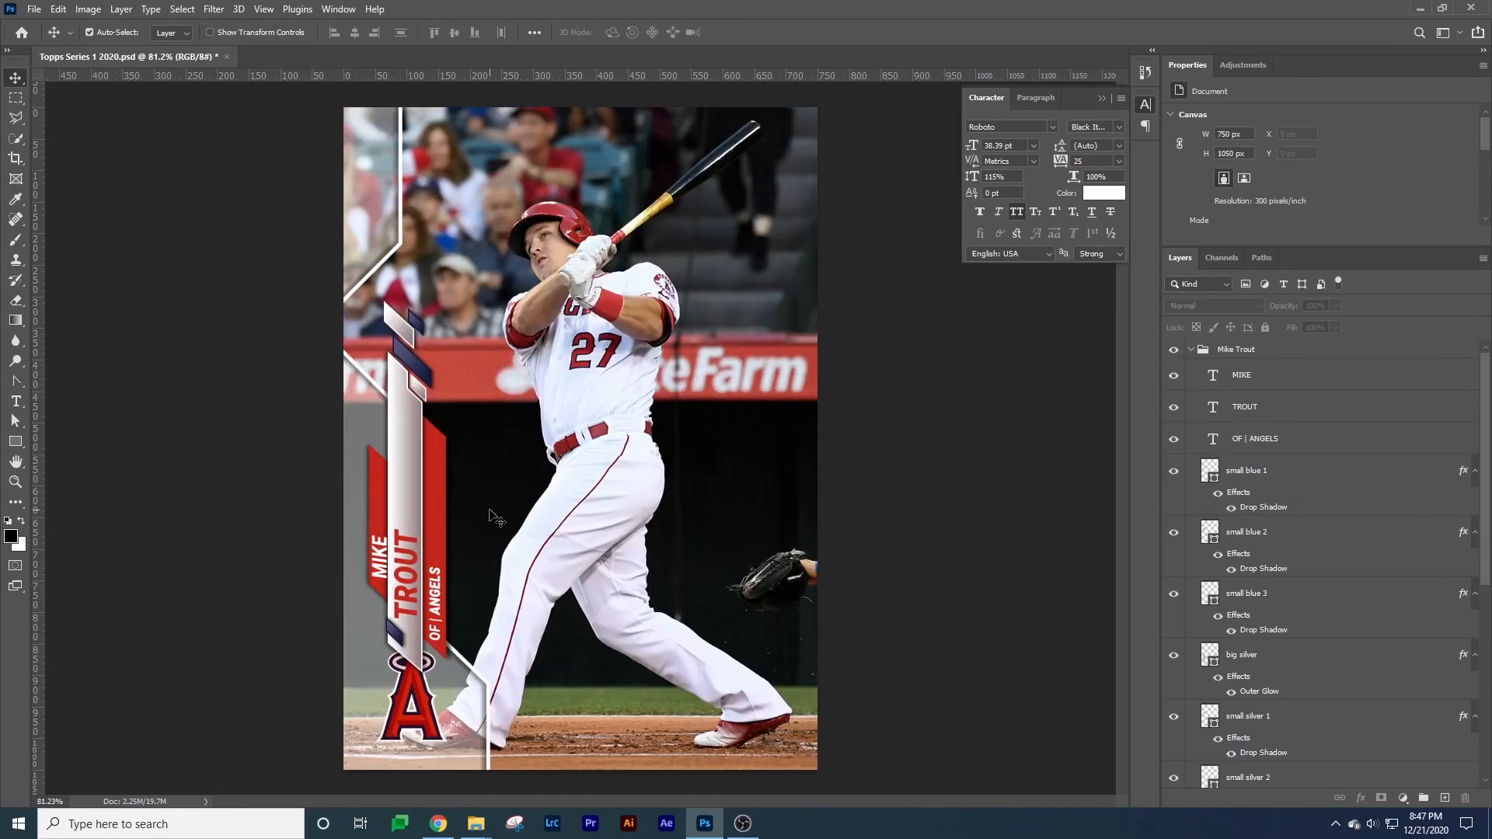
{"action": "left_click", "coordinate": [413, 437]}
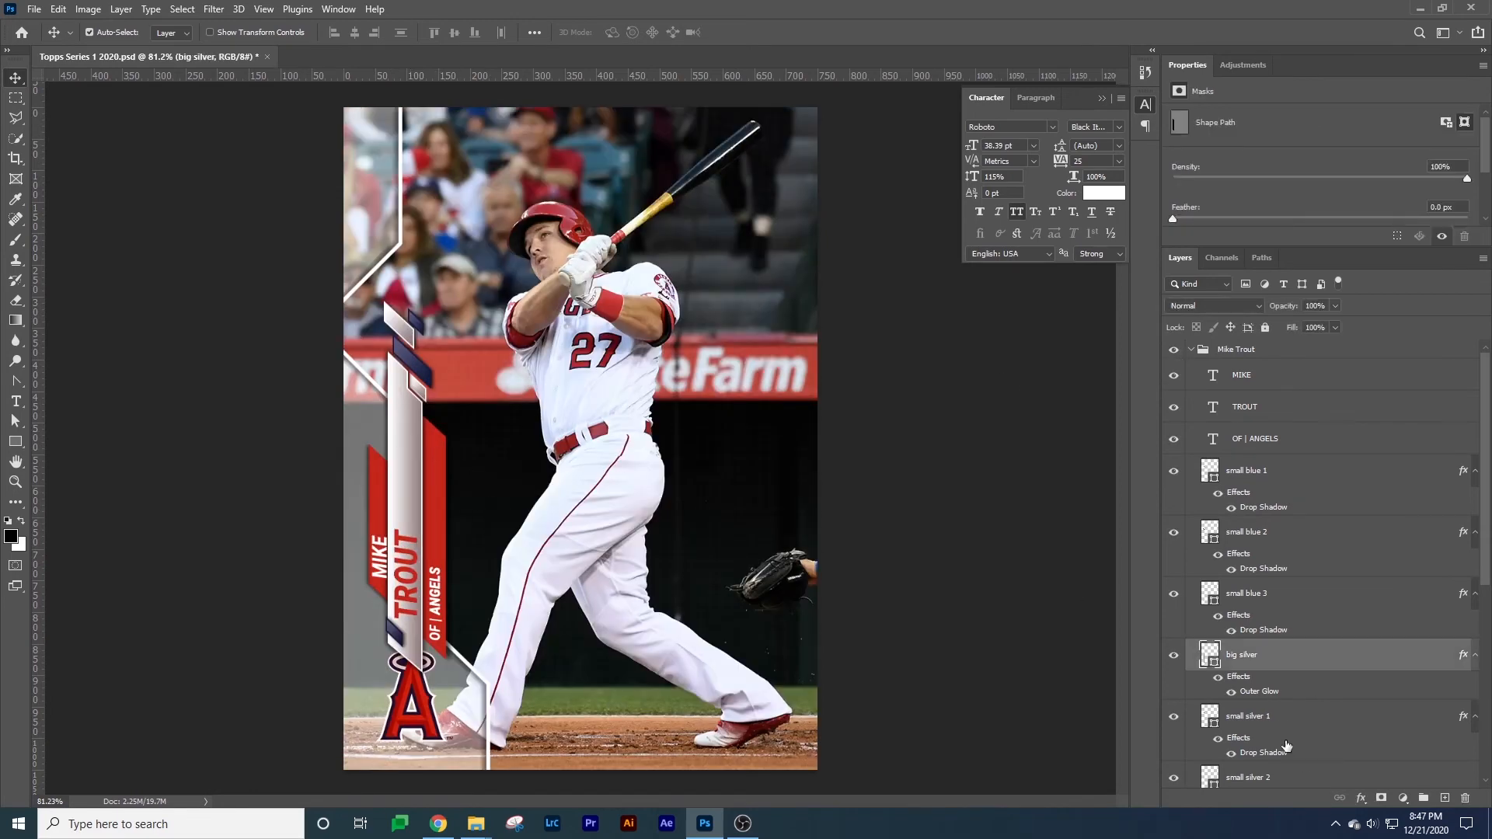
{"action": "double_click", "coordinate": [1267, 679]}
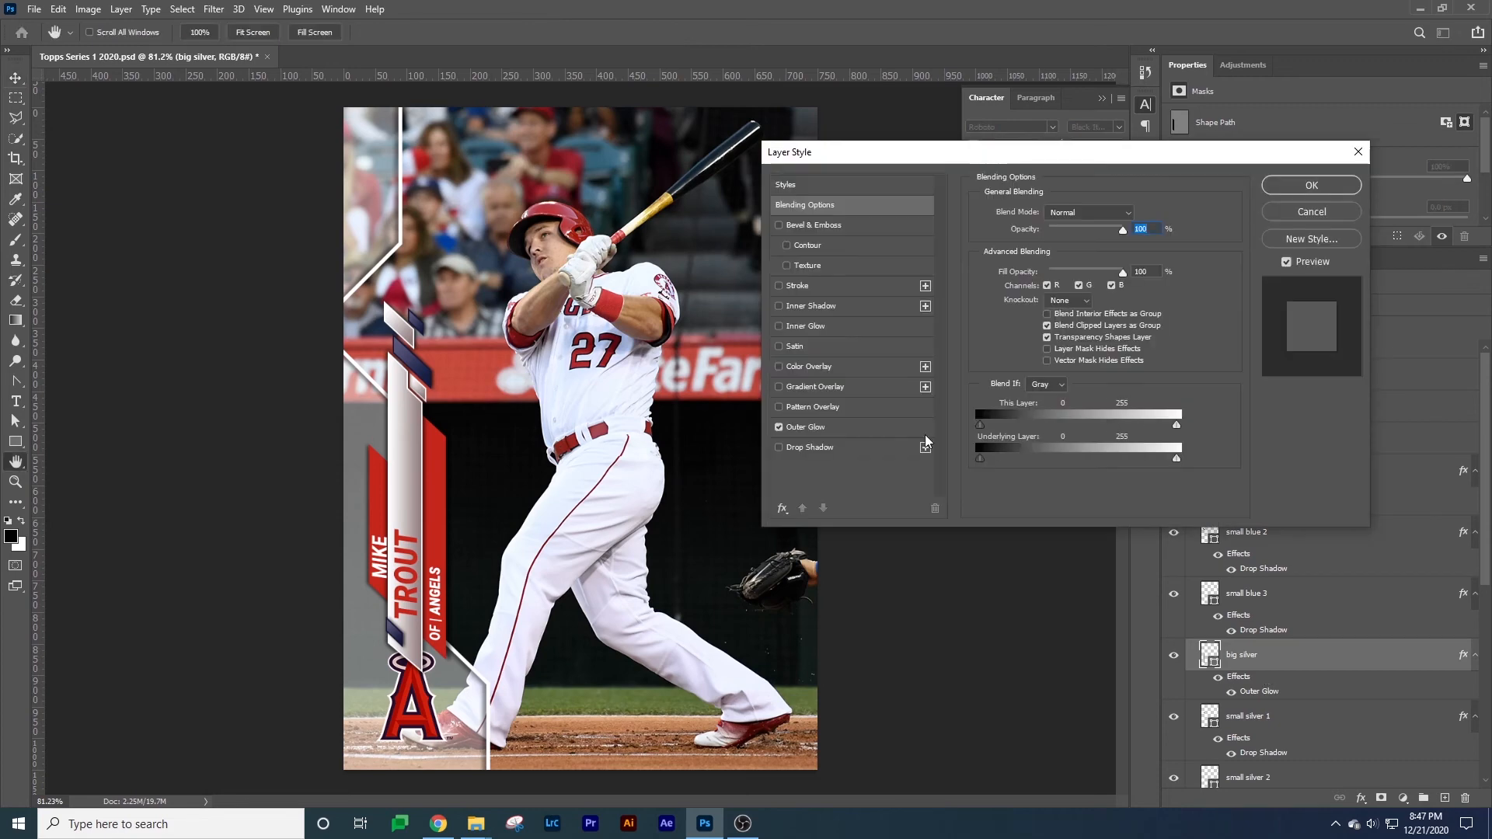
{"action": "left_click", "coordinate": [804, 309]}
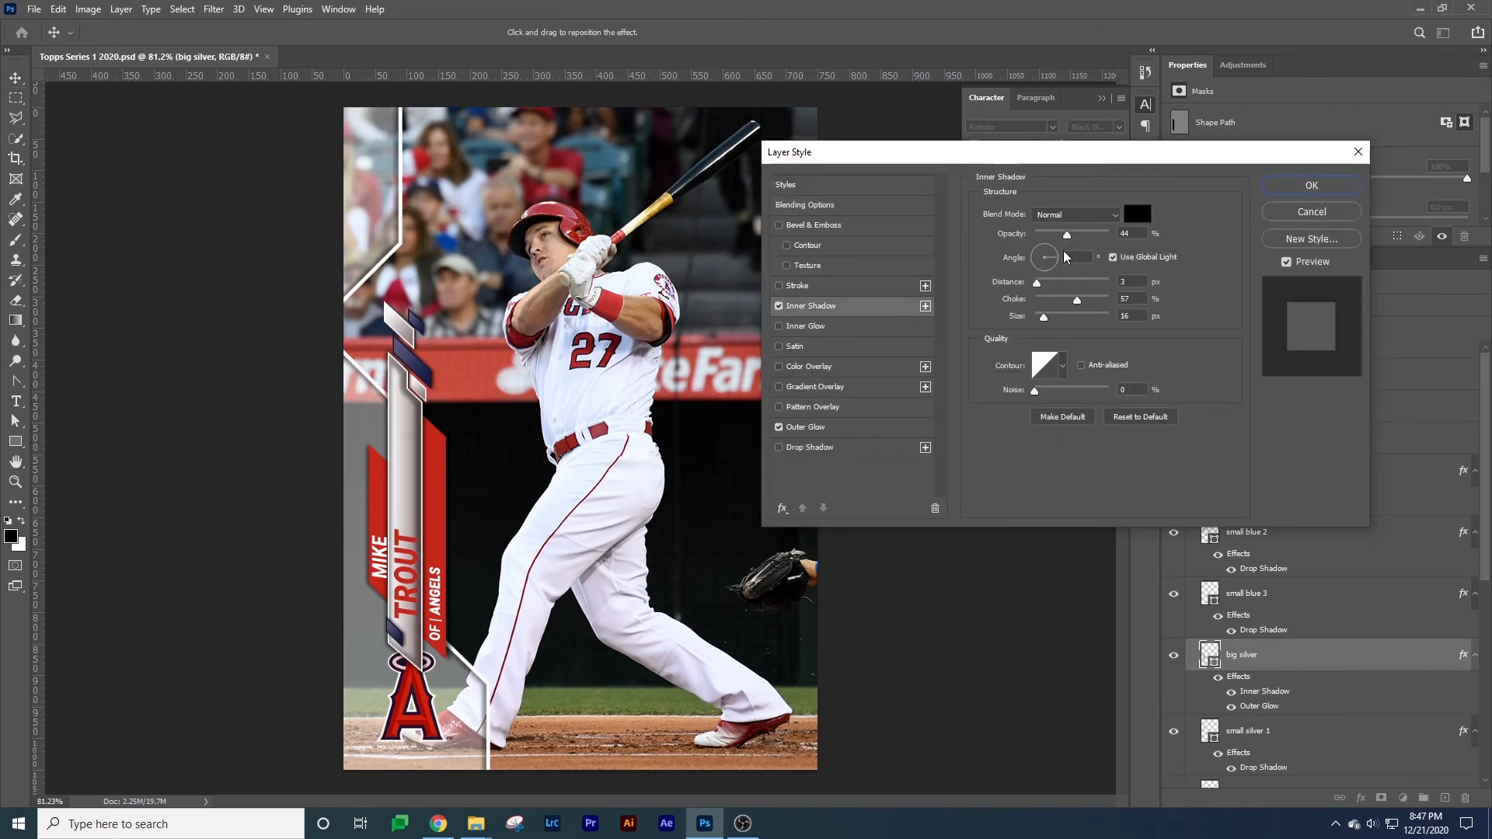
{"action": "left_click_drag", "start_coordinate": [1078, 305], "coordinate": [1038, 319]}
{"action": "left_click_drag", "start_coordinate": [1046, 314], "coordinate": [1025, 292]}
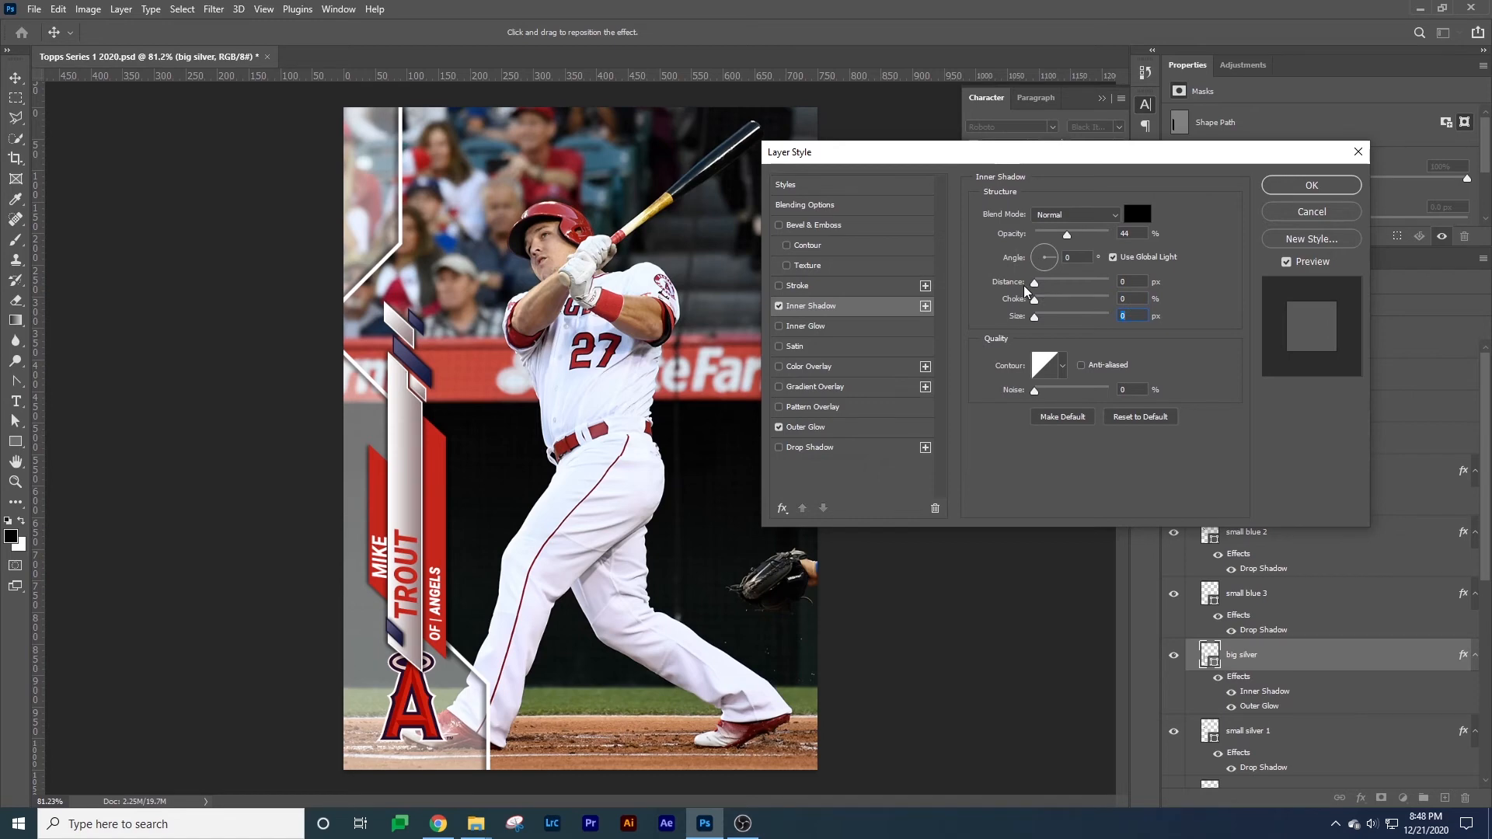
{"action": "left_click_drag", "start_coordinate": [1036, 287], "coordinate": [1038, 286]}
{"action": "left_click", "coordinate": [1045, 245]}
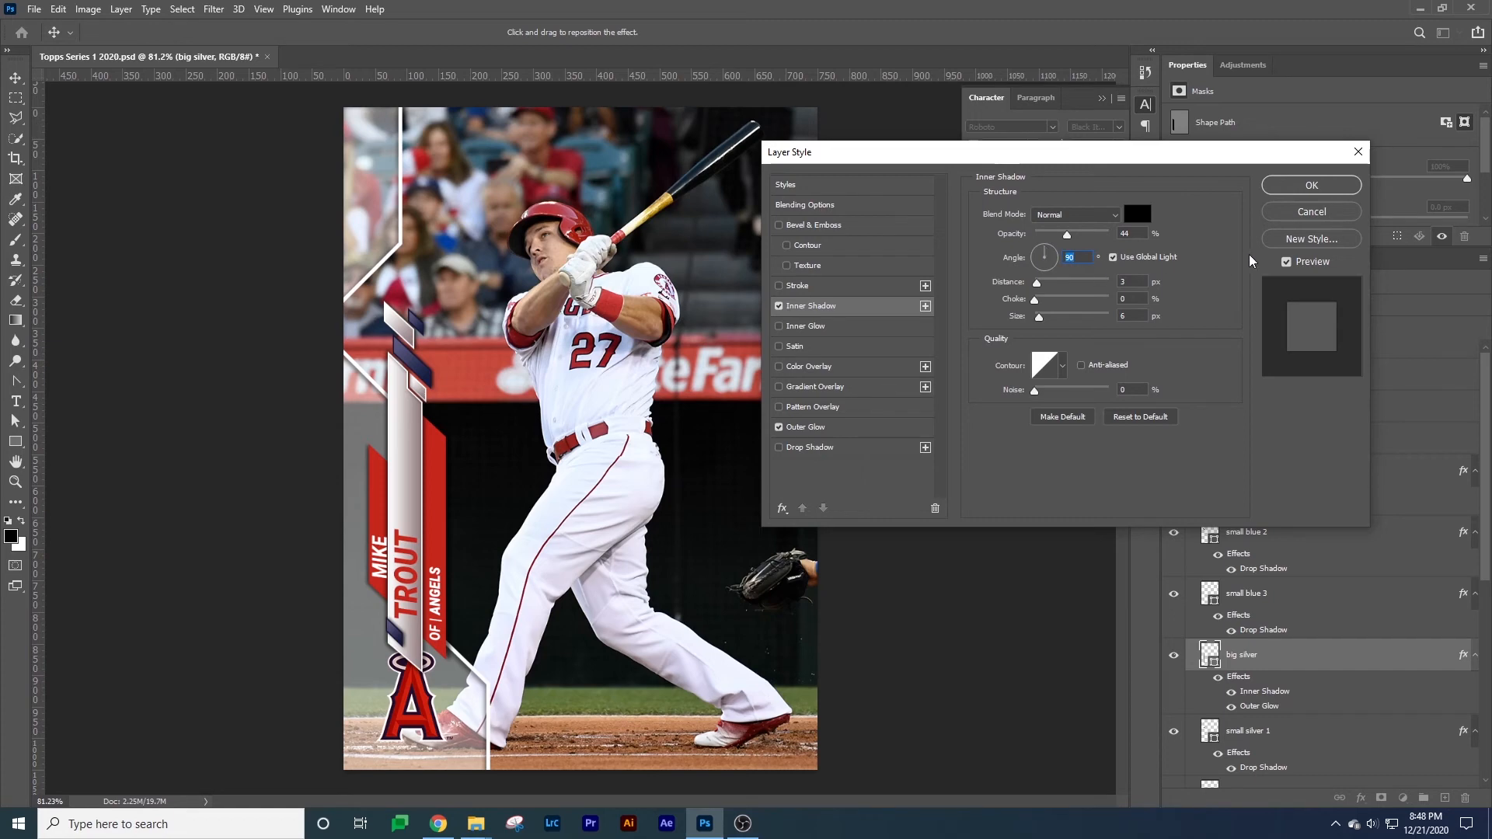
{"action": "left_click", "coordinate": [1297, 216]}
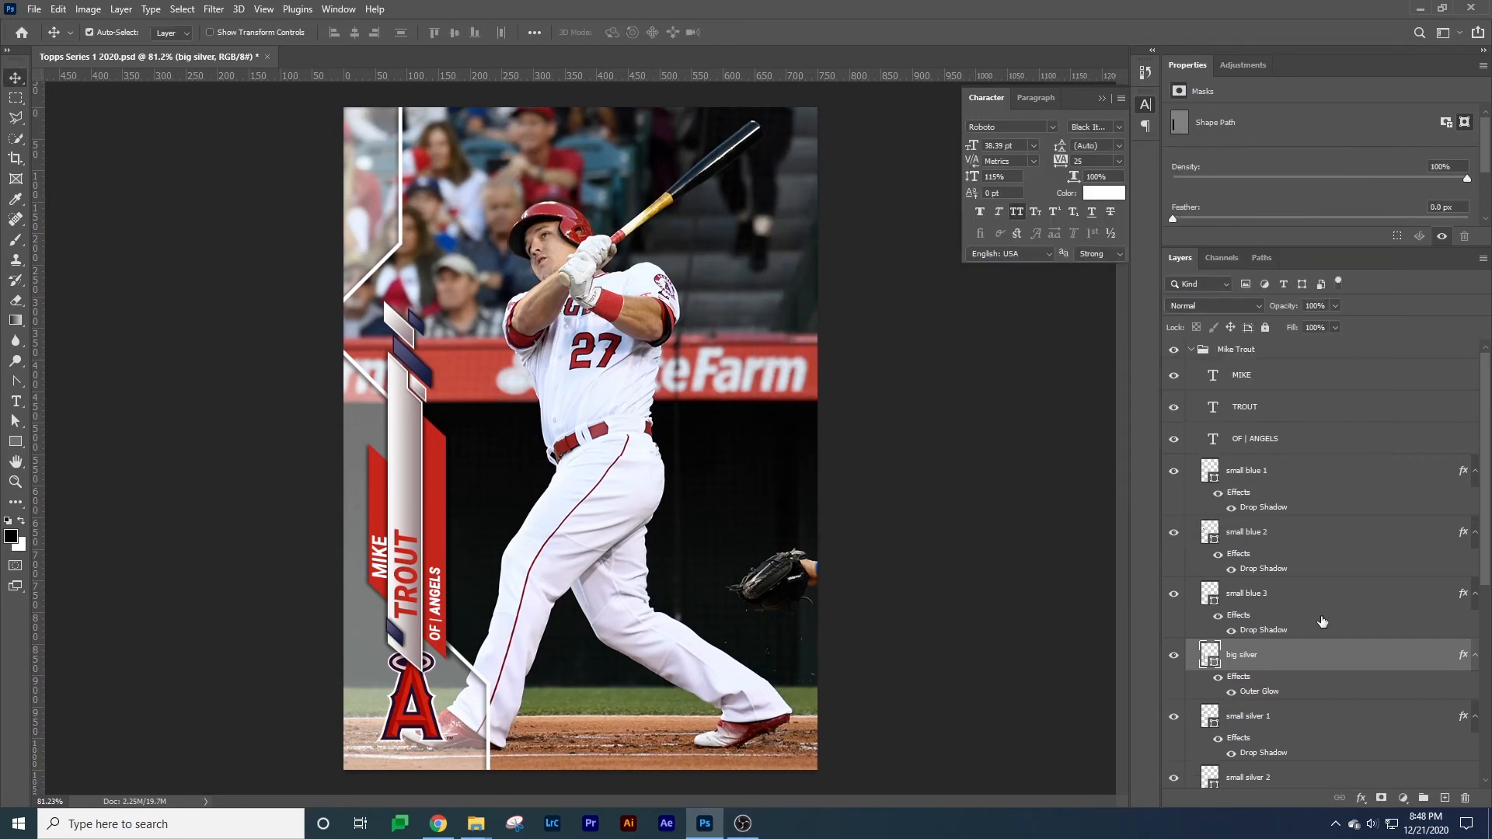
Add an inner shadow to the big silver layer with global light off, angle 180°, distance 0 px, choke 44%, and reduced size and opacity.
{"action": "double_click", "coordinate": [1259, 678]}
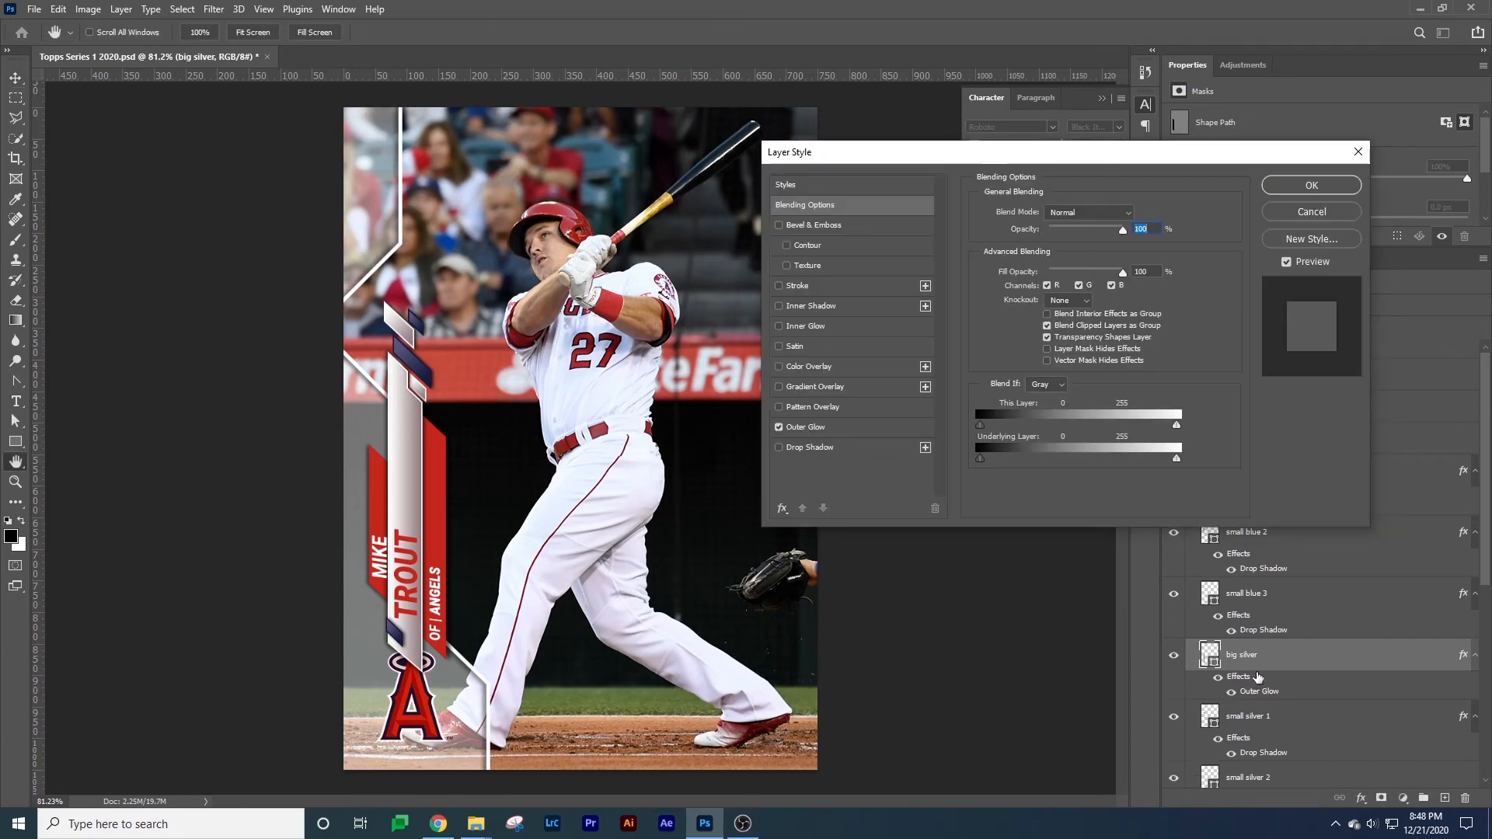
{"action": "left_click", "coordinate": [828, 307]}
{"action": "left_click", "coordinate": [1113, 258]}
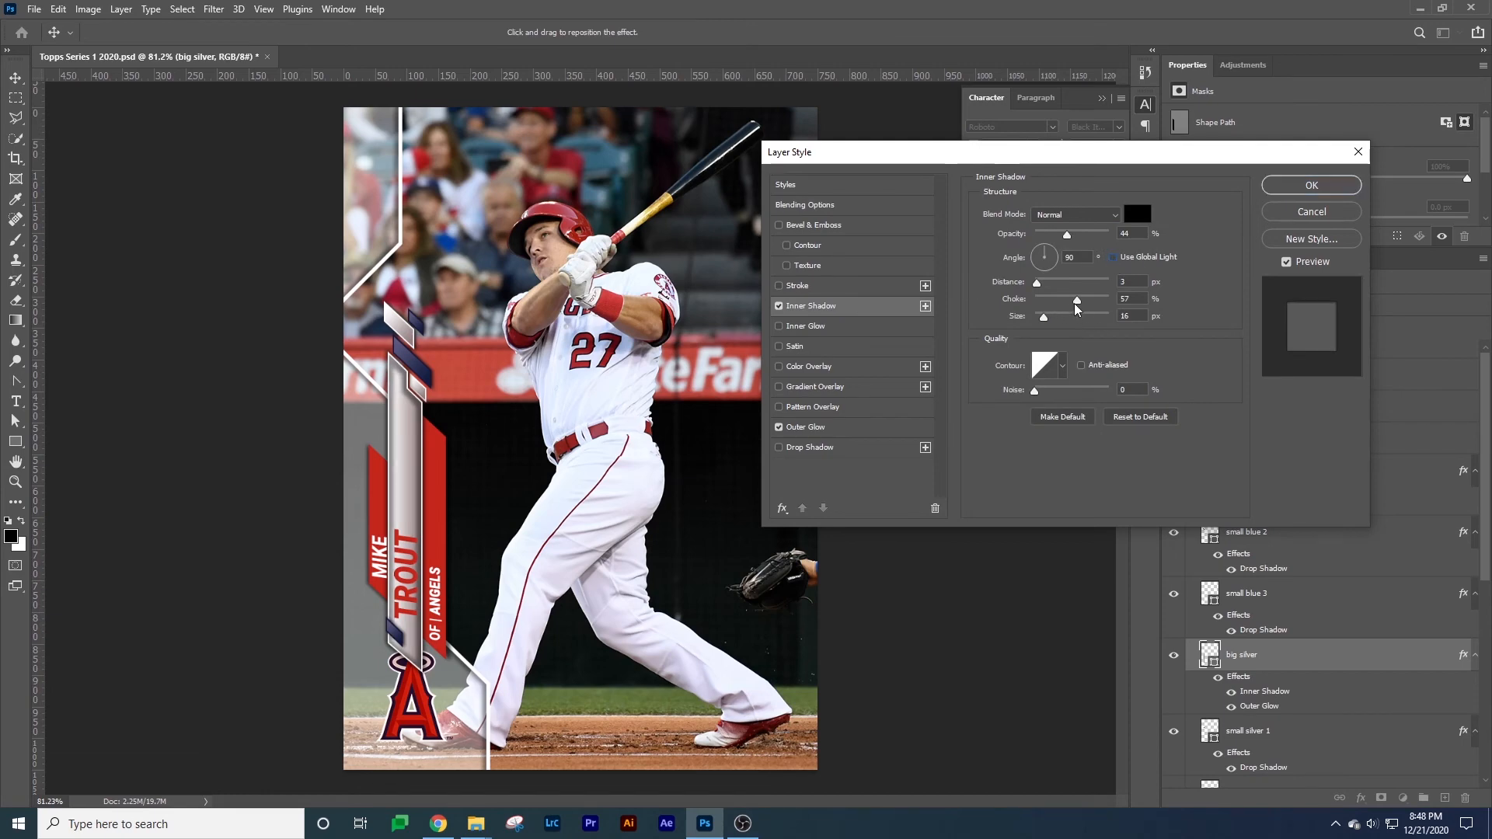
{"action": "left_click_drag", "start_coordinate": [1077, 302], "coordinate": [1056, 305]}
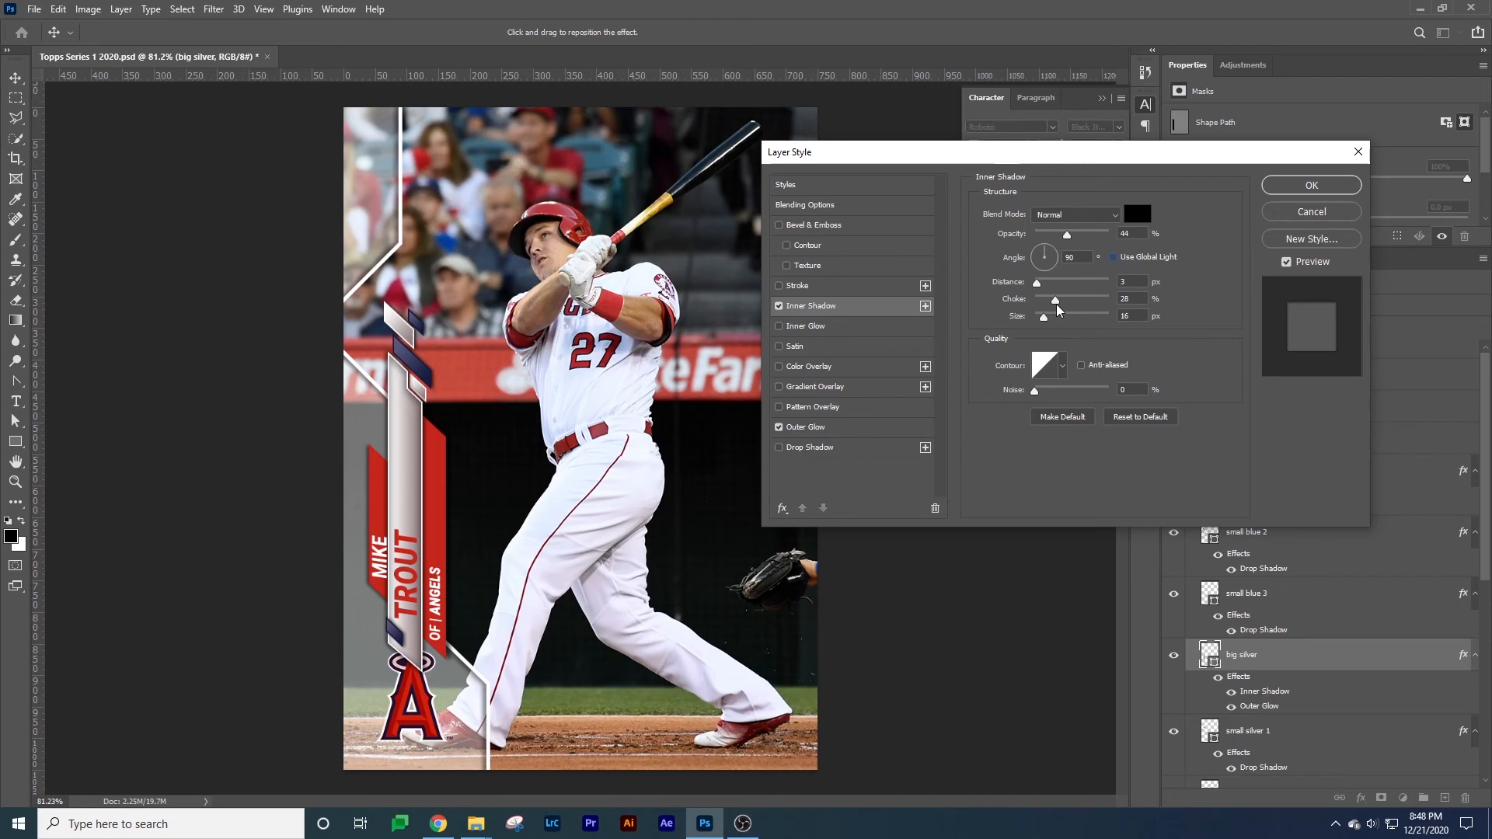
{"action": "left_click_drag", "start_coordinate": [1056, 305], "coordinate": [1051, 311]}
{"action": "left_click_drag", "start_coordinate": [1044, 316], "coordinate": [1037, 317]}
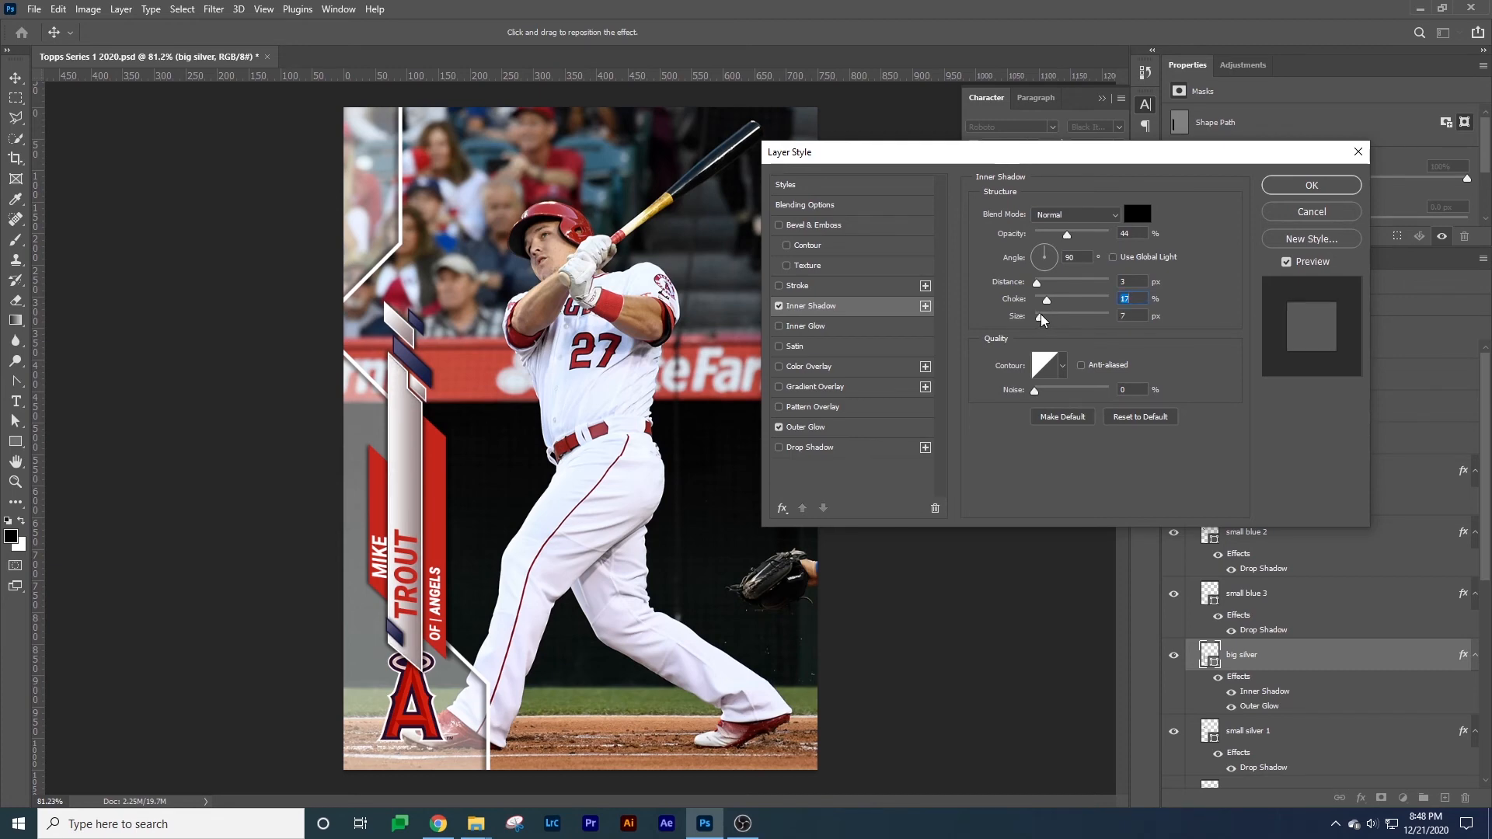
{"action": "left_click", "coordinate": [1041, 314]}
{"action": "left_click_drag", "start_coordinate": [1040, 281], "coordinate": [1068, 297]}
{"action": "left_click", "coordinate": [1032, 259]}
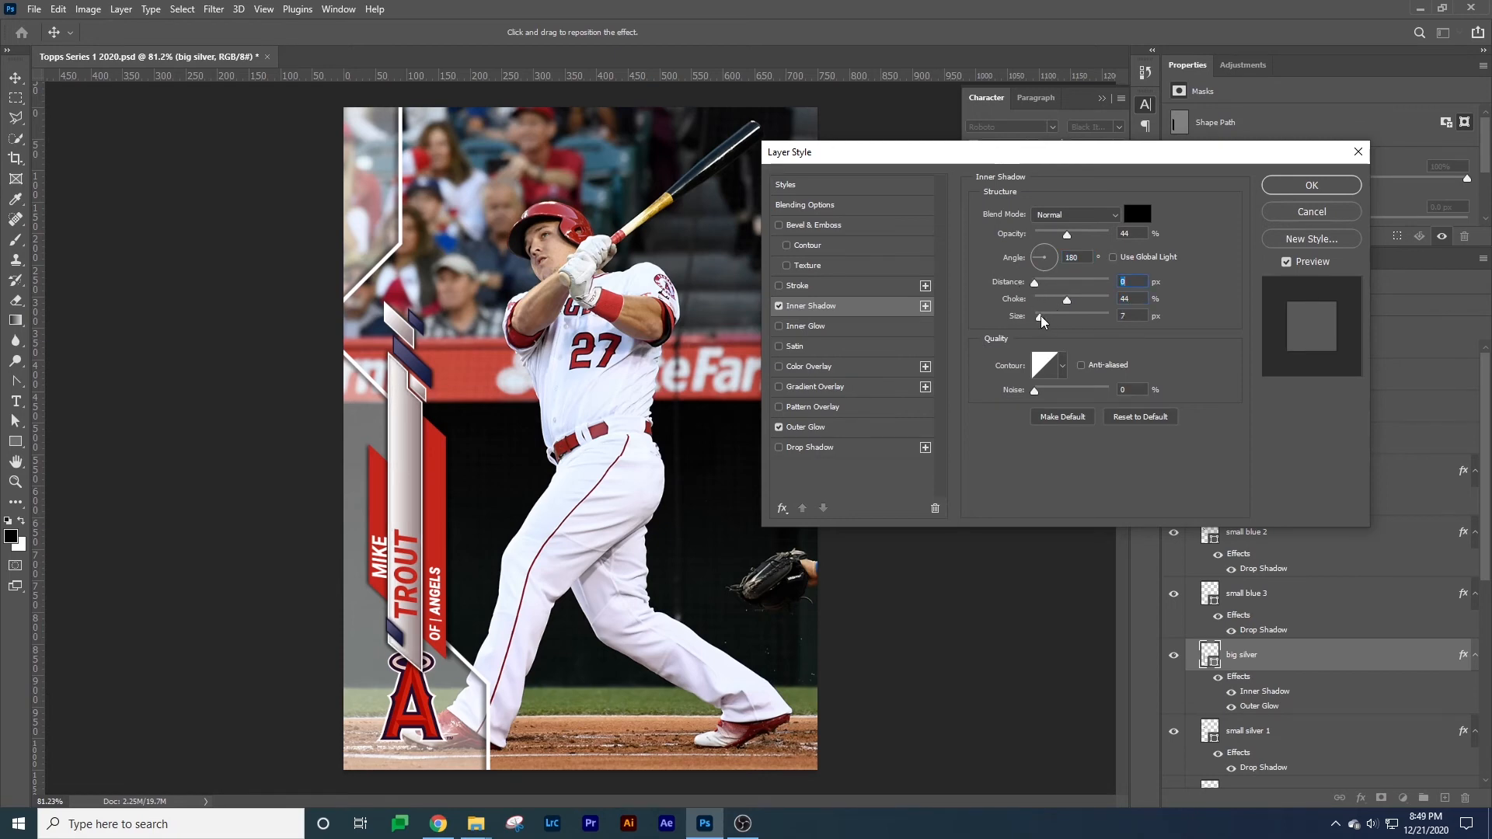
{"action": "left_click", "coordinate": [1041, 314]}
{"action": "left_click_drag", "start_coordinate": [1069, 235], "coordinate": [1046, 235]}
{"action": "left_click", "coordinate": [1306, 186]}
Toggle the Mike Trout group off and on to compare the big silver inner shadow and the logo with the reference card.
{"action": "left_click", "coordinate": [1174, 351]}
{"action": "left_click", "coordinate": [1174, 351]}
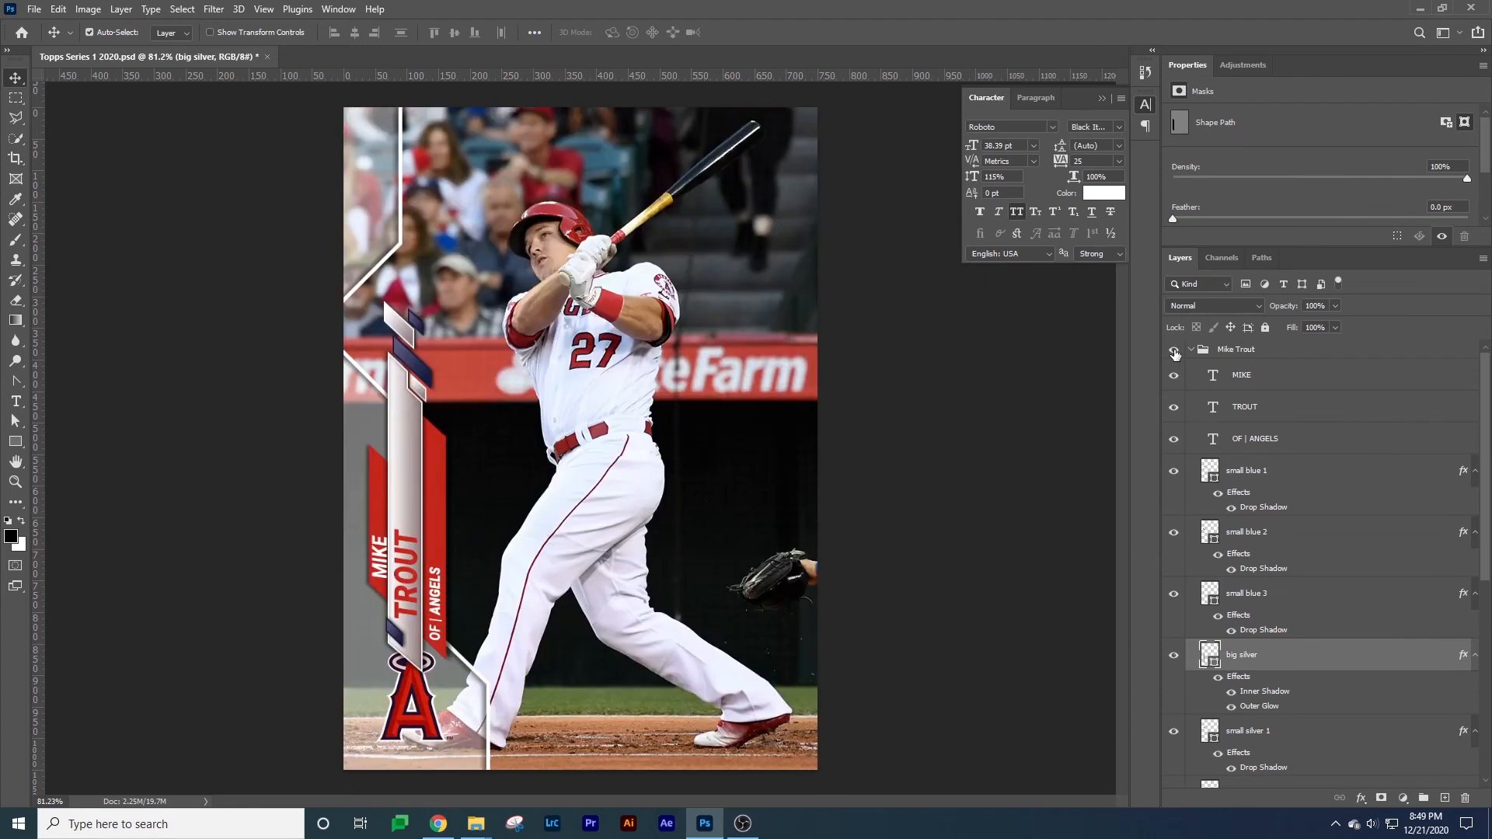
{"action": "left_click", "coordinate": [1175, 351]}
{"action": "left_click", "coordinate": [1175, 351]}
{"action": "left_click", "coordinate": [1174, 351]}
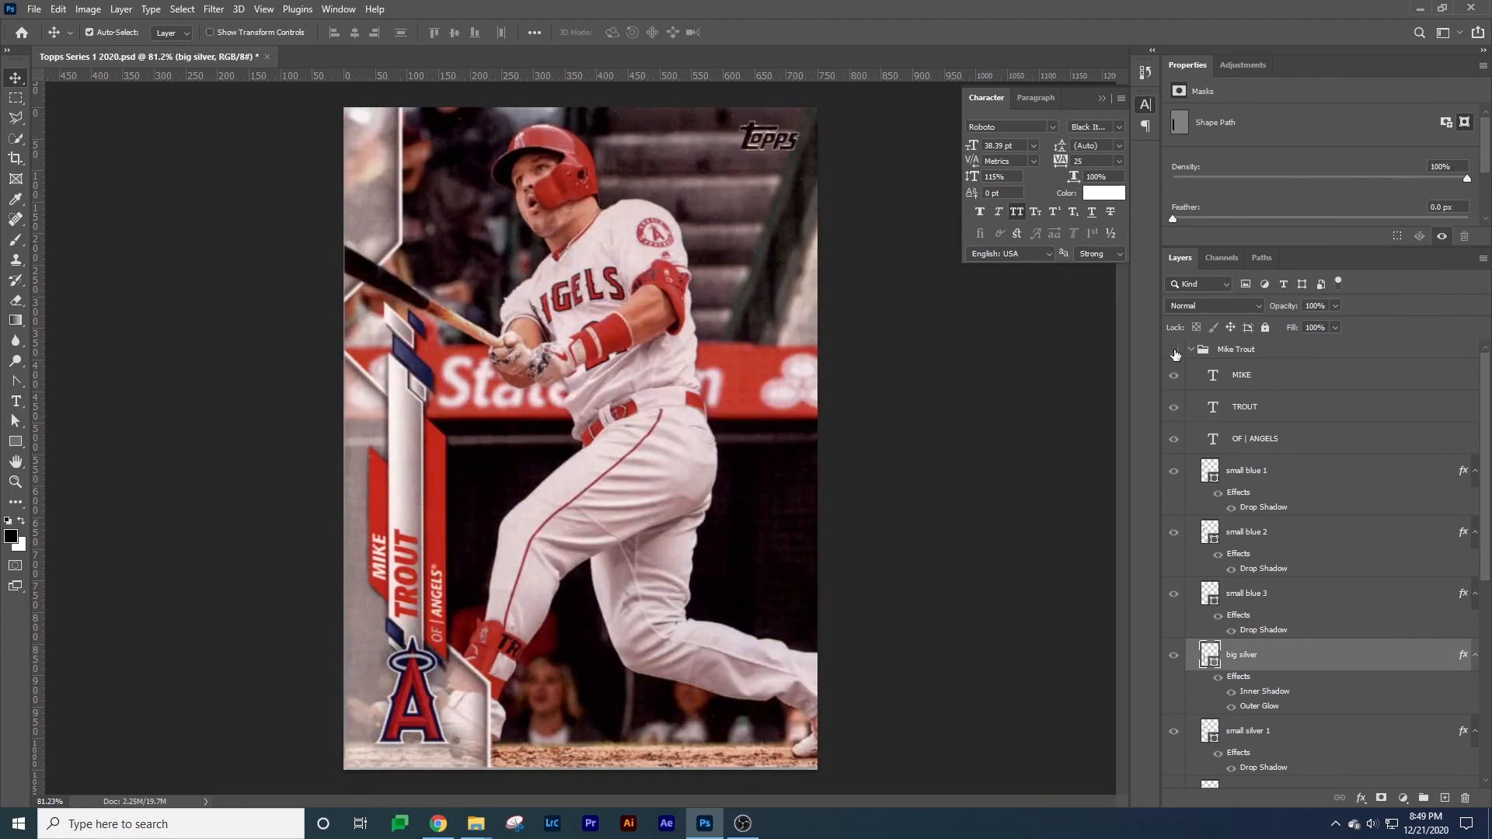
{"action": "left_click", "coordinate": [1174, 352]}
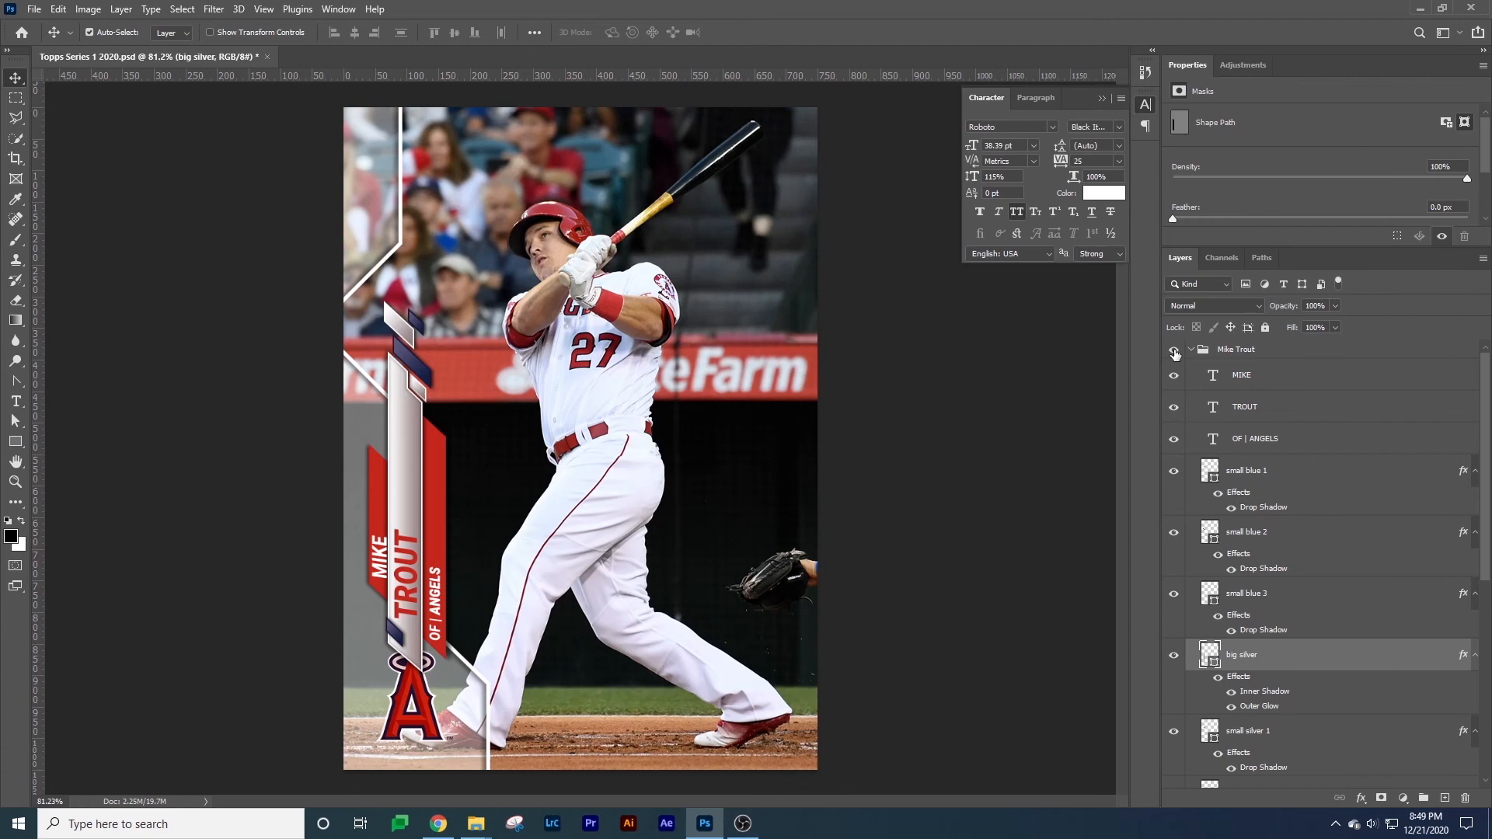
{"action": "left_click", "coordinate": [1175, 351]}
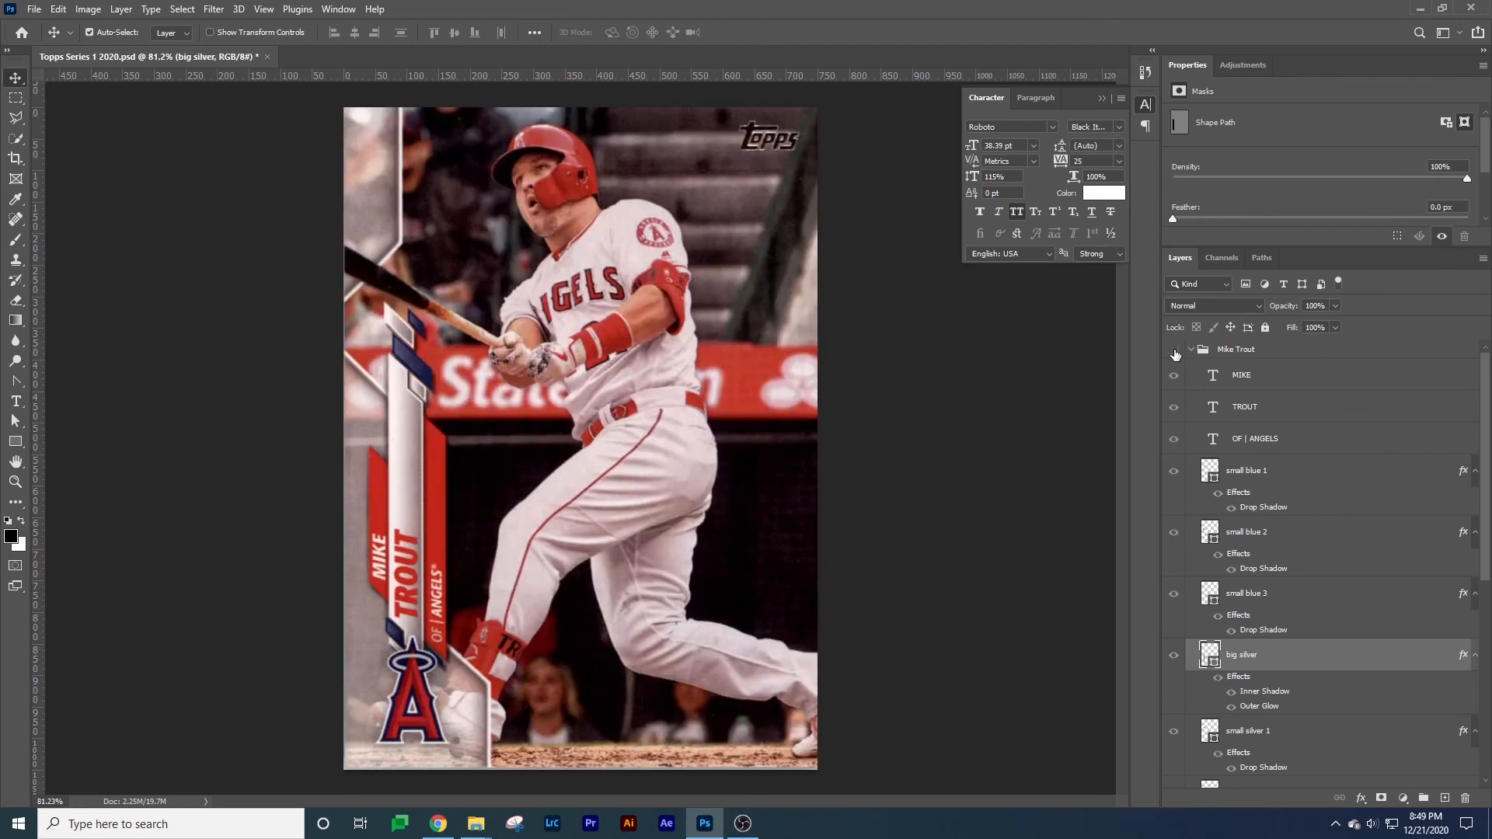
{"action": "left_click", "coordinate": [1175, 352]}
{"action": "left_click", "coordinate": [1174, 351]}
{"action": "left_click", "coordinate": [1174, 351]}
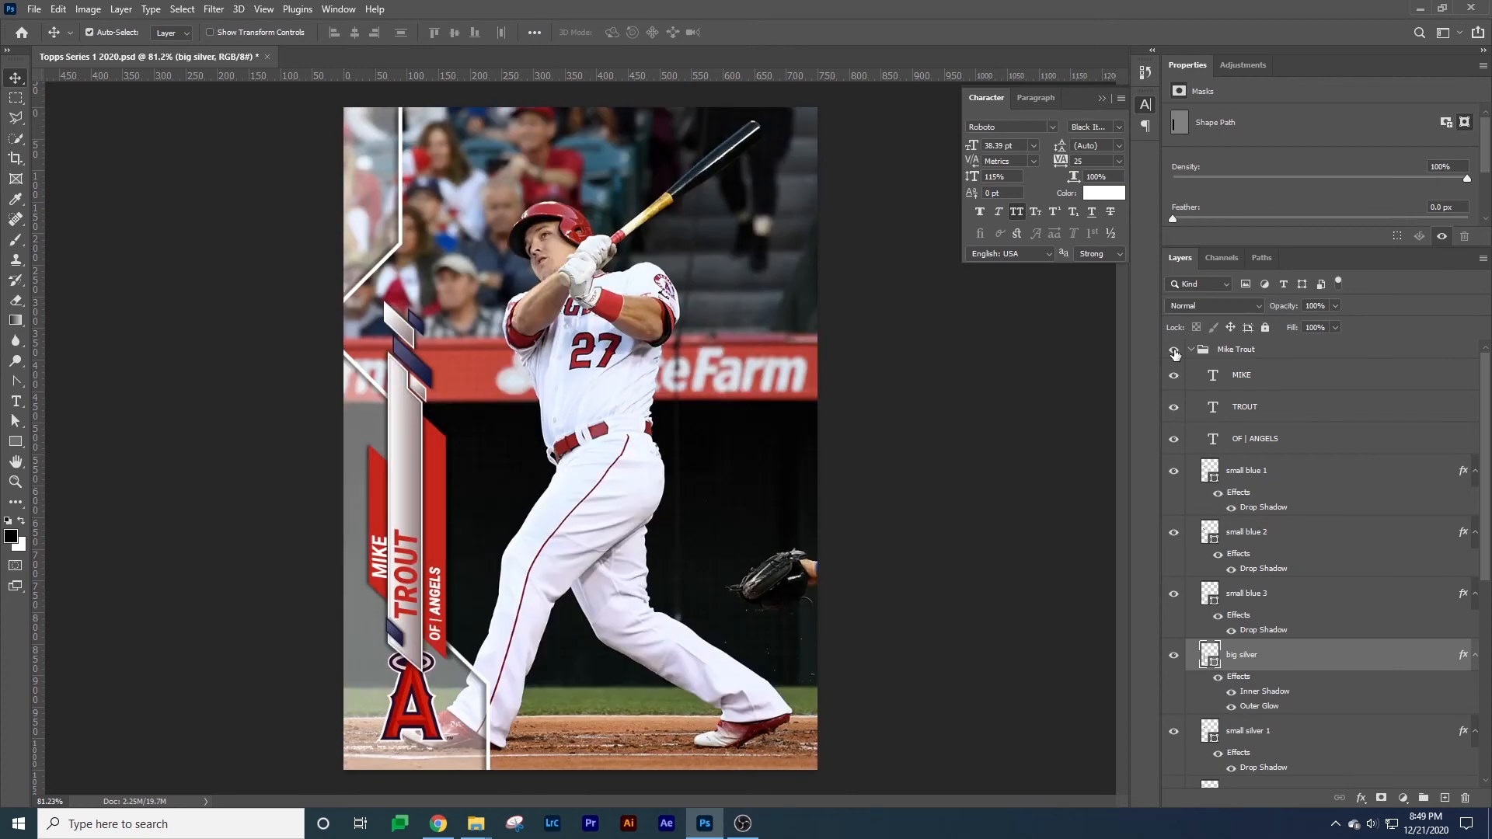
{"action": "left_click", "coordinate": [1174, 351]}
{"action": "left_click", "coordinate": [1174, 352]}
{"action": "left_click", "coordinate": [1174, 352]}
{"action": "left_click", "coordinate": [1175, 351]}
{"action": "left_click", "coordinate": [1174, 352]}
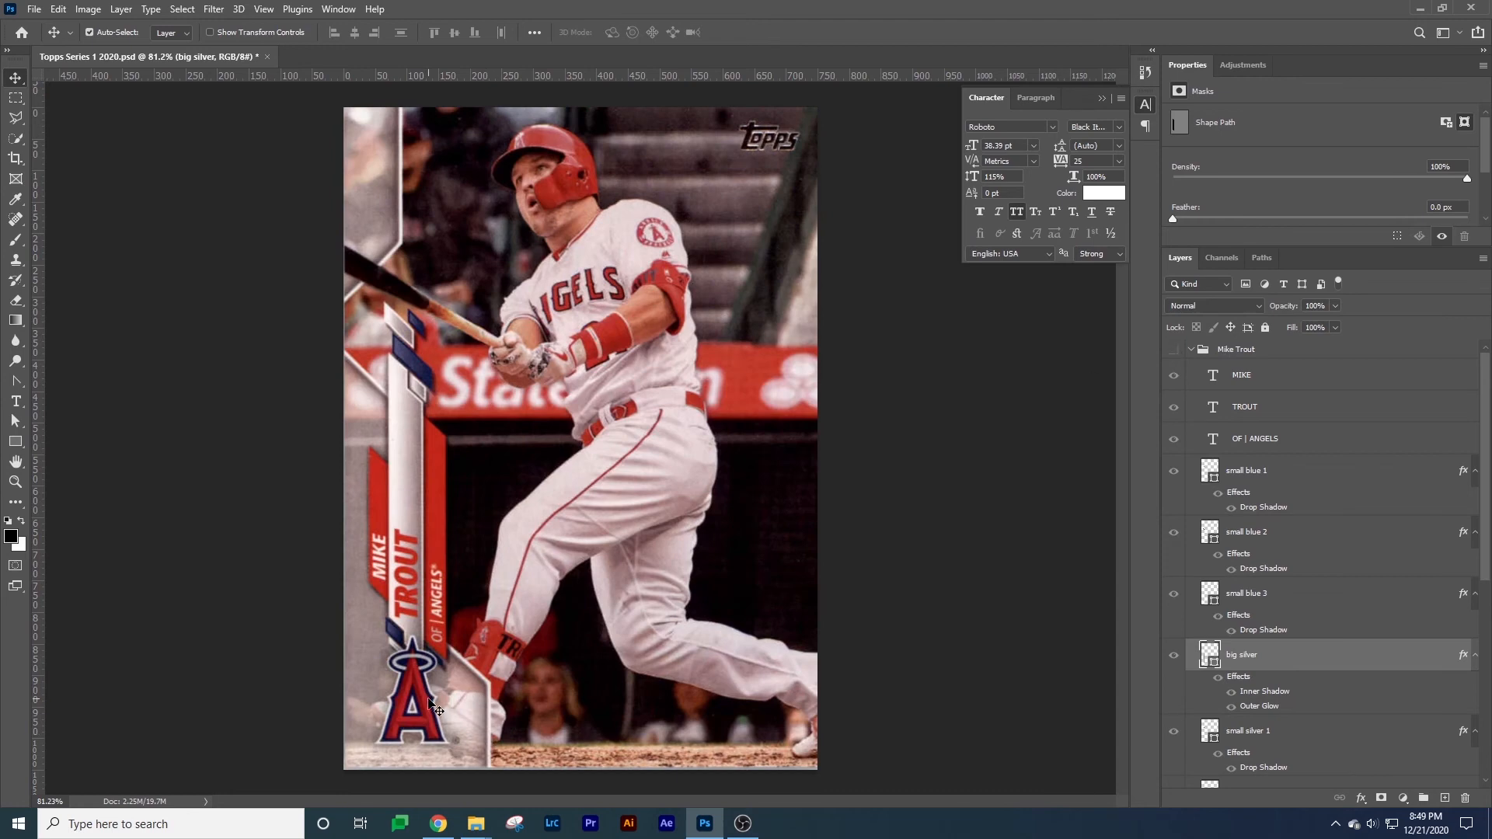
{"action": "left_click", "coordinate": [1265, 342]}
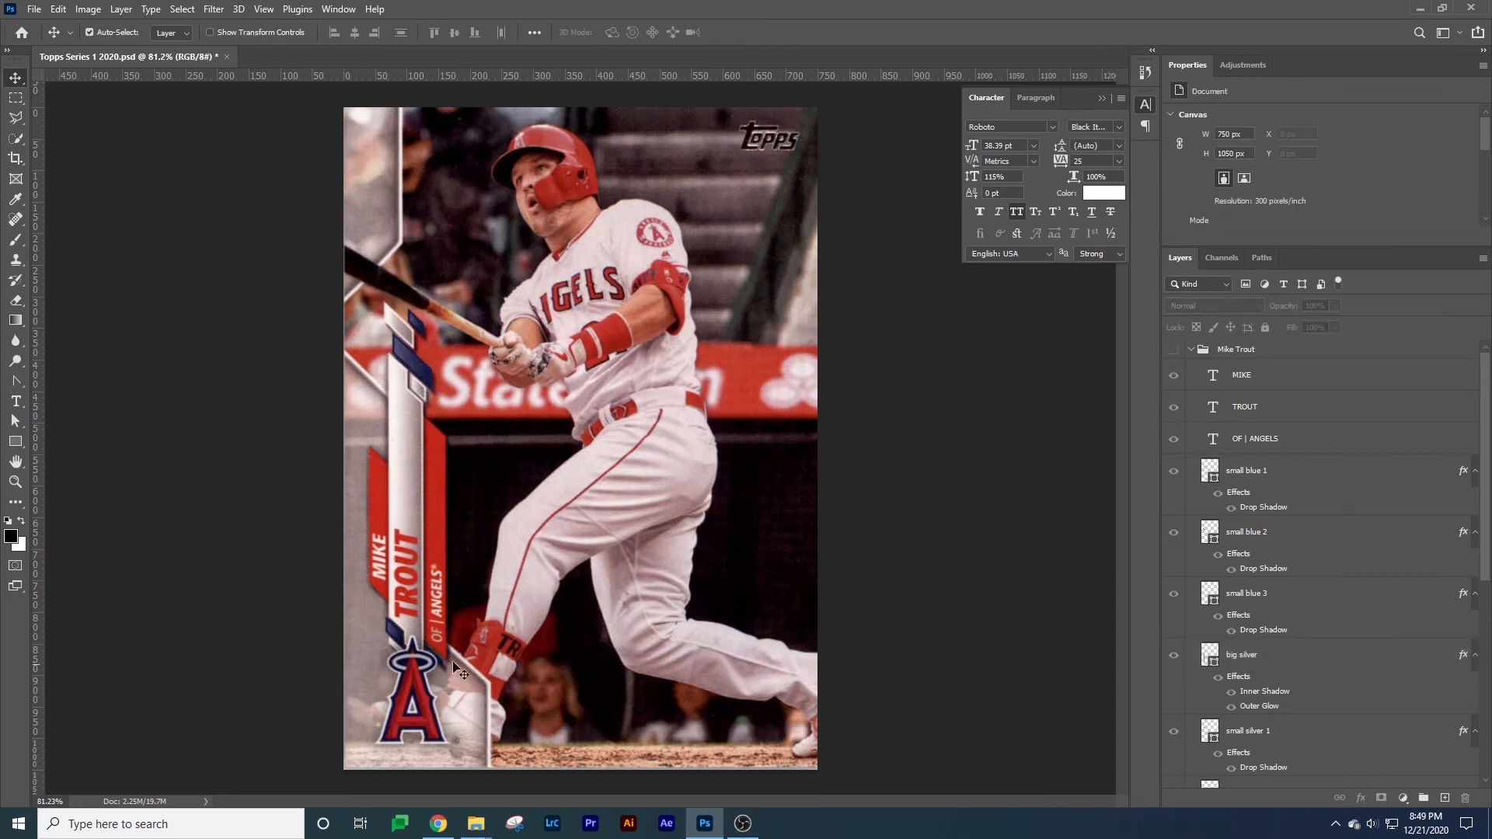
{"action": "left_click", "coordinate": [1174, 351]}
Move the Angels Logo group above the big silver layer and compare the logo's overlap with the reference card.
{"action": "left_click", "coordinate": [437, 728]}
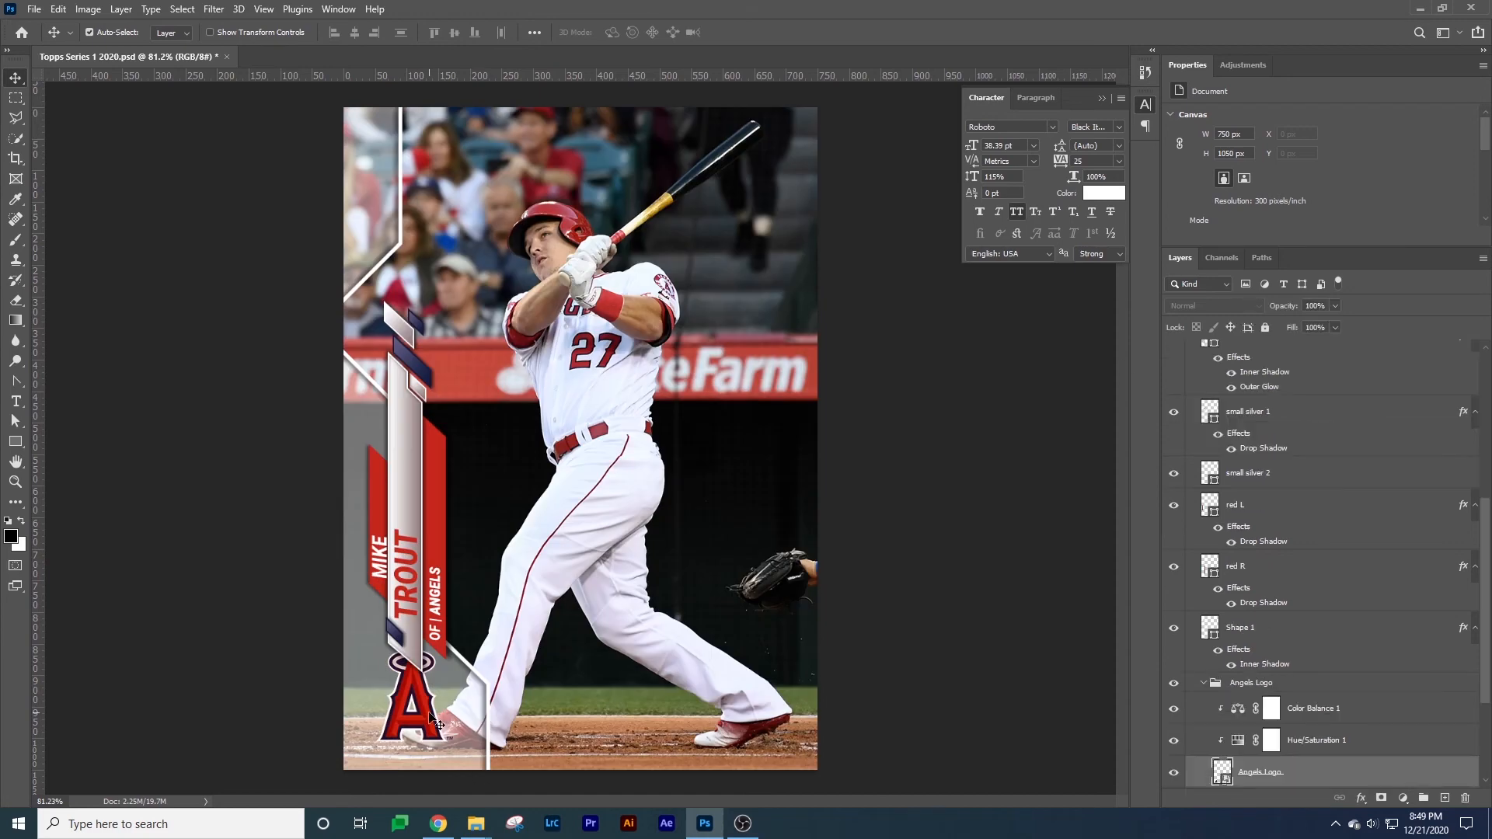
{"action": "left_click_drag", "start_coordinate": [1277, 688], "coordinate": [1308, 491]}
{"action": "scroll", "coordinate": [1311, 466], "scroll_direction": "up", "scroll_amount": 2}
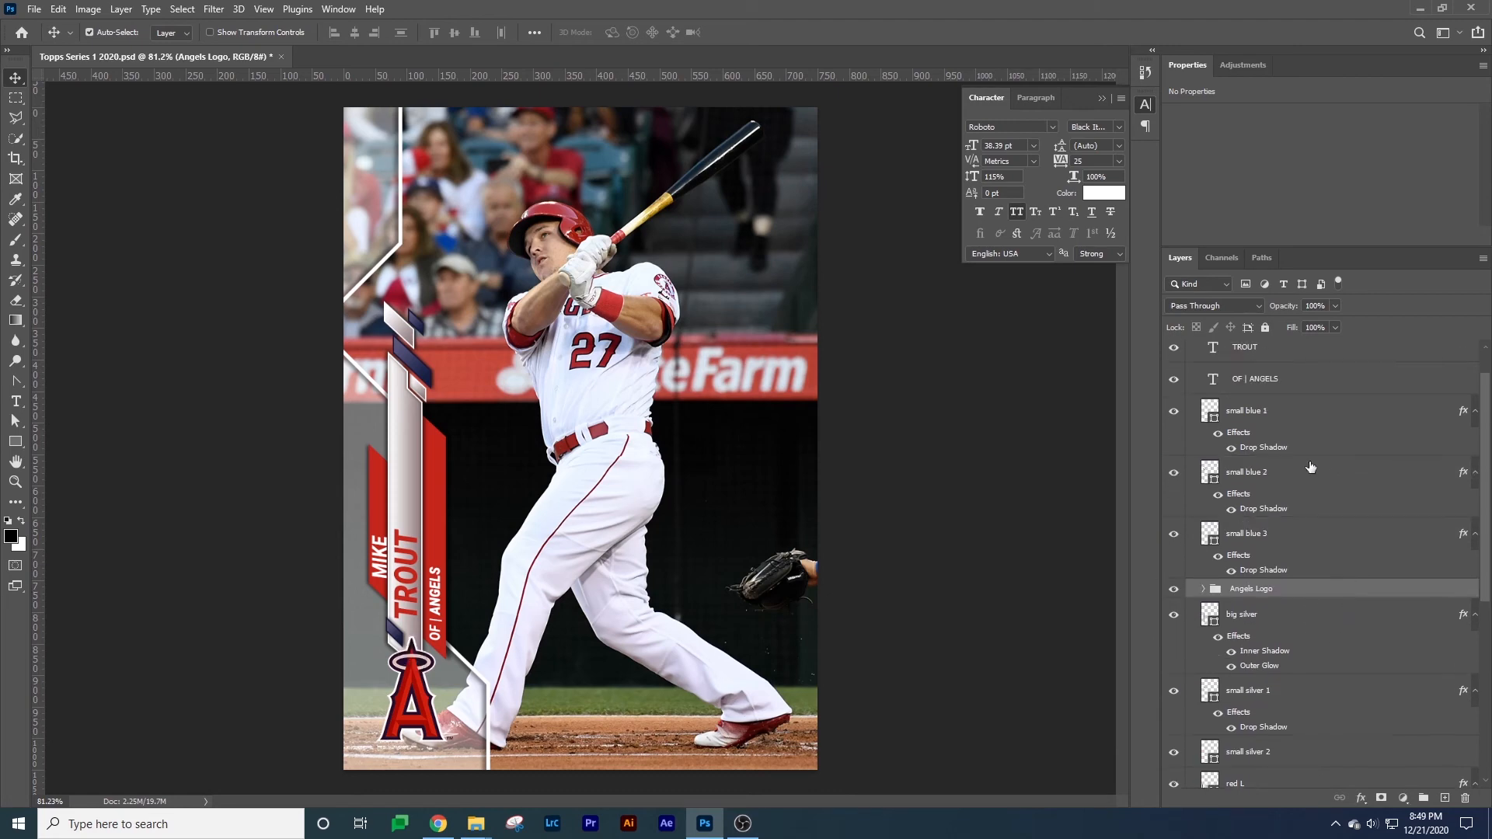
{"action": "scroll", "coordinate": [1311, 467], "scroll_direction": "up", "scroll_amount": 2}
{"action": "left_click", "coordinate": [1174, 350]}
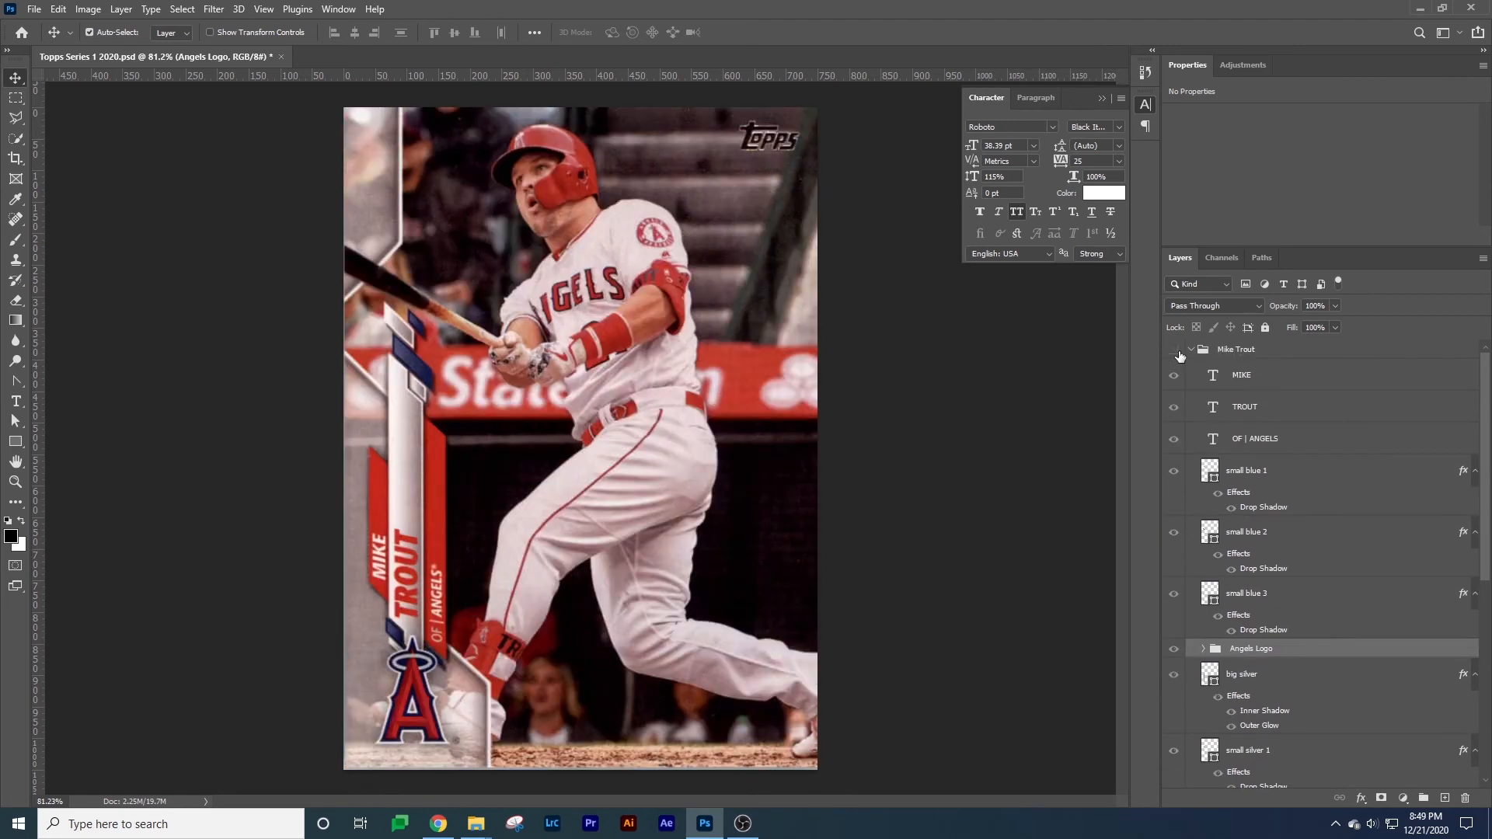
{"action": "left_click", "coordinate": [1174, 351]}
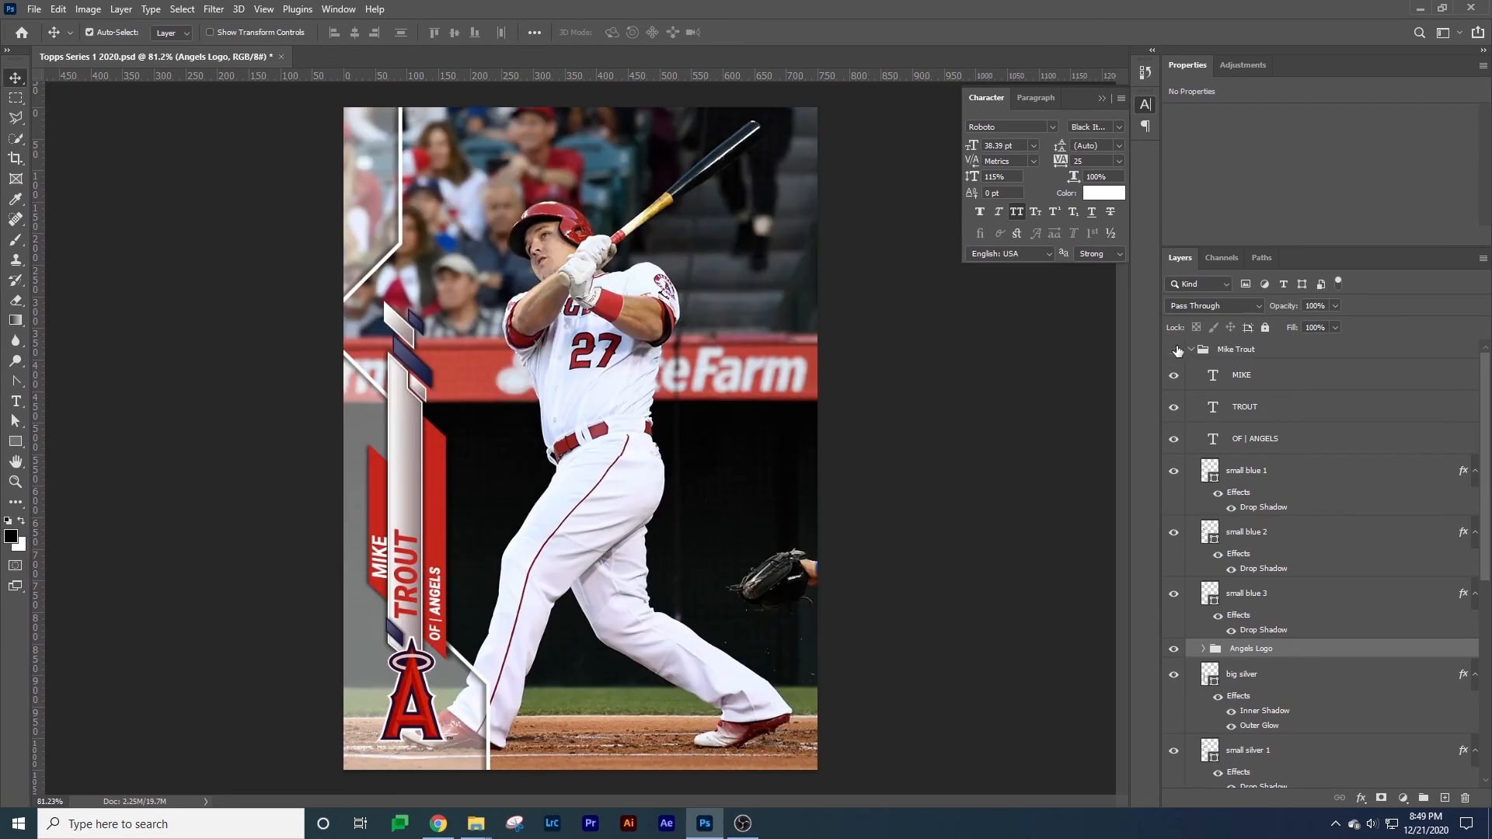
{"action": "left_click", "coordinate": [1175, 350]}
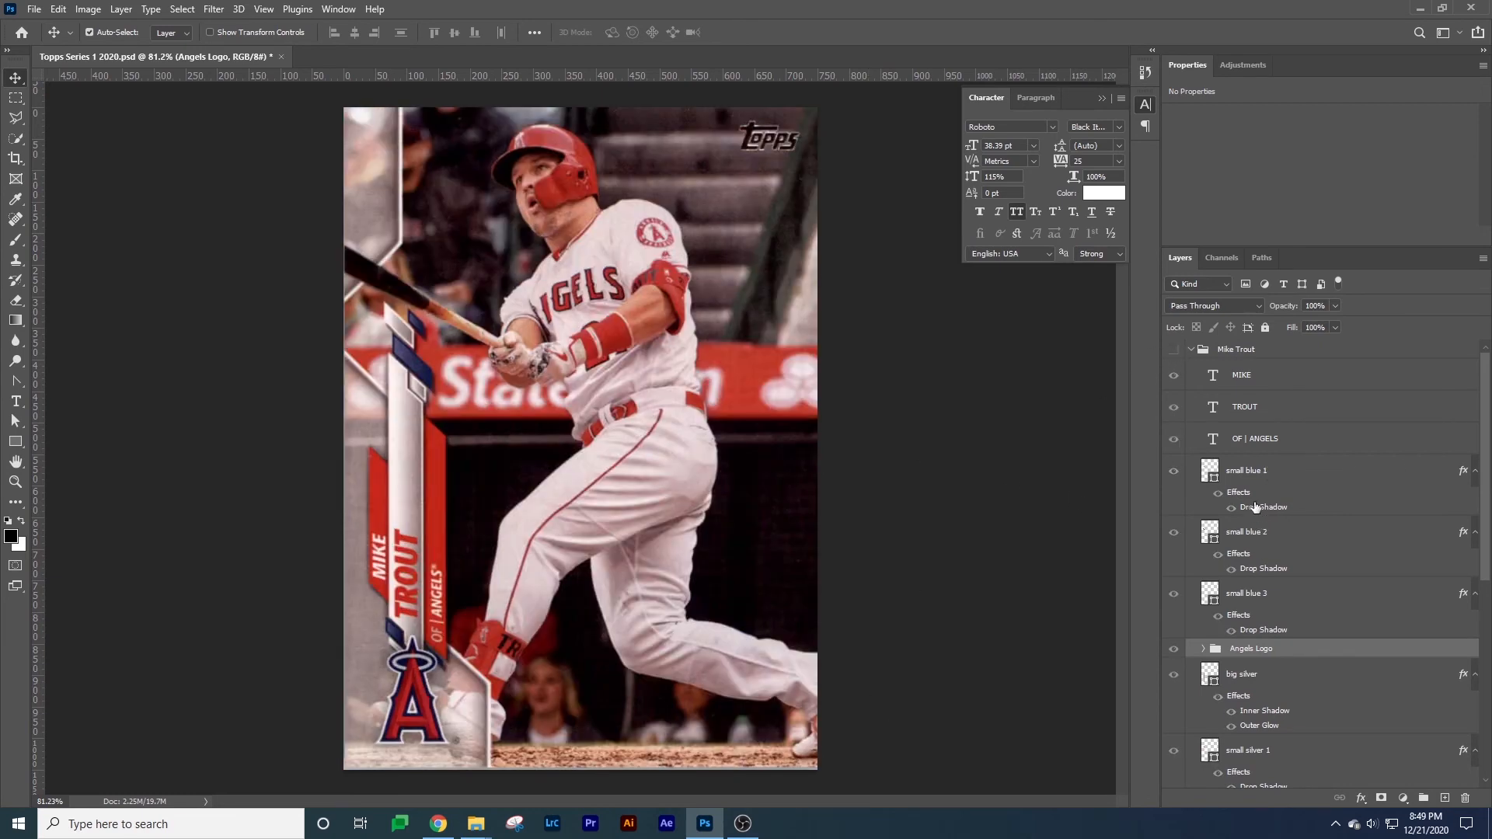
{"action": "left_click", "coordinate": [1174, 351]}
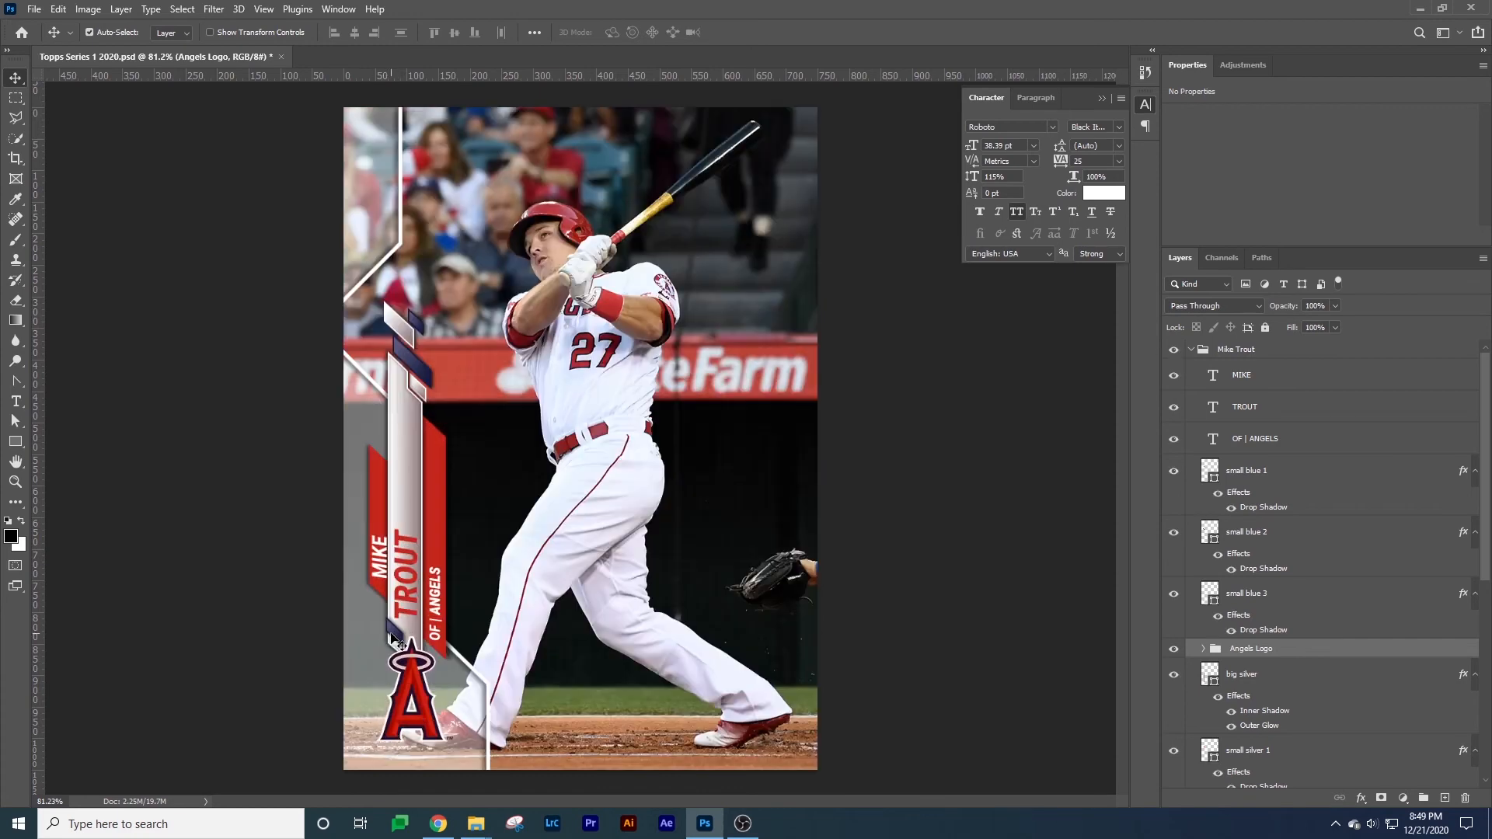
Duplicate the small blue 3 shape to the lower end of red R, and hide the layers beneath the copy to reveal the reference card.
{"action": "left_click_drag", "start_coordinate": [400, 645], "coordinate": [447, 653]}
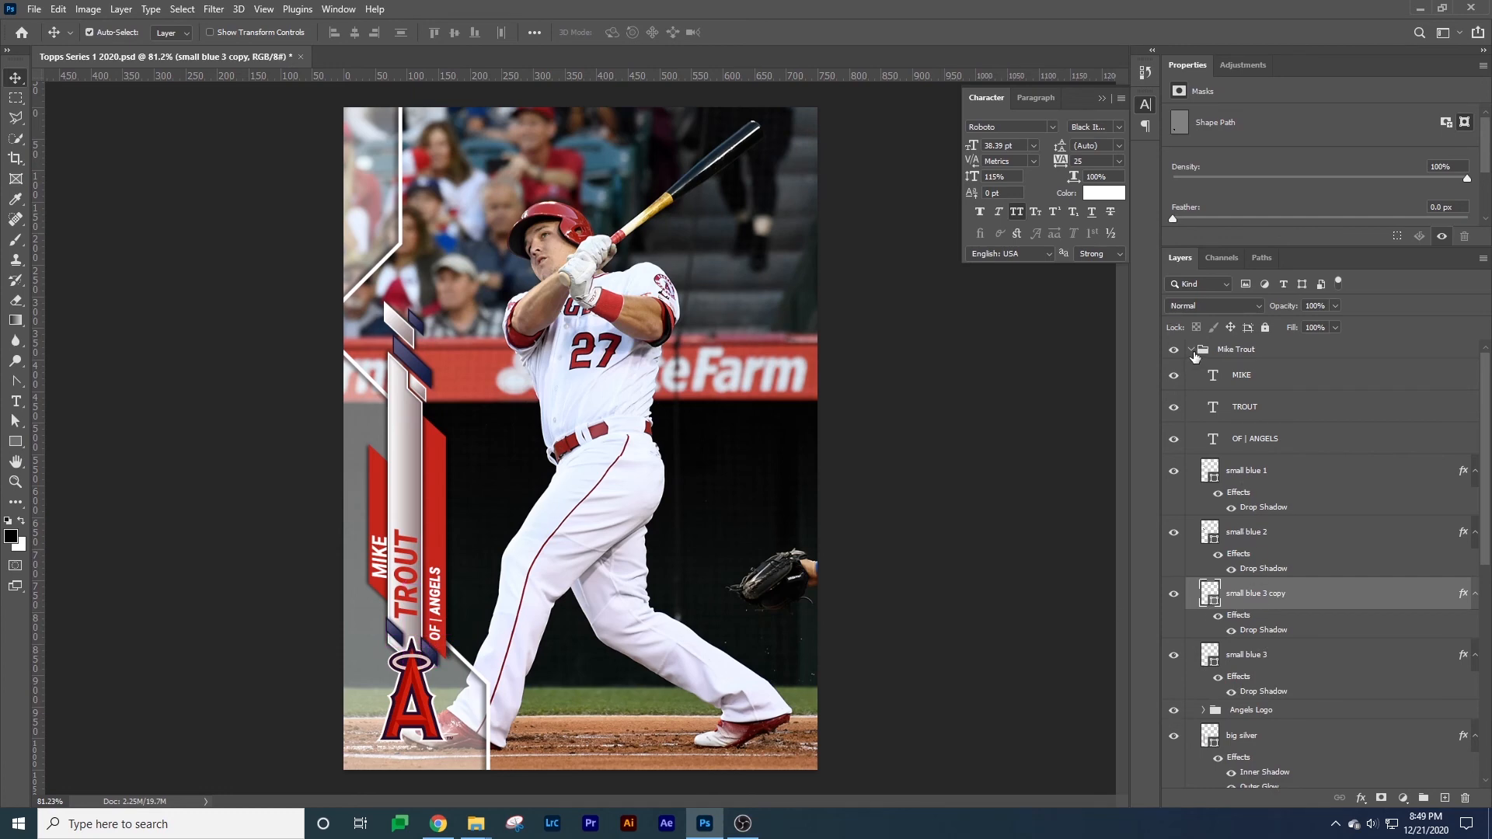
{"action": "scroll", "coordinate": [1176, 634], "scroll_direction": "down", "scroll_amount": 3}
{"action": "left_click_drag", "start_coordinate": [1176, 567], "coordinate": [1166, 657]}
{"action": "scroll", "coordinate": [1211, 692], "scroll_direction": "down", "scroll_amount": 3}
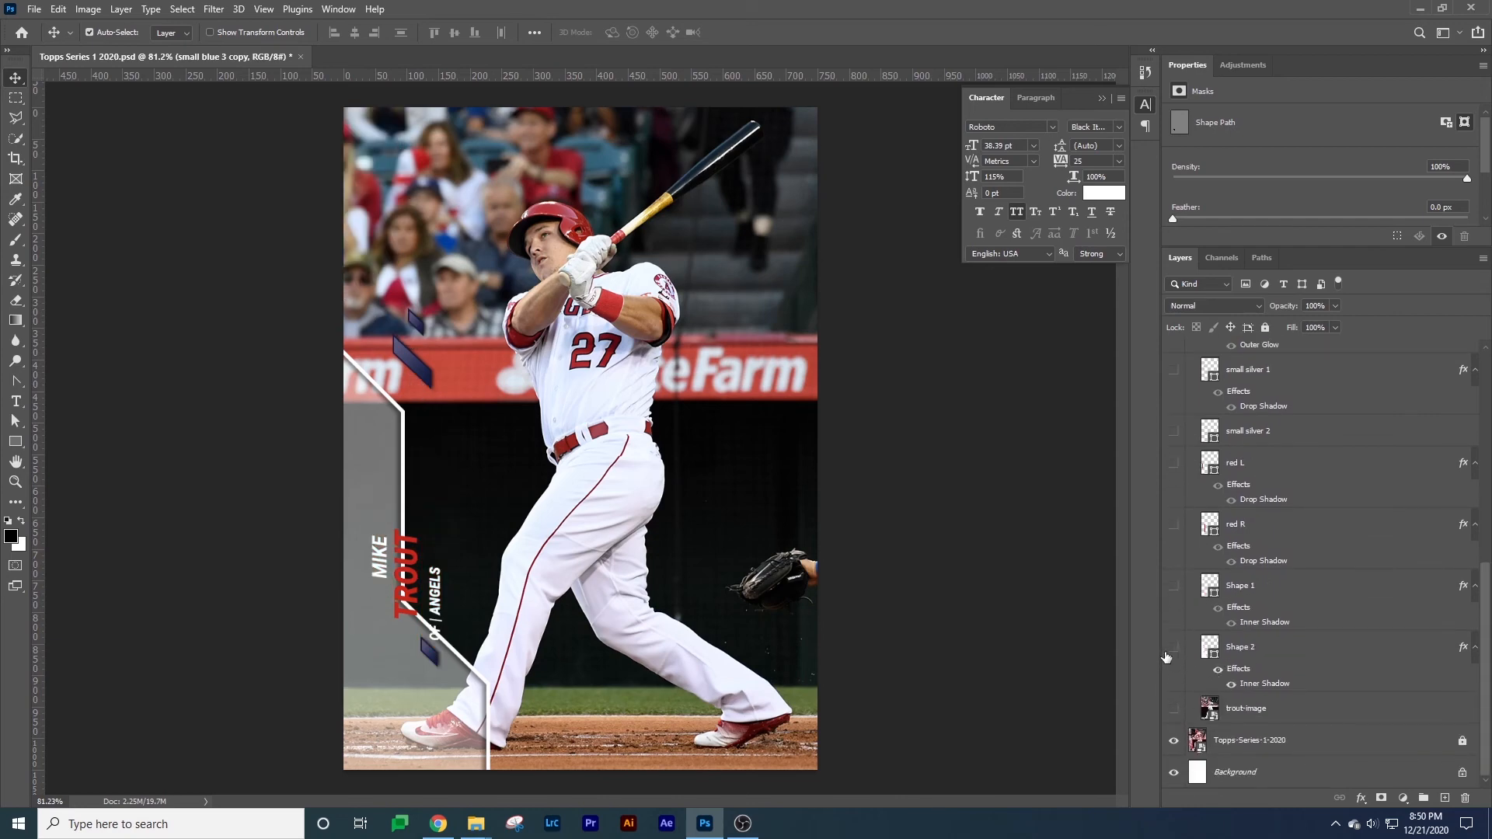
Nudge the small blue 3 copy slightly so its upper edge lines up with the blue accent at red R's lower end.
{"action": "key", "text": "z"}
{"action": "left_click_drag", "start_coordinate": [419, 694], "coordinate": [498, 662]}
{"action": "key", "text": "v"}
{"action": "key", "text": "ctrl+t"}
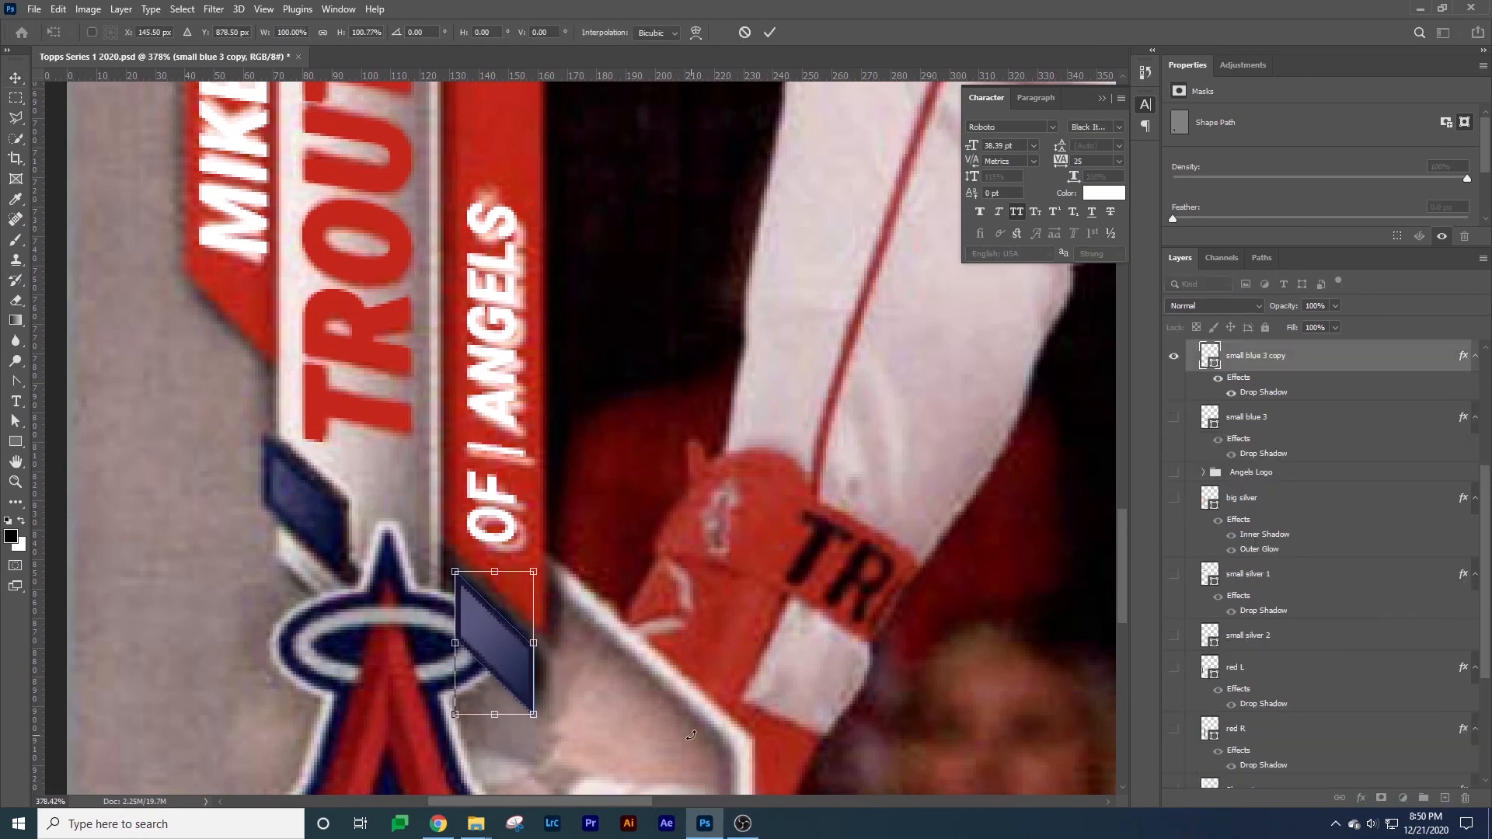
{"action": "key", "text": "Left"}
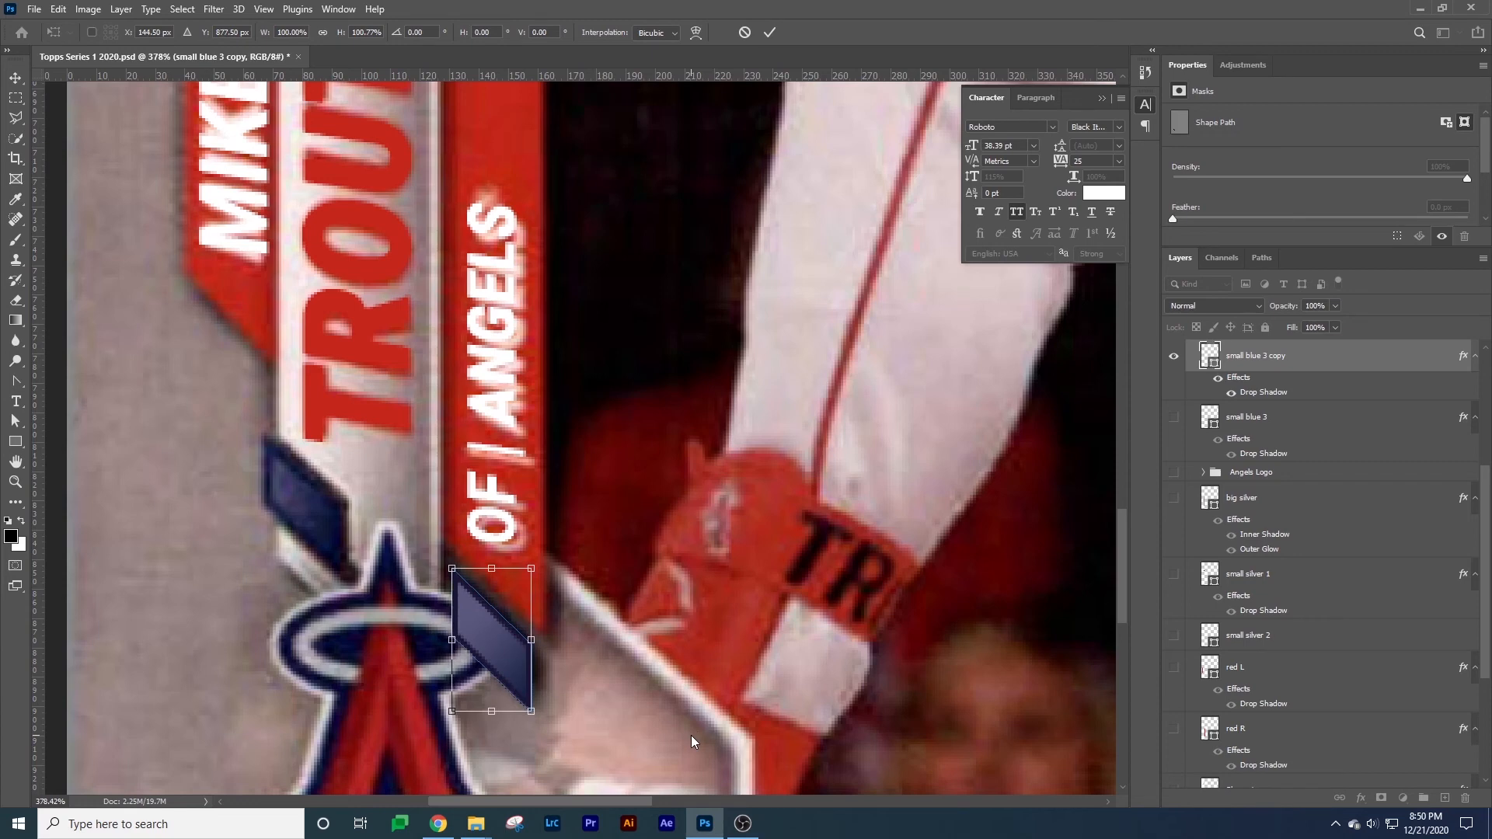
{"action": "key", "text": "Return"}
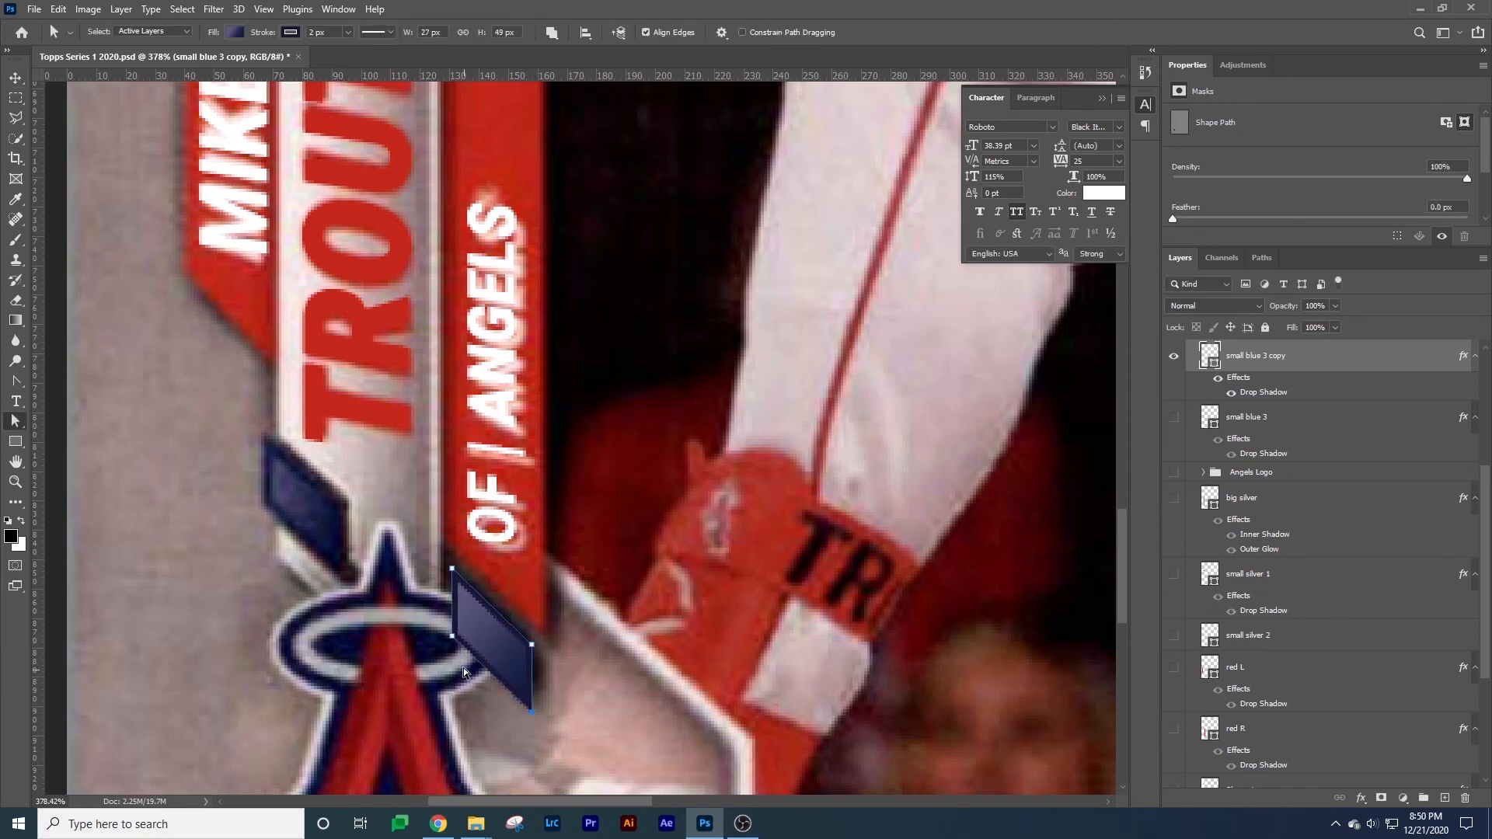
Shorten the small blue 3 copy to 36 px high by raising its lower anchor points to match the reference accent.
{"action": "key", "text": "shift+Up"}
{"action": "key", "text": "shift+Up"}
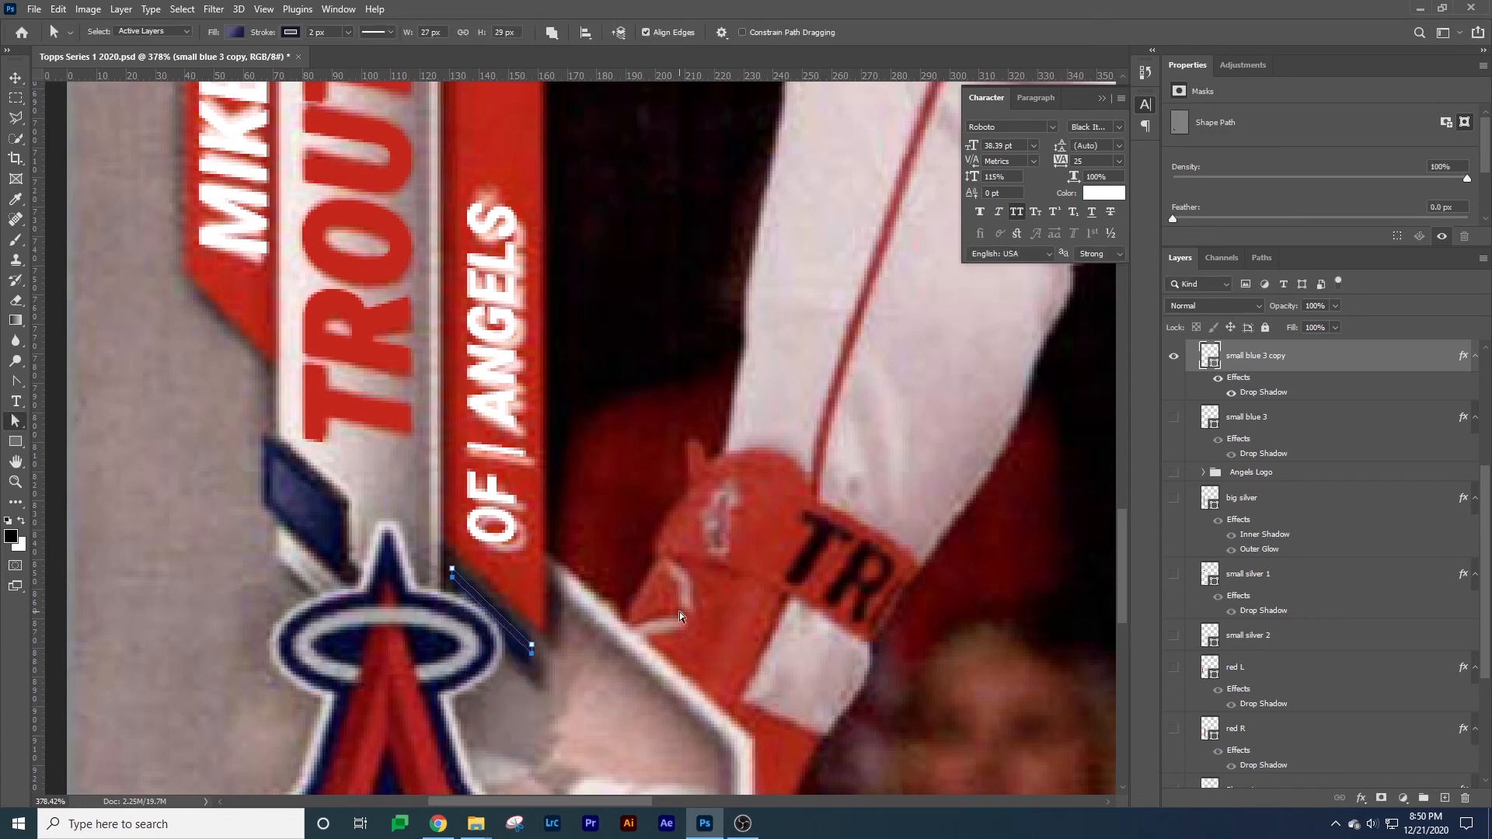
{"action": "key", "text": "Down"}
{"action": "key", "text": "Down"}
{"action": "key", "text": "Down"}
{"action": "key", "text": "Down"}
{"action": "key", "text": "Down"}
{"action": "key", "text": "Down"}
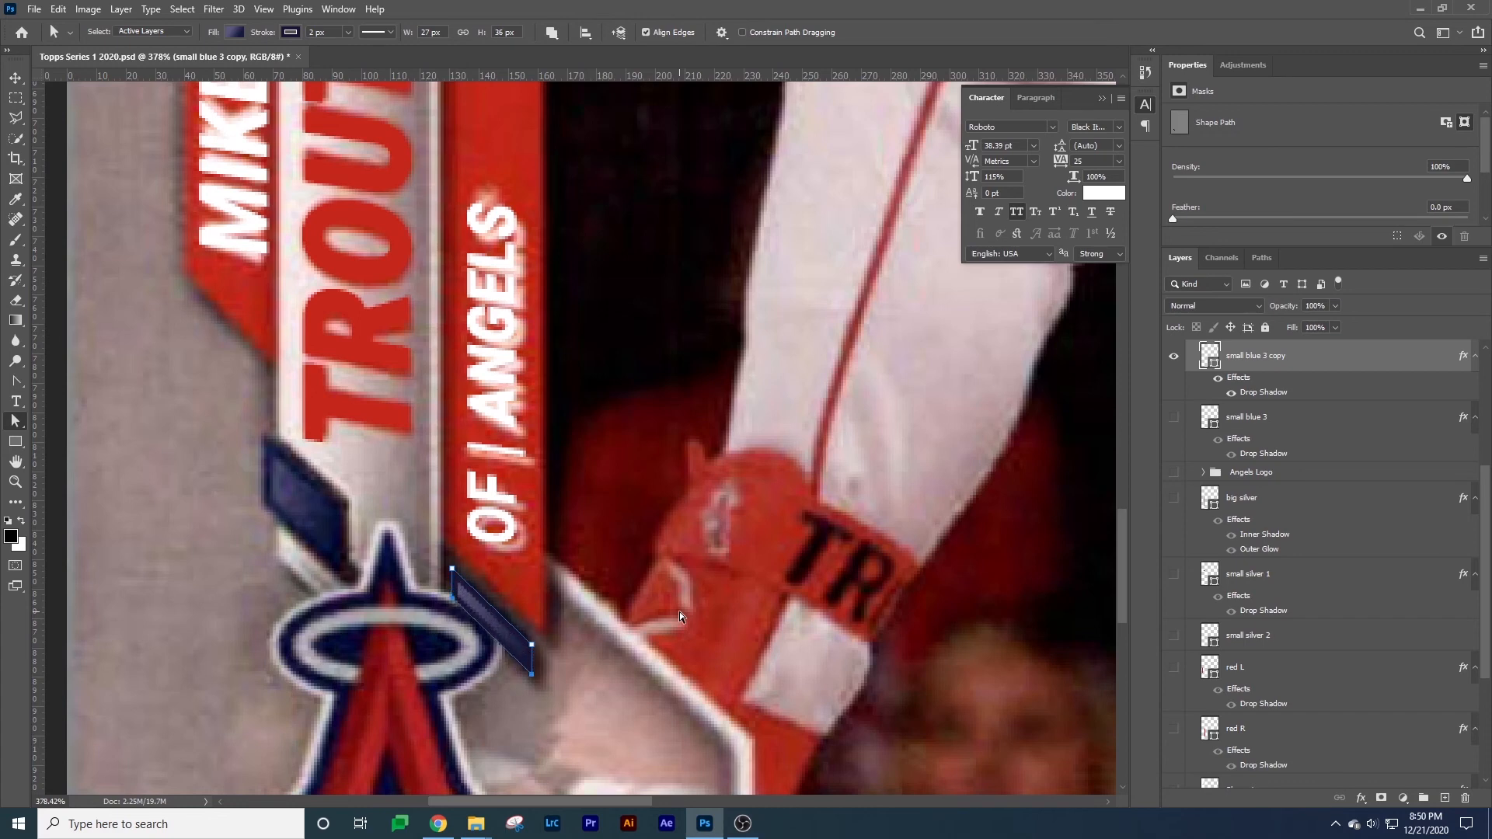
{"action": "key", "text": "v"}
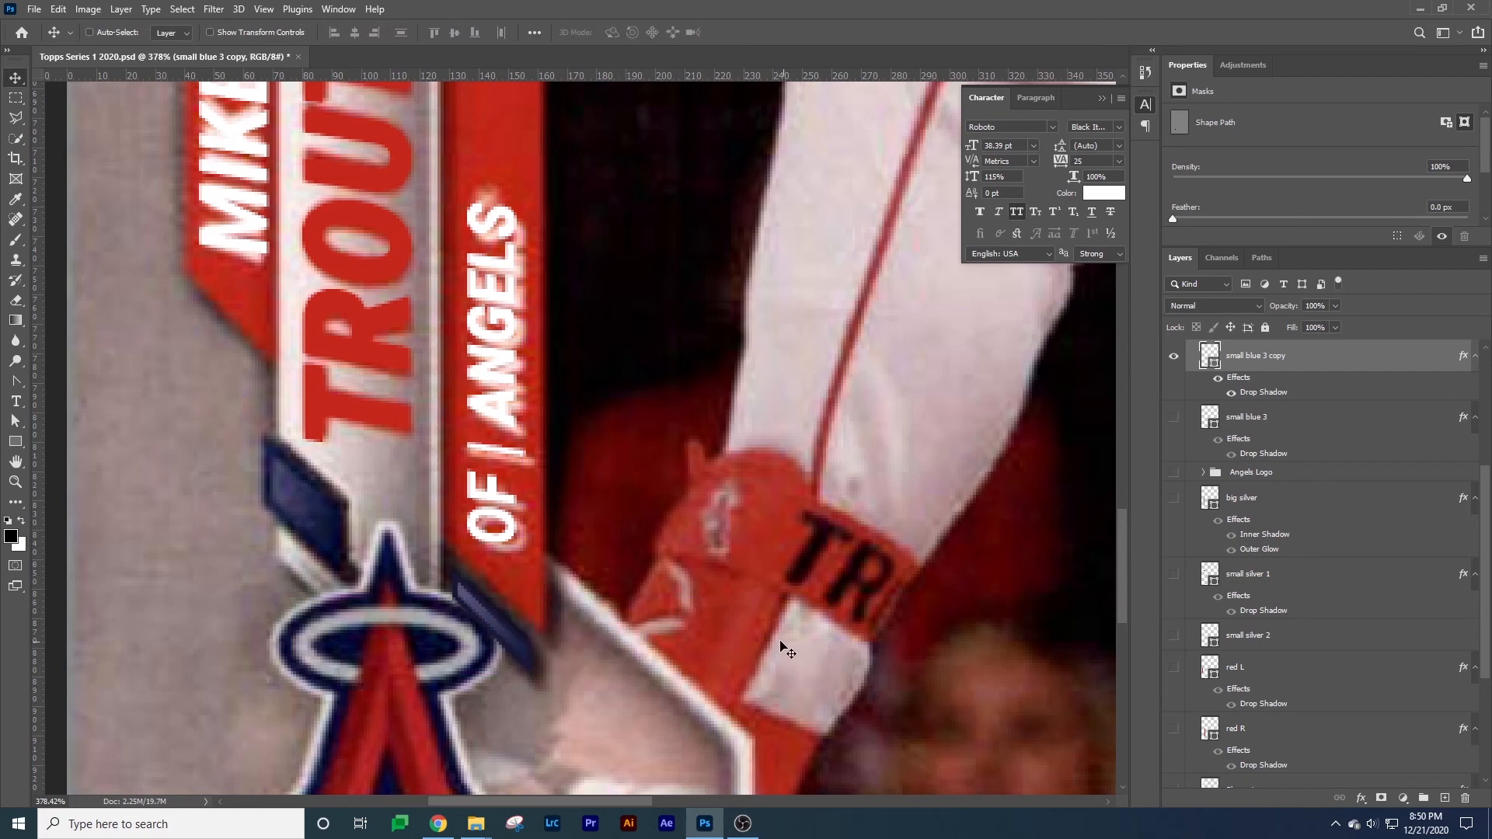
Move the small blue 3 copy layer below the Angels Logo group and above the big silver layer.
{"action": "key", "text": "z"}
{"action": "left_click", "coordinate": [640, 602], "text": "alt"}
{"action": "scroll", "coordinate": [622, 604], "scroll_direction": "down", "scroll_amount": 3}
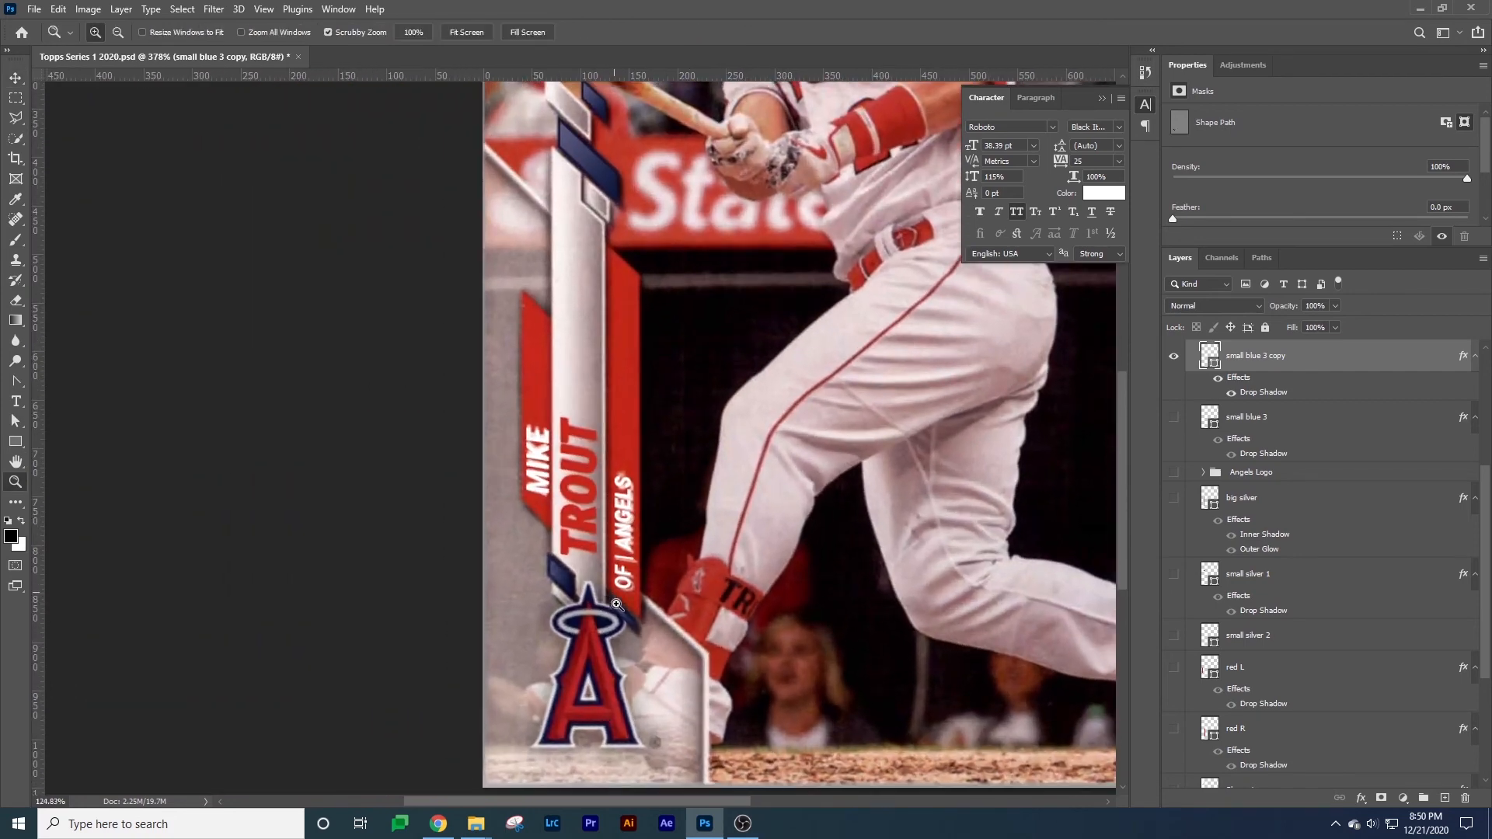
{"action": "key", "text": "v"}
{"action": "left_click_drag", "start_coordinate": [635, 620], "coordinate": [635, 620]}
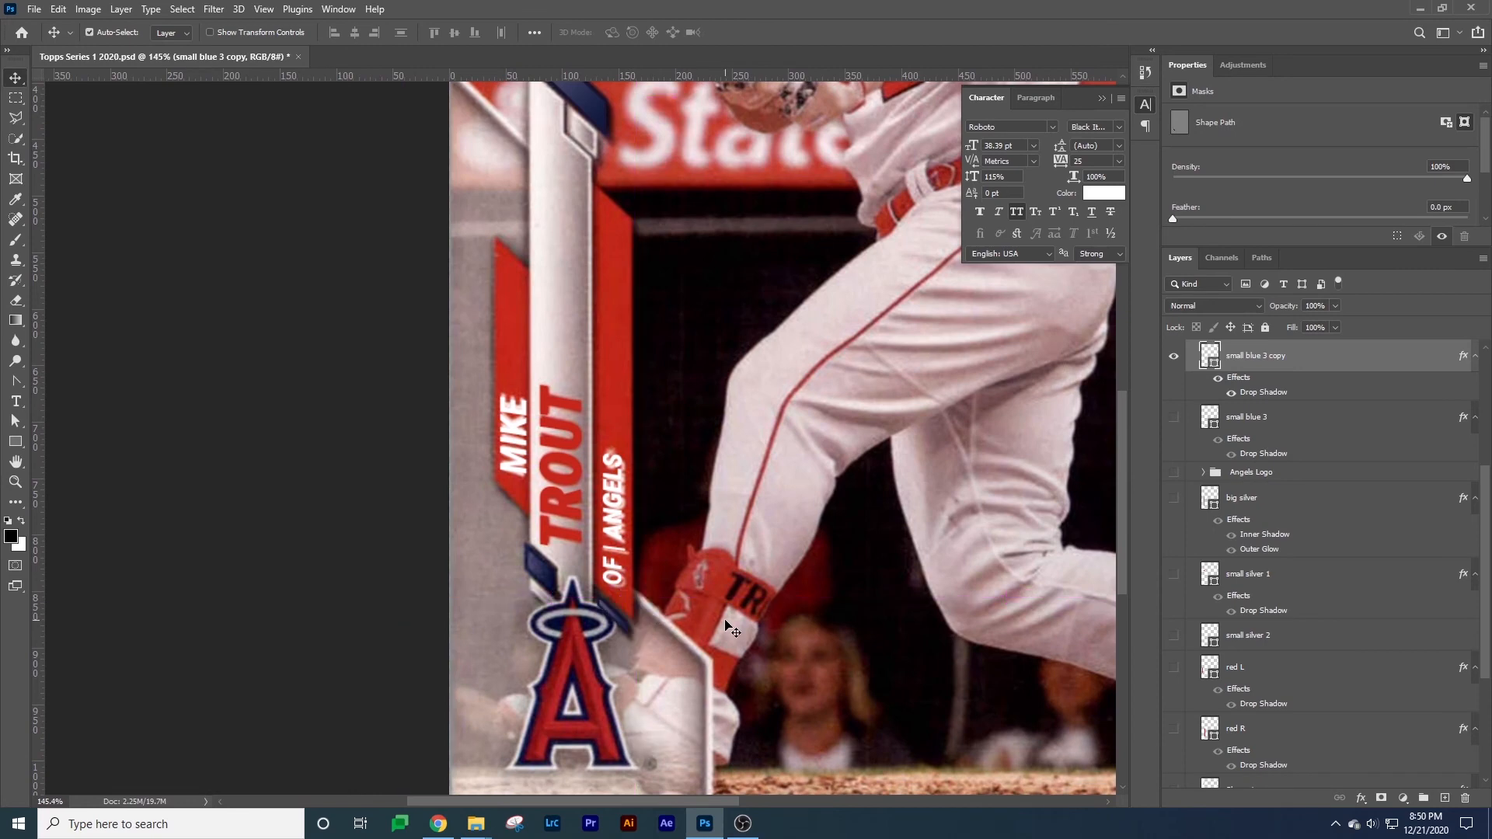
{"action": "left_click_drag", "start_coordinate": [1259, 366], "coordinate": [1279, 486]}
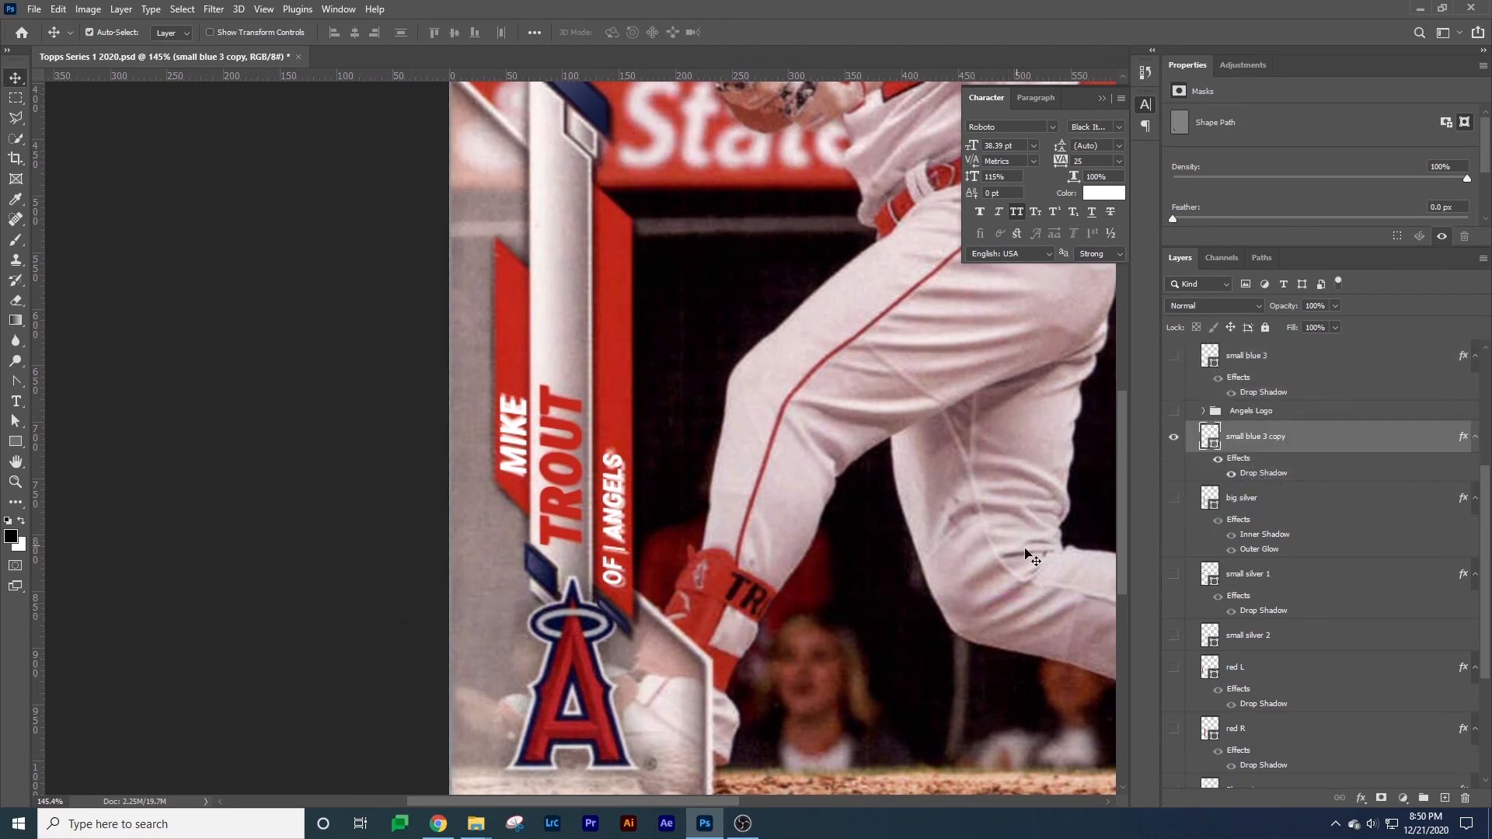
Show all the hidden layers again, including the blue, silver and red shapes, trout-image and the Angels Logo group.
{"action": "scroll", "coordinate": [1302, 583], "scroll_direction": "up", "scroll_amount": 3}
{"action": "left_click", "coordinate": [1180, 496]}
{"action": "scroll", "coordinate": [1180, 497], "scroll_direction": "down", "scroll_amount": 2}
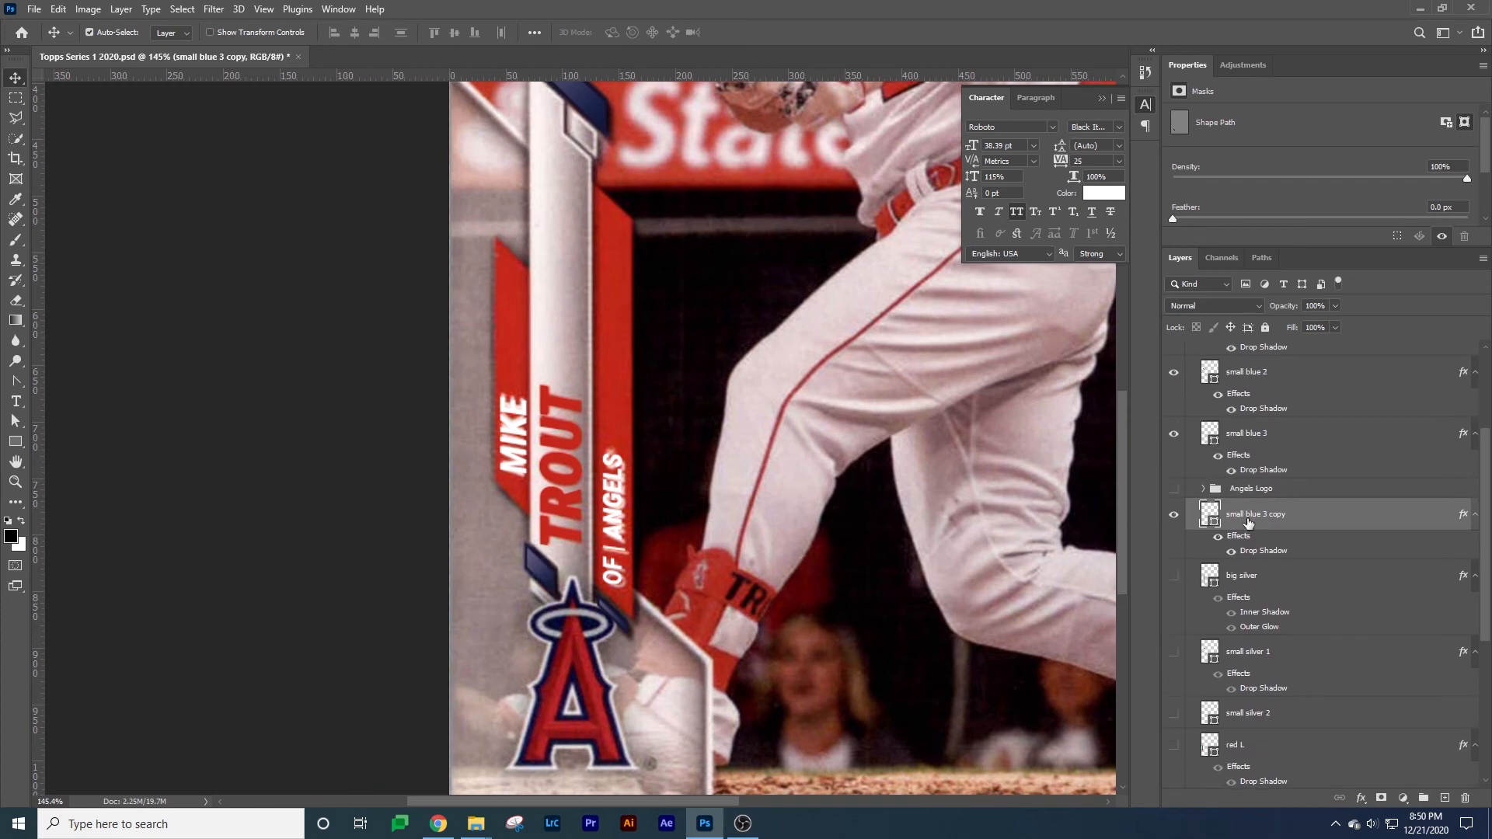
{"action": "left_click_drag", "start_coordinate": [1175, 537], "coordinate": [1178, 780]}
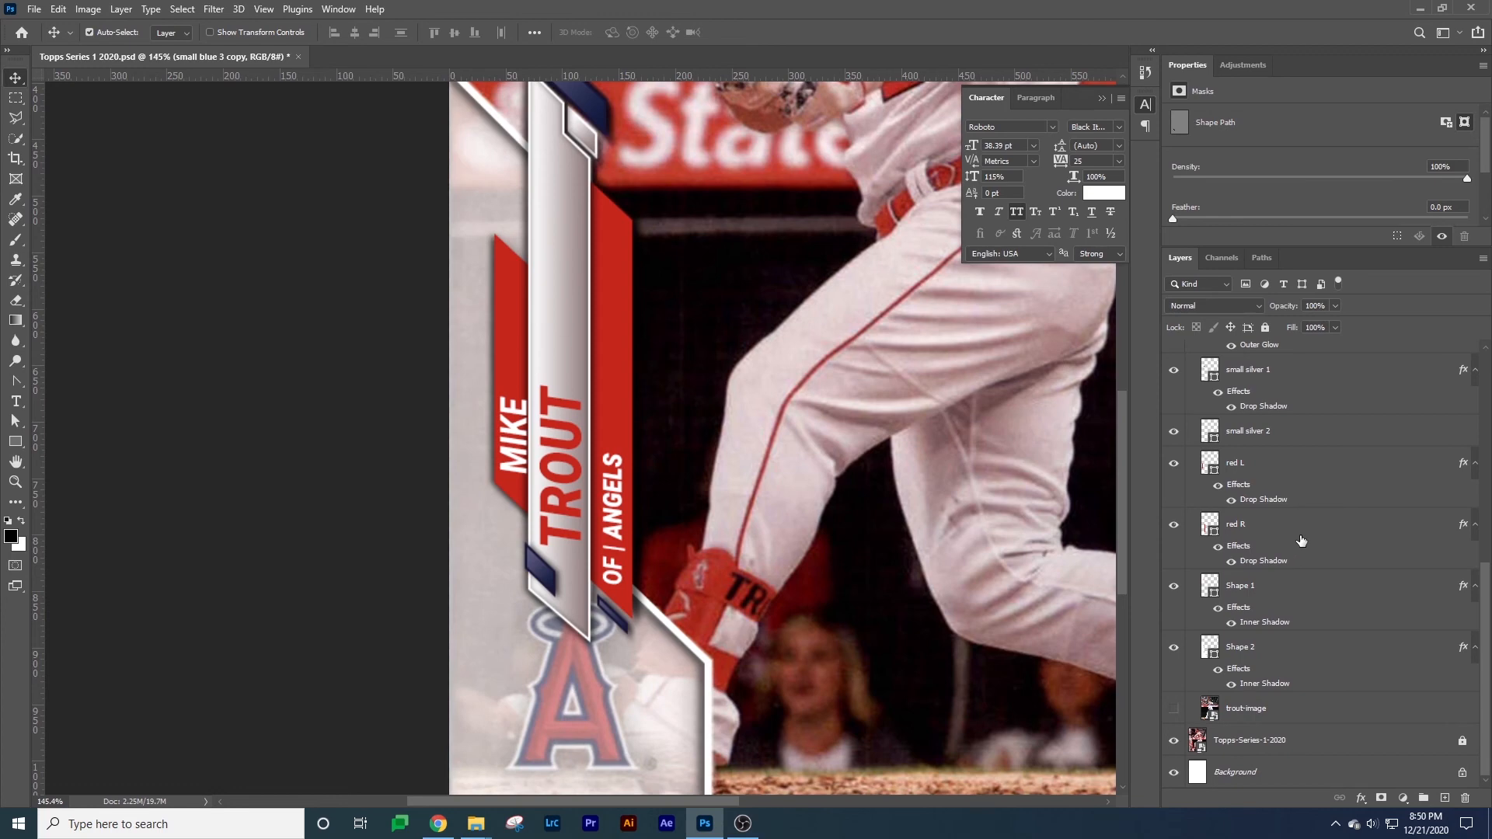
{"action": "left_click", "coordinate": [1181, 709]}
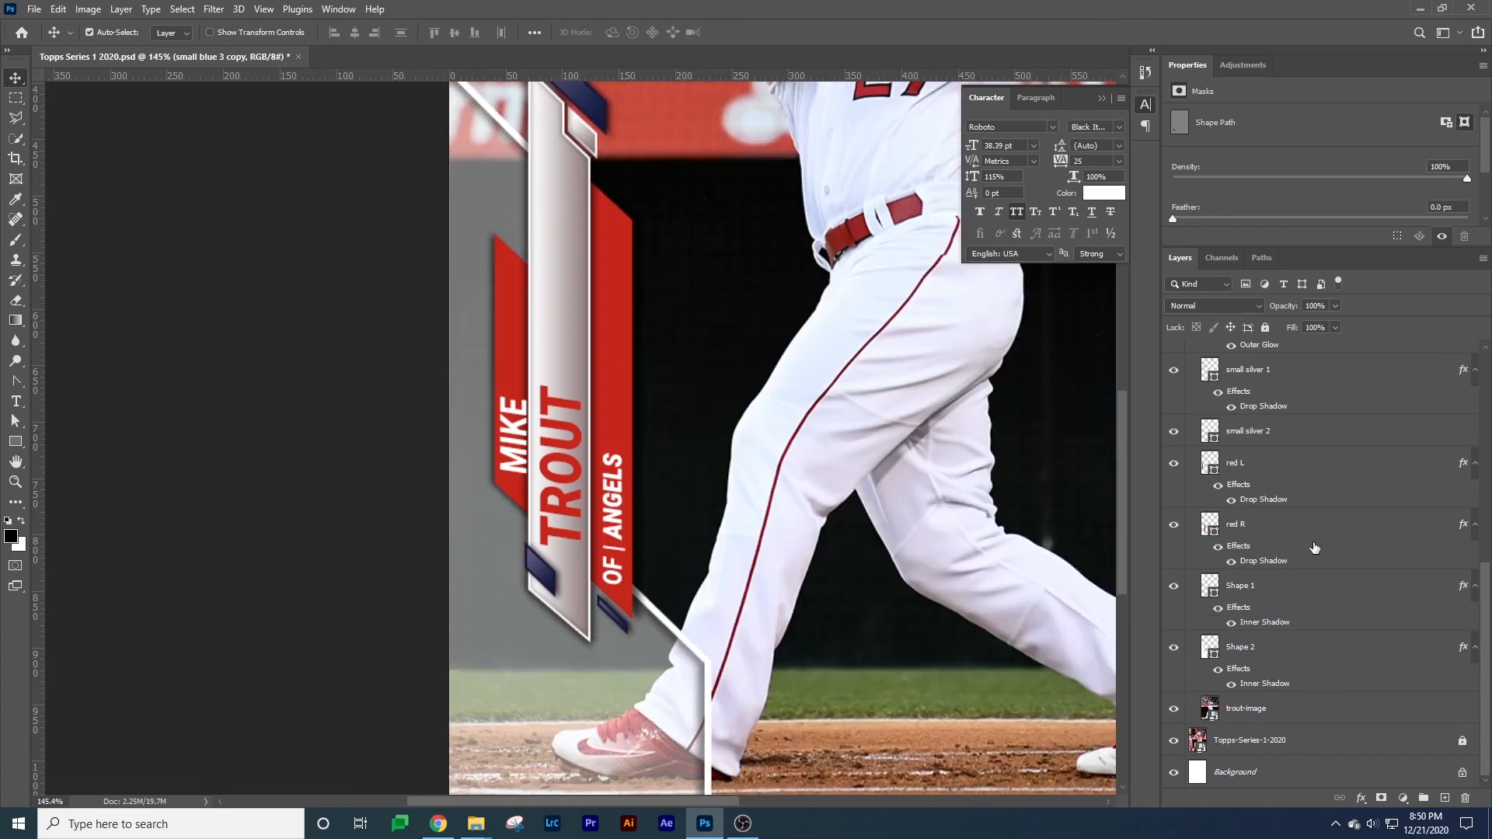
{"action": "scroll", "coordinate": [1240, 631], "scroll_direction": "up", "scroll_amount": 1}
{"action": "scroll", "coordinate": [1240, 631], "scroll_direction": "up", "scroll_amount": 1}
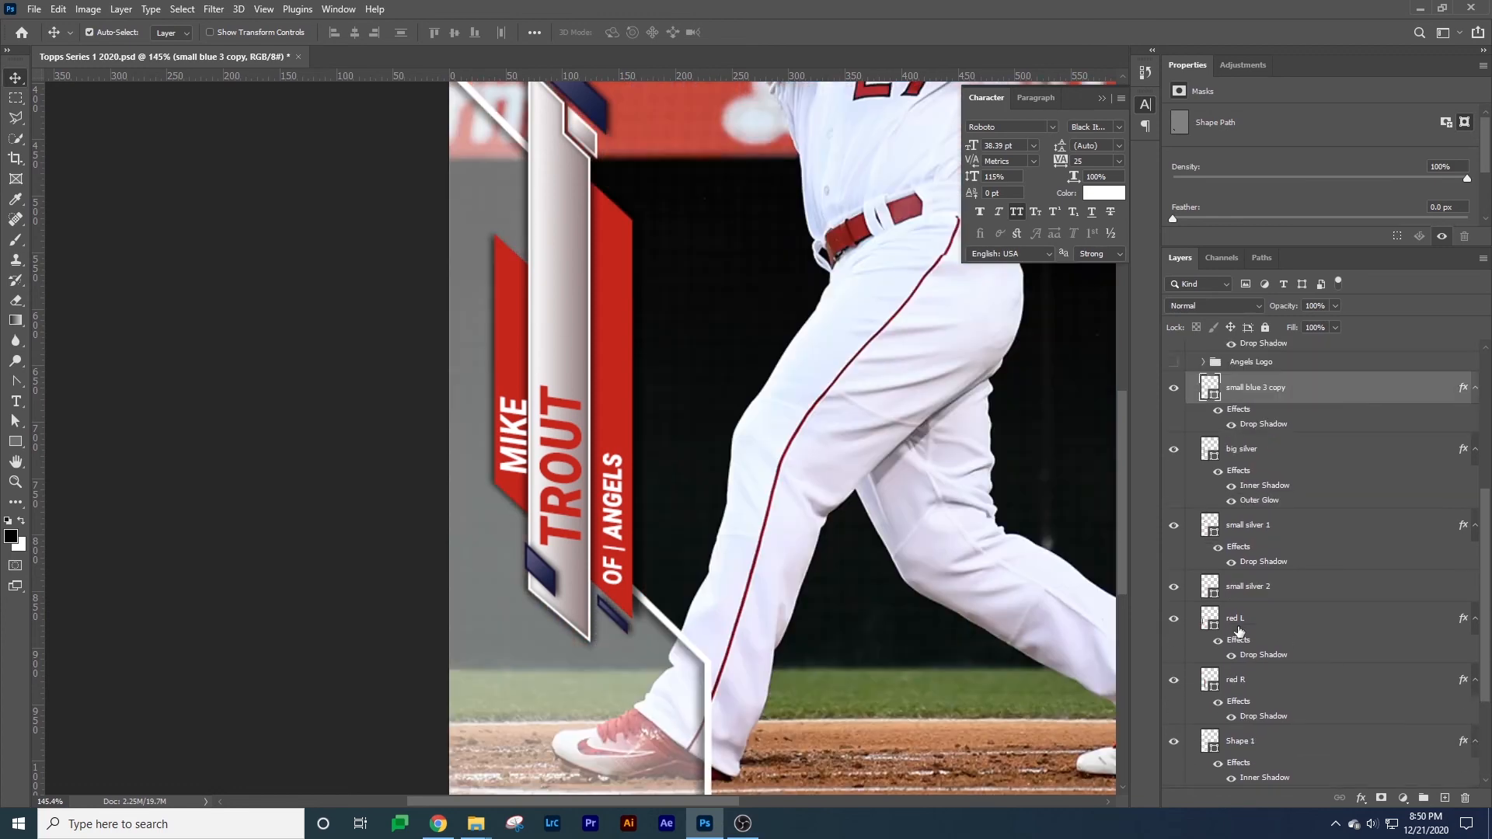
{"action": "scroll", "coordinate": [1243, 636], "scroll_direction": "up", "scroll_amount": 1}
{"action": "left_click", "coordinate": [1173, 401]}
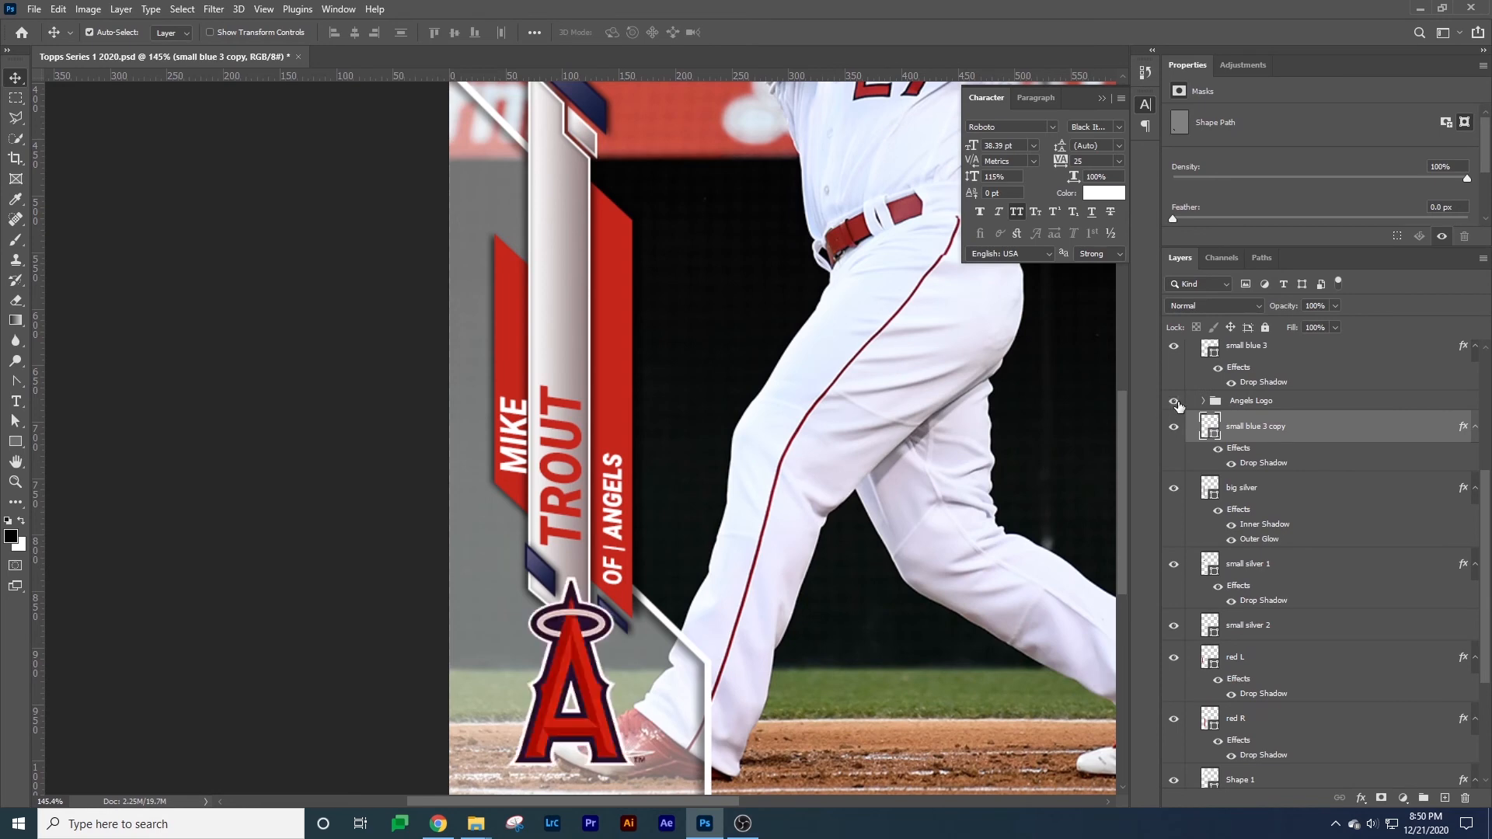
View the whole card with all layers deselected and save the document.
{"action": "key", "text": "z"}
{"action": "left_click_drag", "start_coordinate": [589, 647], "coordinate": [599, 553]}
{"action": "key", "text": "v"}
{"action": "key", "text": "z"}
{"action": "key", "text": "v"}
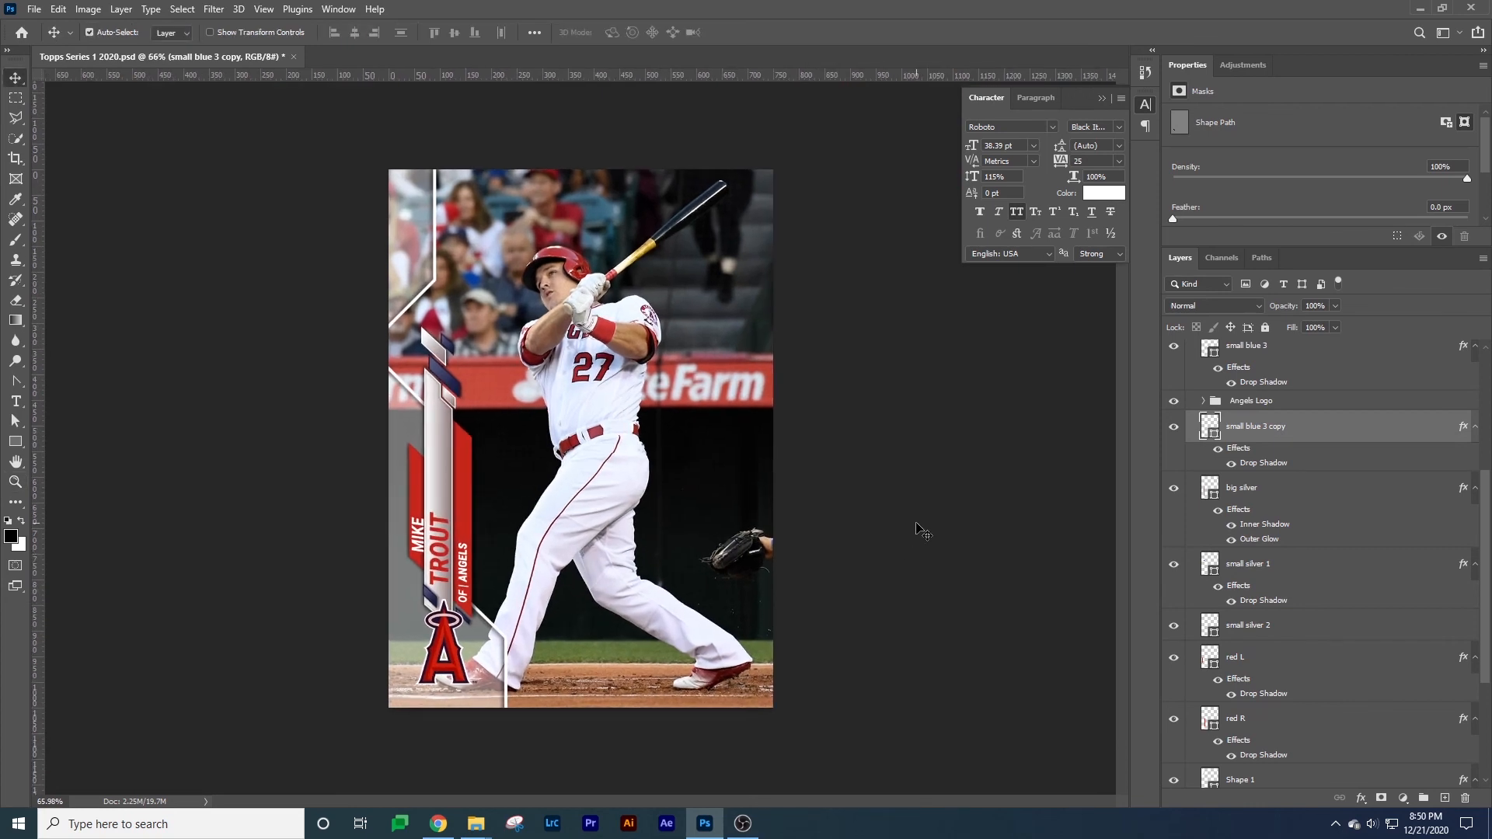
{"action": "left_click", "coordinate": [920, 528]}
{"action": "key", "text": "ctrl+s"}
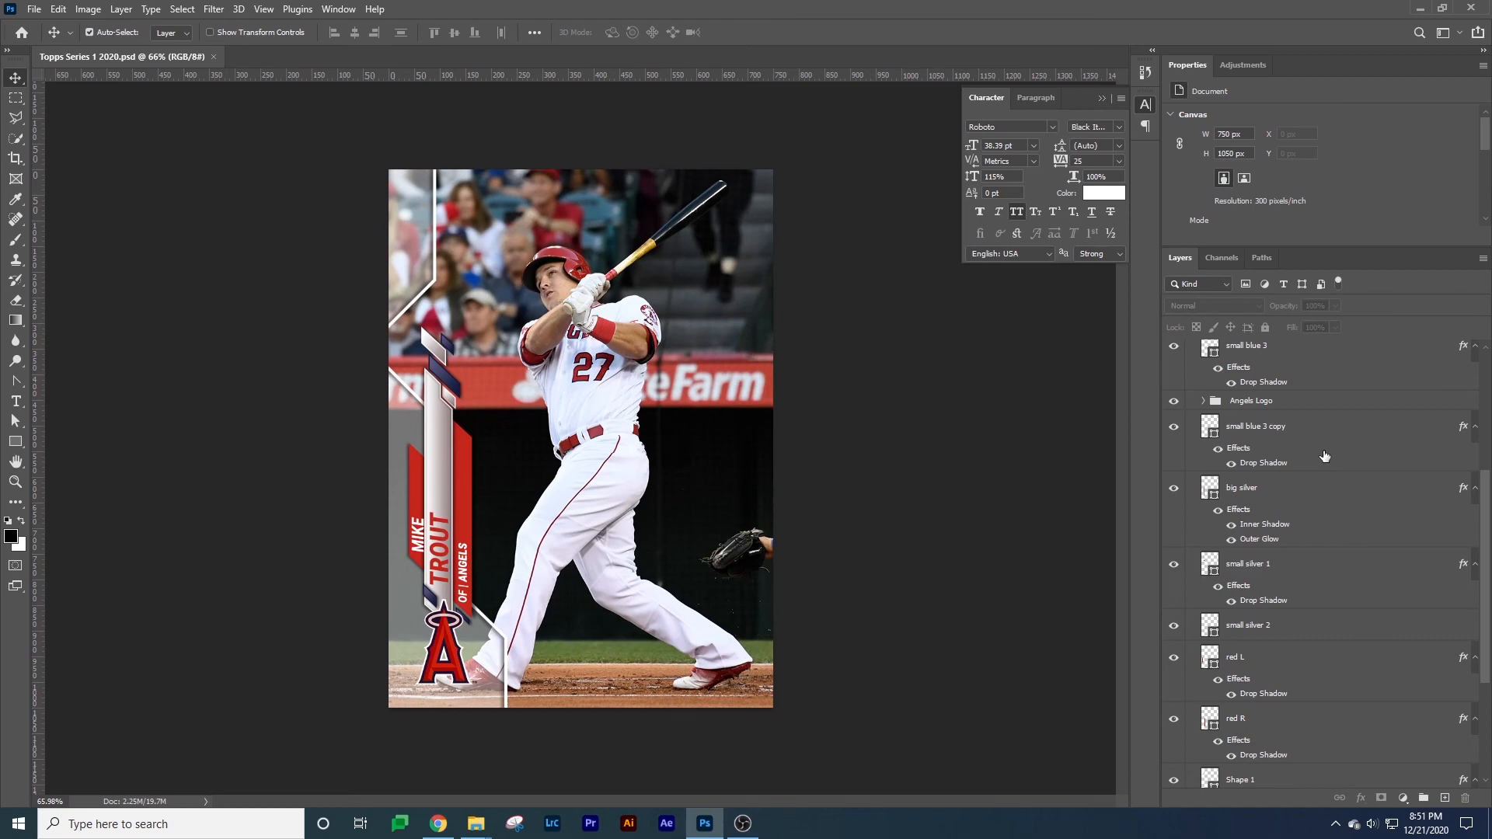
Collapse the Mike Trout group and toggle its visibility to compare the template with the reference card.
{"action": "scroll", "coordinate": [1282, 451], "scroll_direction": "up", "scroll_amount": 5}
{"action": "left_click", "coordinate": [1191, 351]}
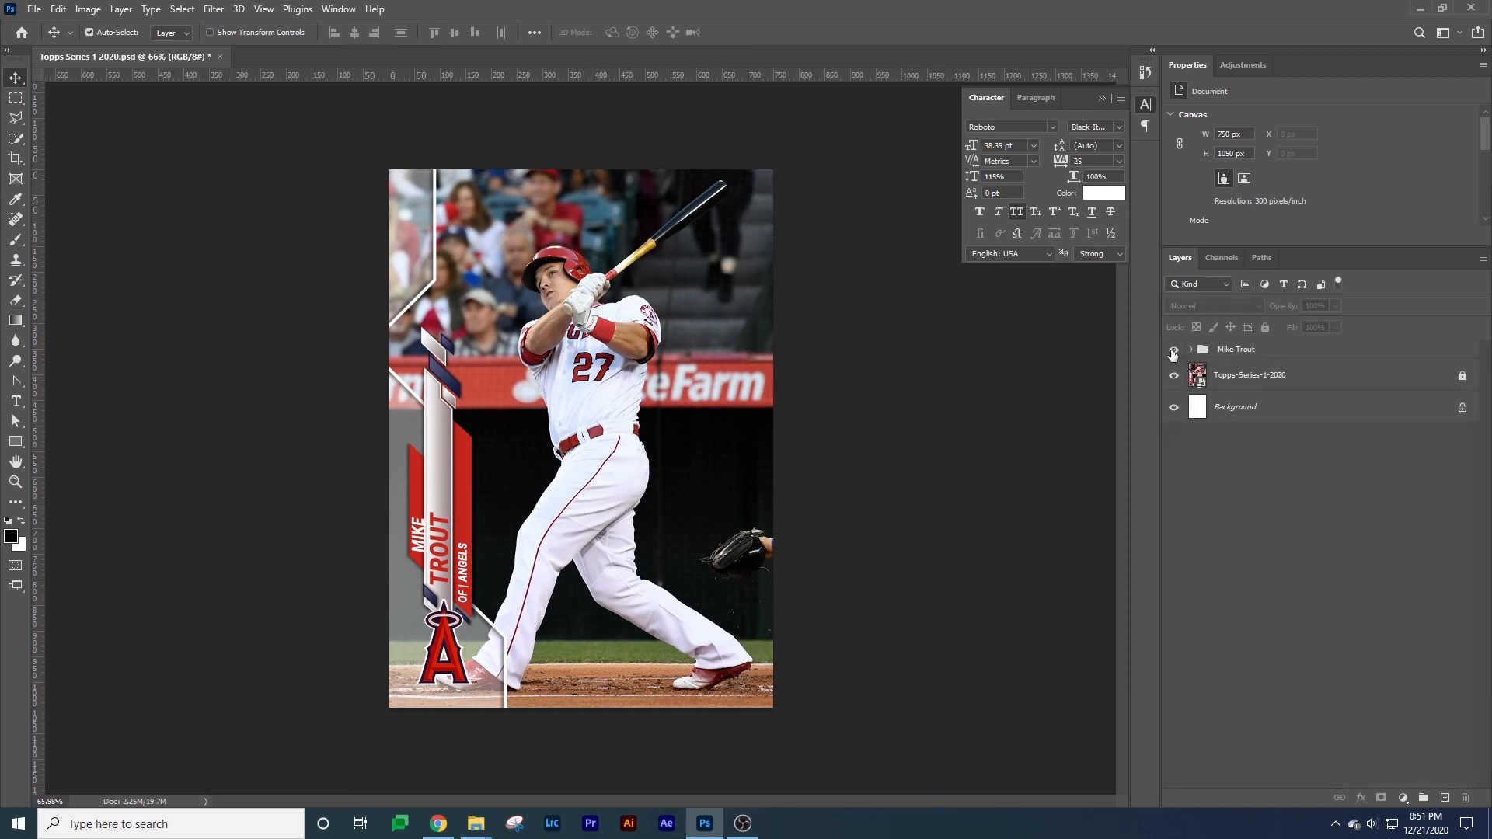
{"action": "left_click", "coordinate": [1173, 351]}
{"action": "left_click", "coordinate": [1172, 353]}
{"action": "left_click", "coordinate": [1172, 353]}
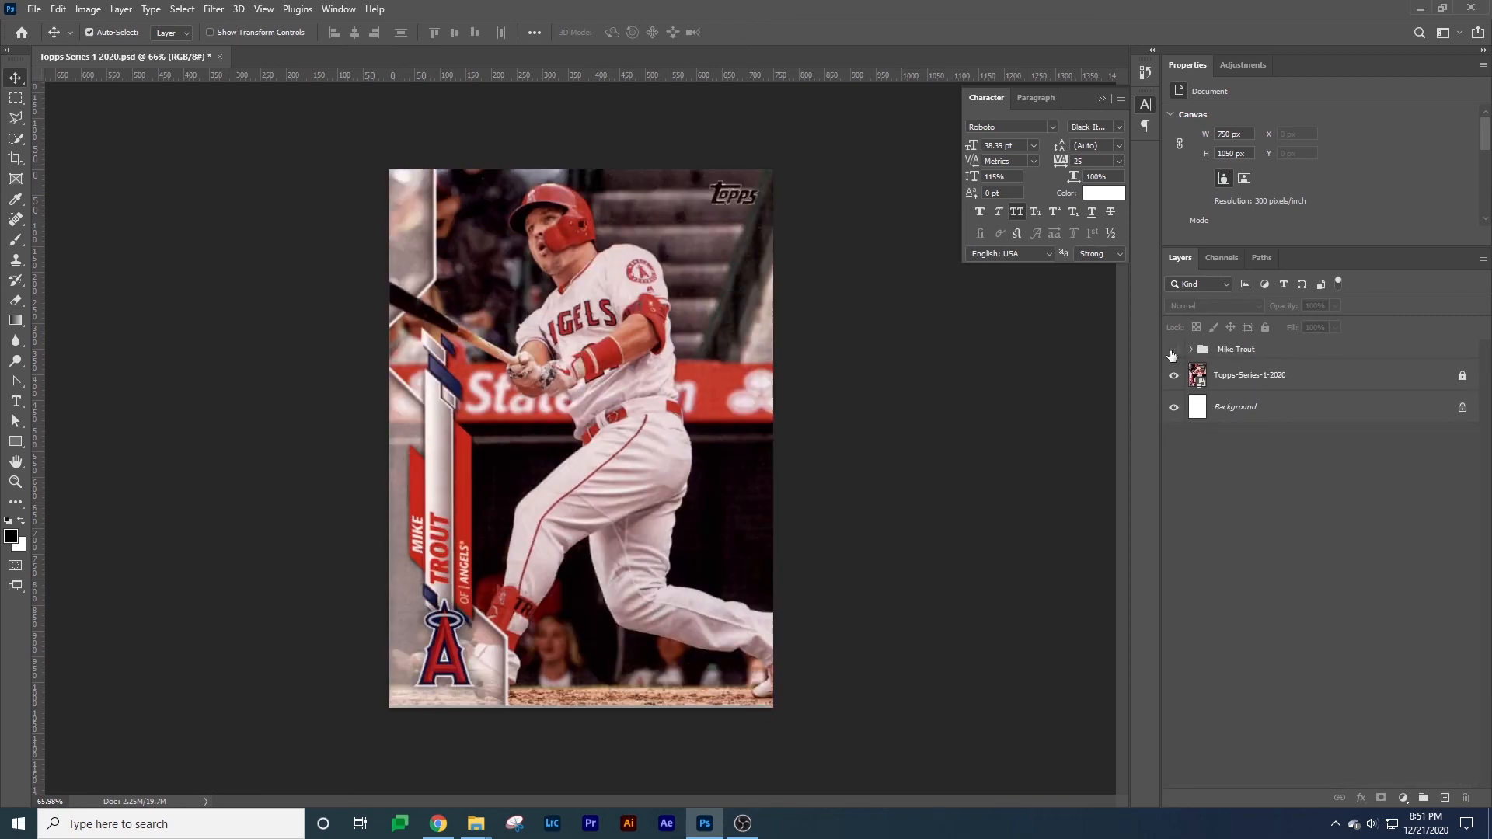
{"action": "left_click", "coordinate": [1172, 354]}
{"action": "left_click", "coordinate": [1172, 353]}
{"action": "left_click", "coordinate": [1172, 354]}
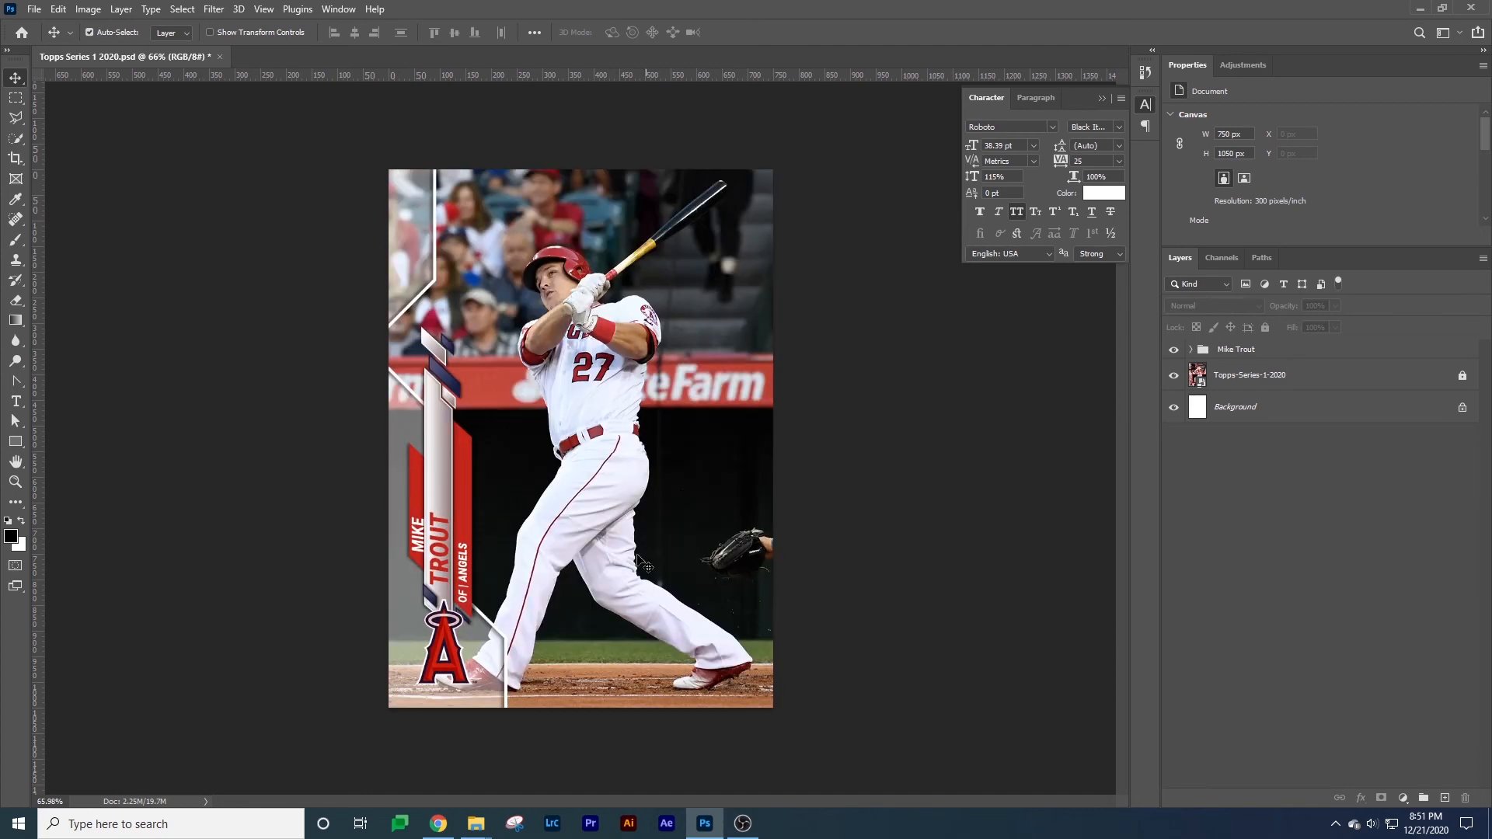
Set the word OF in the OF | ANGELS text to Medium Italic and compare its weight with the reference card.
{"action": "left_click", "coordinate": [475, 609]}
{"action": "key", "text": "t"}
{"action": "left_click", "coordinate": [464, 599]}
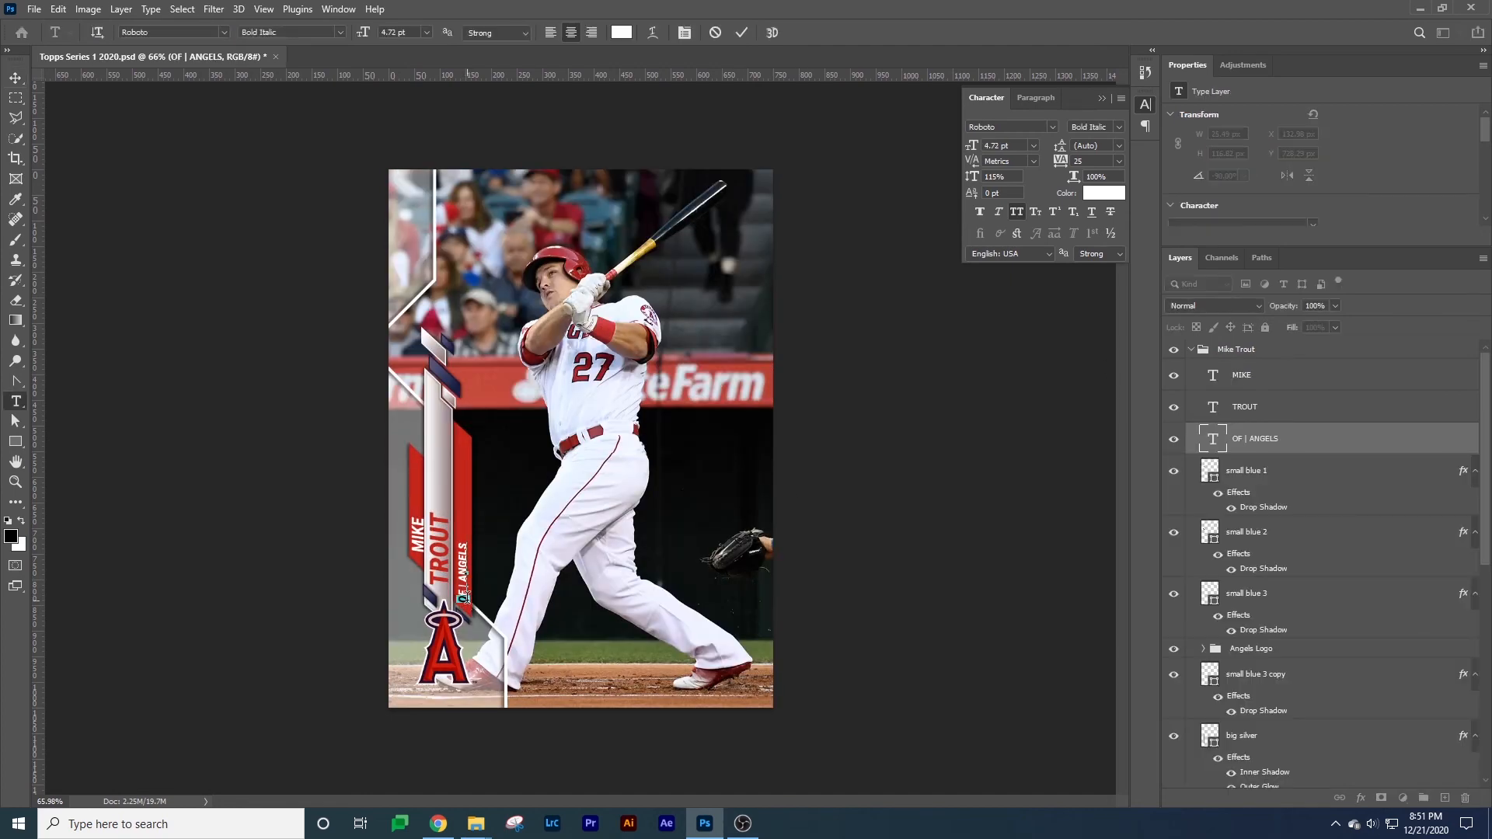
{"action": "left_click_drag", "start_coordinate": [464, 593], "coordinate": [470, 606]}
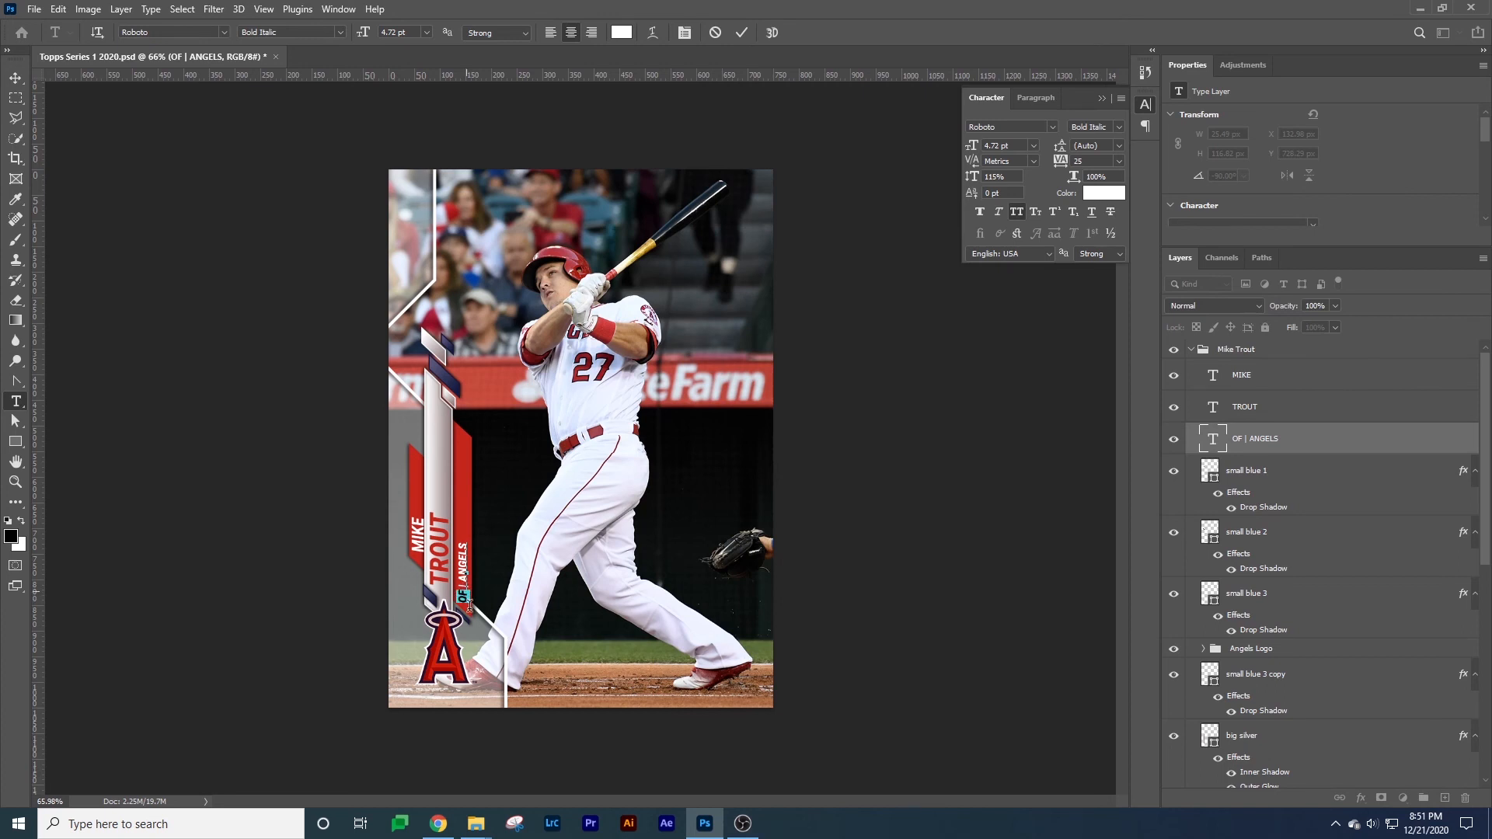
{"action": "left_click", "coordinate": [1119, 127]}
{"action": "left_click", "coordinate": [1105, 229]}
{"action": "left_click", "coordinate": [16, 77]}
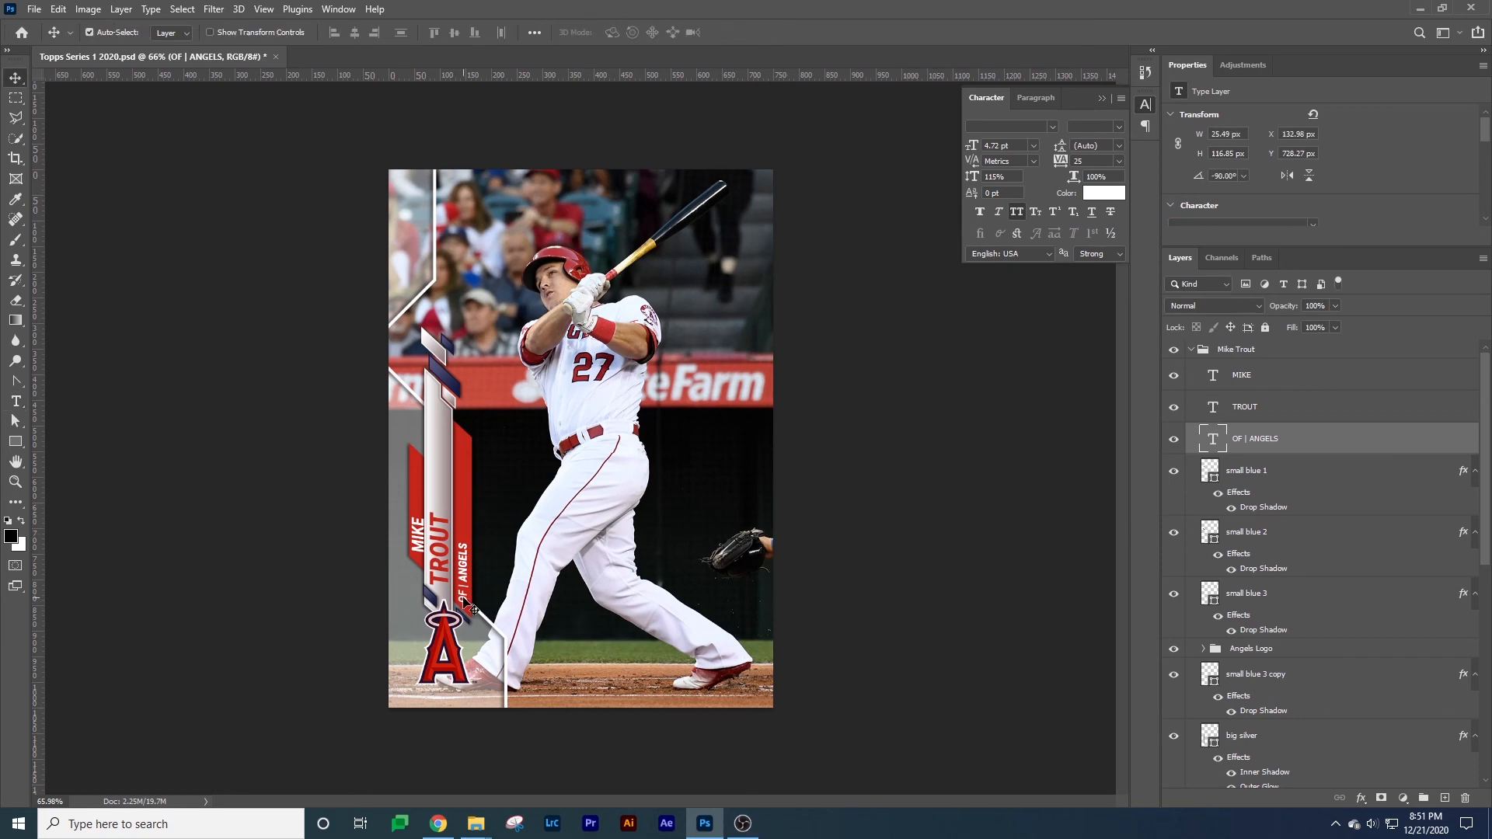
{"action": "left_click", "coordinate": [1174, 352]}
{"action": "left_click", "coordinate": [1175, 351]}
Set the word OF in the OF | ANGELS text to Roboto Italic and save the document.
{"action": "double_click", "coordinate": [466, 597]}
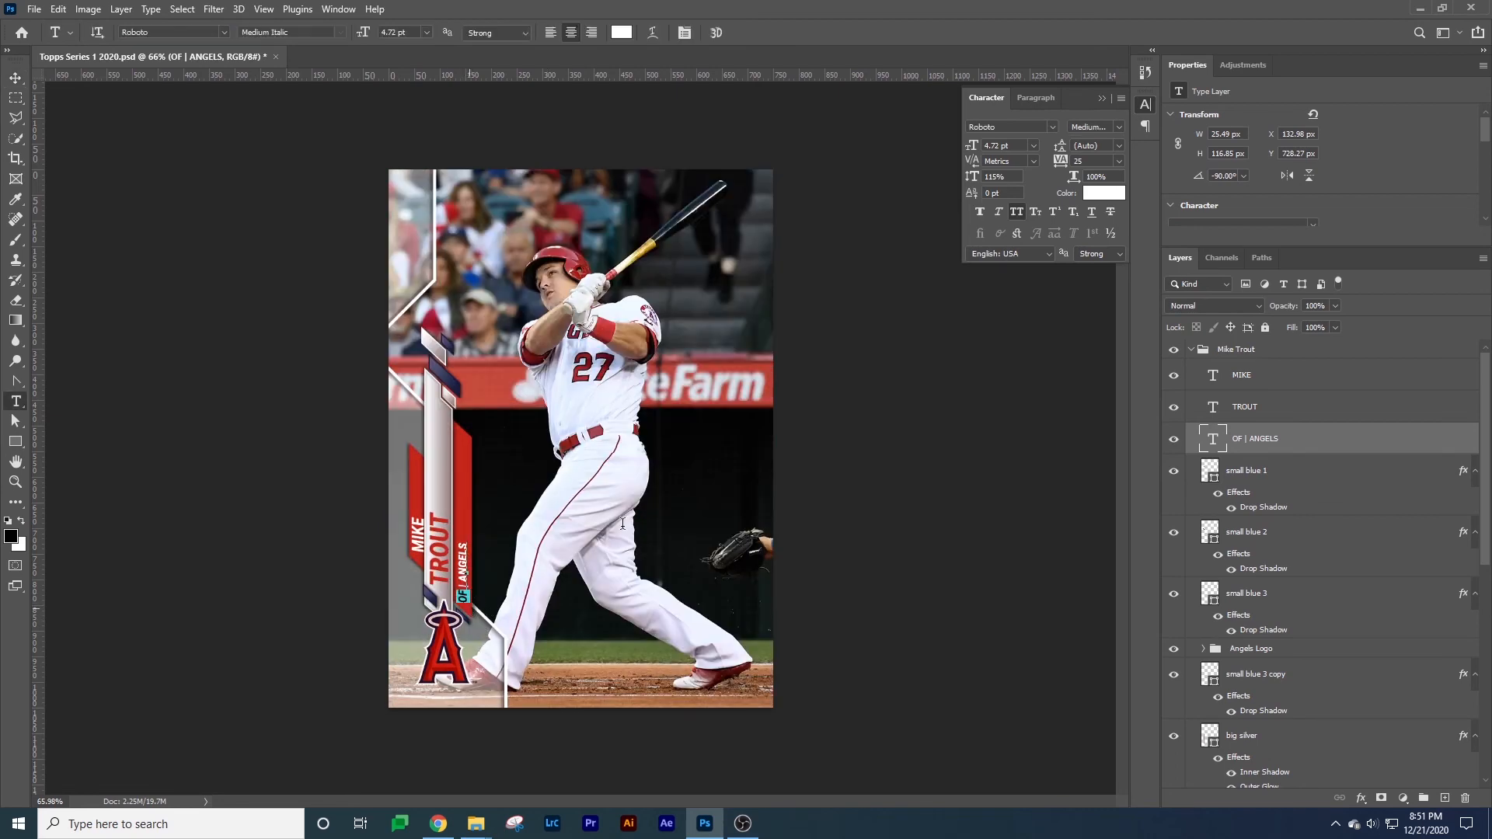
{"action": "left_click", "coordinate": [1119, 127]}
{"action": "left_click", "coordinate": [1103, 202]}
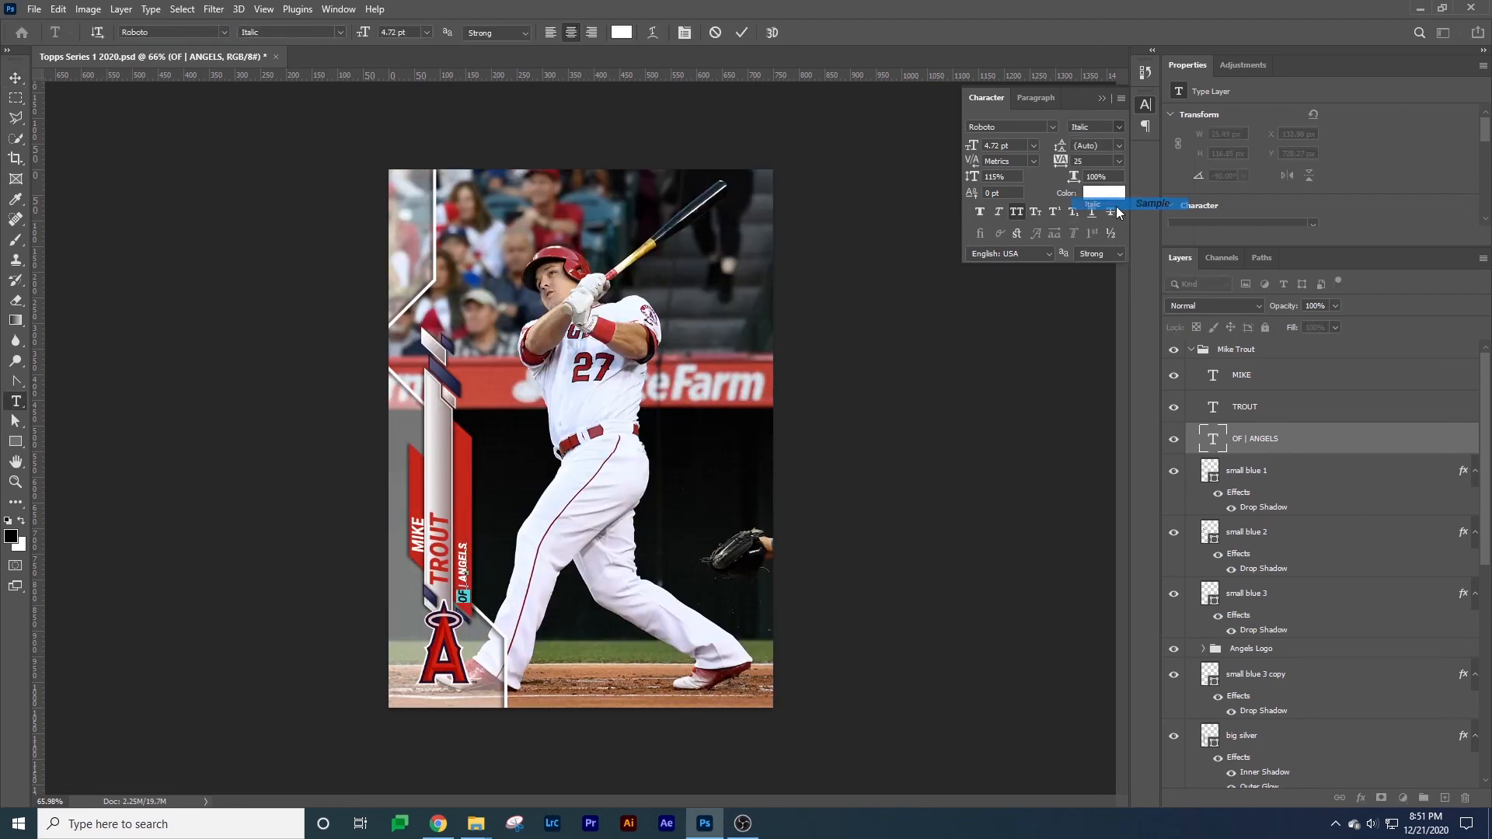
{"action": "left_click", "coordinate": [9, 77]}
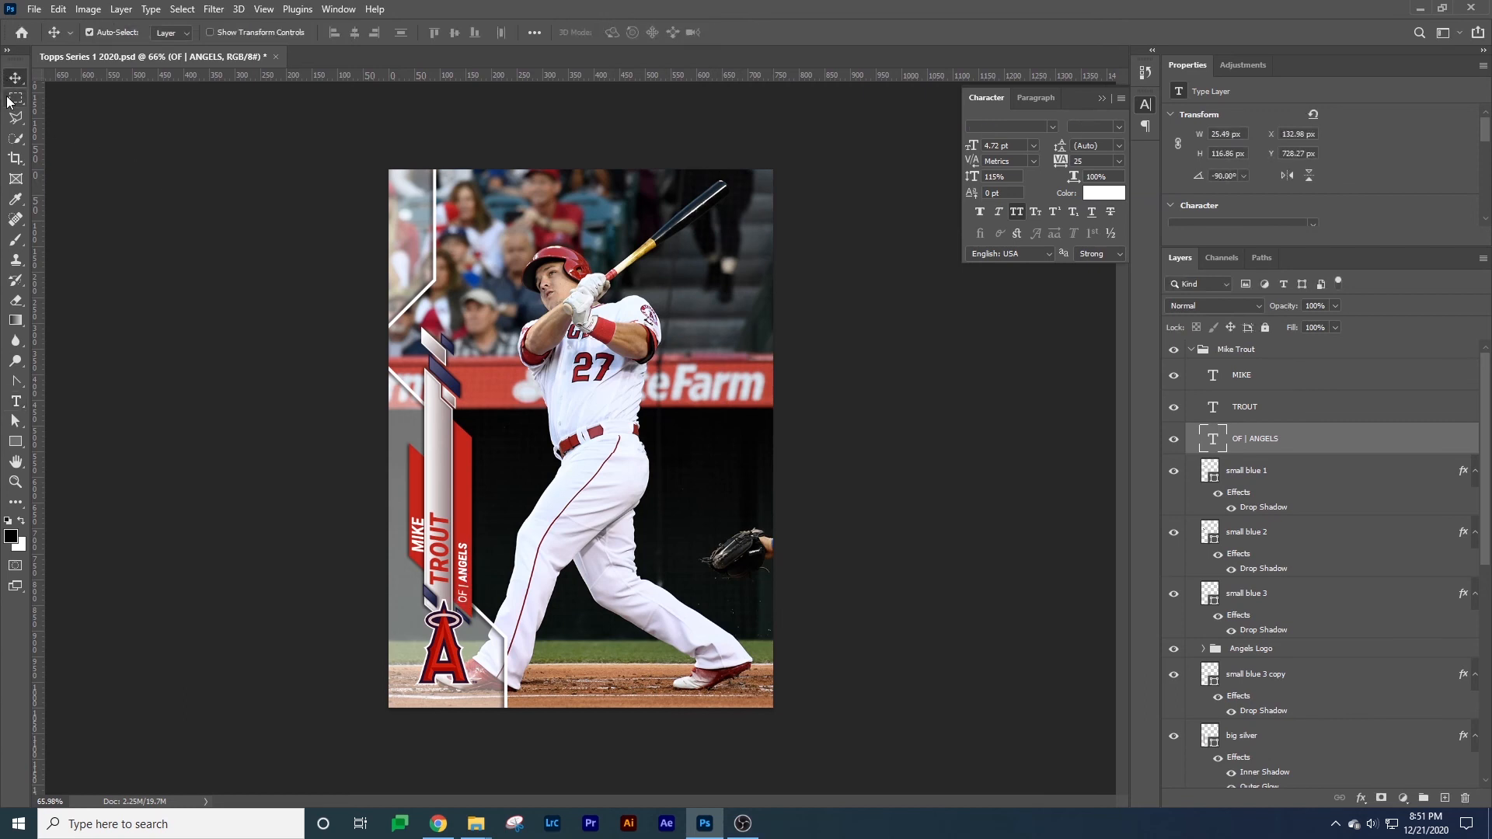
{"action": "left_click", "coordinate": [946, 489]}
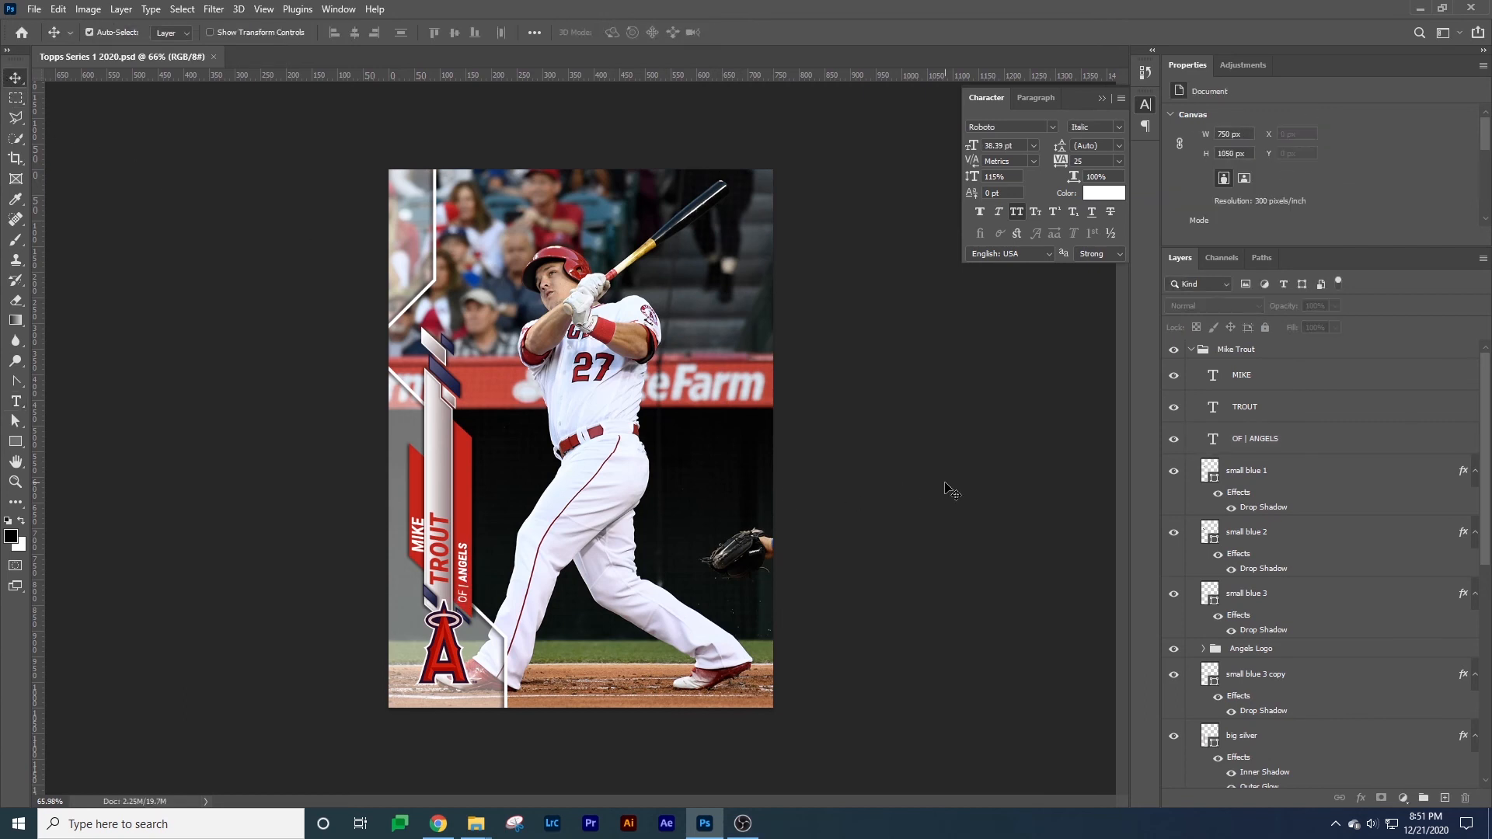
Toggle the Mike Trout group off and on to compare the thinner OF lettering with the reference card.
{"action": "left_click", "coordinate": [1174, 352]}
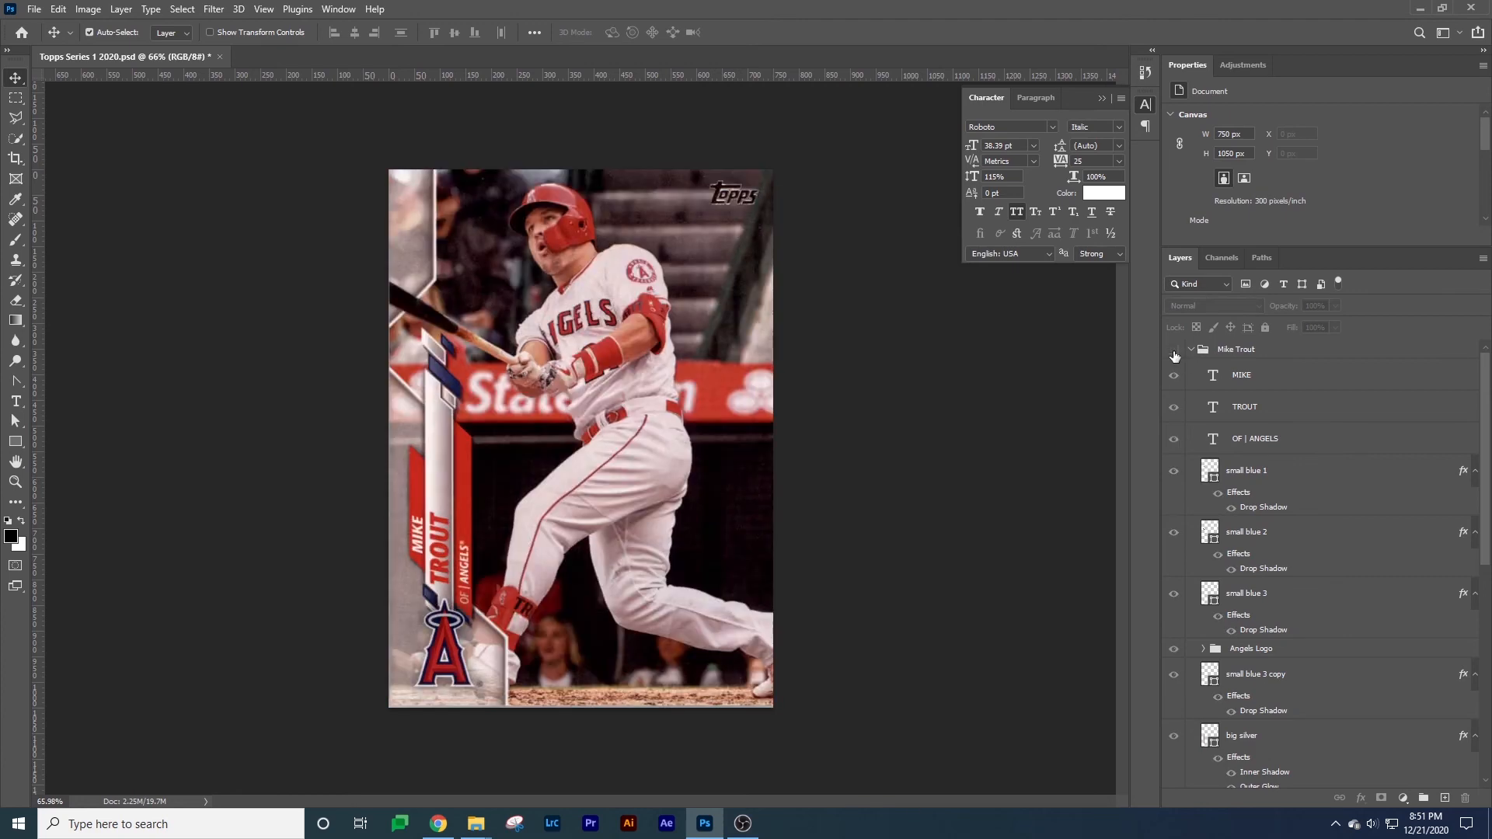
{"action": "left_click", "coordinate": [1175, 352]}
{"action": "left_click", "coordinate": [1174, 352]}
{"action": "left_click", "coordinate": [1174, 356]}
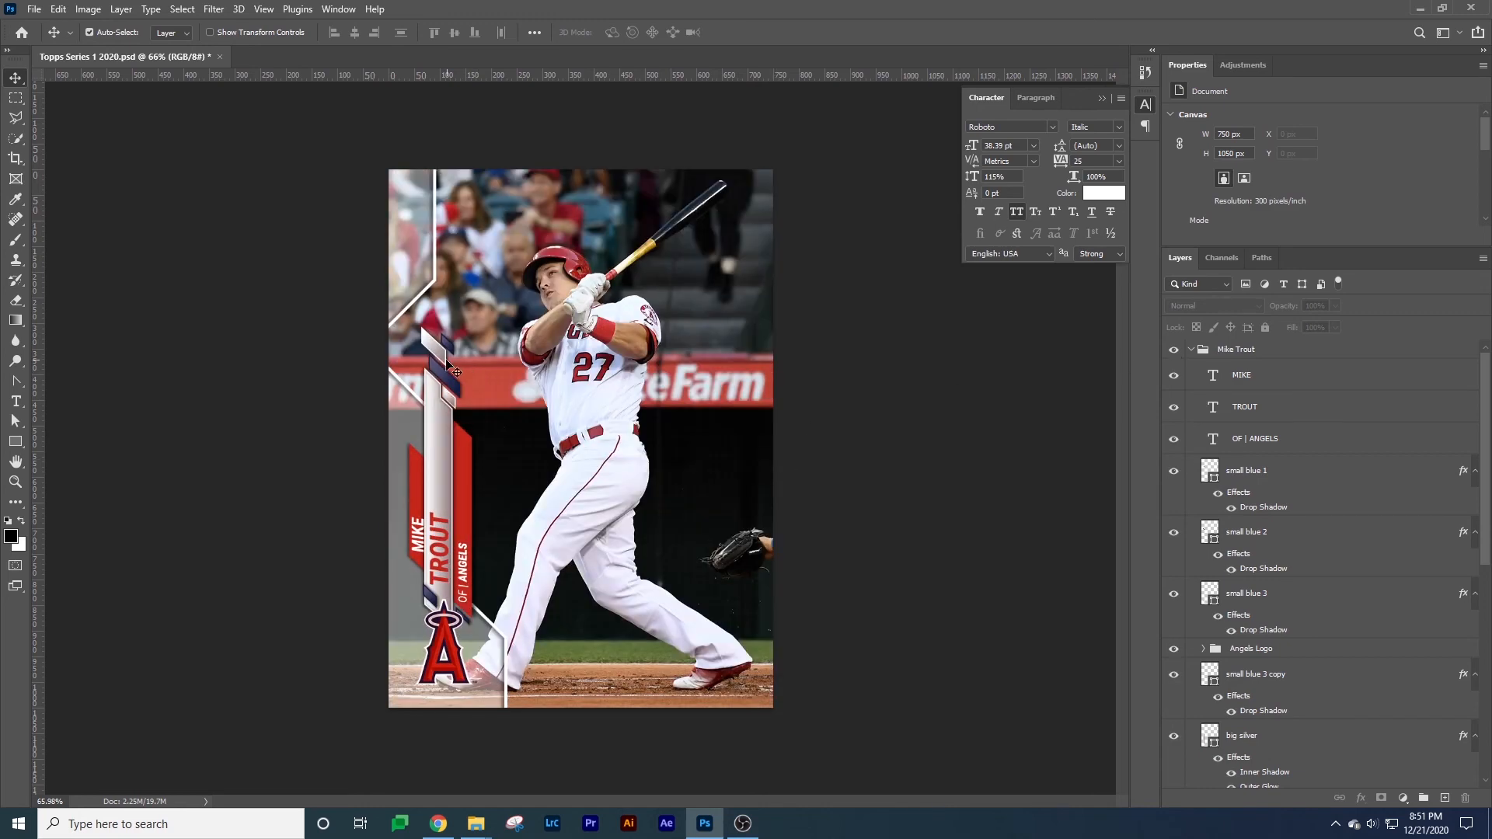
Adjust the distance and angle of the small silver 1 layer's drop shadow.
{"action": "left_click", "coordinate": [1022, 396]}
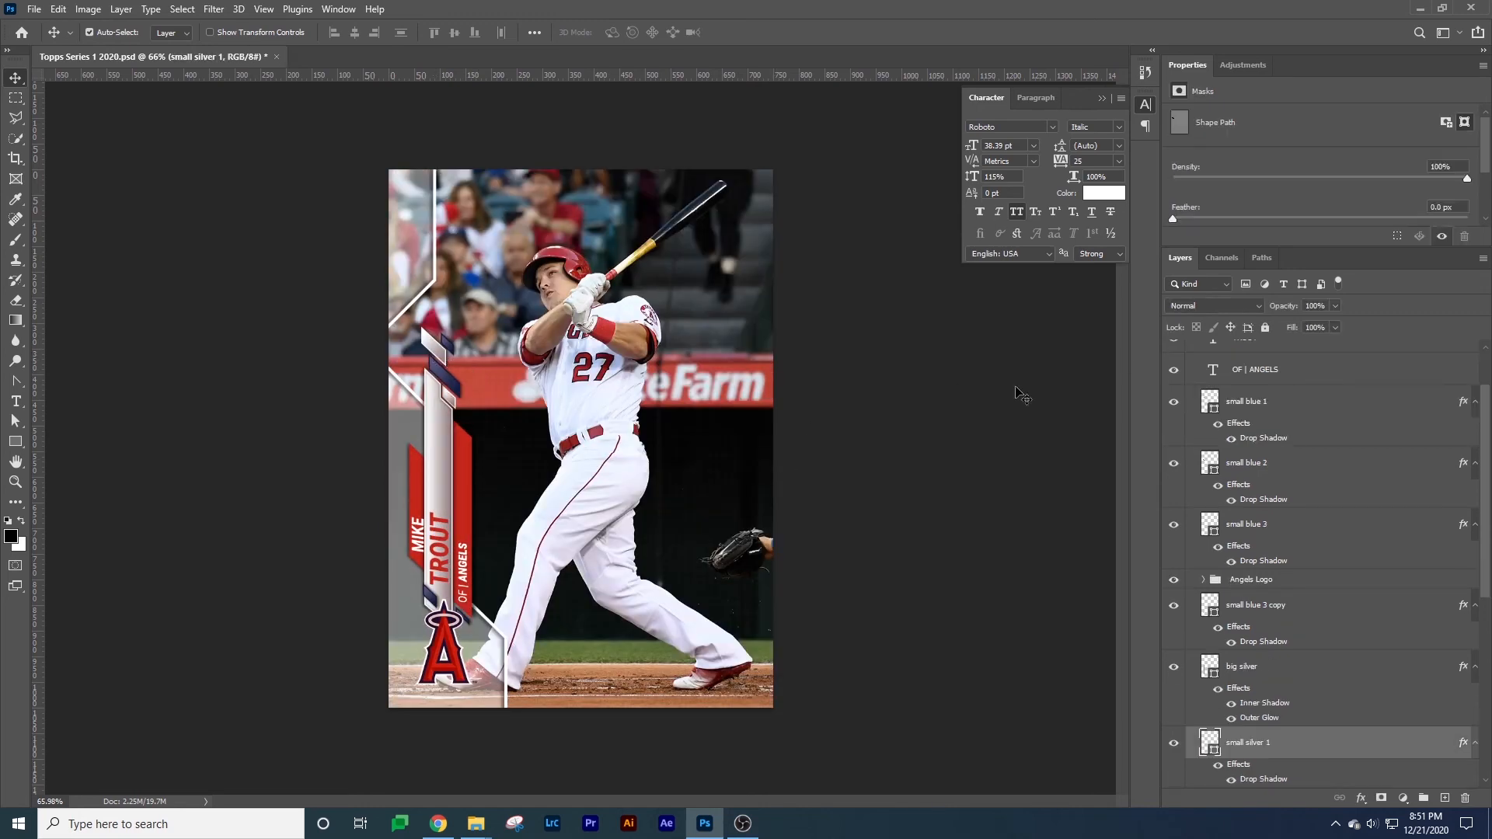
{"action": "double_click", "coordinate": [1288, 776]}
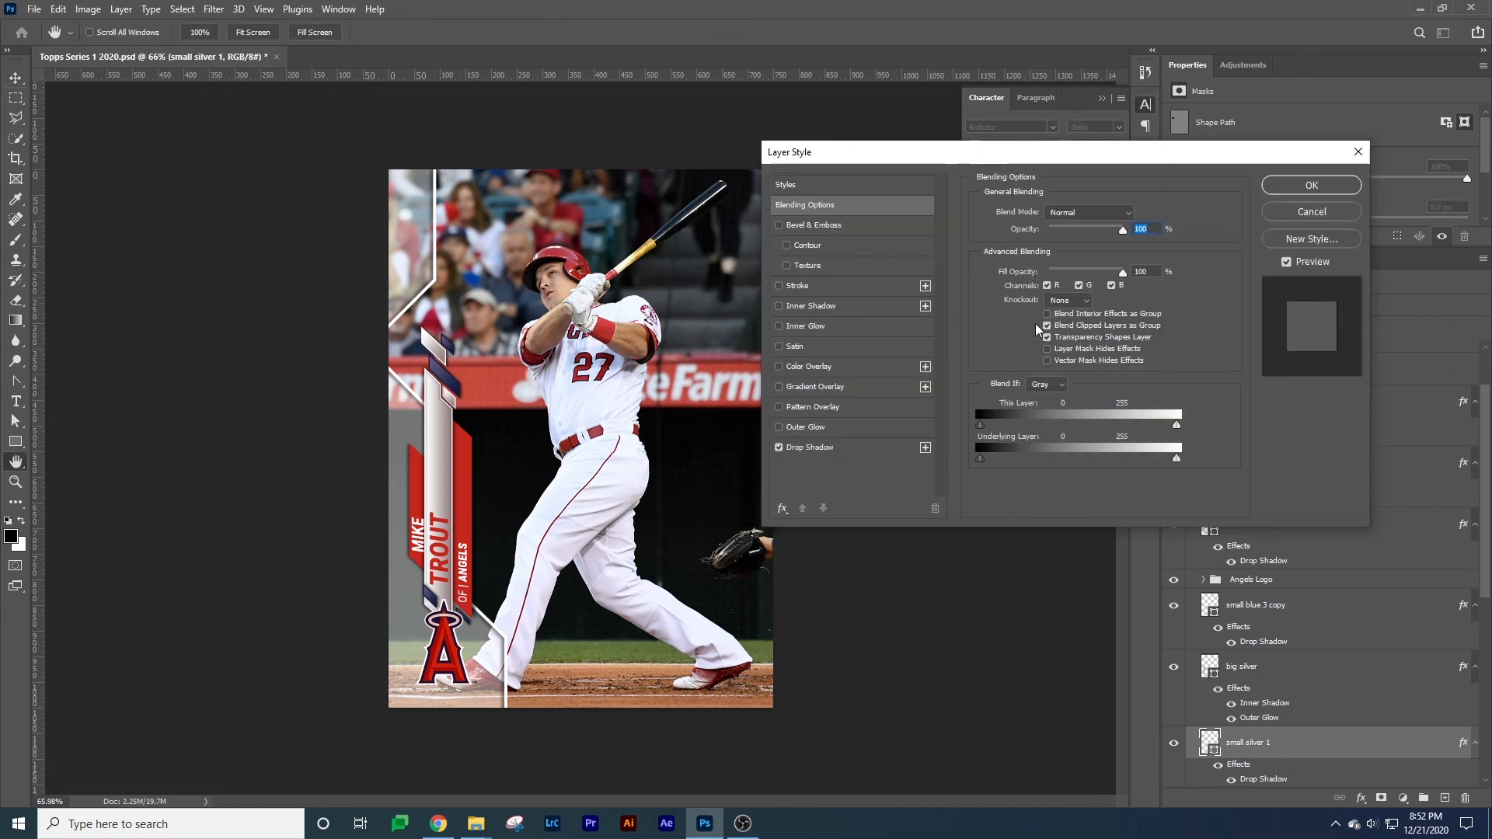
{"action": "left_click", "coordinate": [820, 449]}
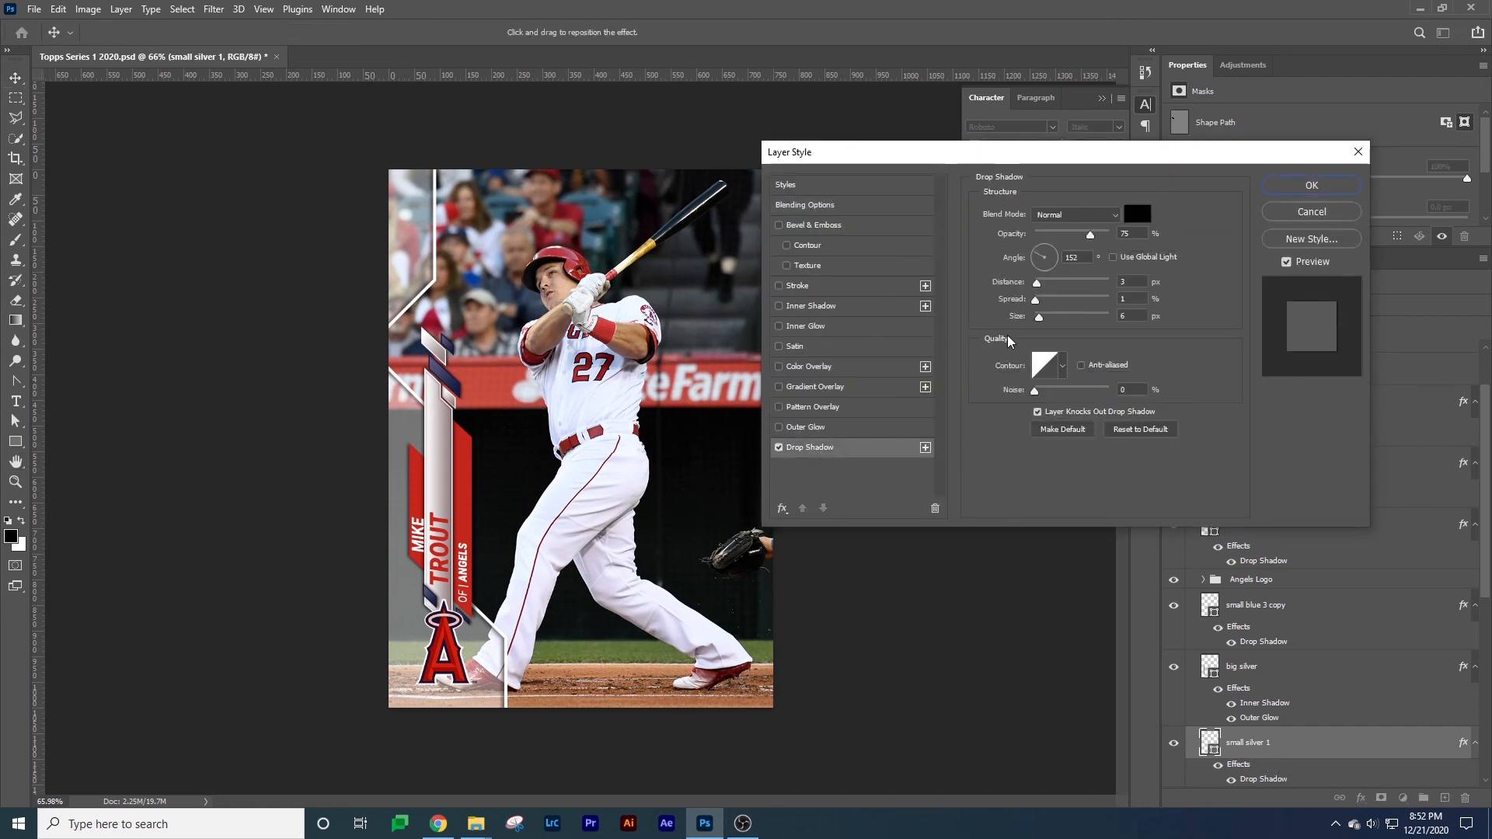
{"action": "left_click_drag", "start_coordinate": [1037, 289], "coordinate": [1043, 291]}
{"action": "left_click", "coordinate": [1039, 251]}
{"action": "left_click", "coordinate": [1285, 183]}
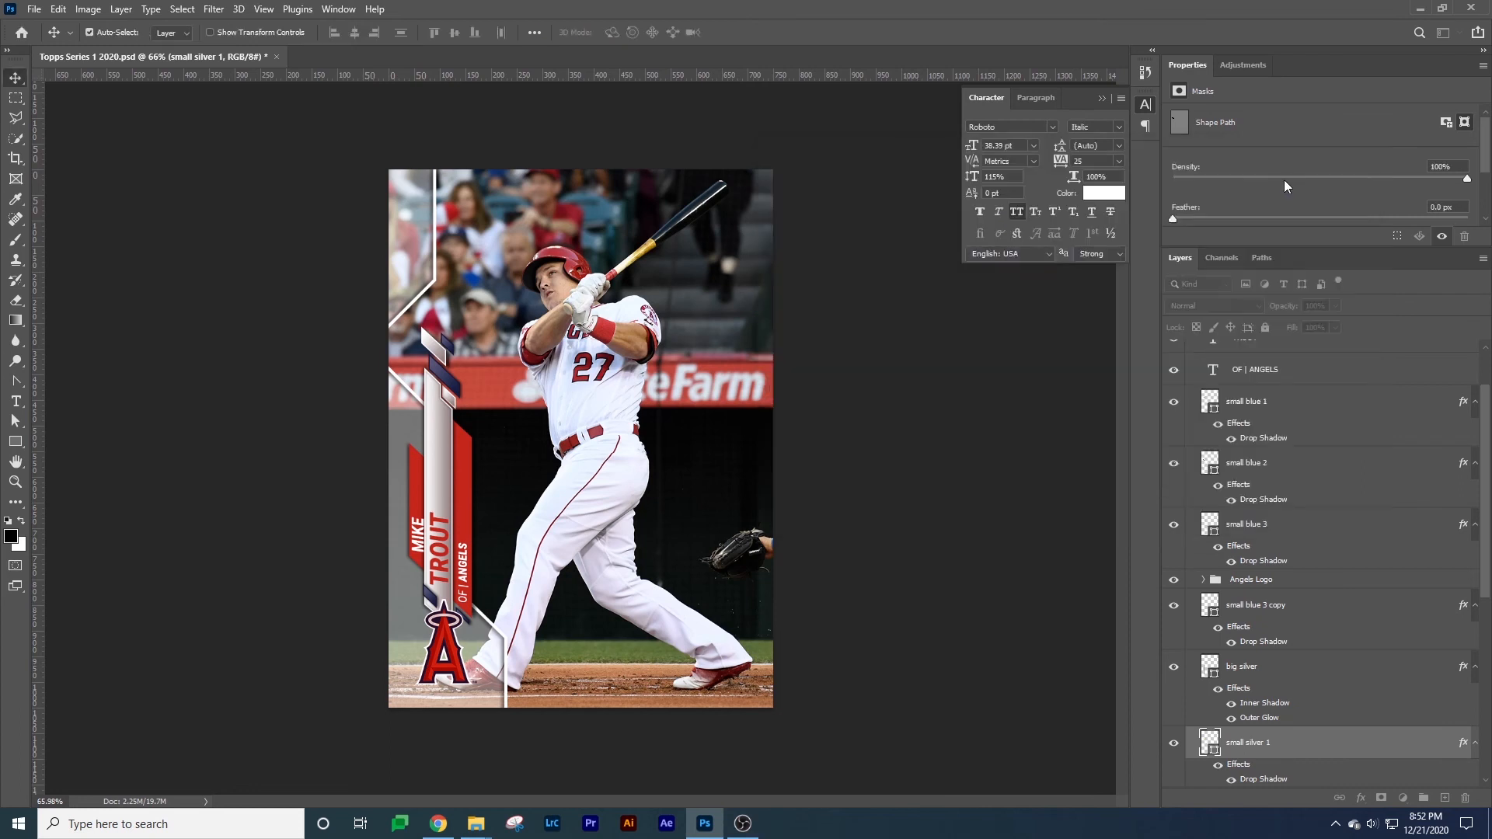
Toggle the Mike Trout group off and on to compare the small blue and small silver shapes with the reference card.
{"action": "left_click", "coordinate": [458, 349]}
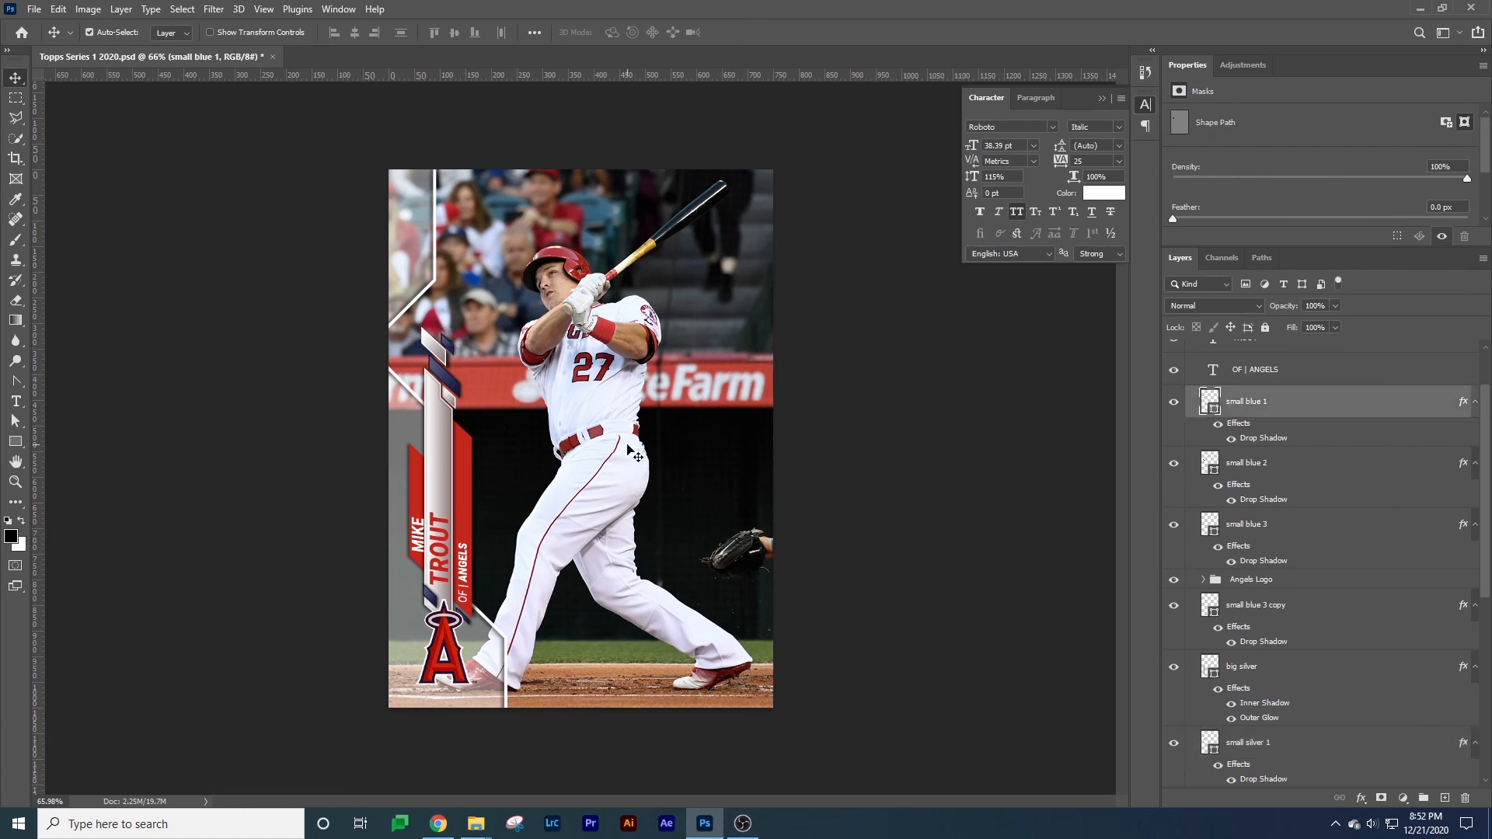
{"action": "left_click", "coordinate": [434, 351]}
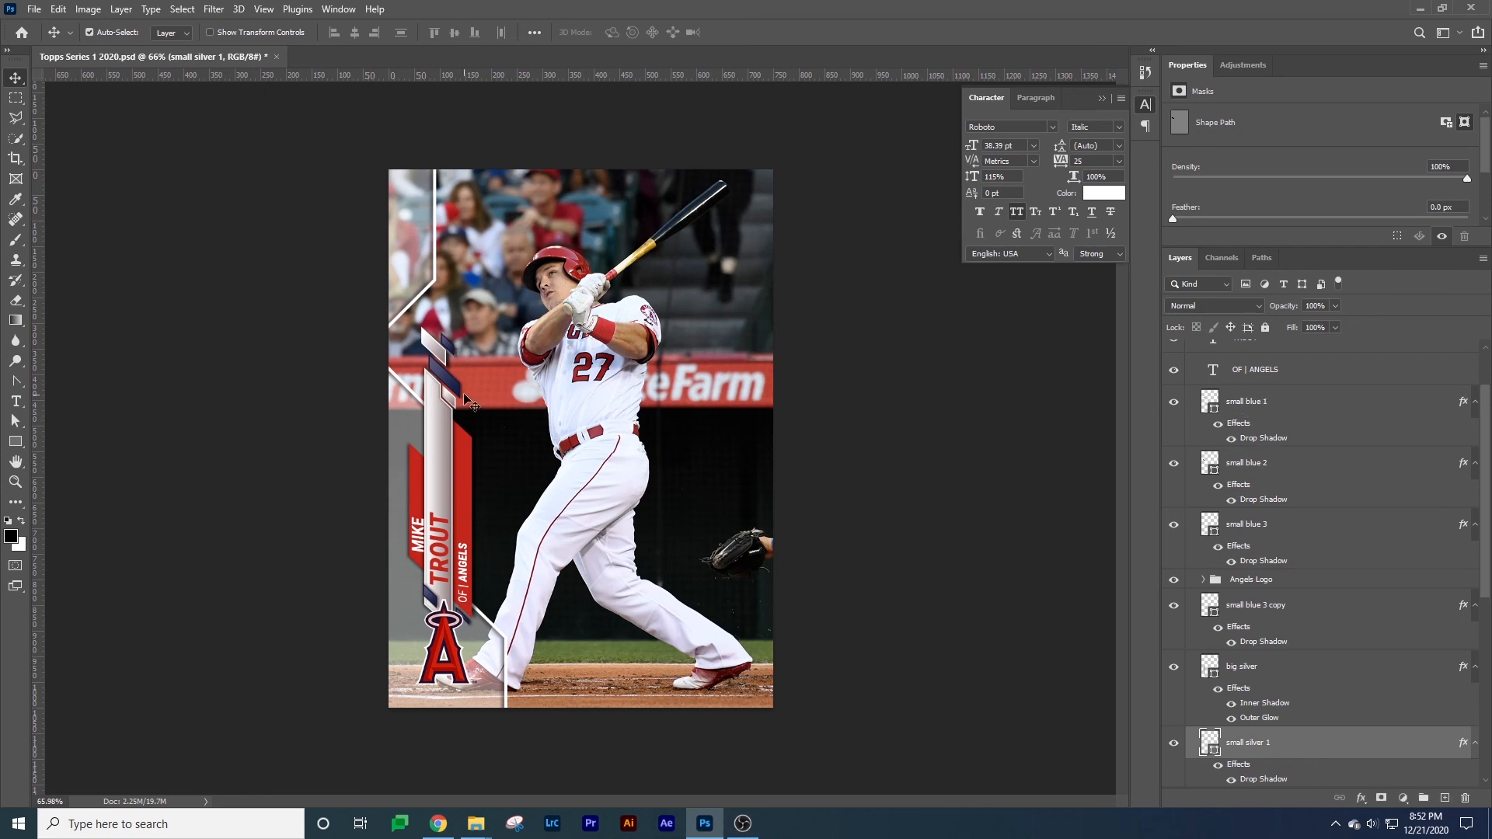
{"action": "left_click", "coordinate": [1247, 464]}
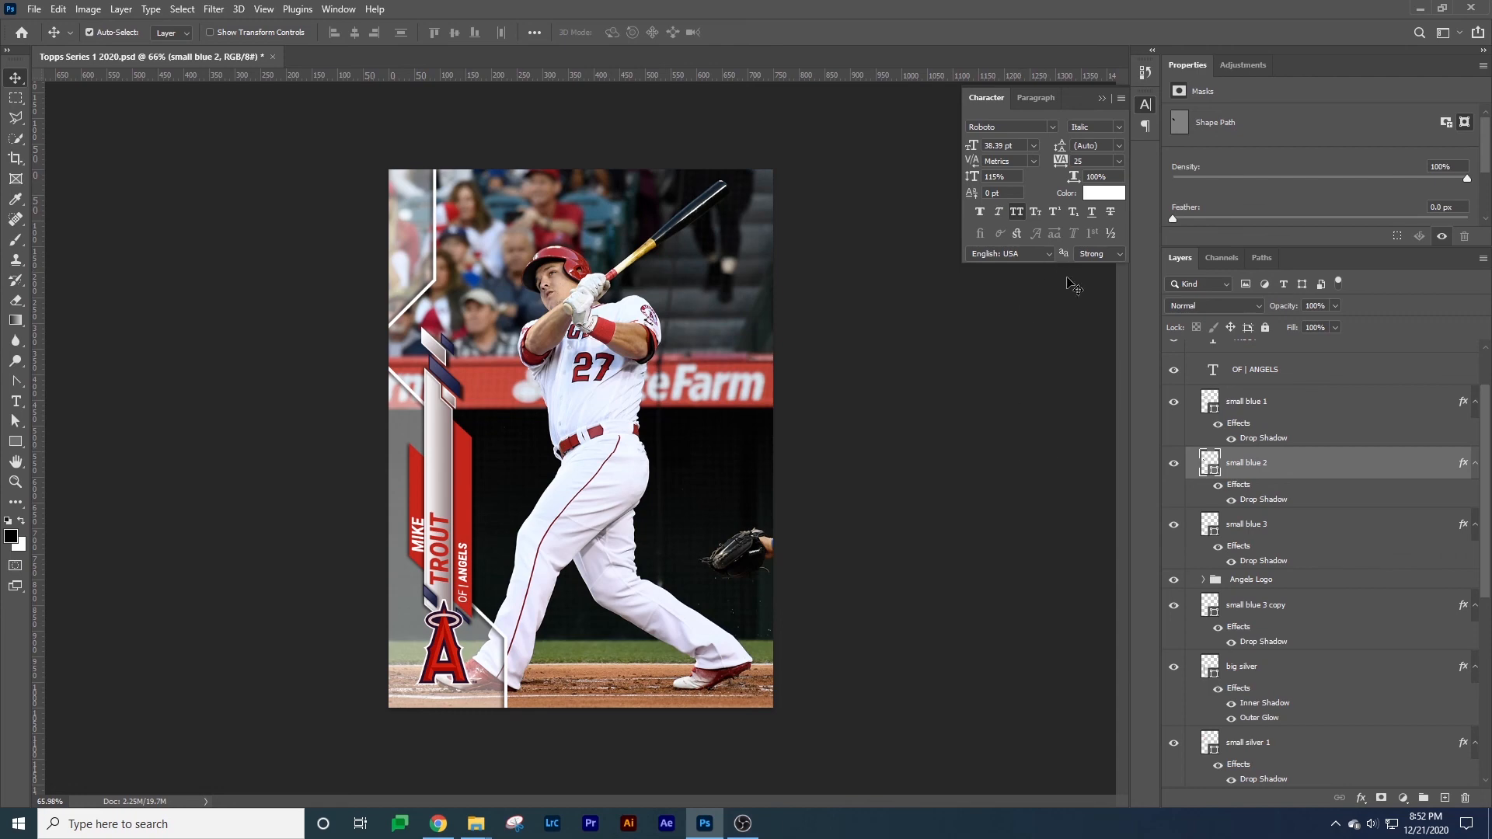
{"action": "scroll", "coordinate": [1236, 435], "scroll_direction": "up", "scroll_amount": 2}
{"action": "left_click", "coordinate": [1174, 356]}
{"action": "left_click", "coordinate": [1175, 351]}
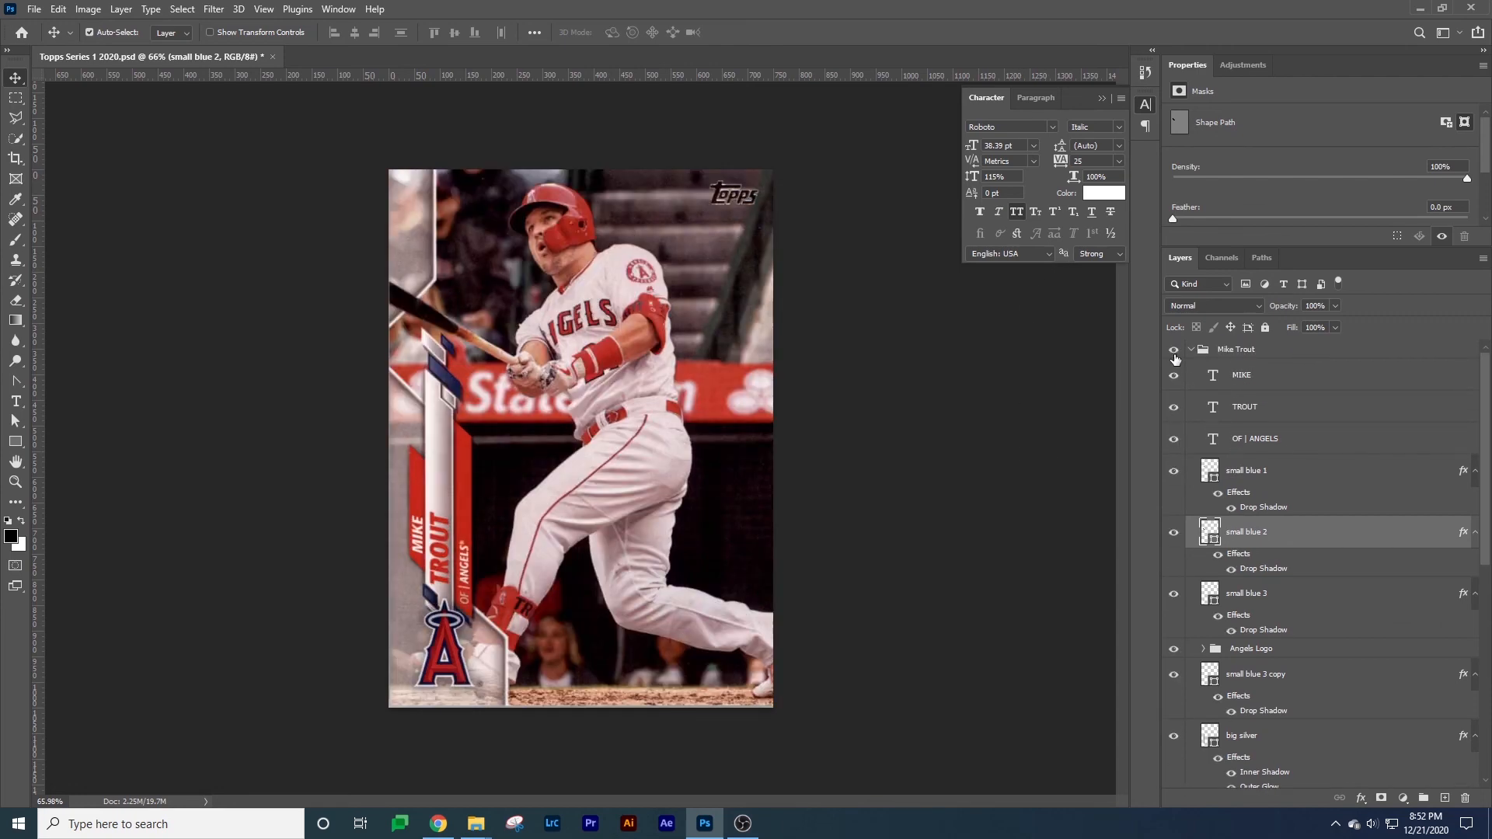
{"action": "left_click", "coordinate": [1174, 351]}
{"action": "left_click", "coordinate": [1175, 351]}
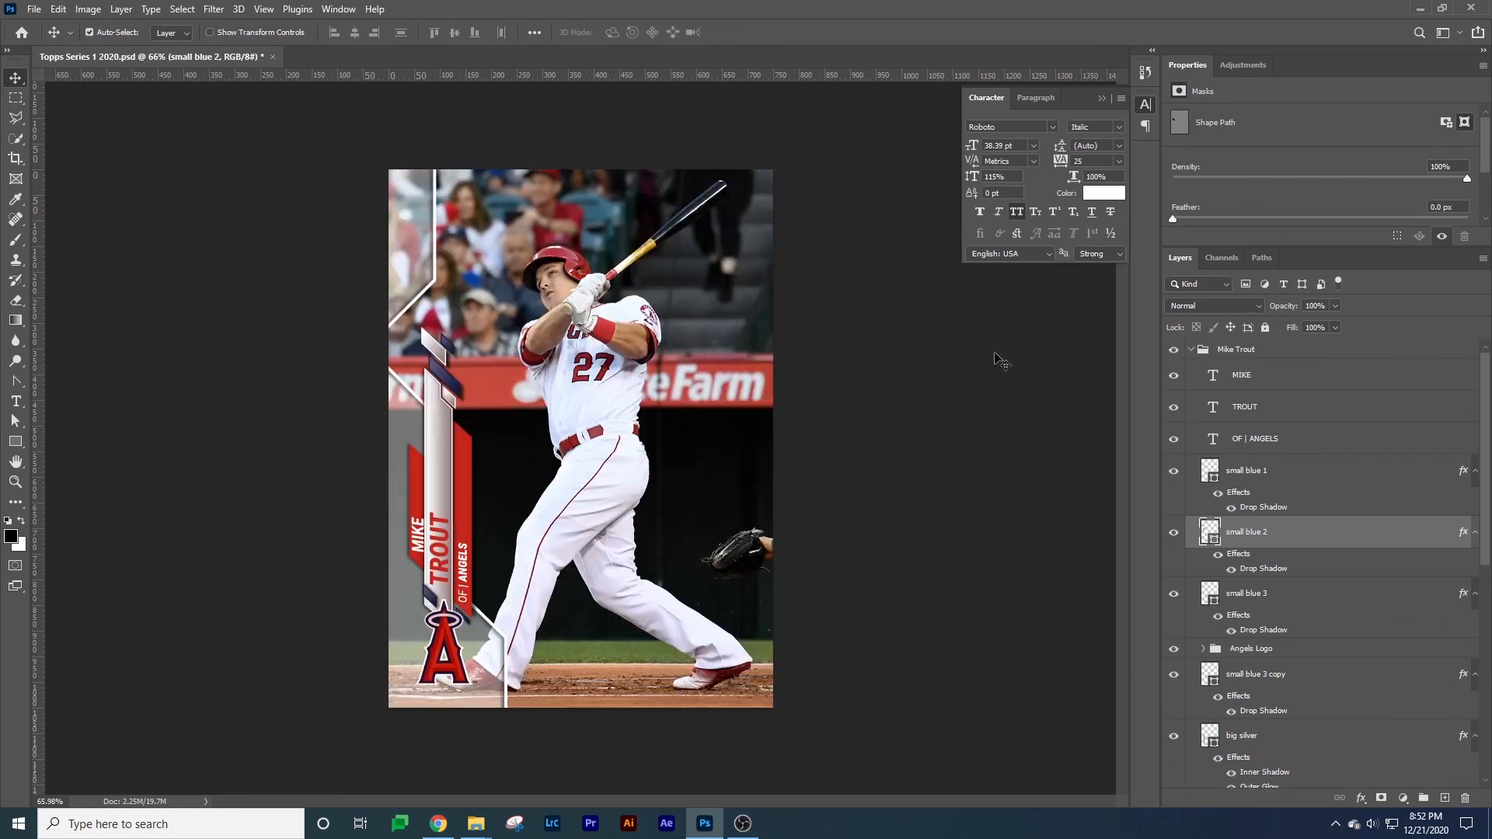
Select the small silver 2 layer, deselect it, and compare the card's side shapes with the reference by toggling the Mike Trout group.
{"action": "left_click", "coordinate": [457, 408]}
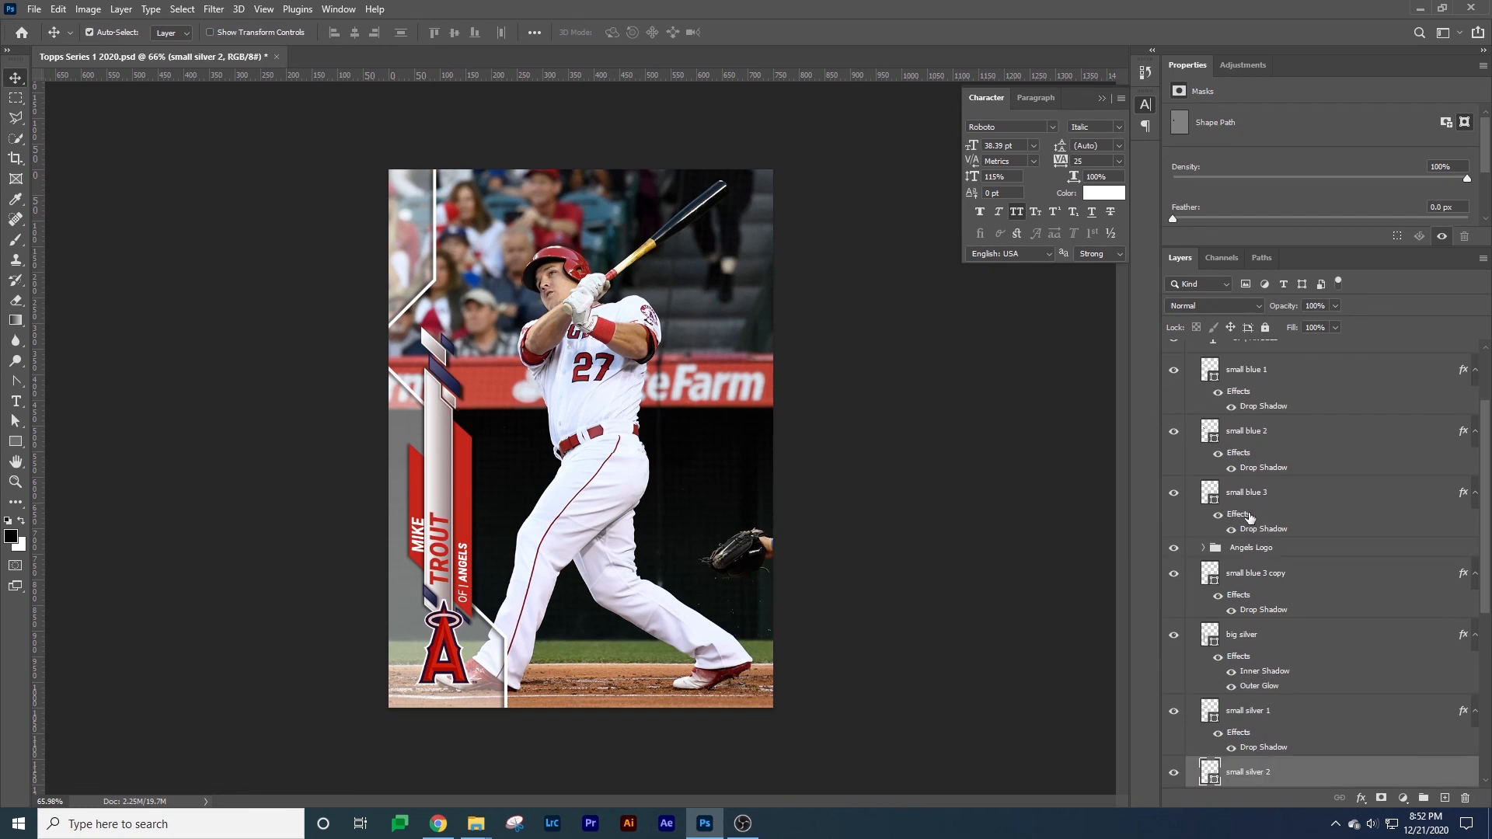
{"action": "left_click_drag", "start_coordinate": [1246, 456], "coordinate": [1268, 771]}
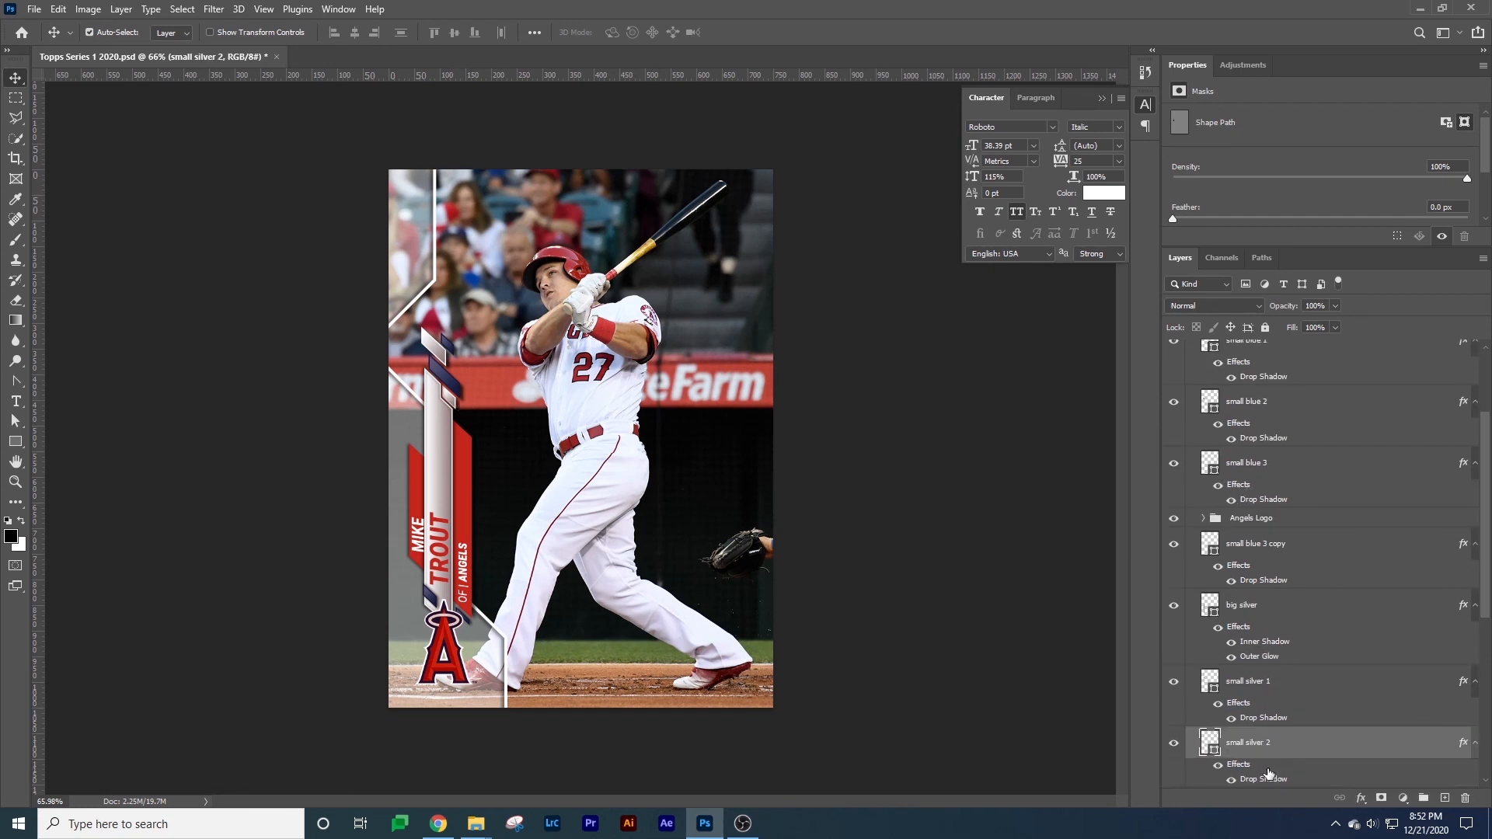
{"action": "left_click", "coordinate": [1019, 549]}
{"action": "scroll", "coordinate": [1227, 380], "scroll_direction": "up", "scroll_amount": 3}
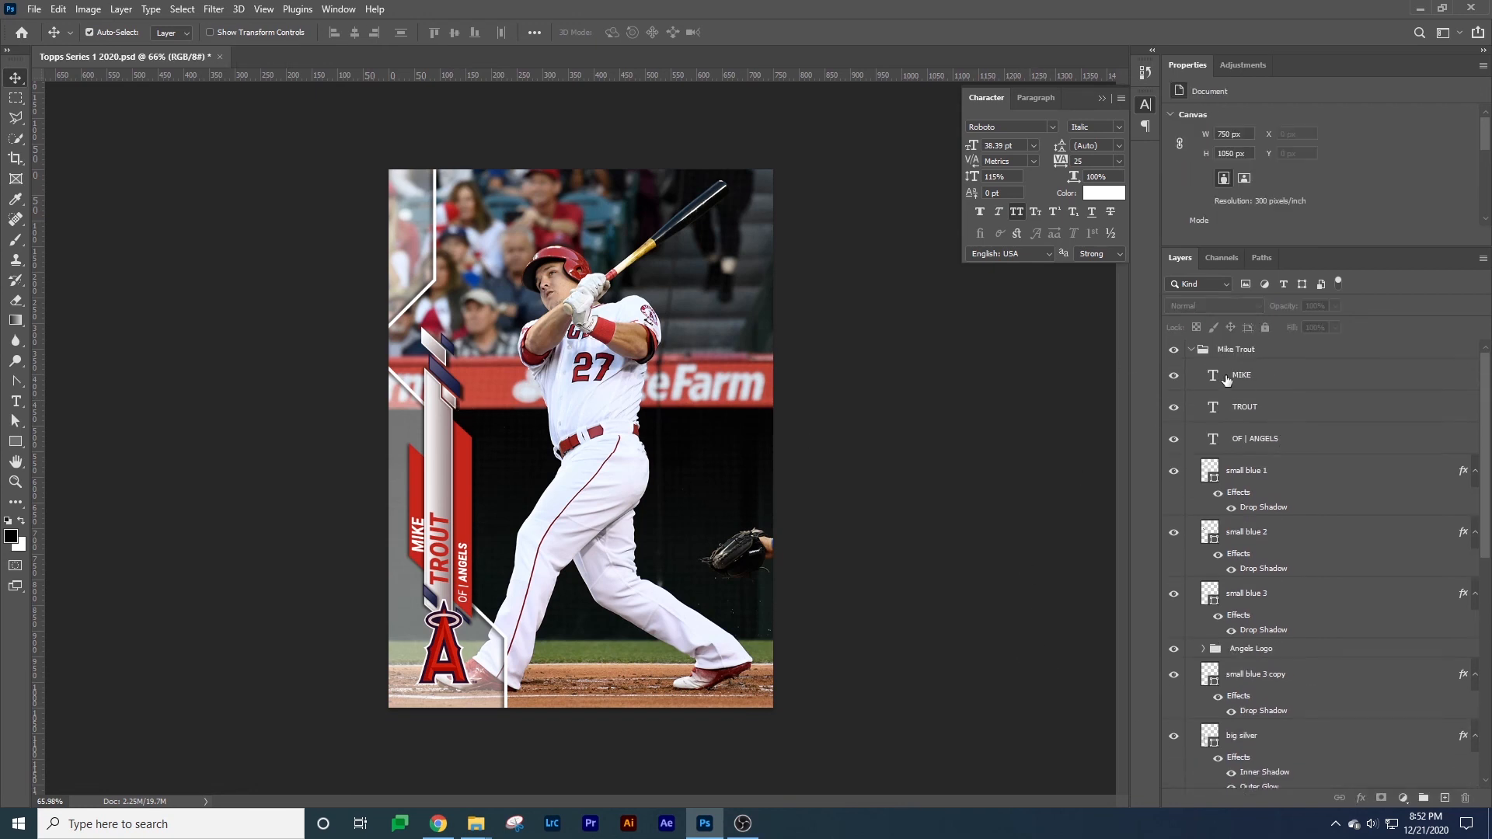
{"action": "left_click", "coordinate": [1175, 351]}
{"action": "left_click", "coordinate": [1176, 351]}
{"action": "left_click", "coordinate": [1176, 351]}
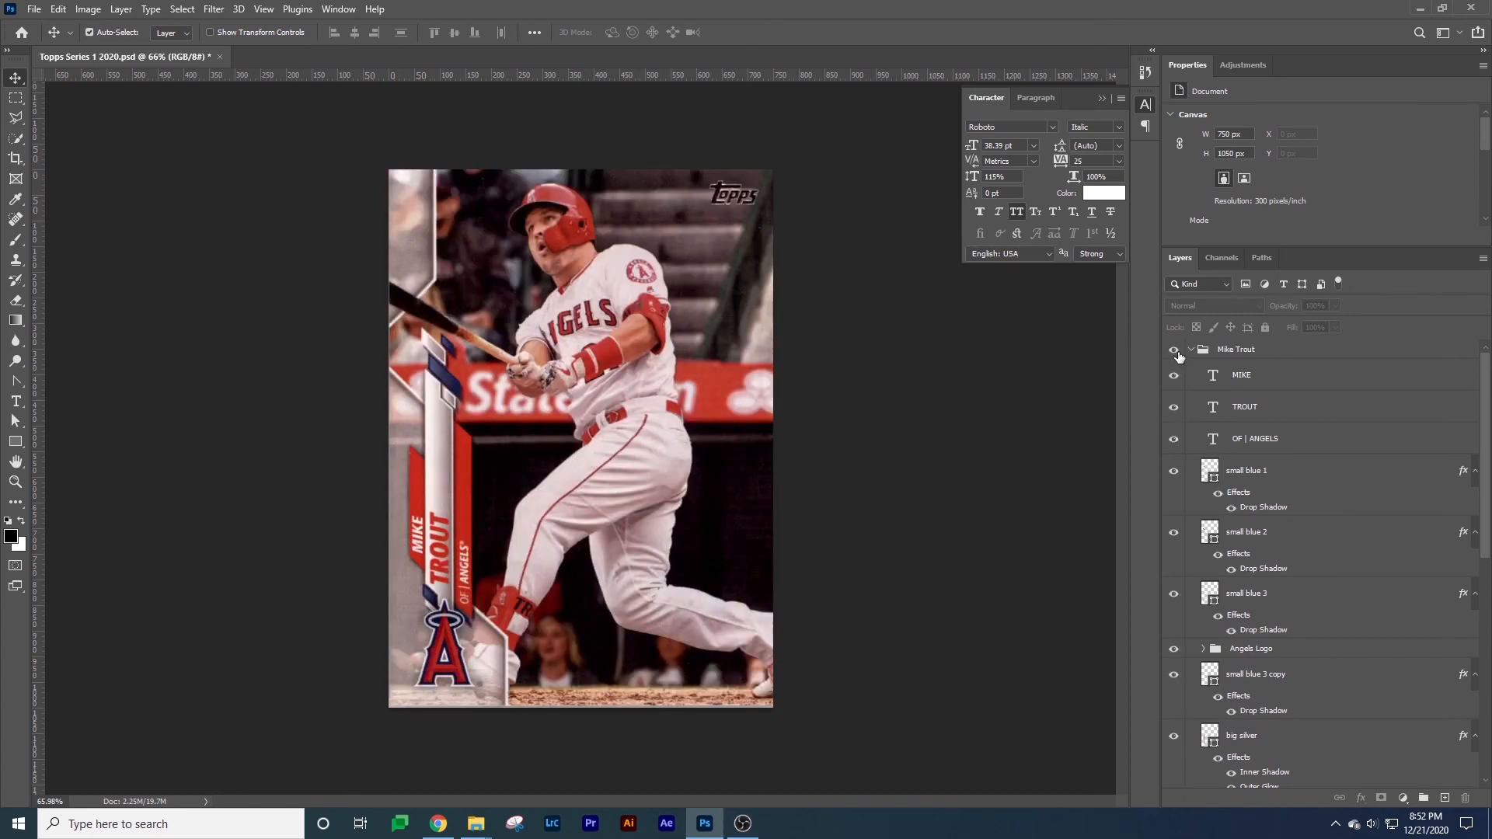
{"action": "left_click", "coordinate": [1176, 352]}
Adjust the angle and distance of the red L layer's drop shadow and save the document.
{"action": "left_click", "coordinate": [426, 488]}
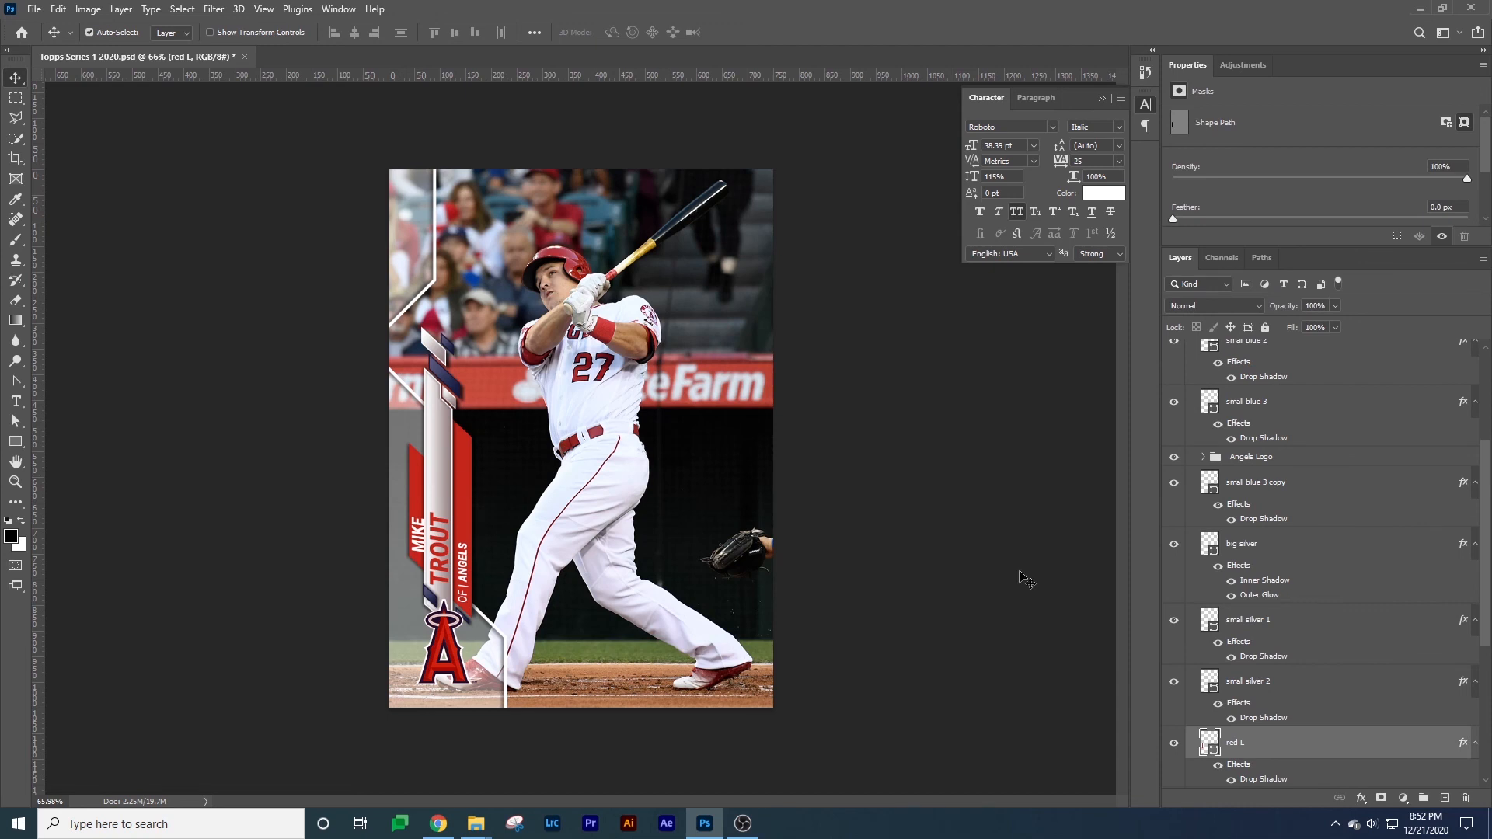
{"action": "double_click", "coordinate": [1261, 773]}
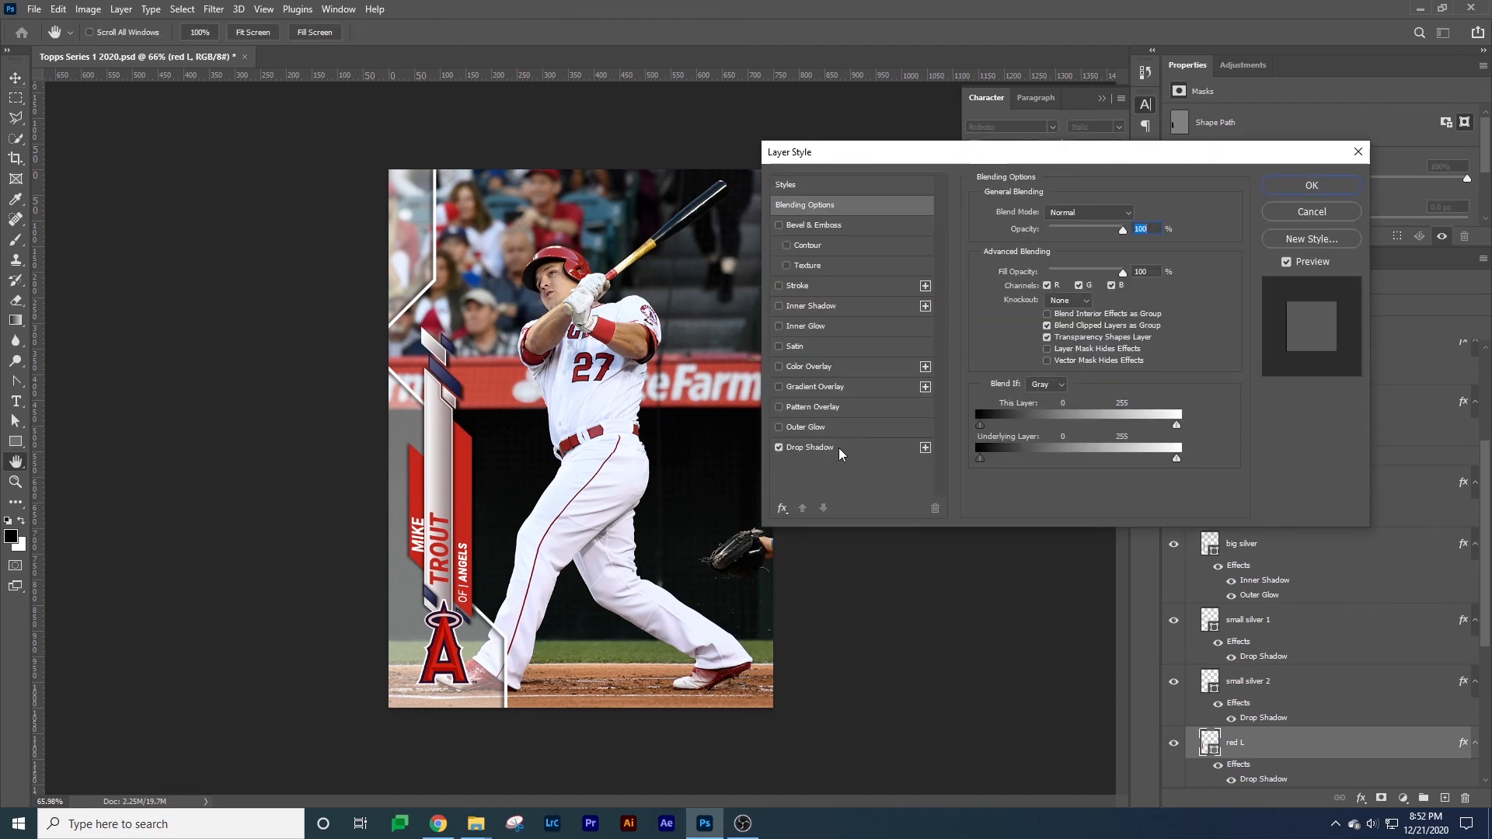
{"action": "left_click", "coordinate": [1054, 272]}
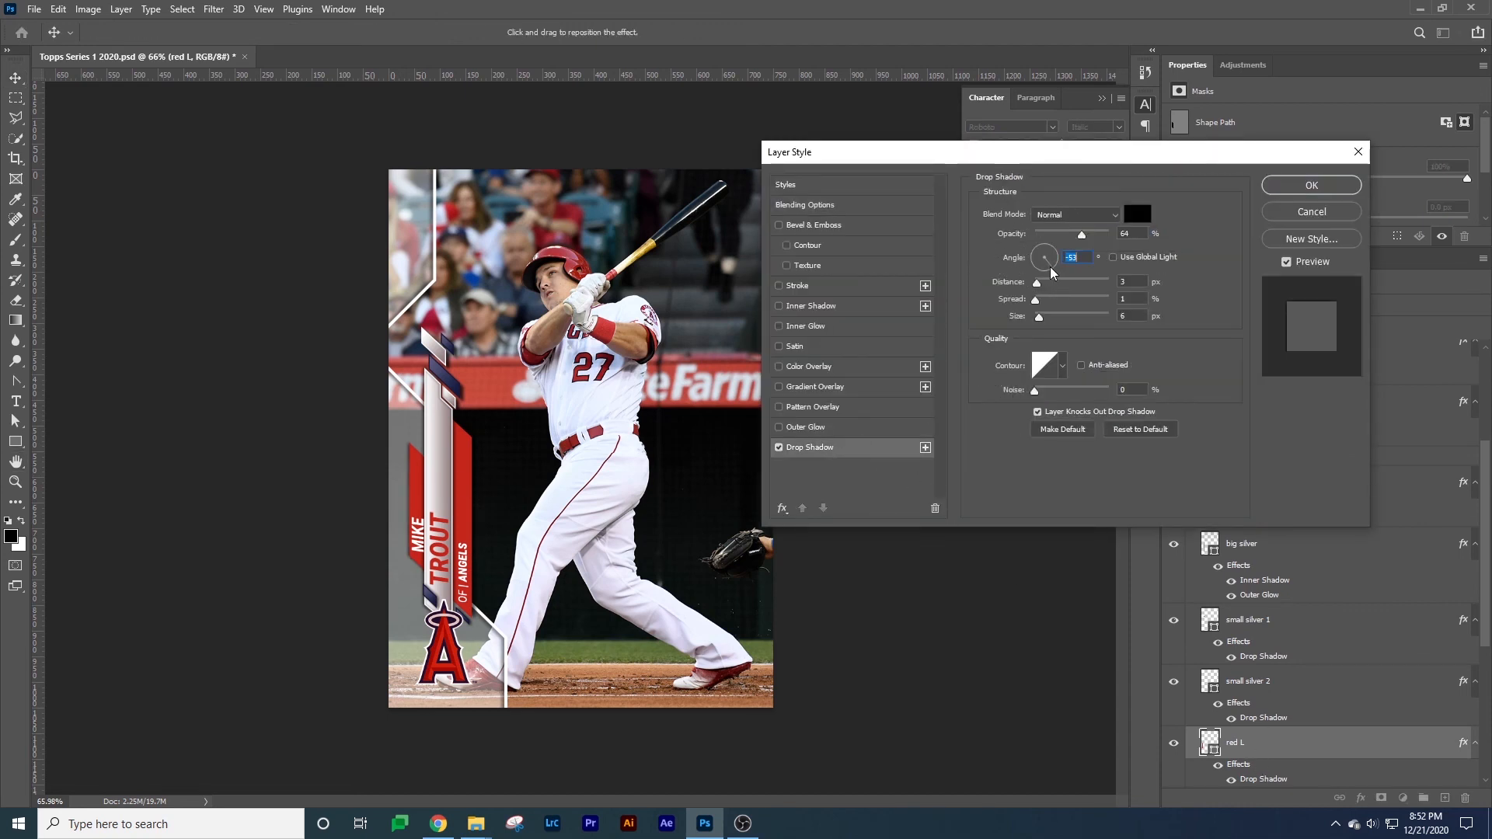
{"action": "left_click", "coordinate": [1052, 269]}
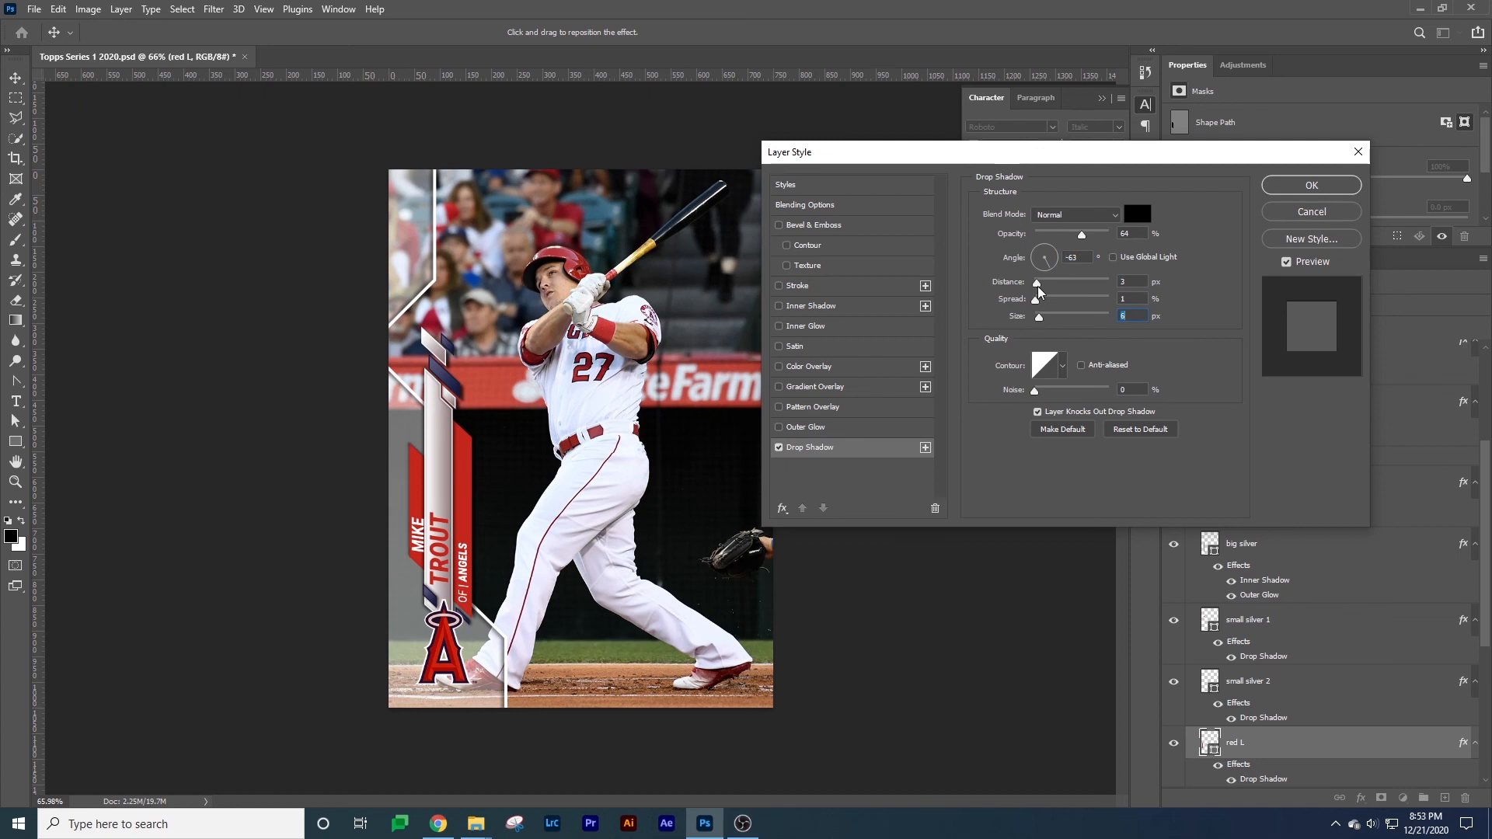
{"action": "left_click_drag", "start_coordinate": [1039, 286], "coordinate": [1041, 287]}
{"action": "left_click", "coordinate": [1047, 274]}
{"action": "left_click_drag", "start_coordinate": [1048, 273], "coordinate": [1050, 275]}
{"action": "left_click", "coordinate": [1047, 273]}
{"action": "left_click", "coordinate": [1309, 184]}
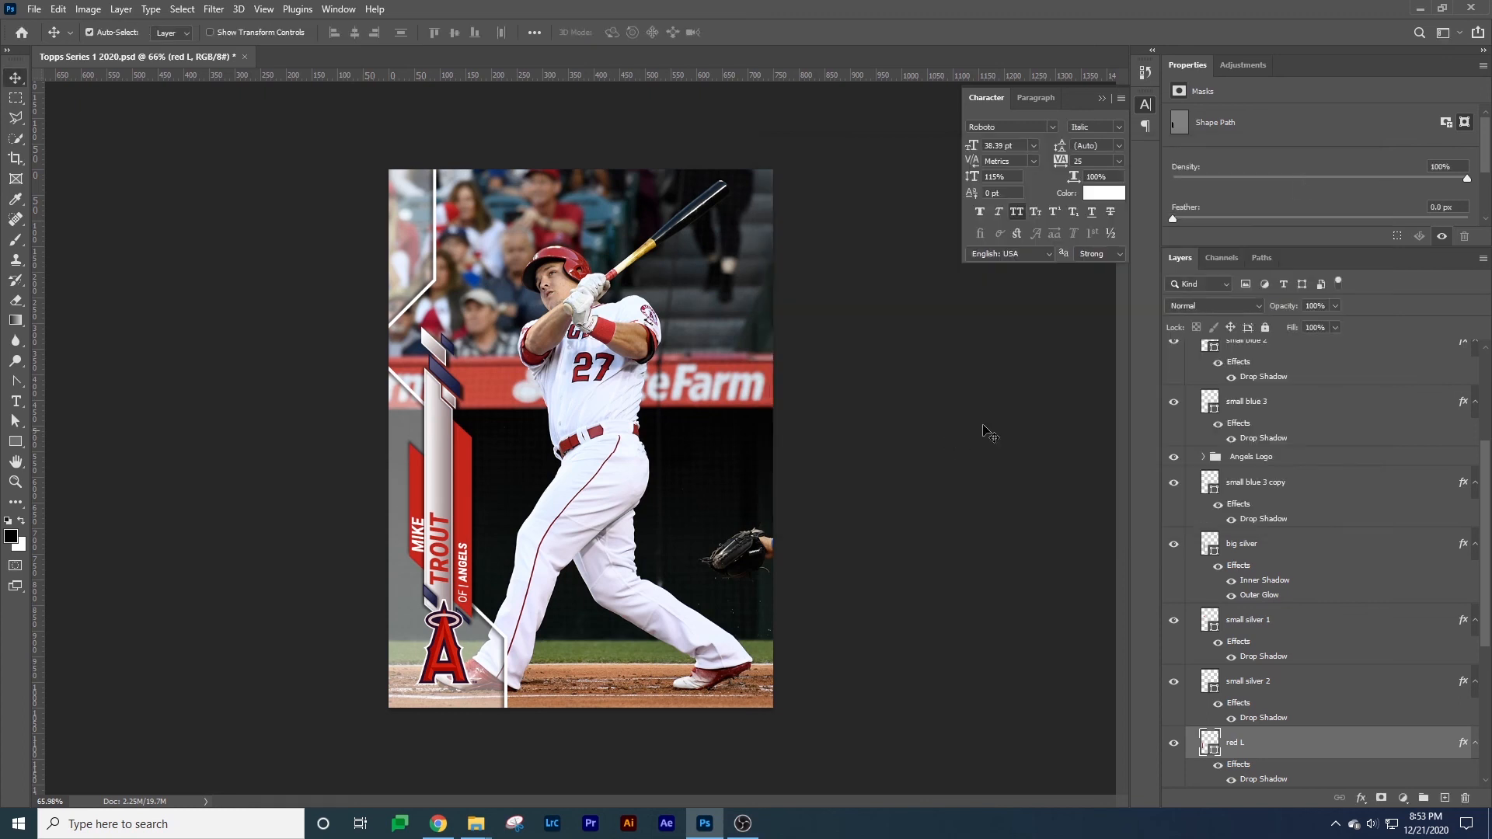
{"action": "left_click", "coordinate": [1047, 411]}
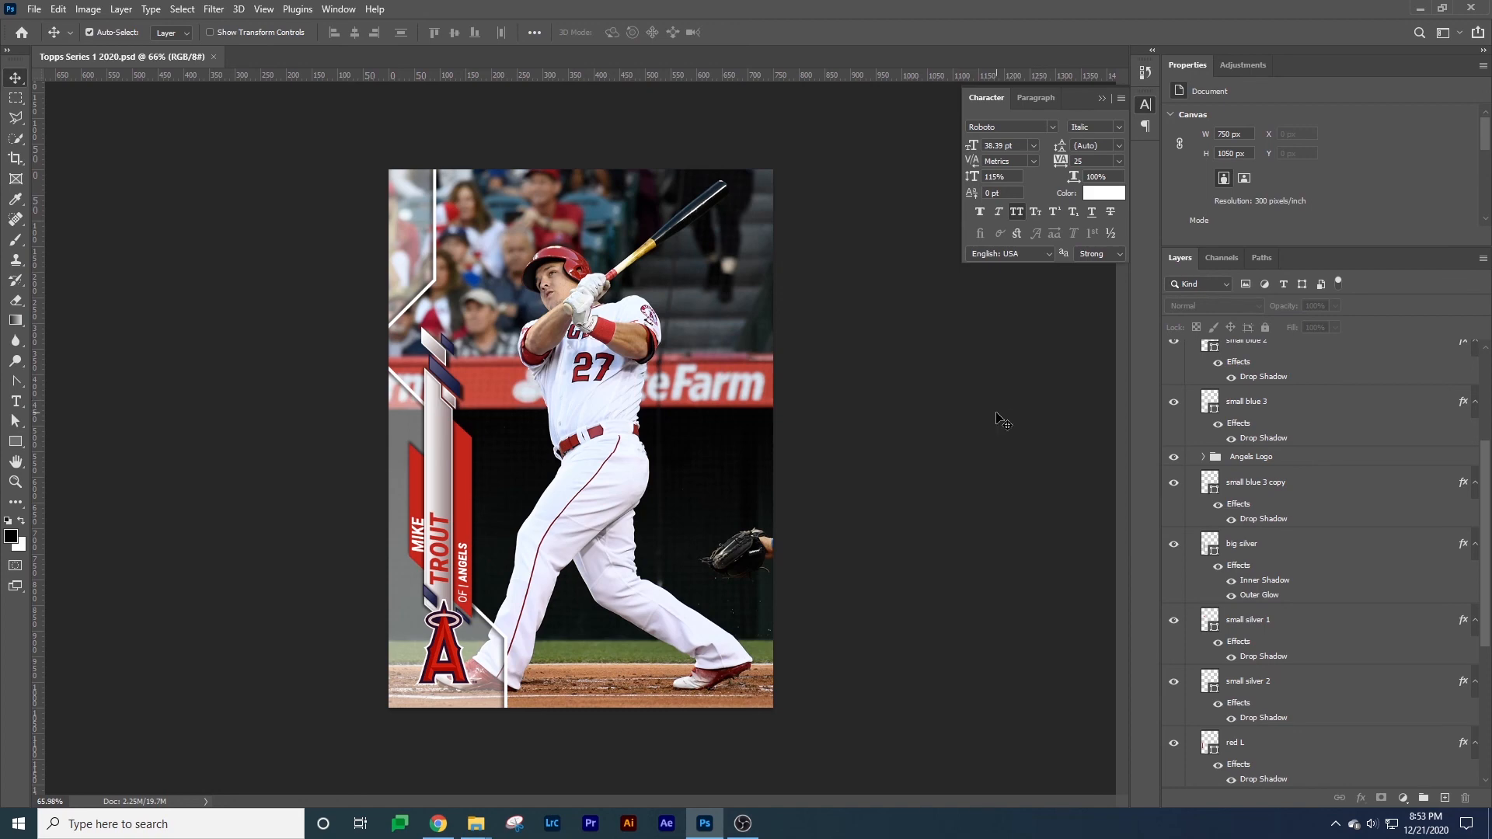
Toggle the Mike Trout group's visibility repeatedly to compare the red L shadow and the whole template with the reference card.
{"action": "scroll", "coordinate": [1239, 503], "scroll_direction": "up", "scroll_amount": 4}
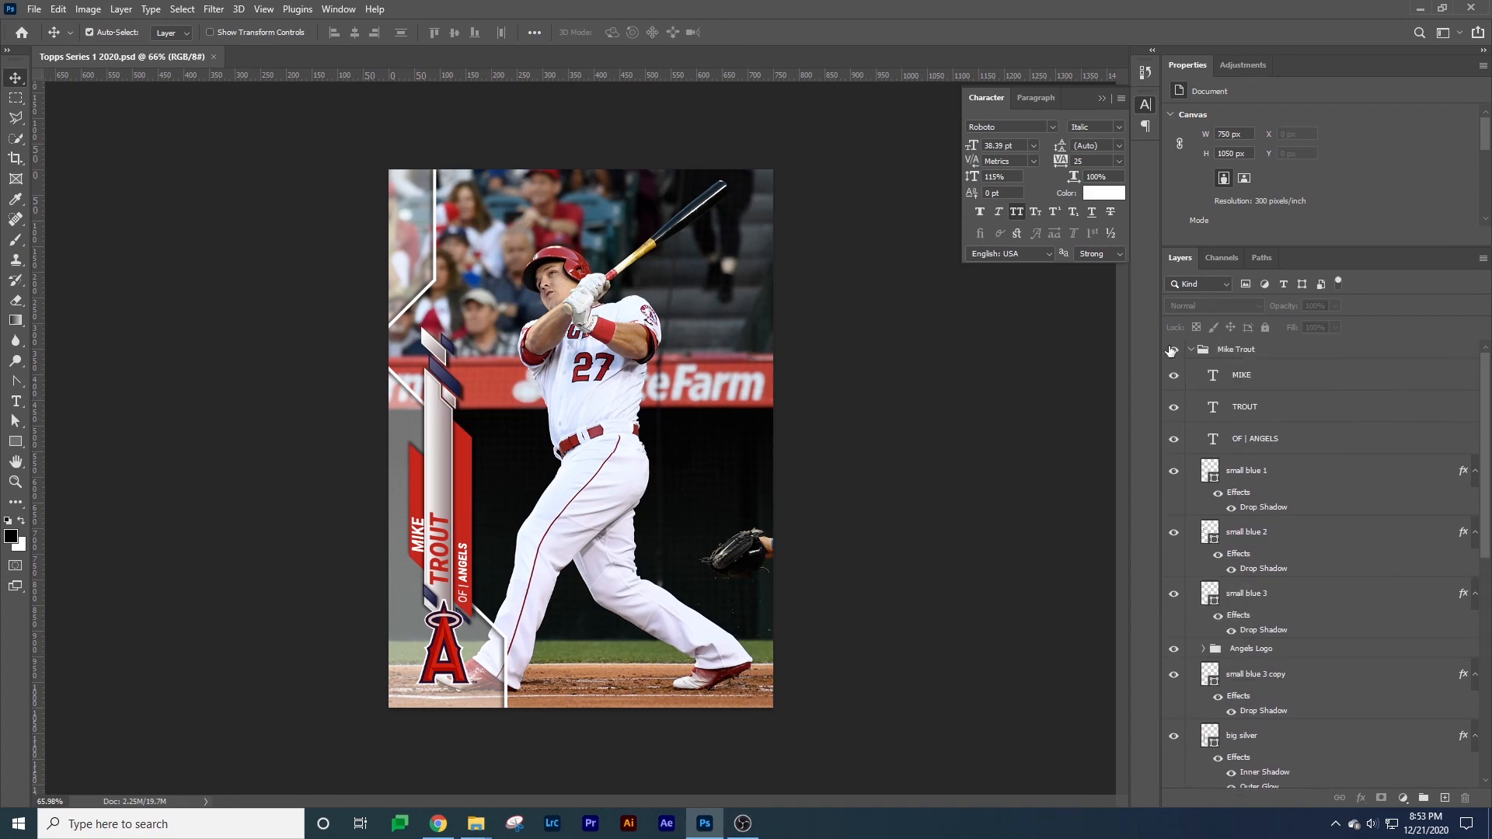
{"action": "left_click", "coordinate": [1173, 351]}
{"action": "left_click", "coordinate": [1175, 352]}
{"action": "left_click", "coordinate": [1175, 352]}
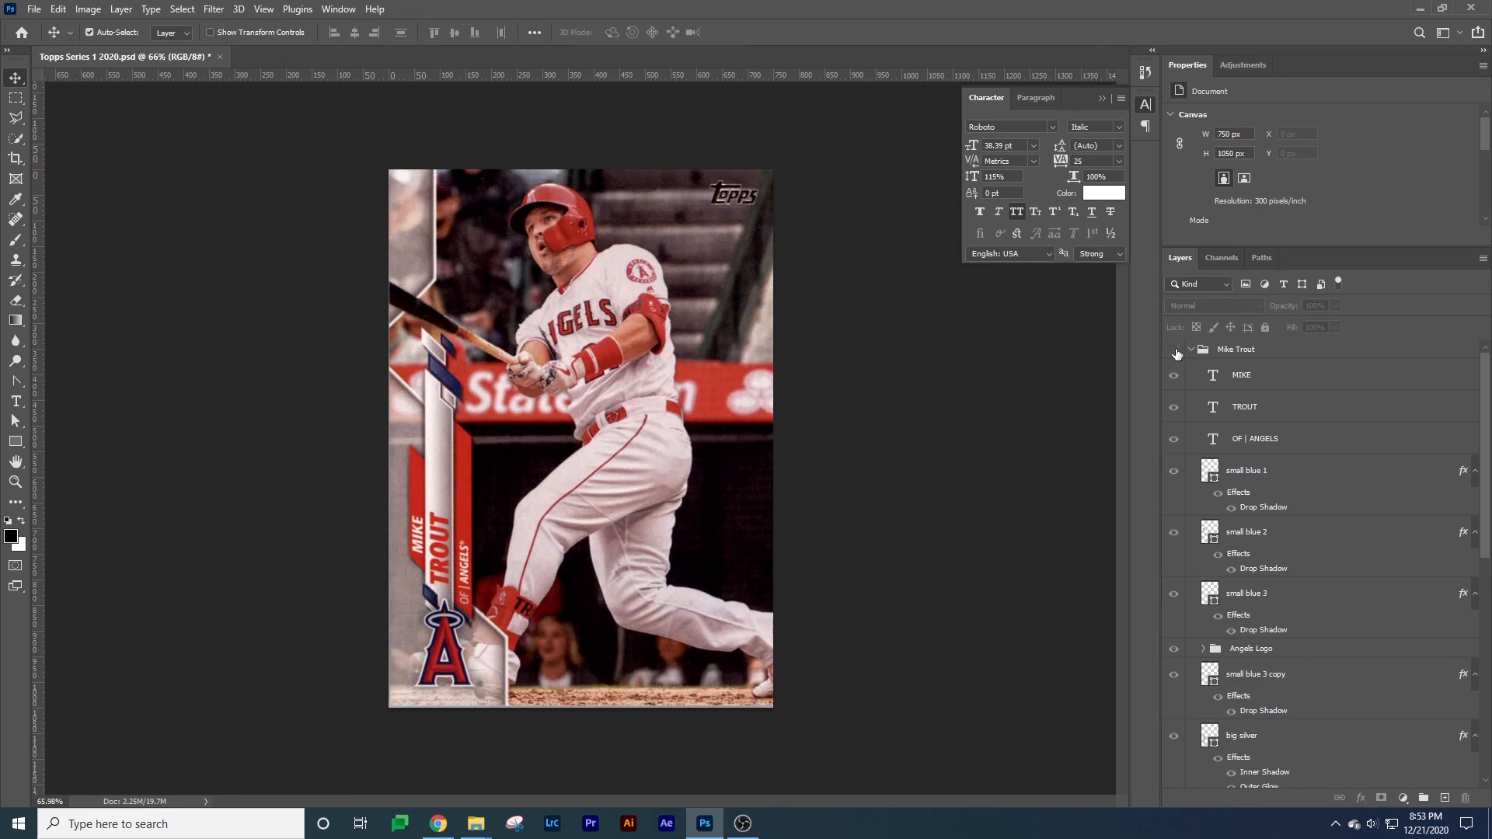
{"action": "left_click", "coordinate": [1175, 352]}
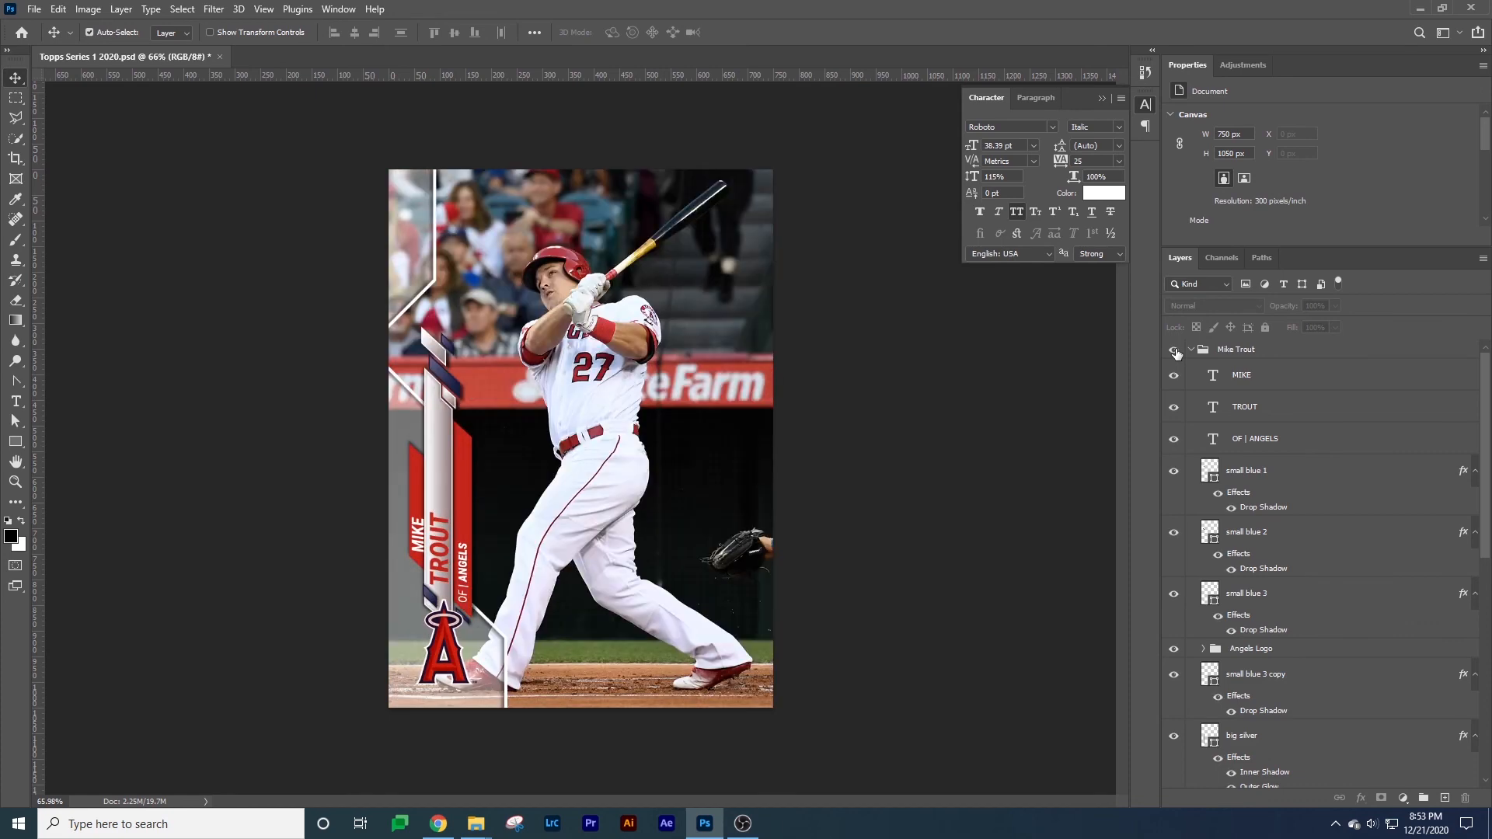
{"action": "left_click", "coordinate": [1175, 352]}
{"action": "left_click", "coordinate": [1175, 352]}
{"action": "left_click", "coordinate": [1175, 352]}
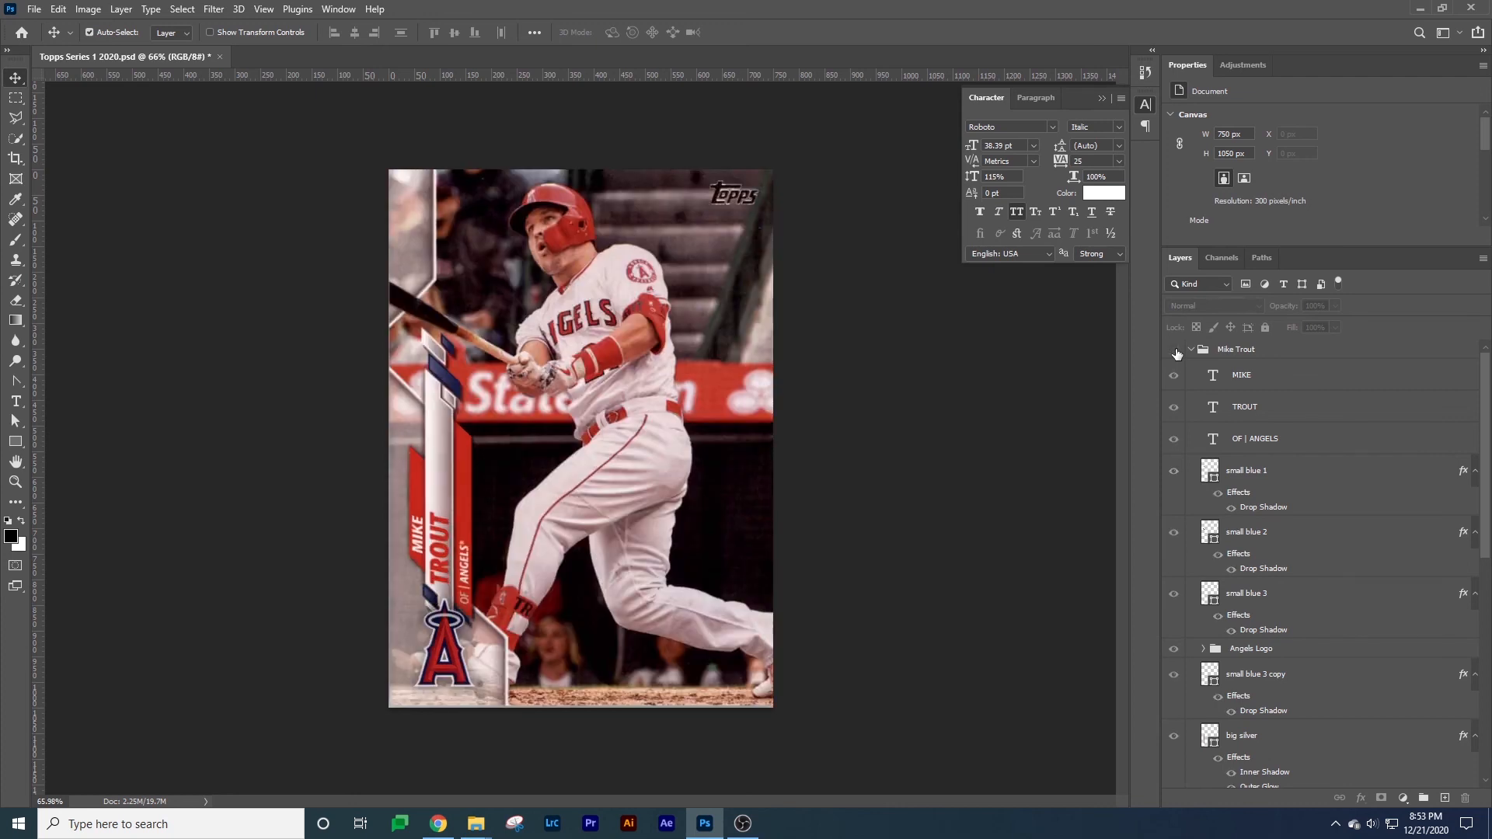
{"action": "left_click", "coordinate": [1175, 352]}
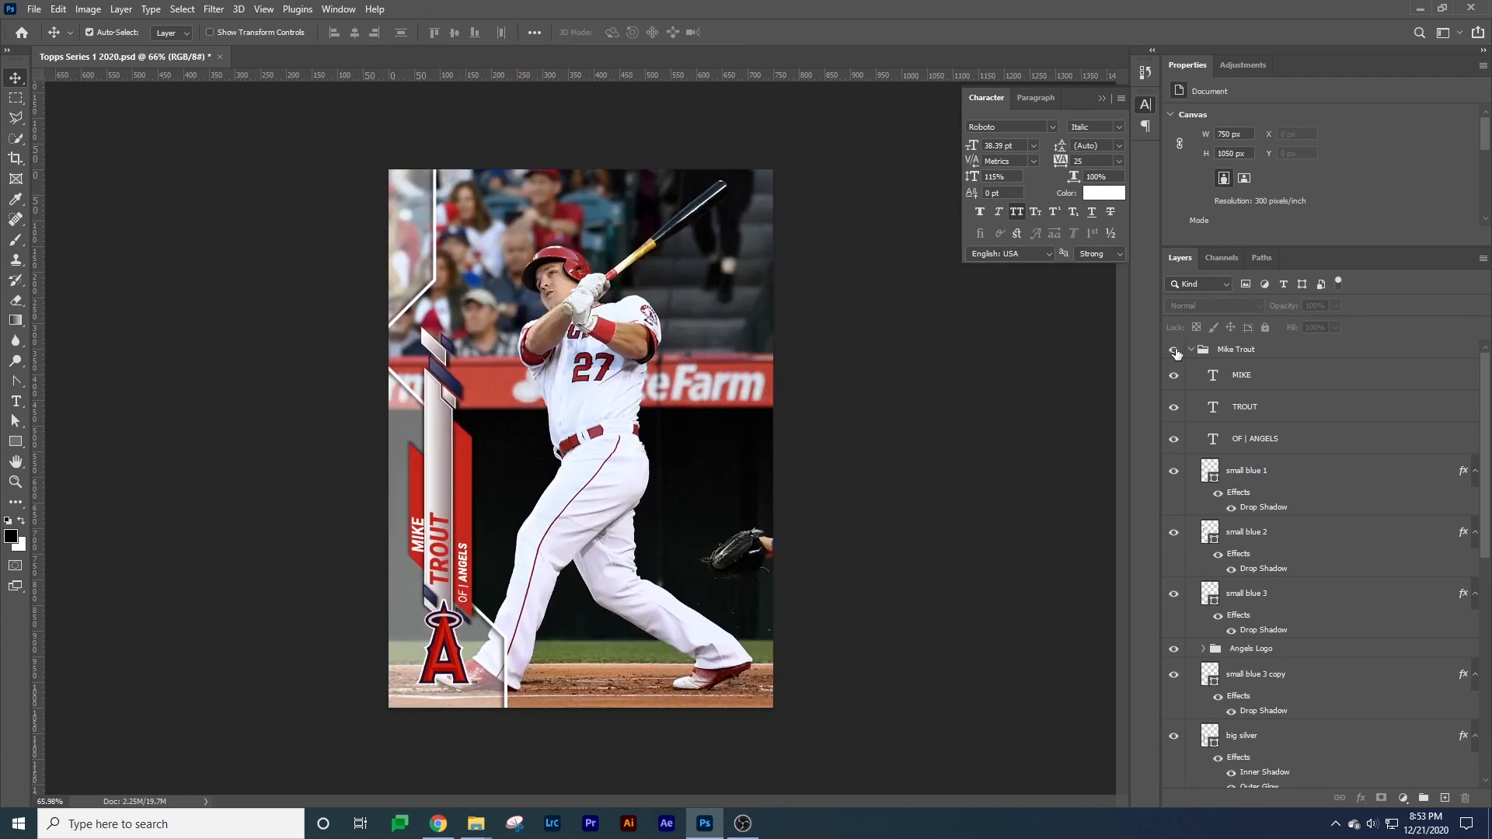
Shift the dark color stop of the small silver 1 shape's gradient fill slightly away from the white end.
{"action": "left_click", "coordinate": [440, 359]}
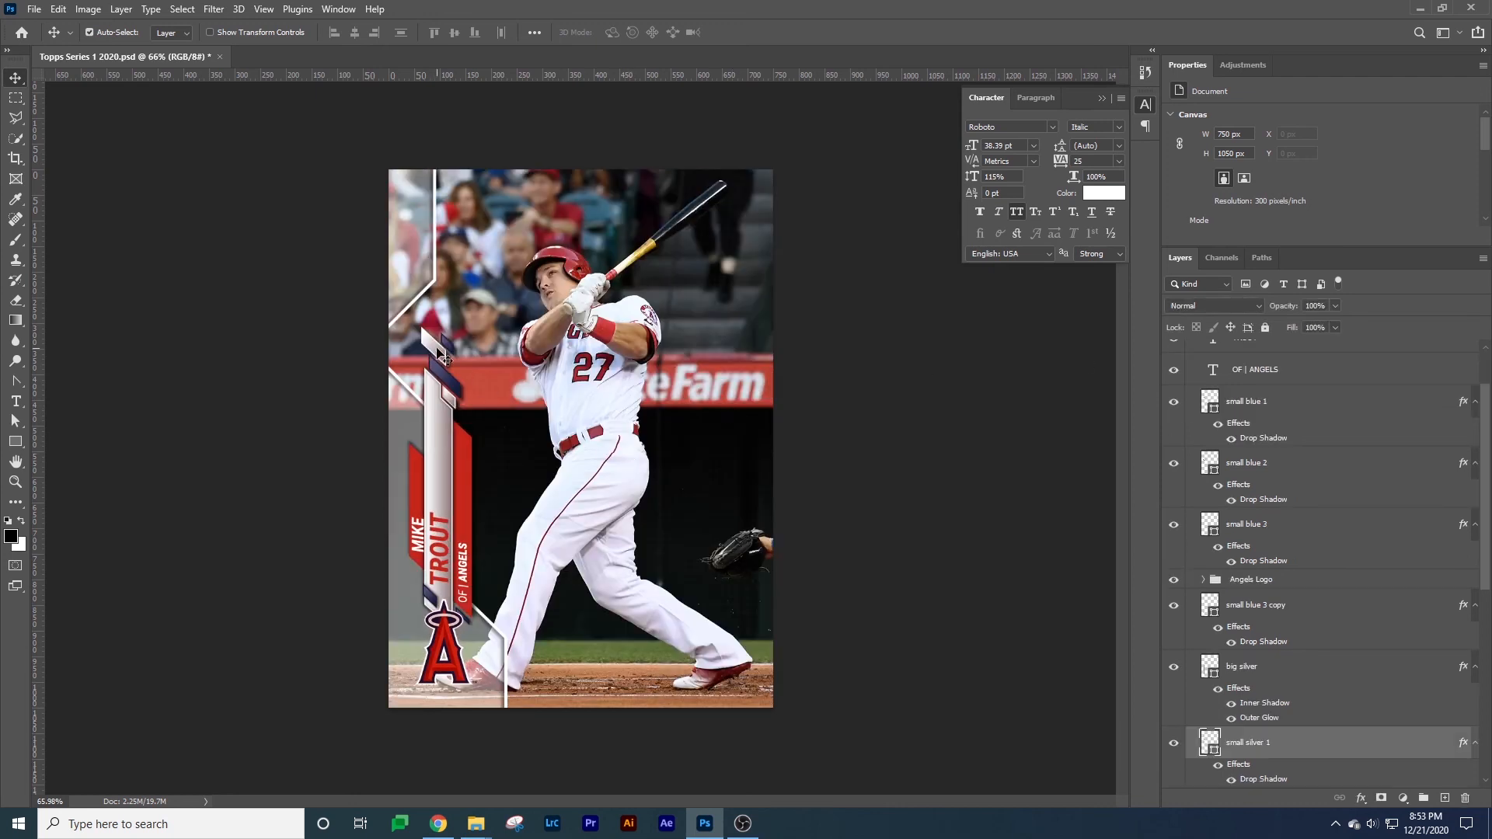
{"action": "double_click", "coordinate": [1247, 767]}
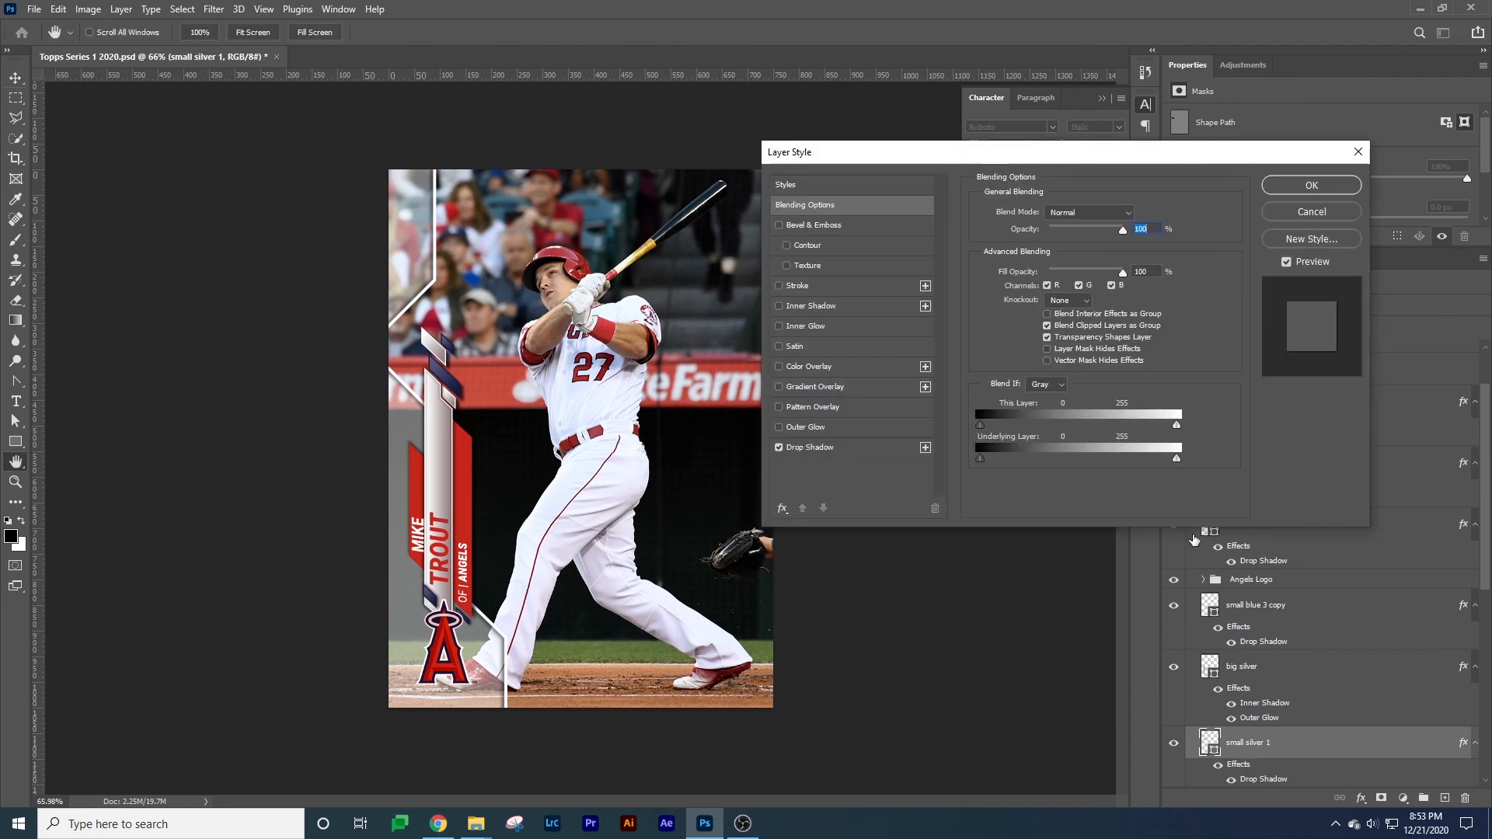
{"action": "left_click", "coordinate": [1315, 217]}
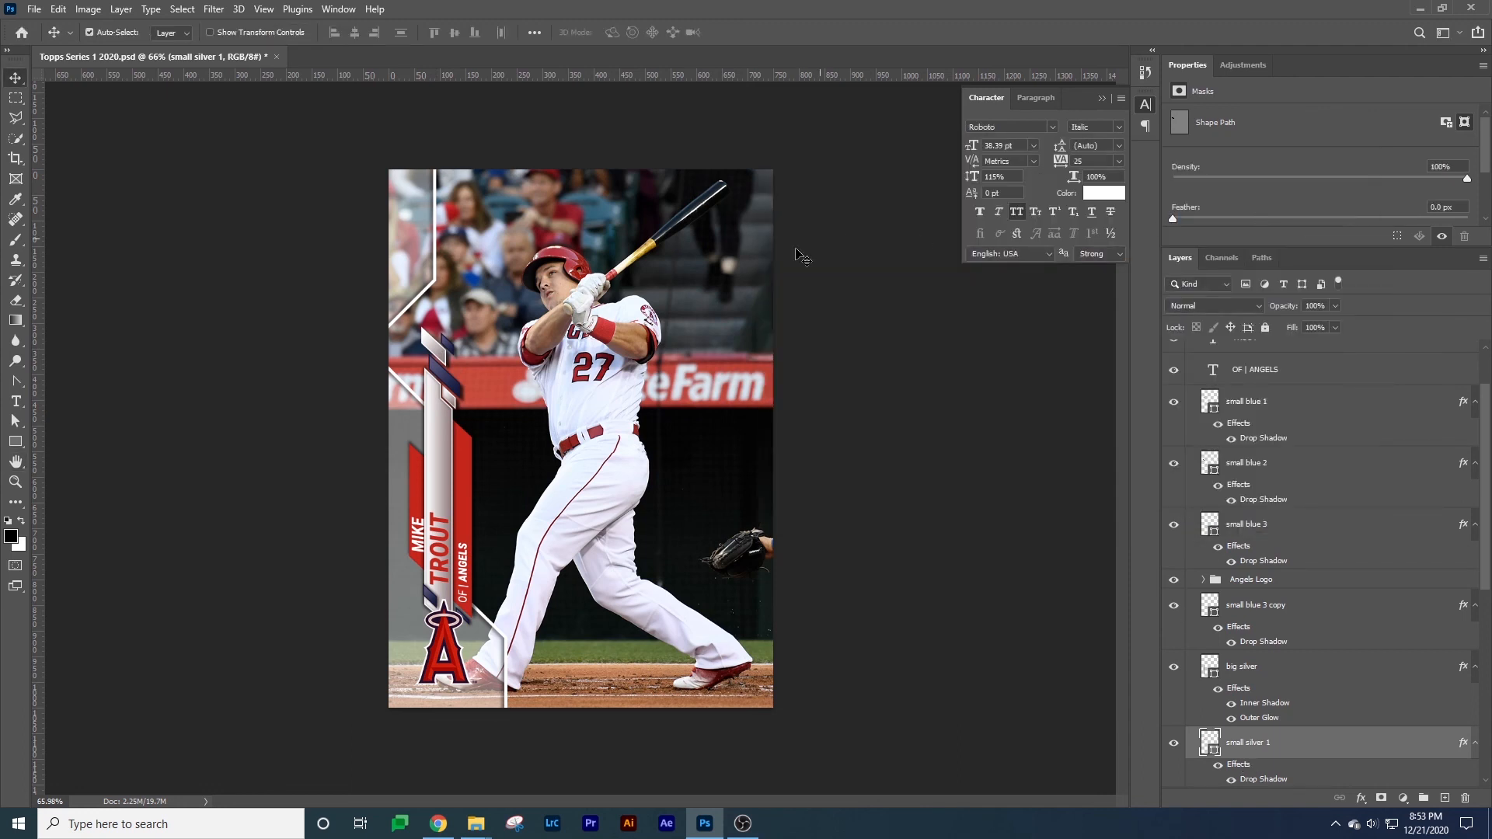
{"action": "left_click", "coordinate": [173, 33]}
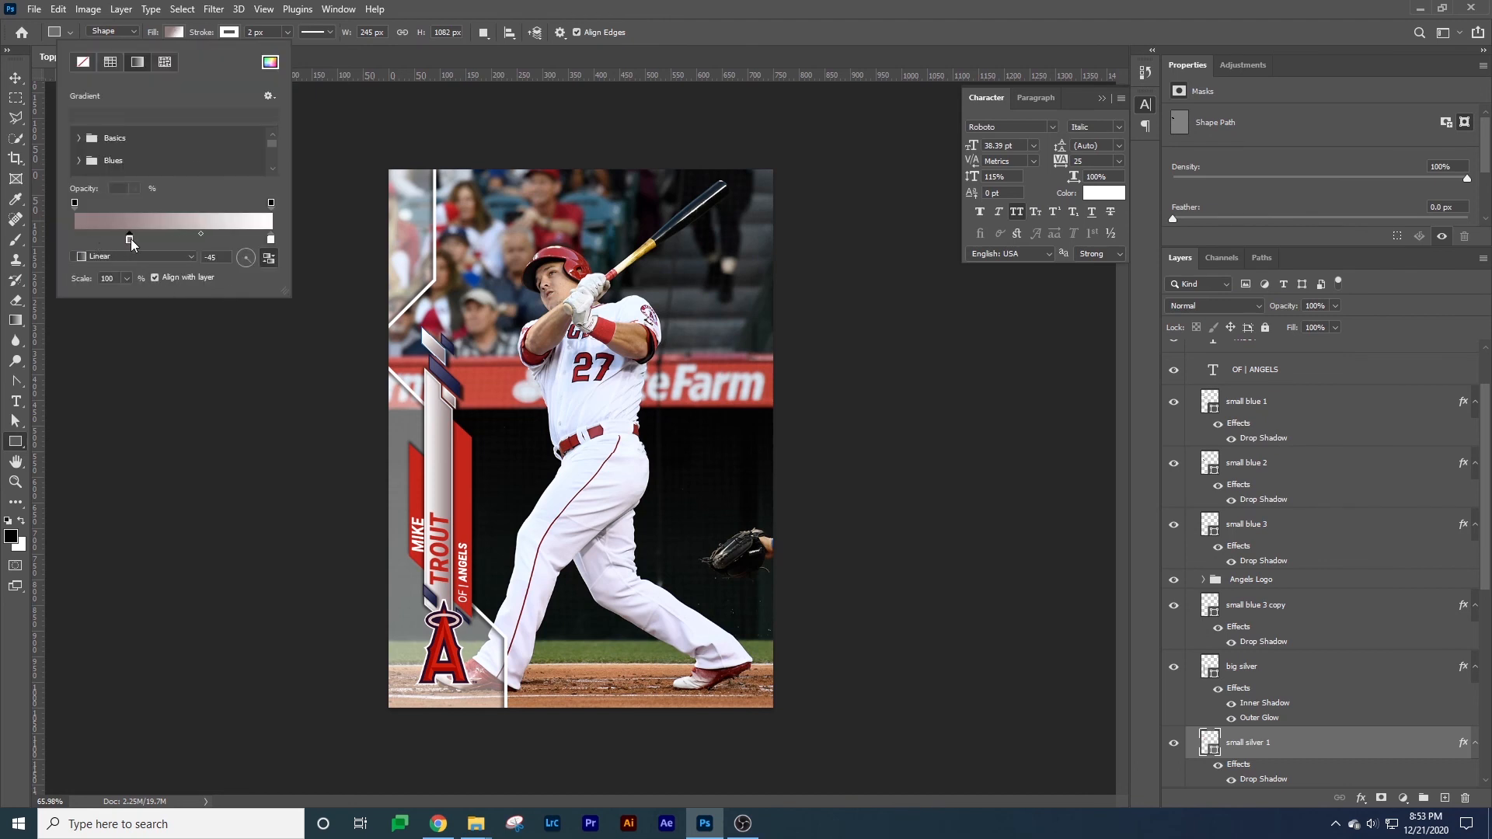
{"action": "left_click_drag", "start_coordinate": [131, 240], "coordinate": [124, 242]}
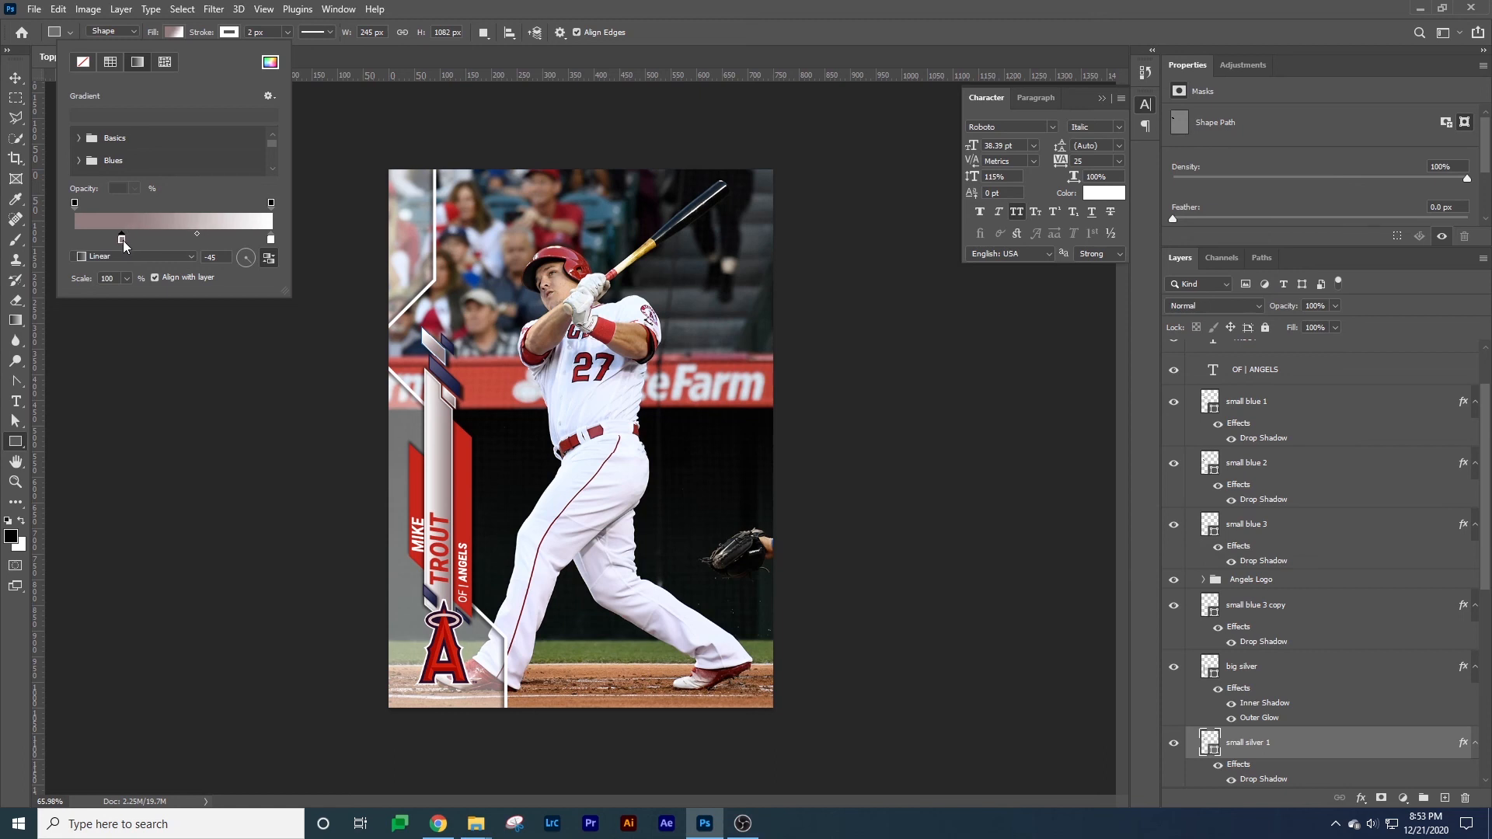
{"action": "left_click", "coordinate": [15, 78]}
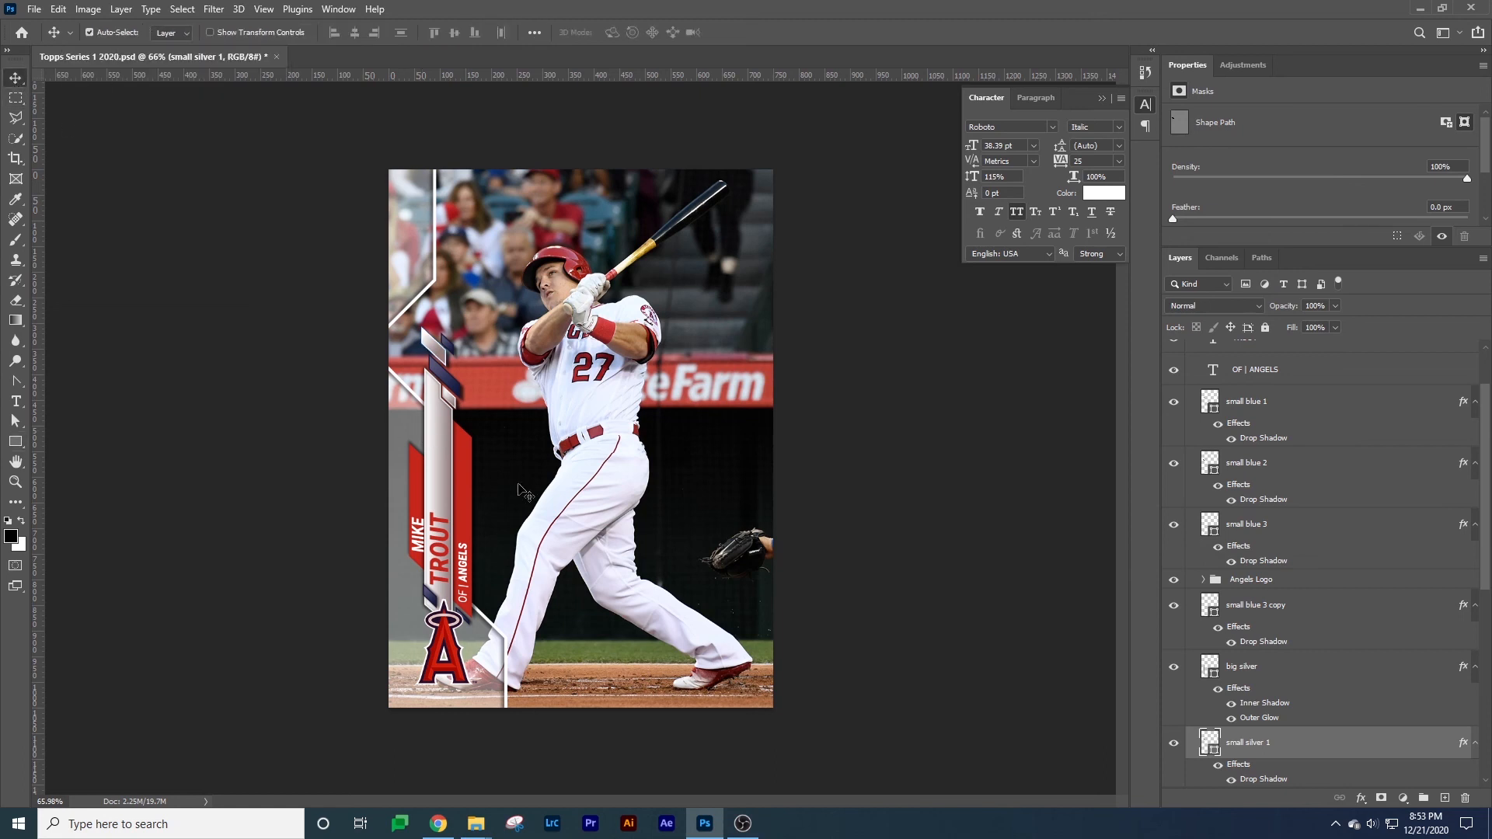
Toggle the Mike Trout group off and on to compare the silver gradients with the reference card.
{"action": "scroll", "coordinate": [1331, 490], "scroll_direction": "up", "scroll_amount": 2}
{"action": "left_click", "coordinate": [1176, 351]}
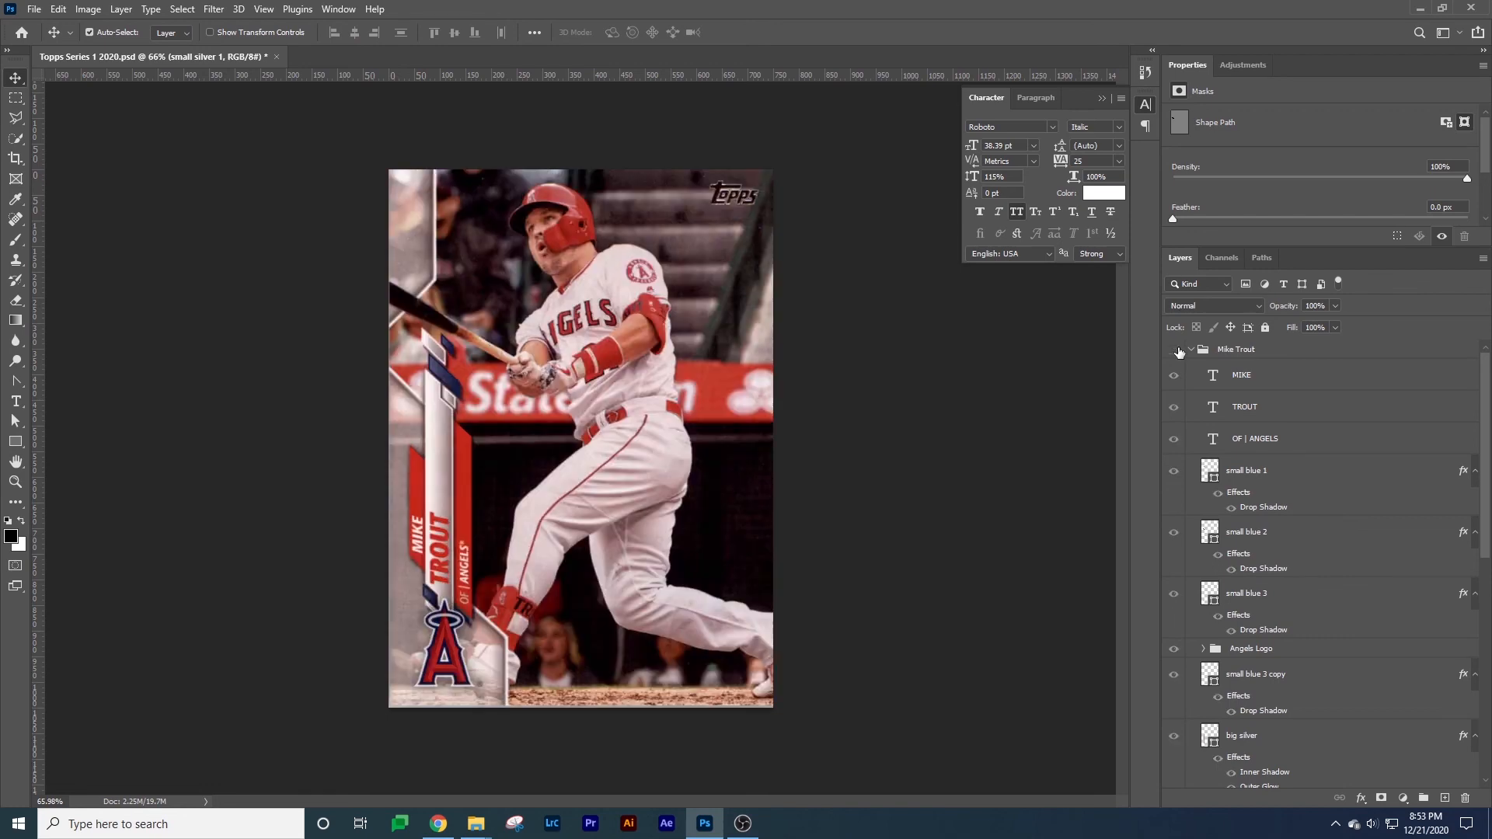
{"action": "left_click", "coordinate": [1176, 352]}
{"action": "left_click", "coordinate": [1176, 351]}
{"action": "left_click", "coordinate": [1176, 351]}
Move the dark color stop of the big silver shape's gradient fill slightly toward the white end and save the document.
{"action": "left_click", "coordinate": [448, 443]}
{"action": "key", "text": "u"}
{"action": "left_click", "coordinate": [178, 33]}
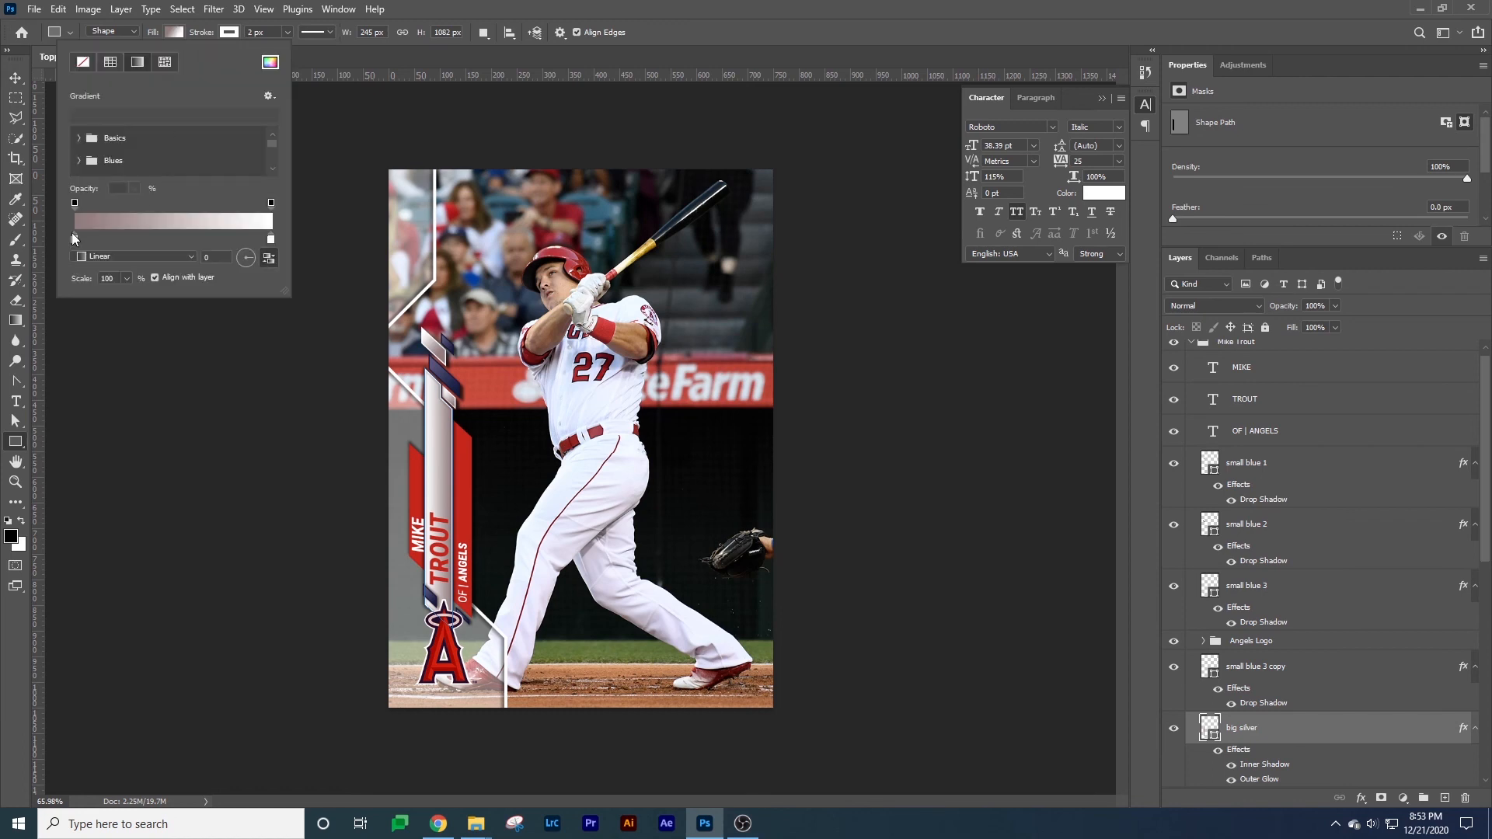
{"action": "left_click_drag", "start_coordinate": [74, 240], "coordinate": [97, 242]}
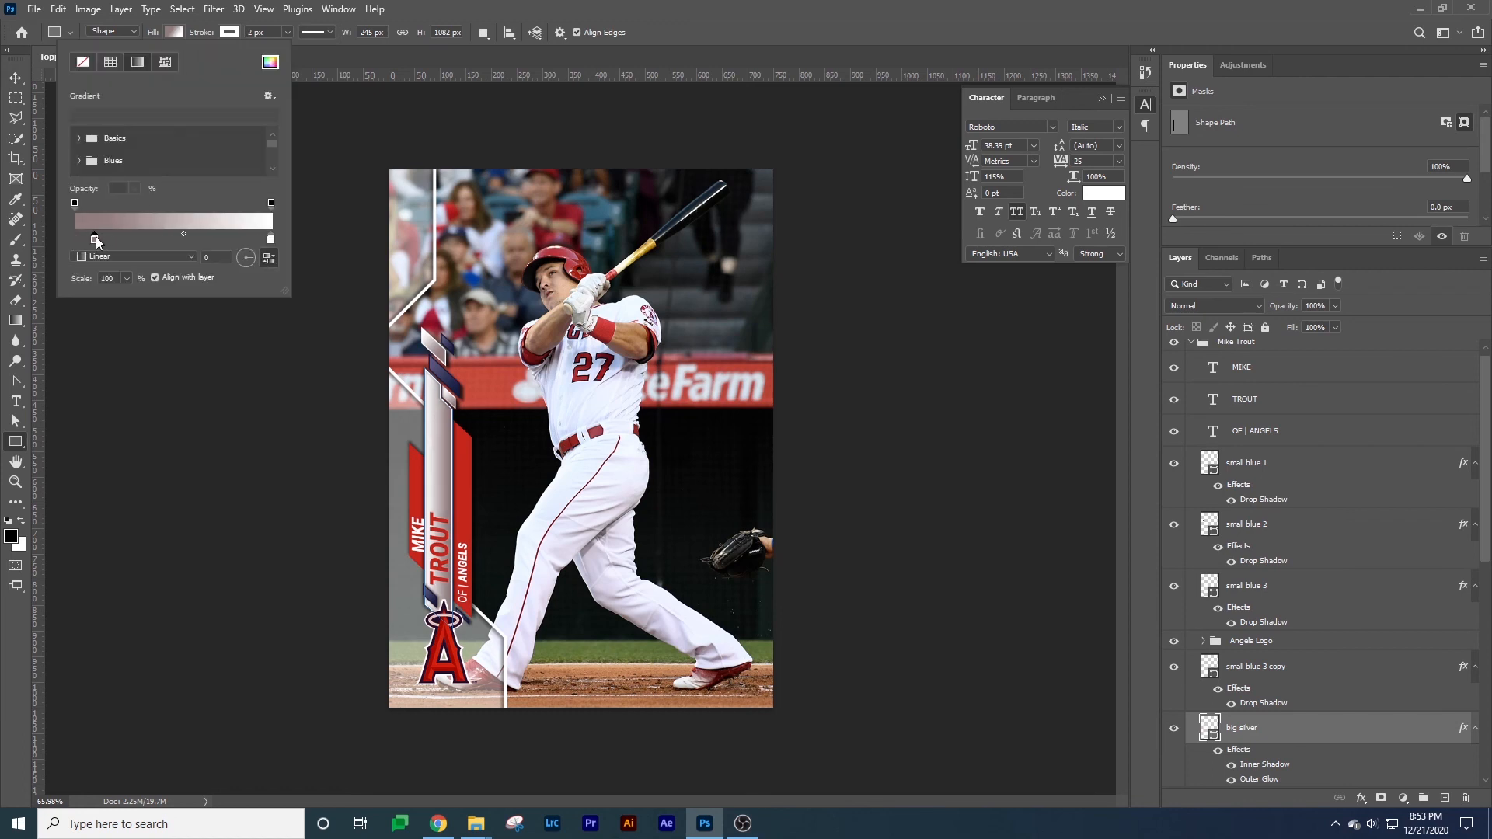
{"action": "left_click_drag", "start_coordinate": [98, 243], "coordinate": [94, 244]}
{"action": "left_click", "coordinate": [16, 78]}
{"action": "left_click", "coordinate": [906, 459]}
{"action": "key", "text": "ctrl+s"}
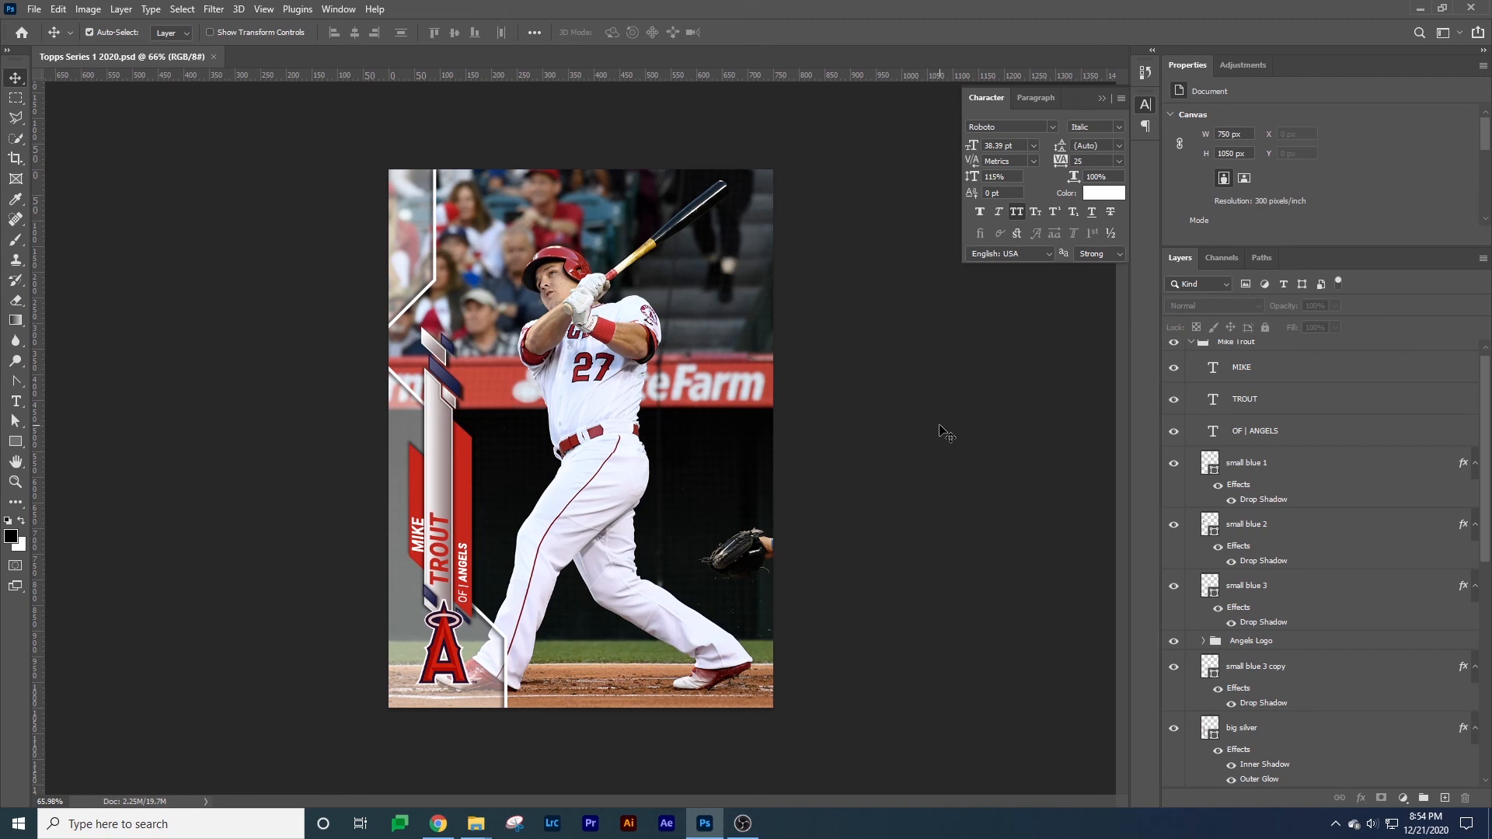
Toggle the Mike Trout group off and on to compare the translucent side panel with the reference card.
{"action": "scroll", "coordinate": [1287, 411], "scroll_direction": "up", "scroll_amount": 1}
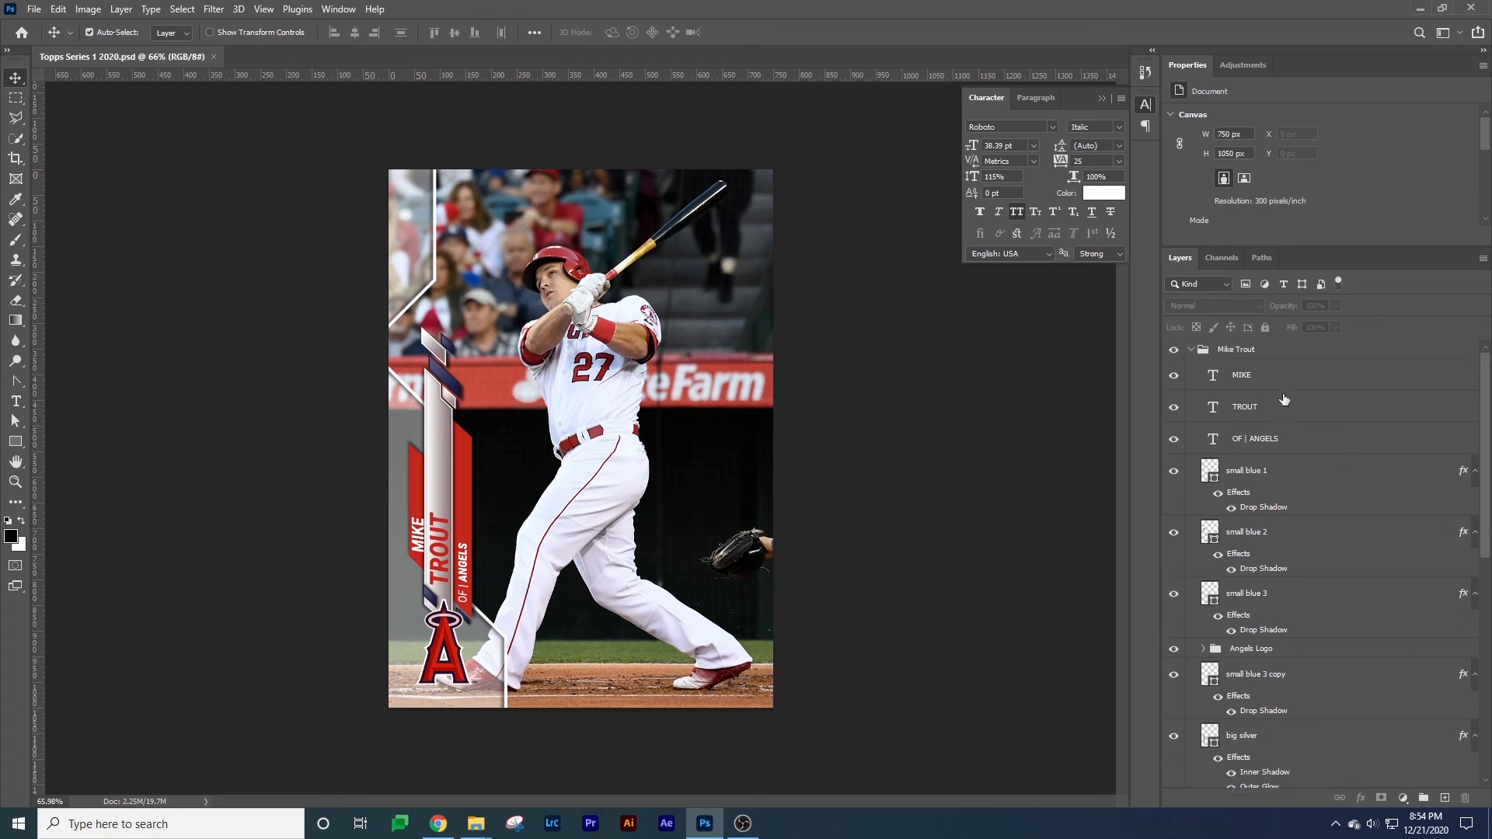
{"action": "left_click", "coordinate": [1177, 355]}
{"action": "left_click", "coordinate": [1177, 354]}
{"action": "left_click", "coordinate": [1177, 354]}
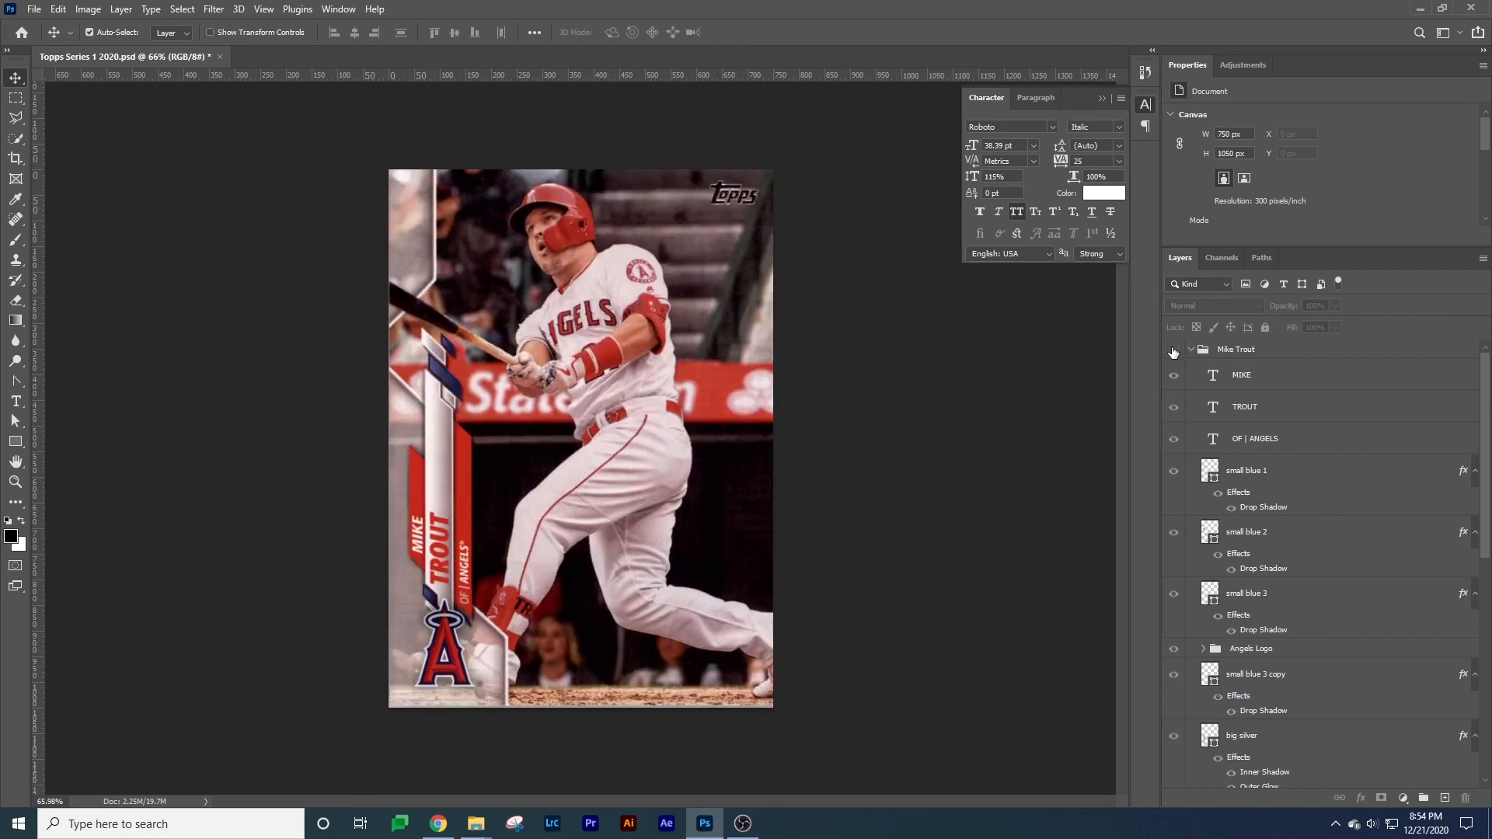
{"action": "left_click", "coordinate": [1173, 353]}
Set the fill of the translucent Shape 1 layer to 50%.
{"action": "left_click", "coordinate": [424, 447]}
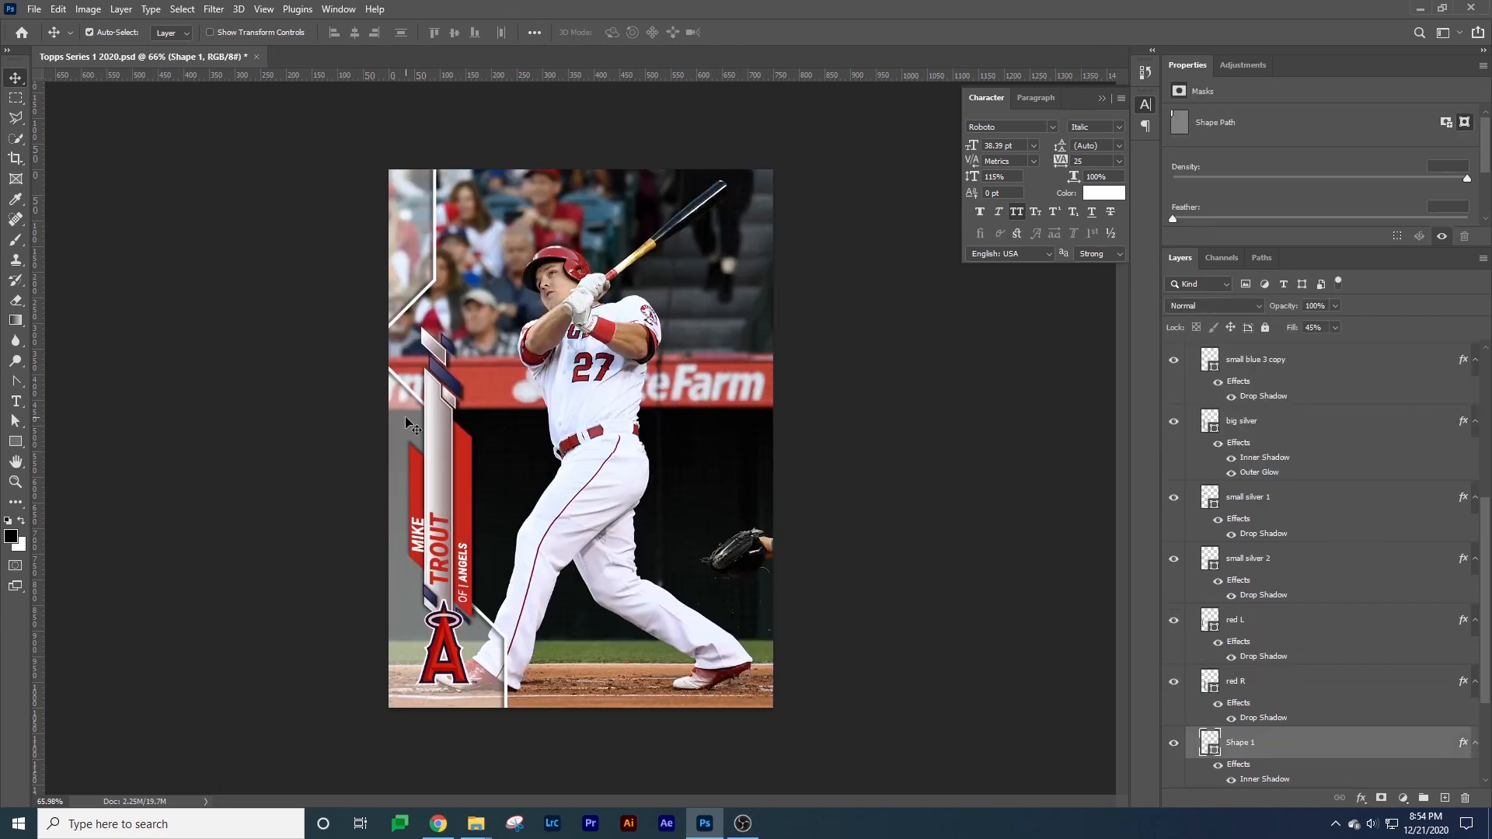
{"action": "left_click", "coordinate": [406, 422]}
{"action": "type", "text": "50"}
{"action": "key", "text": "Return"}
{"action": "left_click", "coordinate": [863, 372]}
Check the Inner Shadow settings of the translucent Shape 1 layer and accept them.
{"action": "left_click", "coordinate": [439, 222]}
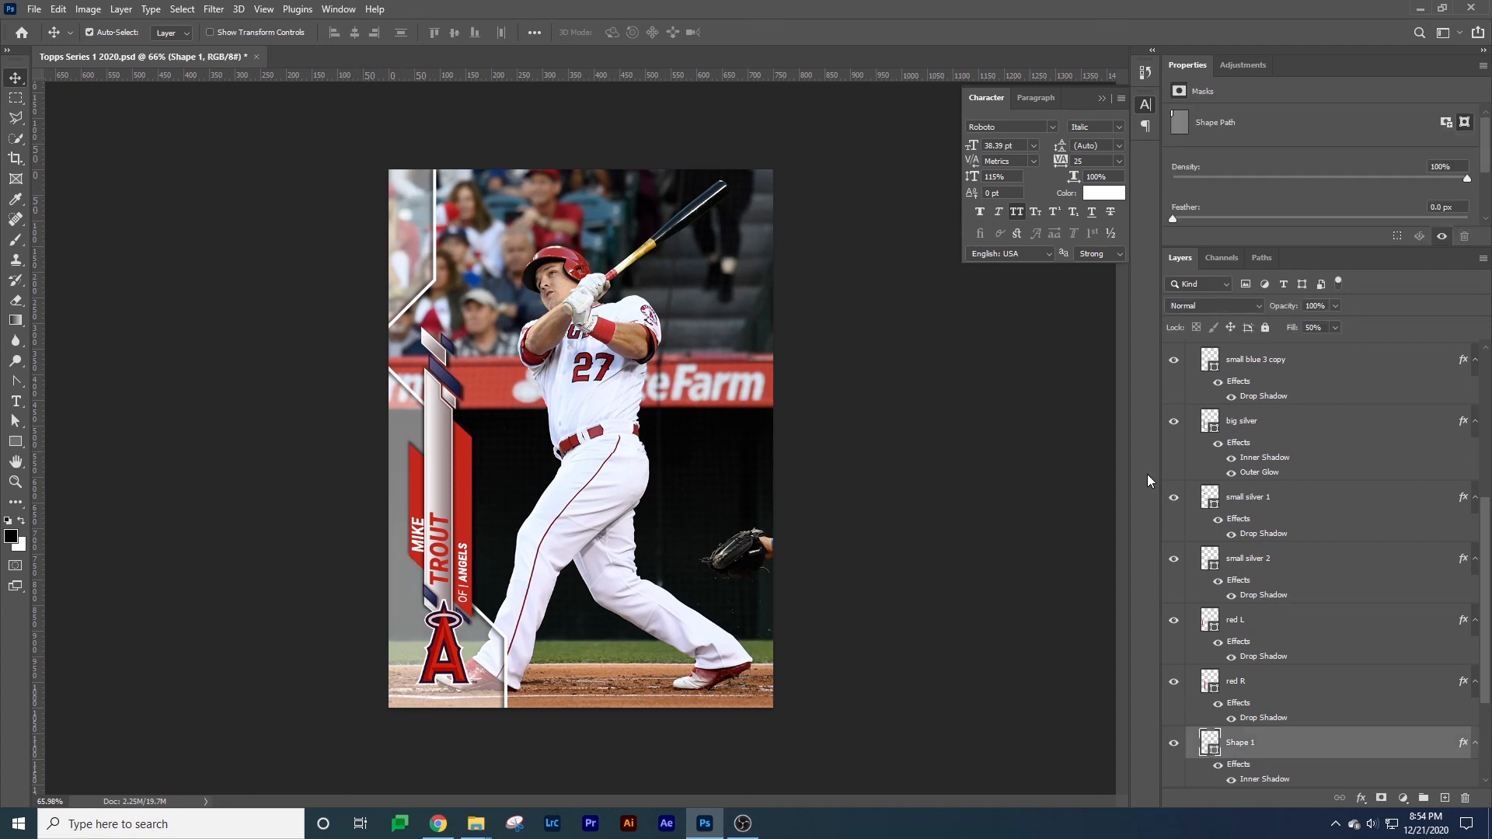
{"action": "double_click", "coordinate": [1265, 780]}
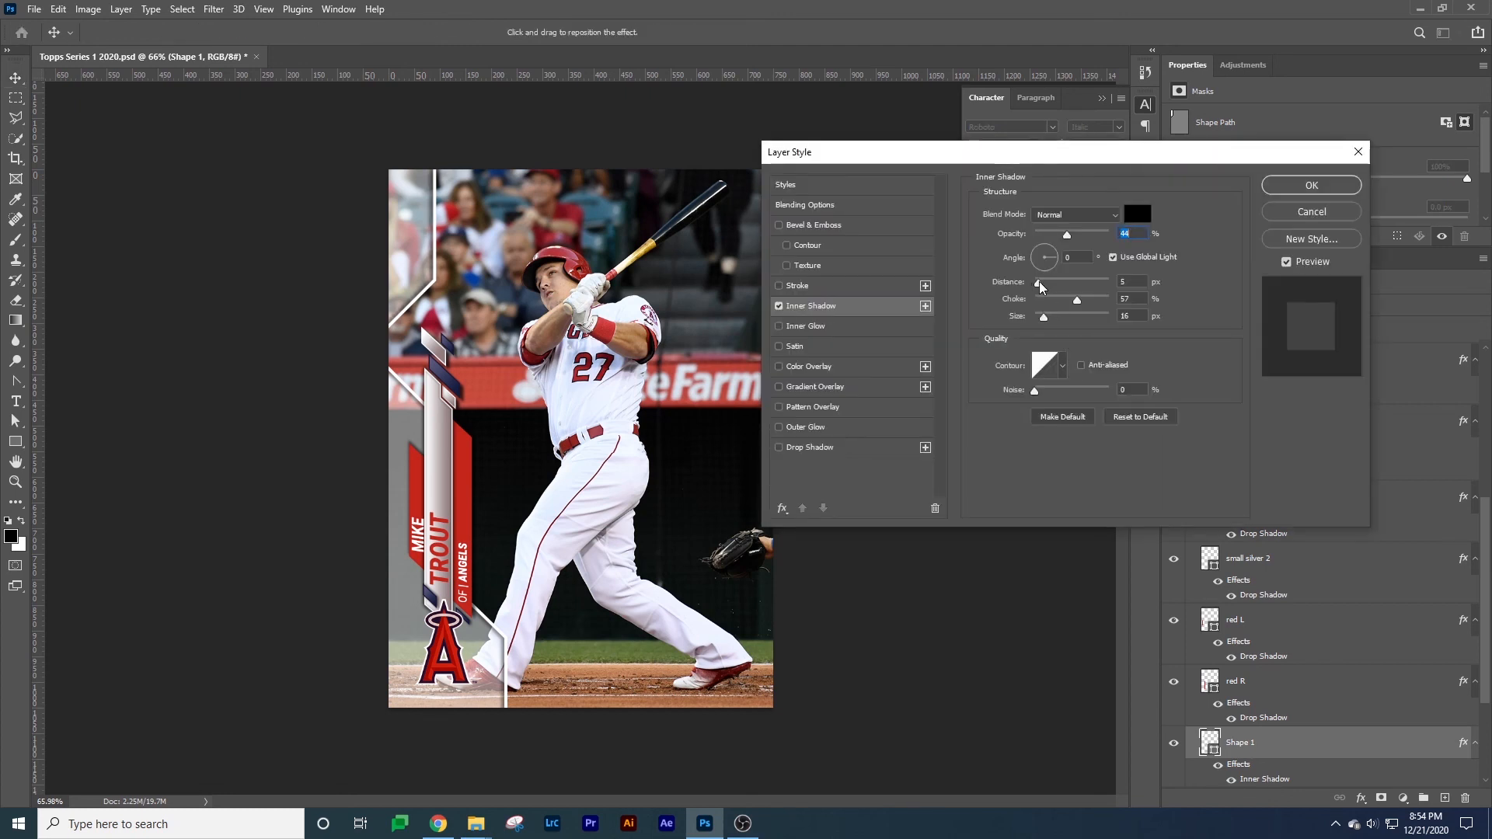
{"action": "left_click", "coordinate": [1314, 184]}
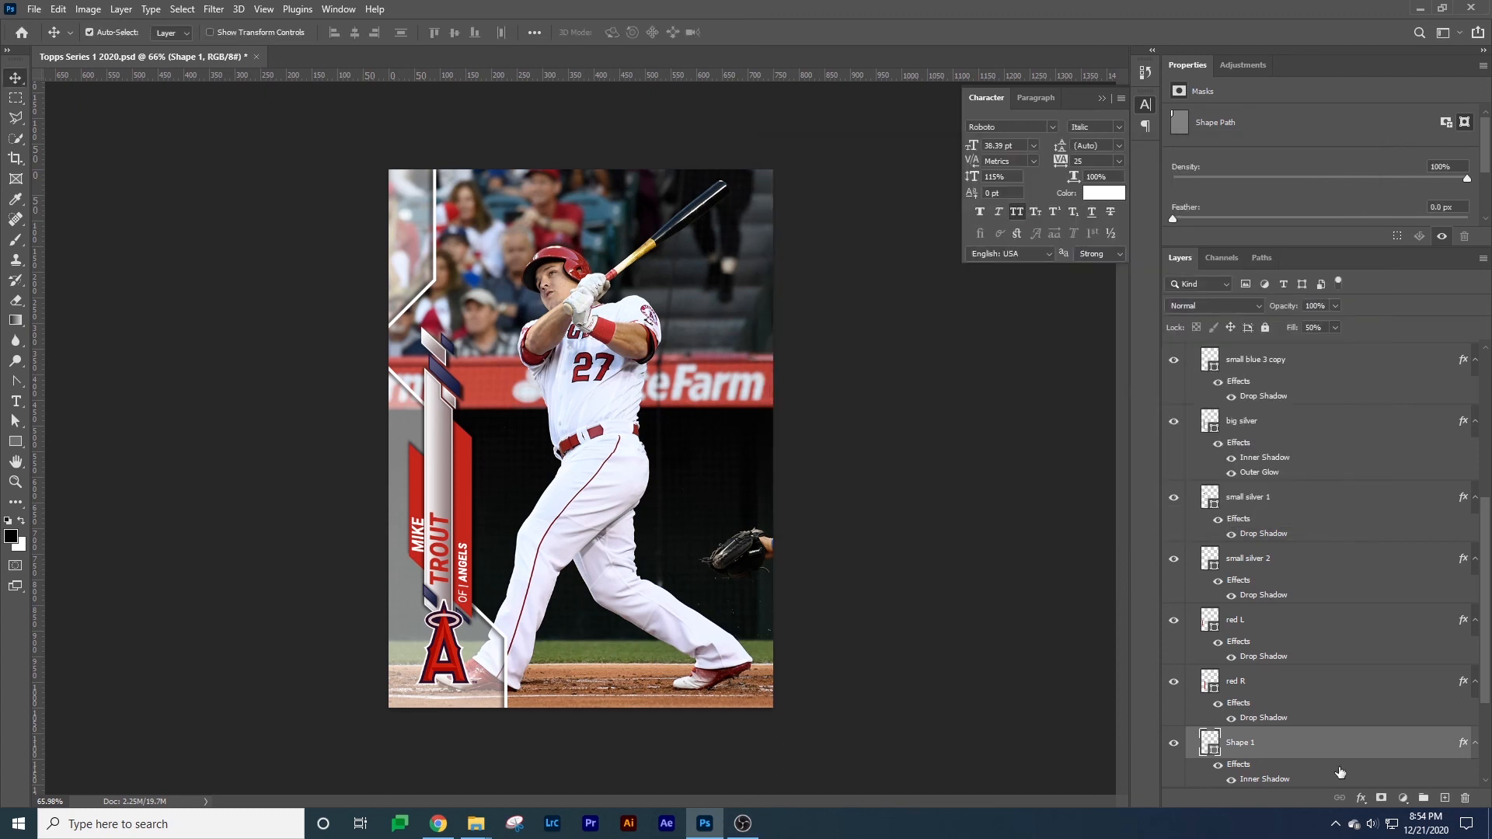
Toggle the Mike Trout group off and on repeatedly to compare the whole recreated template with the reference card.
{"action": "scroll", "coordinate": [1311, 738], "scroll_direction": "down", "scroll_amount": 3}
{"action": "left_click_drag", "start_coordinate": [1243, 650], "coordinate": [1259, 715]}
{"action": "scroll", "coordinate": [1280, 471], "scroll_direction": "up", "scroll_amount": 3}
{"action": "scroll", "coordinate": [1281, 471], "scroll_direction": "up", "scroll_amount": 5}
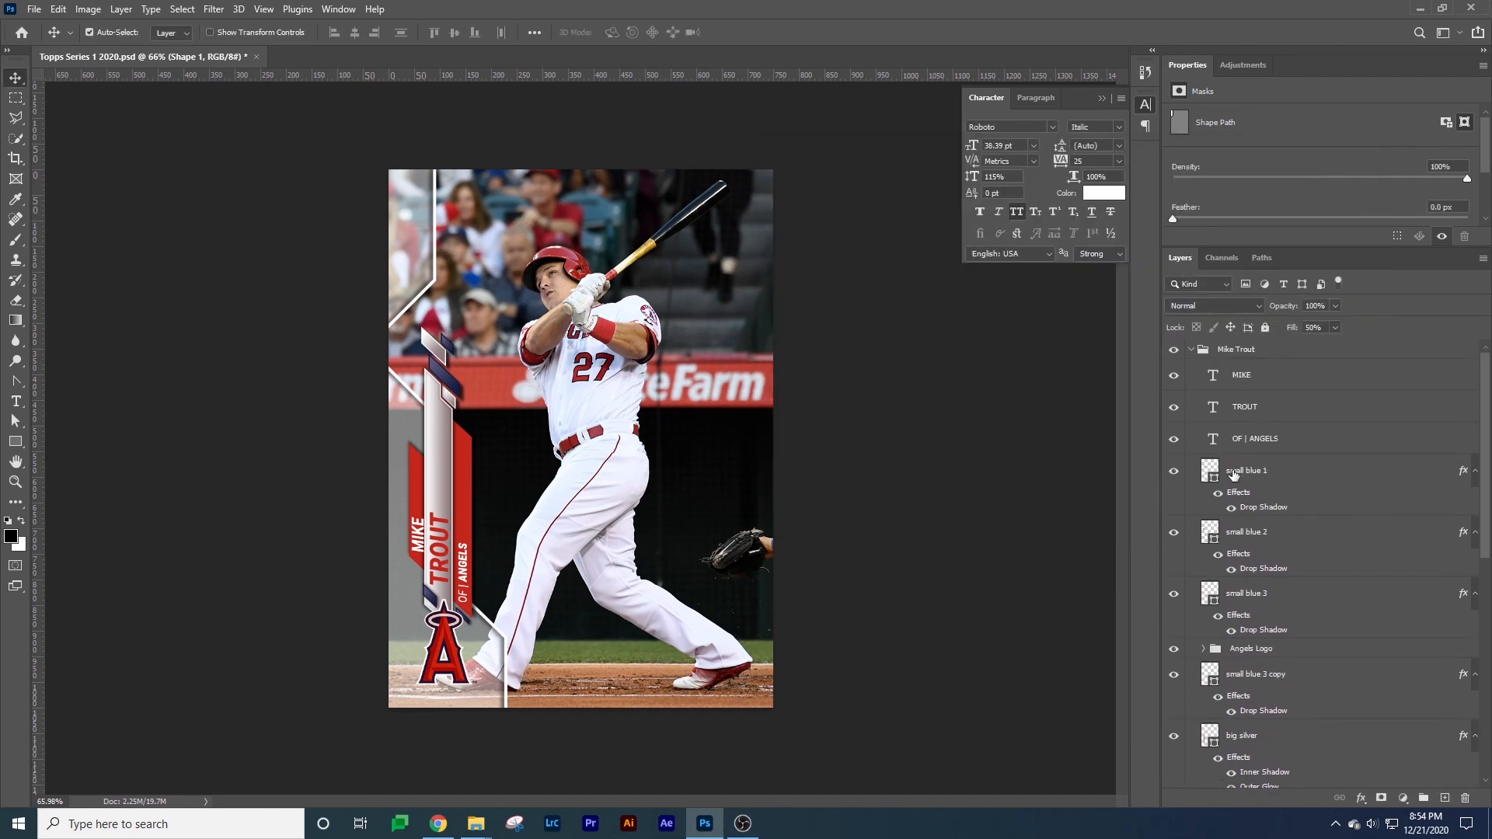
{"action": "left_click", "coordinate": [1173, 355]}
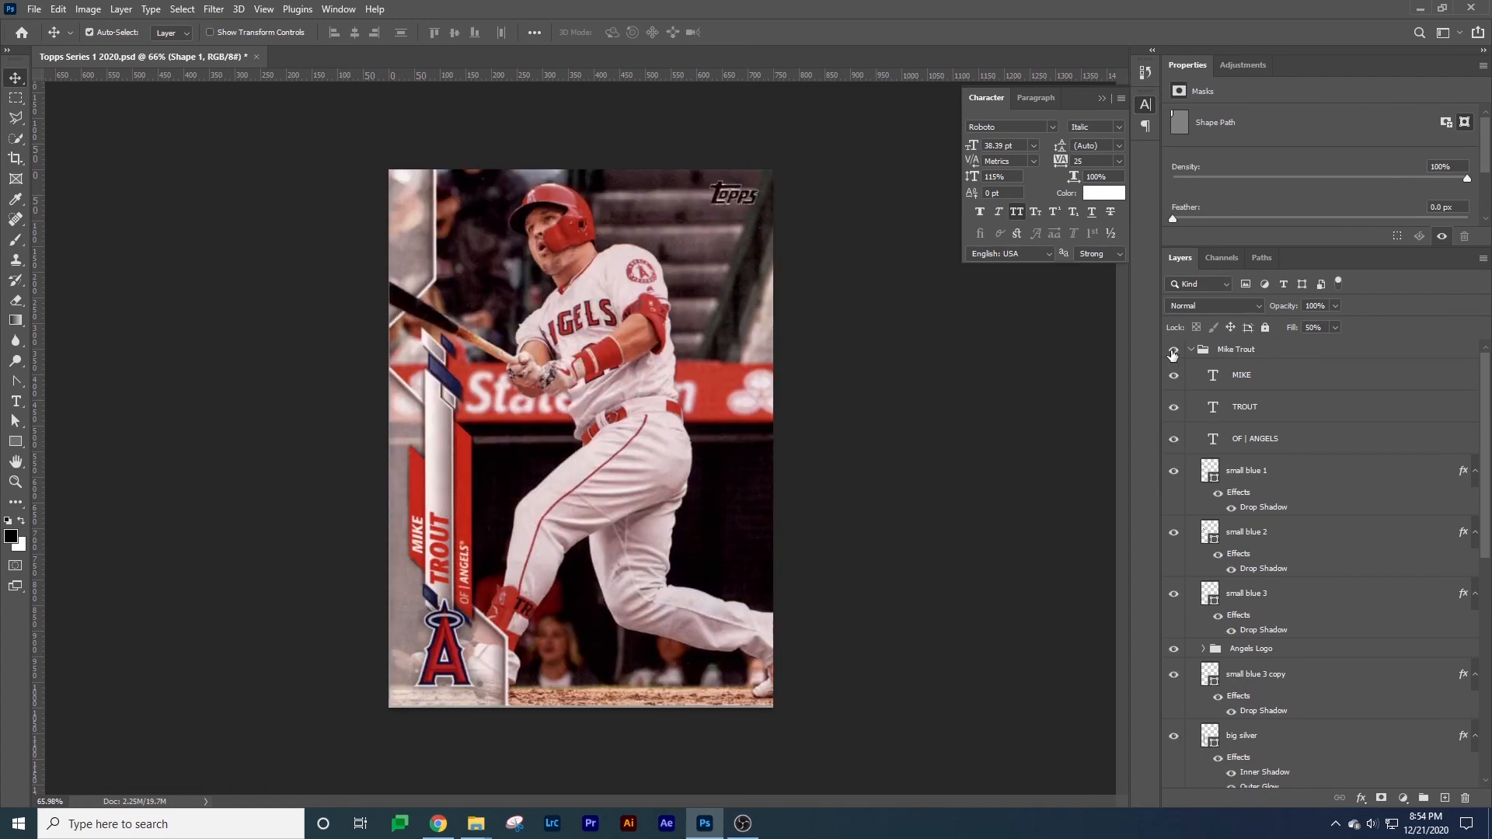
{"action": "left_click", "coordinate": [1173, 355]}
{"action": "left_click", "coordinate": [1173, 355]}
{"action": "left_click", "coordinate": [1173, 355]}
{"action": "left_click", "coordinate": [1172, 355]}
{"action": "left_click", "coordinate": [1174, 350]}
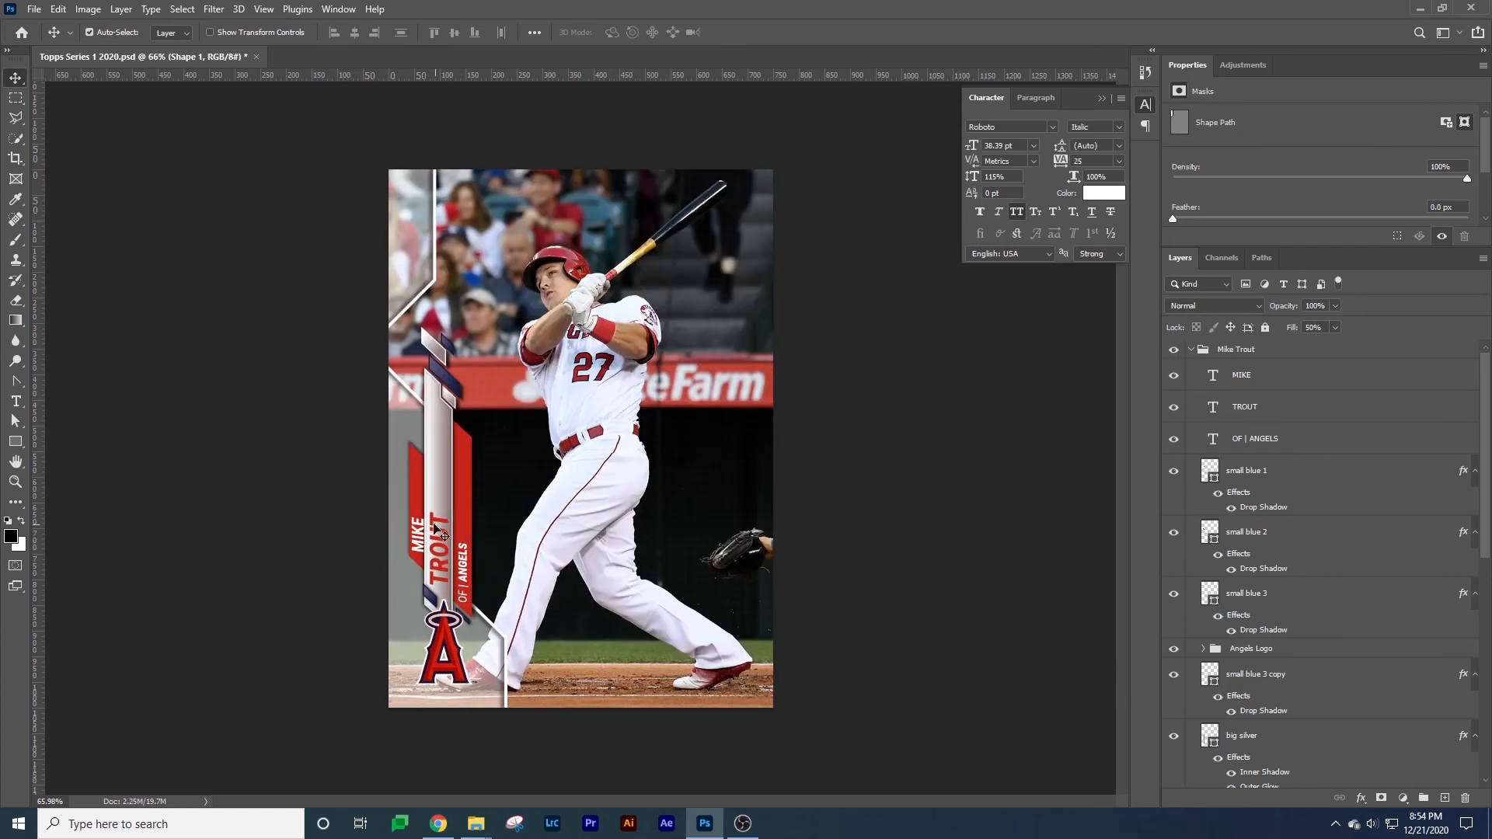
{"action": "left_click", "coordinate": [1175, 353]}
{"action": "left_click", "coordinate": [1177, 354]}
{"action": "left_click", "coordinate": [1177, 354]}
{"action": "left_click", "coordinate": [1177, 354]}
{"action": "left_click", "coordinate": [1177, 353]}
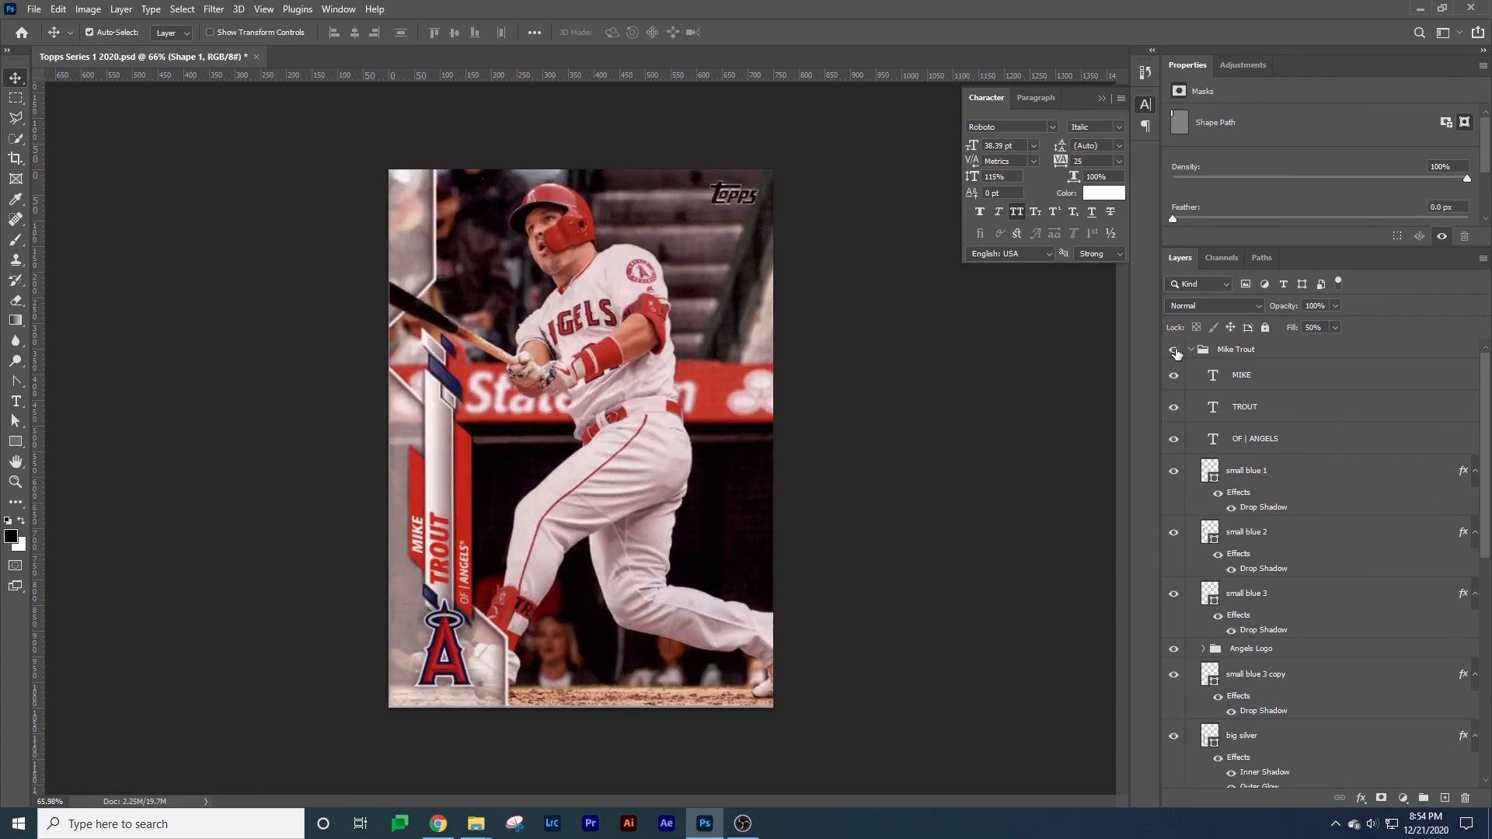
{"action": "left_click", "coordinate": [1177, 354]}
Check the Drop Shadow settings of the red R layer and accept them.
{"action": "scroll", "coordinate": [1321, 544], "scroll_direction": "down", "scroll_amount": 3}
{"action": "left_click", "coordinate": [1244, 742]}
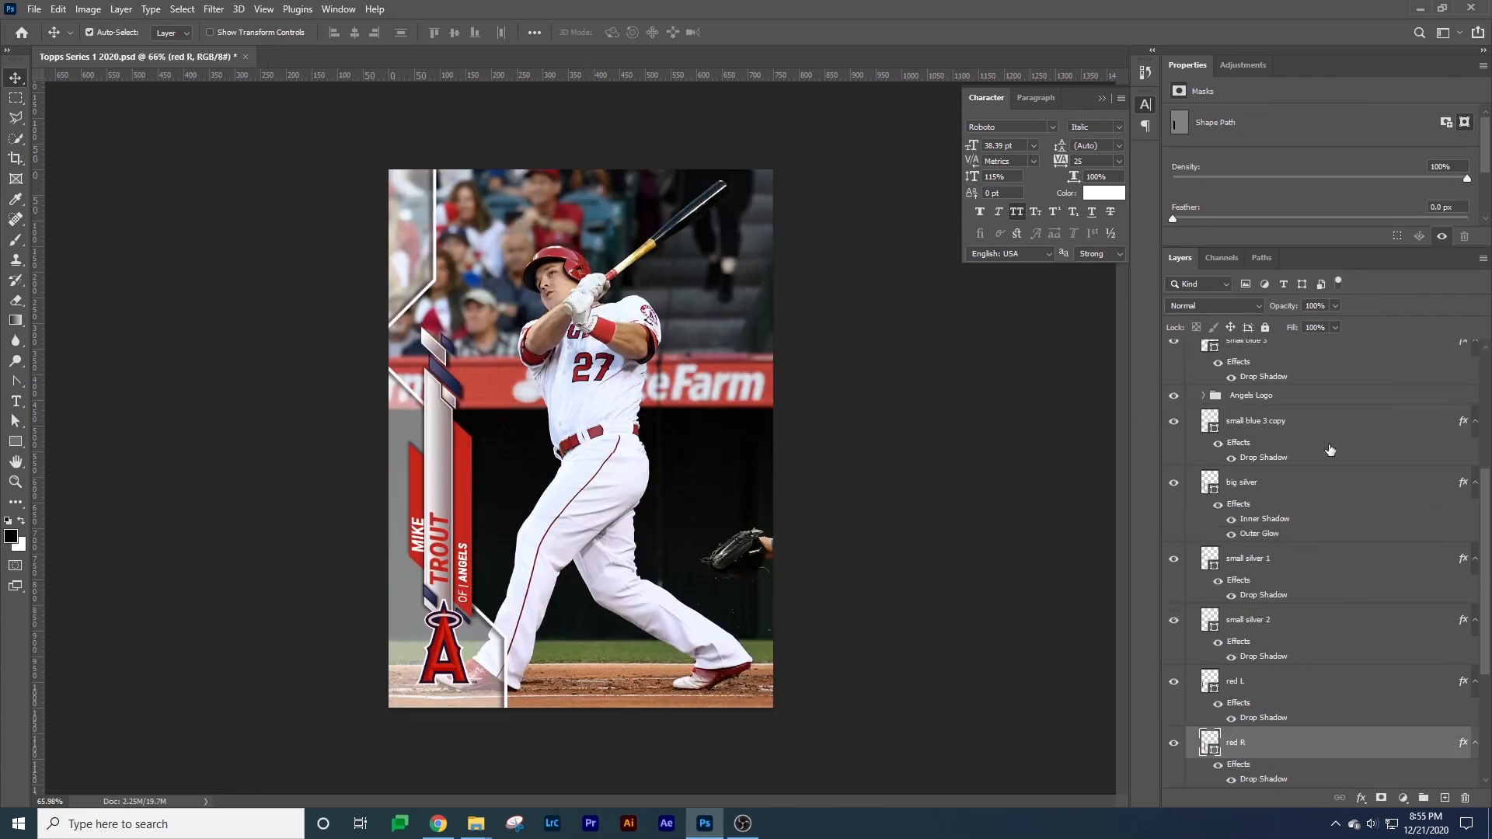
{"action": "double_click", "coordinate": [1262, 771]}
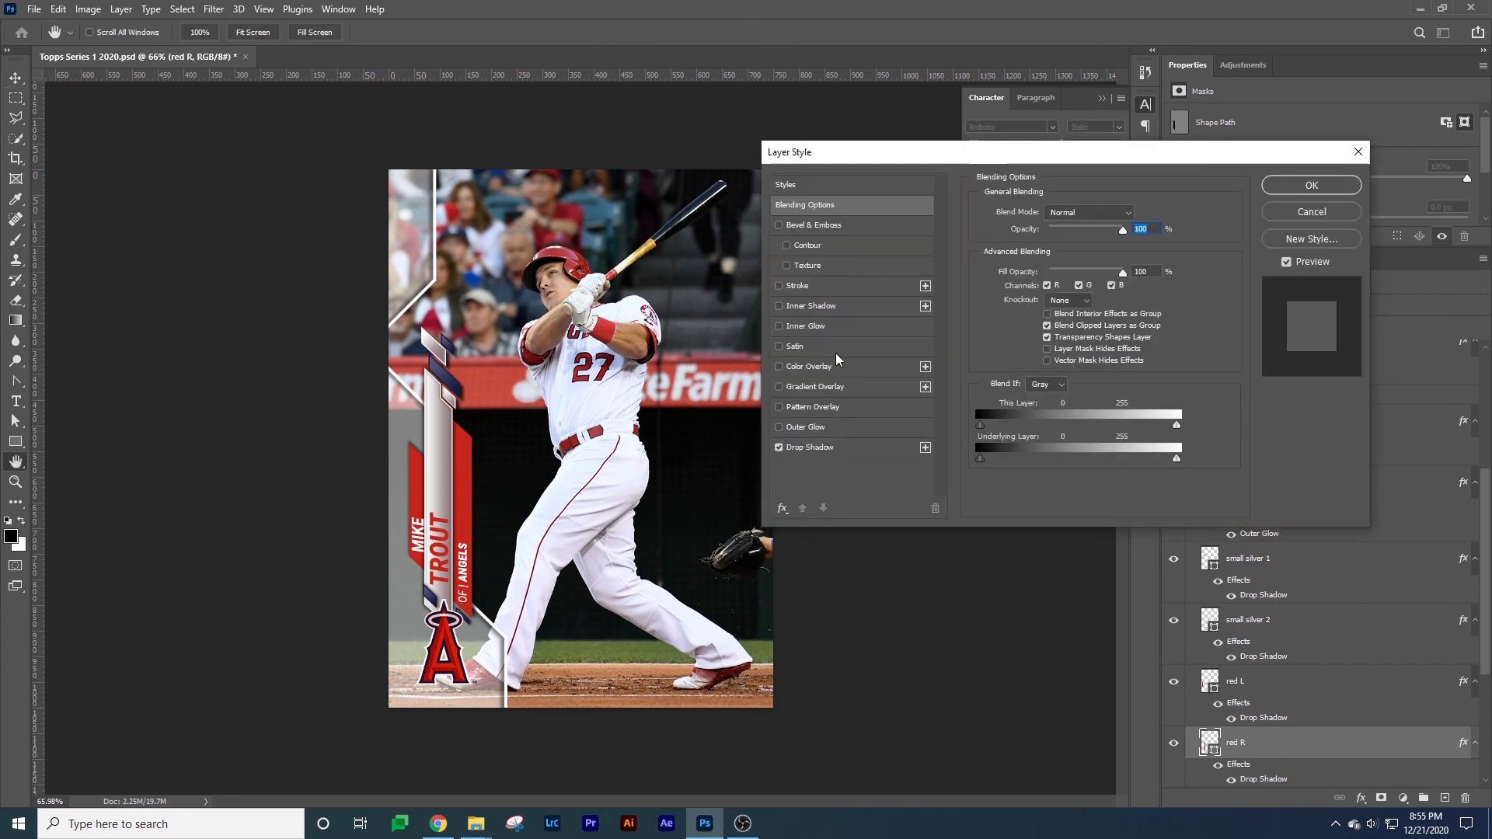
{"action": "left_click", "coordinate": [812, 447]}
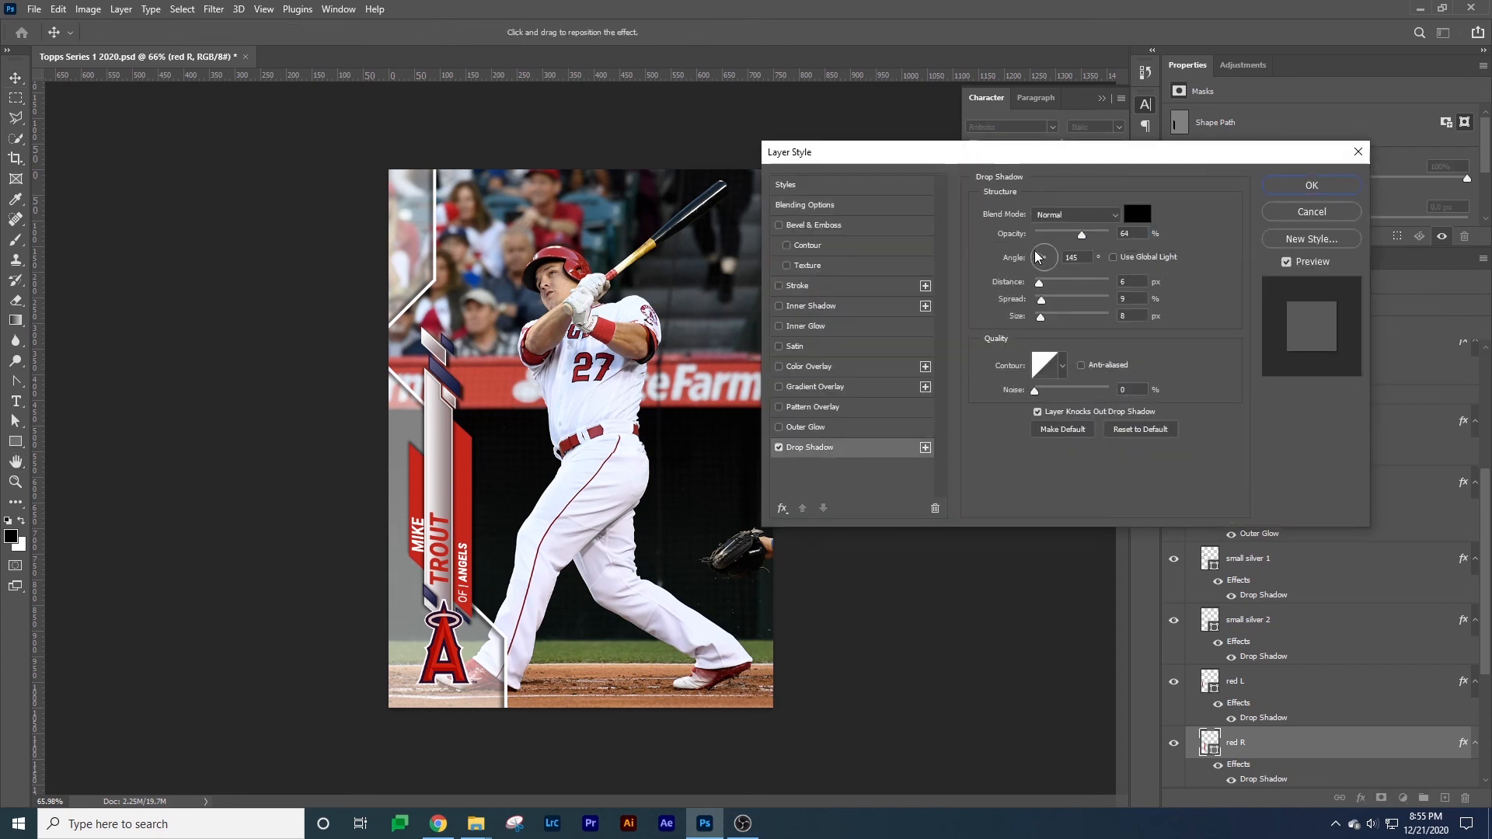
{"action": "left_click", "coordinate": [1312, 185]}
Set the drop shadow angle of the red L layer to -63°.
{"action": "left_click", "coordinate": [432, 497]}
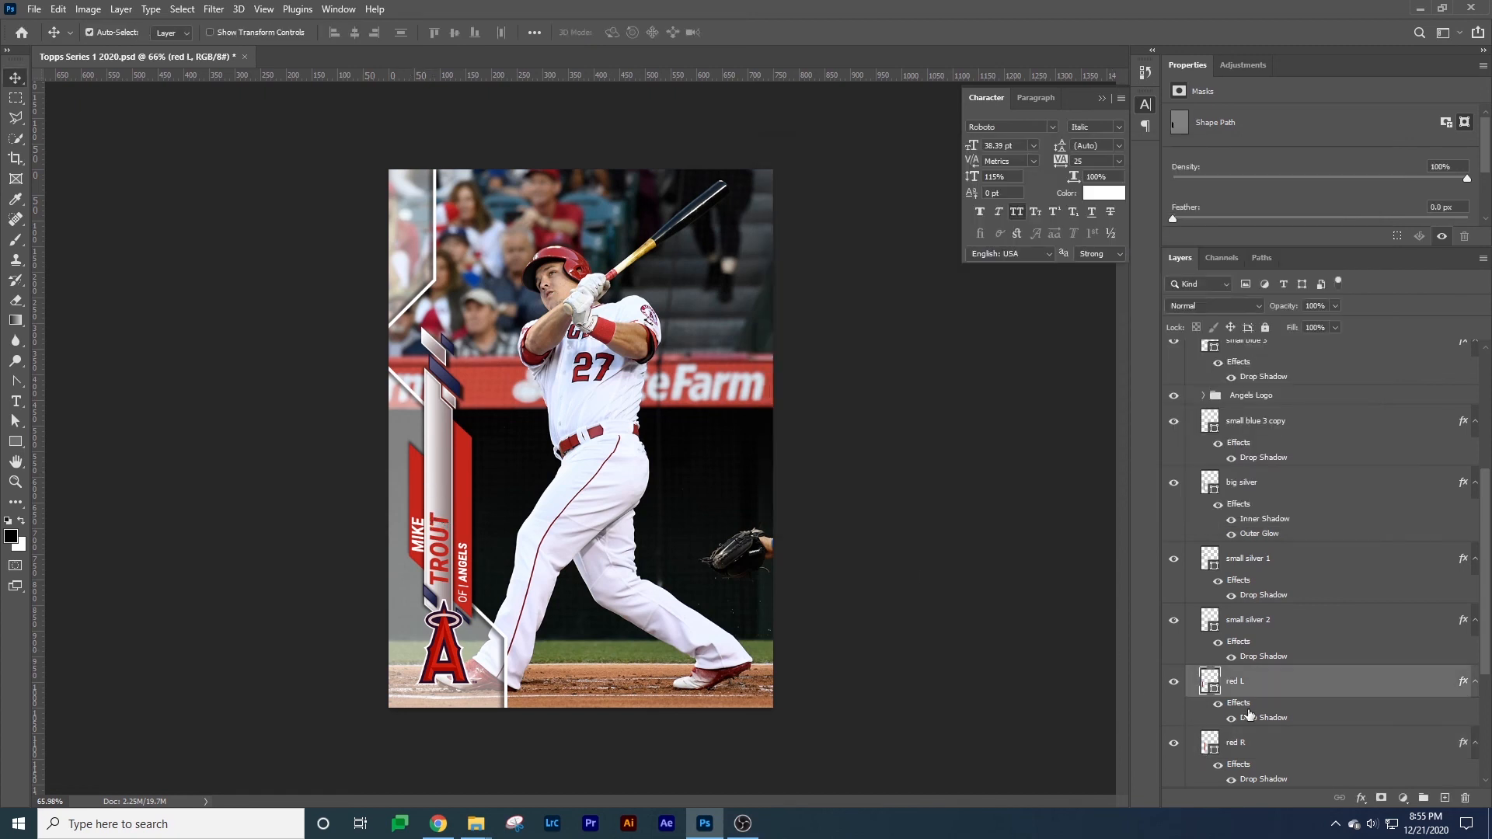
{"action": "double_click", "coordinate": [1247, 711]}
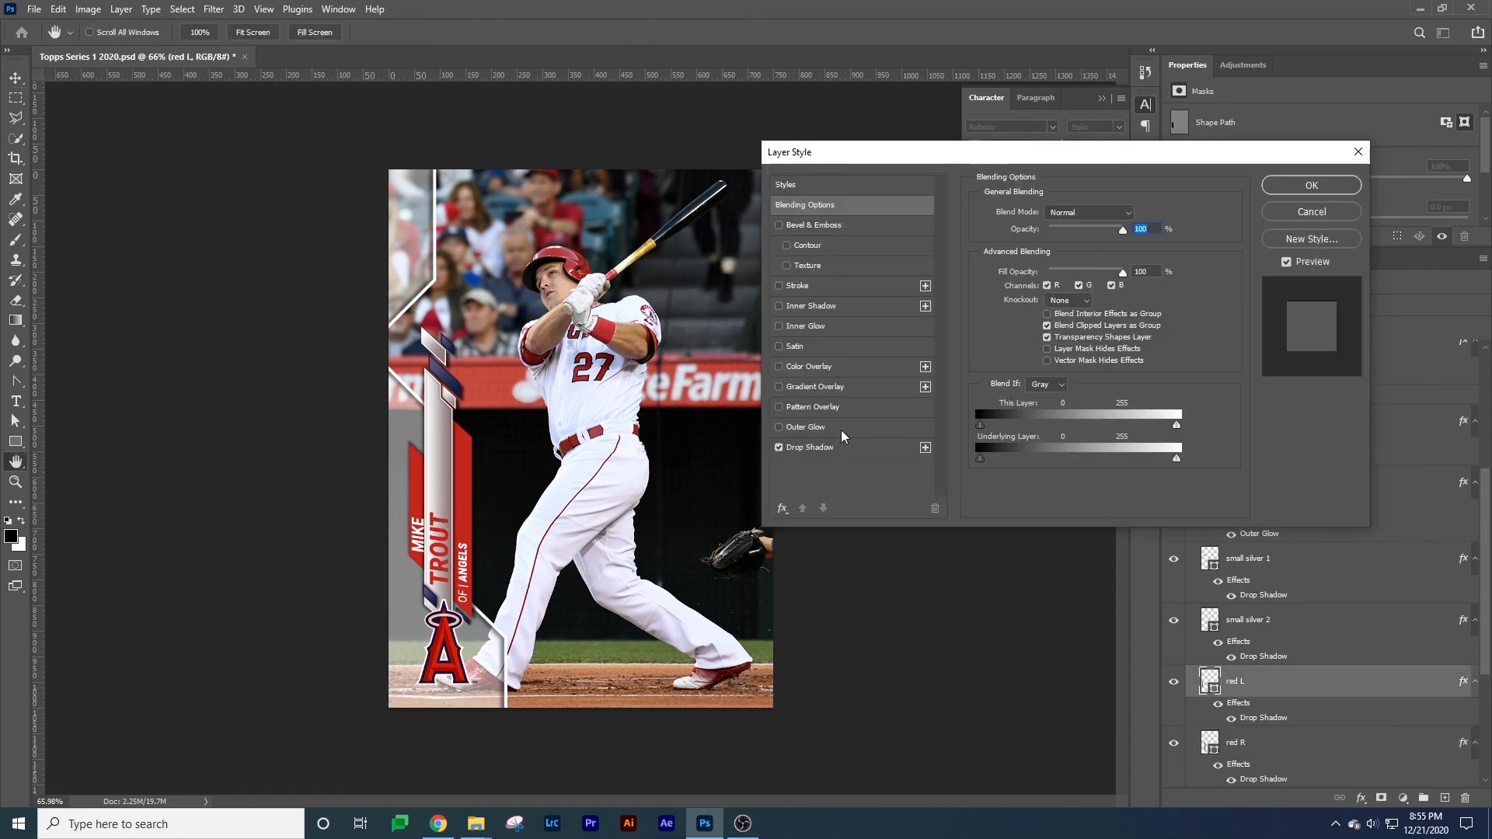
{"action": "left_click", "coordinate": [845, 454]}
{"action": "left_click_drag", "start_coordinate": [1055, 268], "coordinate": [1049, 270]}
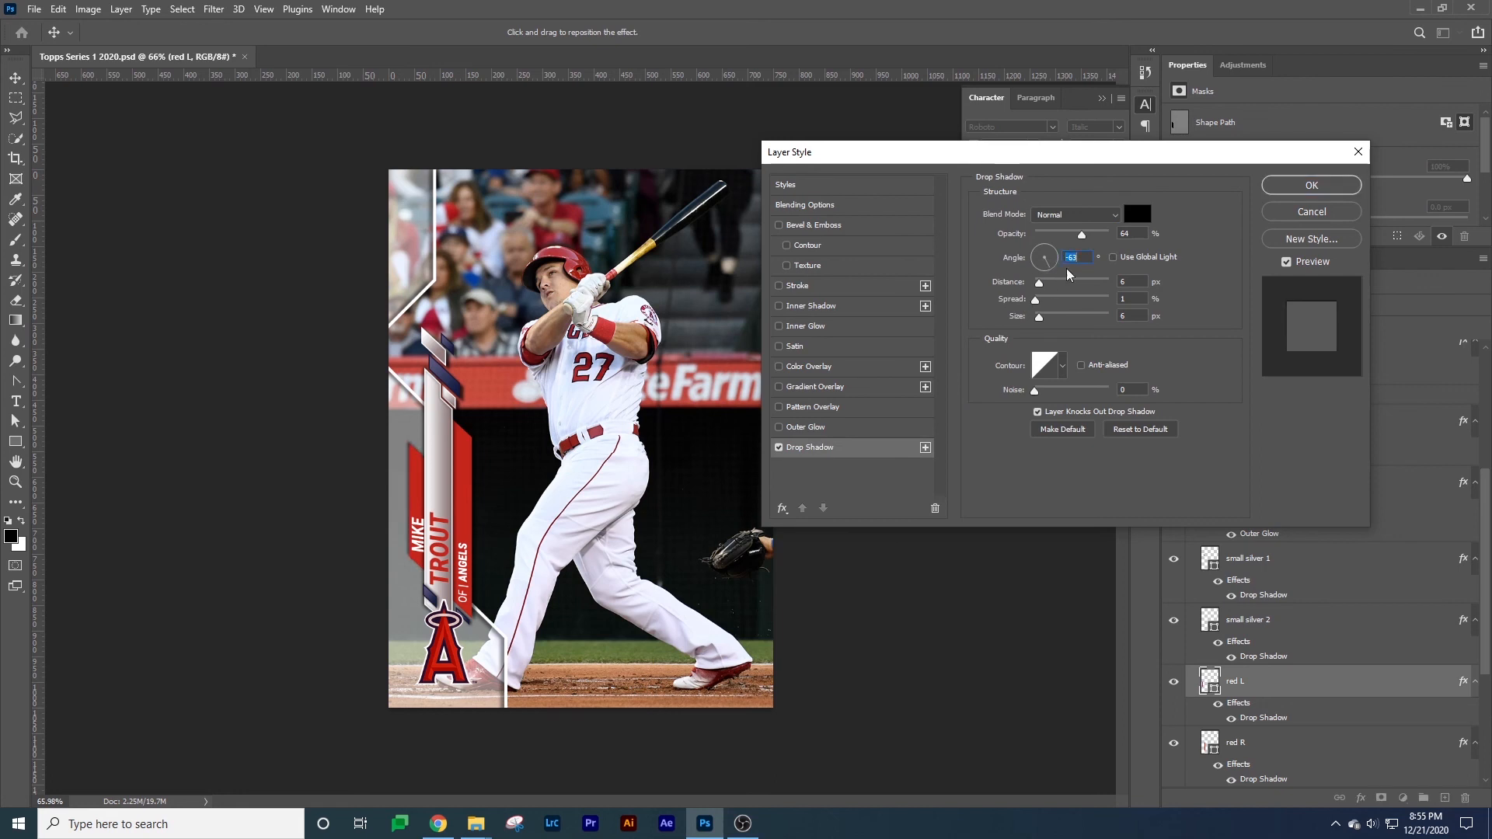
{"action": "left_click", "coordinate": [1275, 190]}
Toggle the Mike Trout group off and on for a final comparison, and save the document with no layer selected.
{"action": "scroll", "coordinate": [1197, 406], "scroll_direction": "up", "scroll_amount": 3}
{"action": "scroll", "coordinate": [1196, 405], "scroll_direction": "up", "scroll_amount": 2}
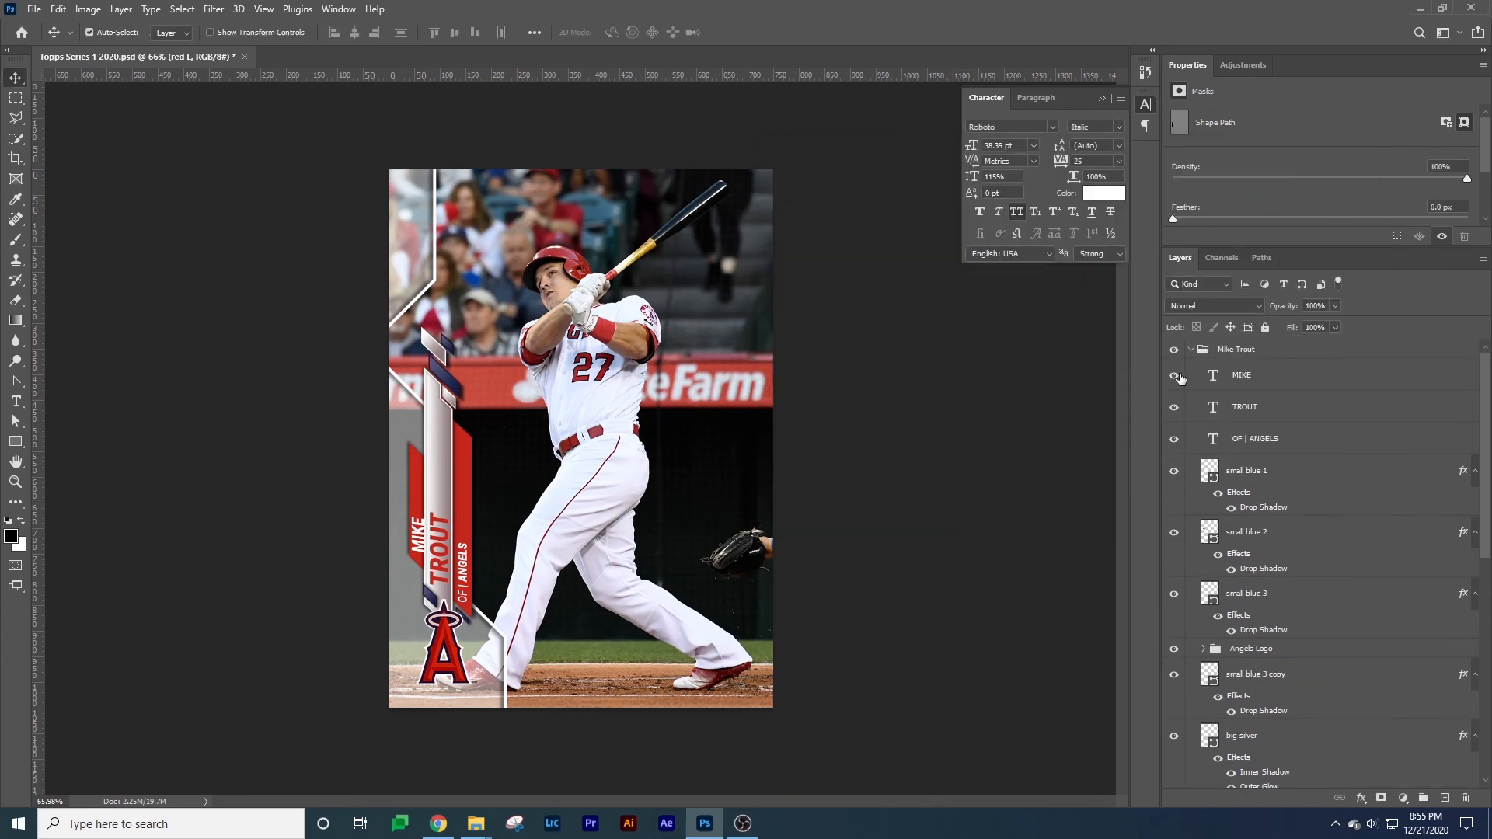
{"action": "left_click", "coordinate": [1174, 351]}
{"action": "left_click", "coordinate": [1175, 352]}
{"action": "left_click", "coordinate": [983, 528]}
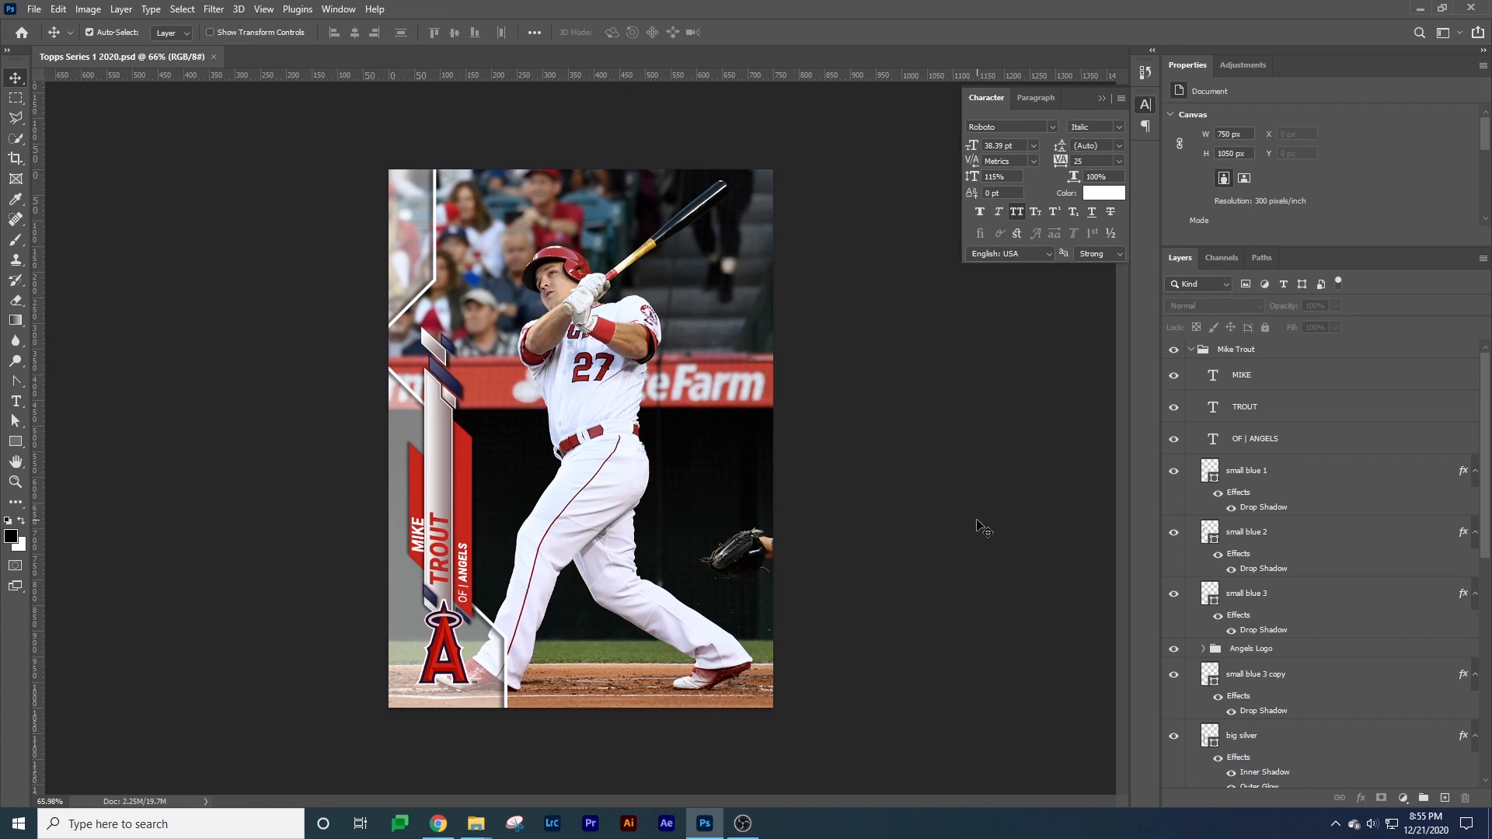
Inspect the card in Save for Web and export it to the Desktop as a quality 90 JPEG named Topps-Series-1-2020.
{"action": "left_click", "coordinate": [34, 10]}
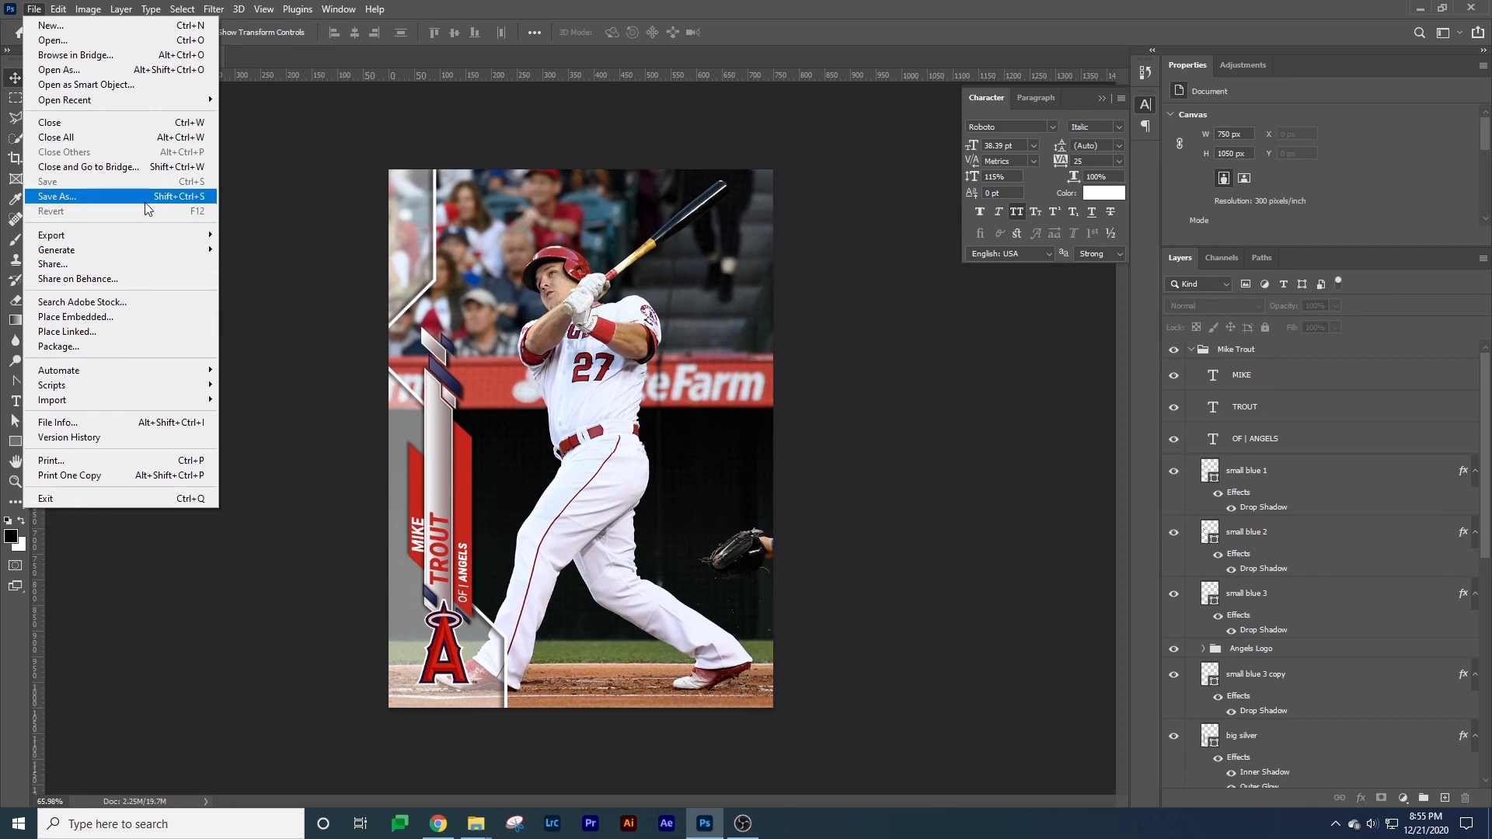
{"action": "mouse_move", "coordinate": [203, 237]}
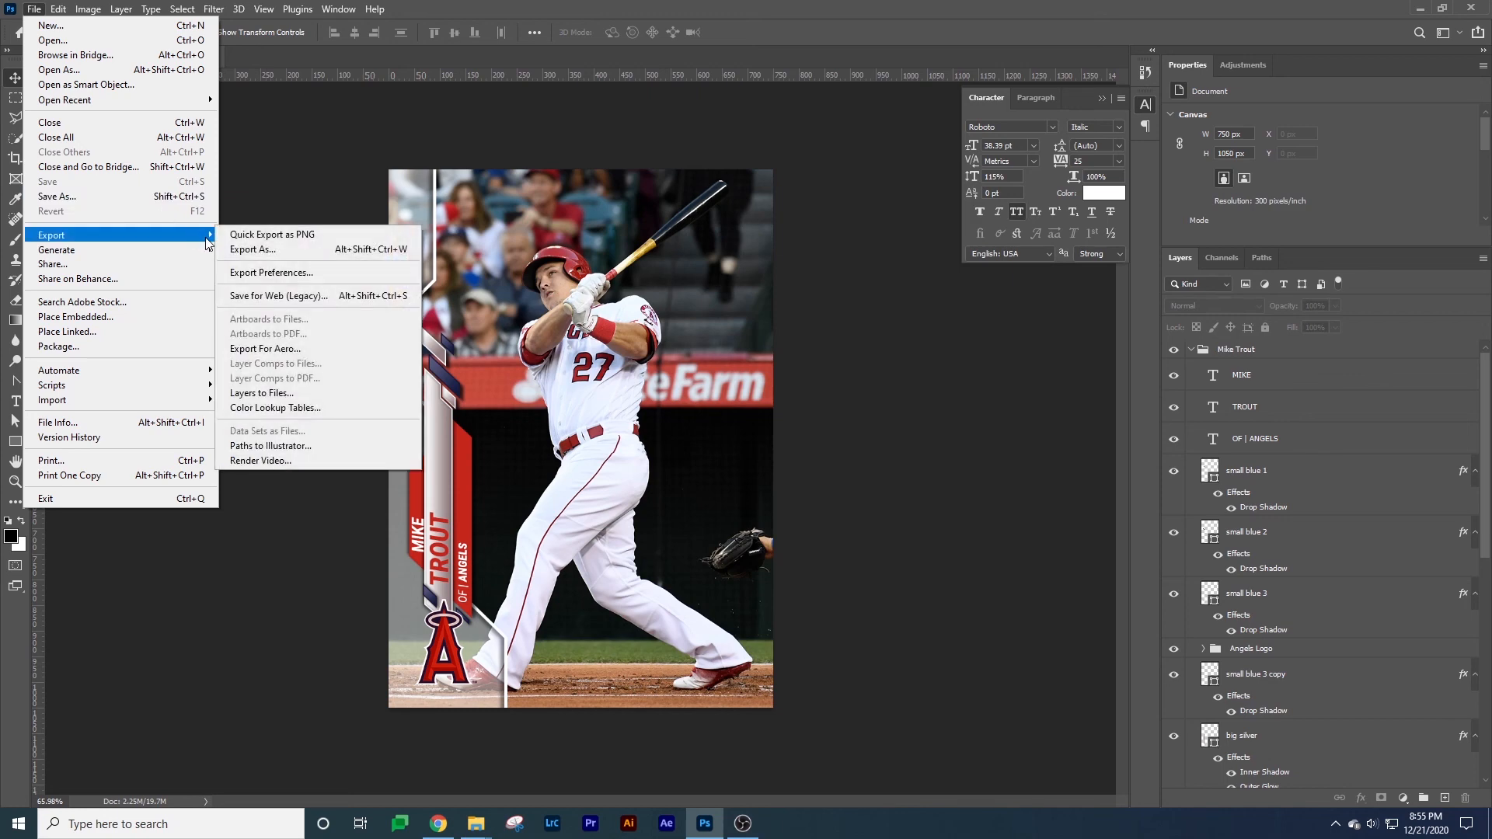
{"action": "left_click", "coordinate": [292, 295]}
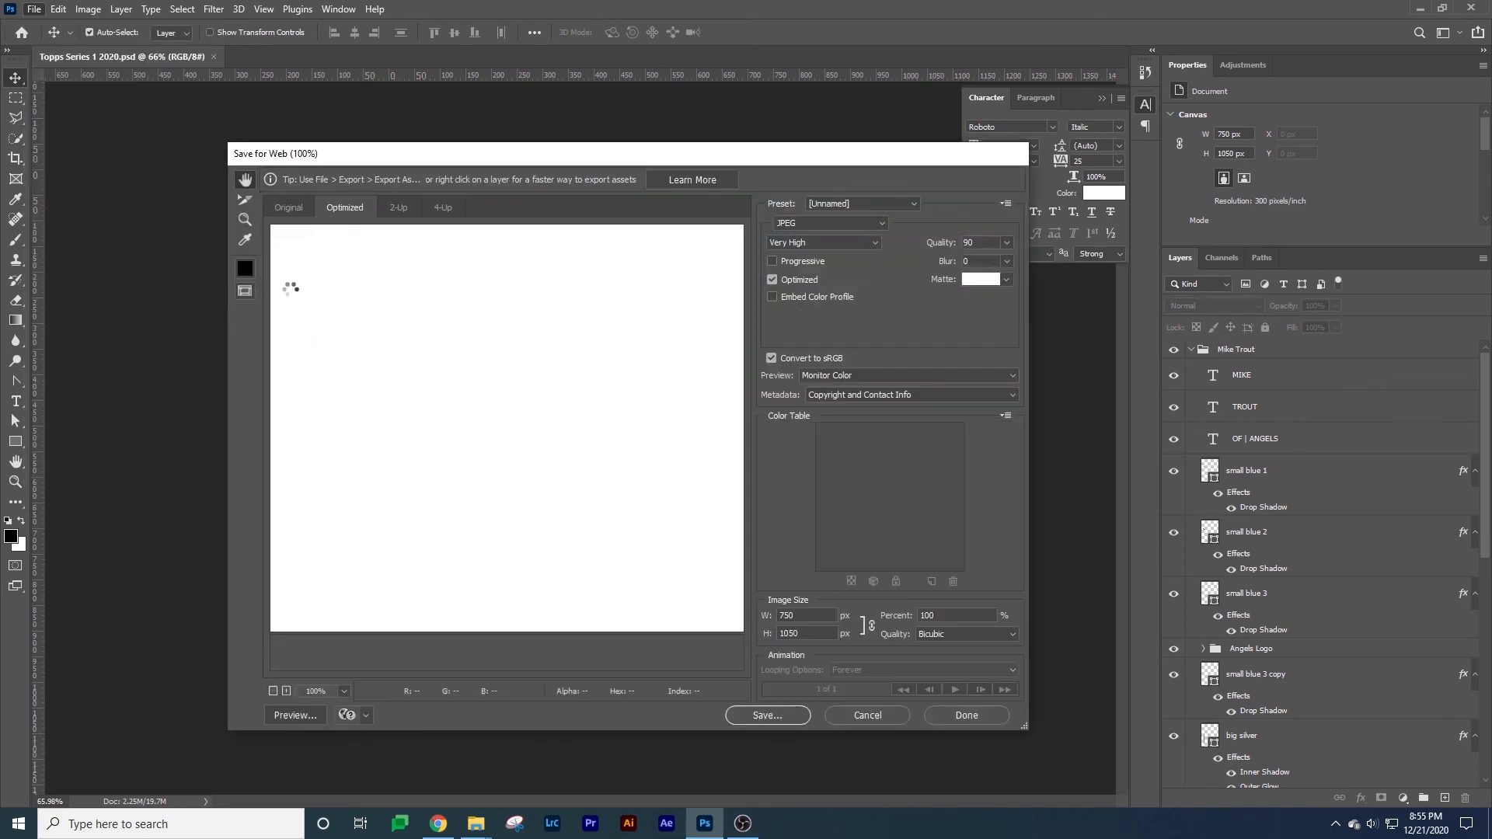
{"action": "left_click_drag", "start_coordinate": [606, 569], "coordinate": [674, 109]}
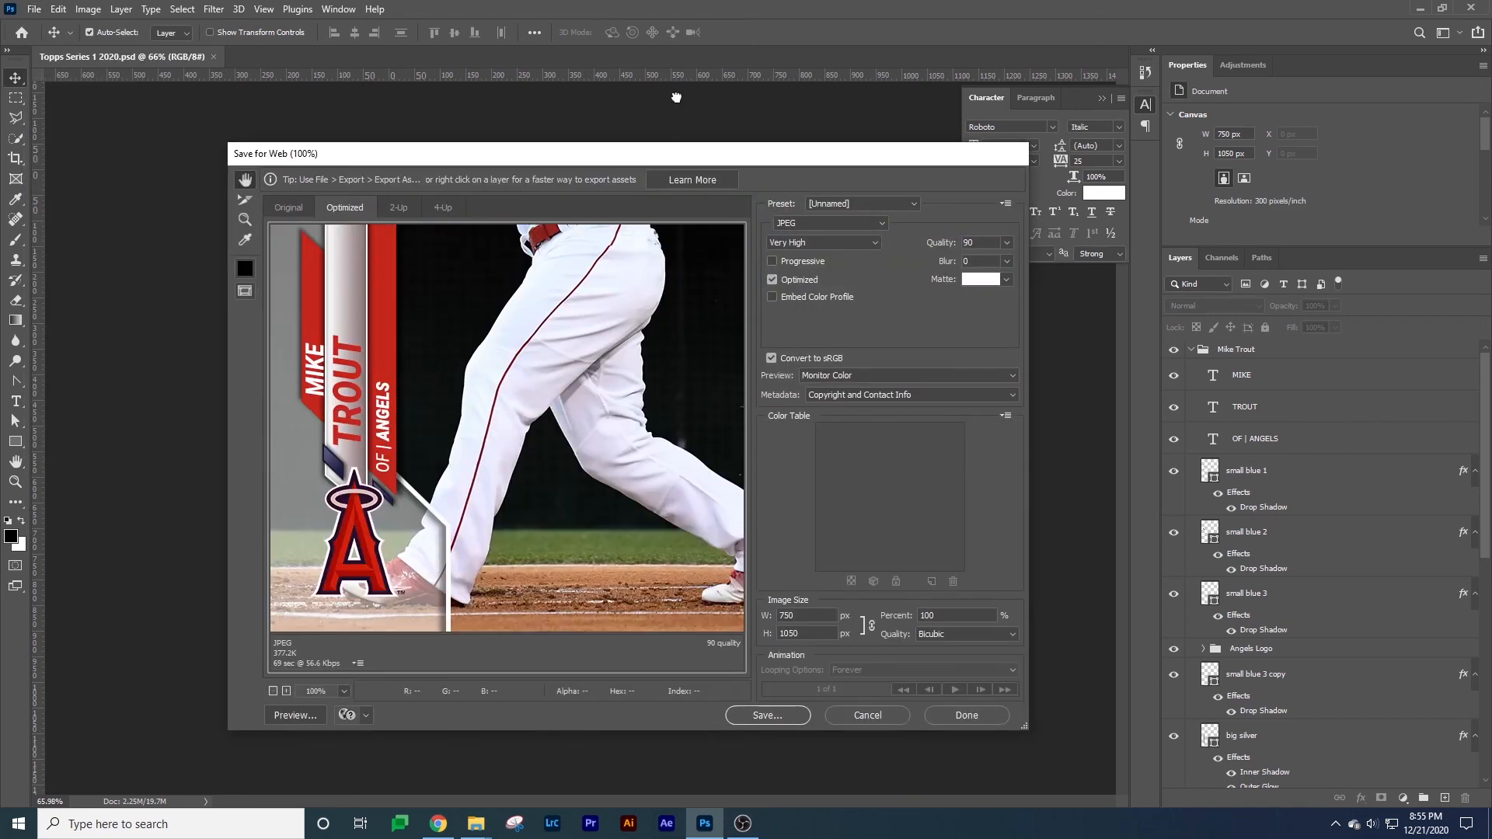
{"action": "left_click_drag", "start_coordinate": [637, 233], "coordinate": [622, 634]}
{"action": "left_click_drag", "start_coordinate": [620, 511], "coordinate": [674, 683]}
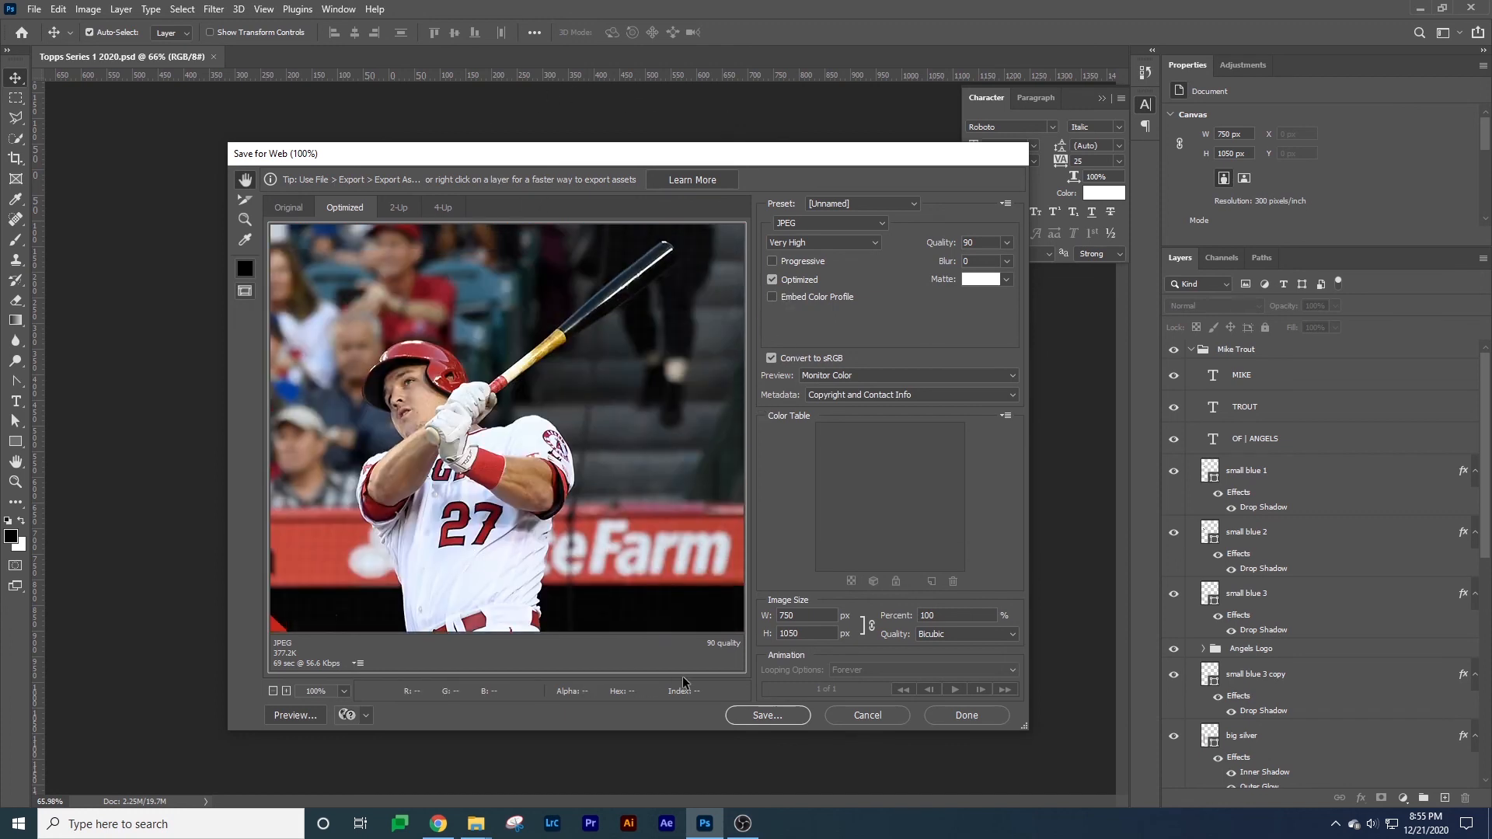
{"action": "left_click", "coordinate": [764, 715]}
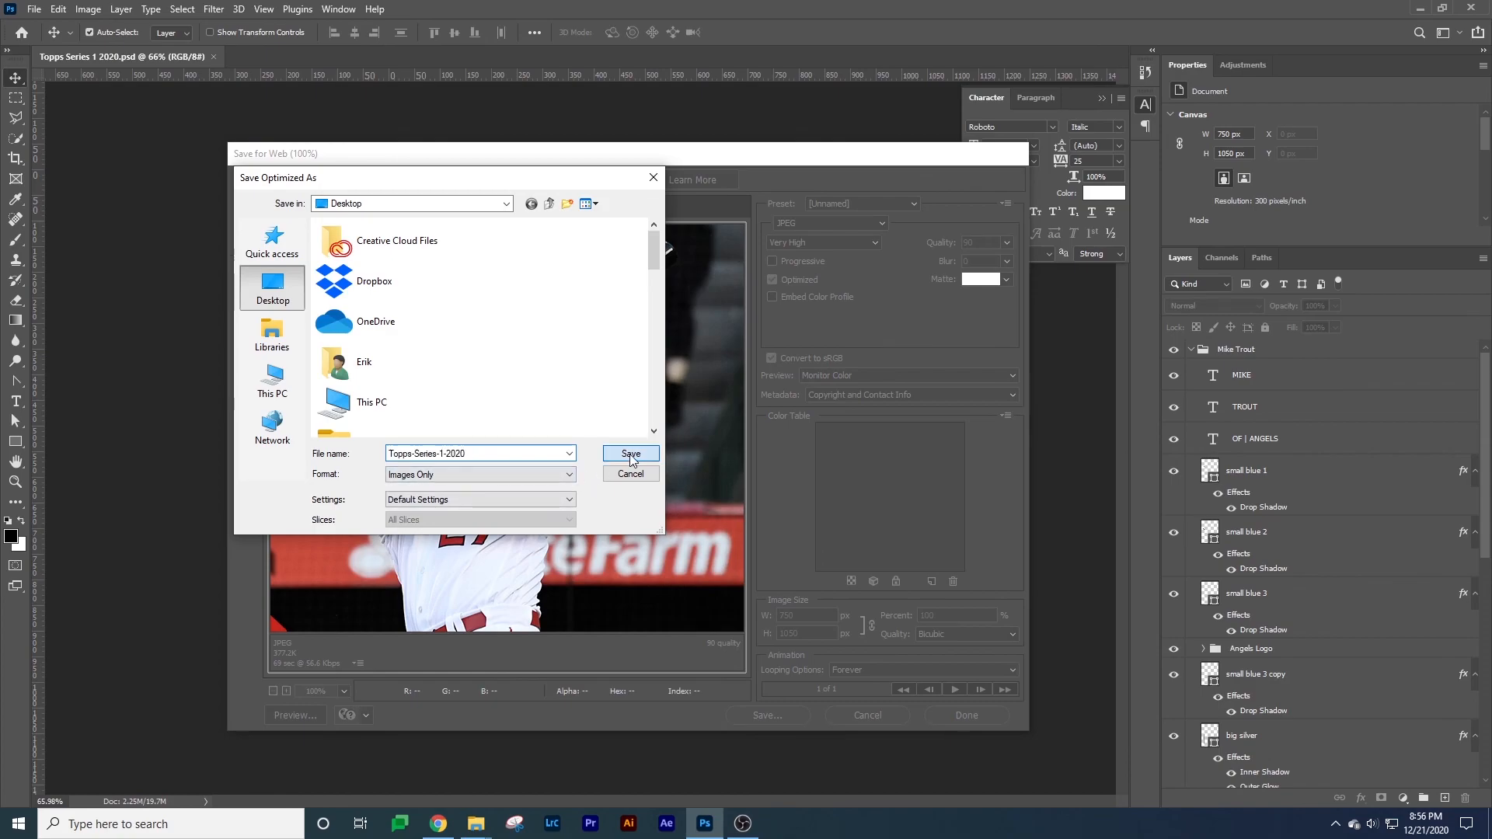
{"action": "left_click", "coordinate": [630, 455]}
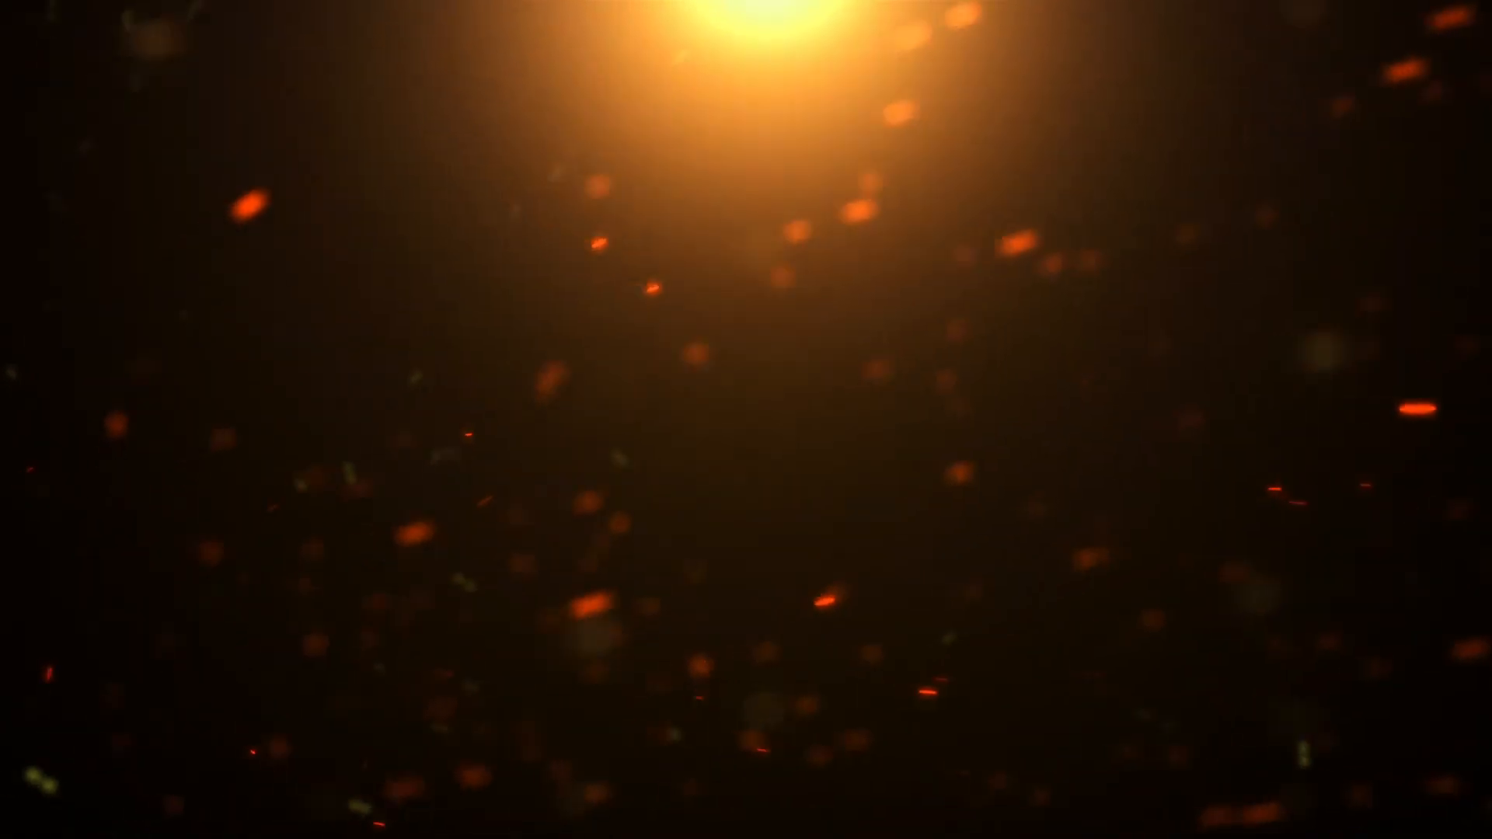